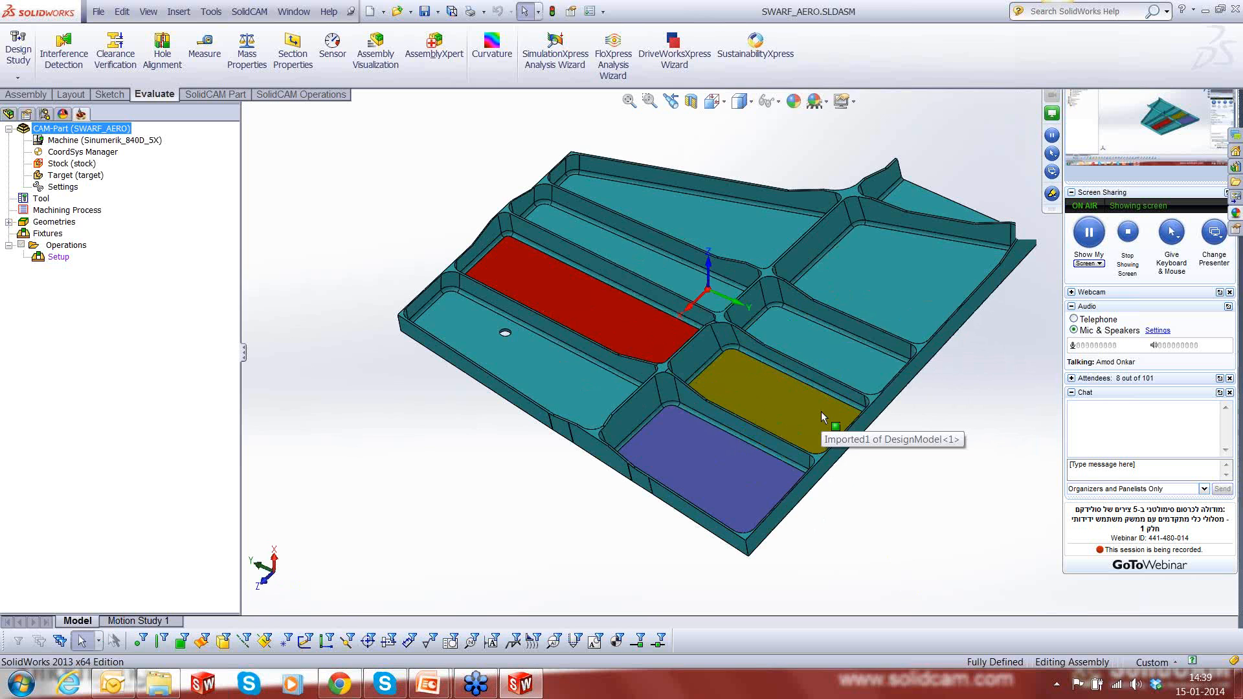
# - Examine the inclined walls around the yellow-floored pocket from several angles, selecting its side and end wall faces
pyautogui.scroll(-2, 820, 411)
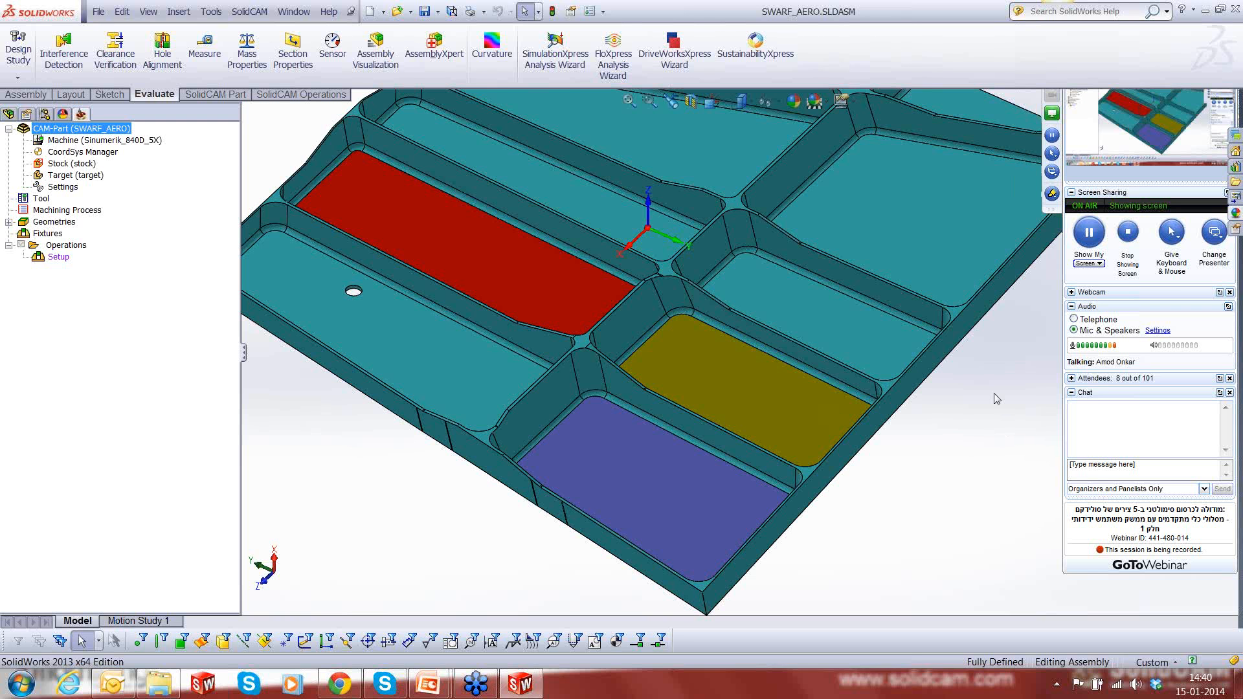
pyautogui.scroll(3, 994, 394)
pyautogui.moveTo(856, 275); pyautogui.dragTo(864, 231, button='middle')
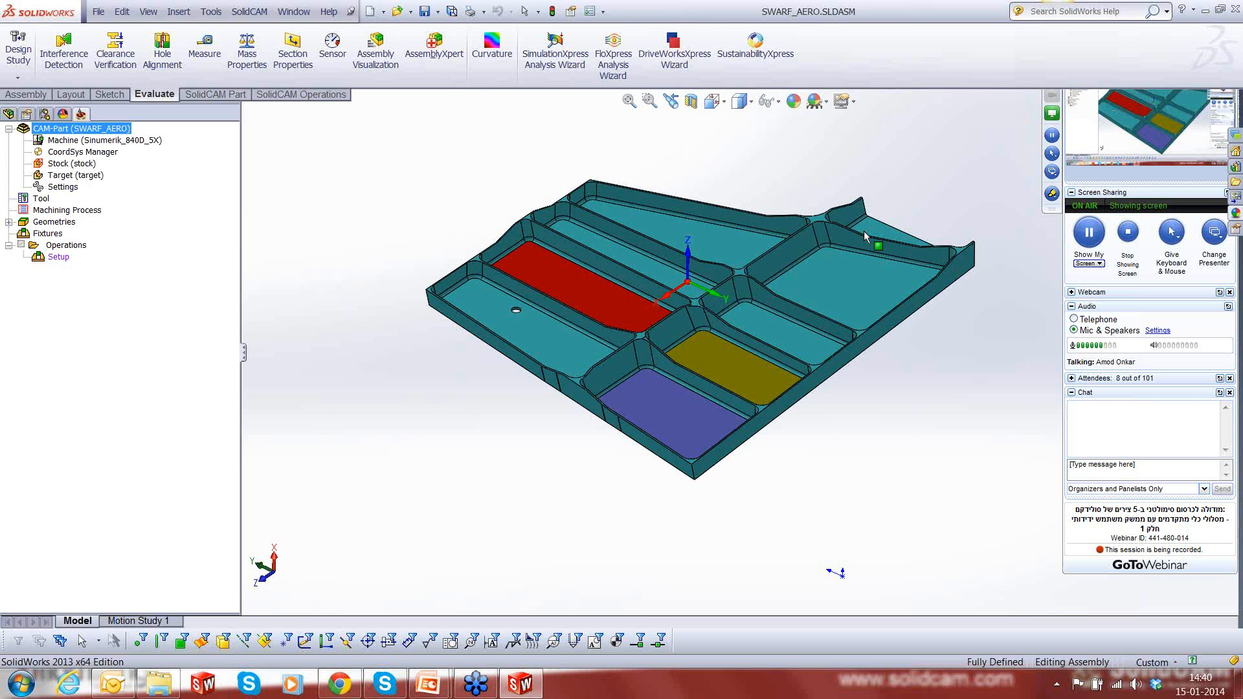
pyautogui.scroll(-2, 708, 348)
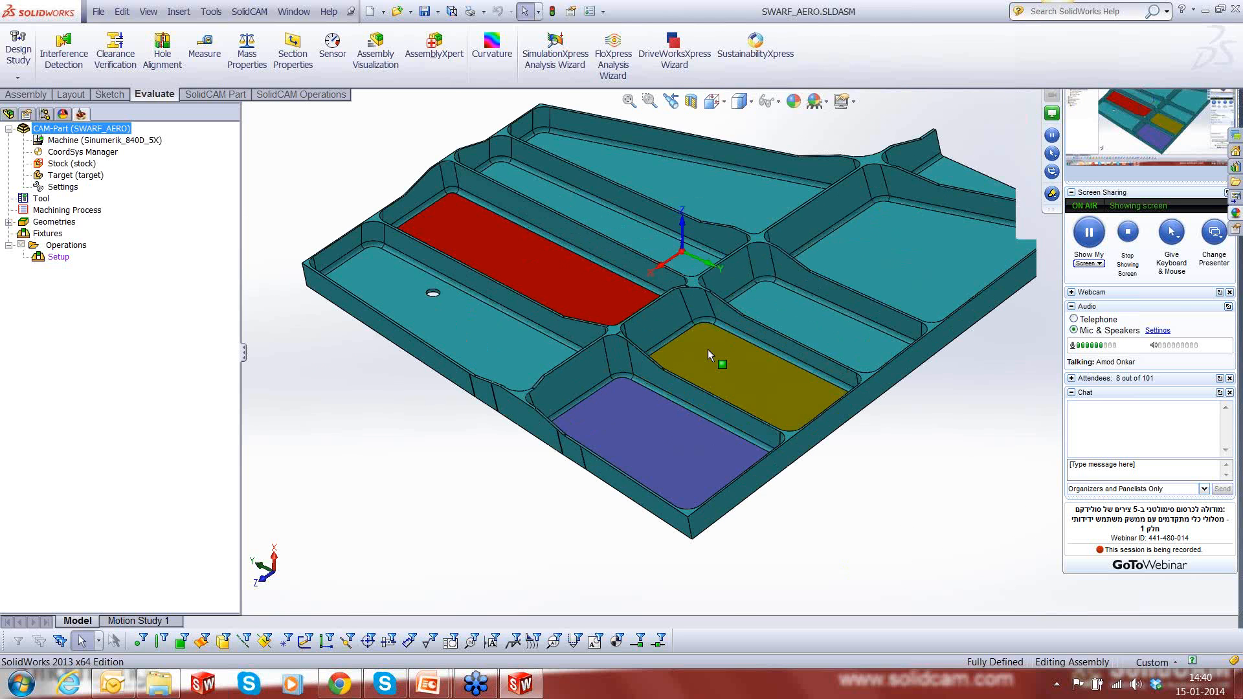
pyautogui.scroll(-3, 708, 348)
pyautogui.click(751, 327)
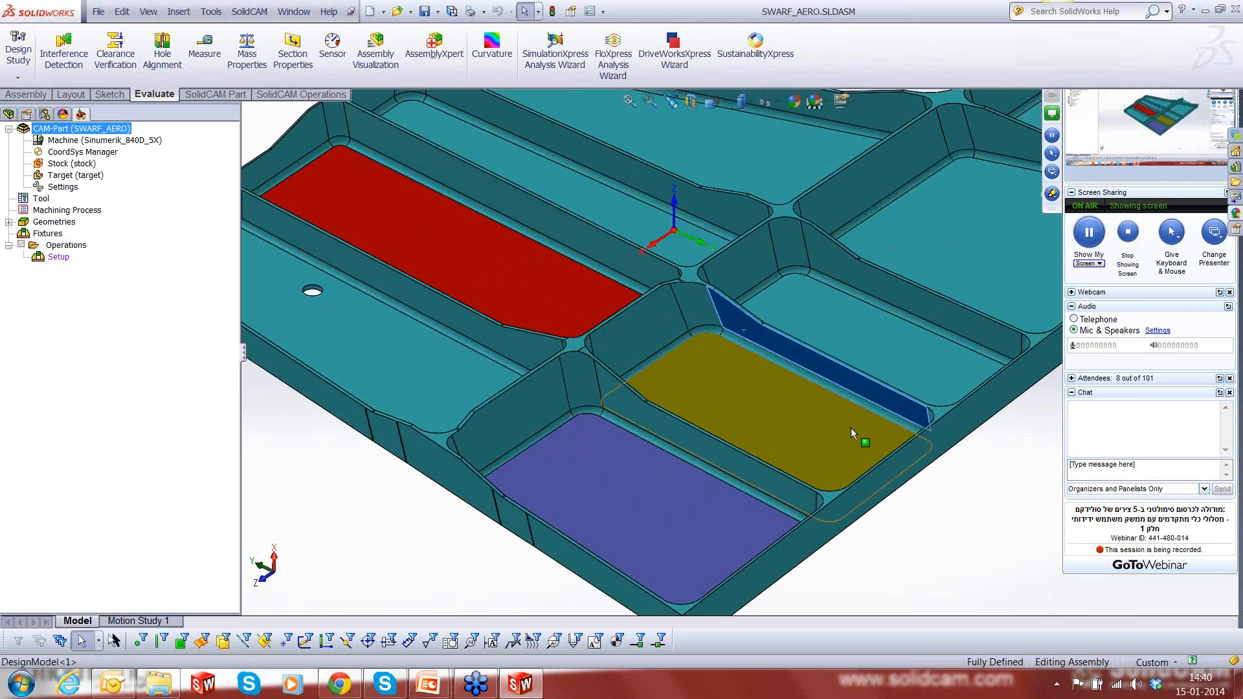
pyautogui.moveTo(868, 432); pyautogui.dragTo(955, 468, button='middle')
pyautogui.click(952, 470)
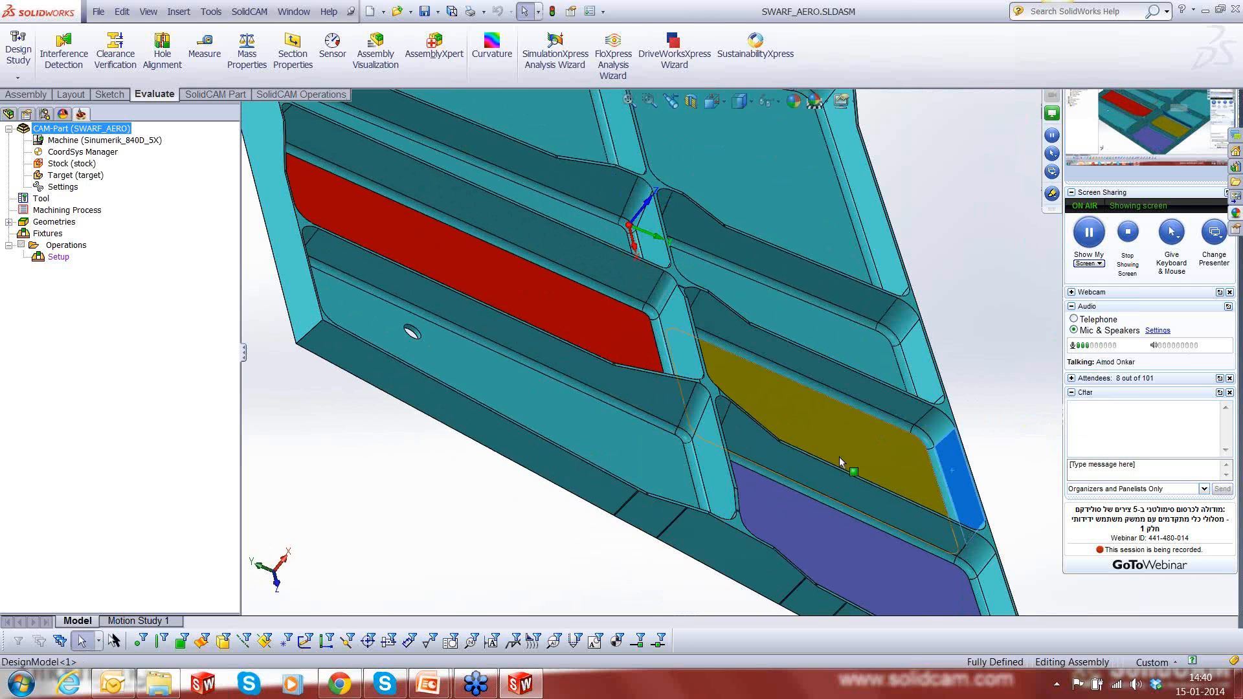
pyautogui.moveTo(834, 448); pyautogui.dragTo(630, 379, button='middle')
pyautogui.click(600, 382)
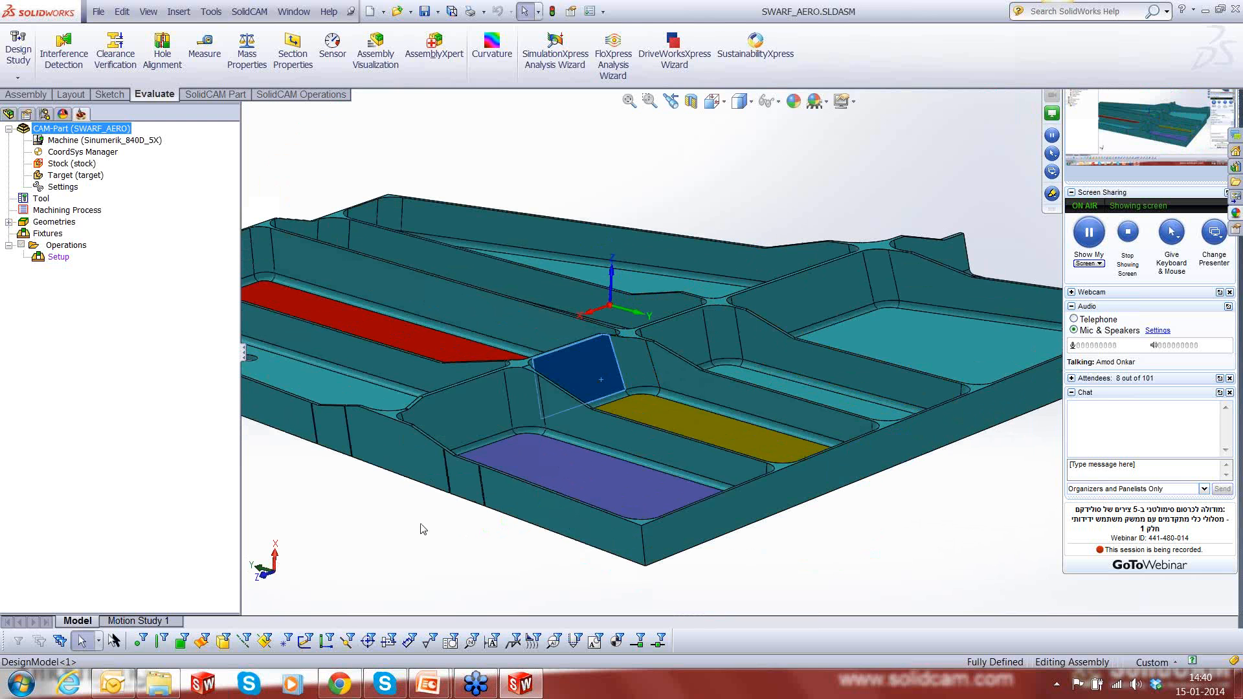
pyautogui.press('Escape')
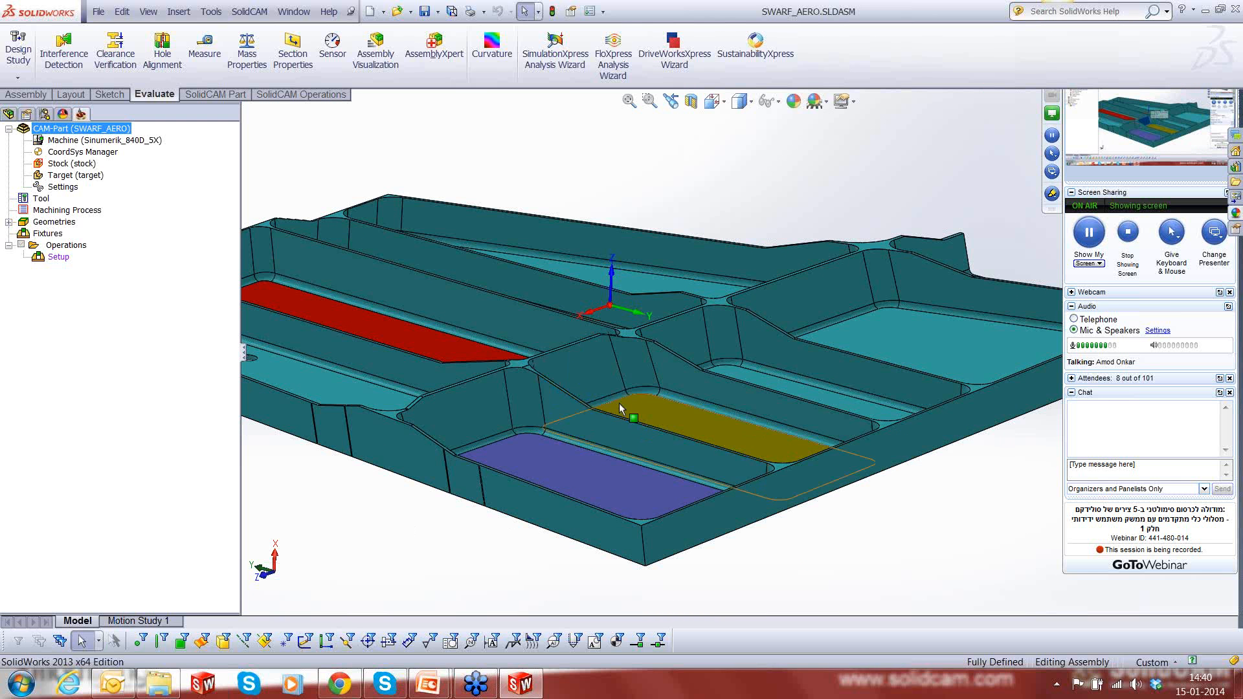
# - Measure the angle between the yellow pocket floor and the pocket's inner end wall
pyautogui.scroll(-2, 618, 402)
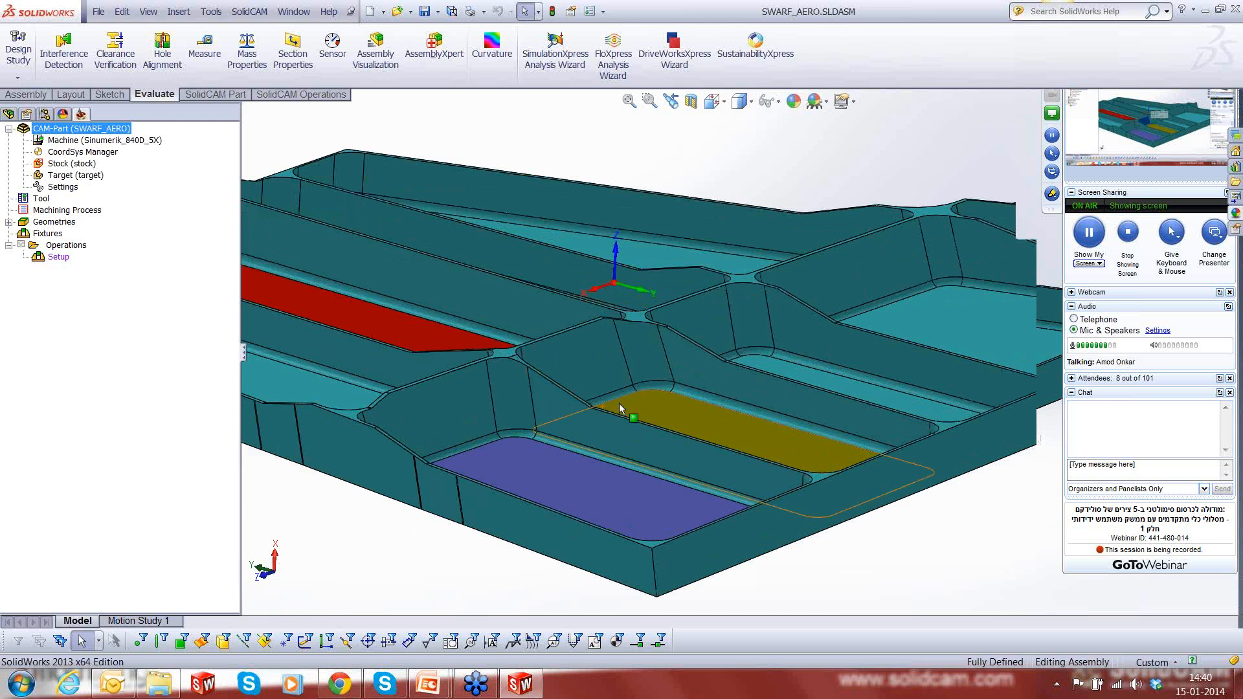
pyautogui.scroll(-3, 619, 403)
pyautogui.click(204, 46)
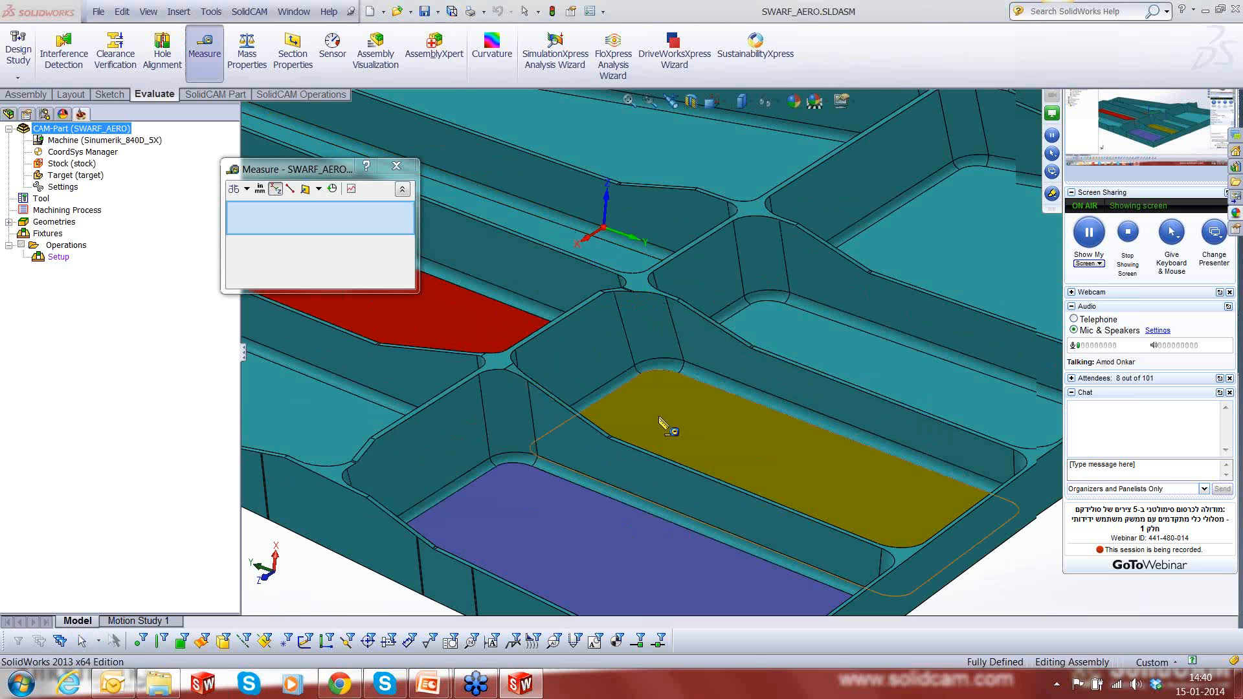
pyautogui.click(666, 425)
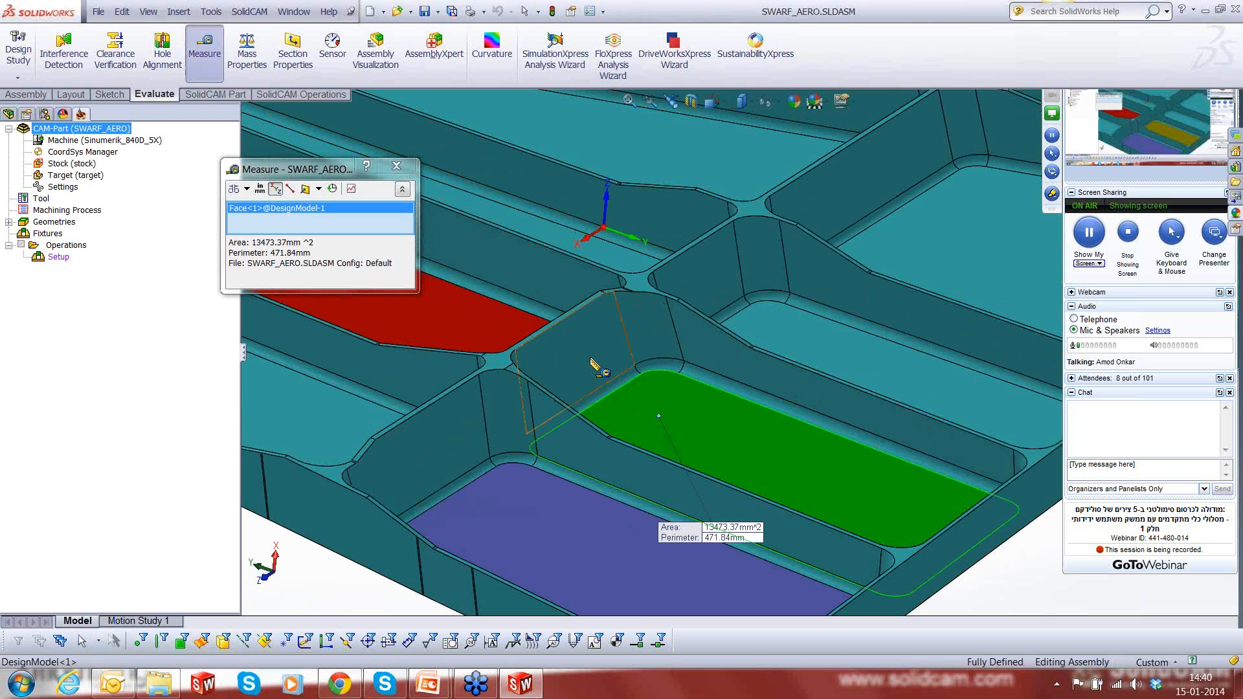
pyautogui.click(594, 365)
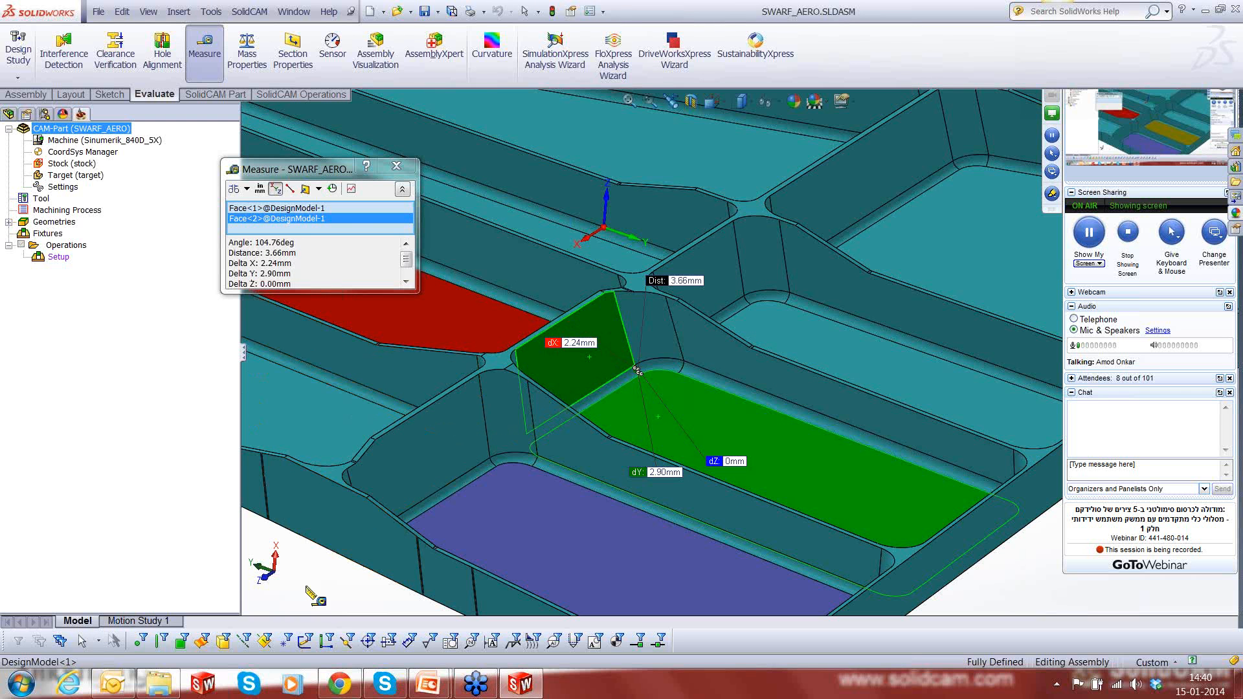
pyautogui.press('Escape')
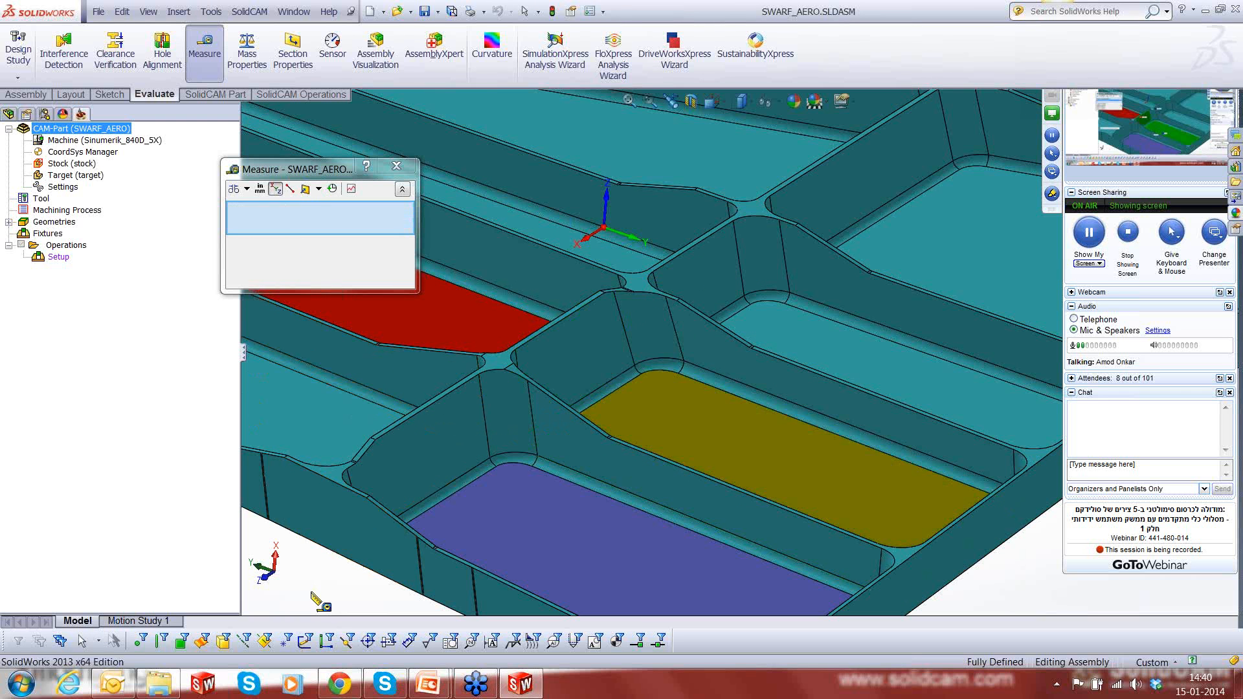
# - Measure the angle between the yellow pocket floor and its long side wall, and close the Measure tool
pyautogui.click(712, 417)
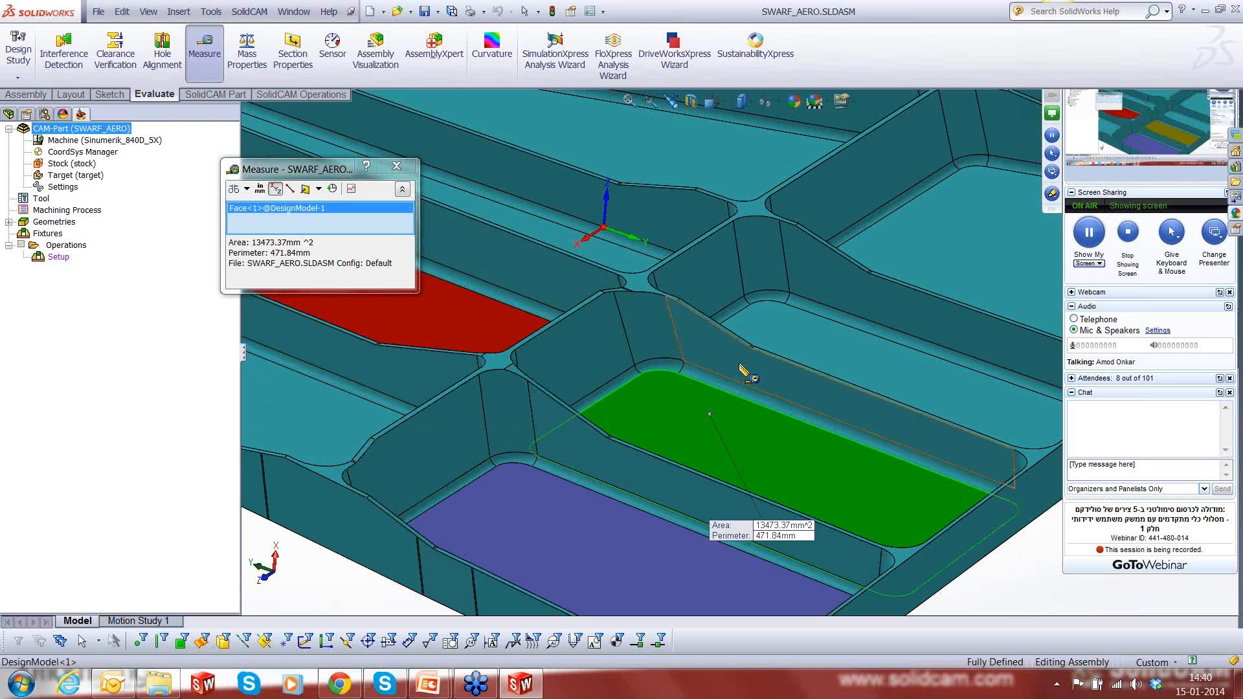
pyautogui.click(744, 373)
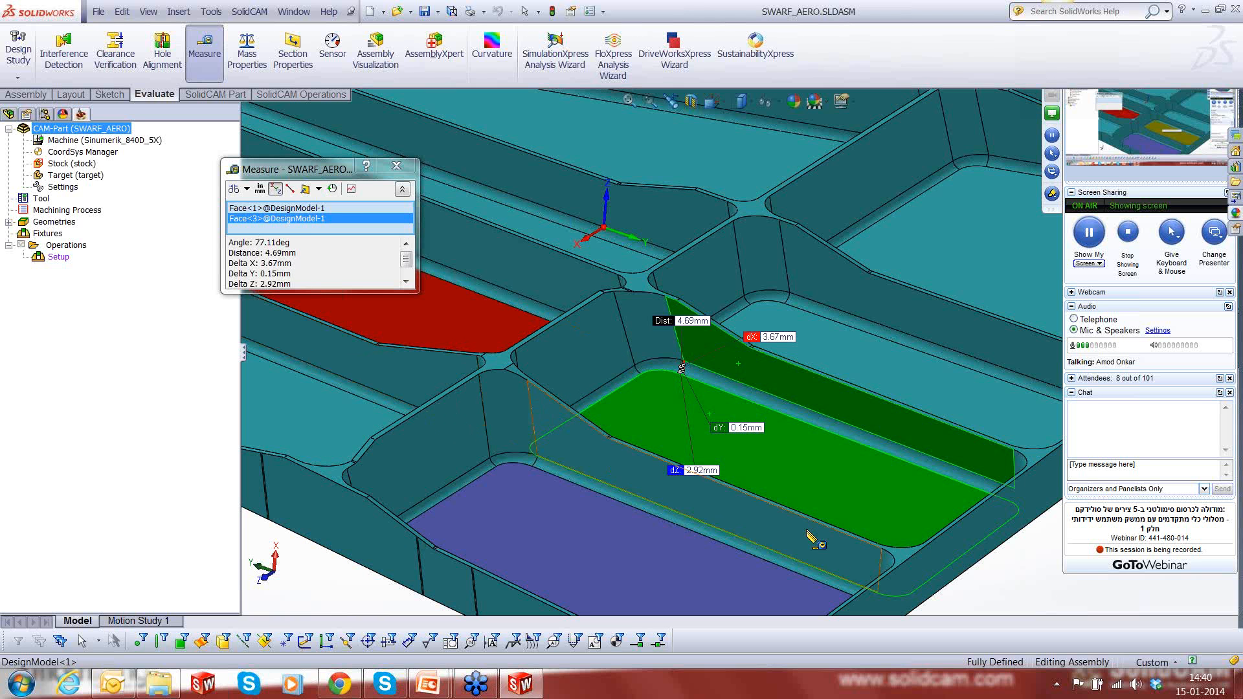
pyautogui.click(1071, 587)
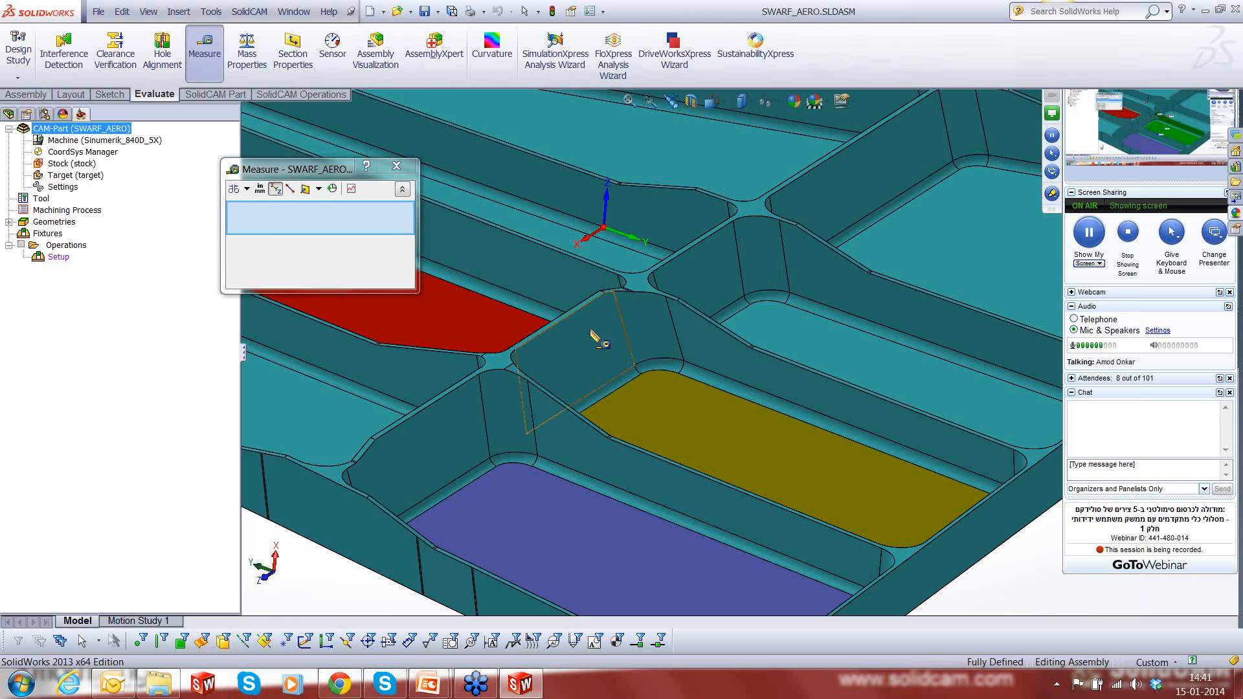
pyautogui.click(396, 168)
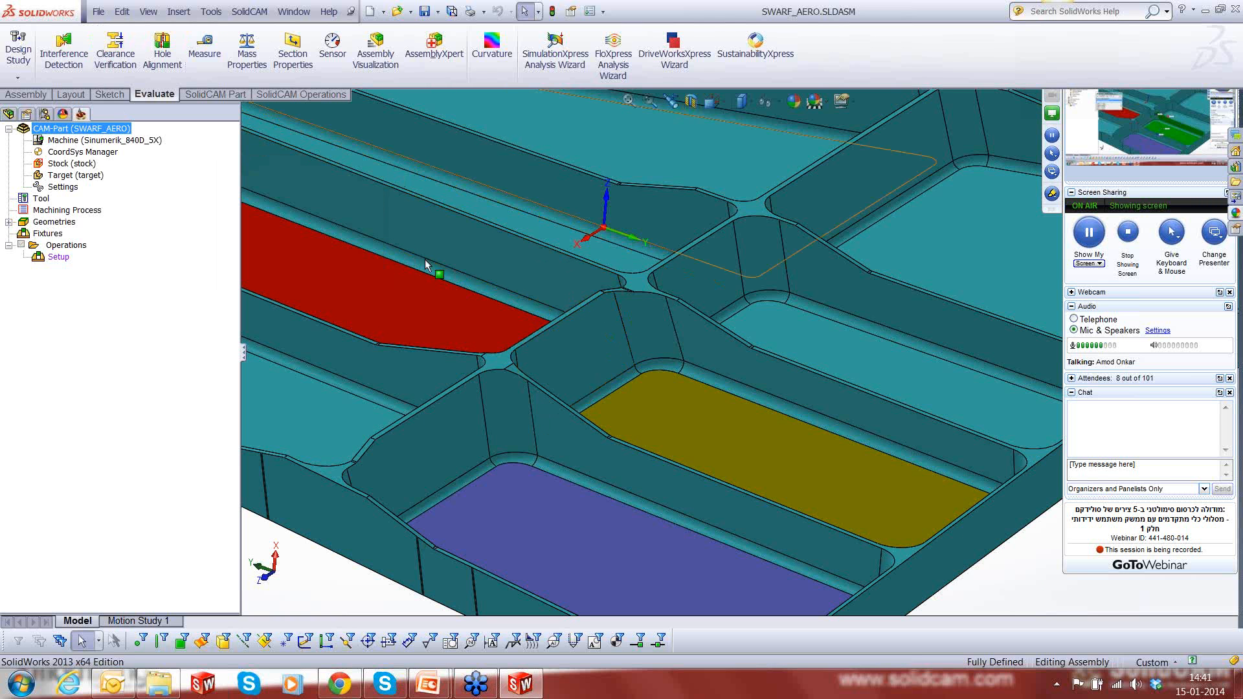
# - Edit the design model part in place and run a Draft Analysis using the yellow pocket floor as the direction
pyautogui.click(583, 335)
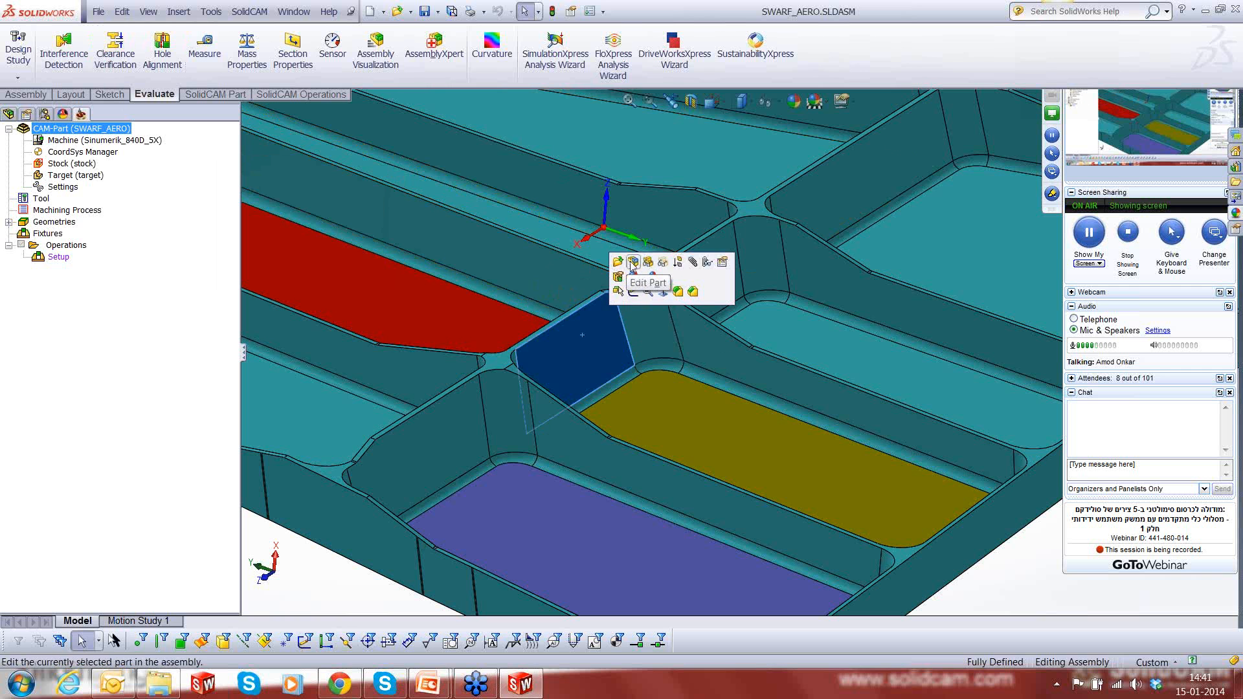
pyautogui.click(617, 276)
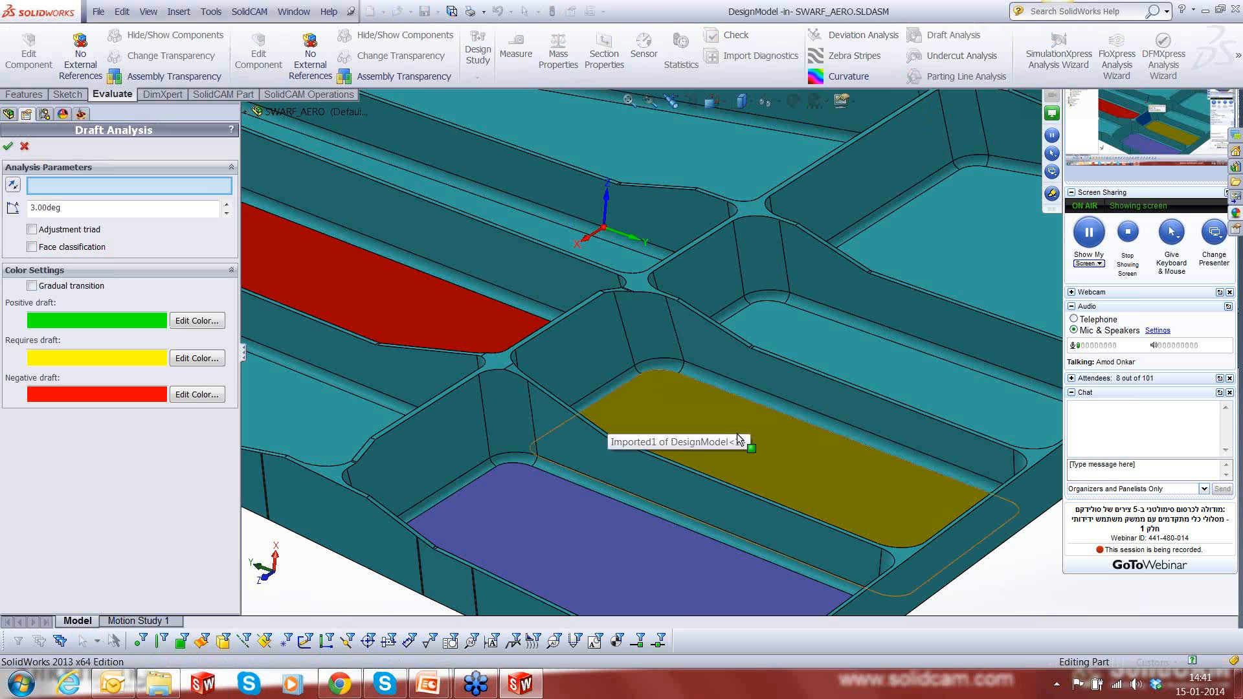
pyautogui.click(735, 440)
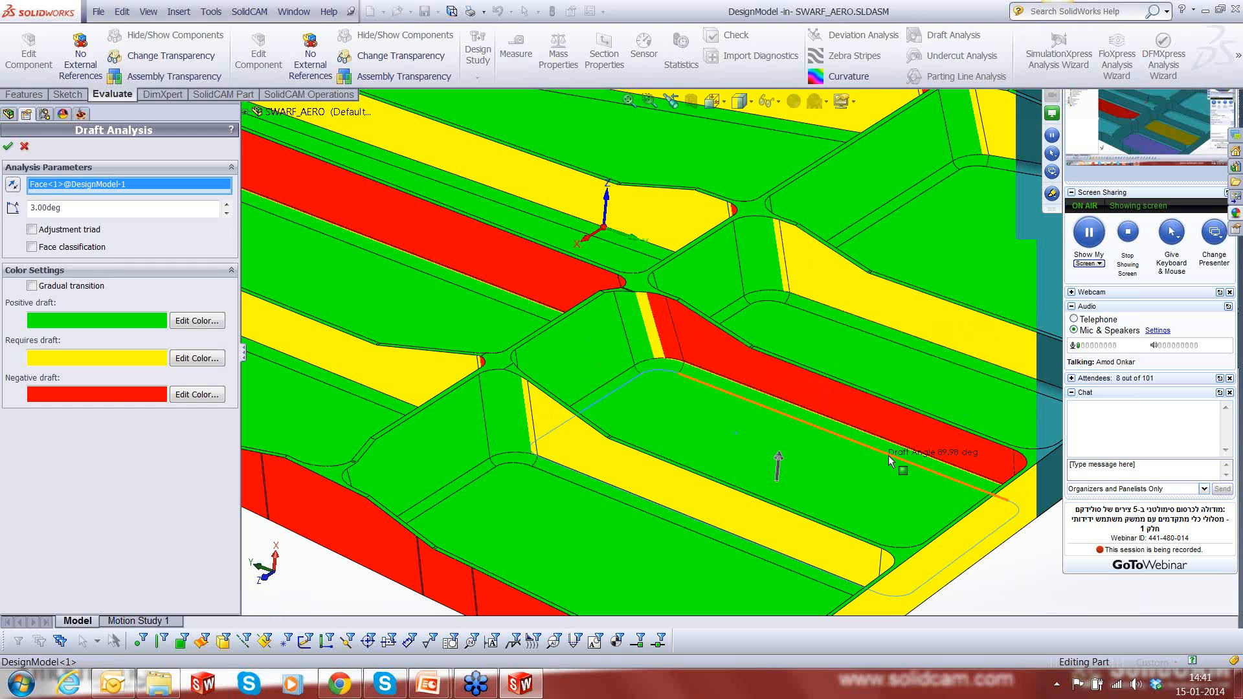
# - Inspect the positive, negative and required draft colours on the pocket walls from several viewing angles
pyautogui.moveTo(889, 456); pyautogui.dragTo(755, 484, button='middle')
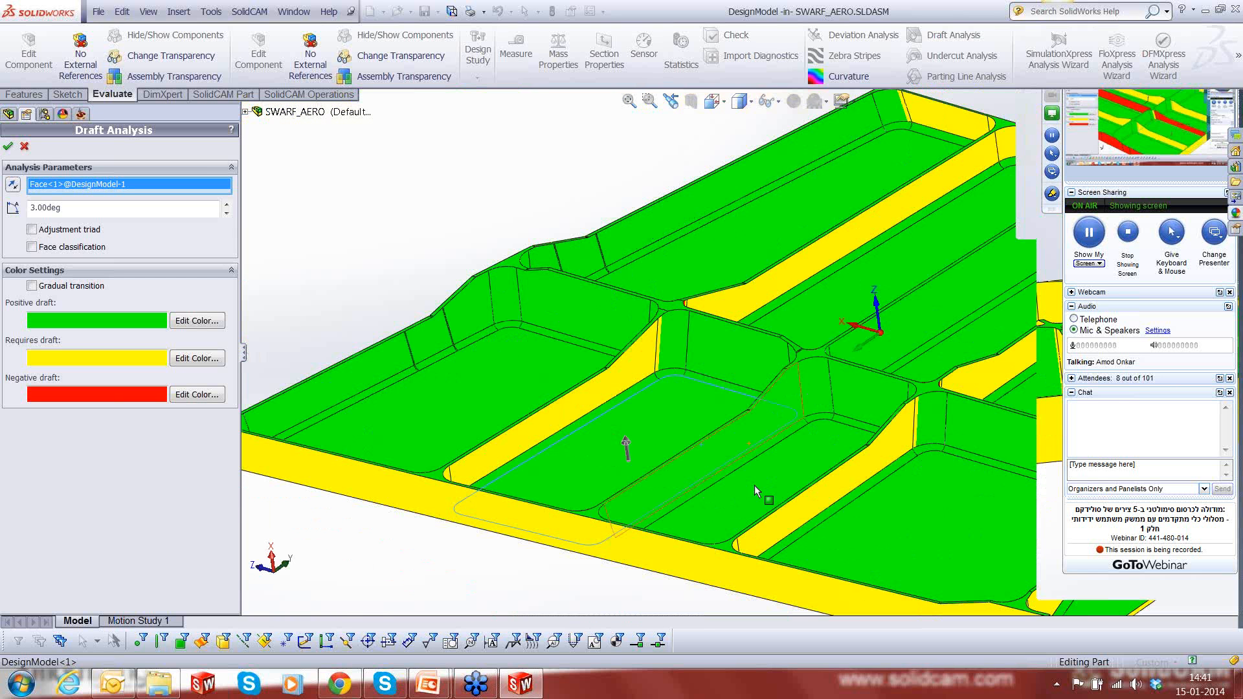
pyautogui.scroll(3, 755, 484)
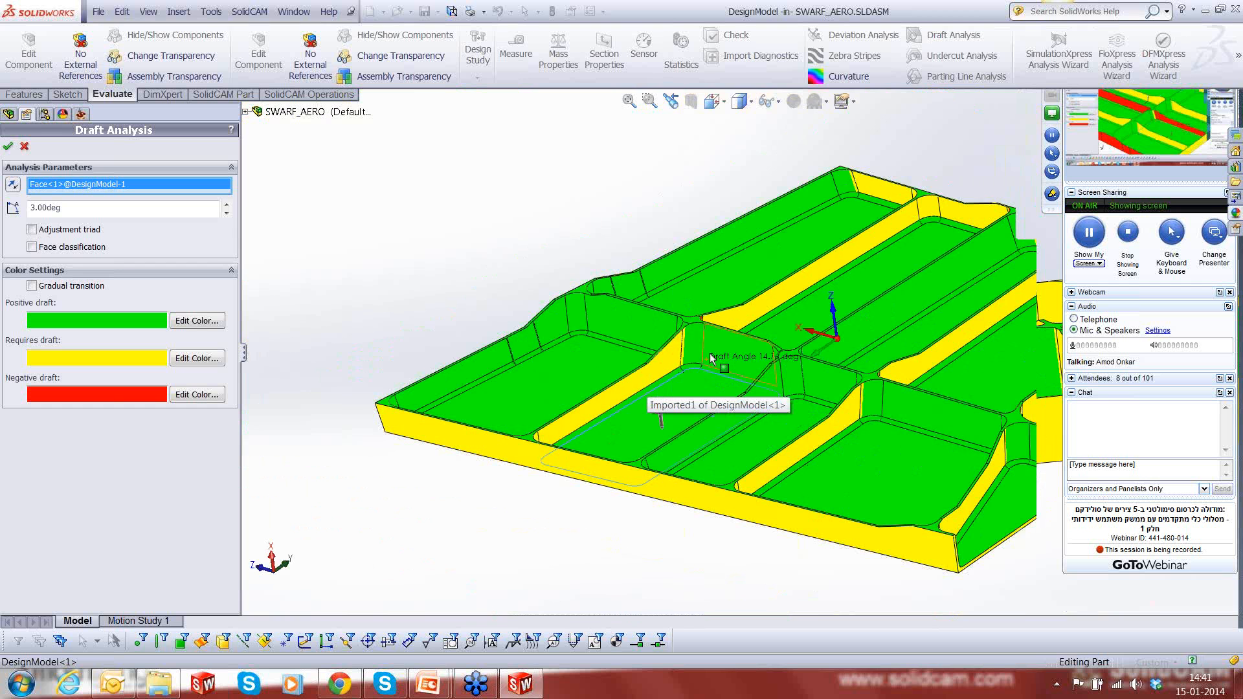
pyautogui.scroll(-2, 708, 354)
pyautogui.scroll(-2, 707, 350)
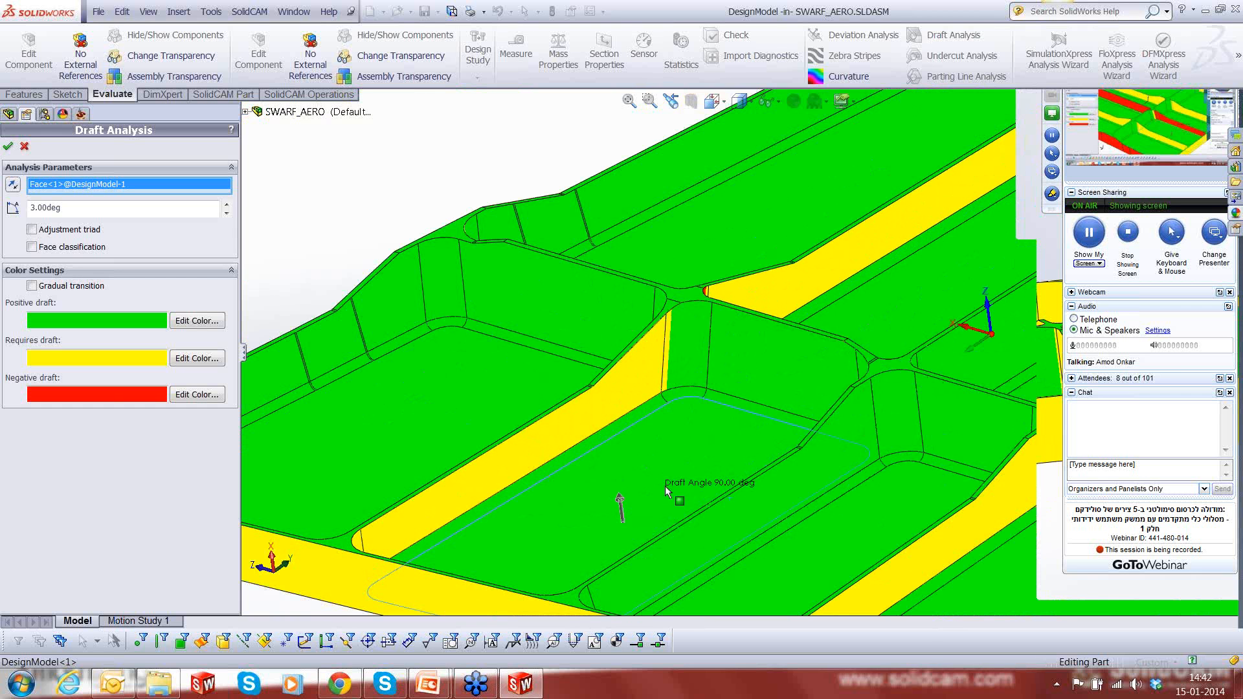
pyautogui.scroll(2, 666, 485)
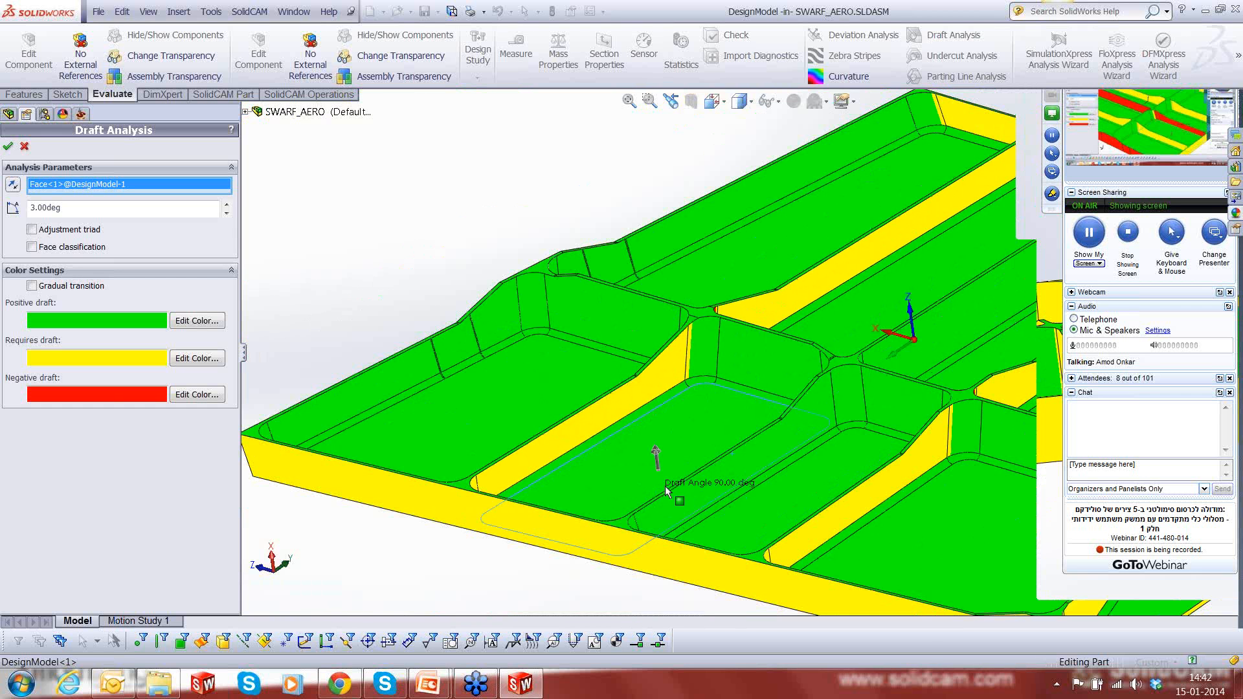
pyautogui.moveTo(666, 485); pyautogui.dragTo(871, 489, button='middle')
pyautogui.scroll(3, 630, 490)
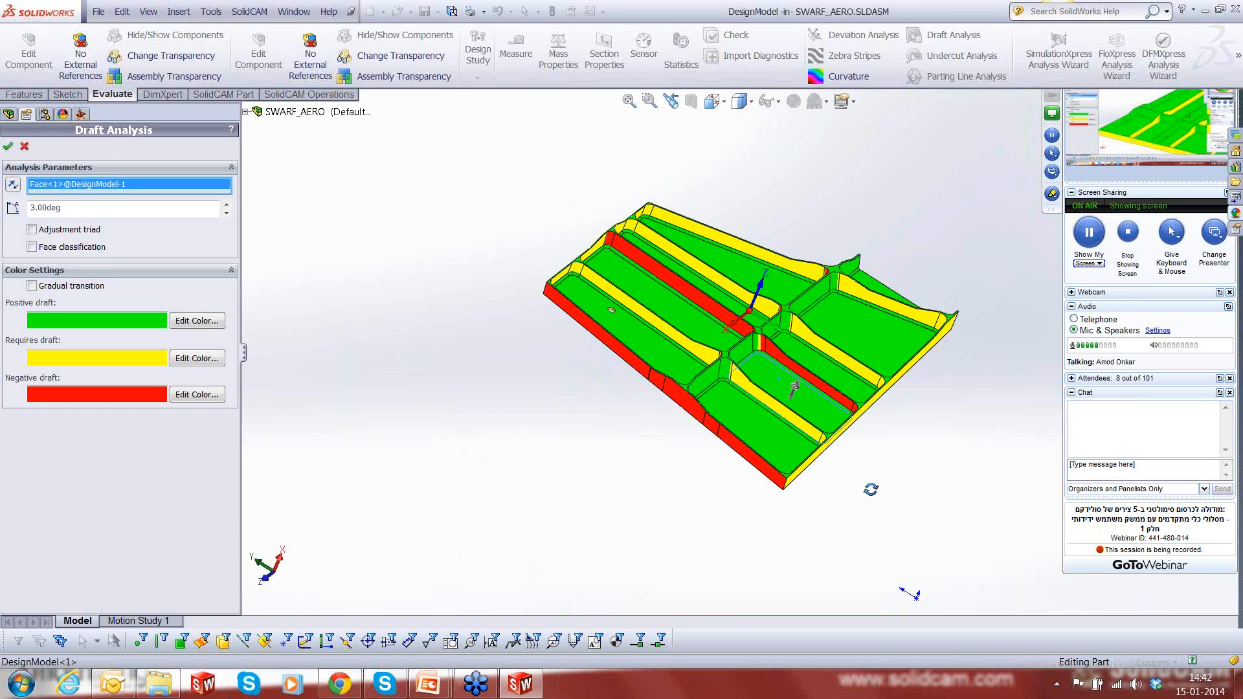
pyautogui.scroll(-2, 787, 372)
pyautogui.scroll(-3, 787, 373)
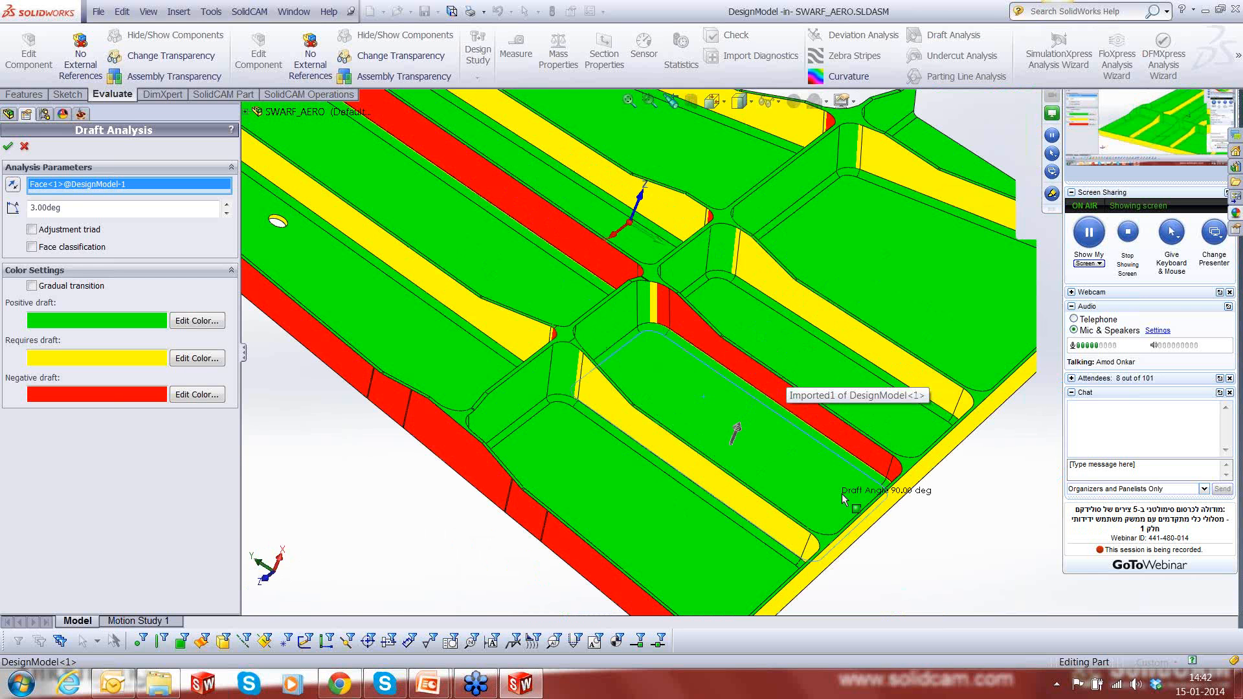
# - Accept the Draft Analysis, turn off its colour display and return to editing the assembly
pyautogui.click(9, 147)
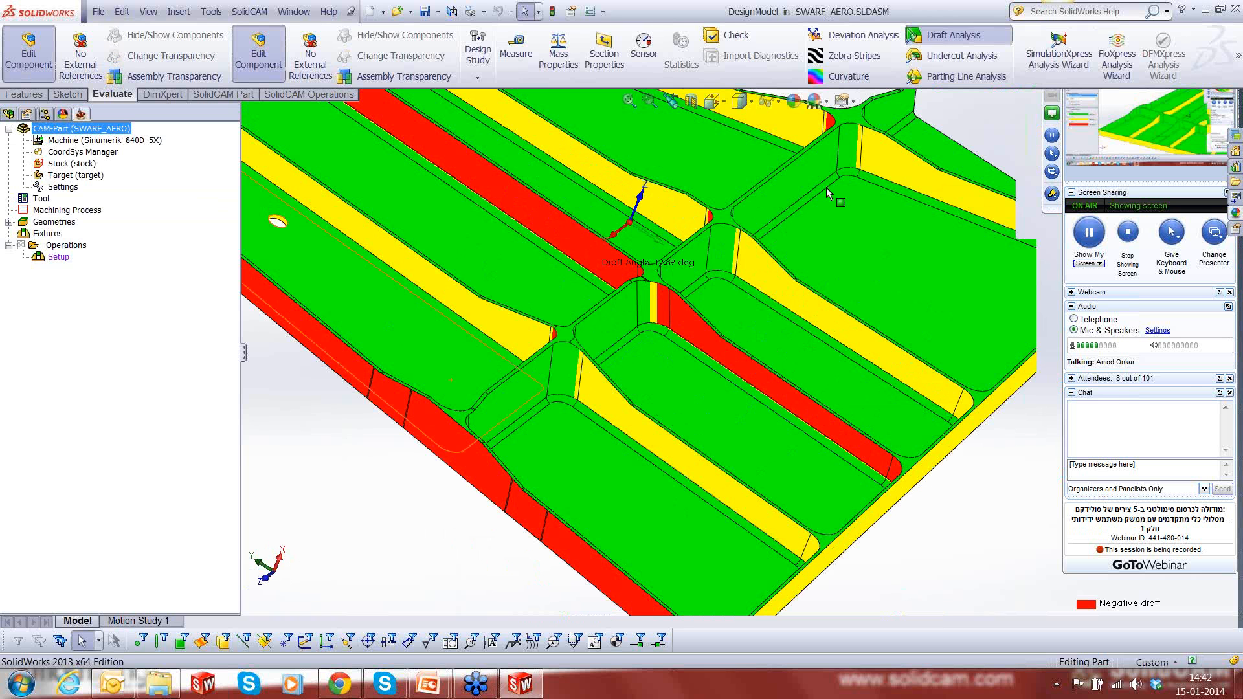
pyautogui.click(942, 37)
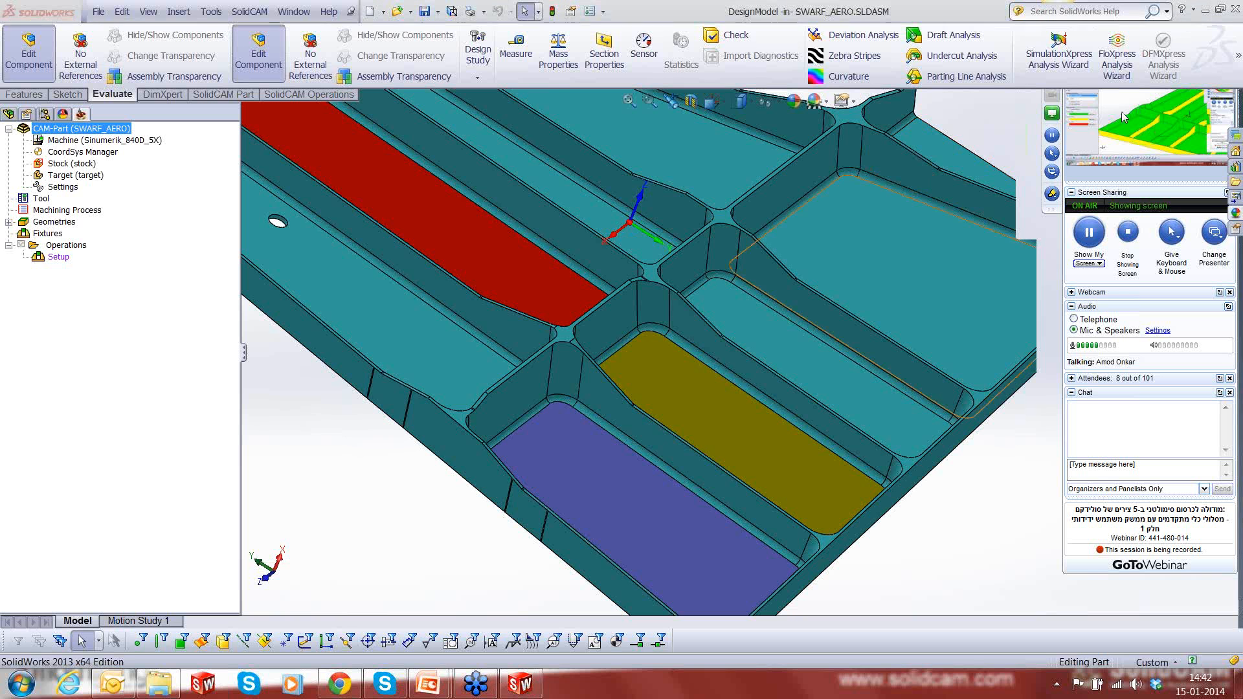
pyautogui.click(1204, 142)
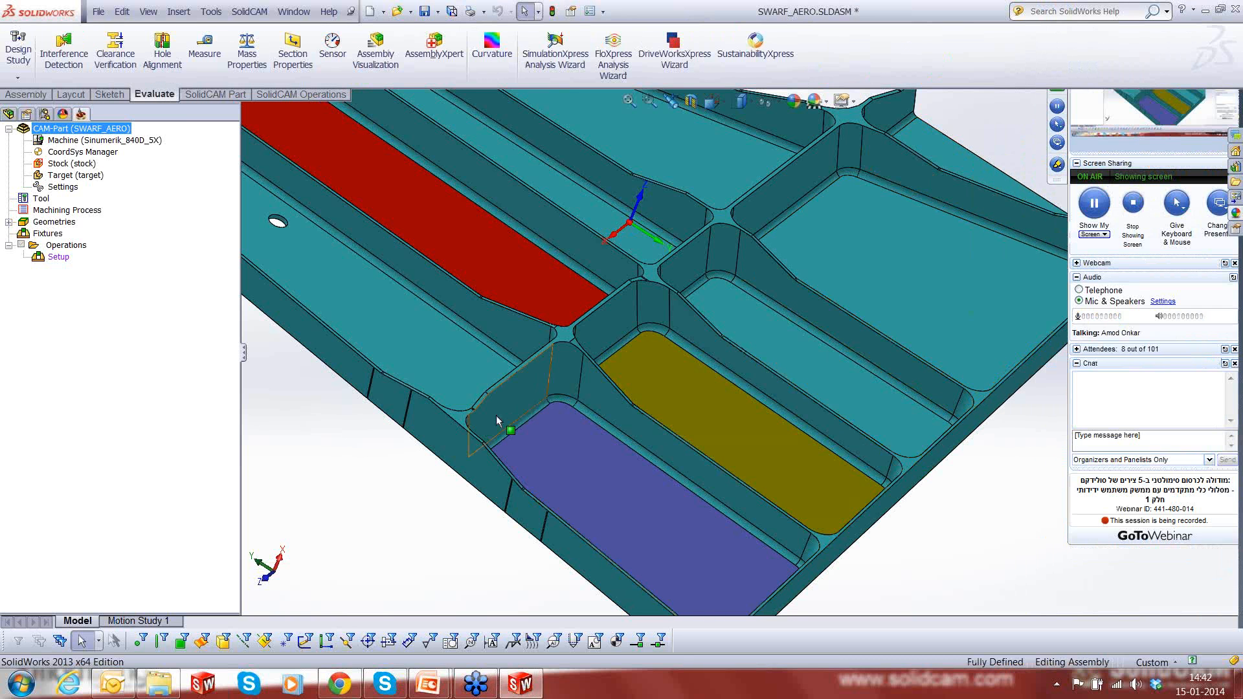
# - Add a SWARF Machining milling operation under the existing Setup
pyautogui.scroll(2, 497, 421)
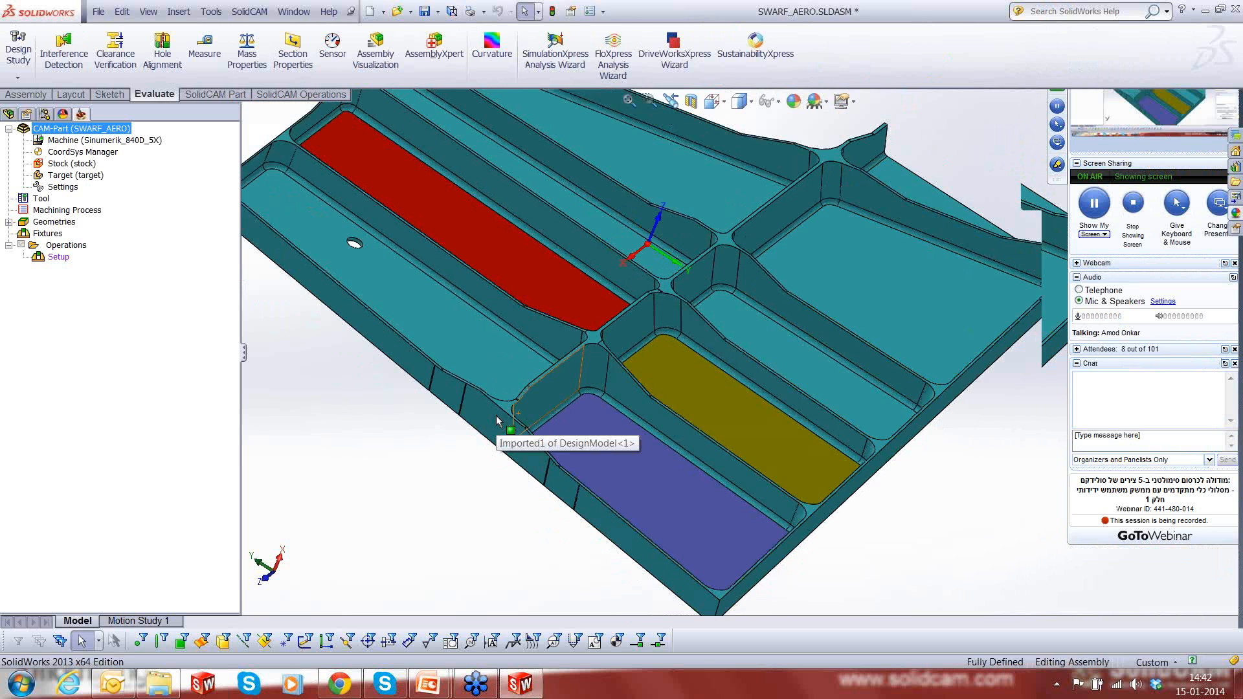
pyautogui.scroll(3, 667, 279)
pyautogui.moveTo(666, 280); pyautogui.dragTo(716, 320, button='middle')
pyautogui.rightClick(64, 246)
pyautogui.rightClick(64, 255)
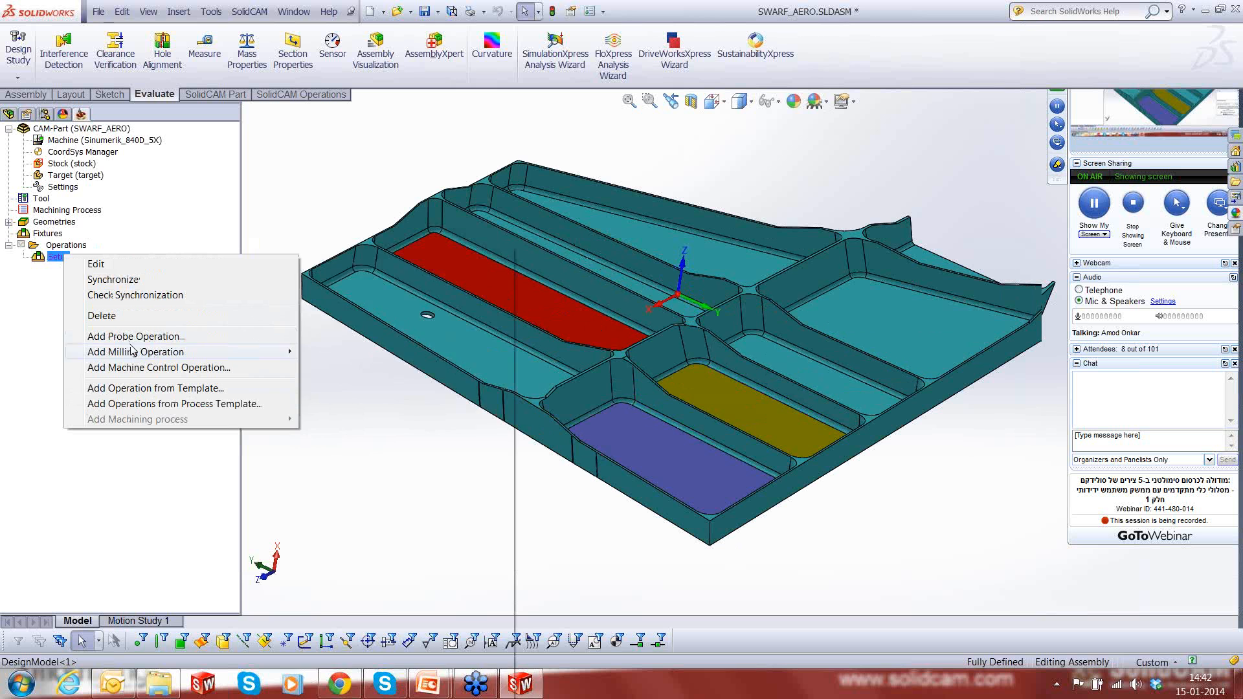
pyautogui.moveTo(133, 350)
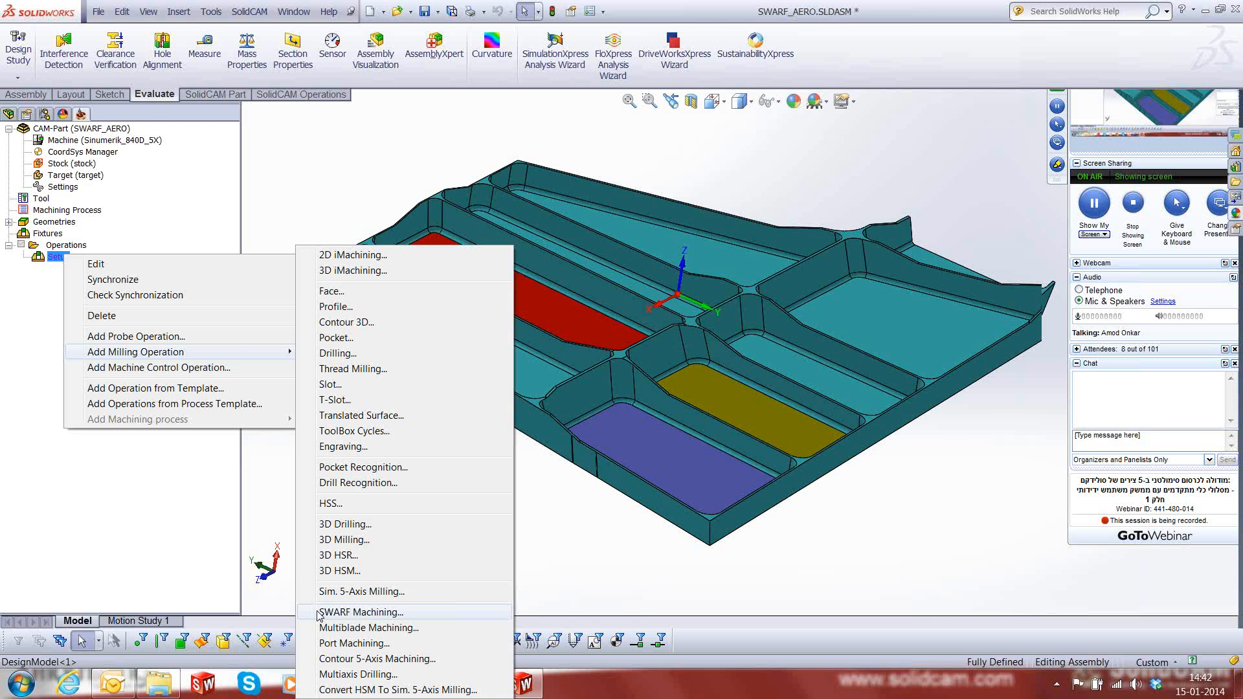
pyautogui.click(331, 616)
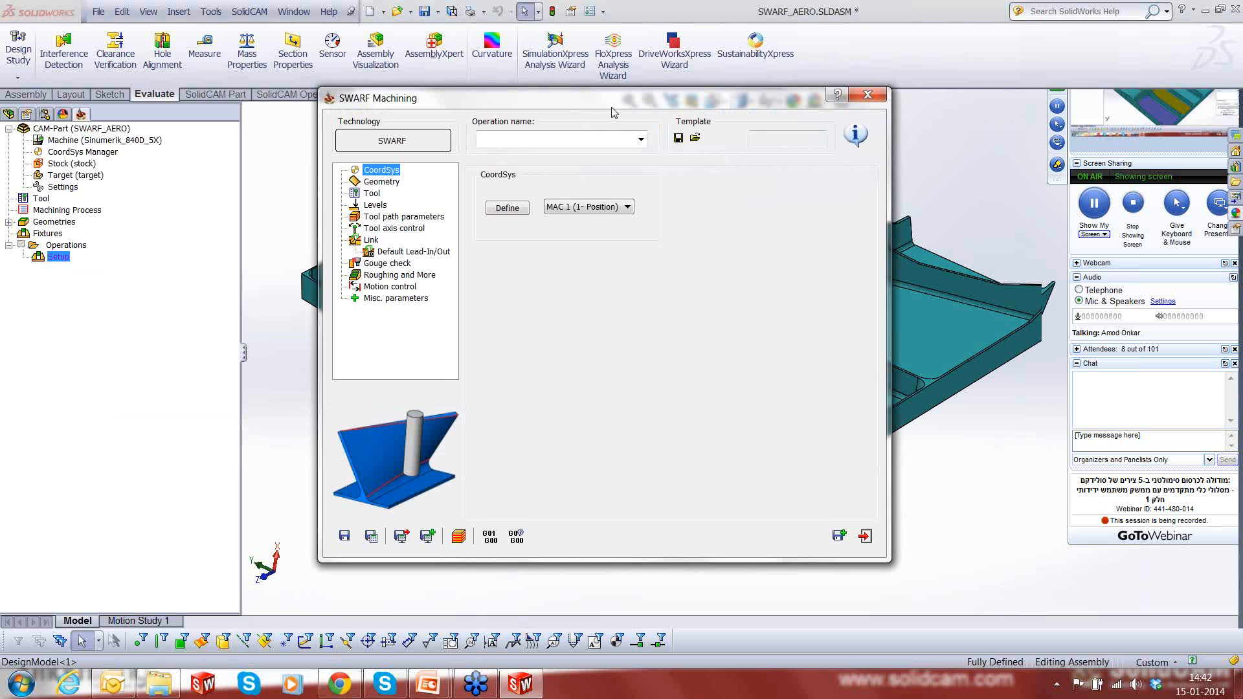
# - Open the SWARF operation's geometry settings and keep the strategy on Automatic
pyautogui.moveTo(614, 113); pyautogui.dragTo(623, 128)
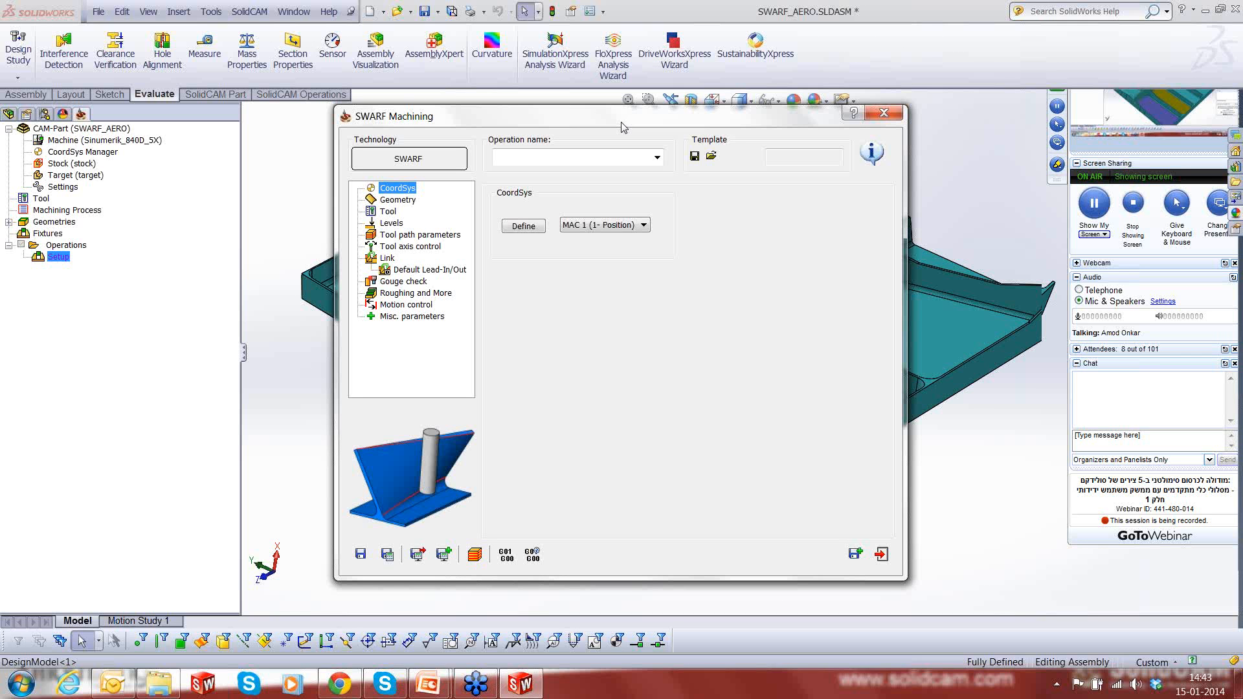
pyautogui.click(407, 201)
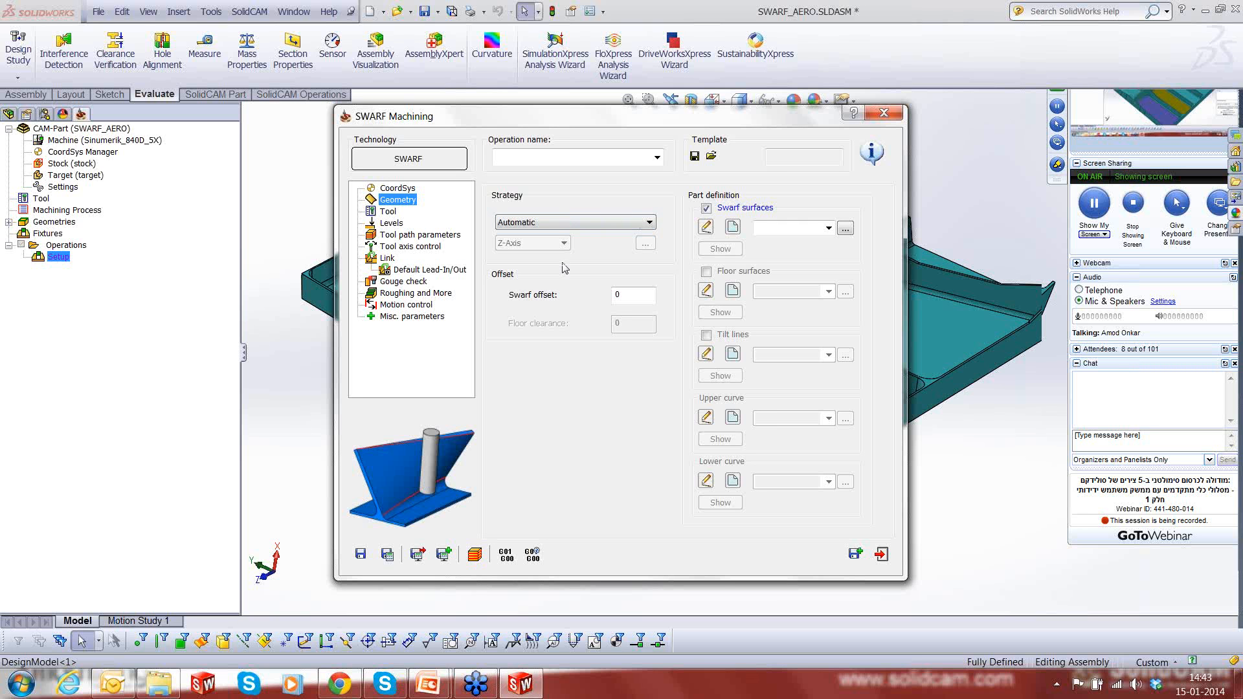
pyautogui.click(649, 223)
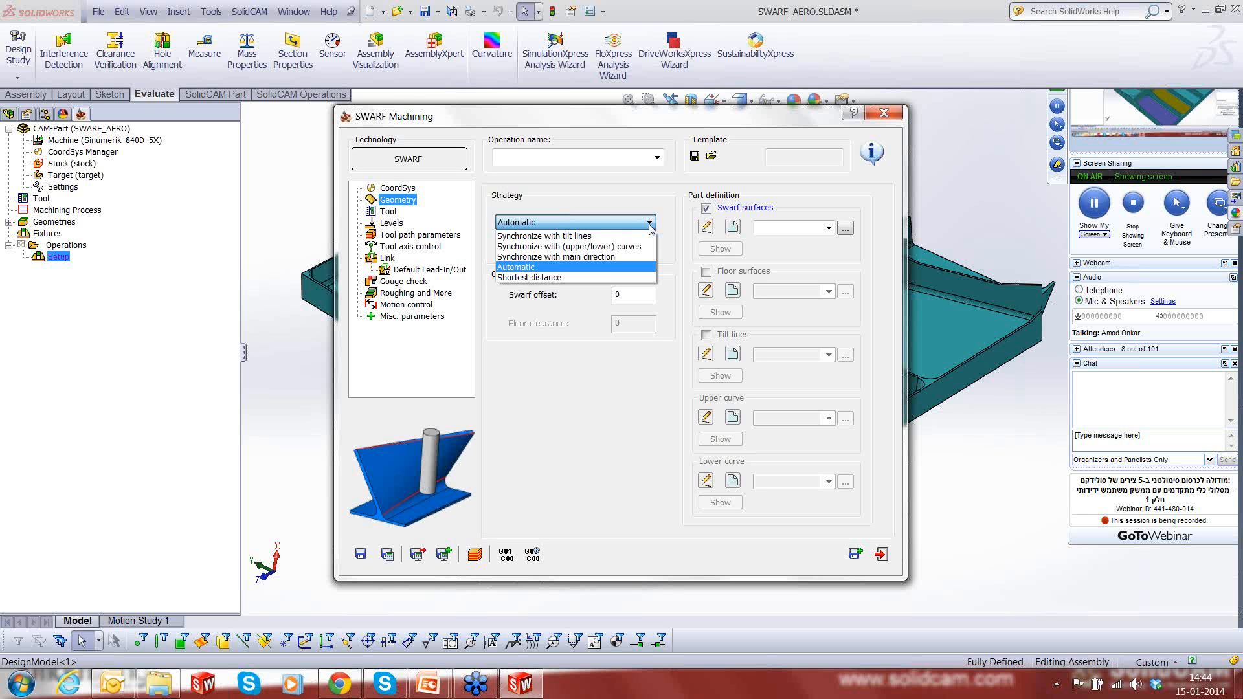
pyautogui.click(519, 285)
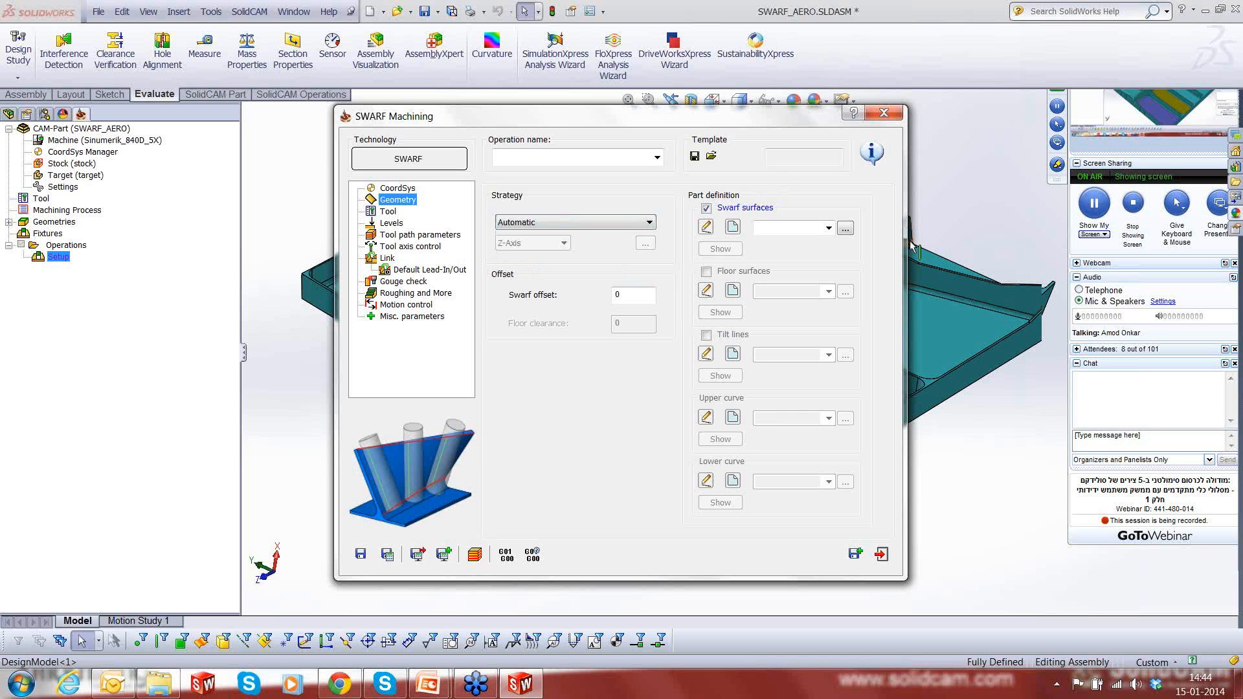
# - Create a new swarf surface selection containing the eight side wall and corner faces around the yellow-floored pocket
pyautogui.click(732, 227)
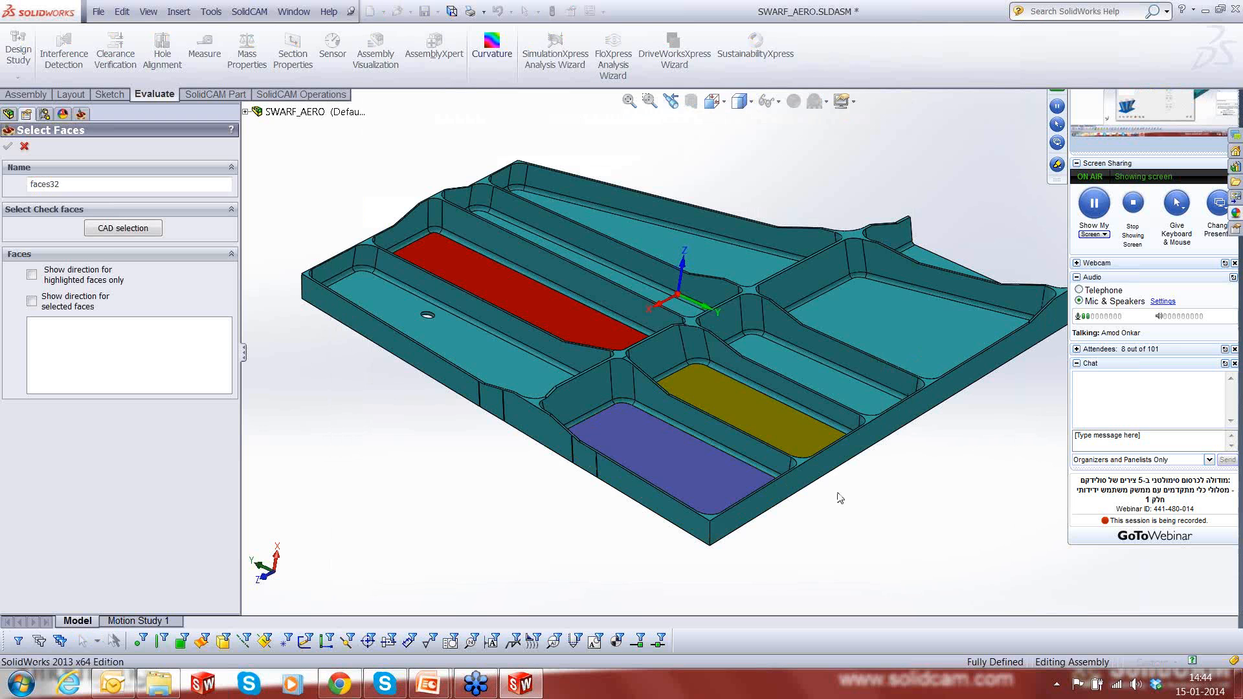
pyautogui.scroll(-2, 767, 420)
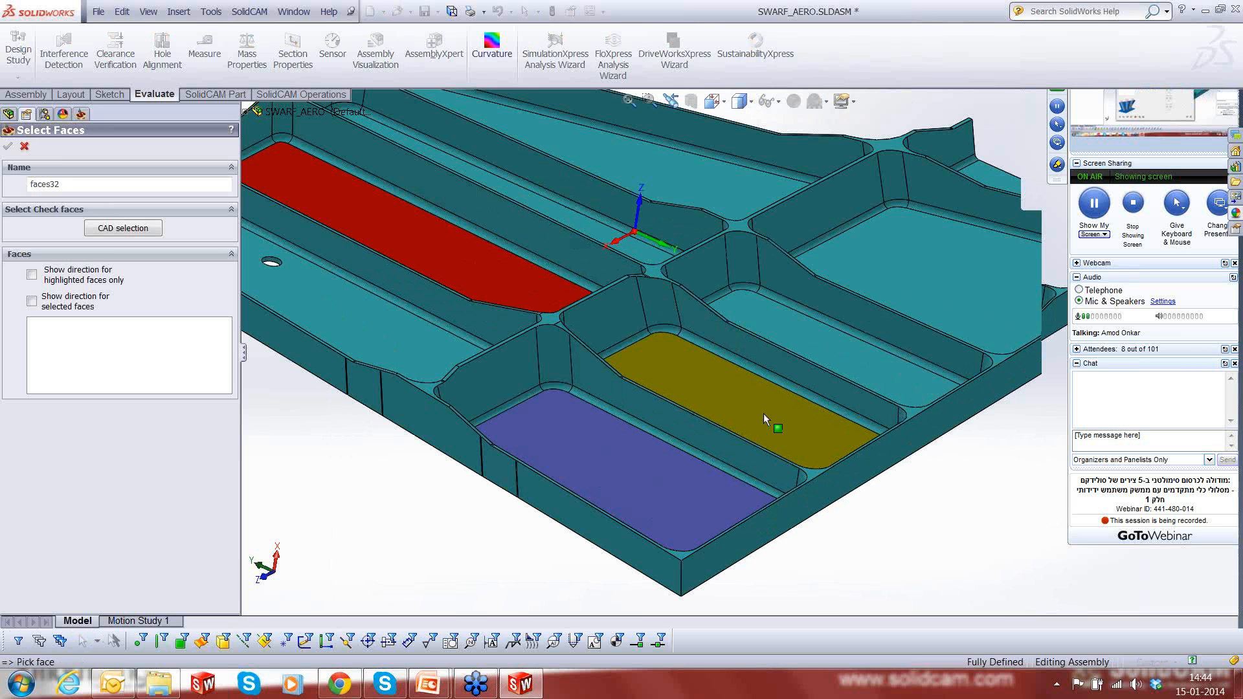
pyautogui.scroll(-2, 763, 413)
pyautogui.click(732, 323)
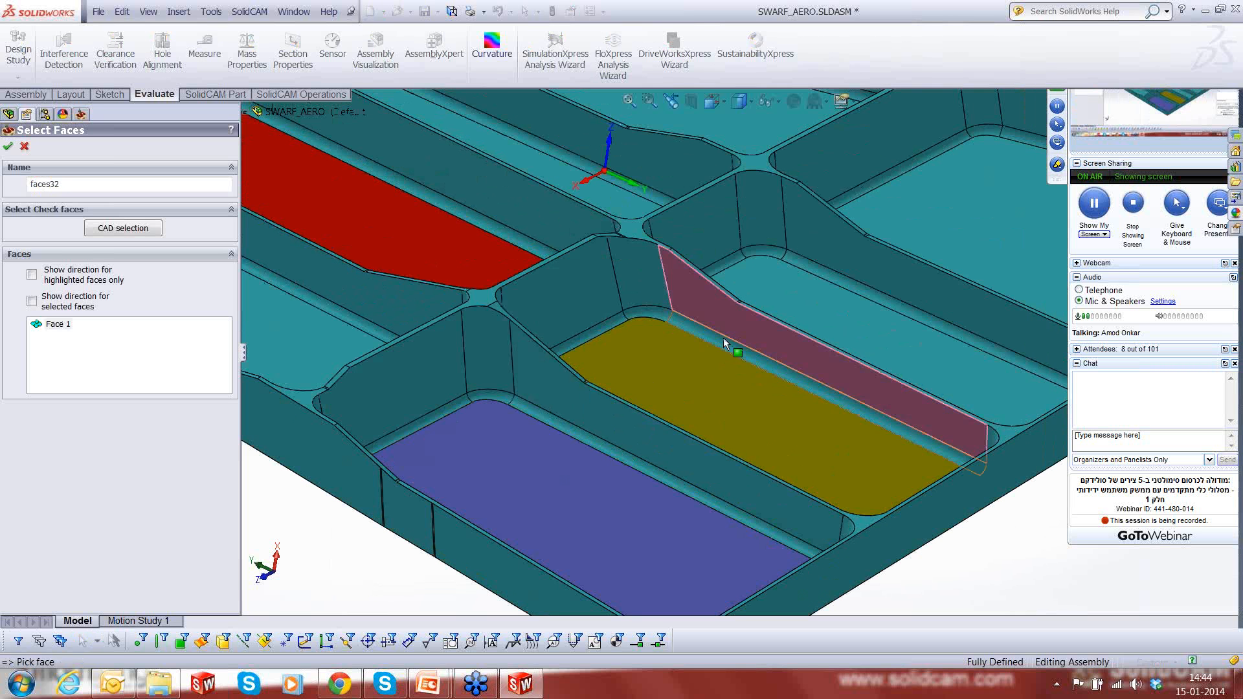
pyautogui.click(610, 289)
pyautogui.click(585, 290)
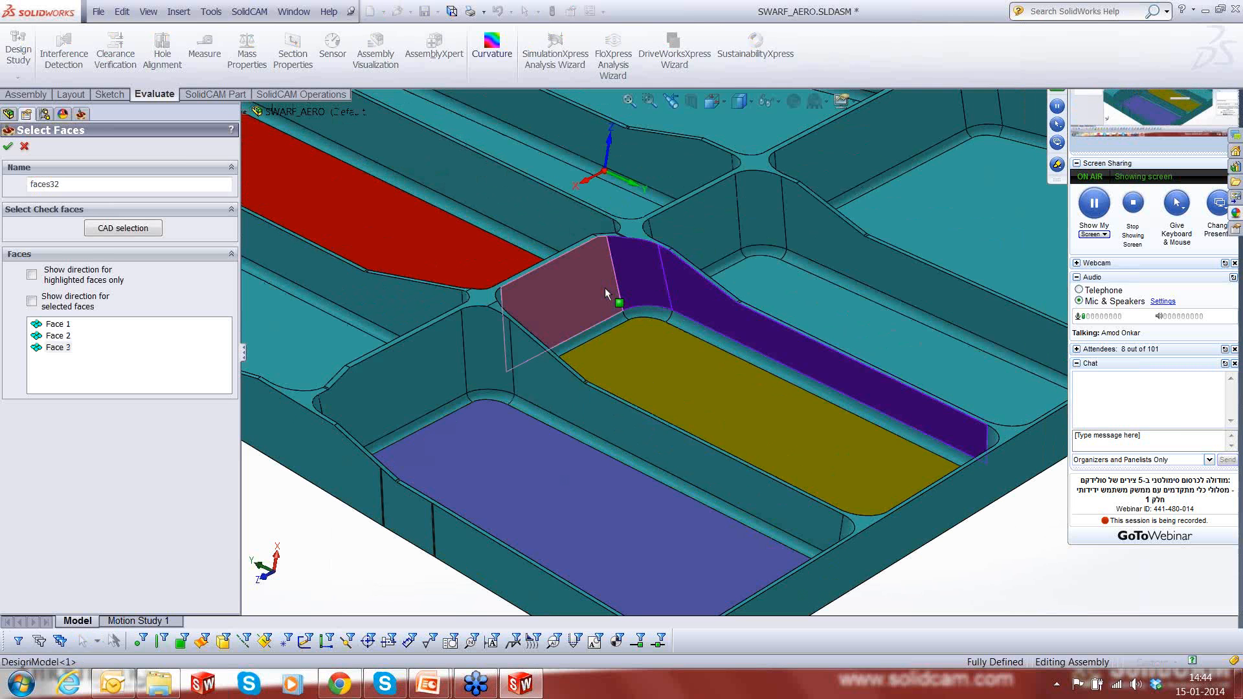
pyautogui.moveTo(605, 288); pyautogui.dragTo(474, 345, button='middle')
pyautogui.click(474, 345)
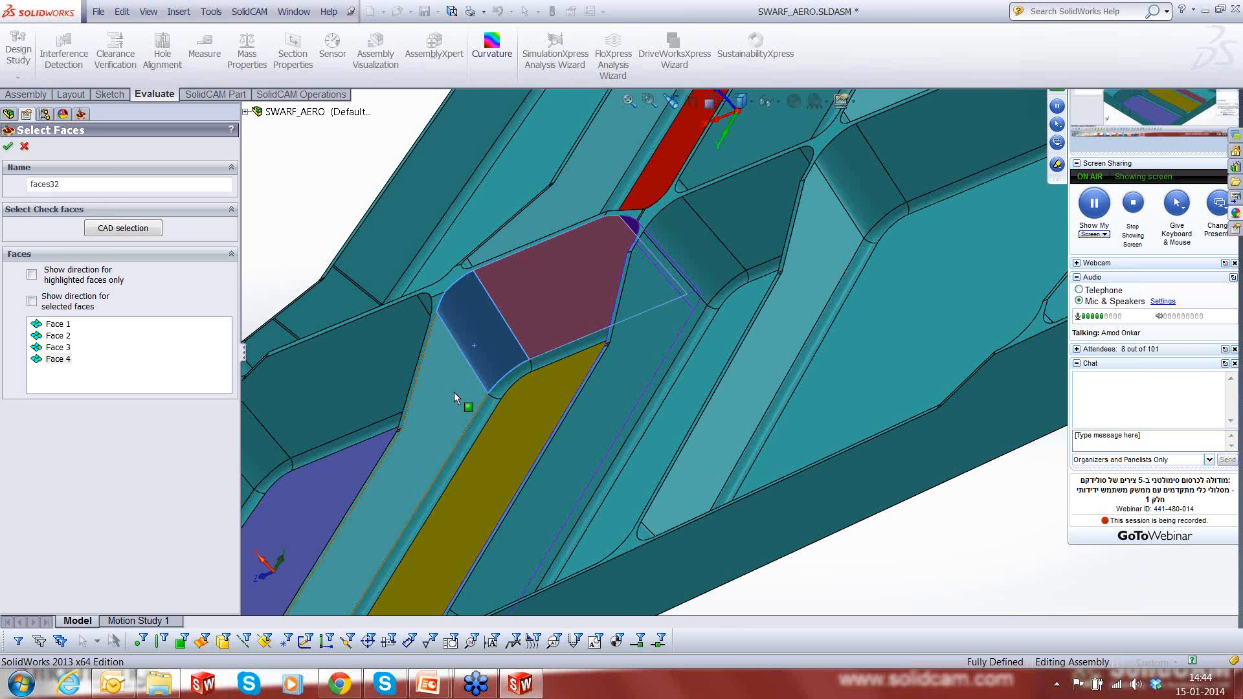
pyautogui.click(453, 391)
pyautogui.moveTo(453, 391); pyautogui.dragTo(831, 256, button='middle')
pyautogui.click(668, 474)
pyautogui.click(744, 457)
pyautogui.click(864, 425)
pyautogui.scroll(1, 601, 254)
pyautogui.scroll(-1, 601, 255)
# - Name the wall face selection "SWARF SRFS" and accept it as the swarf surfaces
pyautogui.click(67, 184)
pyautogui.press('BackSpace')
pyautogui.press('BackSpace')
pyautogui.press('BackSpace')
pyautogui.press('BackSpace')
pyautogui.press('BackSpace')
pyautogui.press('BackSpace')
pyautogui.press('BackSpace')
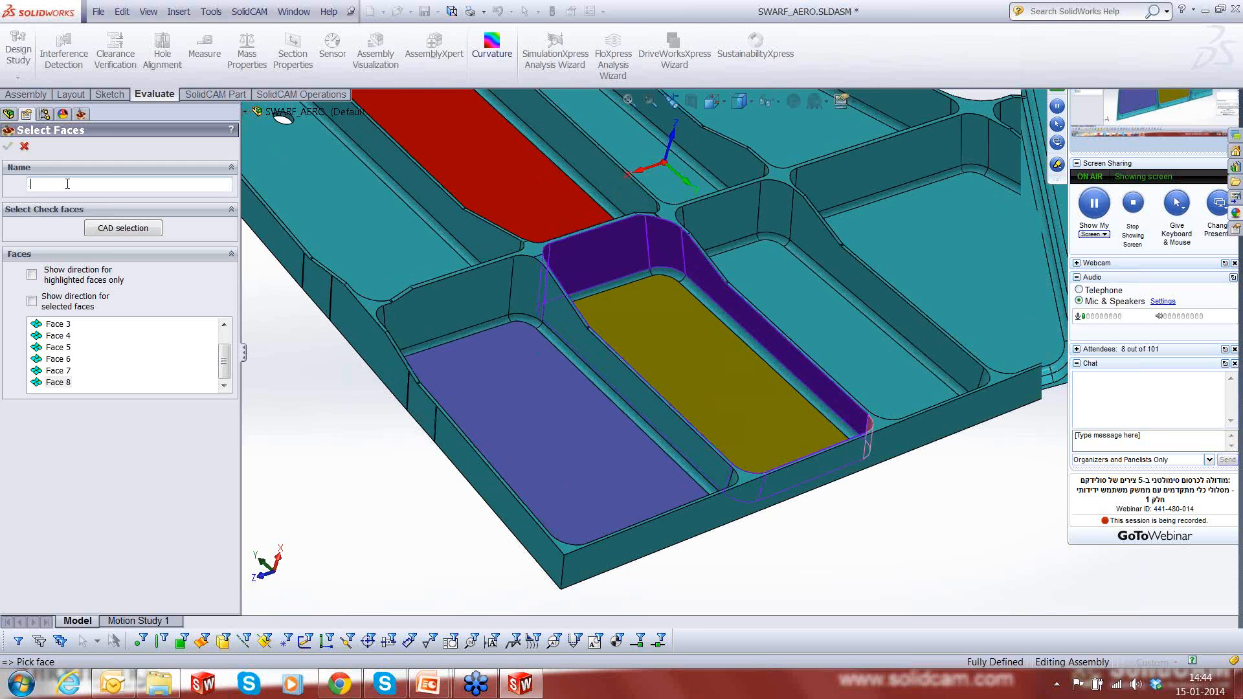
pyautogui.write('SWARF SRFS')
pyautogui.click(9, 148)
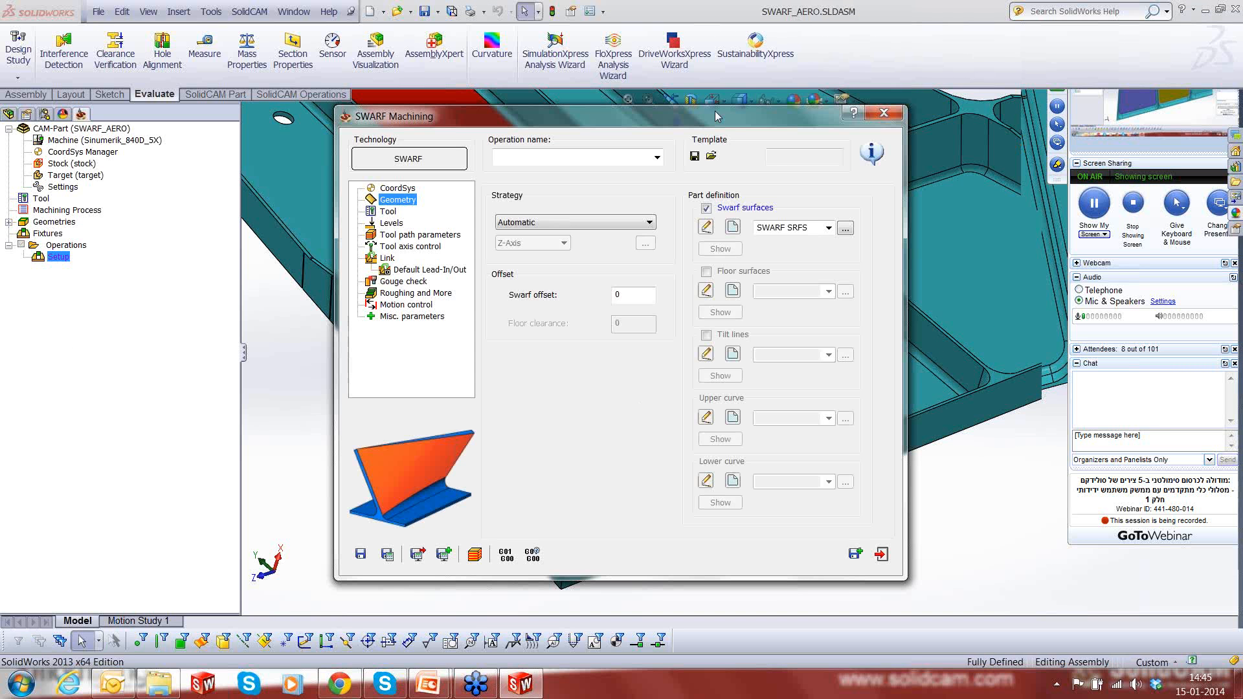
# - Enable floor surfaces, start a new selection and pick the yellow pocket floor with its adjoining fillet faces
pyautogui.moveTo(703, 122); pyautogui.dragTo(383, 235)
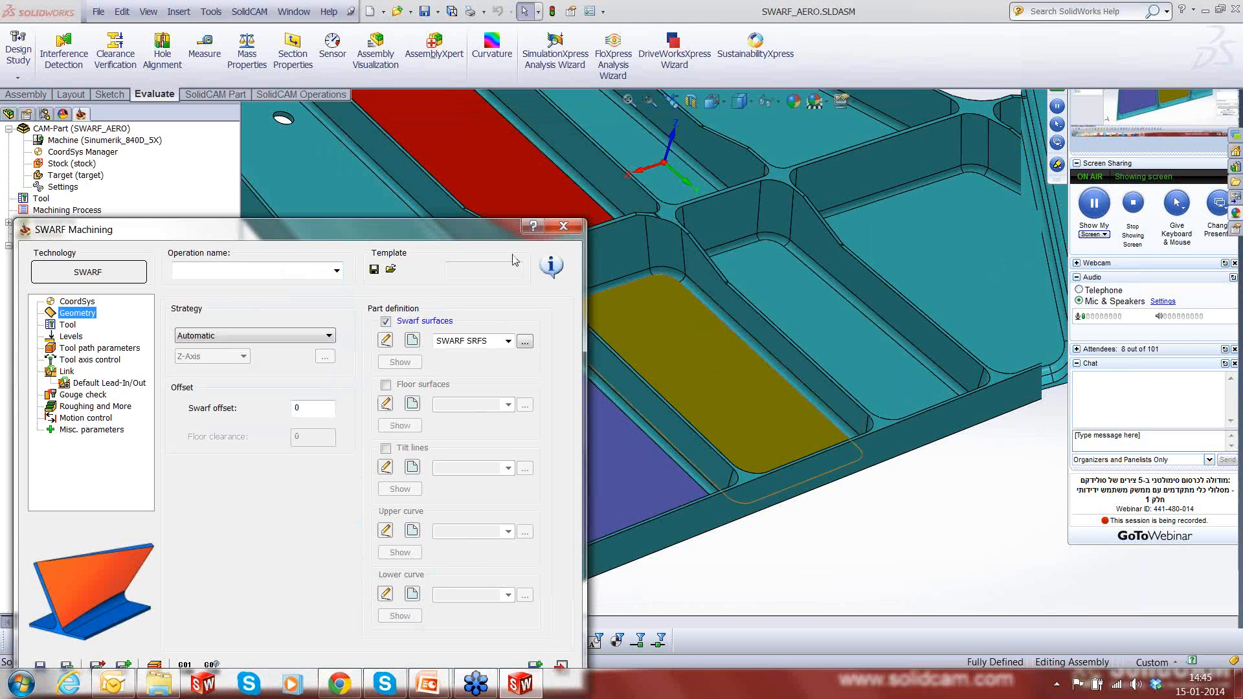
pyautogui.moveTo(542, 222); pyautogui.dragTo(632, 187)
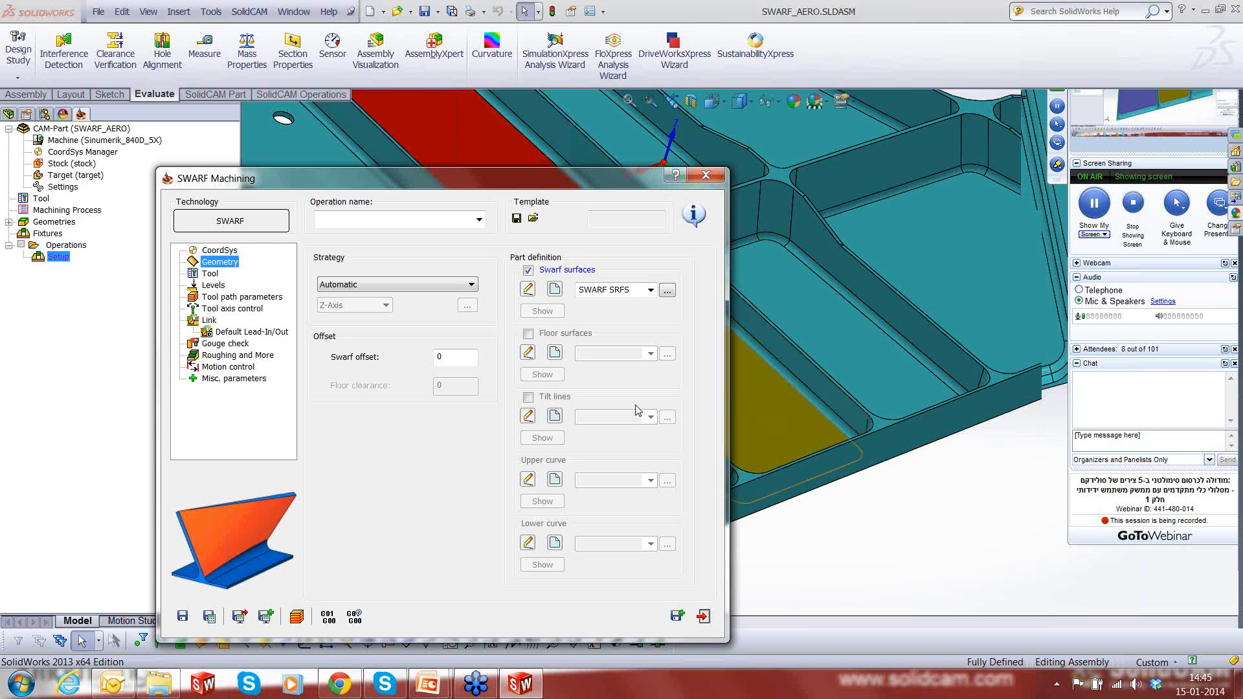
pyautogui.click(528, 334)
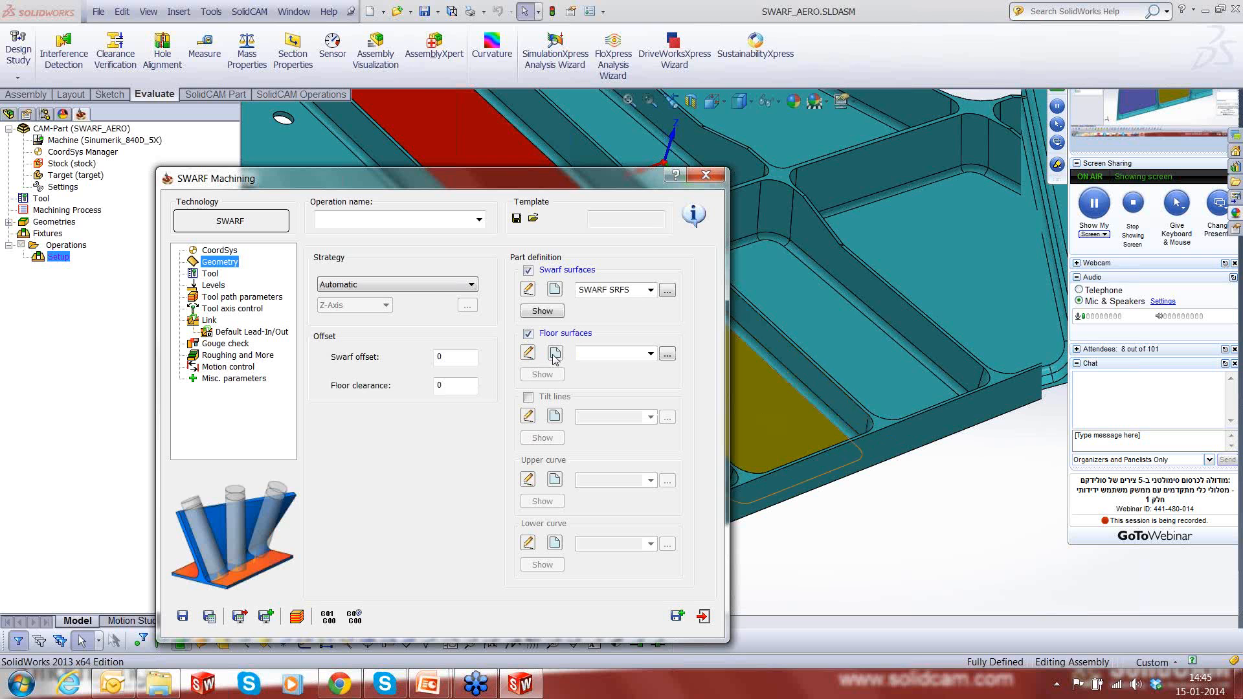
pyautogui.click(554, 356)
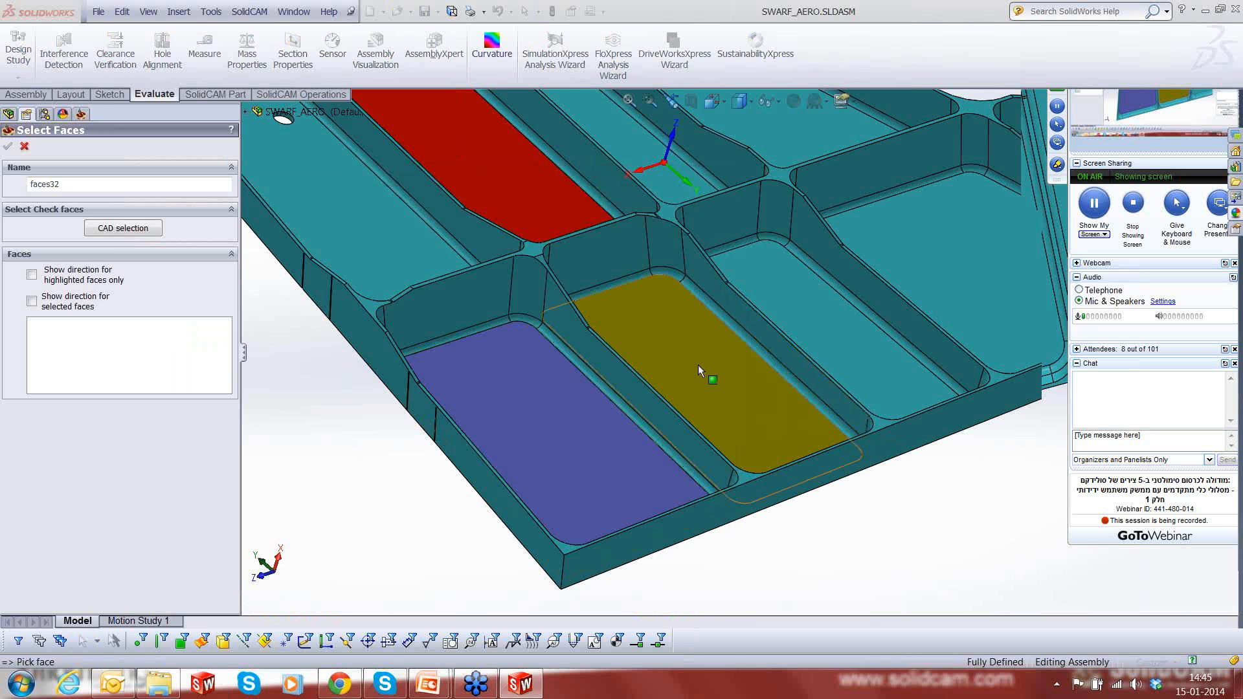
pyautogui.click(697, 363)
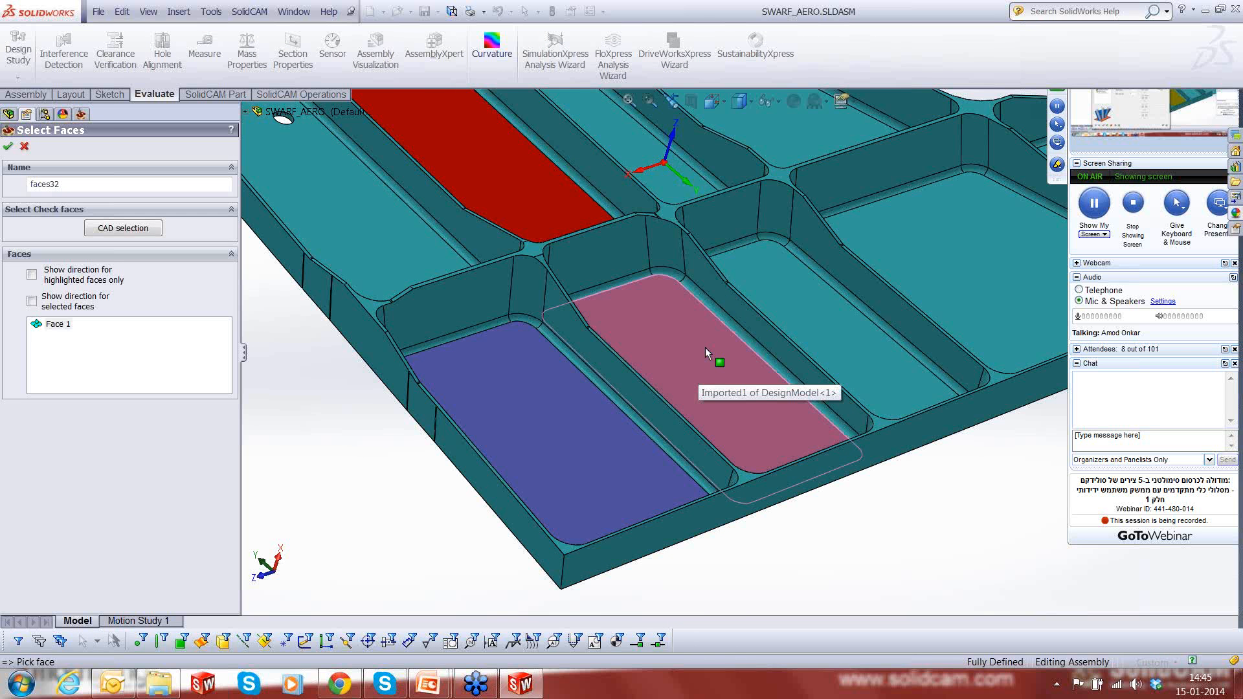
pyautogui.scroll(-2, 704, 347)
pyautogui.scroll(-2, 705, 347)
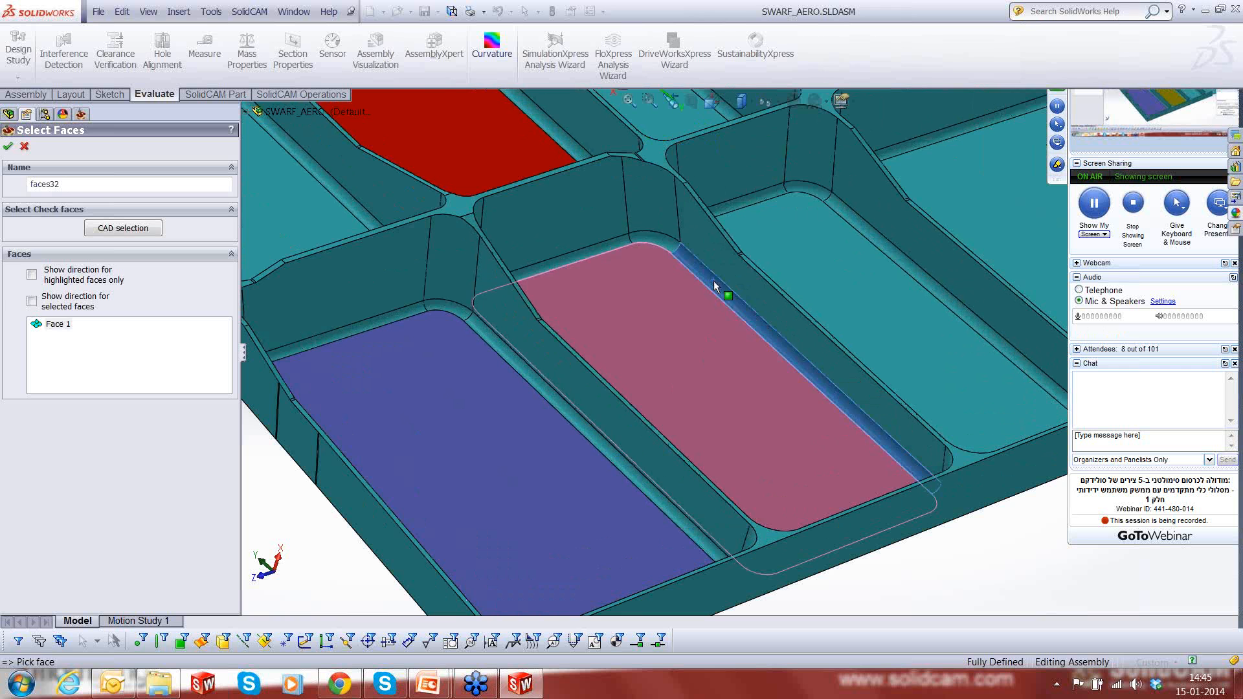
pyautogui.click(637, 313)
pyautogui.moveTo(636, 313); pyautogui.dragTo(554, 349, button='middle')
pyautogui.click(498, 282)
pyautogui.click(482, 332)
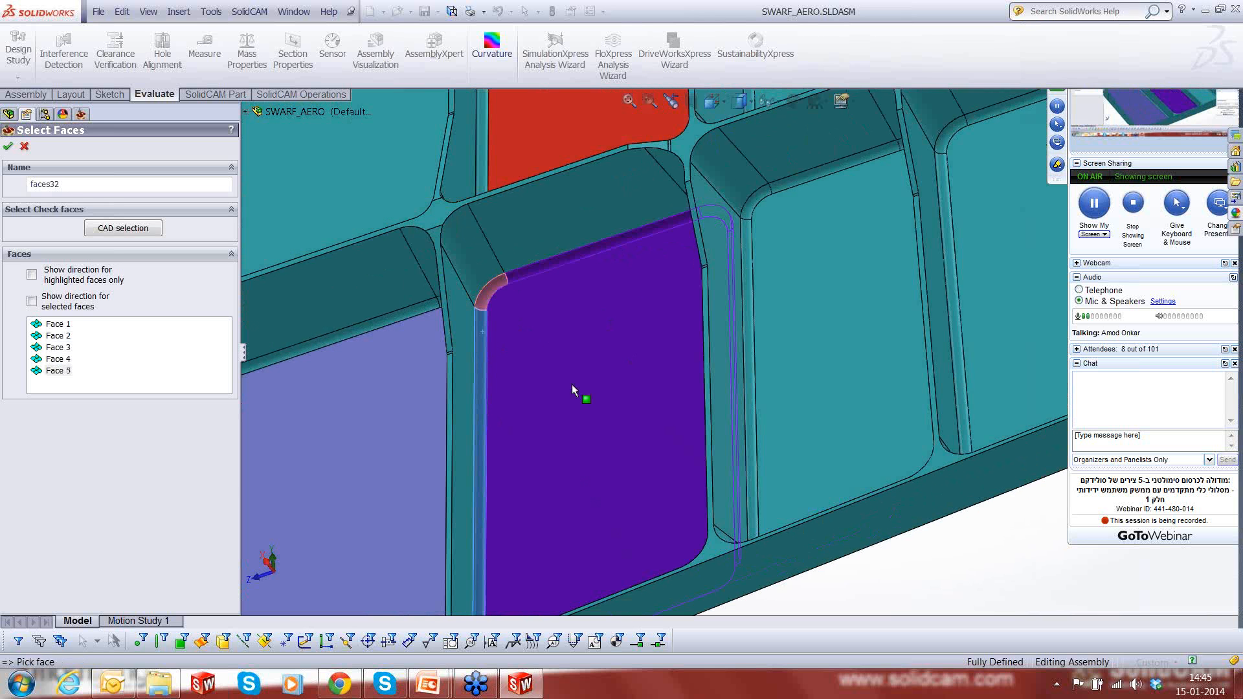
# - Add the remaining corner and edge fillets around the yellow pocket floor, including those beside the part's outer wall
pyautogui.scroll(5, 660, 402)
pyautogui.moveTo(660, 402); pyautogui.dragTo(711, 580, button='middle')
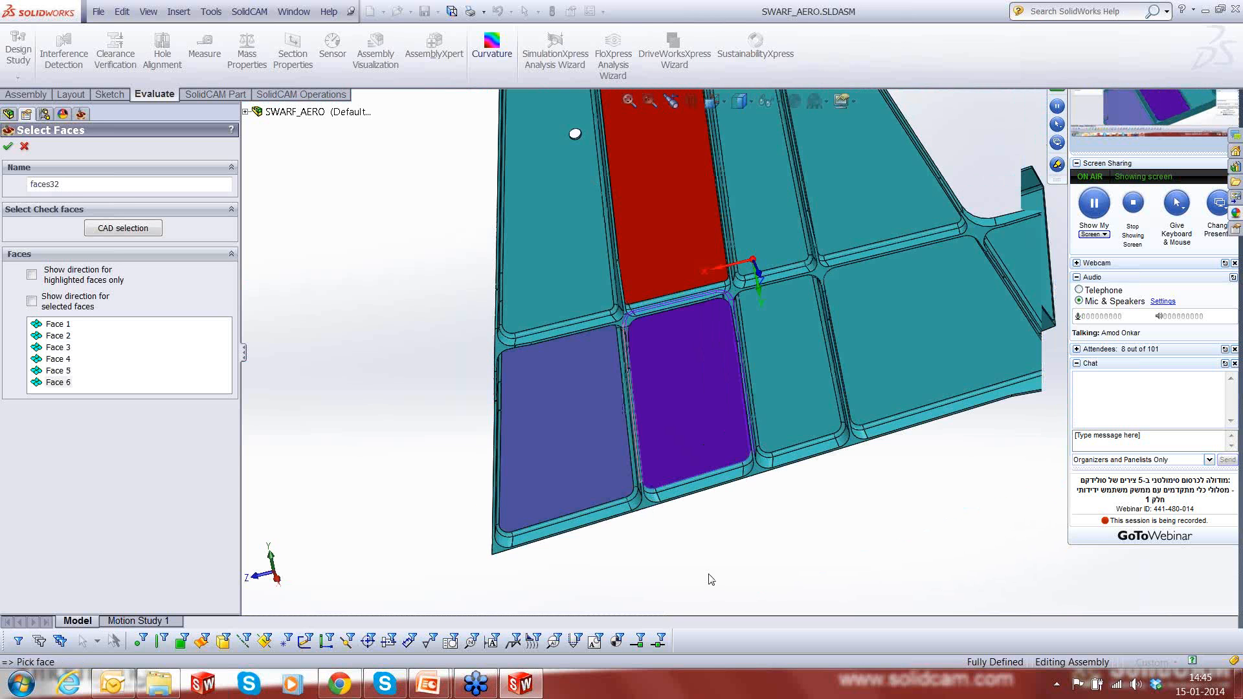
pyautogui.scroll(-5, 685, 498)
pyautogui.click(602, 477)
pyautogui.click(640, 472)
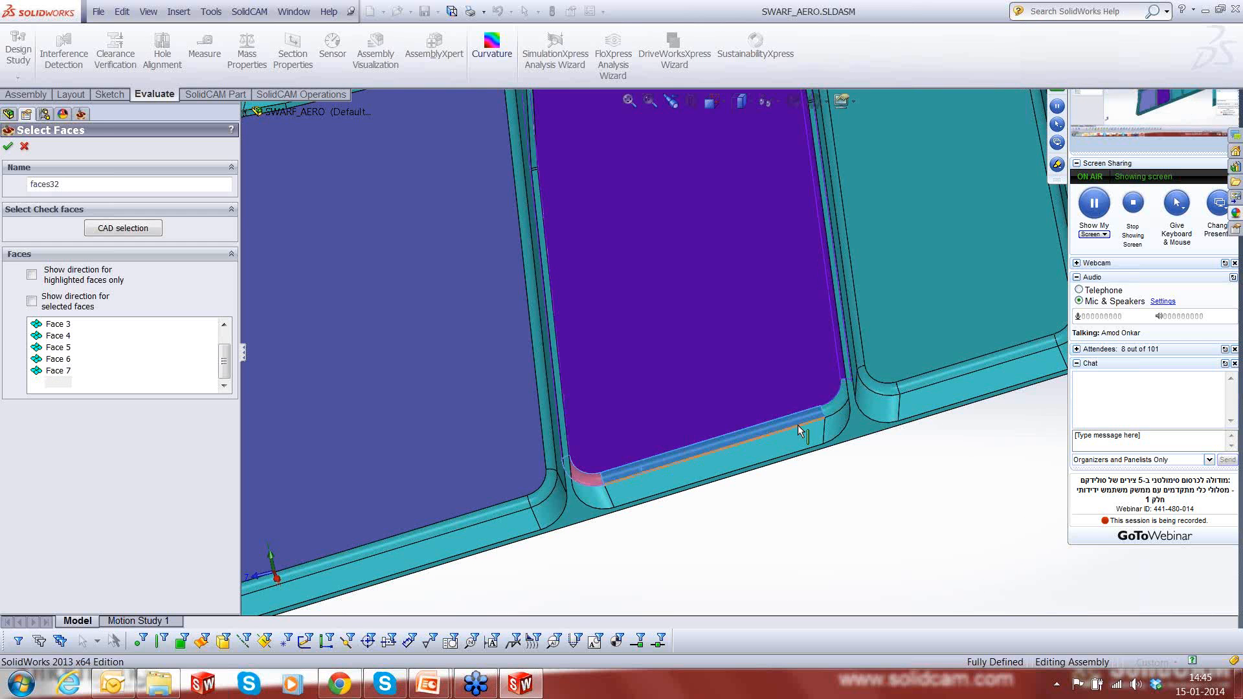
pyautogui.click(829, 409)
pyautogui.moveTo(704, 355); pyautogui.dragTo(621, 284, button='middle')
pyautogui.scroll(4, 690, 277)
pyautogui.scroll(3, 622, 285)
# - Name the floor face selection "FLOOR SRF" and accept it, leaving the floor clearance at 0
pyautogui.moveTo(73, 186); pyautogui.dragTo(14, 187)
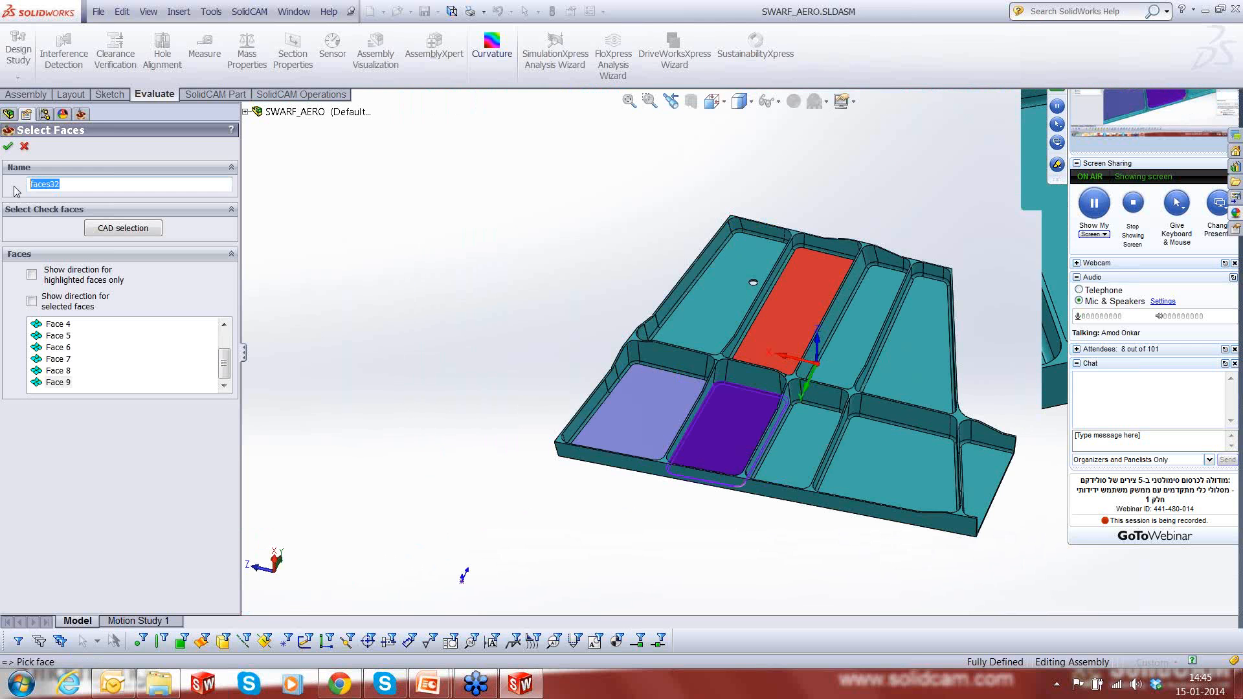
pyautogui.write('FLOOR SRF')
pyautogui.click(8, 147)
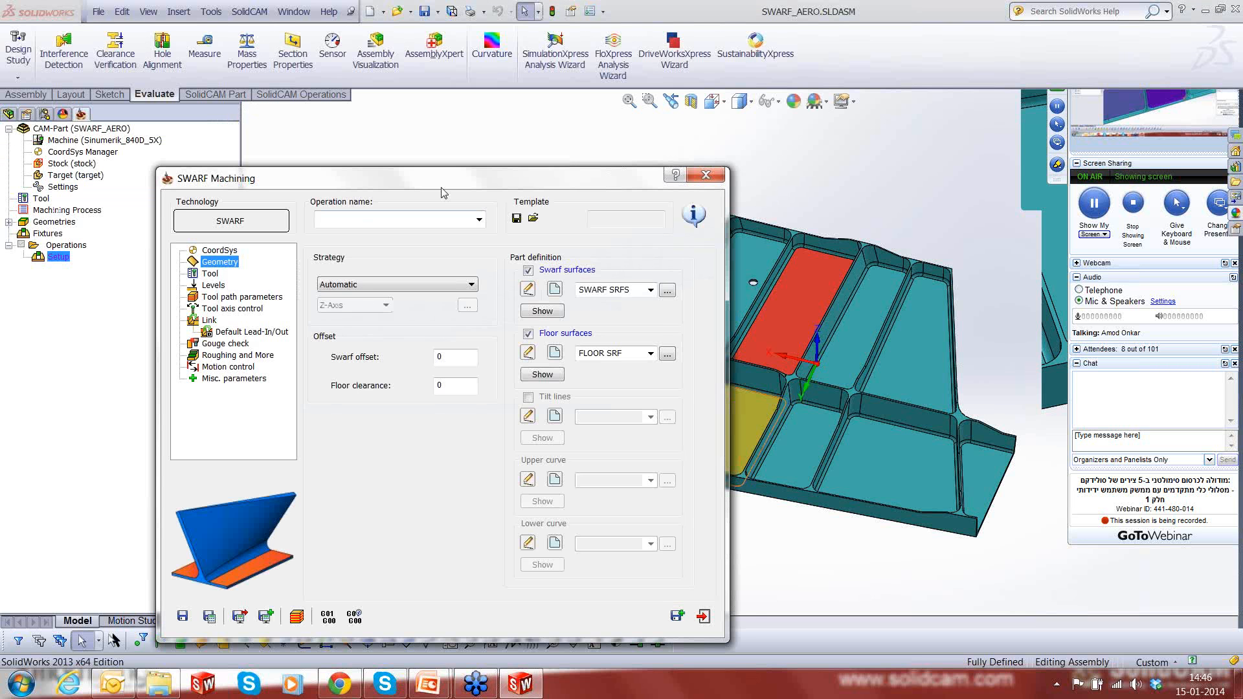
pyautogui.moveTo(461, 174); pyautogui.dragTo(523, 106)
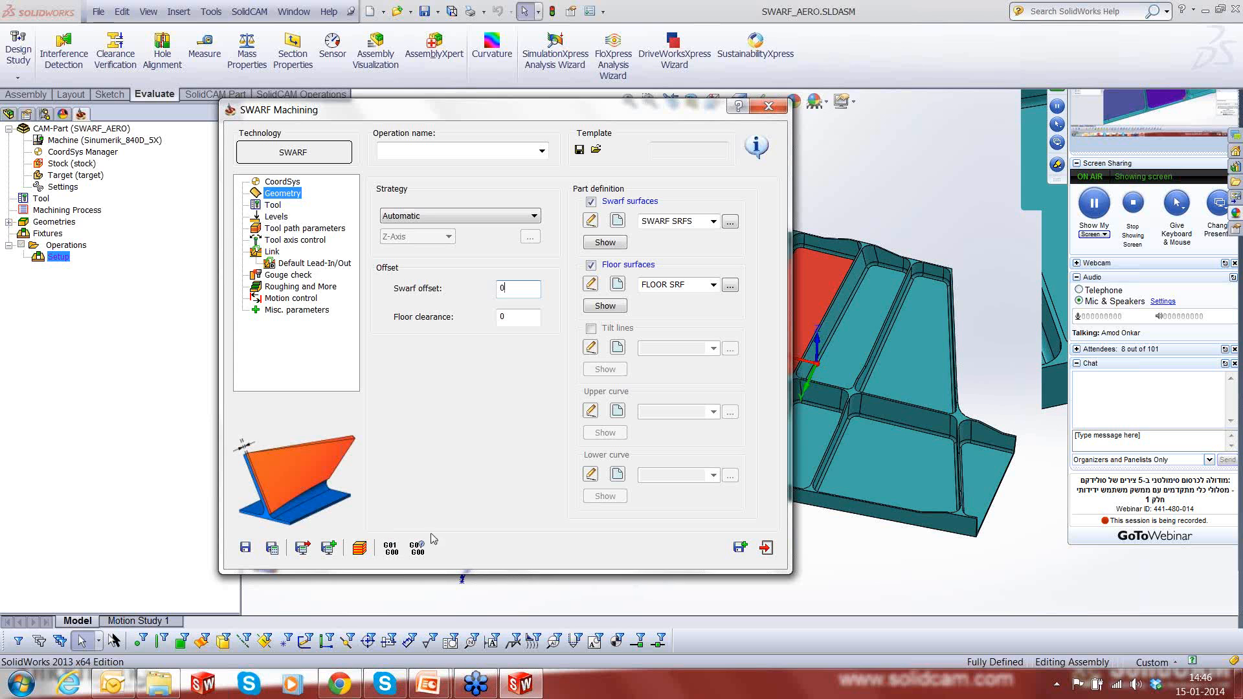
pyautogui.click(507, 318)
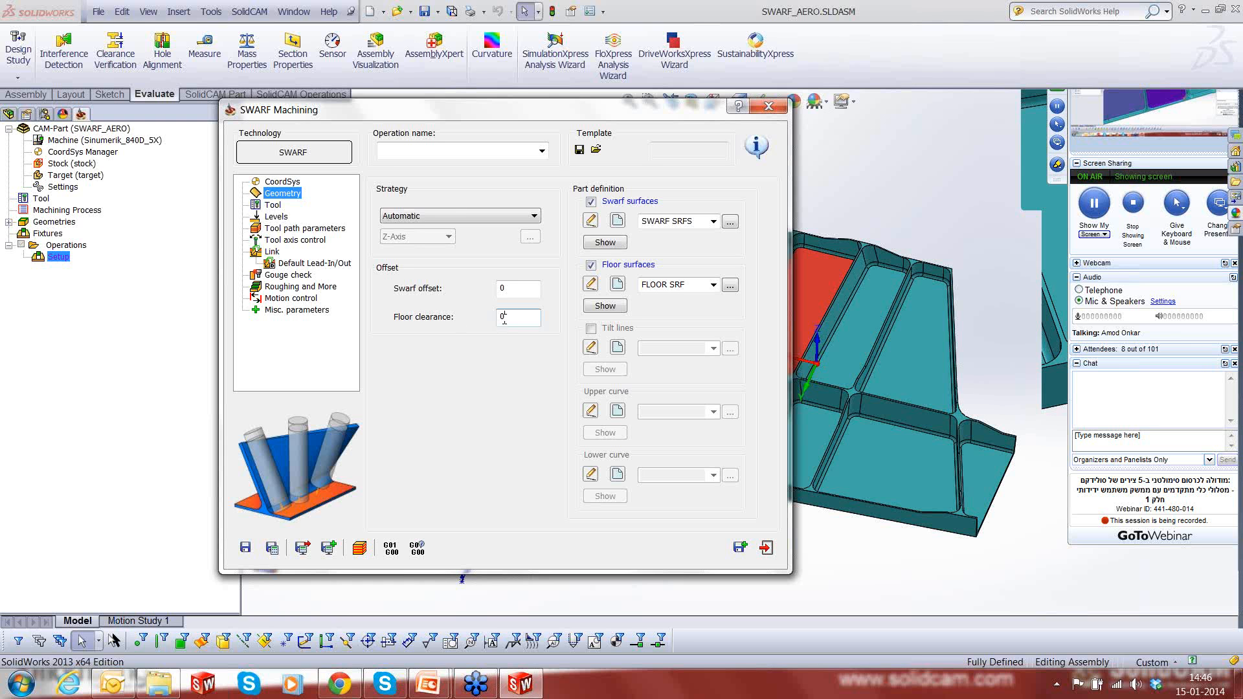
# - Assign the 12 mm ball nose tool from the part tool table to the SWARF operation
pyautogui.click(264, 206)
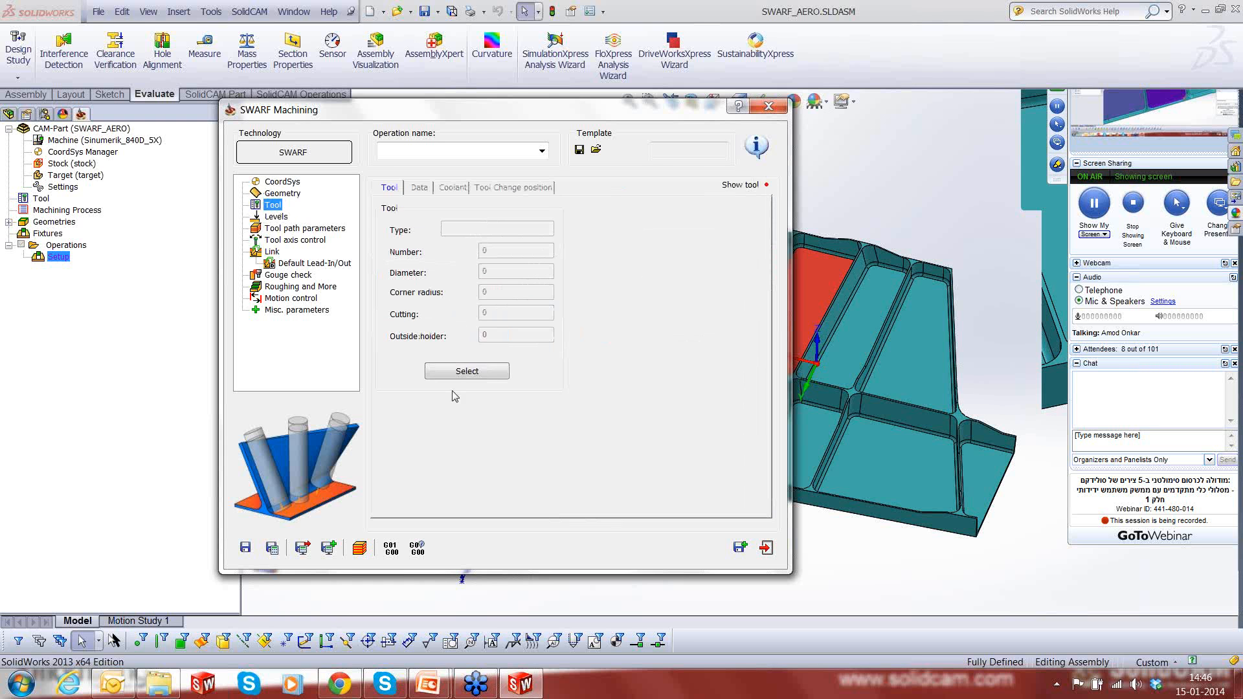
pyautogui.click(466, 372)
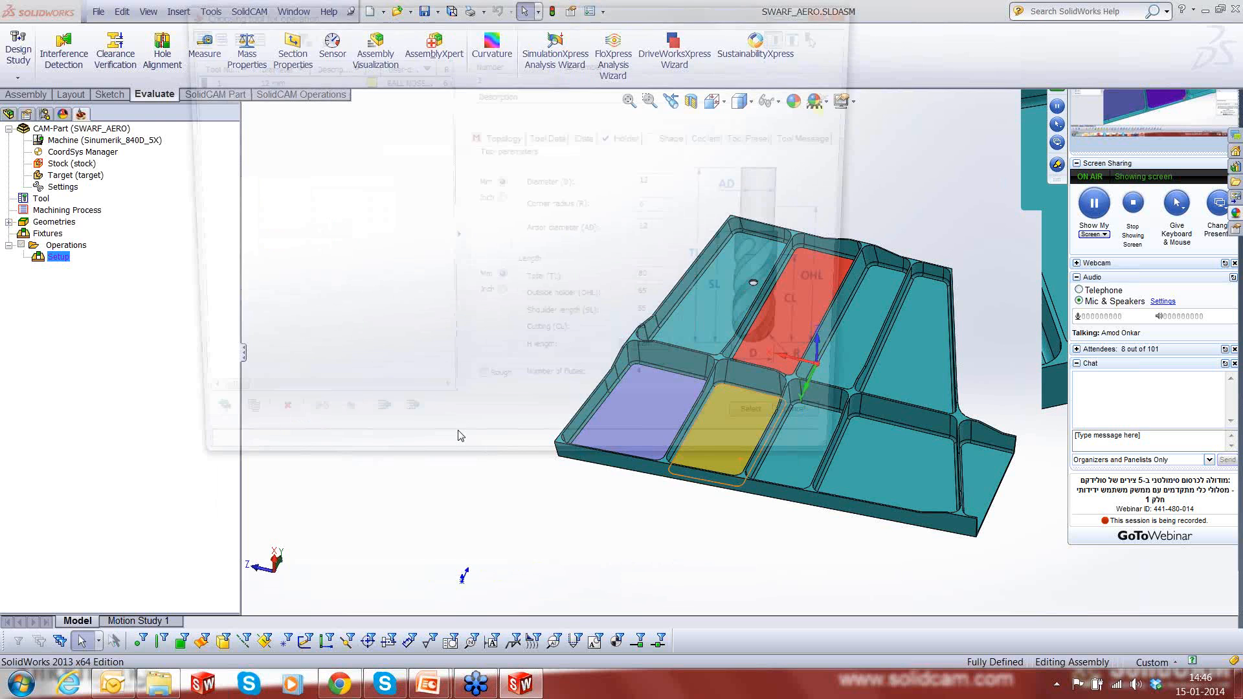
pyautogui.click(786, 434)
# - Set both the entry and exit safety distances of the operation's levels to 5
pyautogui.click(274, 218)
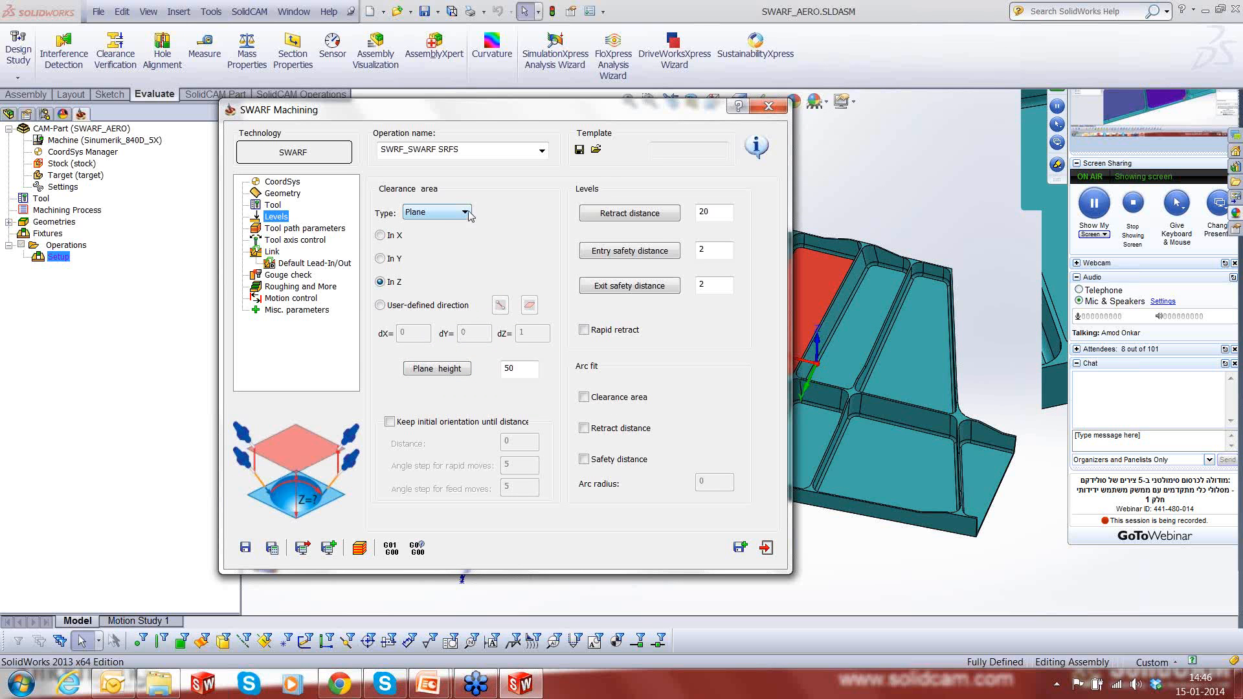
pyautogui.doubleClick(509, 369)
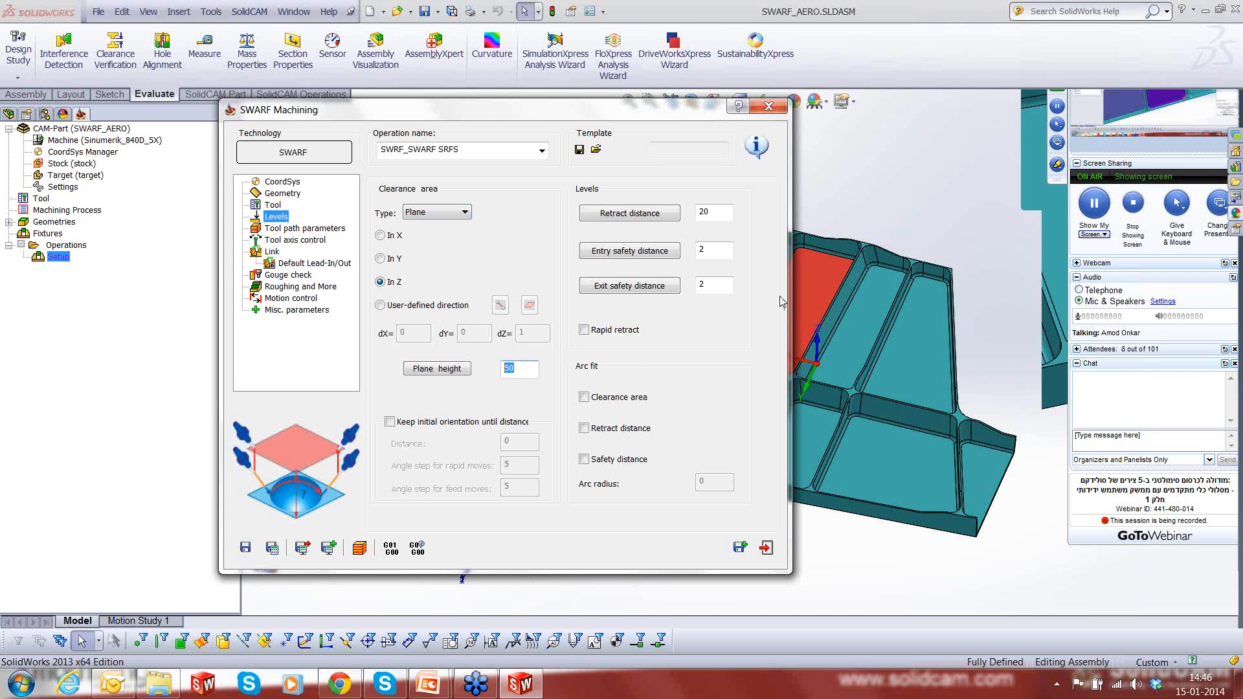
pyautogui.doubleClick(718, 257)
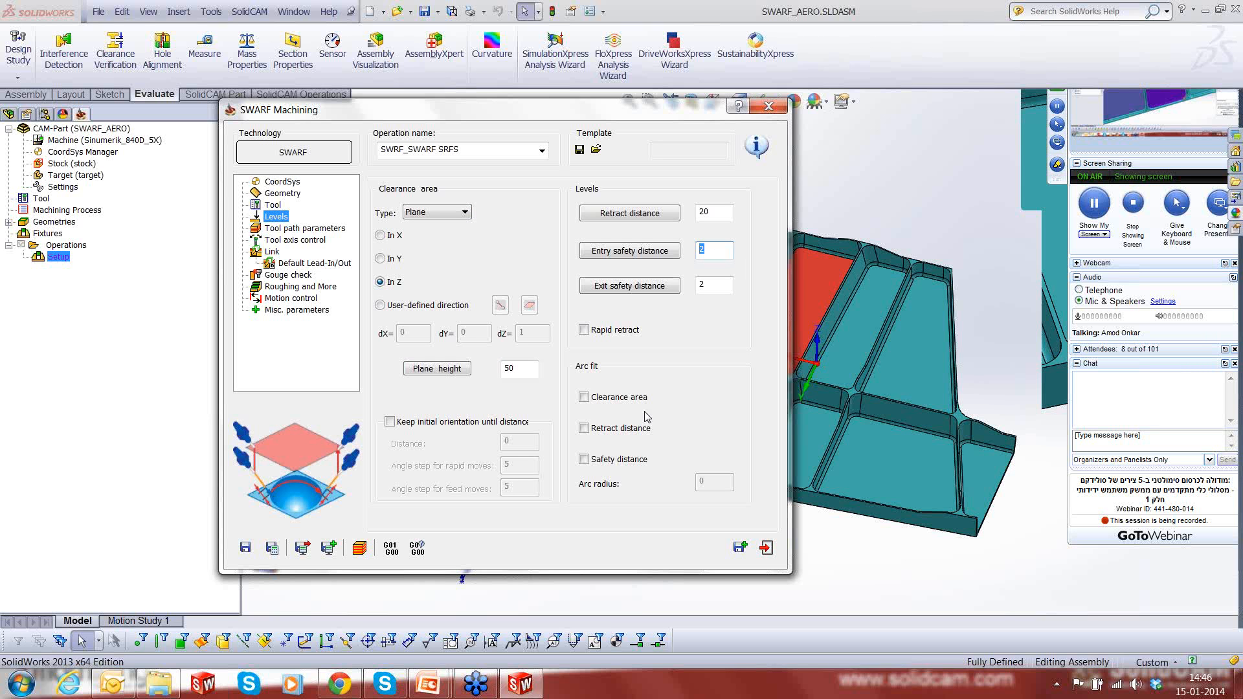
pyautogui.write('5')
pyautogui.doubleClick(718, 285)
pyautogui.write('5')
# - Set the tool path's machining side to Inside with an Automatic start point, and open the tool axis control settings
pyautogui.click(294, 229)
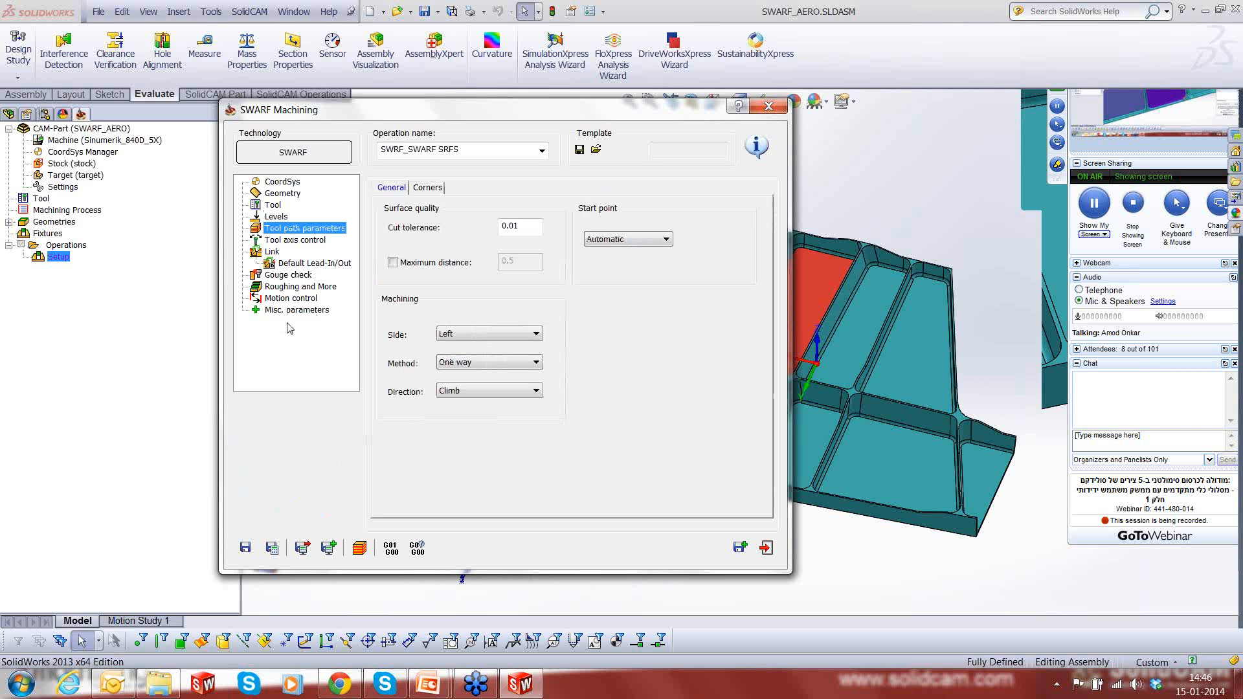
pyautogui.click(538, 228)
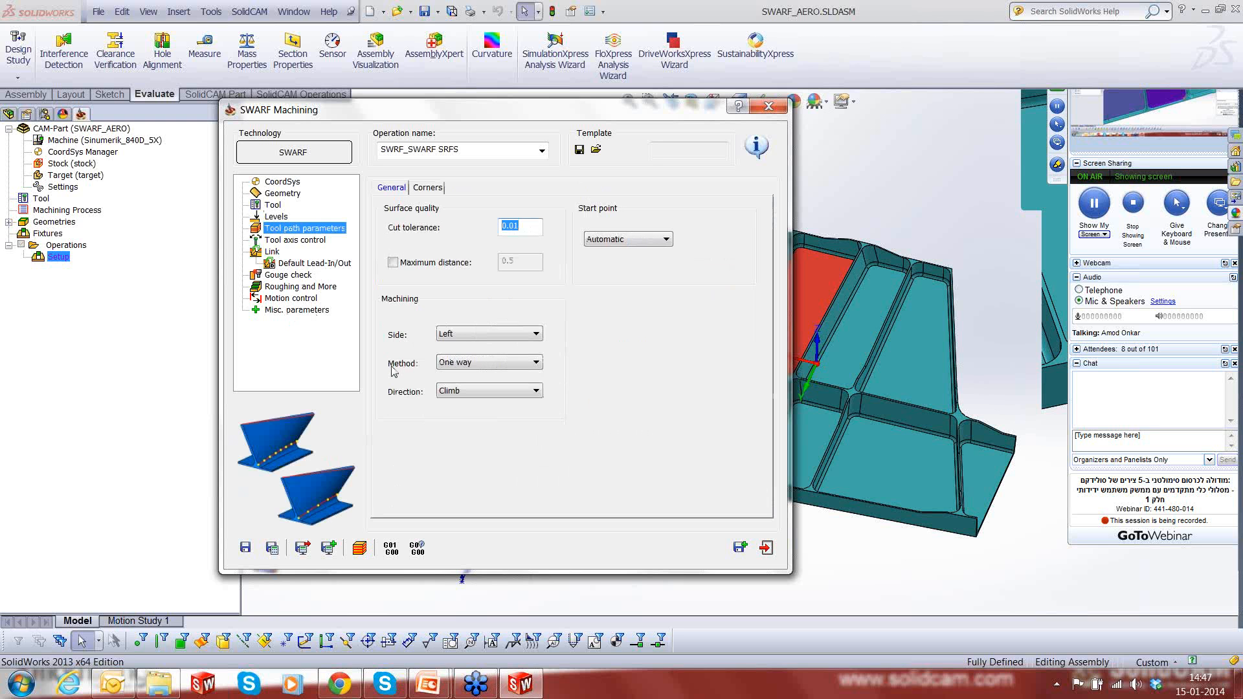
pyautogui.click(666, 240)
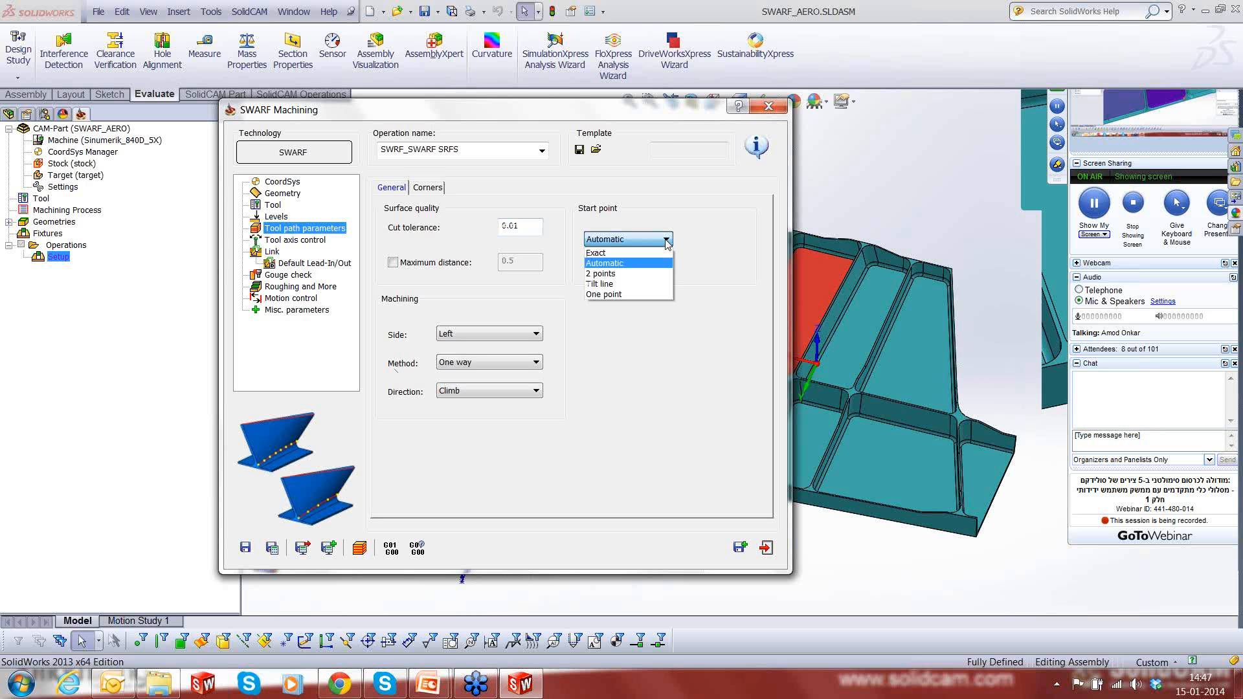
pyautogui.click(667, 206)
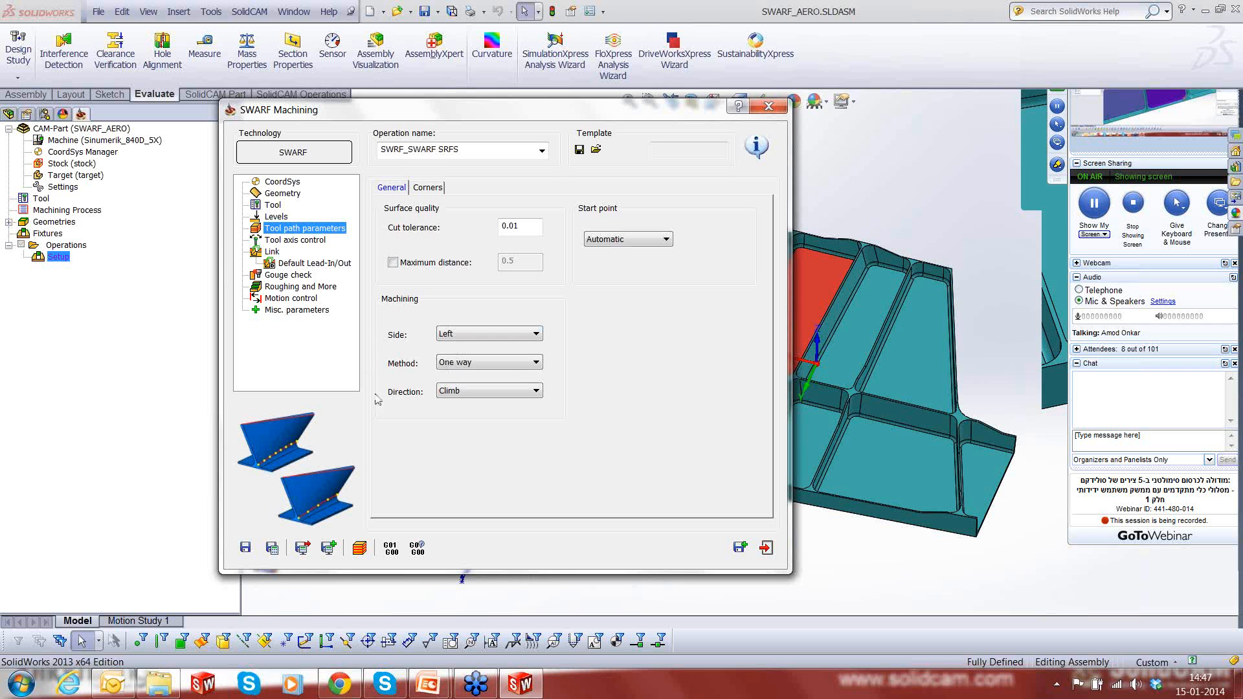
pyautogui.click(536, 334)
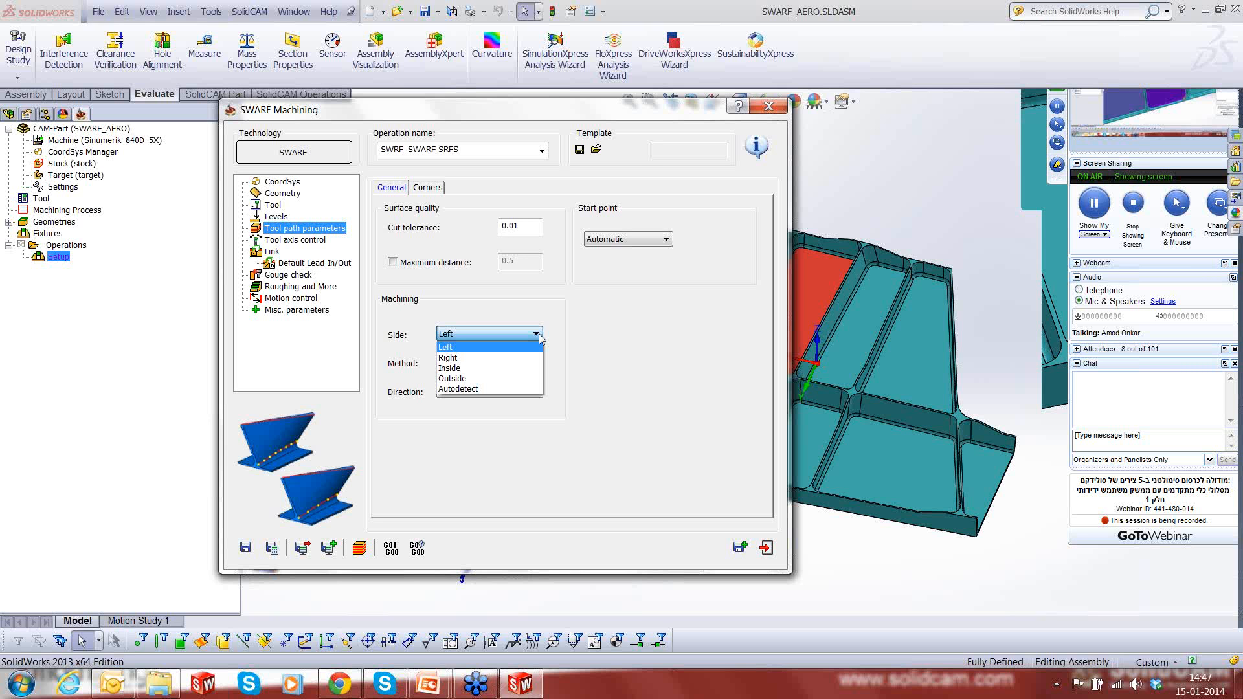
pyautogui.click(480, 373)
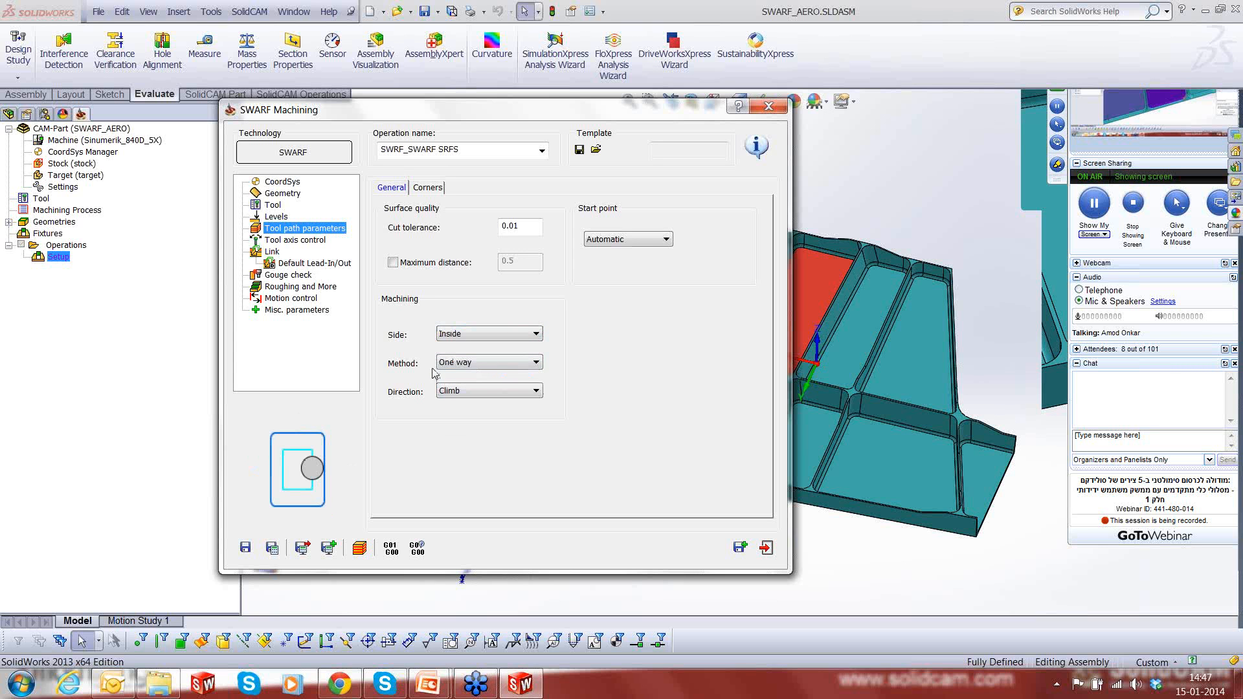
pyautogui.click(292, 241)
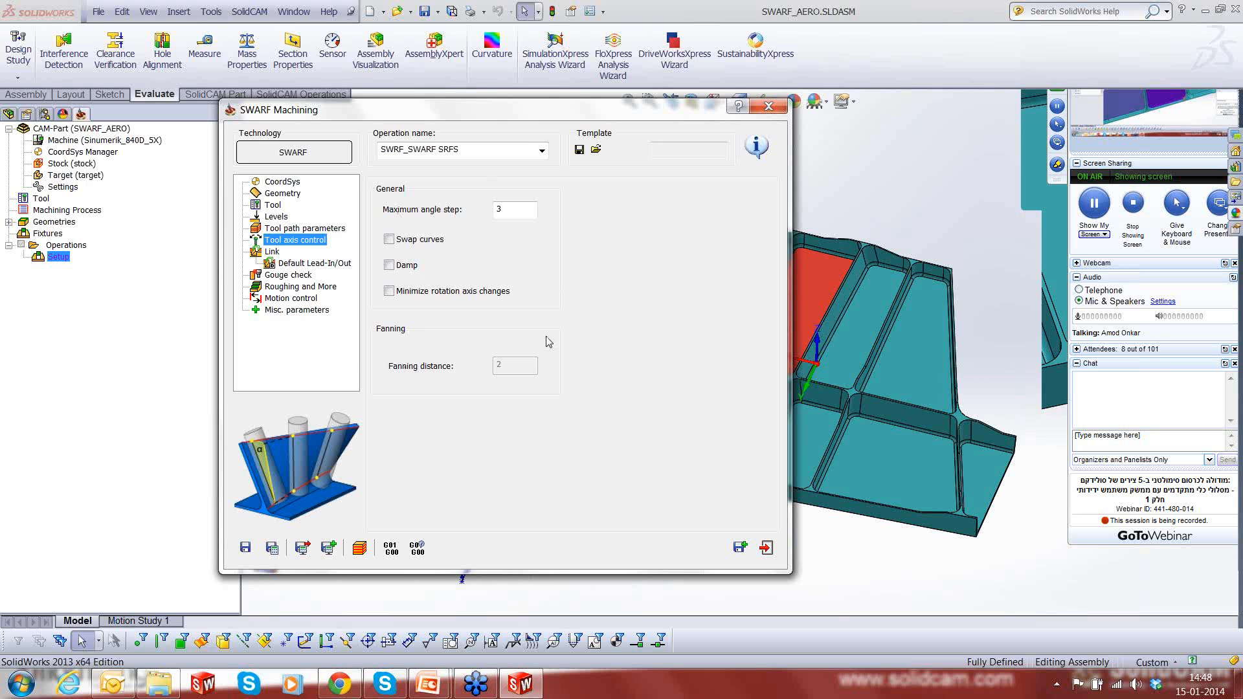
# - In the link settings, enable Use Lead-In for the first entry and Use Lead-Out for the last exit
pyautogui.click(272, 252)
pyautogui.click(647, 227)
pyautogui.click(622, 240)
pyautogui.click(644, 337)
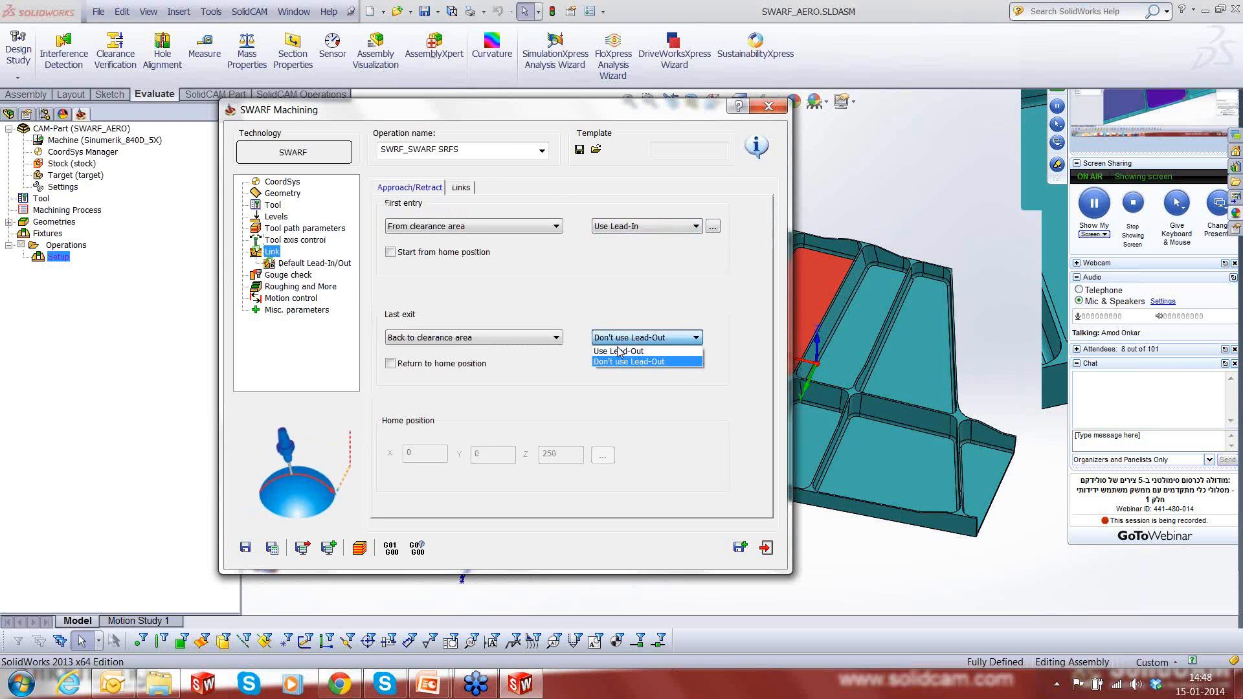
pyautogui.click(620, 351)
# - Turn off the default lead-in for the first entry and set its tangential arc lead-in height to 1
pyautogui.click(712, 228)
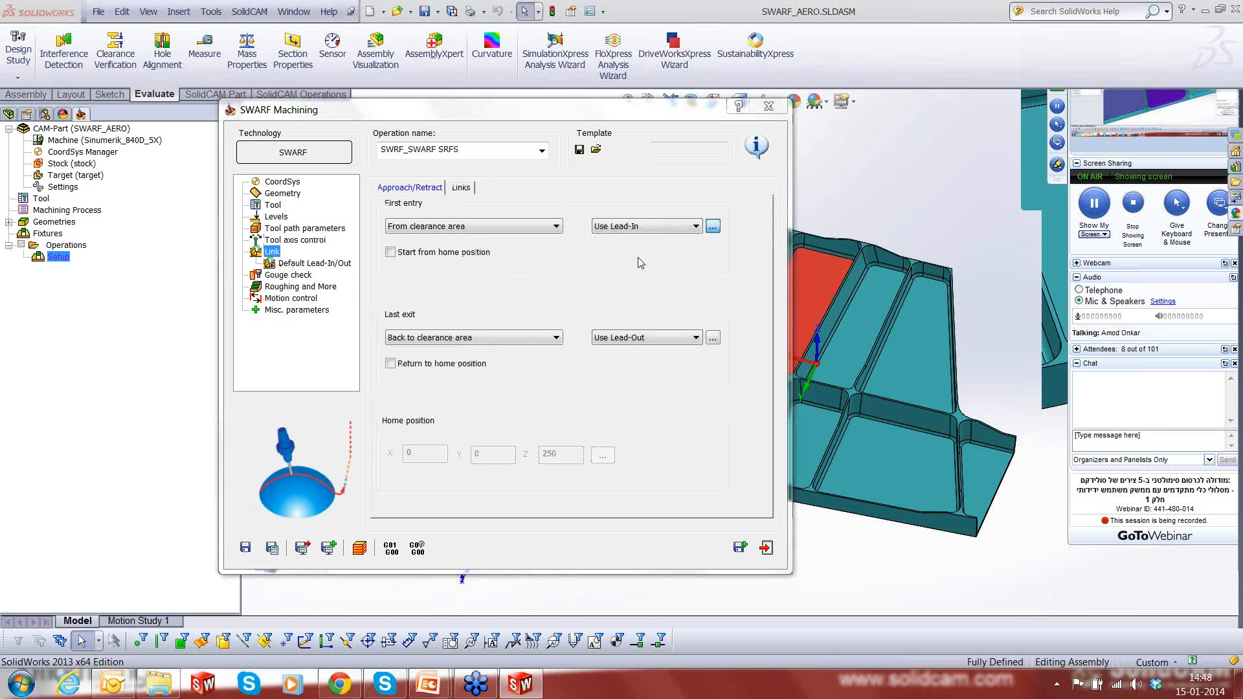
pyautogui.click(451, 155)
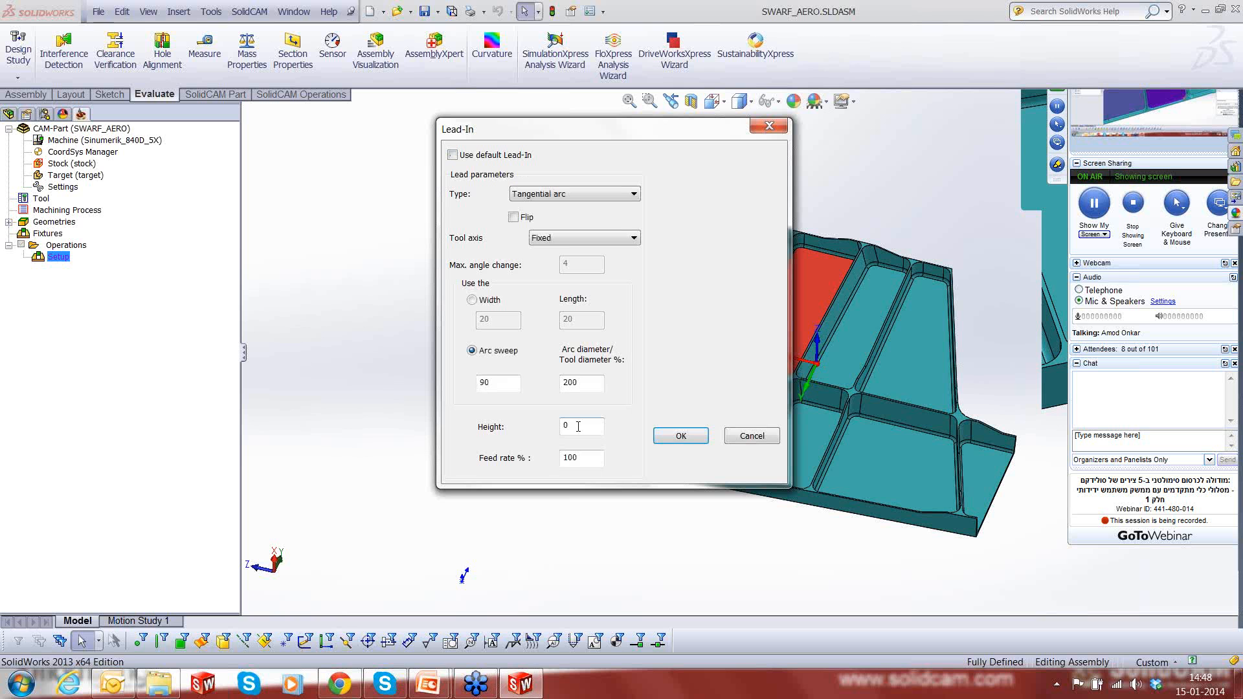
pyautogui.write('1')
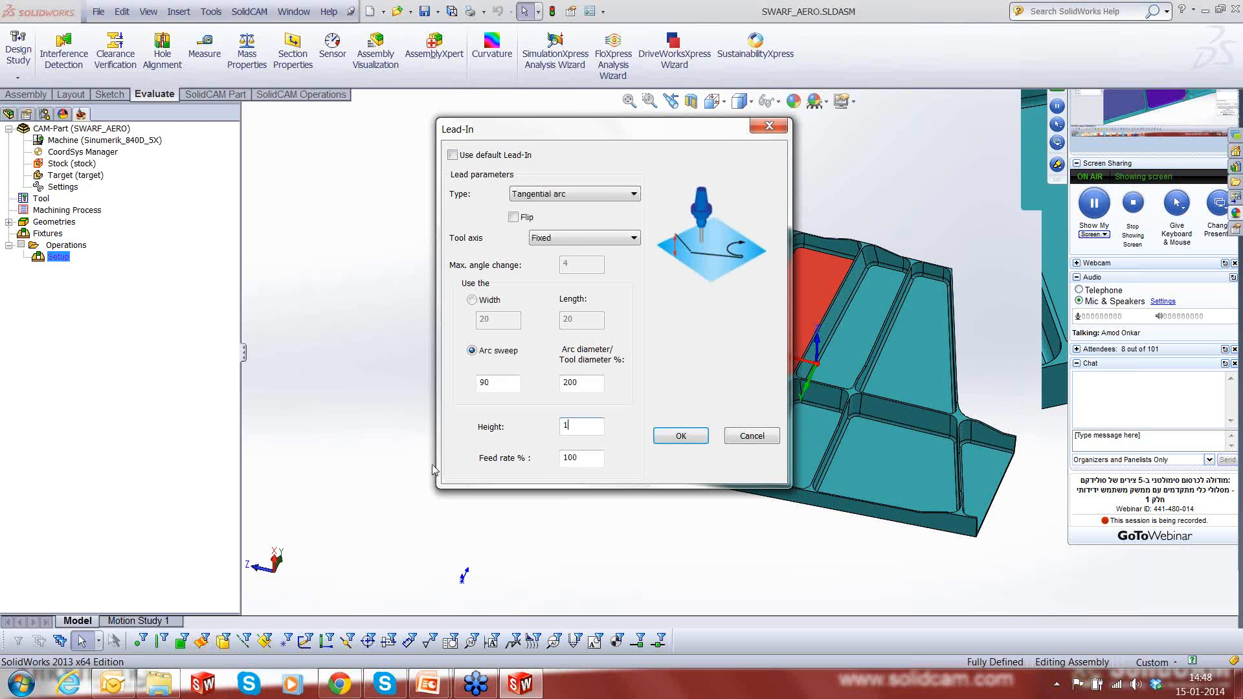
pyautogui.click(680, 436)
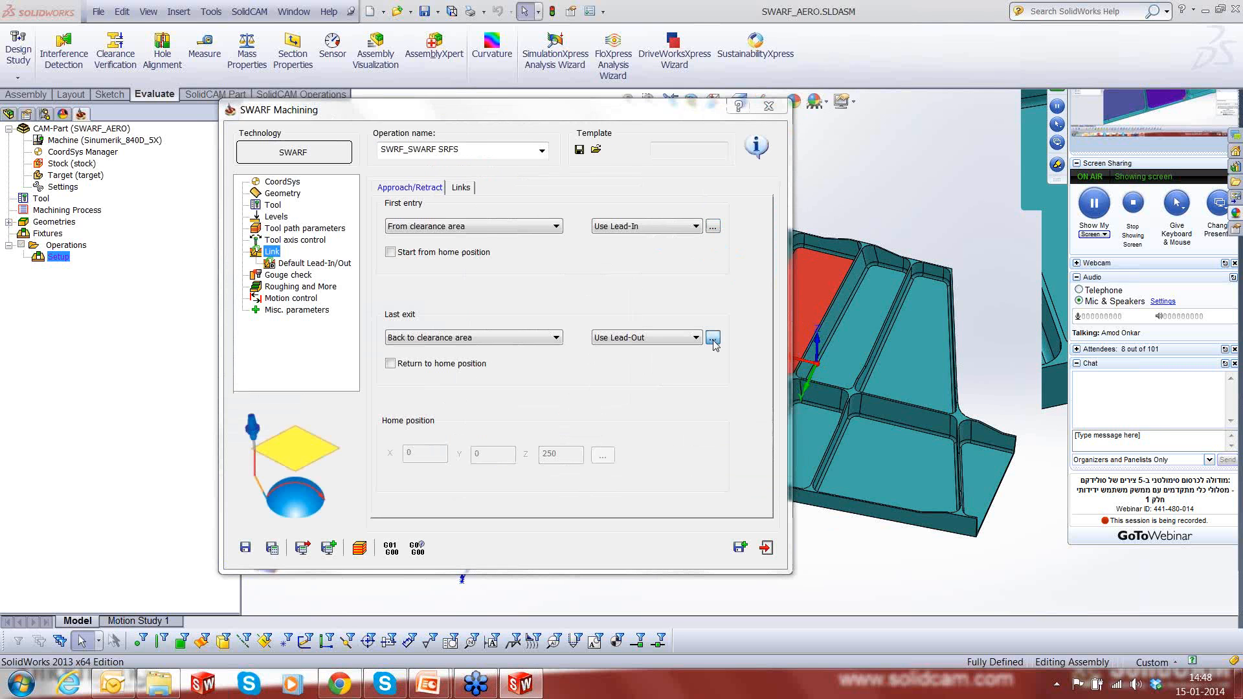
# - Set a custom tangential arc lead-out for the last exit with a height of 1
pyautogui.click(711, 337)
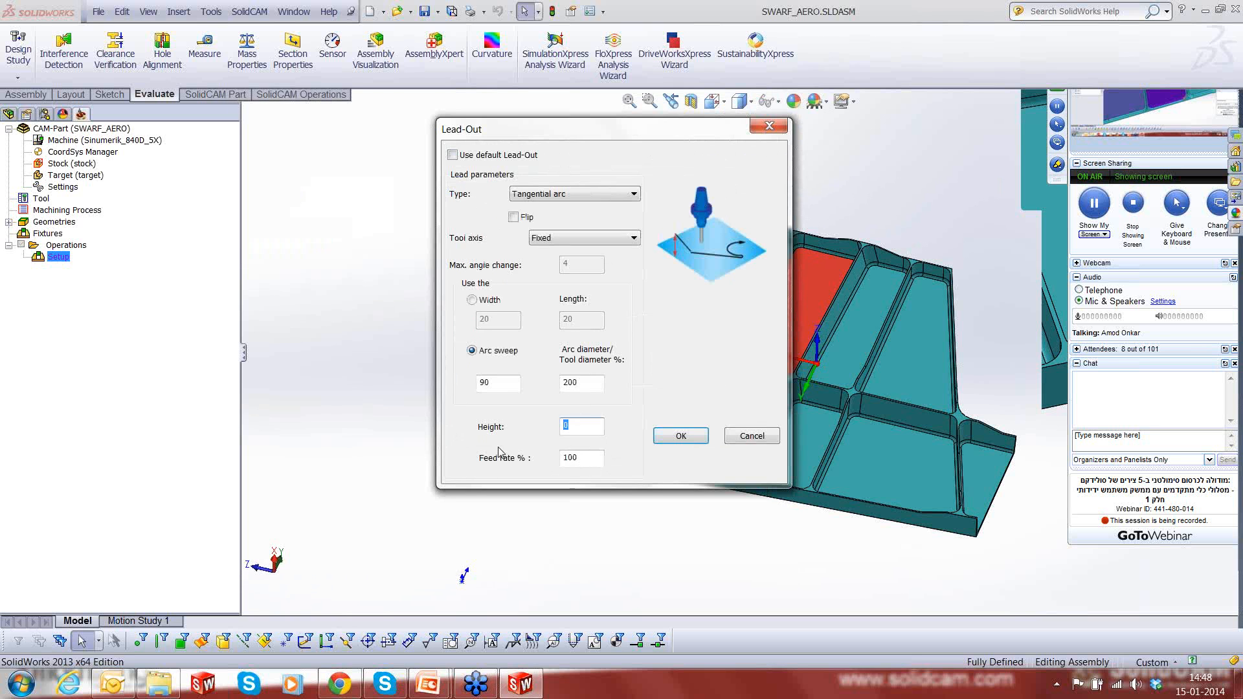
pyautogui.write('1')
pyautogui.click(683, 437)
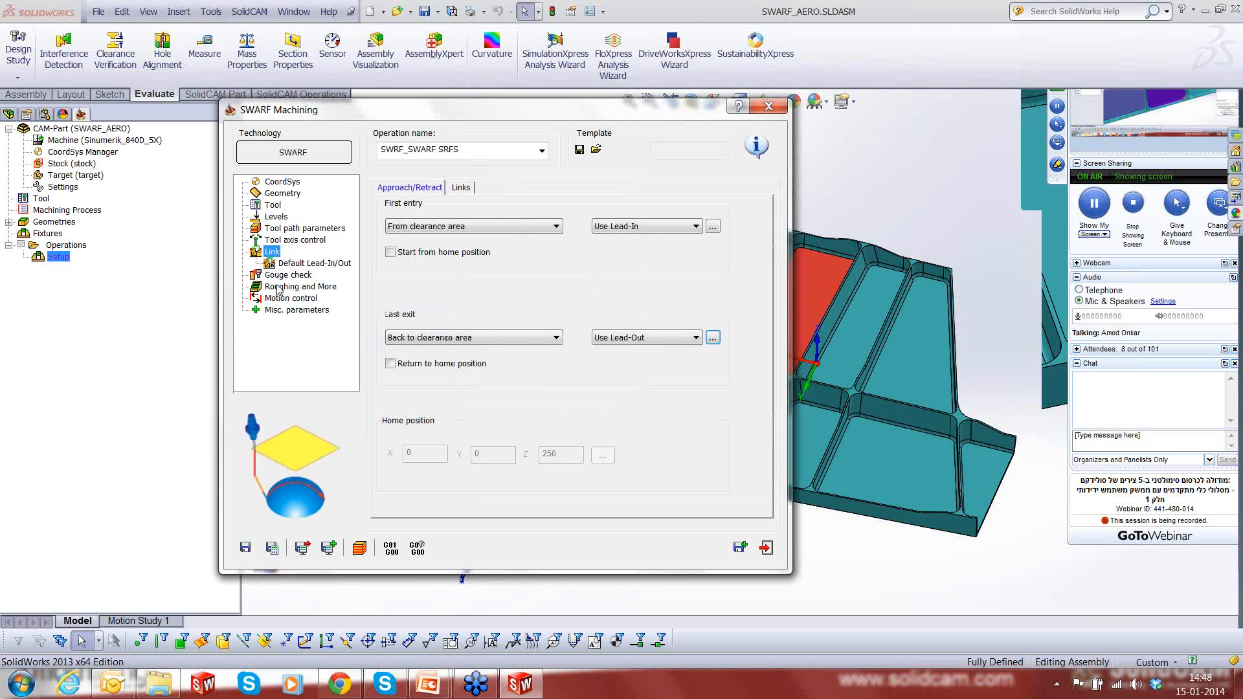
# - Review the default lead-in/out, gouge check and roughing settings without changes, and save and calculate the SWARF operation
pyautogui.click(280, 264)
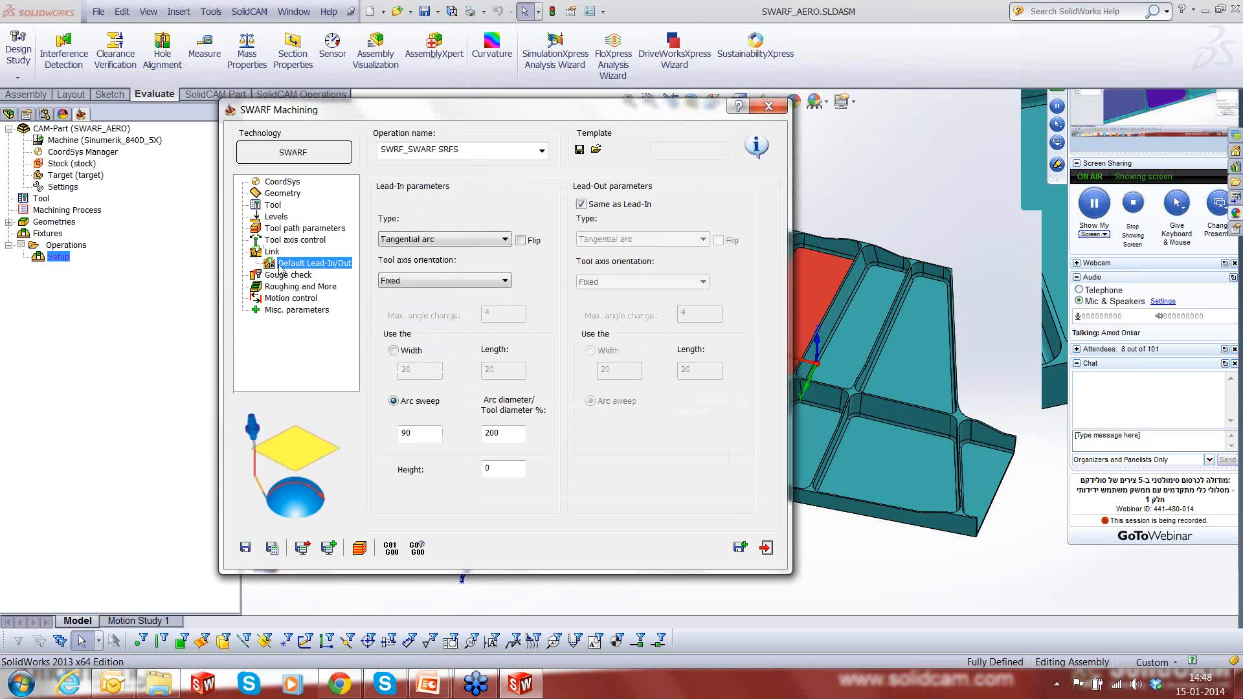
pyautogui.click(280, 275)
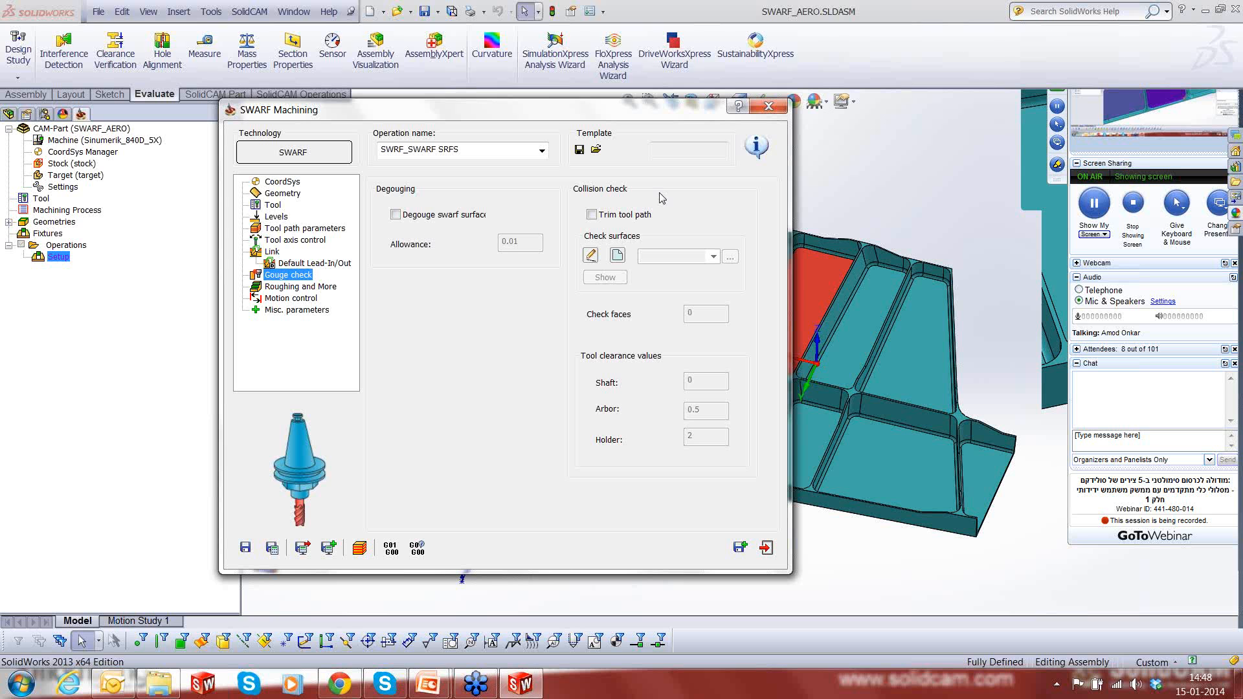
pyautogui.click(272, 288)
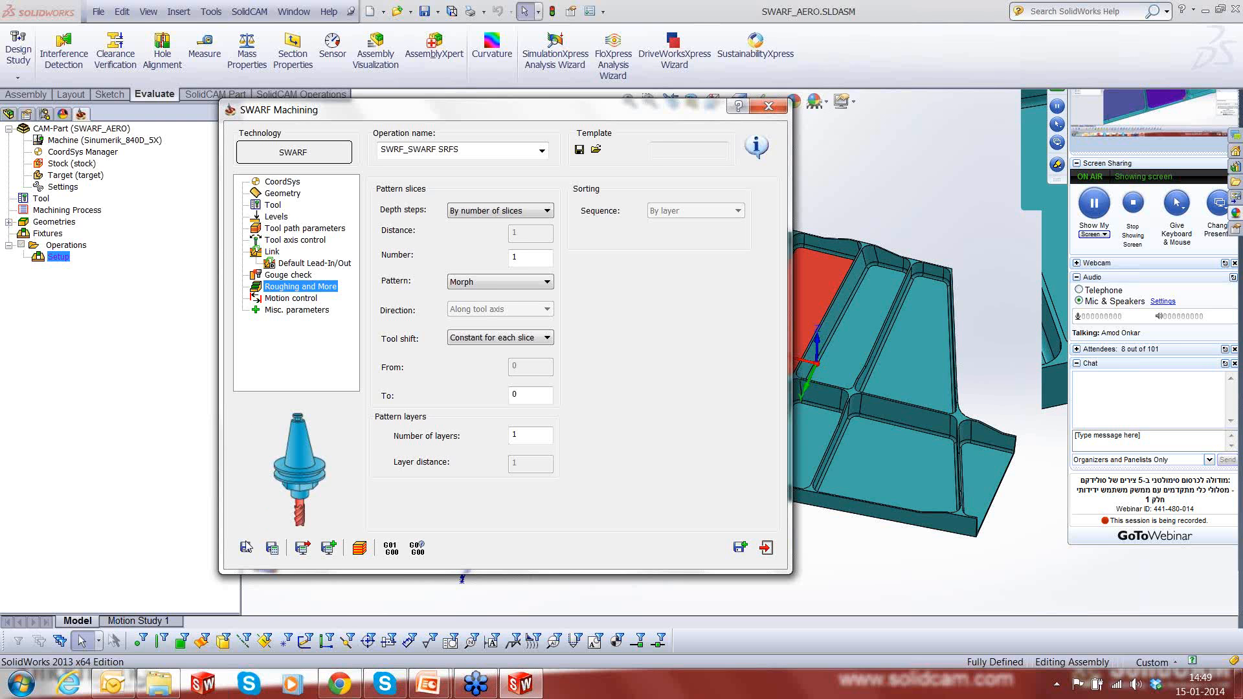
pyautogui.click(271, 549)
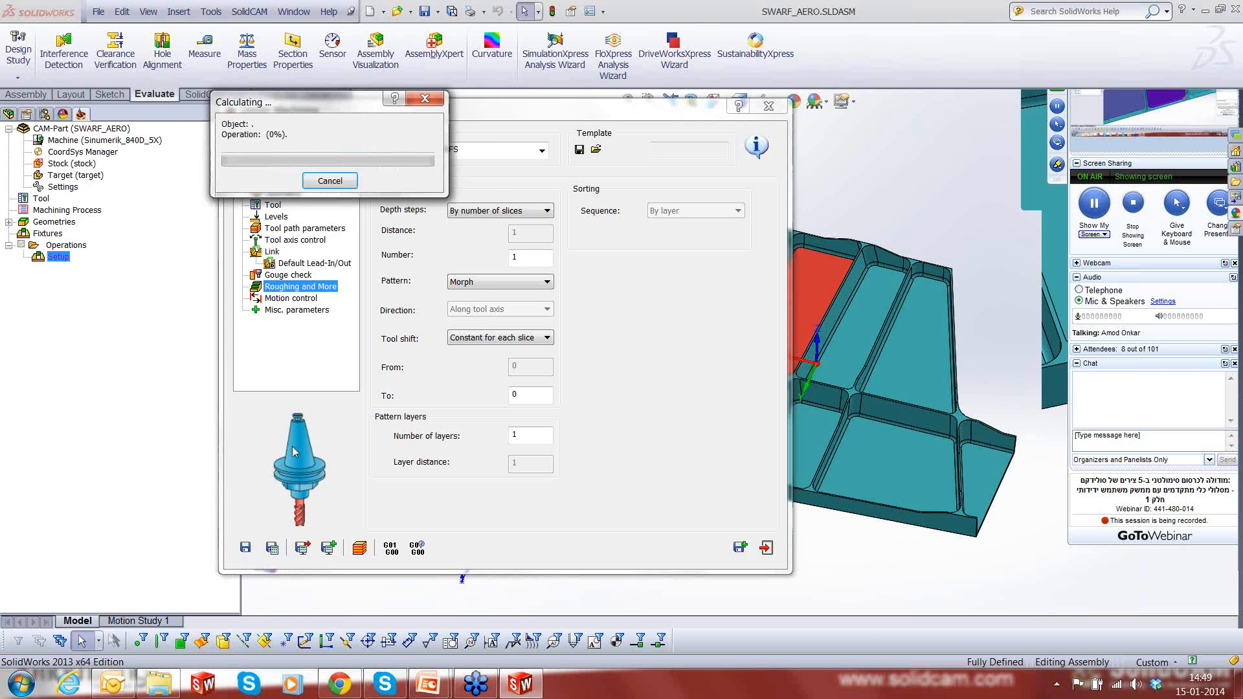
# - Run the SWARF operation's Host CAD simulation and inspect the tool path around the yellow-floored pocket
pyautogui.click(362, 548)
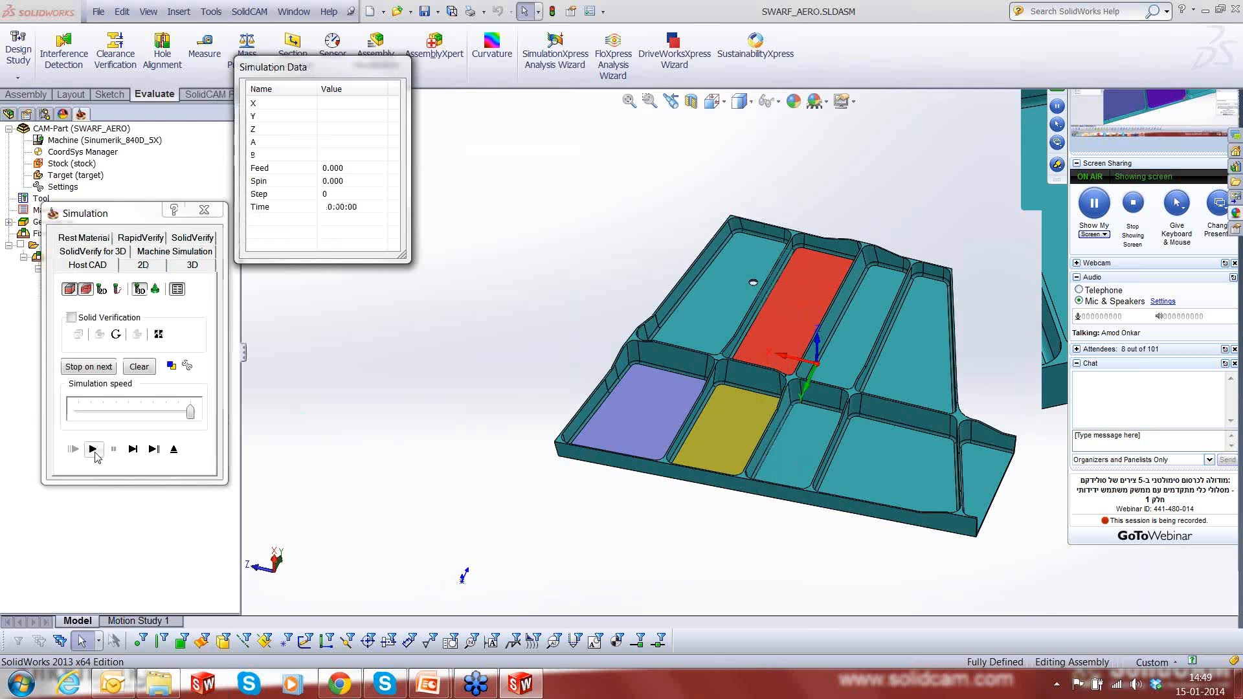
pyautogui.moveTo(633, 429); pyautogui.dragTo(716, 391, button='middle')
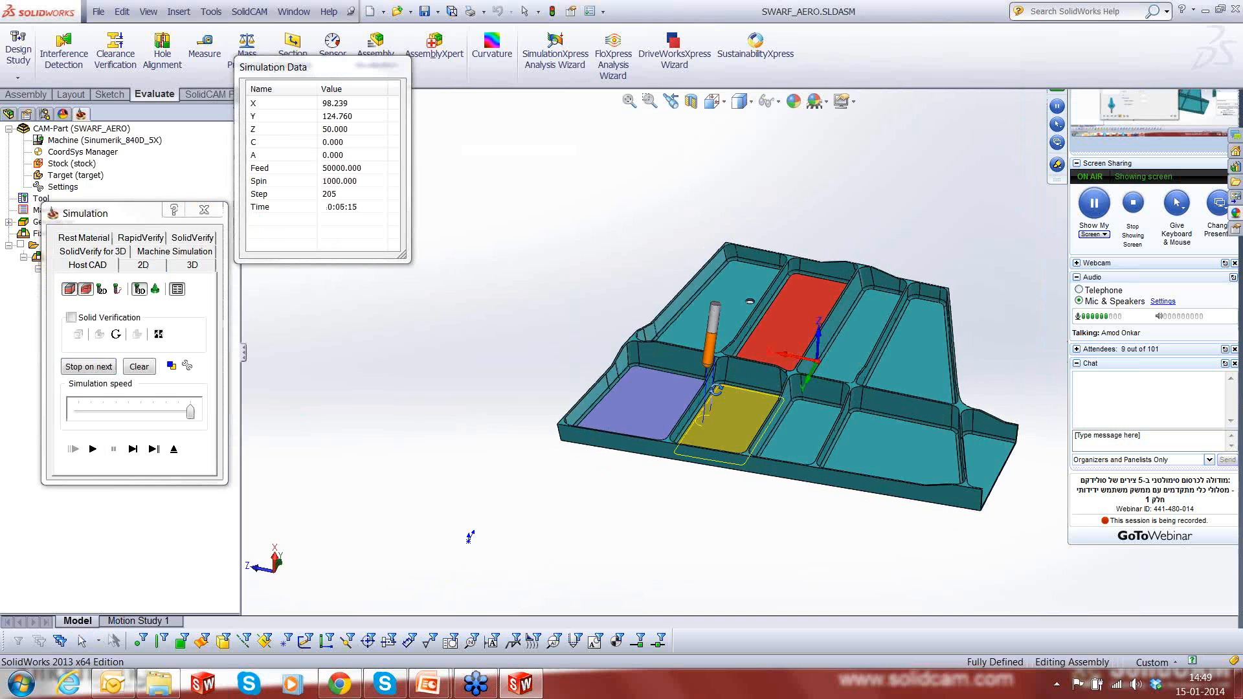
pyautogui.moveTo(470, 537); pyautogui.dragTo(777, 424, button='middle')
pyautogui.scroll(-3, 874, 446)
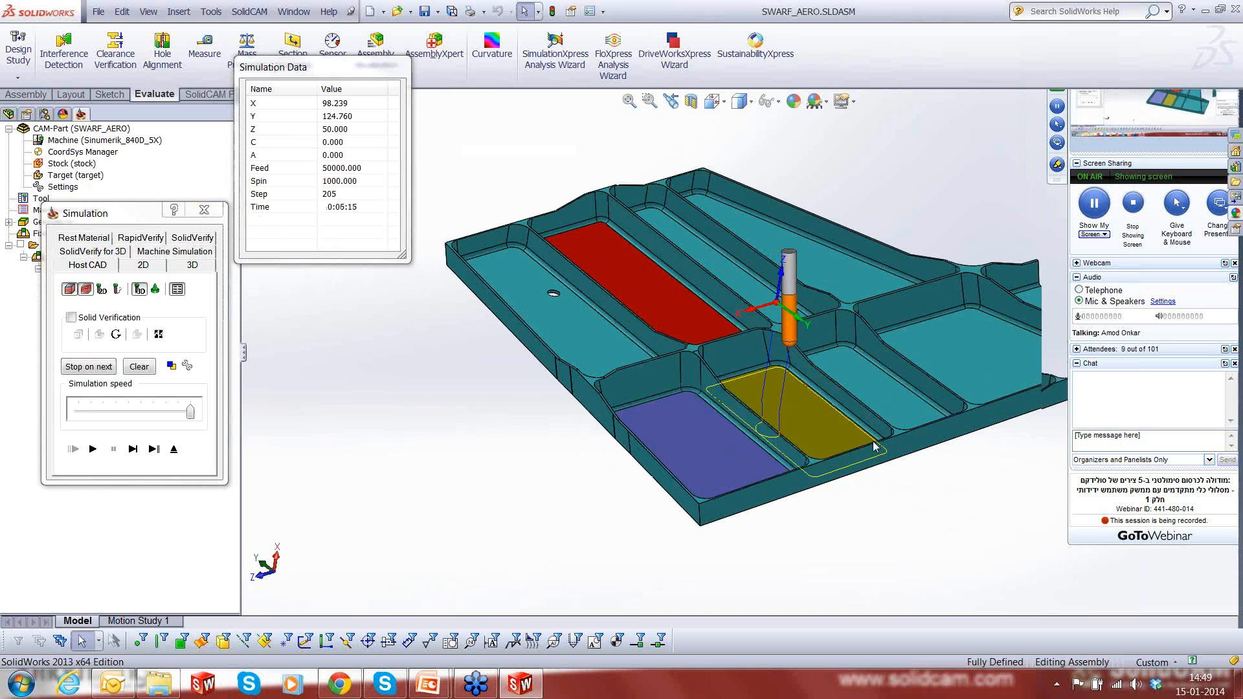
pyautogui.scroll(-4, 870, 442)
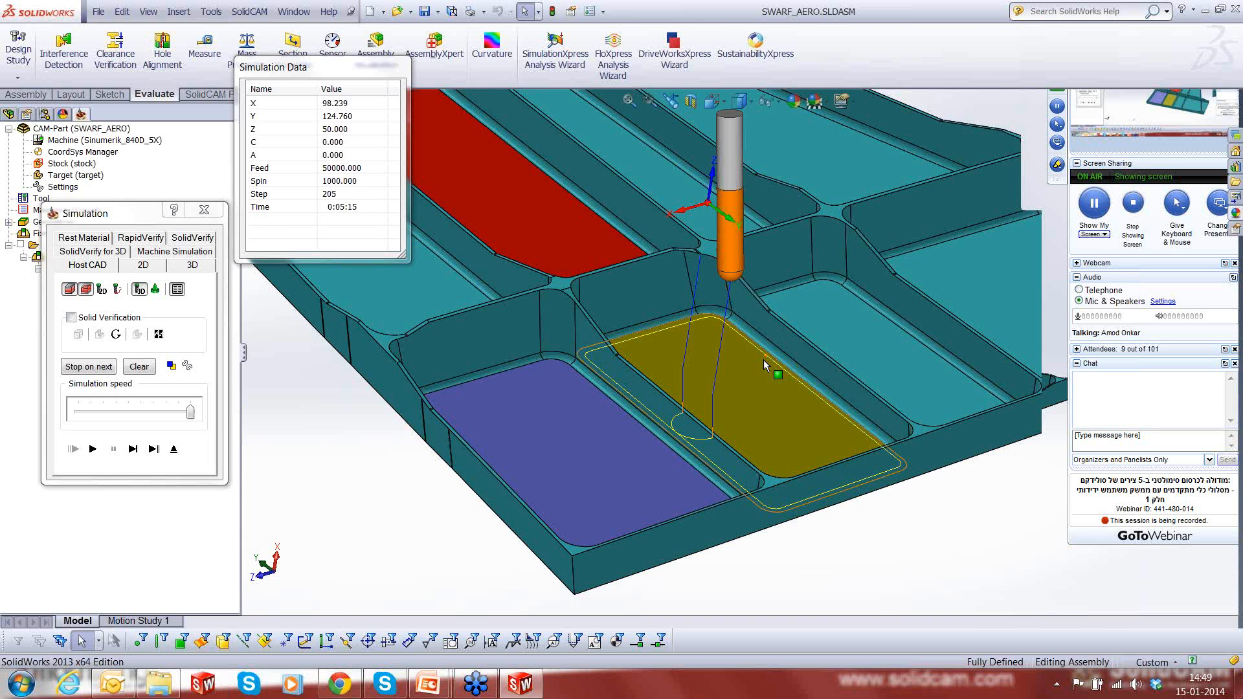
pyautogui.scroll(-4, 763, 359)
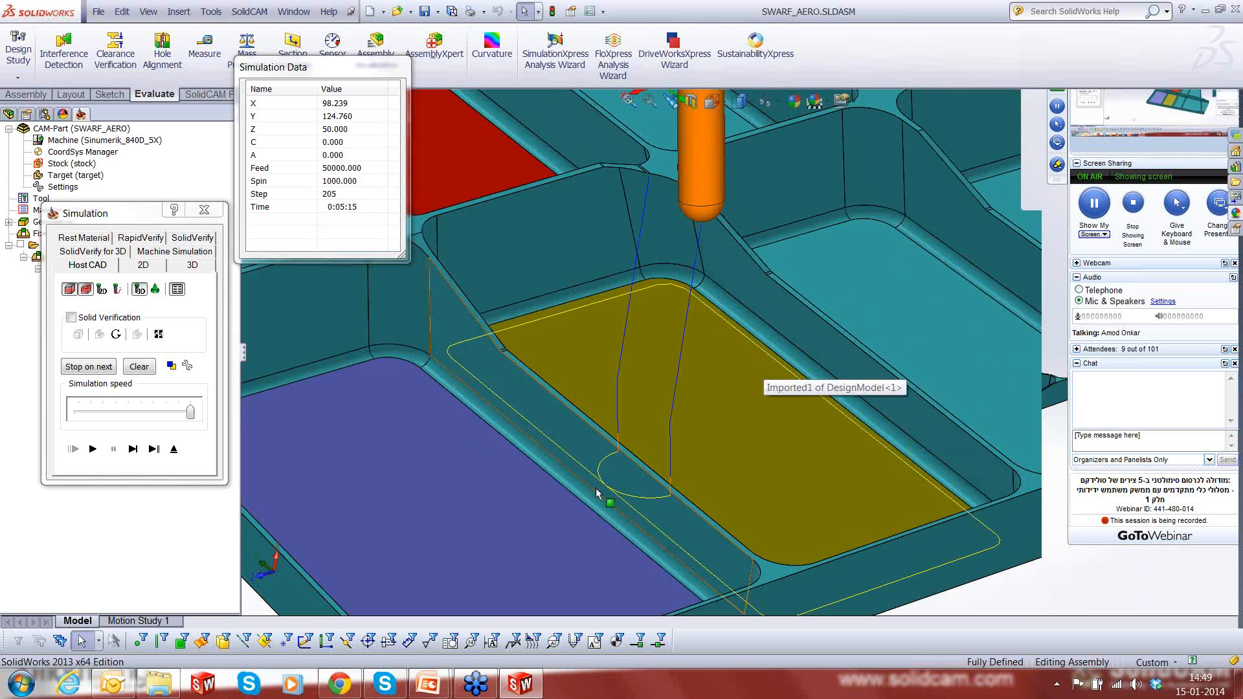
# - Clear the simulation windows from the pocket view and single-step the tool through the approach and lead-in arc onto the first wall
pyautogui.moveTo(299, 75); pyautogui.dragTo(131, 19)
pyautogui.moveTo(105, 215); pyautogui.dragTo(98, 261)
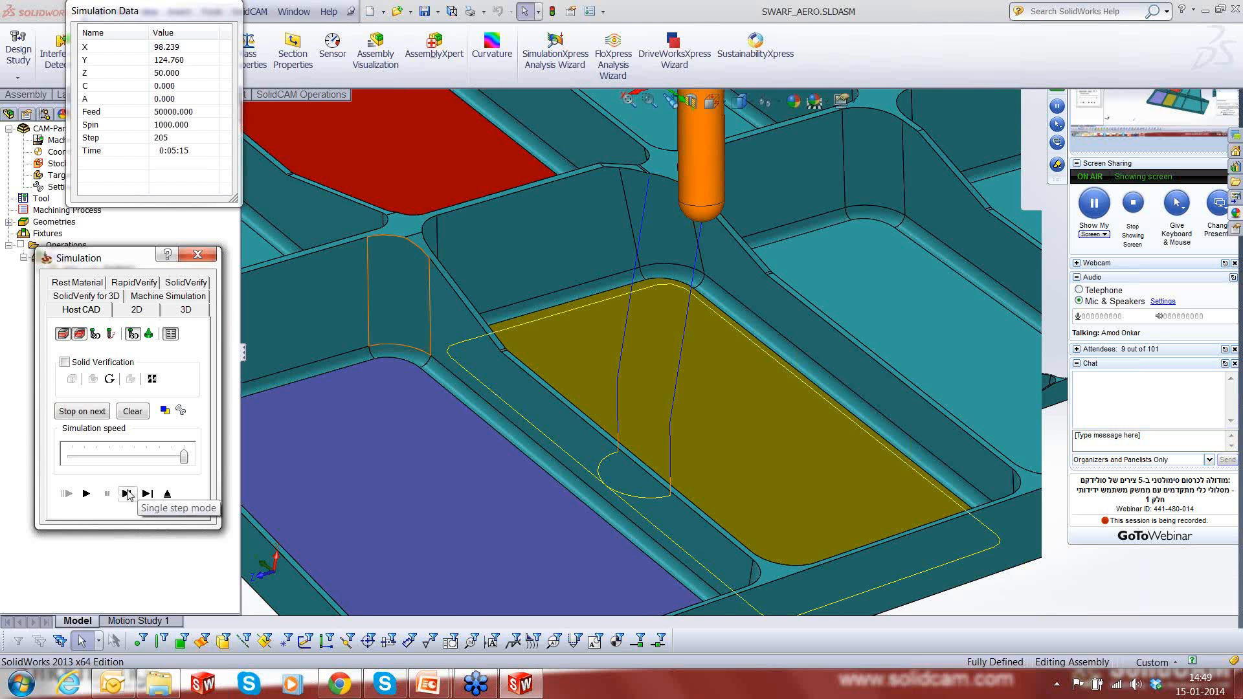
pyautogui.click(127, 494)
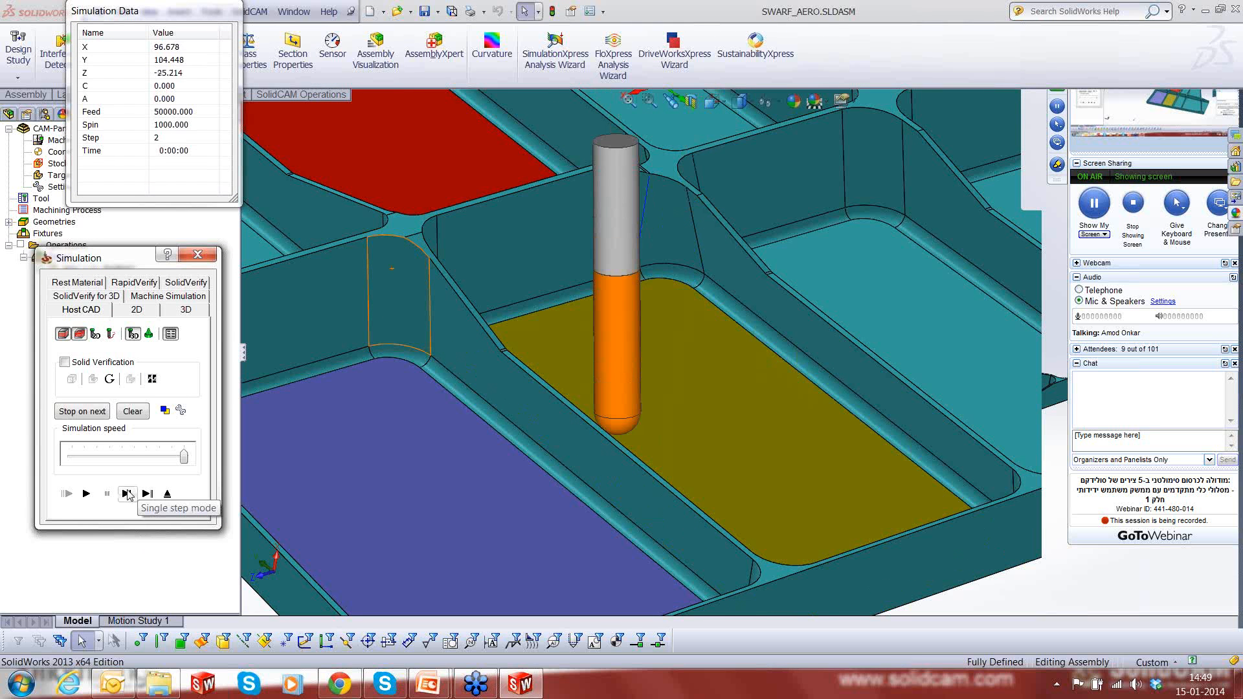
pyautogui.click(129, 495)
pyautogui.click(129, 494)
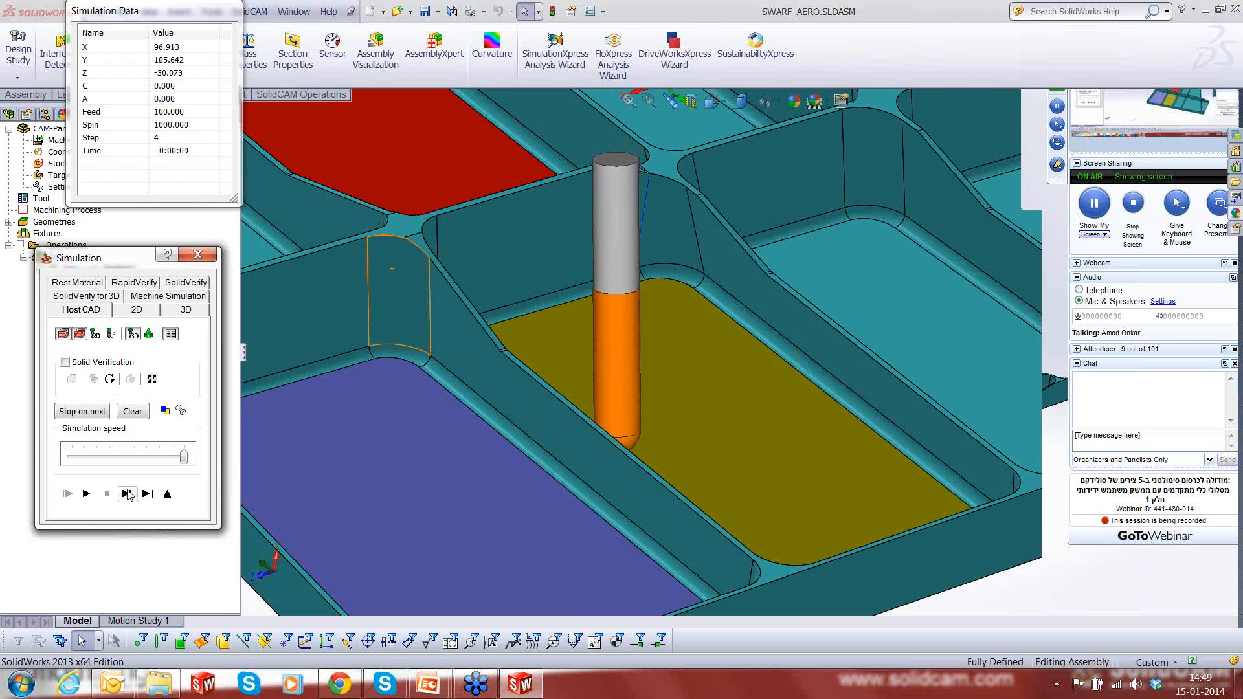
pyautogui.click(129, 495)
pyautogui.click(128, 495)
pyautogui.click(129, 495)
pyautogui.click(129, 495)
pyautogui.click(129, 495)
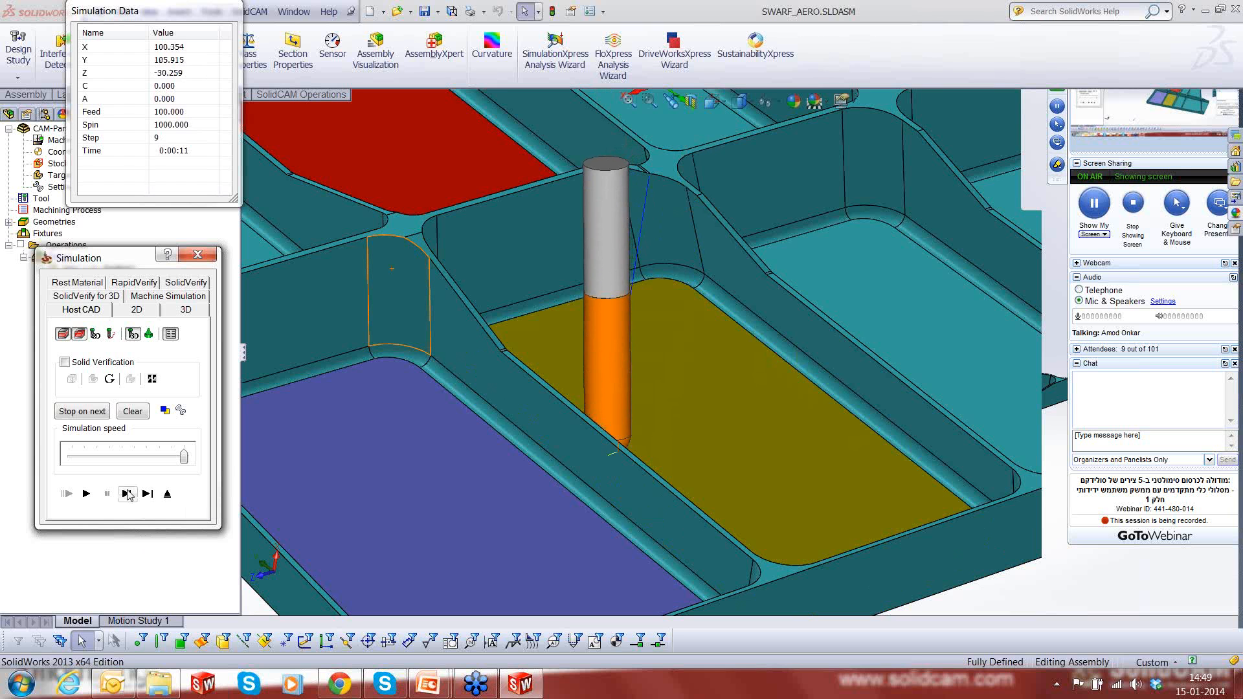
pyautogui.click(129, 496)
pyautogui.click(129, 495)
pyautogui.click(129, 496)
pyautogui.click(129, 495)
pyautogui.click(129, 495)
pyautogui.click(129, 495)
pyautogui.click(129, 495)
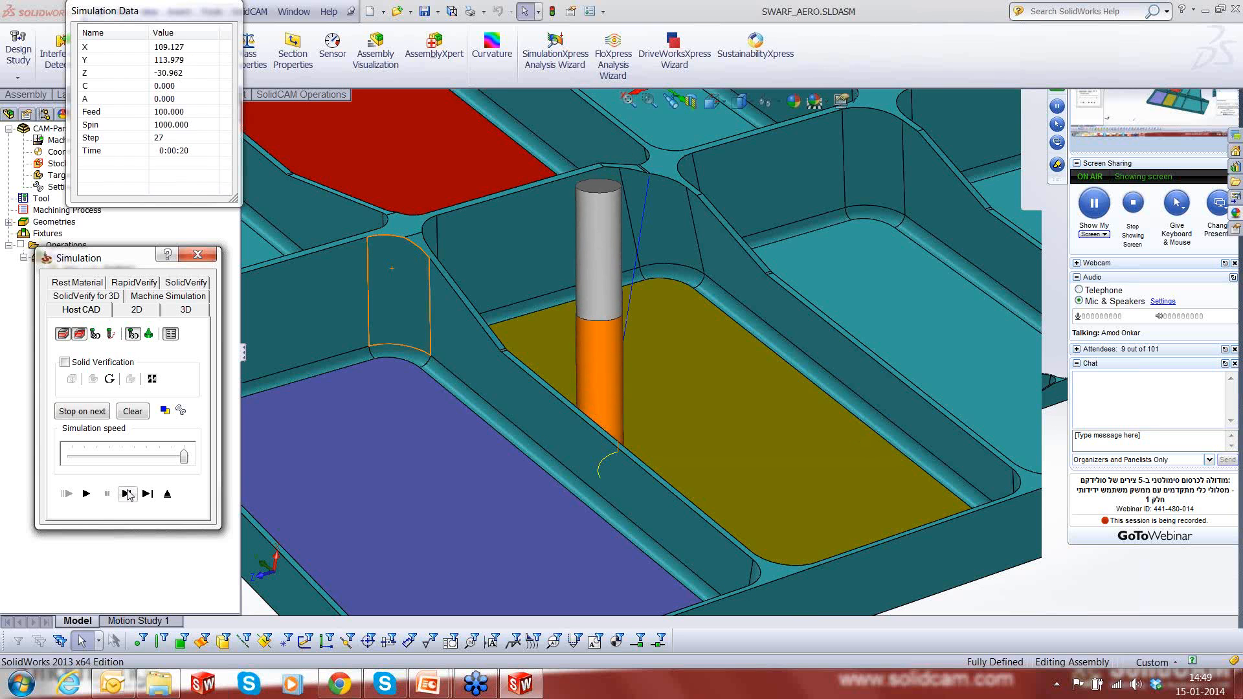
pyautogui.click(129, 495)
pyautogui.click(129, 495)
pyautogui.click(129, 495)
pyautogui.click(129, 496)
pyautogui.click(129, 495)
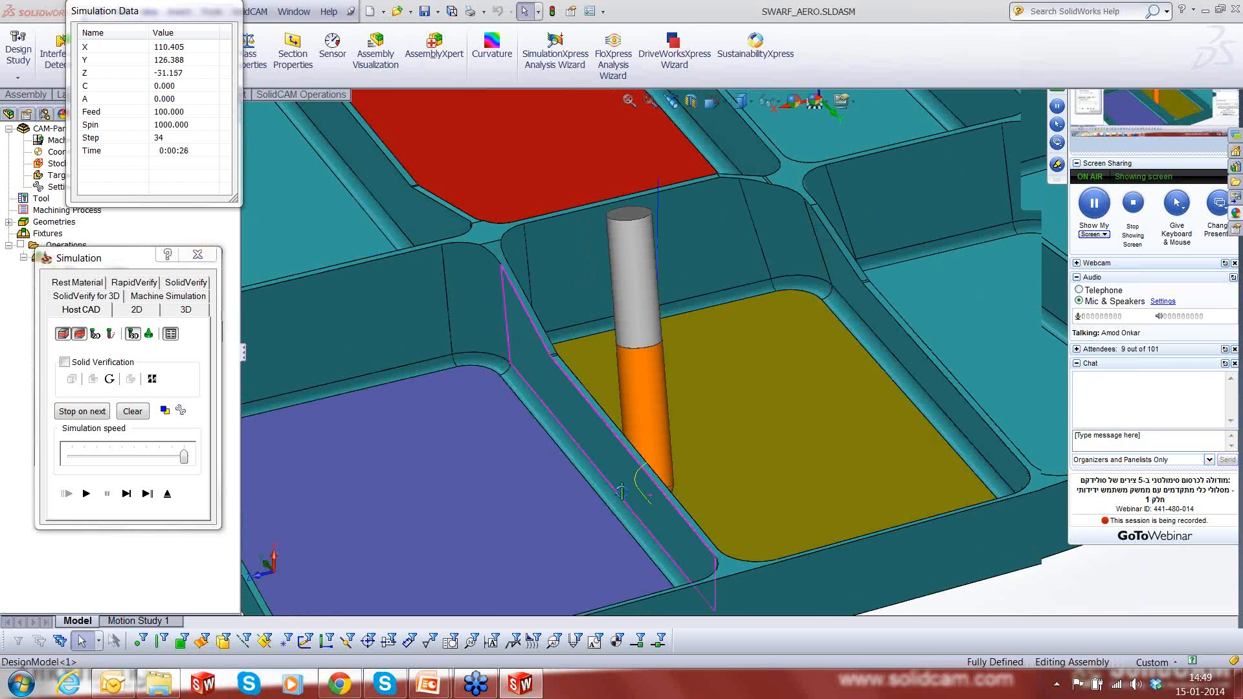
# - Examine the tool's tilt against the first pocket wall from several angles, including the Front view
pyautogui.moveTo(621, 492); pyautogui.dragTo(676, 477, button='middle')
pyautogui.scroll(-6, 676, 477)
pyautogui.moveTo(695, 355); pyautogui.dragTo(702, 348, button='middle')
pyautogui.scroll(6, 702, 347)
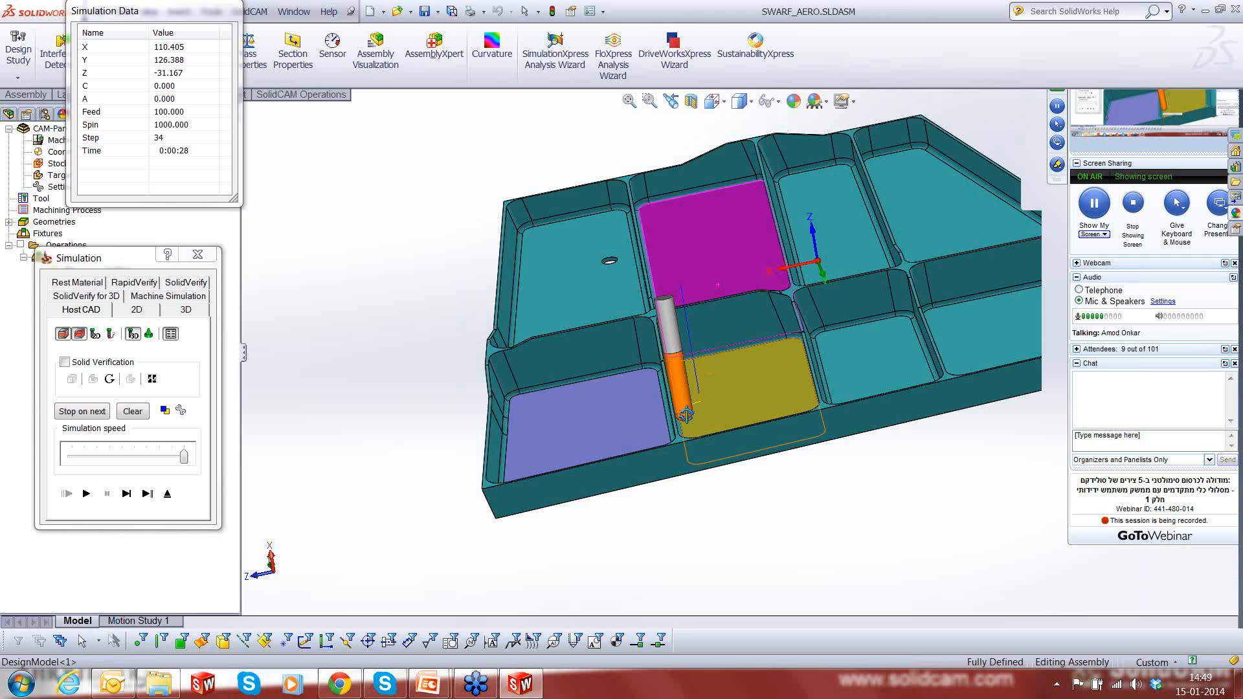
pyautogui.scroll(-4, 686, 414)
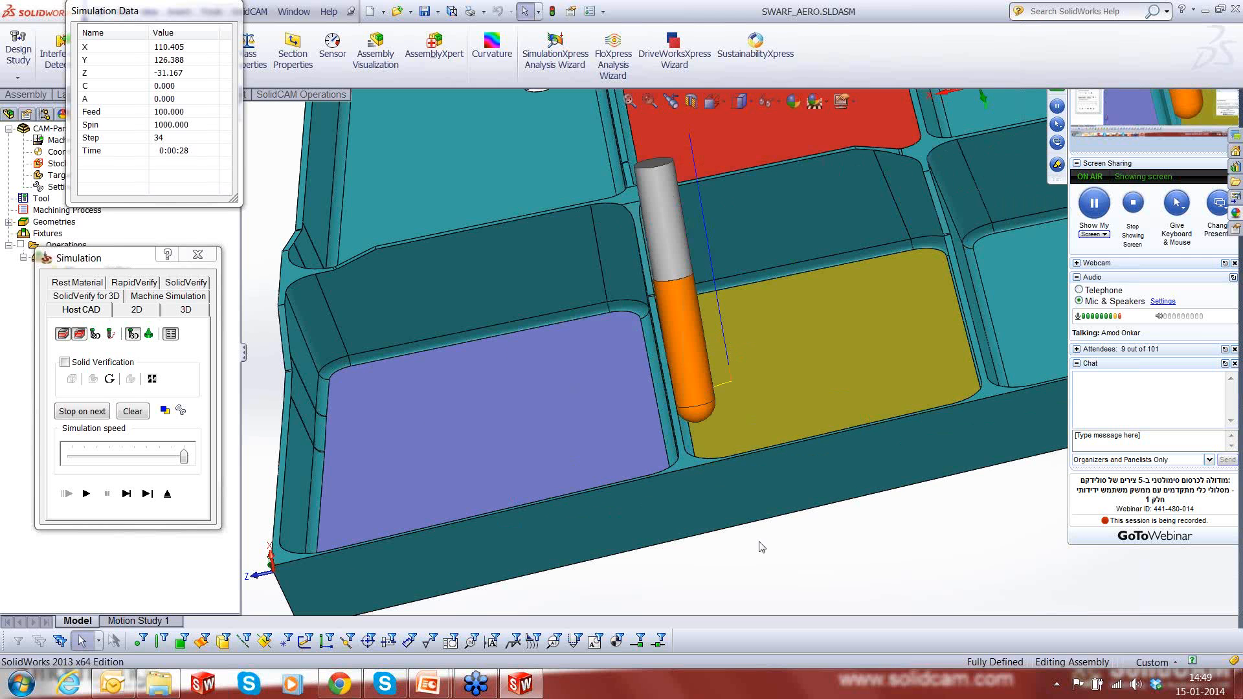
pyautogui.moveTo(761, 547); pyautogui.dragTo(888, 435, button='middle')
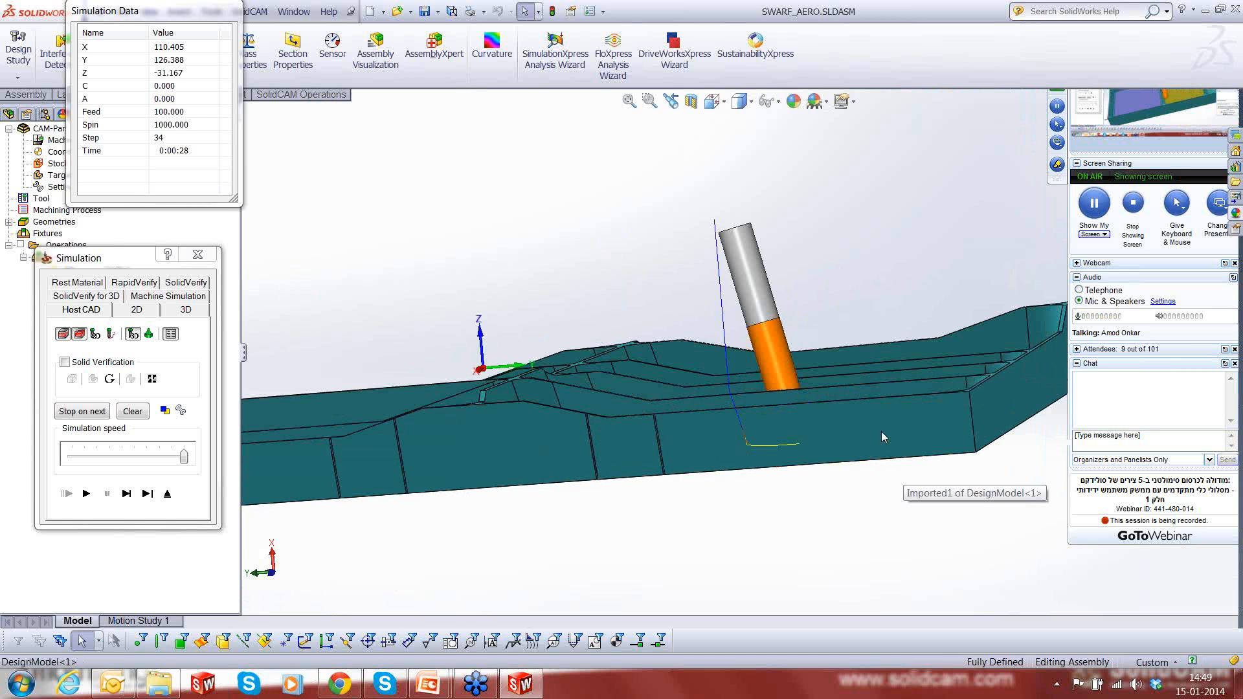
pyautogui.click(881, 432)
pyautogui.press('space')
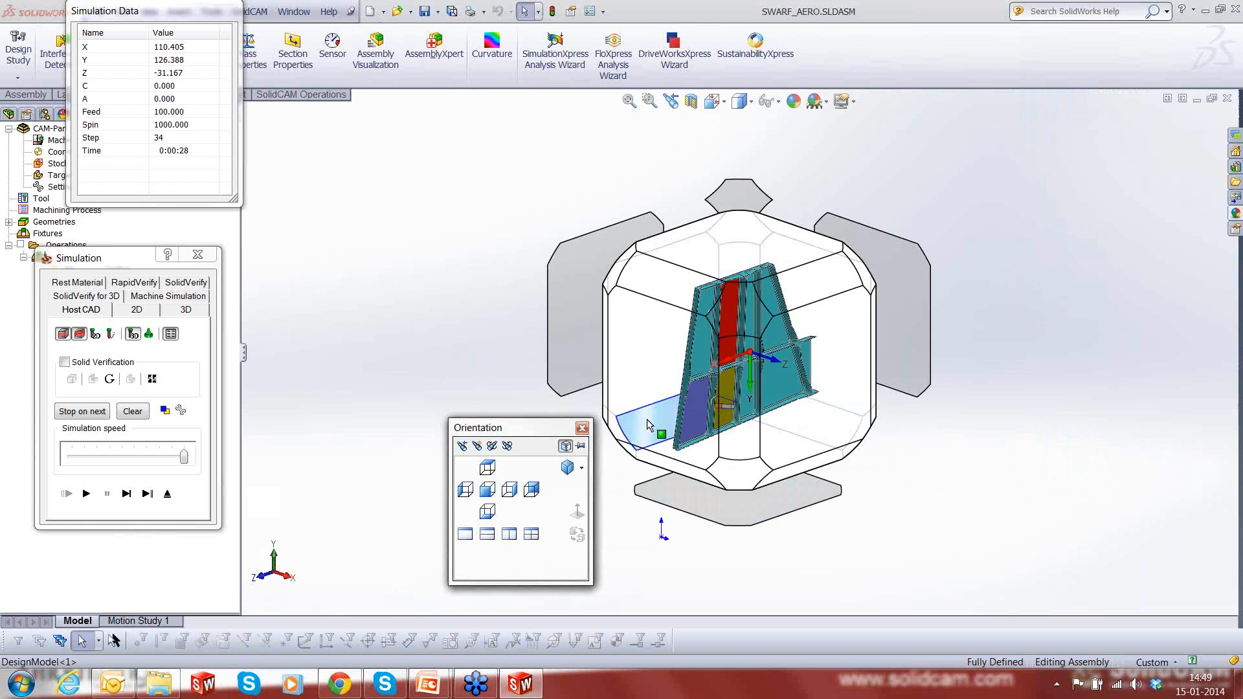
pyautogui.click(626, 371)
pyautogui.scroll(-5, 802, 525)
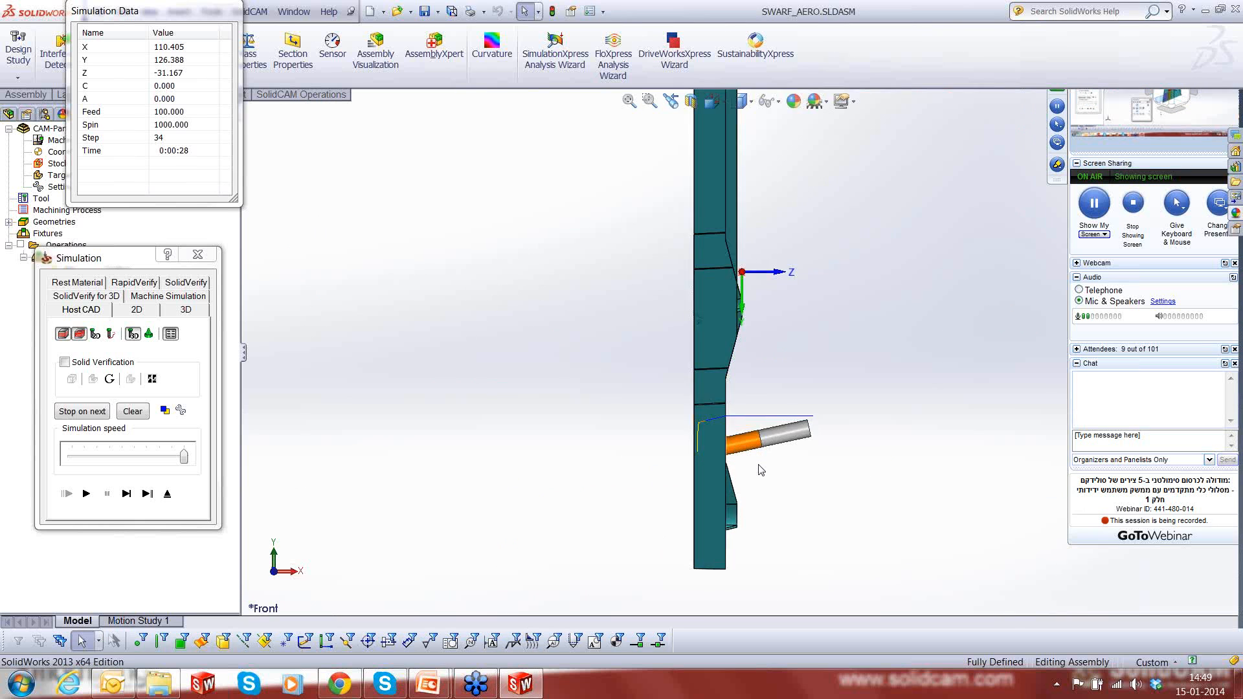
pyautogui.scroll(-2, 754, 440)
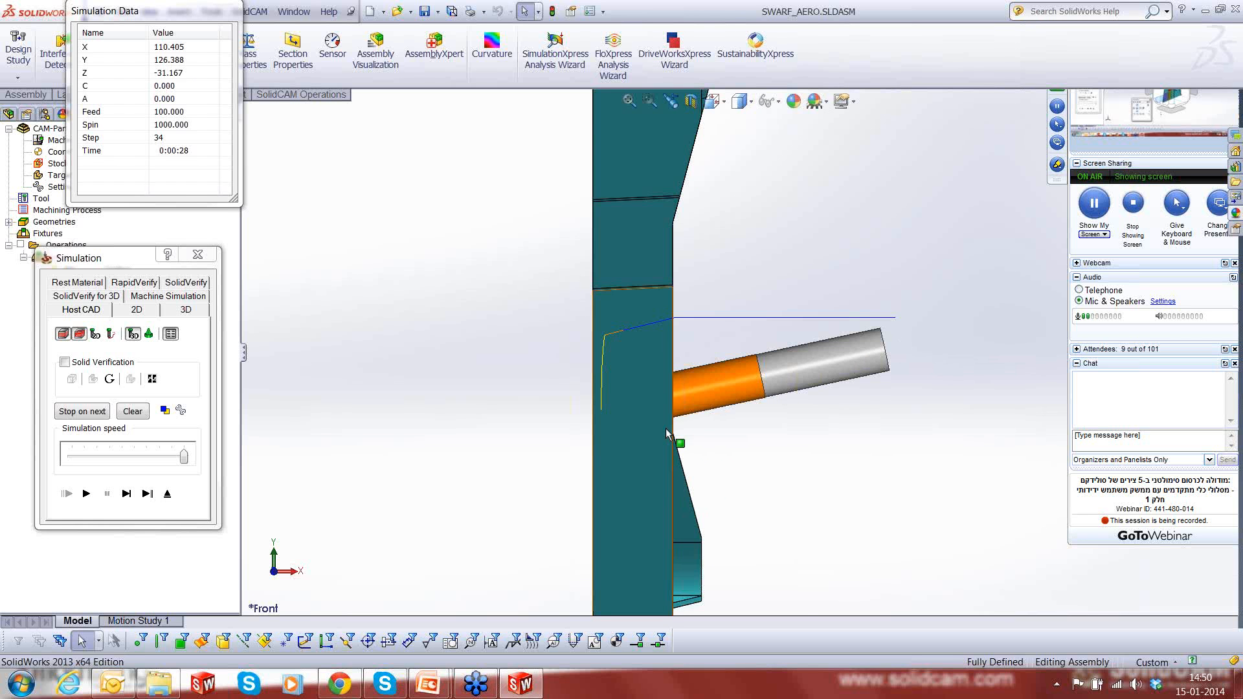
# - Highlight the yellow-floored pocket's end wall next to the red floor and compare its inclination with the tool's orientation
pyautogui.moveTo(666, 428); pyautogui.dragTo(858, 181, button='middle')
pyautogui.scroll(-3, 858, 181)
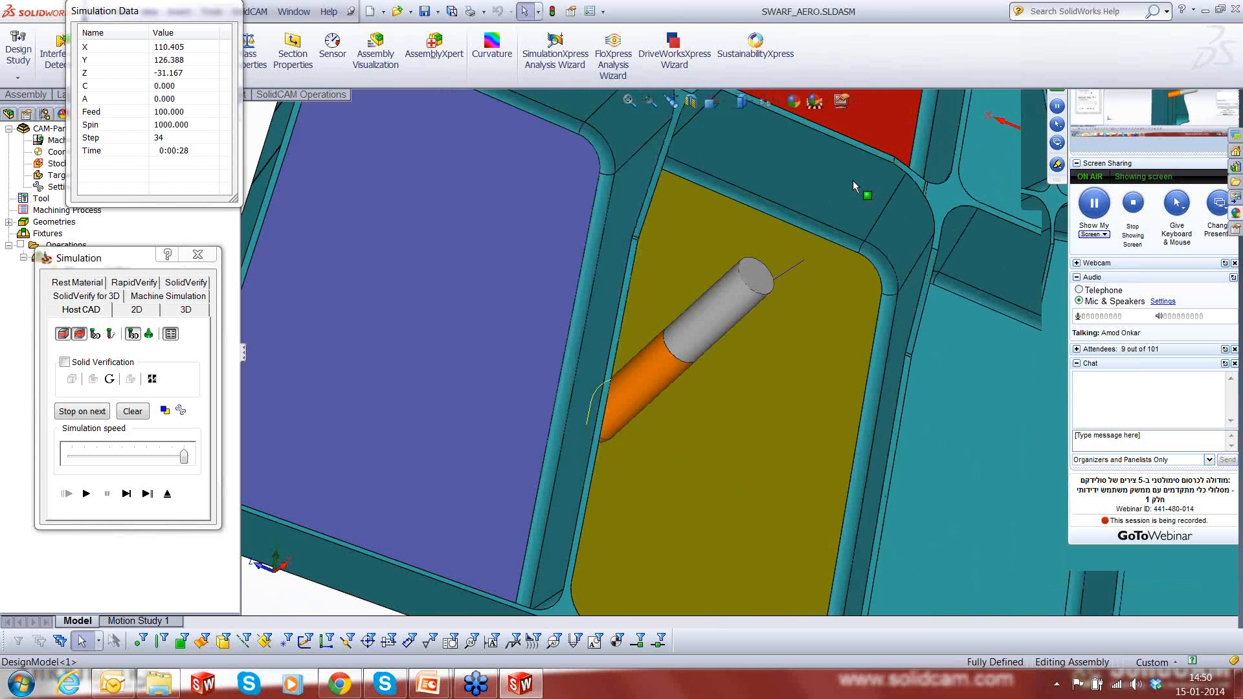
pyautogui.click(853, 180)
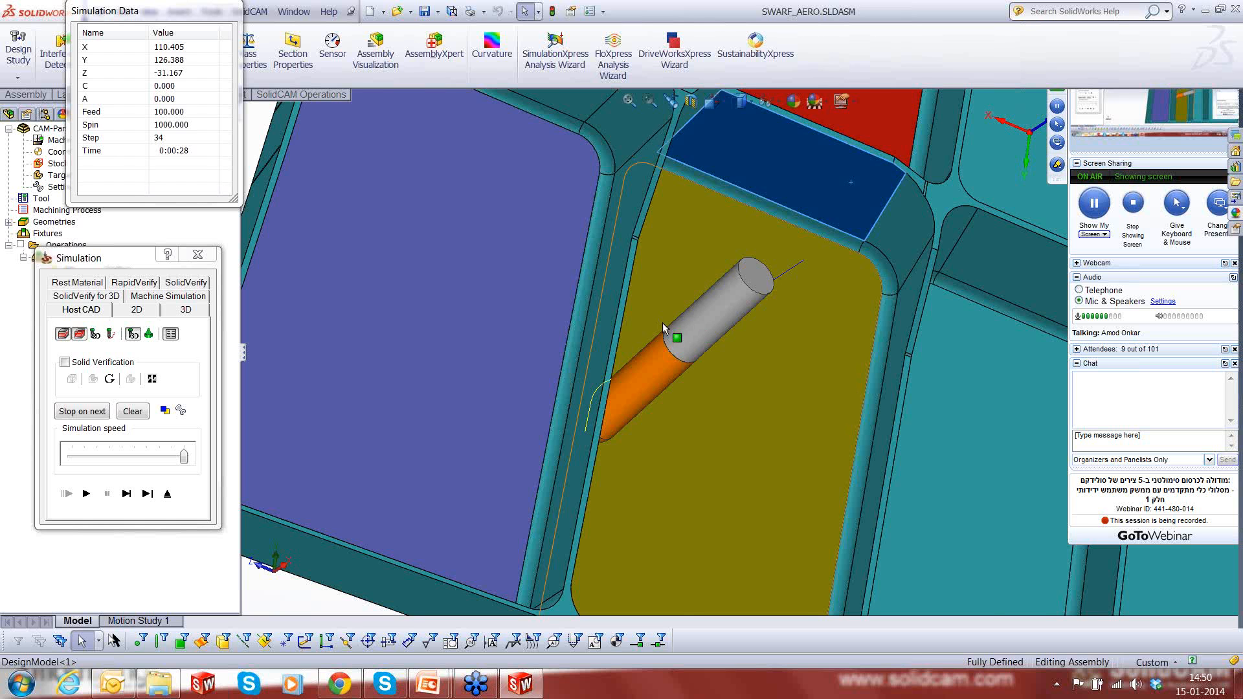
pyautogui.scroll(2, 662, 322)
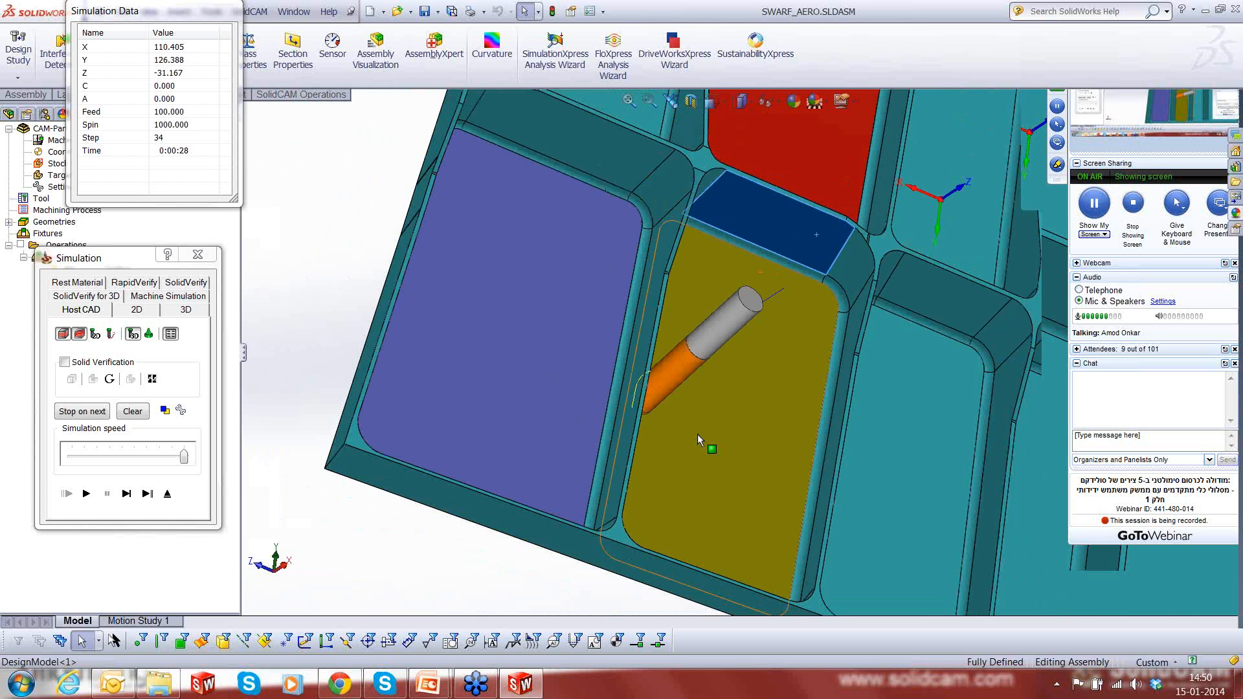
pyautogui.moveTo(697, 434); pyautogui.dragTo(590, 414, button='middle')
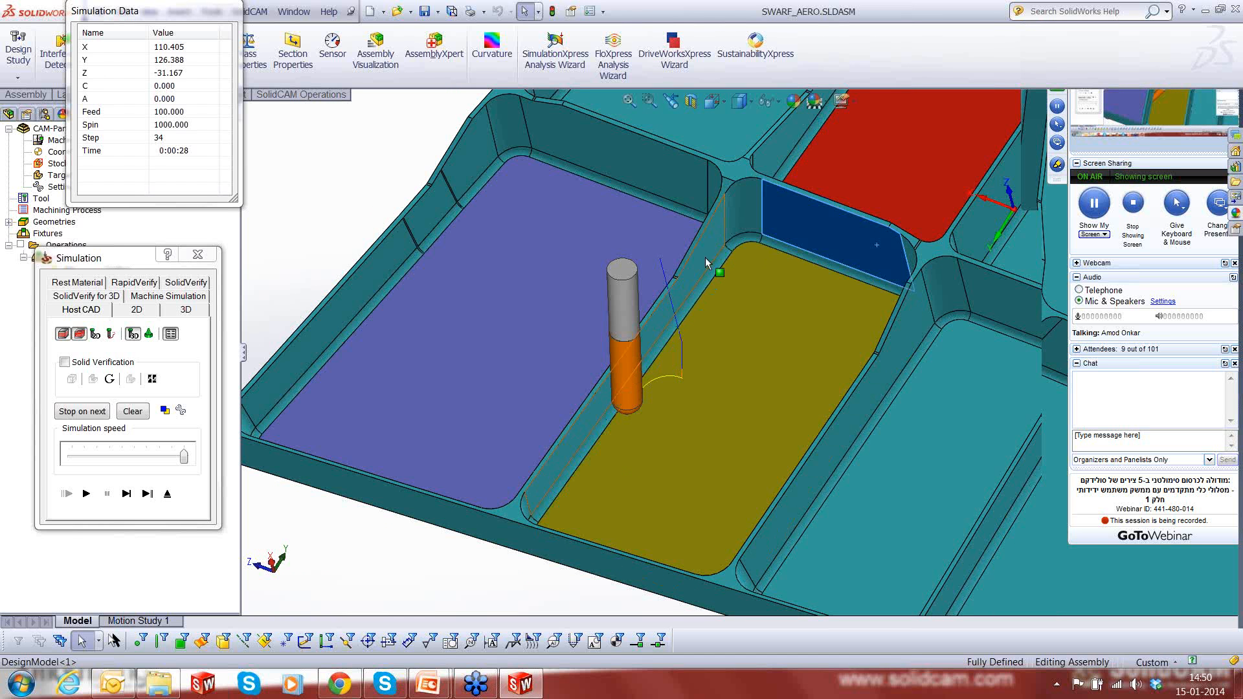
pyautogui.click(446, 584)
pyautogui.moveTo(664, 417); pyautogui.dragTo(642, 389, button='middle')
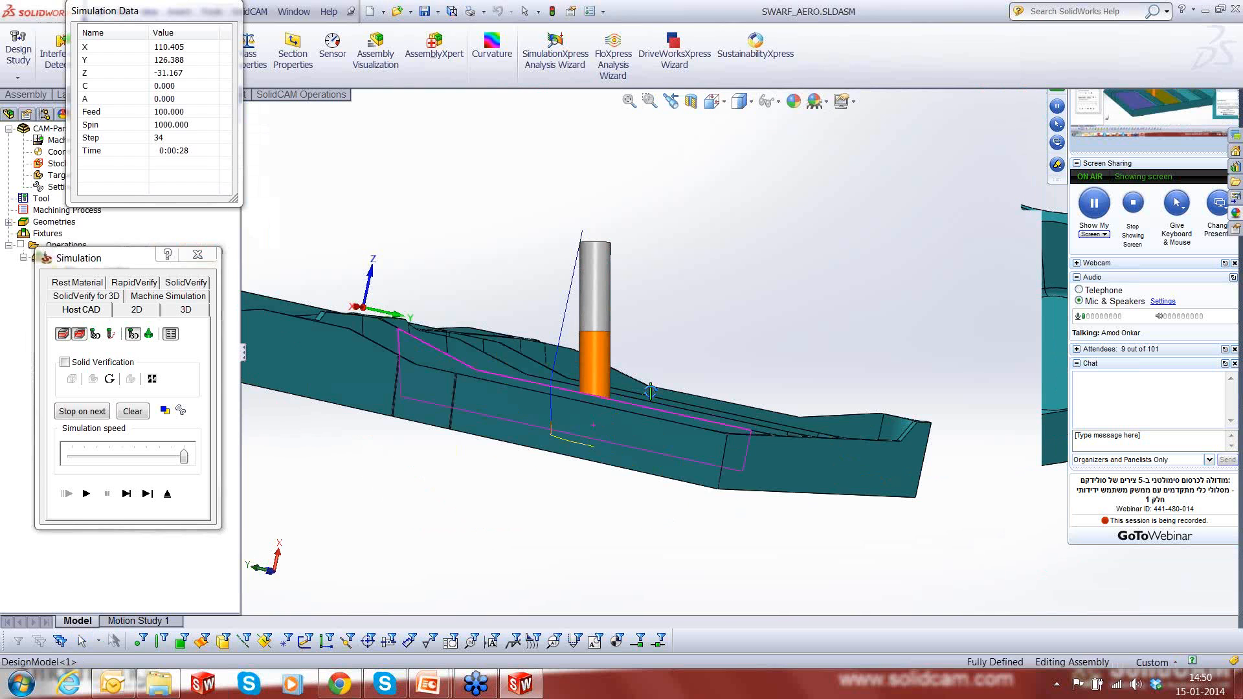
# - Single-step the simulation further along the first inclined wall to observe the tool axis changing
pyautogui.click(127, 493)
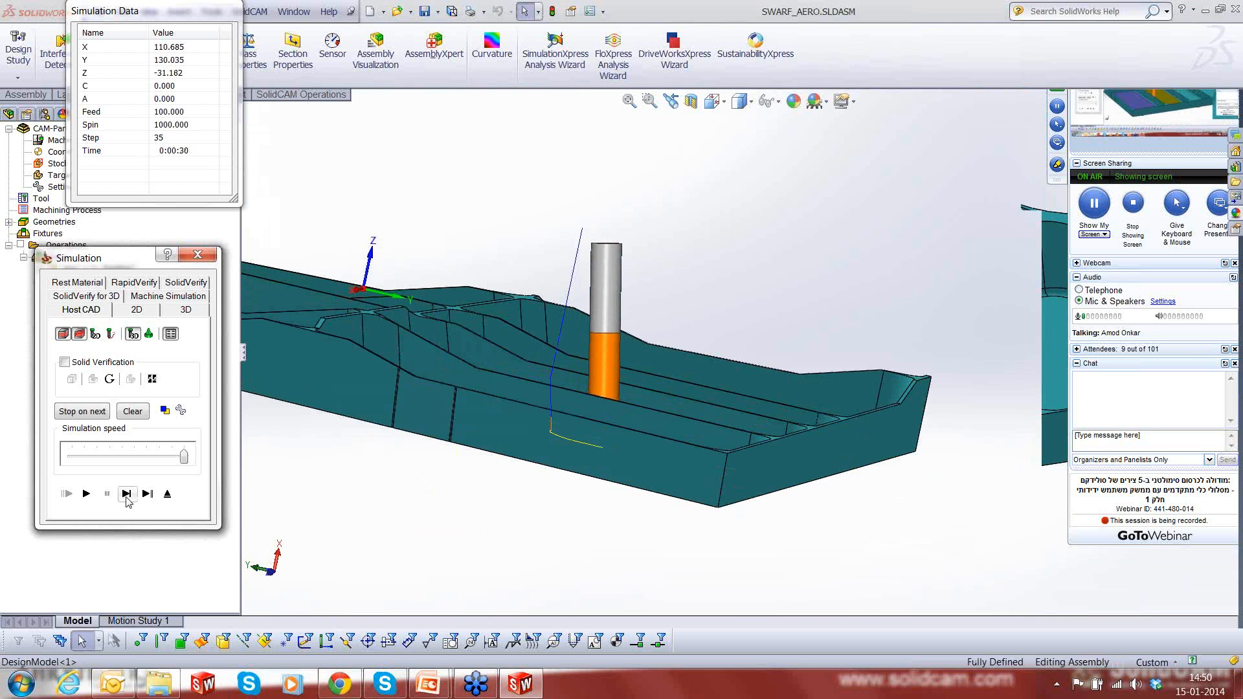
pyautogui.click(127, 497)
pyautogui.click(127, 497)
pyautogui.click(126, 497)
pyautogui.click(127, 497)
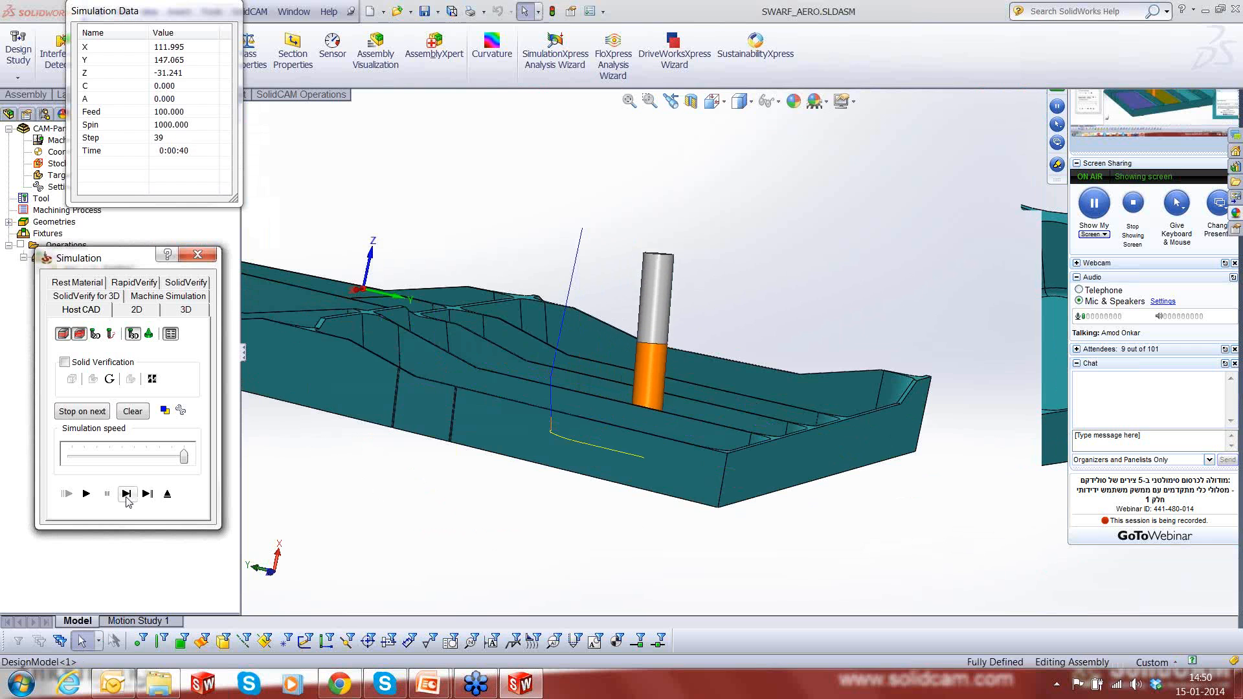
# - Single-step the tool closer to the outer edge along the first pocket wall and view its tilt side-on
pyautogui.click(126, 495)
pyautogui.click(126, 495)
pyautogui.click(126, 494)
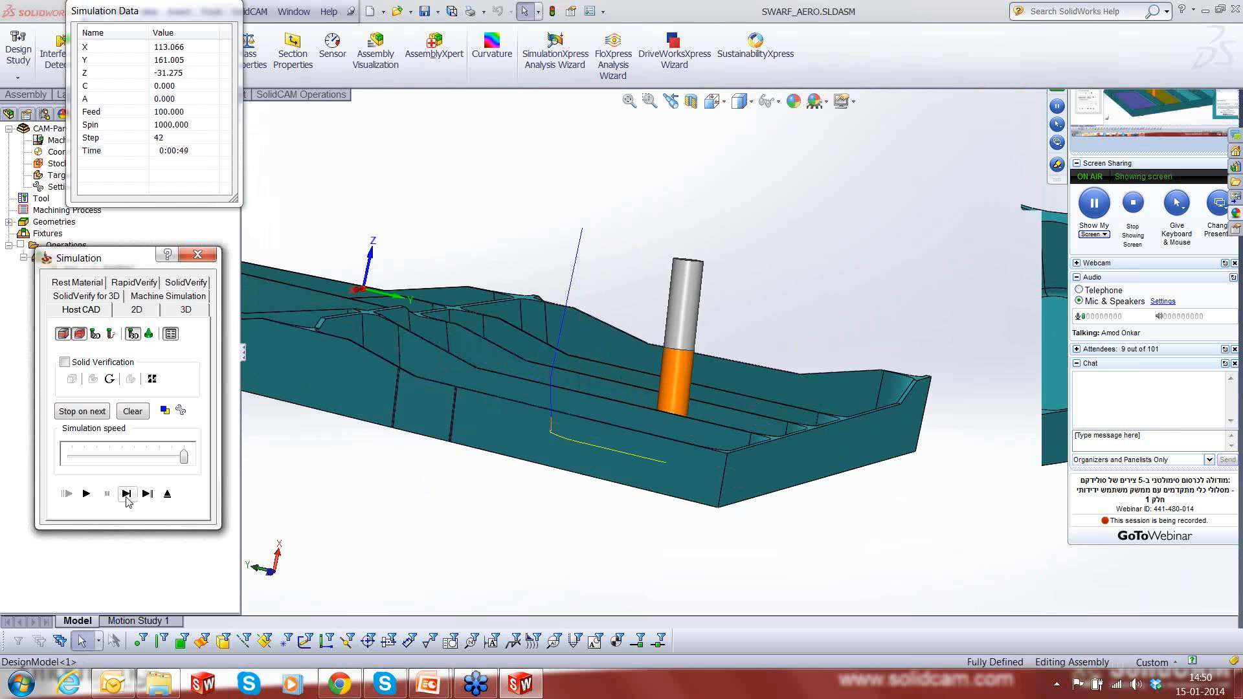
pyautogui.click(126, 494)
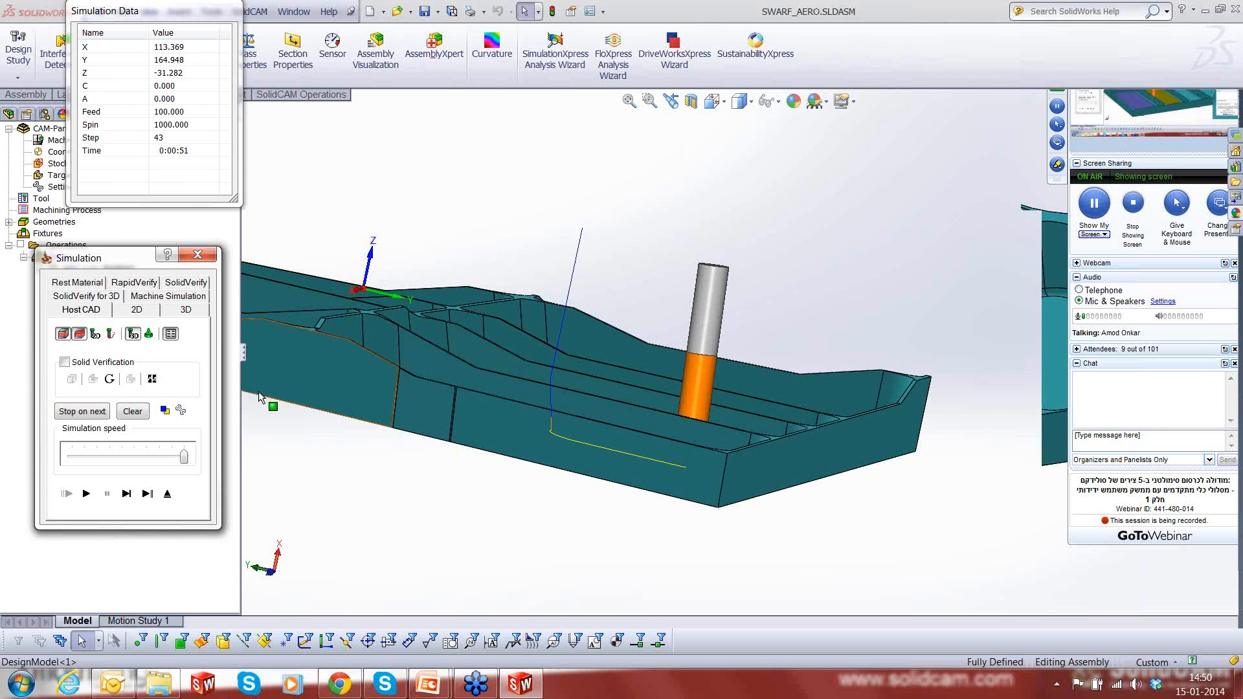
pyautogui.moveTo(689, 475)
pyautogui.mouseDown(button='middle')
pyautogui.moveTo(706, 477)
pyautogui.moveTo(674, 456)
pyautogui.mouseUp(button='middle')
pyautogui.scroll(-3, 674, 456)
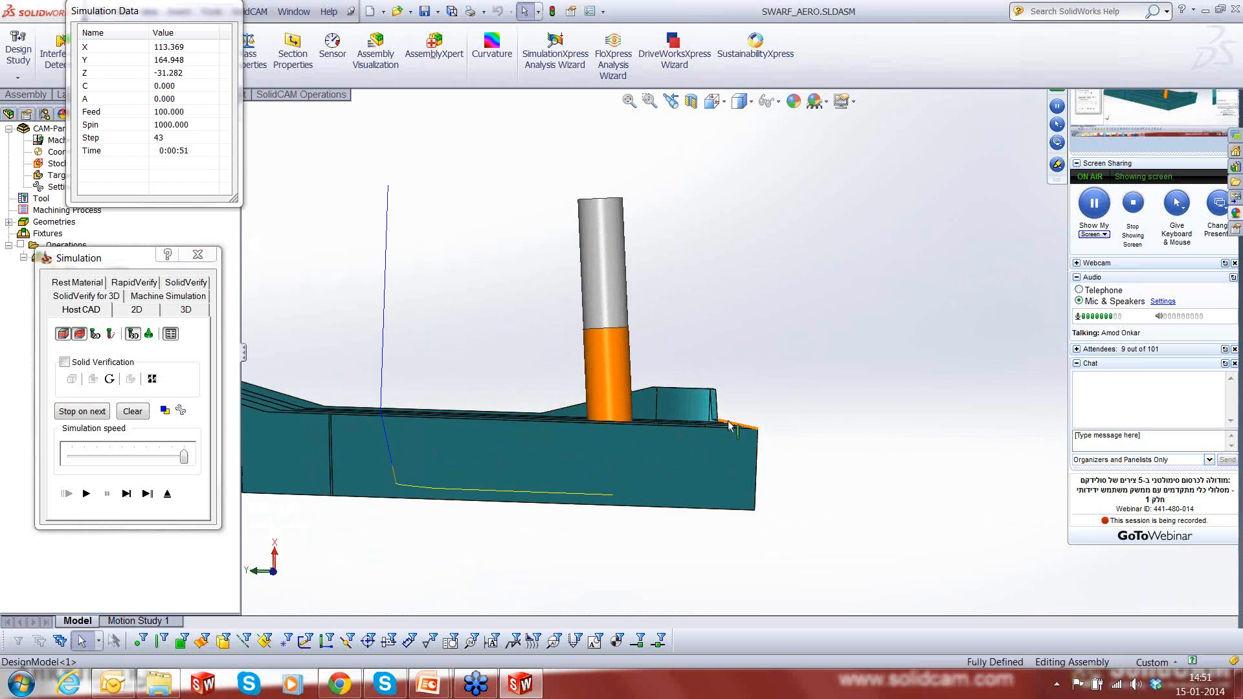
# - Single-step the tool to the end of the first wall, at the pocket corner near the part's outer edge
pyautogui.click(122, 498)
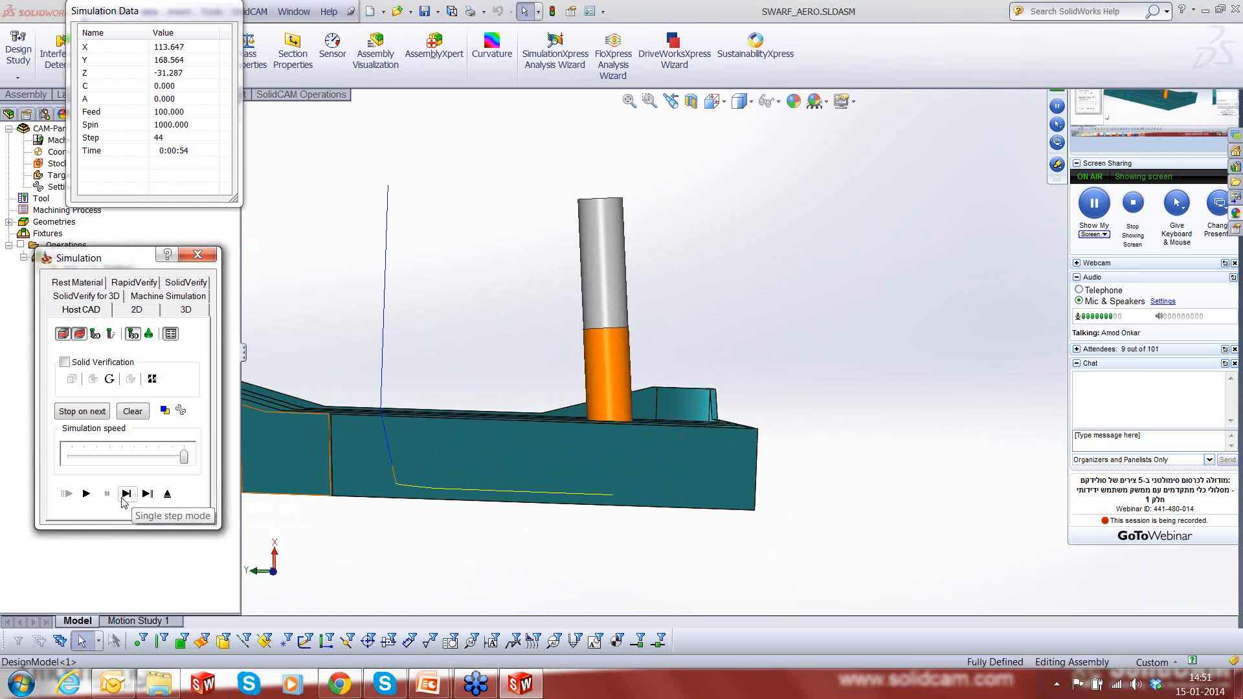
pyautogui.click(121, 499)
pyautogui.click(121, 498)
pyautogui.click(122, 499)
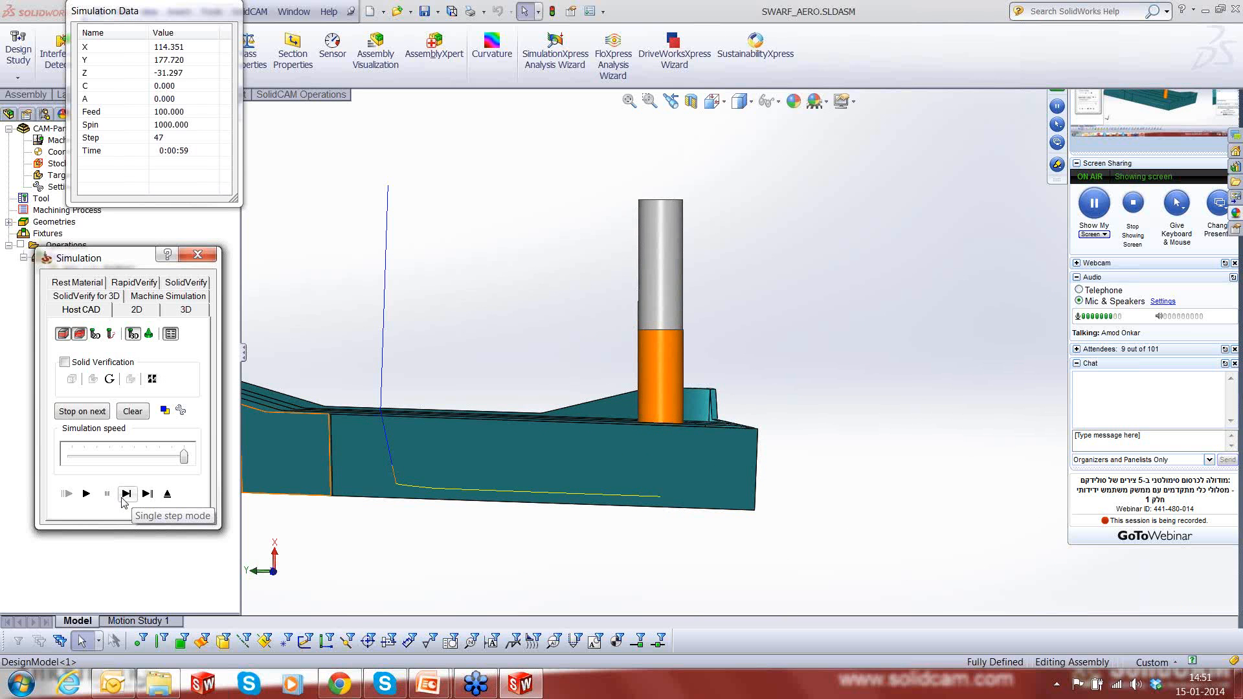
pyautogui.click(122, 498)
pyautogui.click(122, 499)
pyautogui.click(121, 498)
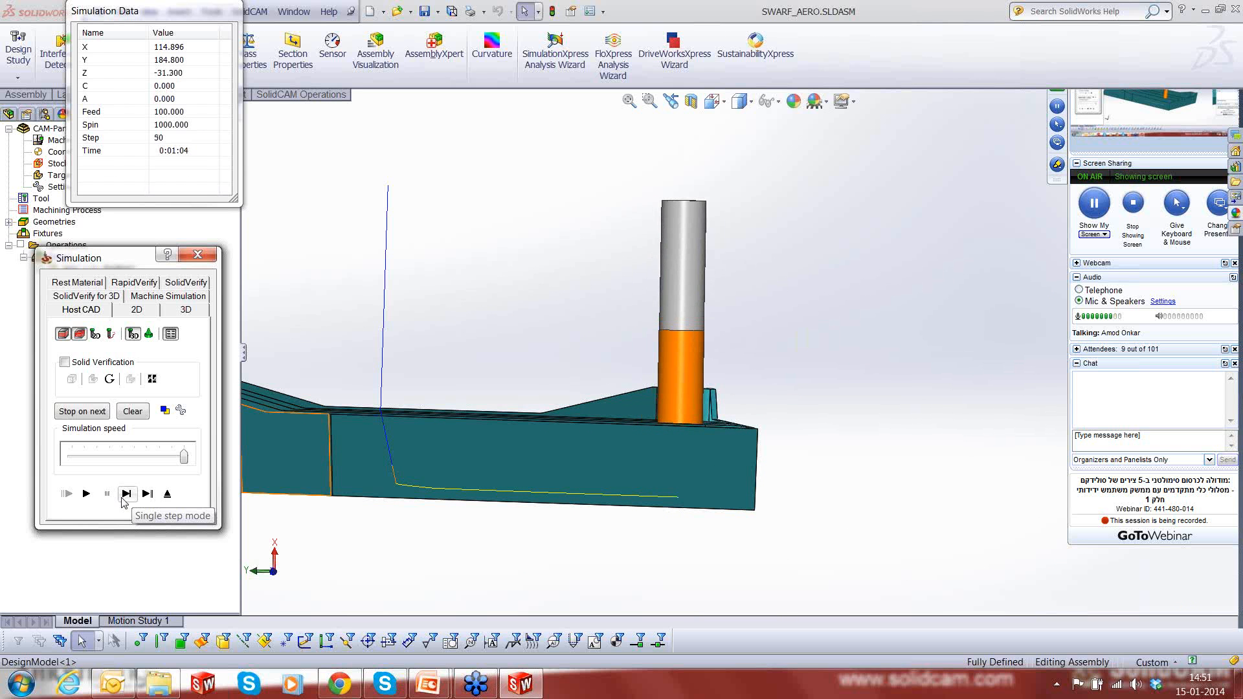
pyautogui.click(121, 498)
pyautogui.click(121, 498)
pyautogui.click(125, 498)
# - Single-step the tool around the corner and onto the pocket wall along the part's outer edge
pyautogui.click(124, 499)
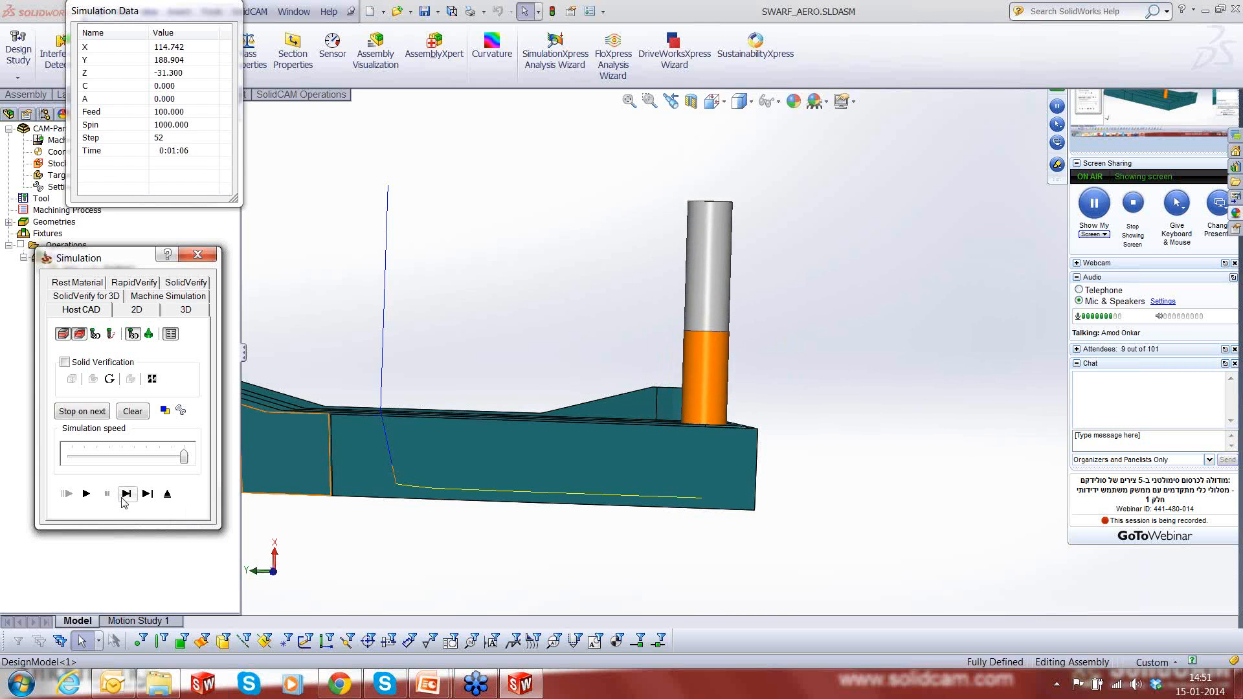
pyautogui.click(124, 498)
pyautogui.click(124, 498)
pyautogui.click(125, 498)
pyautogui.click(124, 498)
pyautogui.click(124, 498)
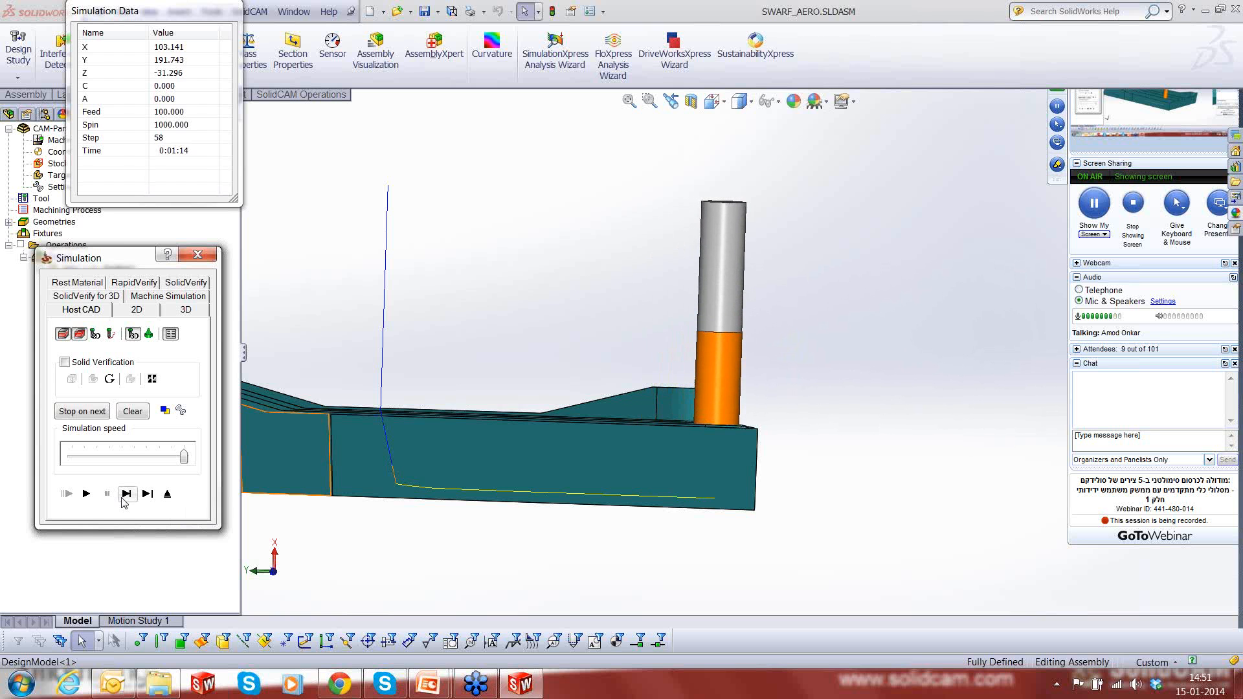
pyautogui.click(125, 498)
pyautogui.click(124, 498)
pyautogui.click(124, 498)
pyautogui.click(125, 498)
pyautogui.click(125, 498)
pyautogui.click(124, 498)
pyautogui.click(123, 498)
pyautogui.click(123, 498)
pyautogui.click(123, 498)
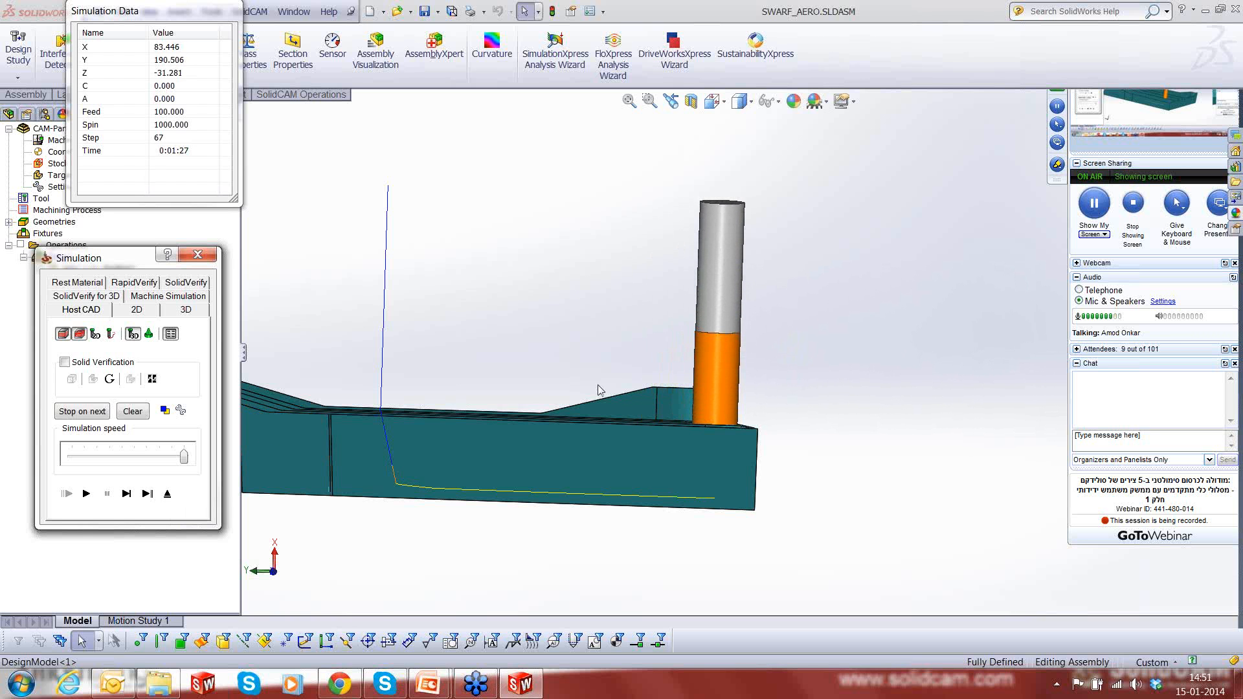
# - Examine the tool's orientation on the outer-edge wall from several angles, including the Bottom view
pyautogui.moveTo(689, 464); pyautogui.dragTo(635, 352, button='middle')
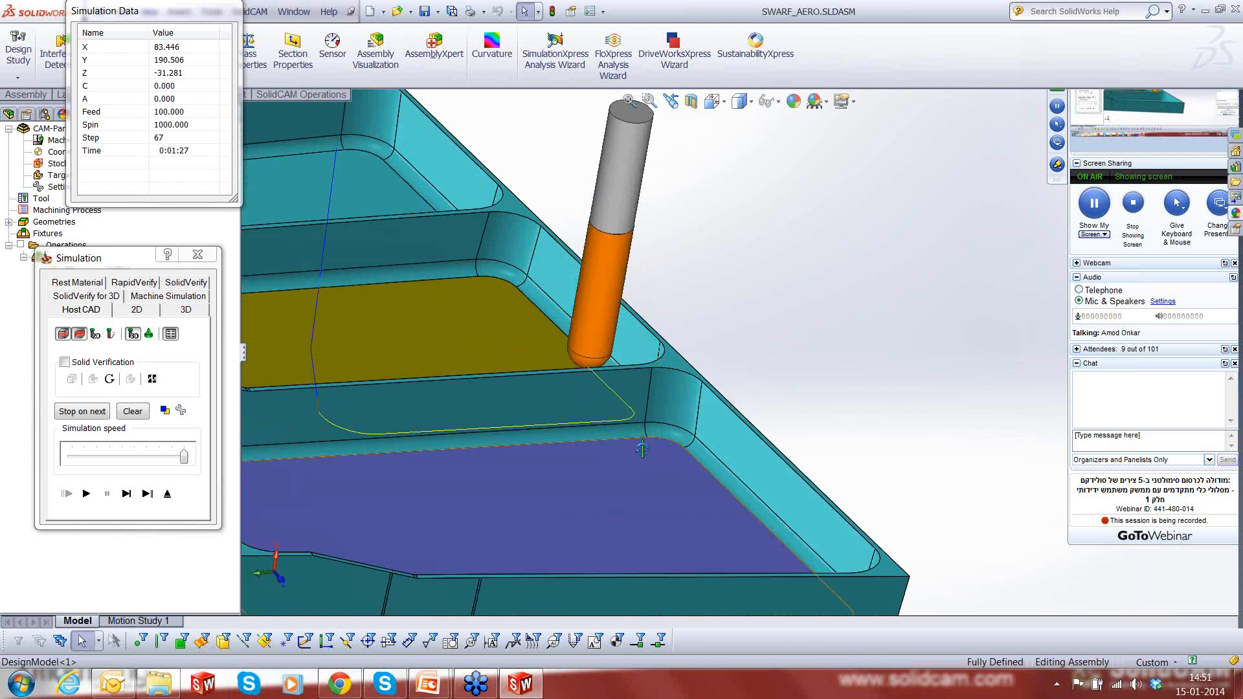
pyautogui.moveTo(642, 449); pyautogui.dragTo(610, 383, button='middle')
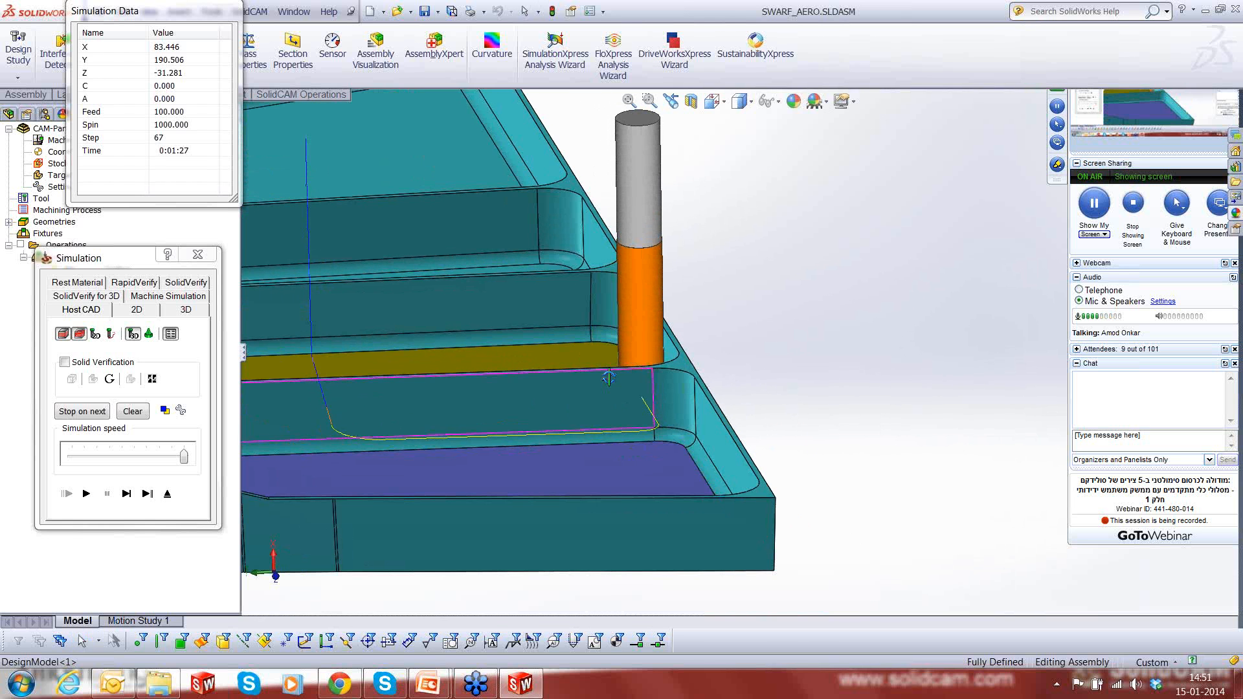
pyautogui.scroll(1, 835, 478)
pyautogui.scroll(3, 838, 482)
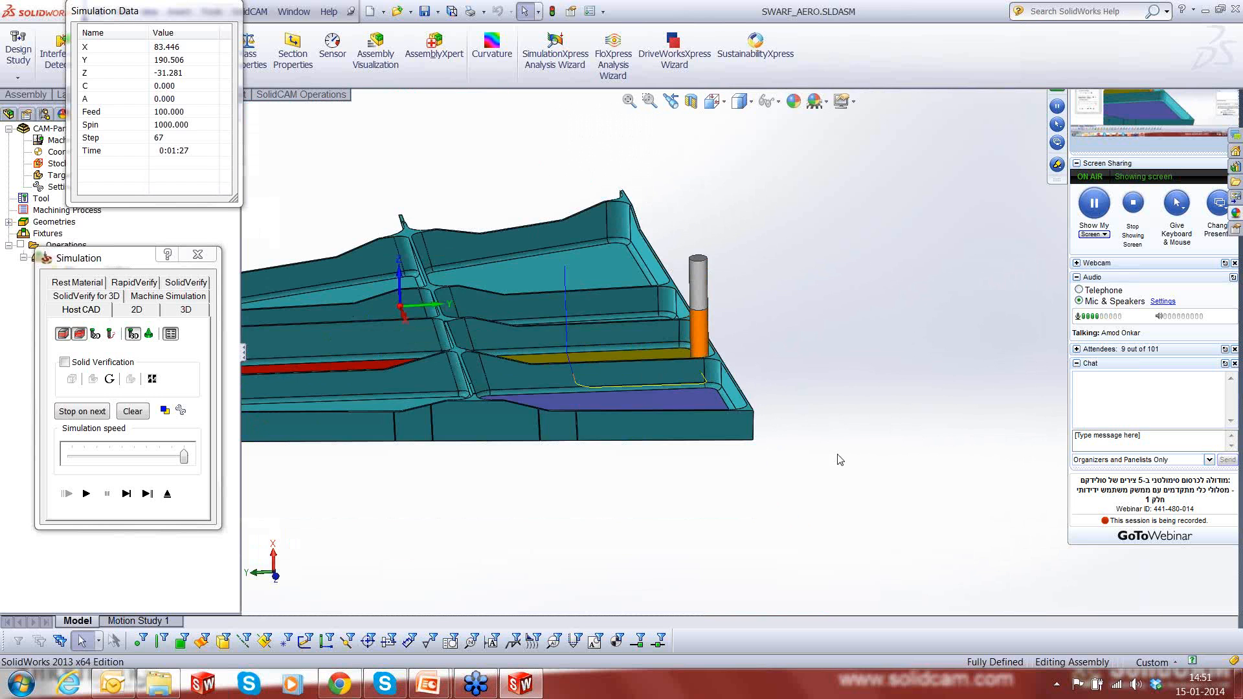
pyautogui.moveTo(818, 424); pyautogui.dragTo(768, 419, button='middle')
pyautogui.click(686, 330)
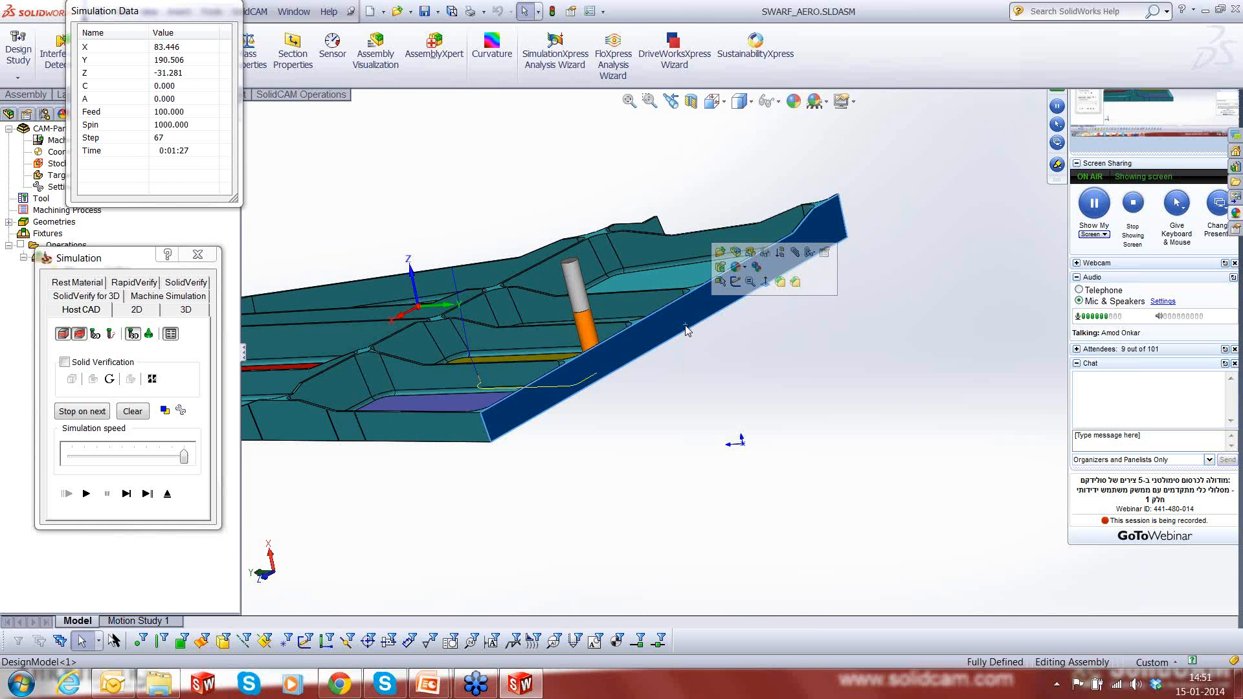
pyautogui.press('space')
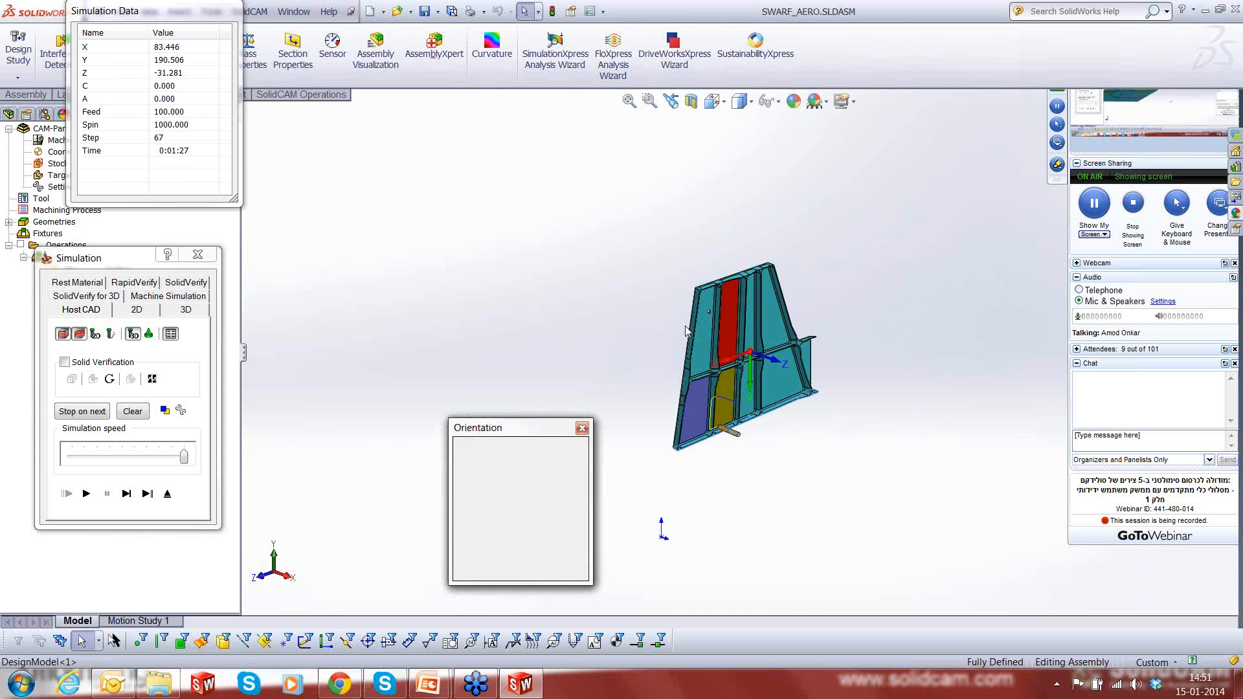
pyautogui.click(707, 494)
pyautogui.scroll(-8, 758, 307)
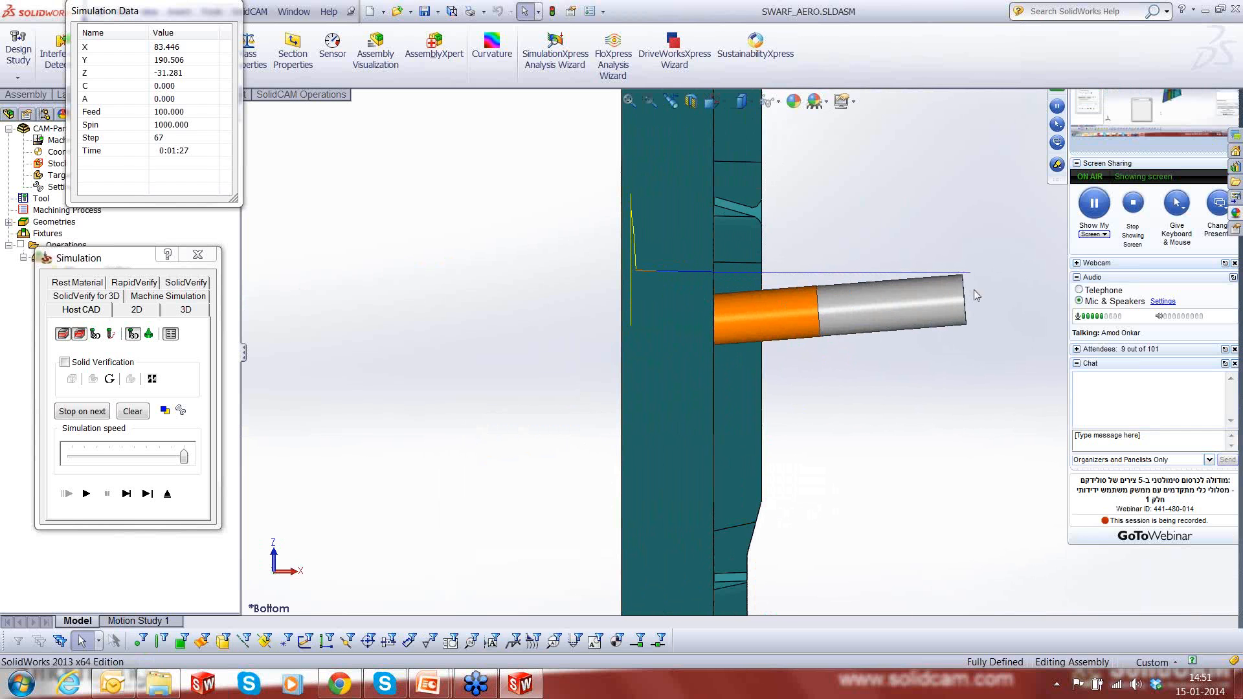
# - Single-step the tool along the outer-edge wall in the Bottom view to follow its changing tilt
pyautogui.click(123, 497)
pyautogui.click(122, 498)
pyautogui.click(123, 498)
pyautogui.click(122, 497)
pyautogui.click(122, 498)
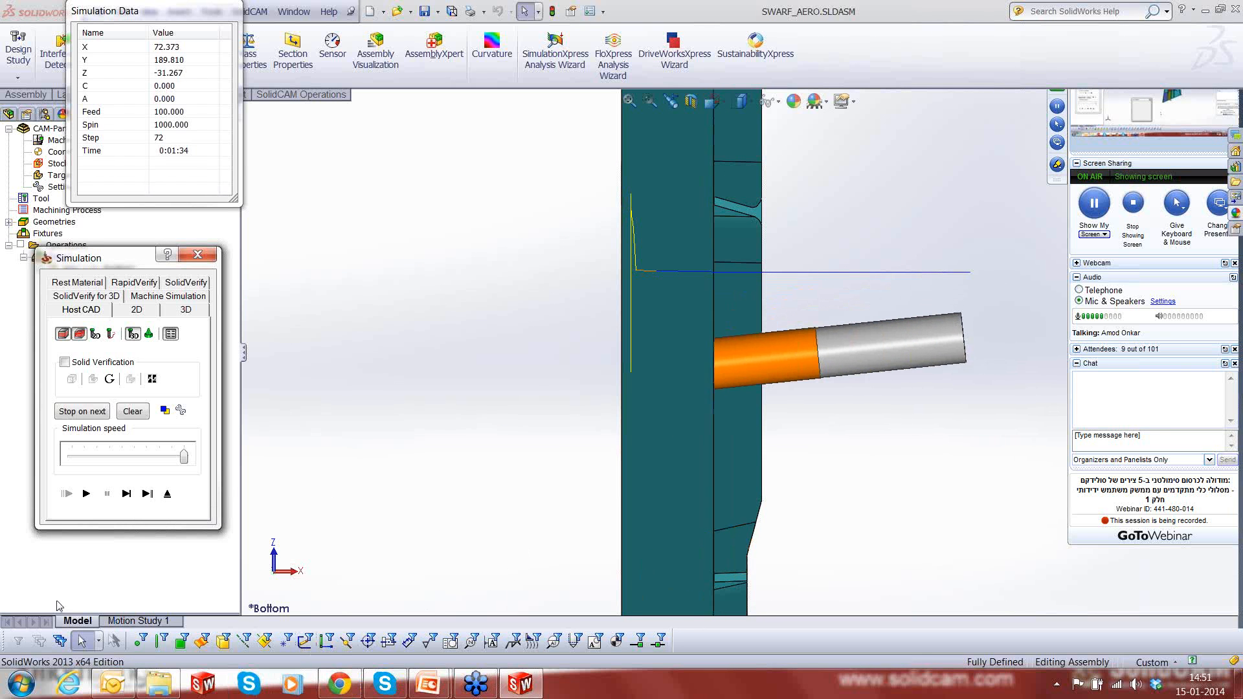
pyautogui.click(126, 501)
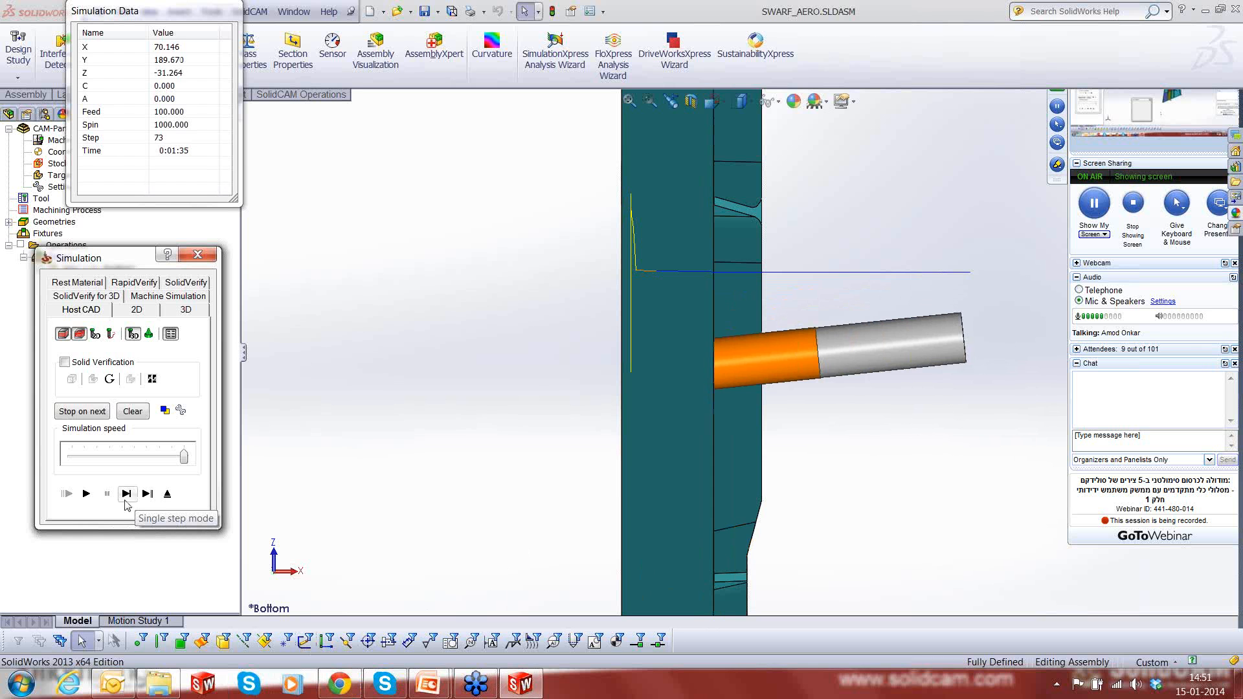
pyautogui.click(126, 500)
pyautogui.click(126, 500)
pyautogui.click(125, 500)
pyautogui.click(125, 500)
pyautogui.click(125, 500)
pyautogui.click(126, 500)
pyautogui.click(126, 500)
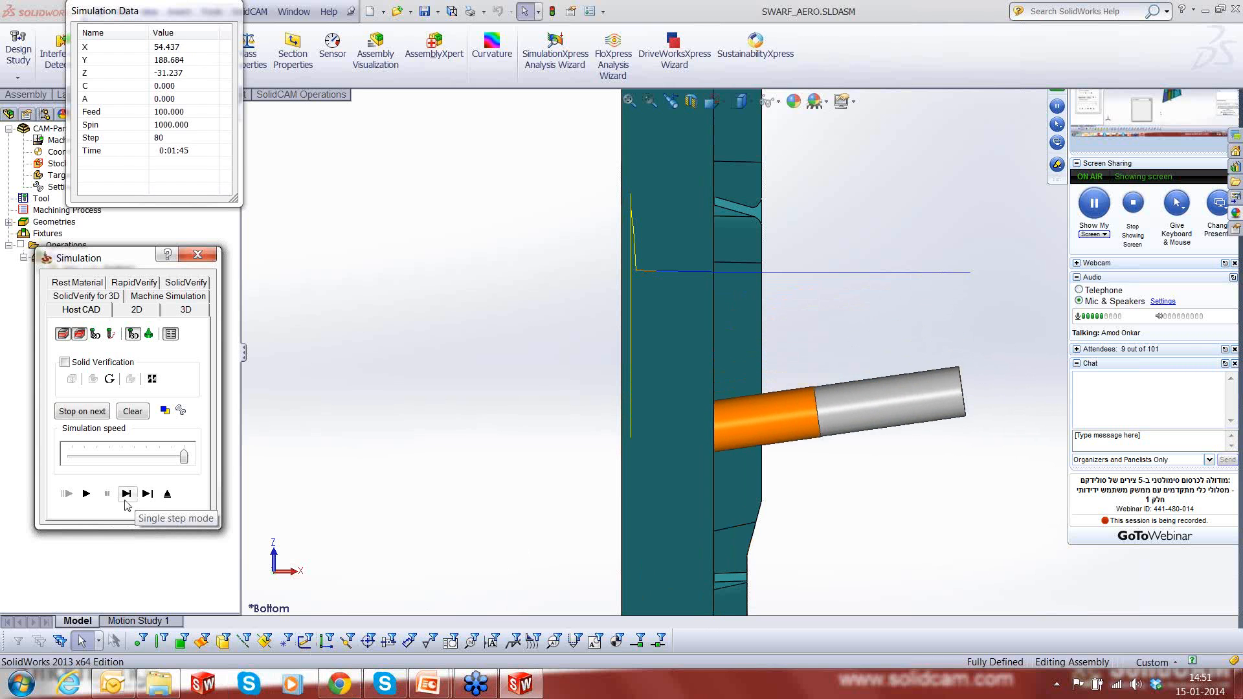
pyautogui.click(125, 501)
pyautogui.click(126, 500)
# - Single-step the tool through the second outer corner and onto the pocket wall opposite the first one
pyautogui.click(125, 500)
pyautogui.click(126, 500)
pyautogui.click(126, 500)
pyautogui.click(125, 501)
pyautogui.click(126, 494)
pyautogui.click(125, 494)
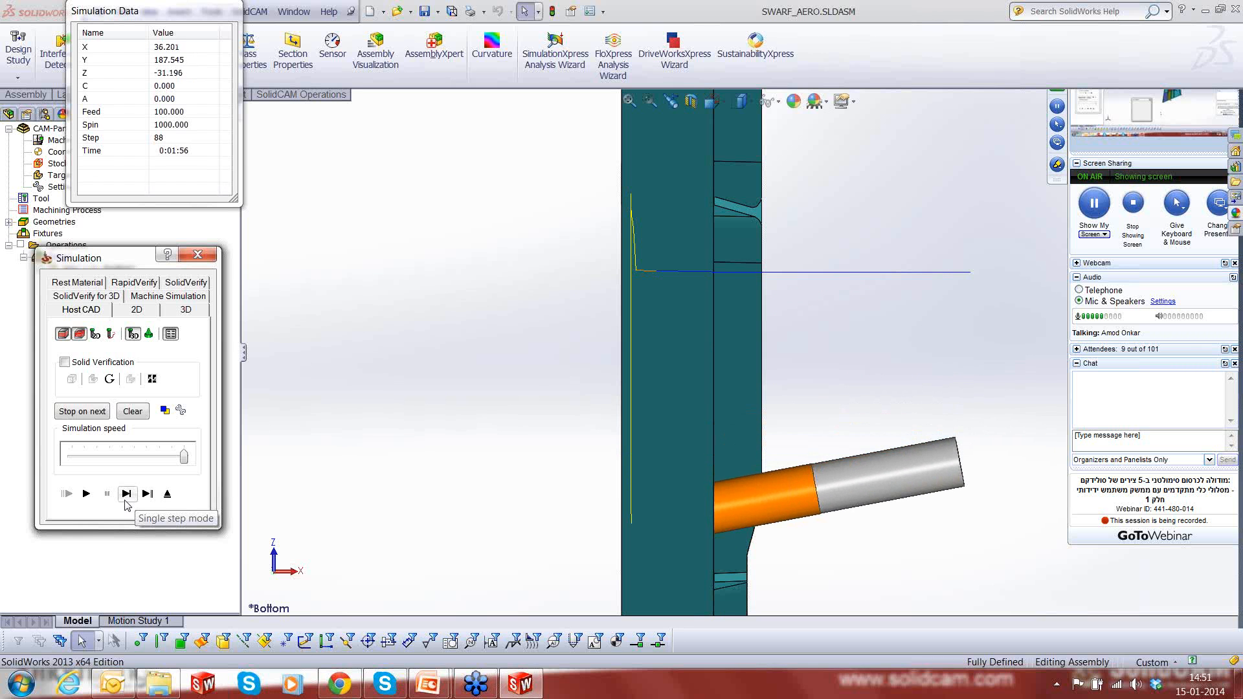
pyautogui.click(126, 493)
pyautogui.click(126, 494)
pyautogui.click(126, 494)
pyautogui.click(126, 493)
pyautogui.click(126, 493)
pyautogui.click(125, 500)
pyautogui.click(126, 500)
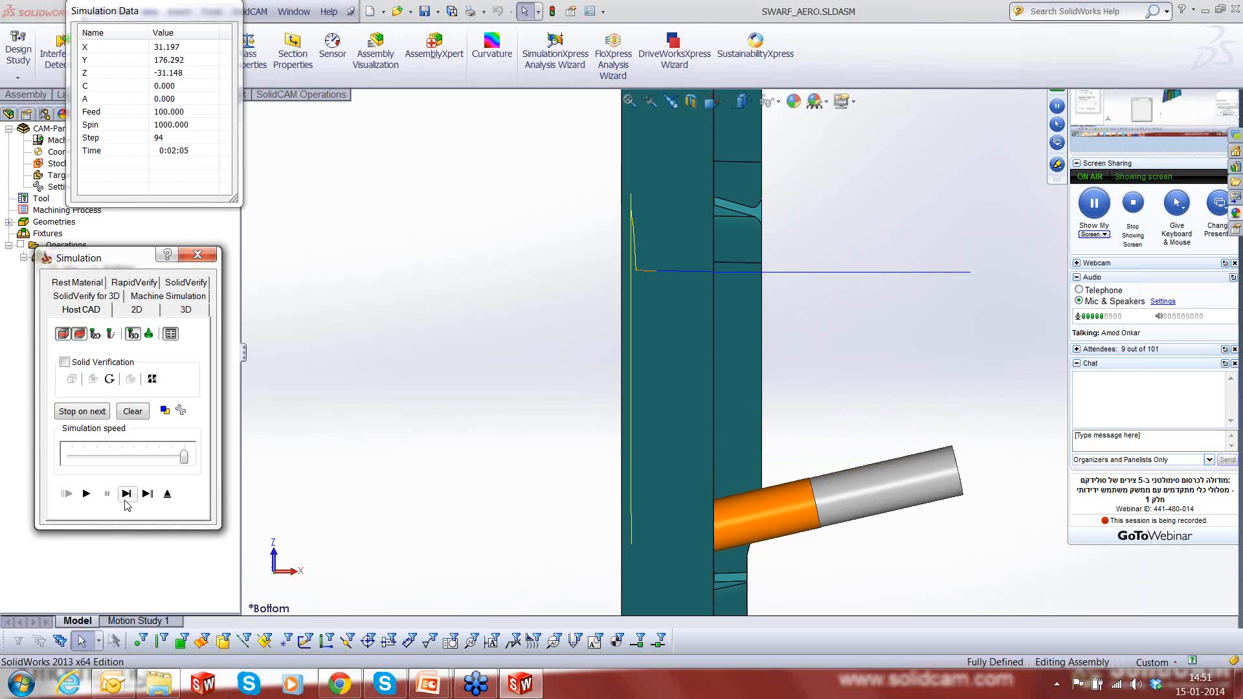
pyautogui.click(125, 501)
pyautogui.click(126, 501)
pyautogui.click(125, 501)
pyautogui.click(125, 501)
pyautogui.click(126, 494)
pyautogui.click(125, 494)
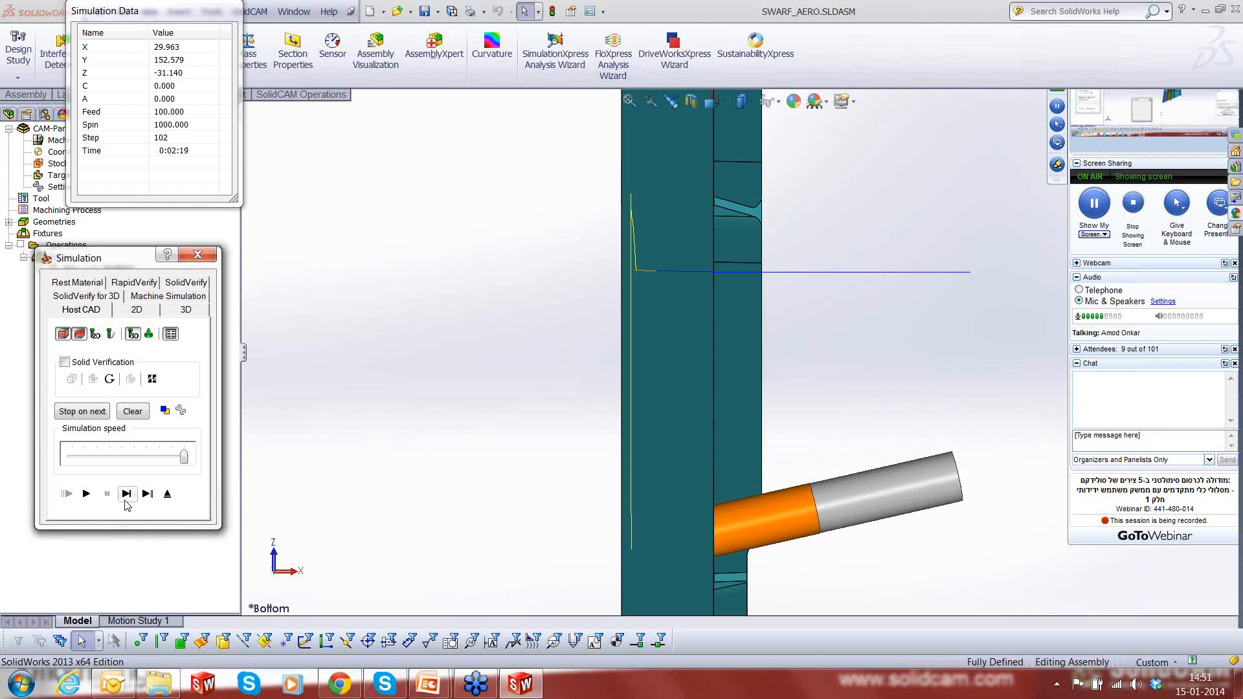
pyautogui.click(126, 494)
pyautogui.click(126, 494)
pyautogui.click(126, 493)
pyautogui.click(126, 493)
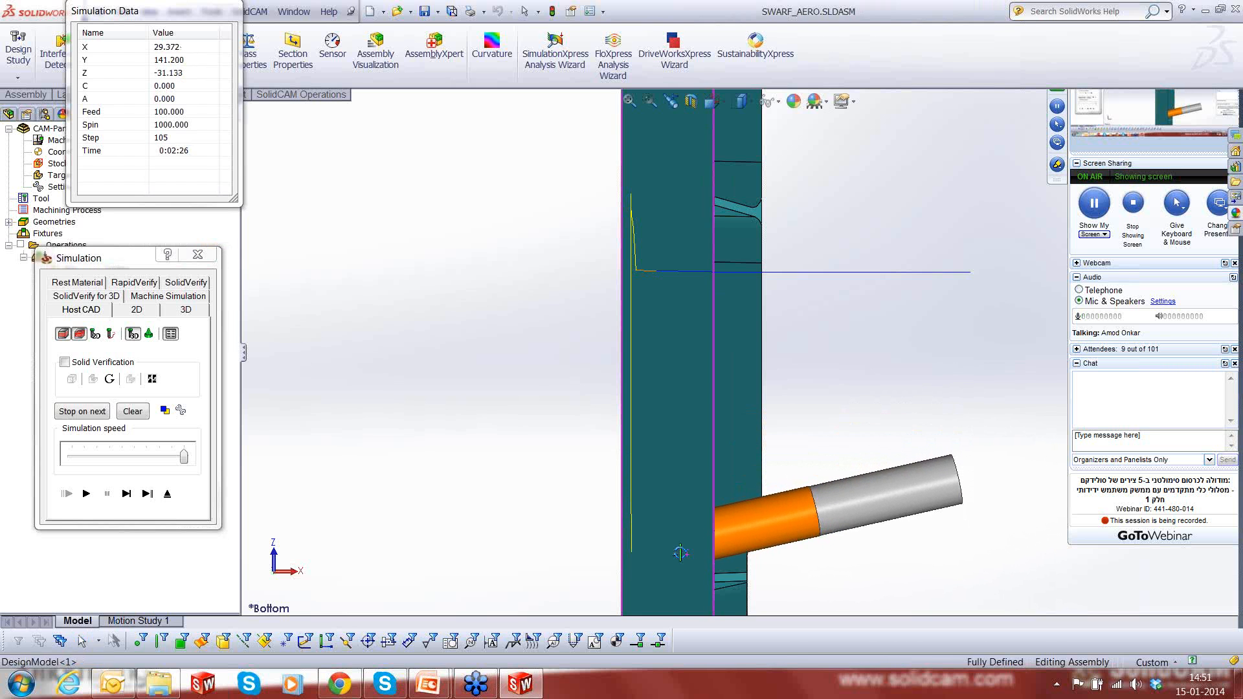
# - Examine the tool's alignment with the wall opposite the first one from above and from the side
pyautogui.moveTo(689, 560); pyautogui.dragTo(645, 539, button='middle')
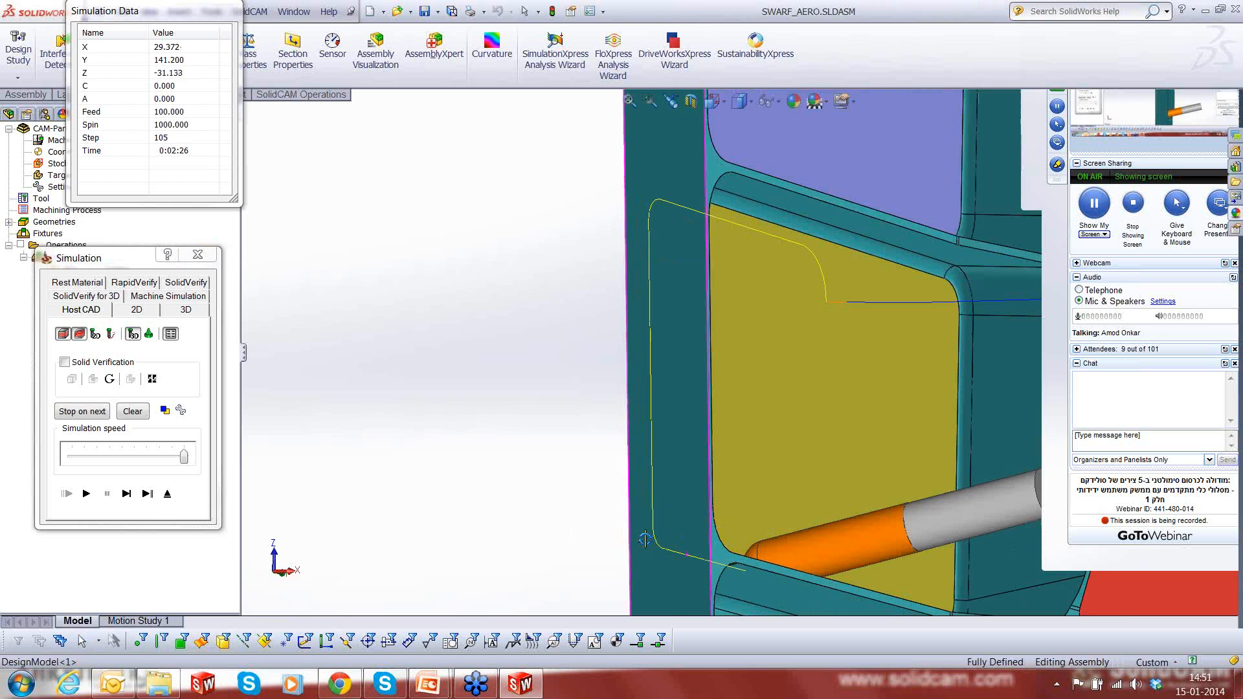
pyautogui.scroll(4, 752, 539)
pyautogui.scroll(1, 752, 539)
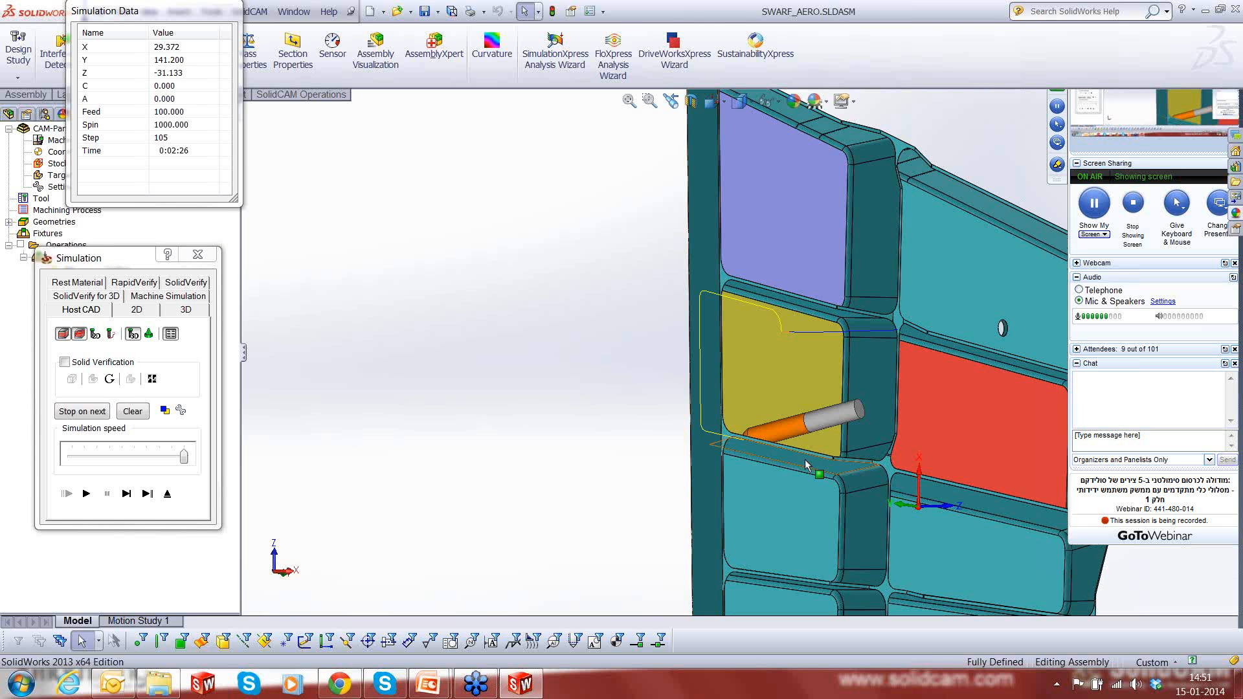
pyautogui.moveTo(806, 464); pyautogui.dragTo(721, 397, button='middle')
pyautogui.scroll(-3, 756, 450)
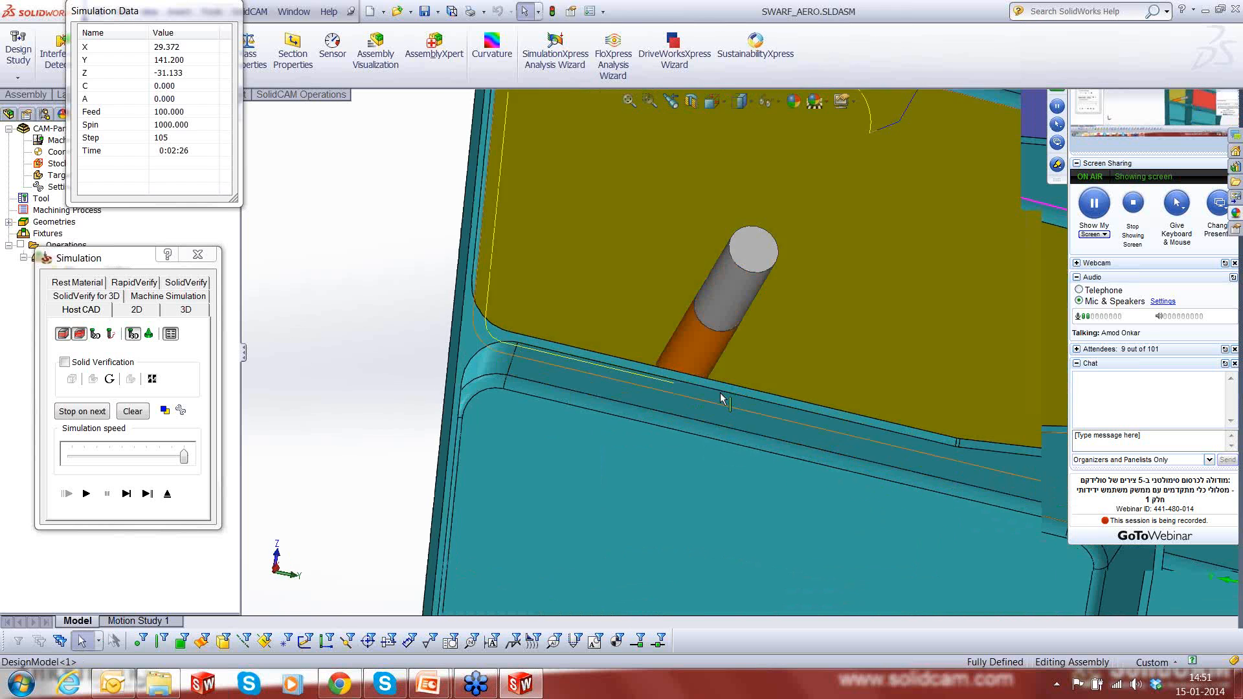
pyautogui.scroll(5, 721, 397)
pyautogui.moveTo(751, 495); pyautogui.dragTo(753, 382, button='middle')
pyautogui.scroll(-4, 754, 383)
pyautogui.scroll(-2, 740, 372)
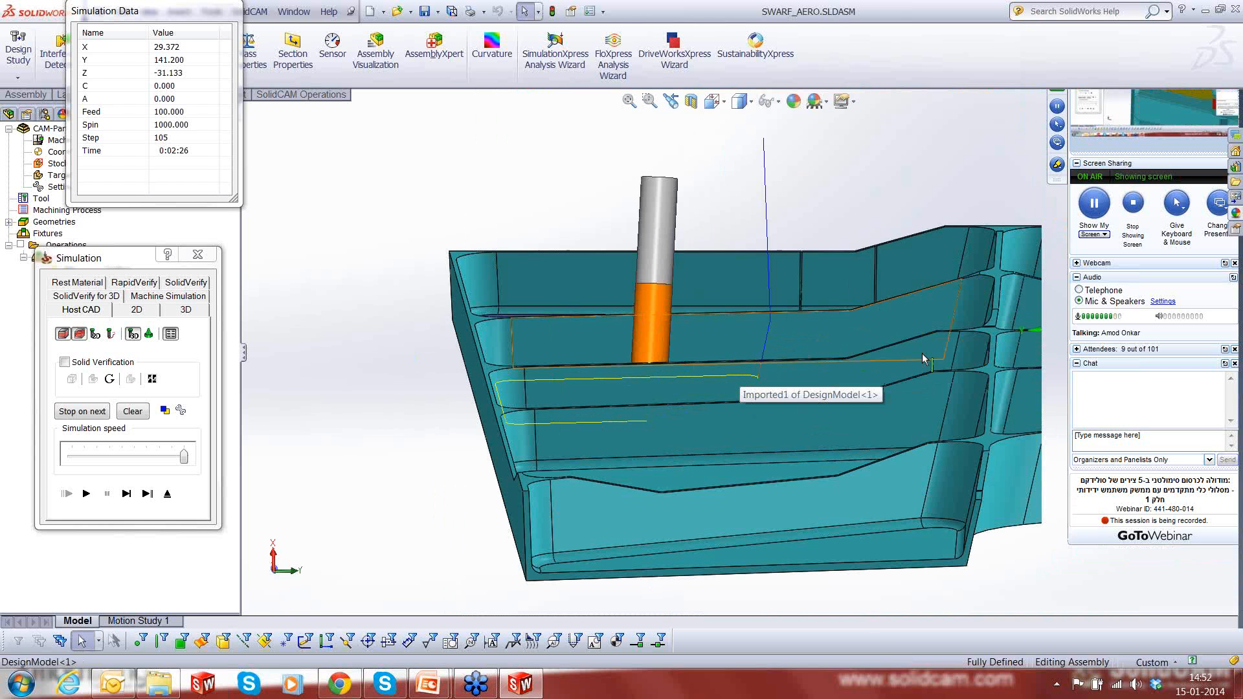
# - Advance the tool further along the wall opposite the first one and inspect its tilt from the part's outer side
pyautogui.click(126, 494)
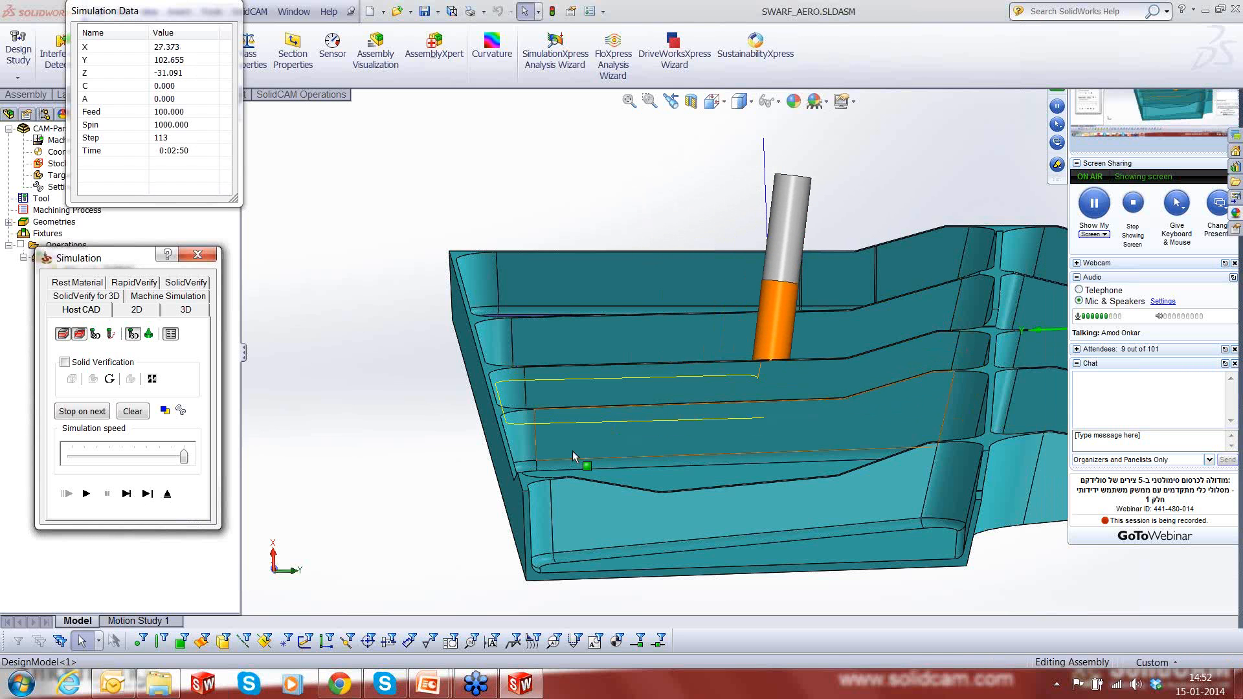
pyautogui.moveTo(573, 456); pyautogui.dragTo(705, 432, button='middle')
pyautogui.scroll(4, 705, 432)
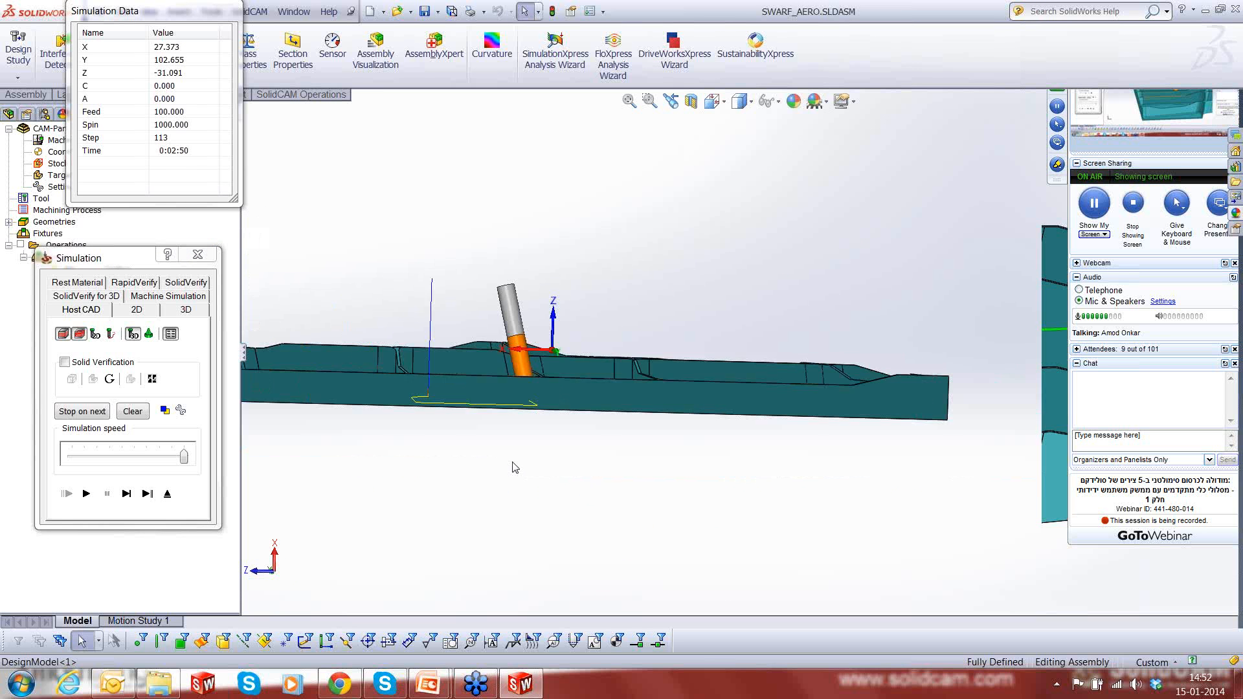
pyautogui.scroll(-1, 530, 387)
pyautogui.scroll(-2, 531, 386)
pyautogui.moveTo(540, 383); pyautogui.dragTo(533, 490, button='middle')
pyautogui.scroll(2, 536, 390)
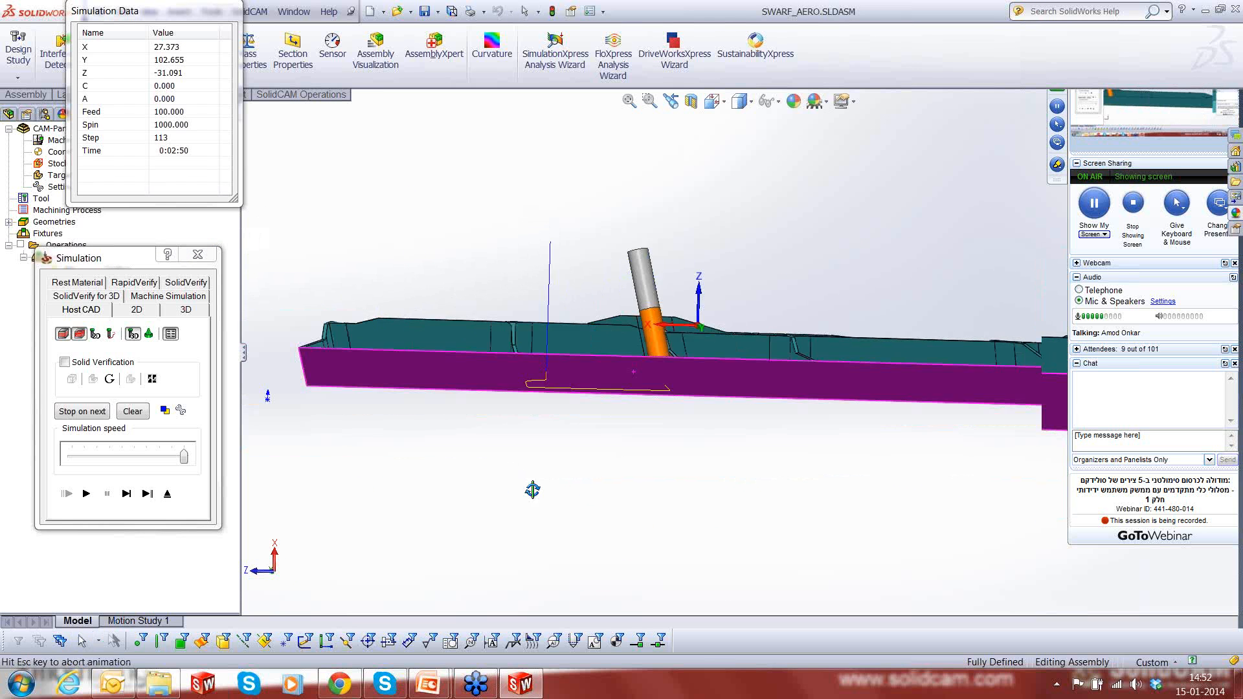
pyautogui.scroll(2, 771, 338)
pyautogui.scroll(-4, 772, 338)
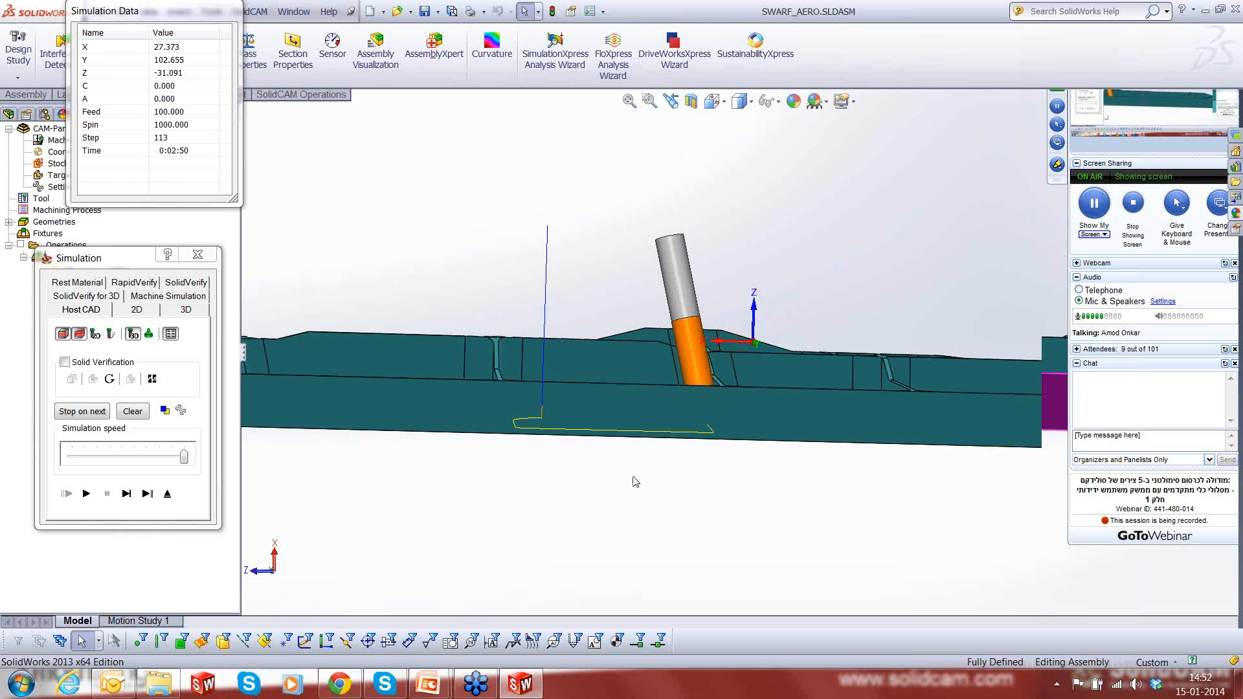
# - Show the whole yellow-floored pocket at an angle and single-step the tool to the end of the current wall
pyautogui.scroll(2, 790, 385)
pyautogui.moveTo(790, 384); pyautogui.dragTo(344, 272, button='middle')
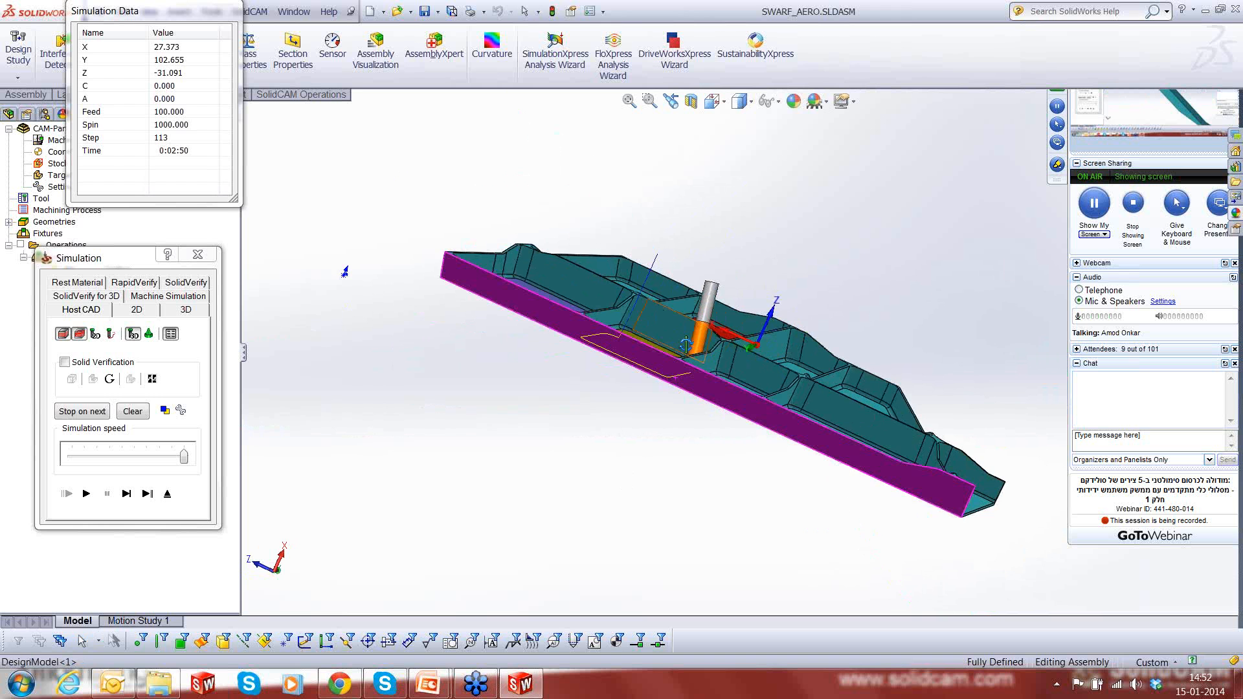
pyautogui.scroll(4, 680, 346)
pyautogui.moveTo(699, 343); pyautogui.dragTo(616, 438, button='middle')
pyautogui.click(129, 496)
pyautogui.click(129, 495)
pyautogui.click(129, 496)
pyautogui.click(130, 495)
pyautogui.click(130, 496)
pyautogui.click(130, 496)
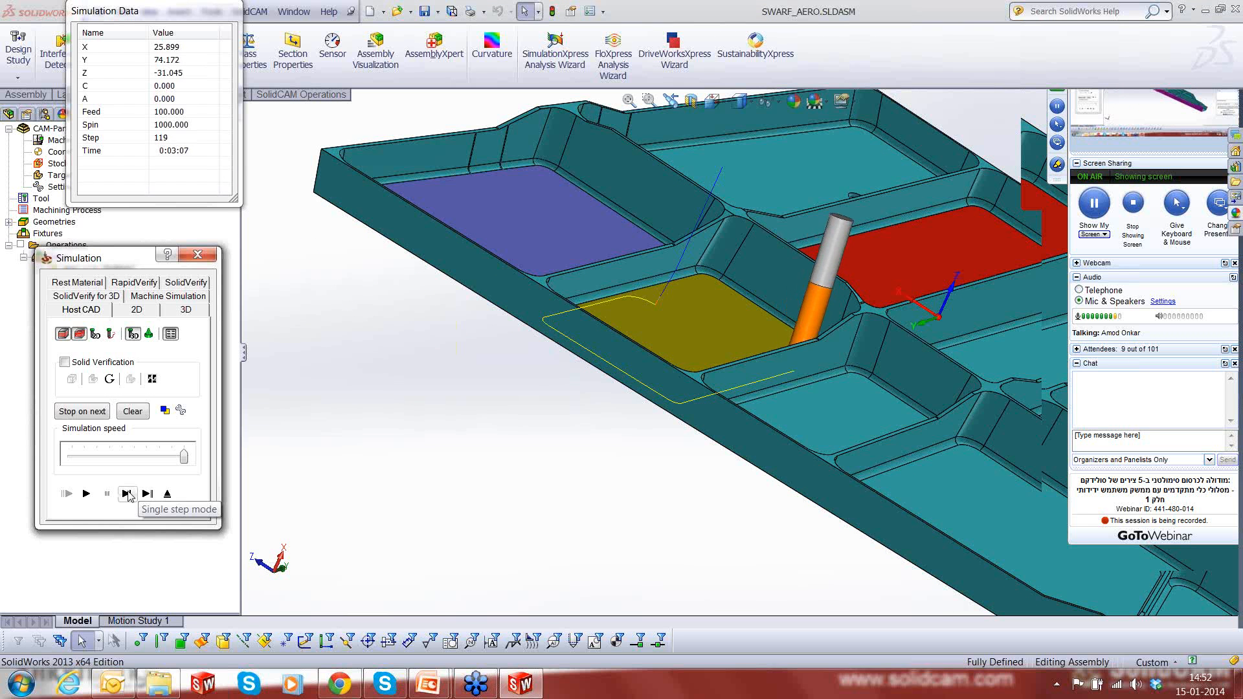
pyautogui.click(129, 495)
pyautogui.click(129, 495)
# - Single-step the tool around the corner and along the pocket's end wall next to the red floor
pyautogui.click(129, 495)
pyautogui.click(128, 495)
pyautogui.click(129, 495)
pyautogui.click(129, 495)
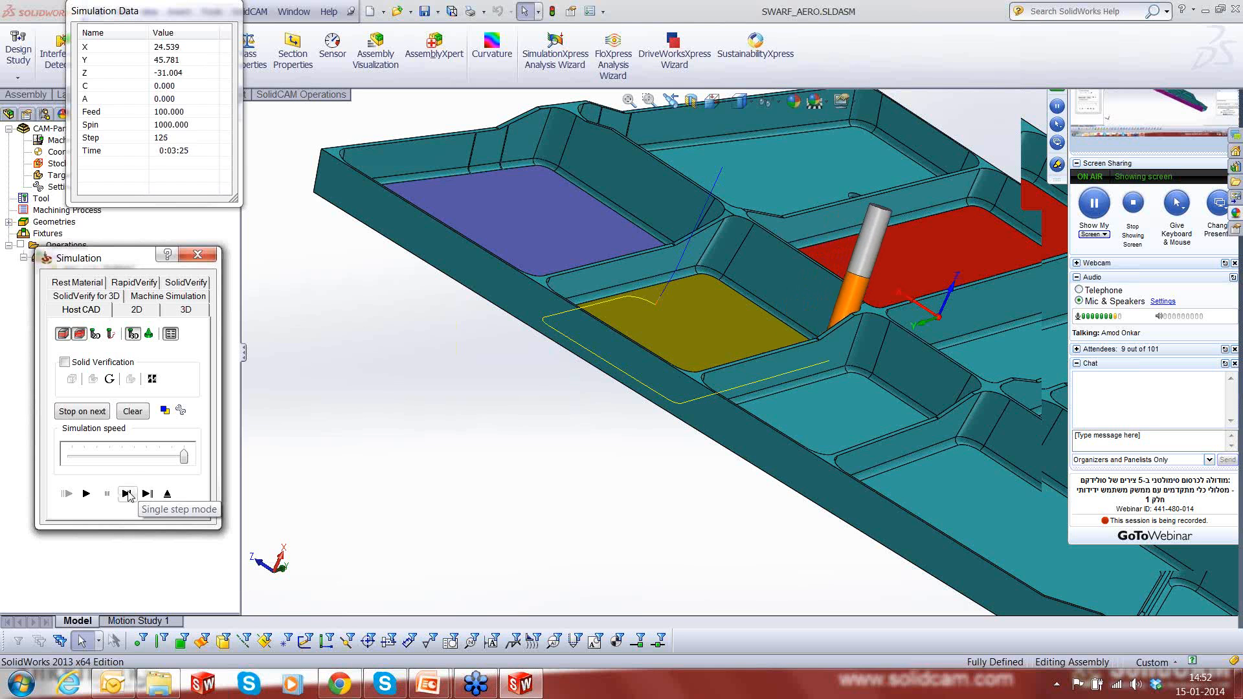
pyautogui.click(128, 495)
pyautogui.click(129, 495)
pyautogui.click(129, 495)
pyautogui.click(128, 496)
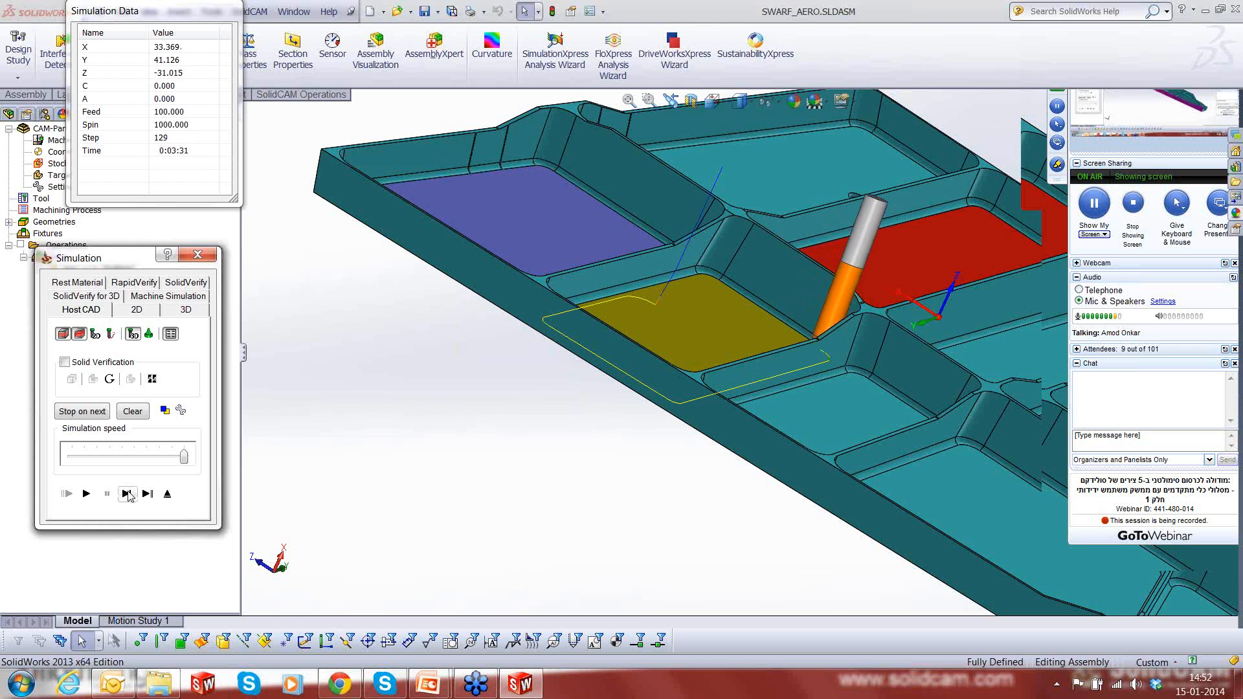
pyautogui.click(129, 495)
pyautogui.click(129, 495)
pyautogui.click(129, 495)
pyautogui.click(129, 496)
pyautogui.click(129, 496)
# - Single-step the tool along the rest of the end wall next to the red floor, up to the purple pocket's side
pyautogui.click(129, 495)
pyautogui.click(129, 495)
pyautogui.click(129, 495)
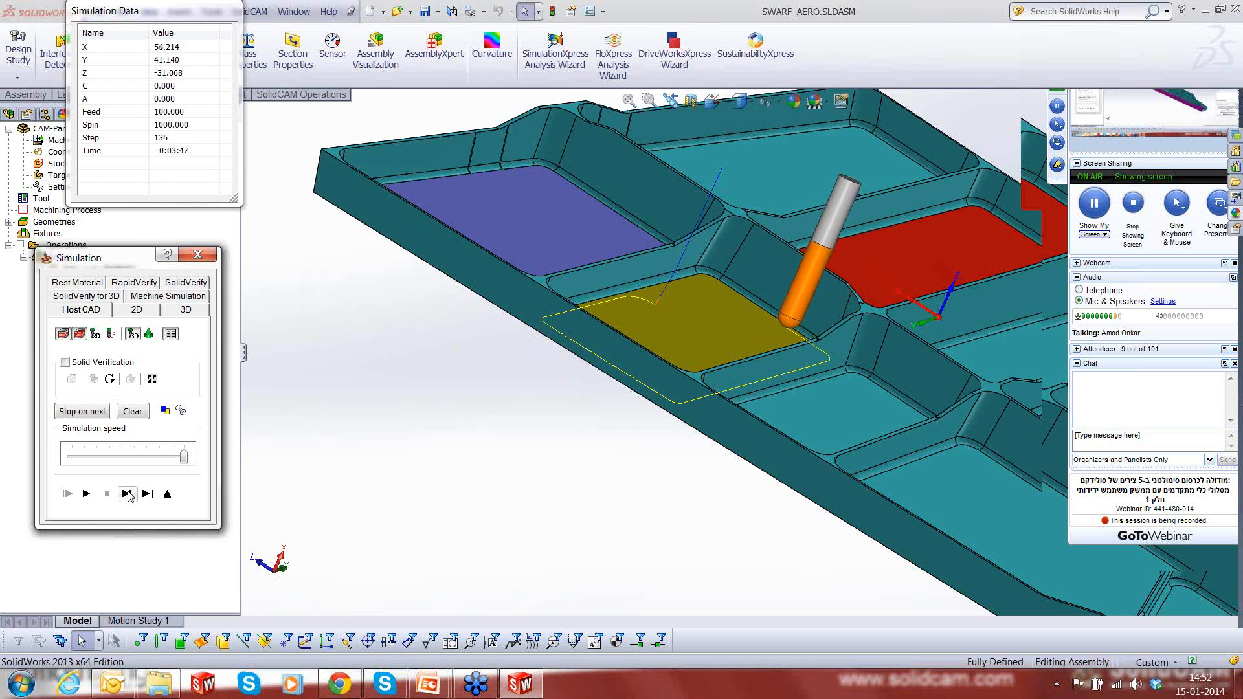
pyautogui.click(129, 496)
pyautogui.click(129, 495)
pyautogui.click(129, 495)
pyautogui.click(129, 495)
pyautogui.click(128, 495)
pyautogui.click(128, 495)
pyautogui.click(129, 495)
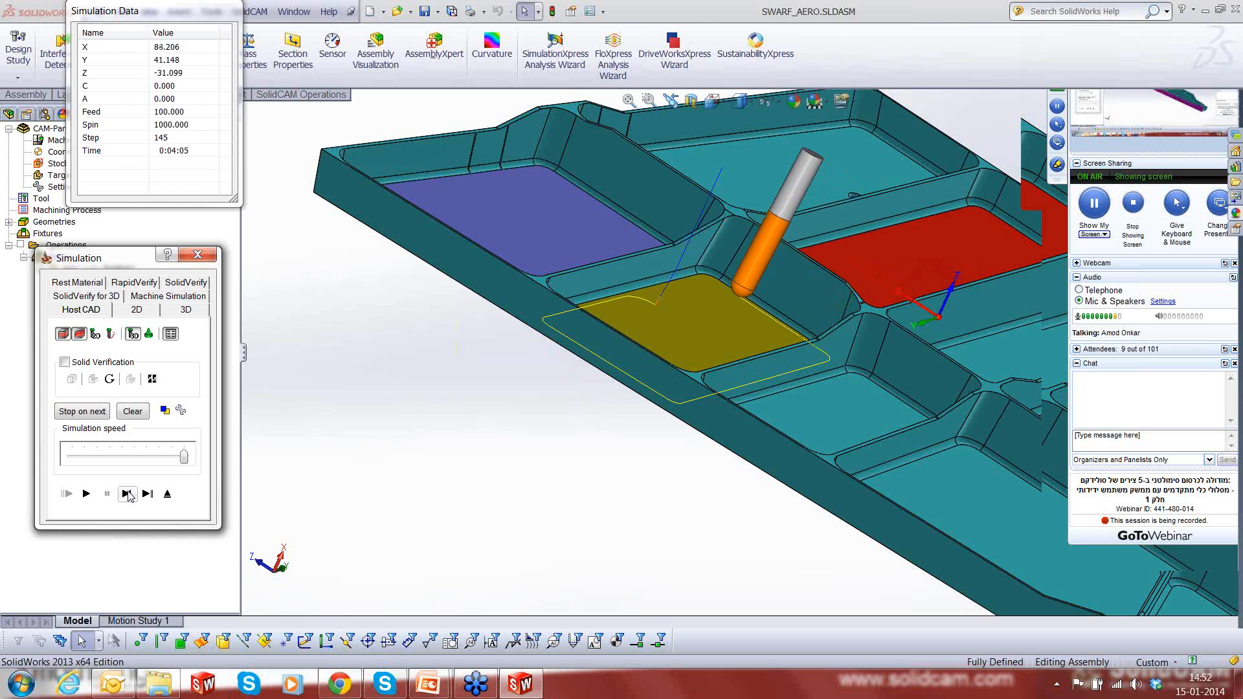
pyautogui.click(129, 495)
# - Single-step the tool around the corner and along the wall shared with the purple-floored pocket
pyautogui.click(128, 496)
pyautogui.click(129, 495)
pyautogui.click(129, 495)
pyautogui.click(129, 495)
pyautogui.click(129, 495)
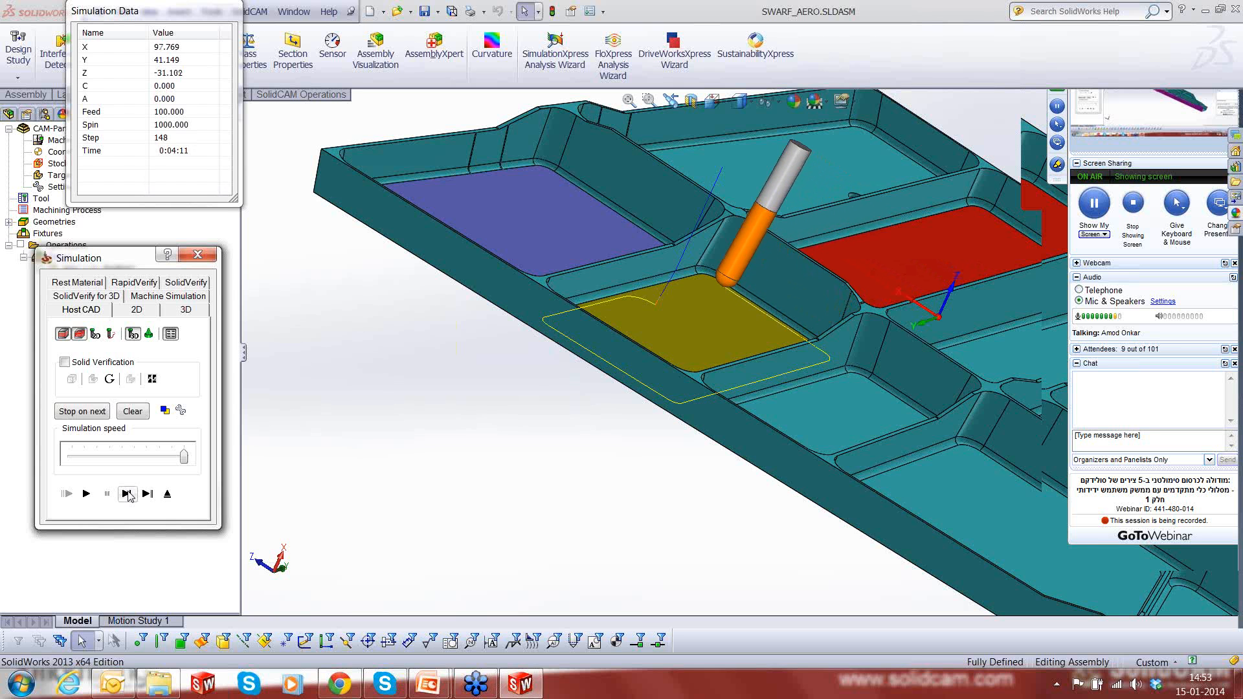
pyautogui.click(129, 495)
pyautogui.click(129, 495)
pyautogui.click(129, 495)
pyautogui.click(129, 495)
pyautogui.click(129, 495)
pyautogui.click(128, 495)
pyautogui.click(129, 495)
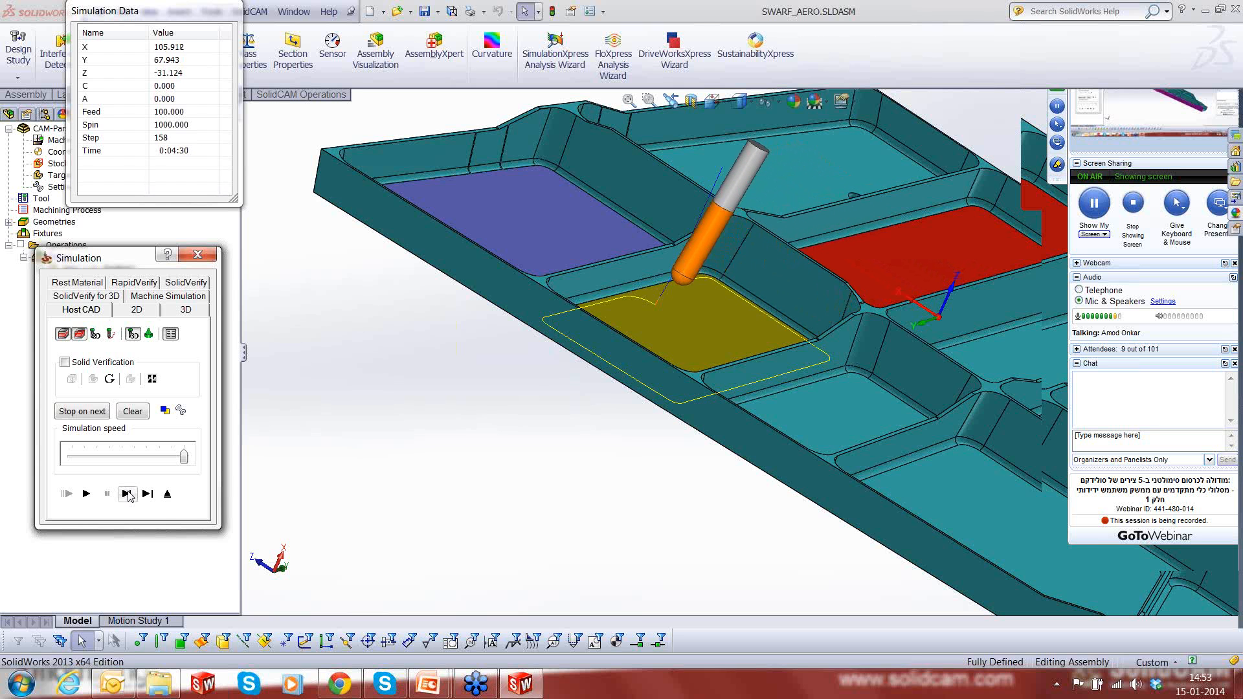
pyautogui.click(129, 495)
pyautogui.click(129, 495)
pyautogui.click(129, 495)
pyautogui.click(129, 495)
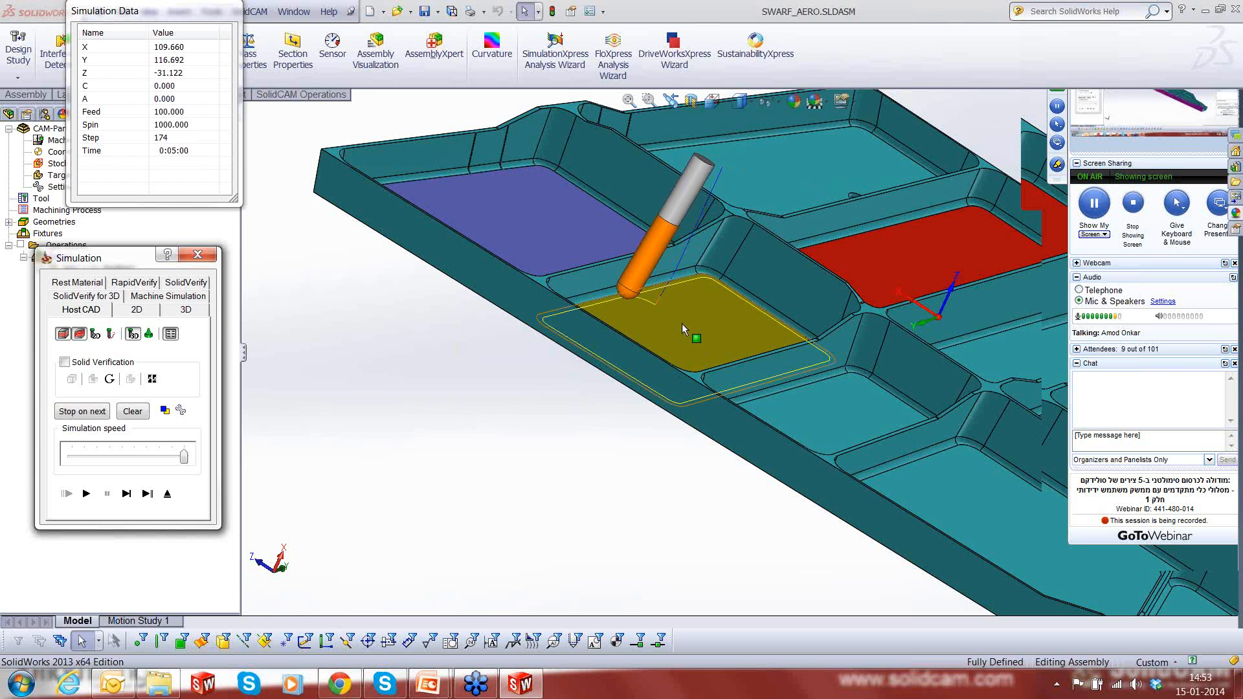
# - Inspect the tool's tilt along this wall from the part's outer side and at an angle, and close the simulation
pyautogui.moveTo(681, 317); pyautogui.dragTo(848, 330, button='middle')
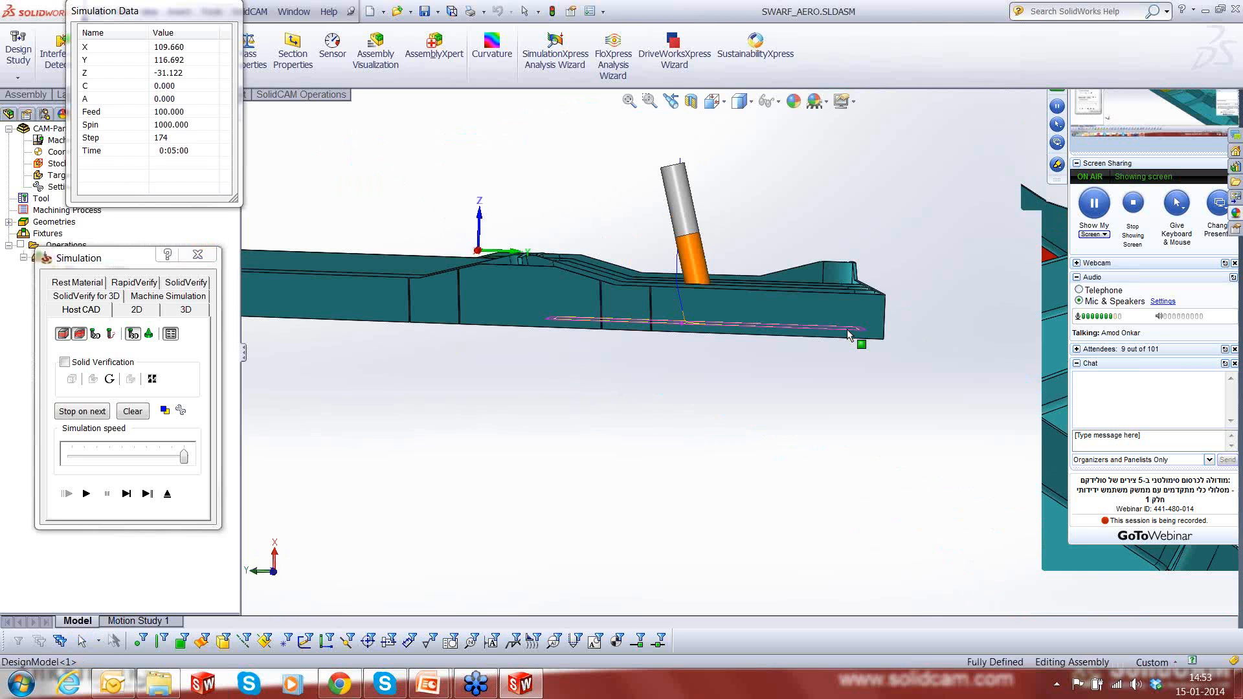
pyautogui.scroll(-1, 668, 257)
pyautogui.scroll(-2, 669, 261)
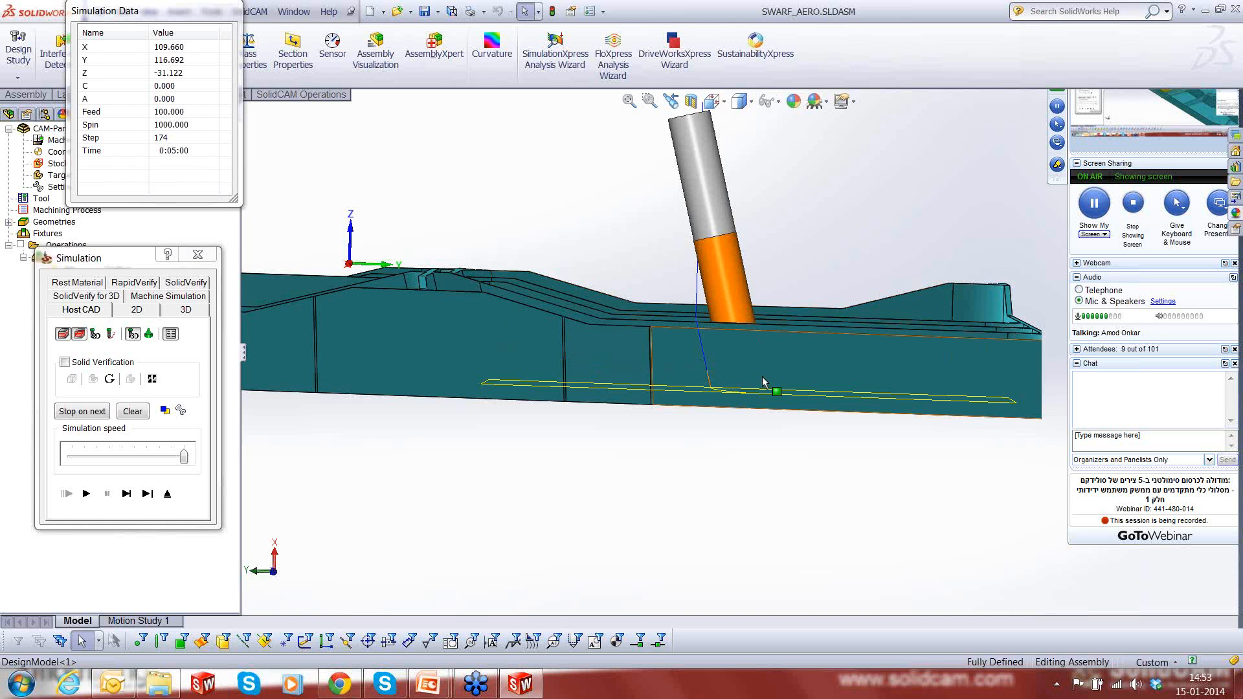
pyautogui.scroll(2, 763, 382)
pyautogui.moveTo(785, 368); pyautogui.dragTo(814, 409, button='middle')
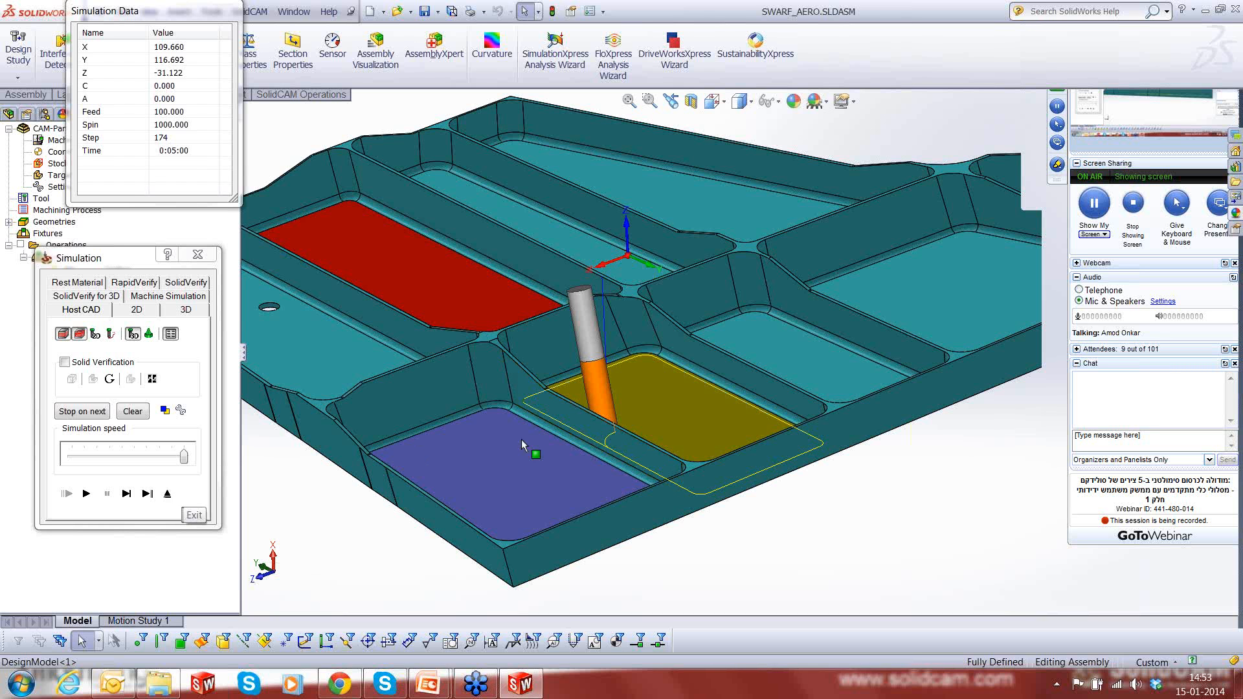
pyautogui.click(170, 495)
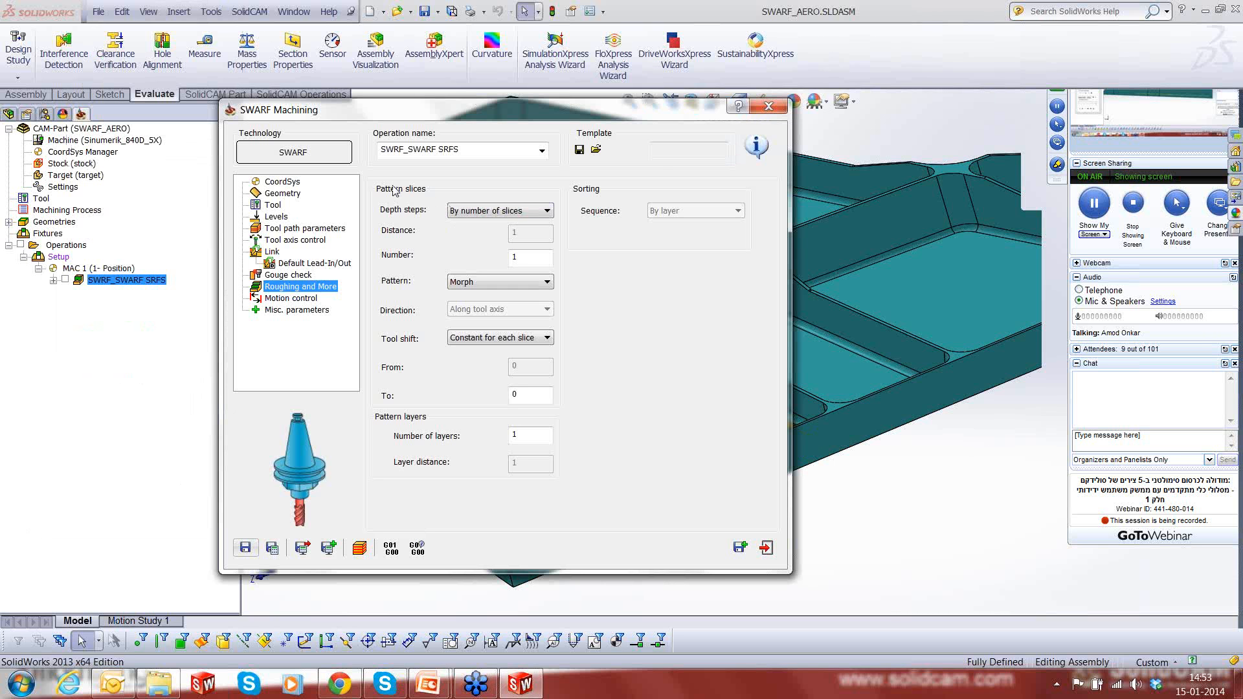
# - Set the pattern slices' depth steps to By number of slices, with a number of 10
pyautogui.click(527, 213)
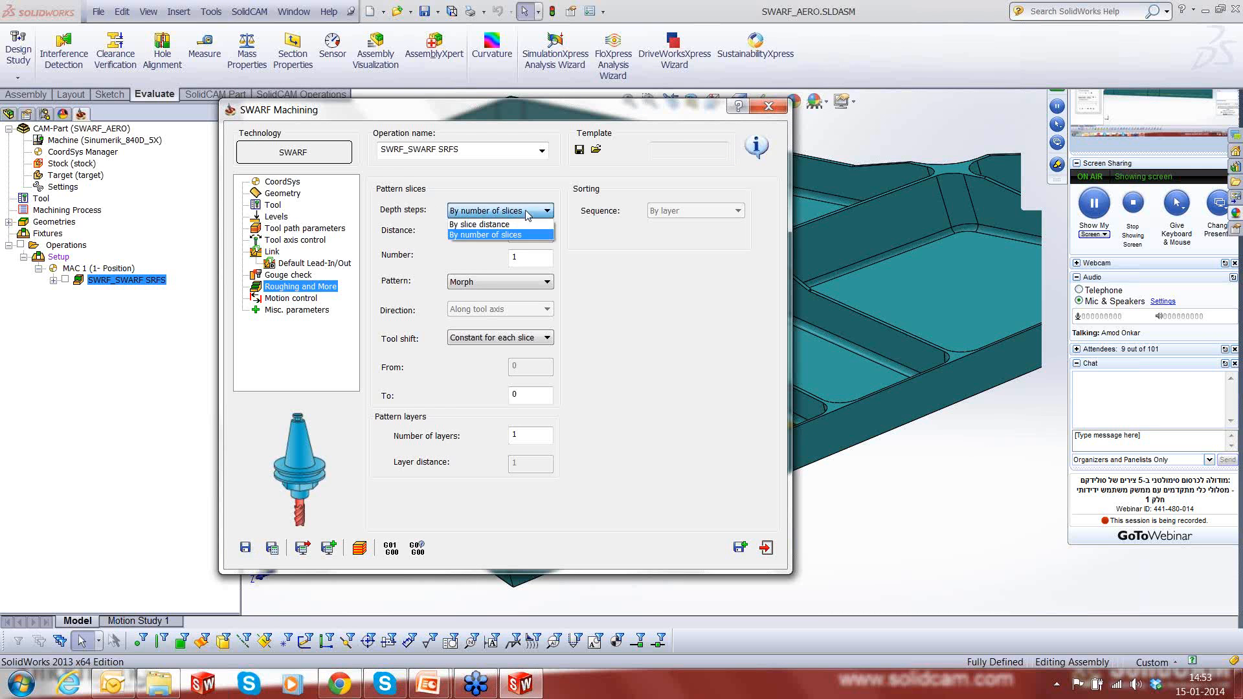
pyautogui.click(514, 235)
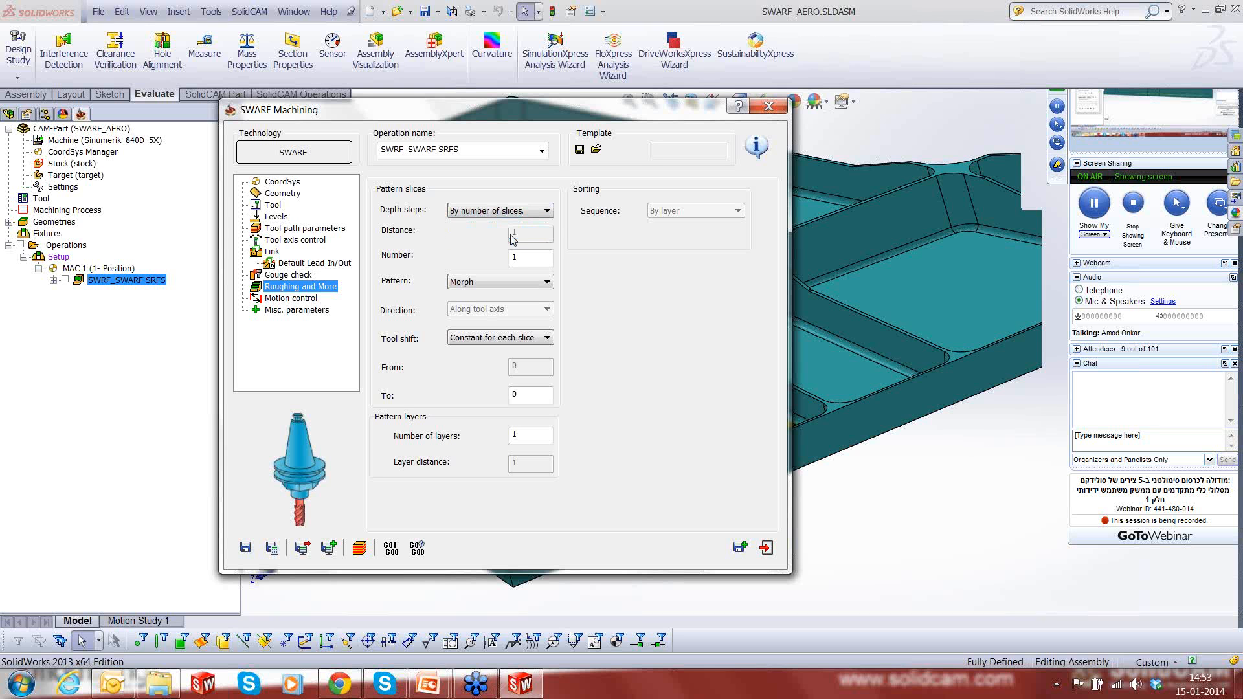
pyautogui.moveTo(525, 256); pyautogui.dragTo(507, 260)
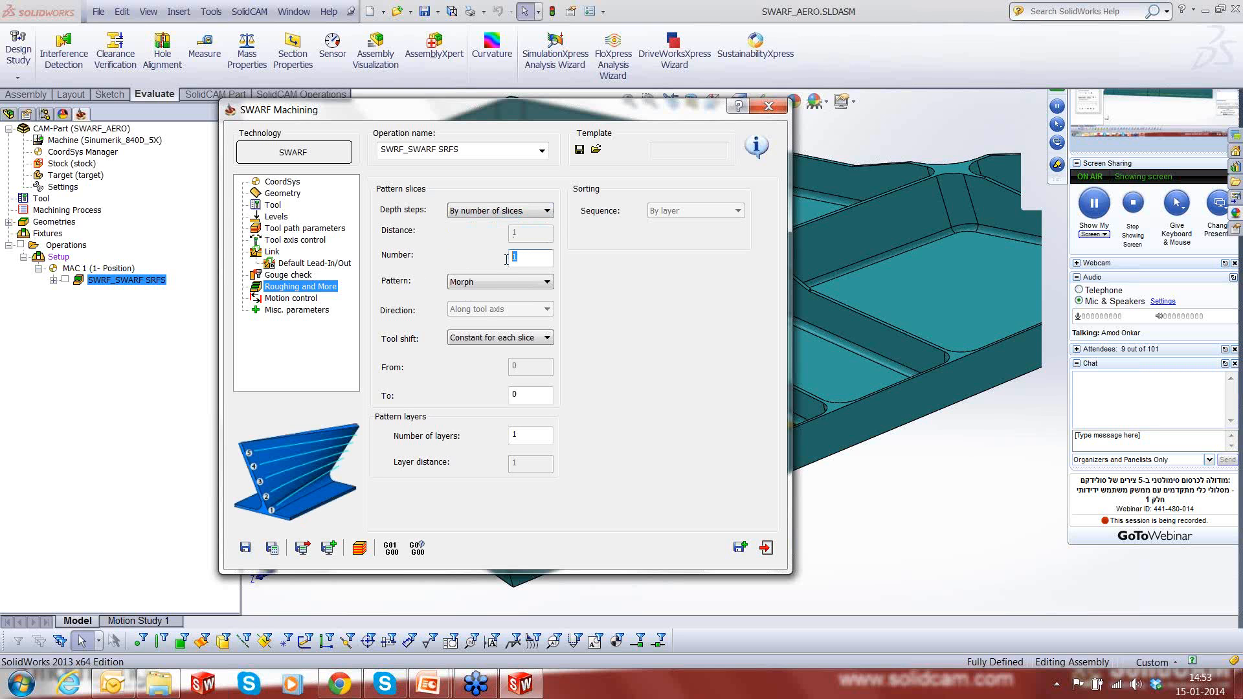
pyautogui.write('10')
# - Set the pattern layers to 3 with a layer distance of 5
pyautogui.moveTo(524, 431); pyautogui.dragTo(510, 435)
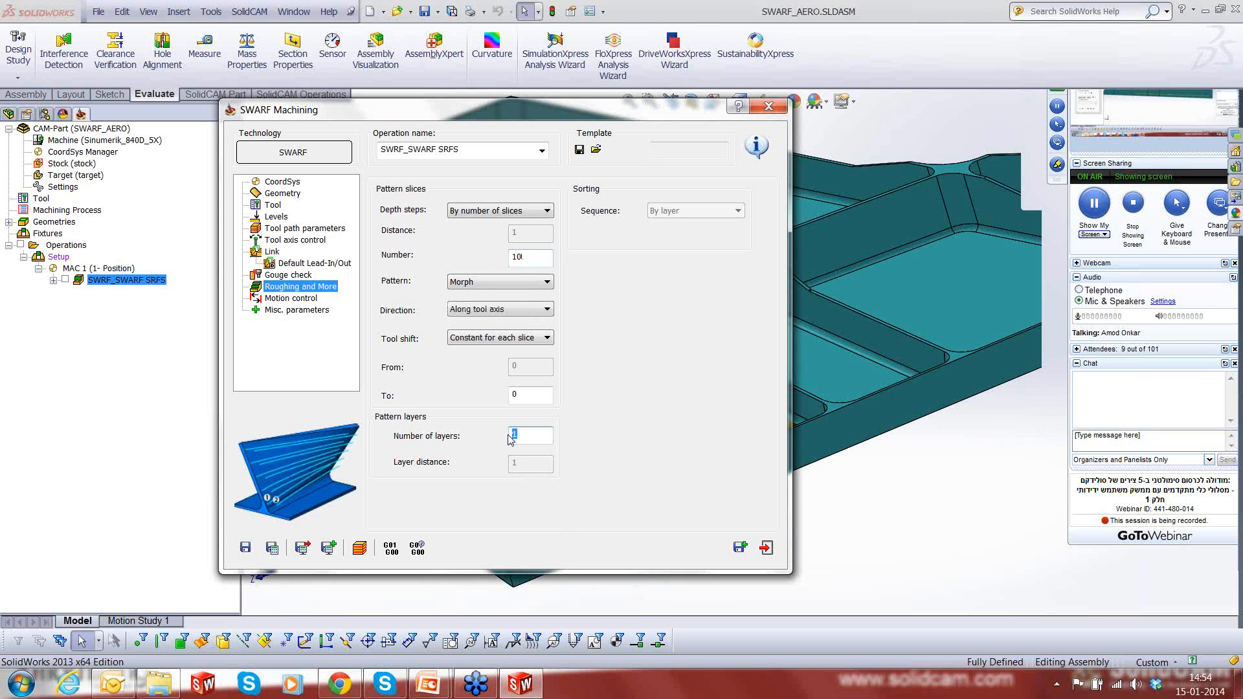
pyautogui.write('3')
pyautogui.moveTo(526, 463); pyautogui.dragTo(501, 466)
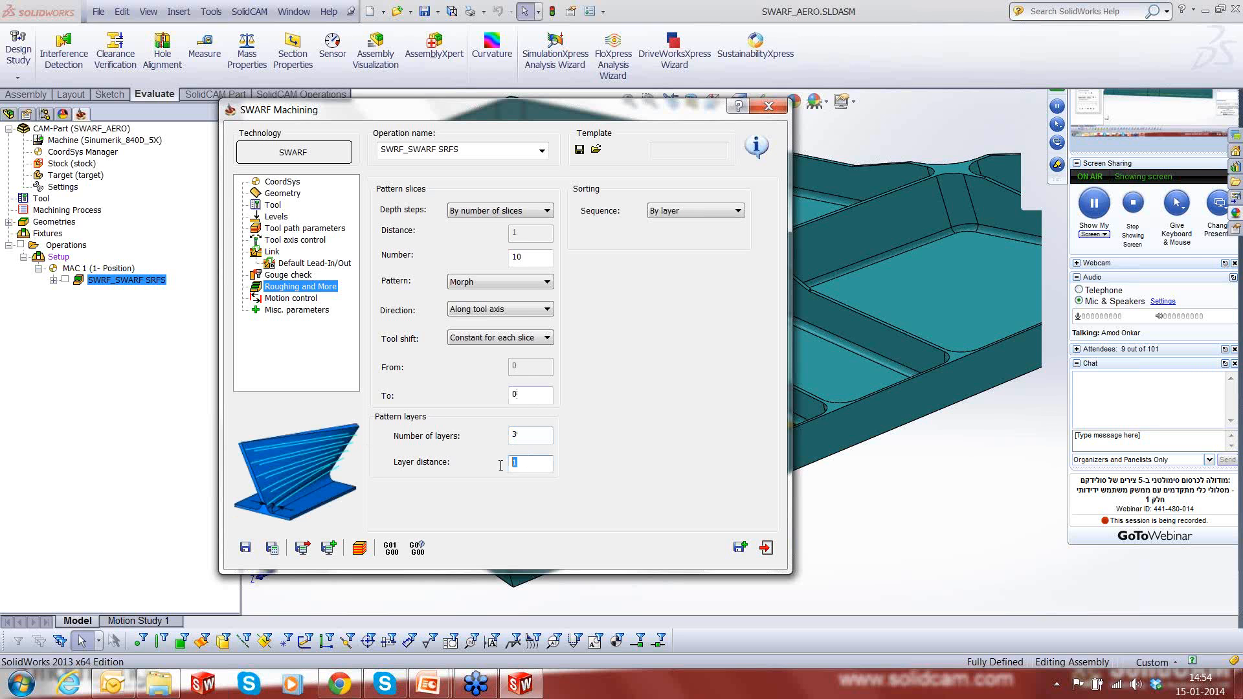
pyautogui.write('5')
# - Save and calculate the SWARF operation, and play its complete toolpath in the Host CAD simulation
pyautogui.moveTo(564, 117); pyautogui.dragTo(266, 163)
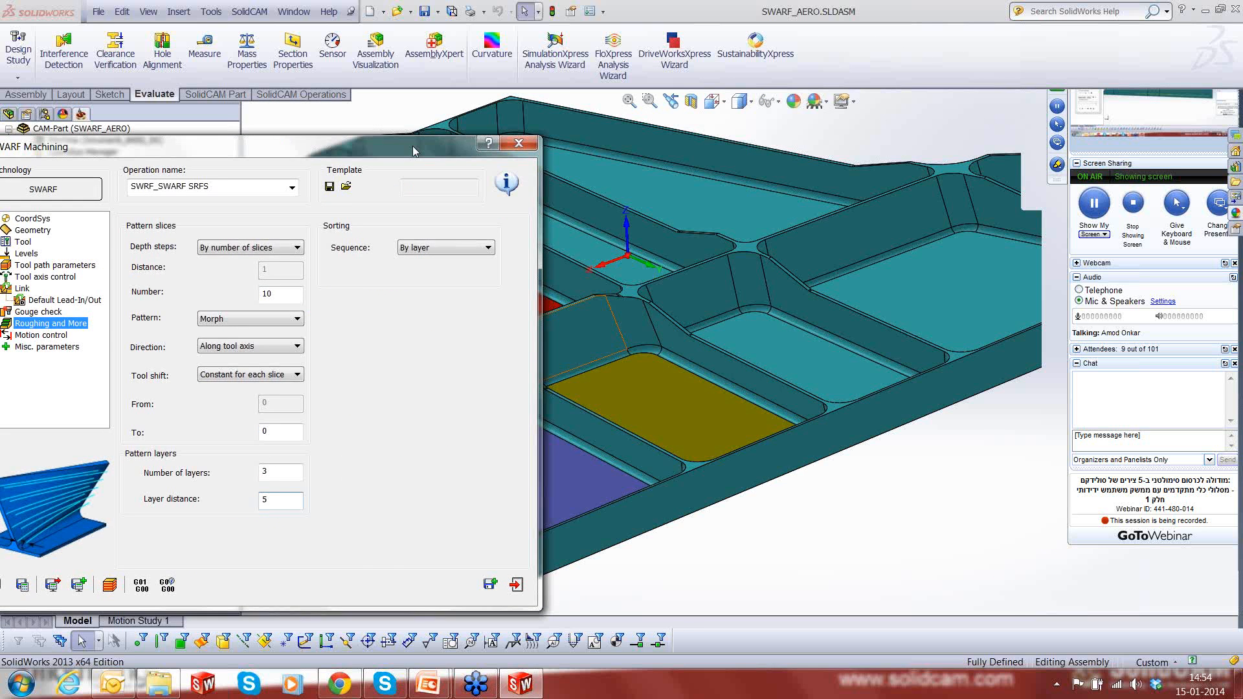
pyautogui.moveTo(413, 146); pyautogui.dragTo(757, 118)
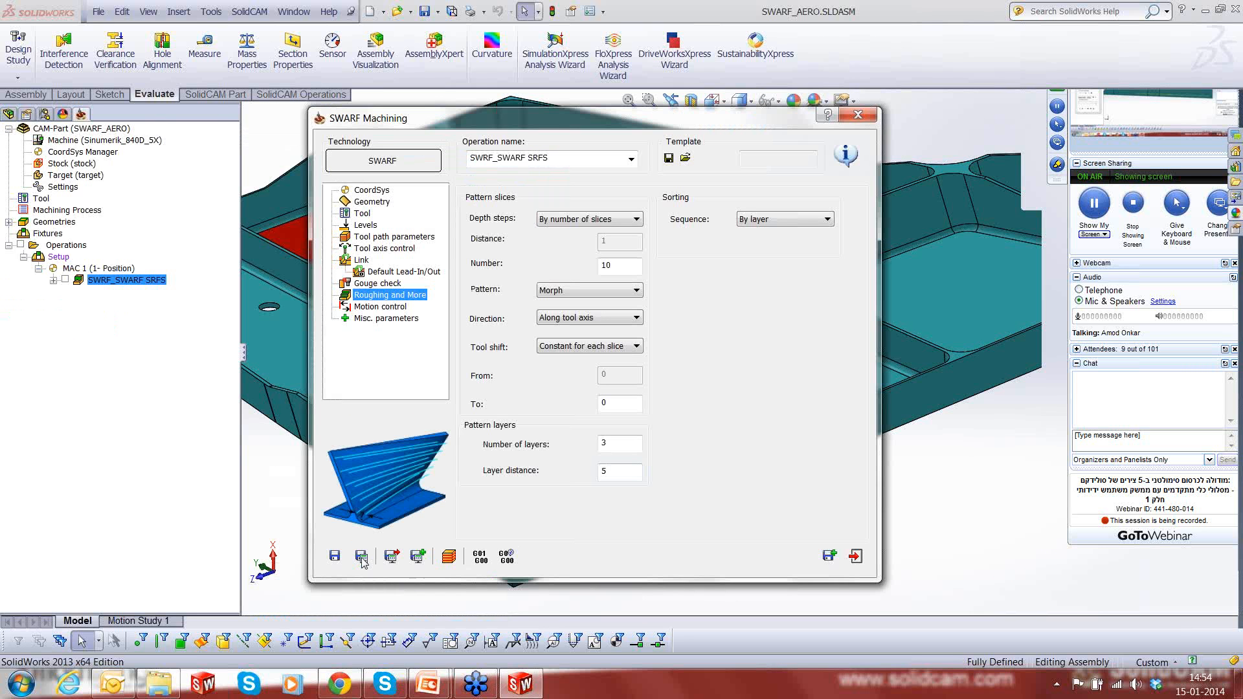
pyautogui.click(361, 558)
pyautogui.click(446, 558)
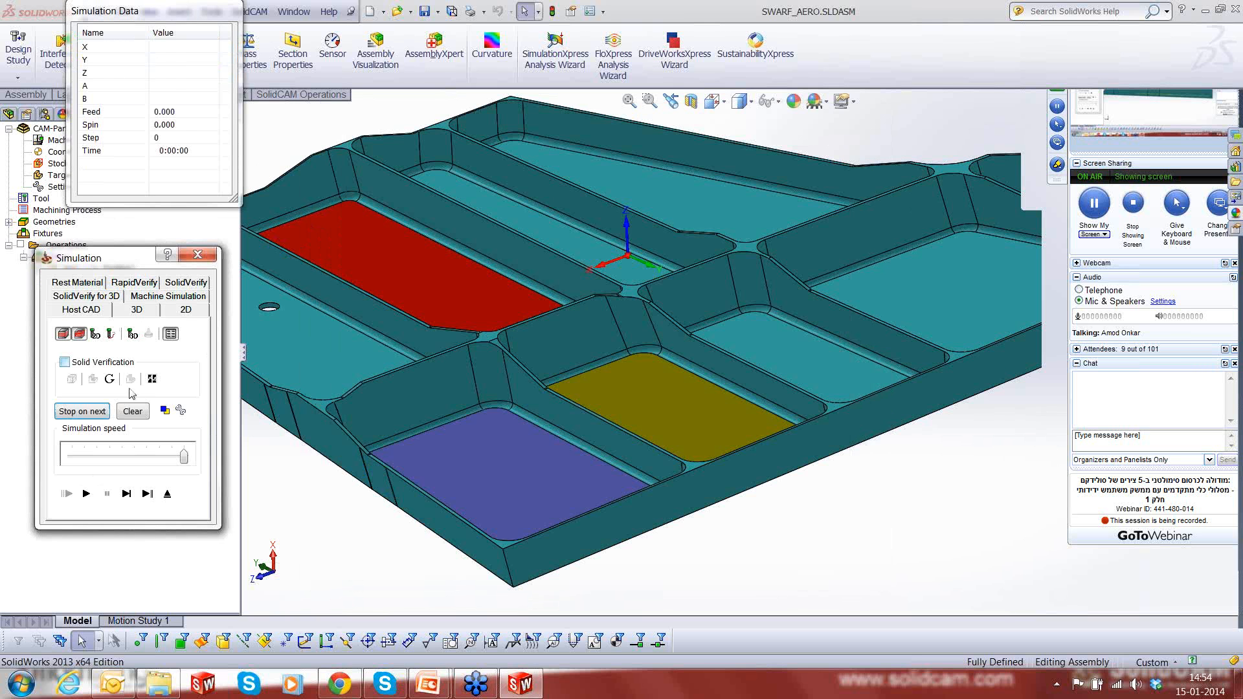
pyautogui.click(90, 496)
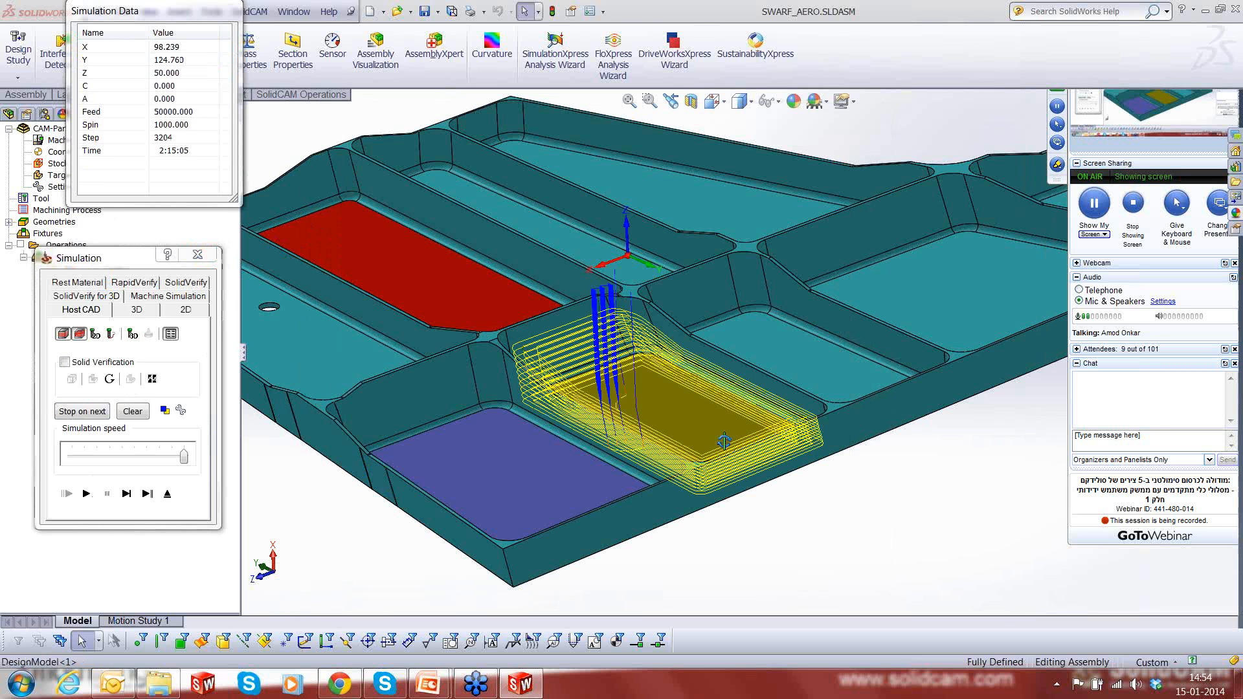
# - Examine the toolpath's slices and layers in the yellow-floored pocket from several angles and from above, and close the simulation and operation
pyautogui.scroll(5, 724, 442)
pyautogui.moveTo(736, 509); pyautogui.dragTo(739, 519, button='middle')
pyautogui.scroll(-1, 770, 403)
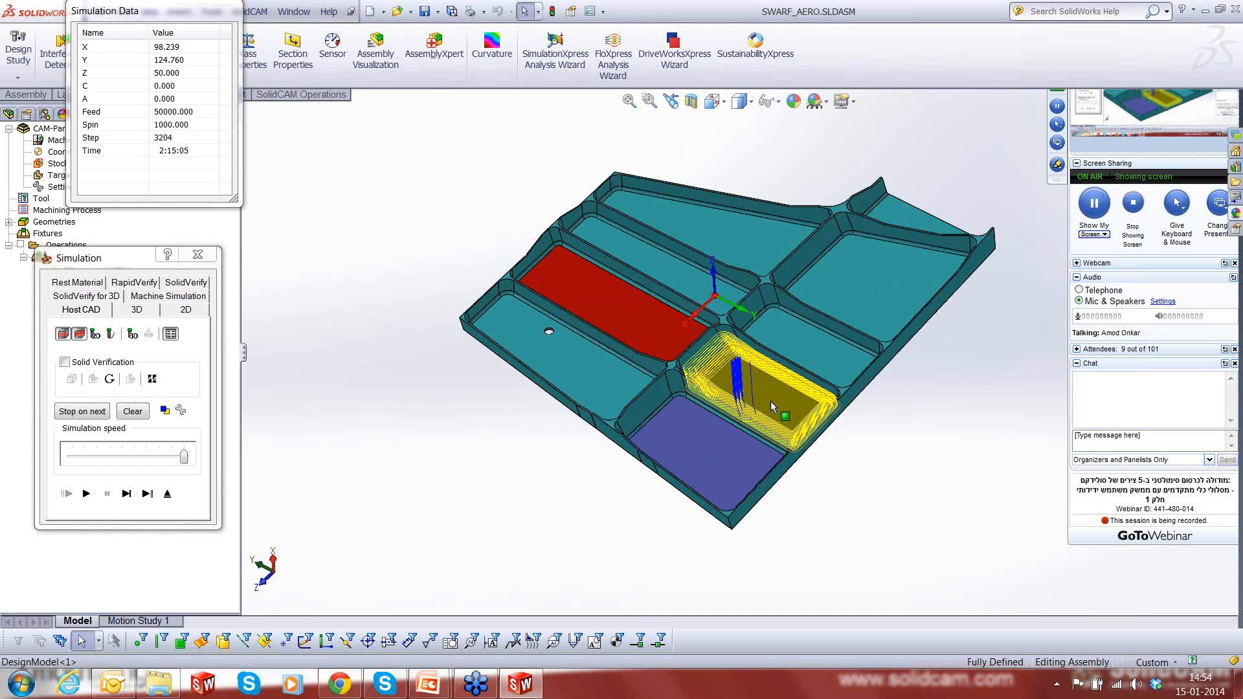
pyautogui.scroll(-5, 771, 401)
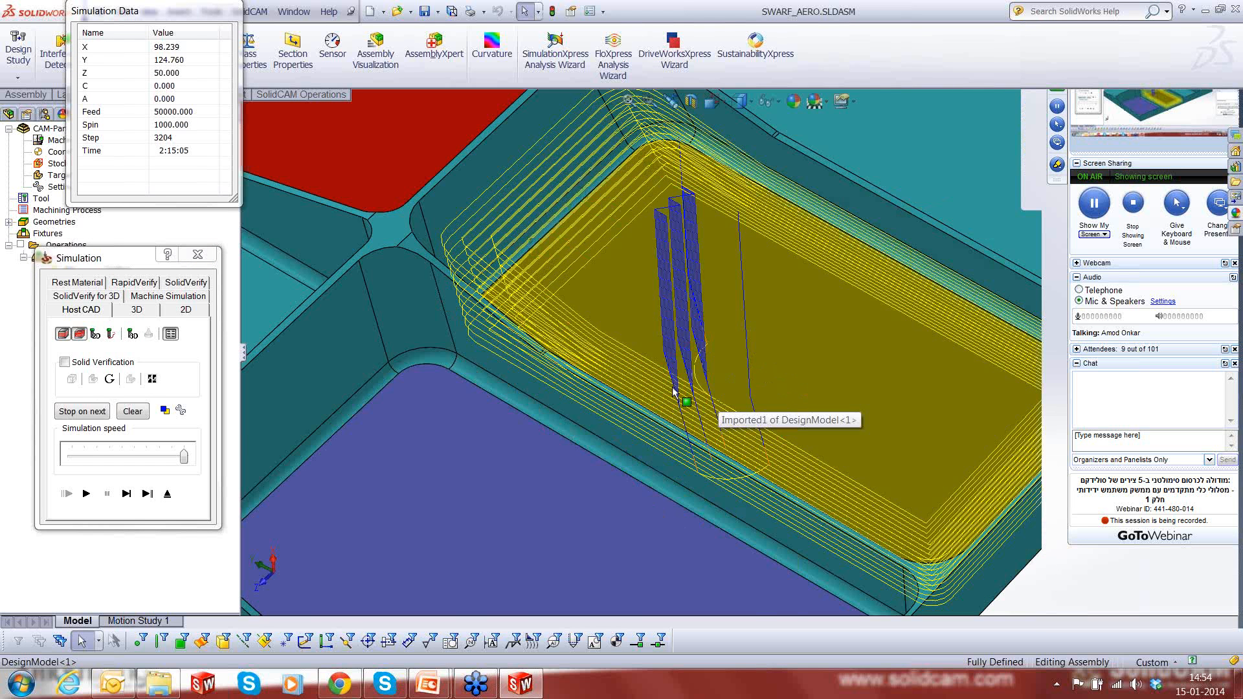
pyautogui.moveTo(673, 389); pyautogui.dragTo(659, 433, button='middle')
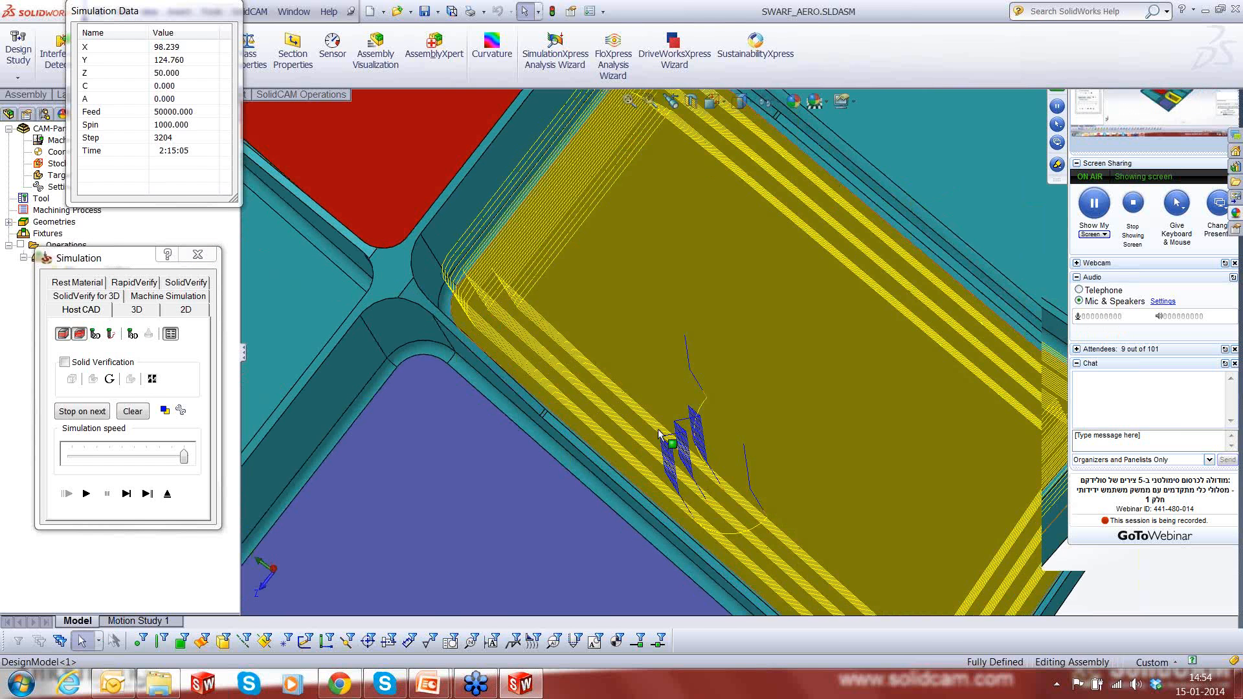
pyautogui.moveTo(756, 402); pyautogui.dragTo(759, 223, button='middle')
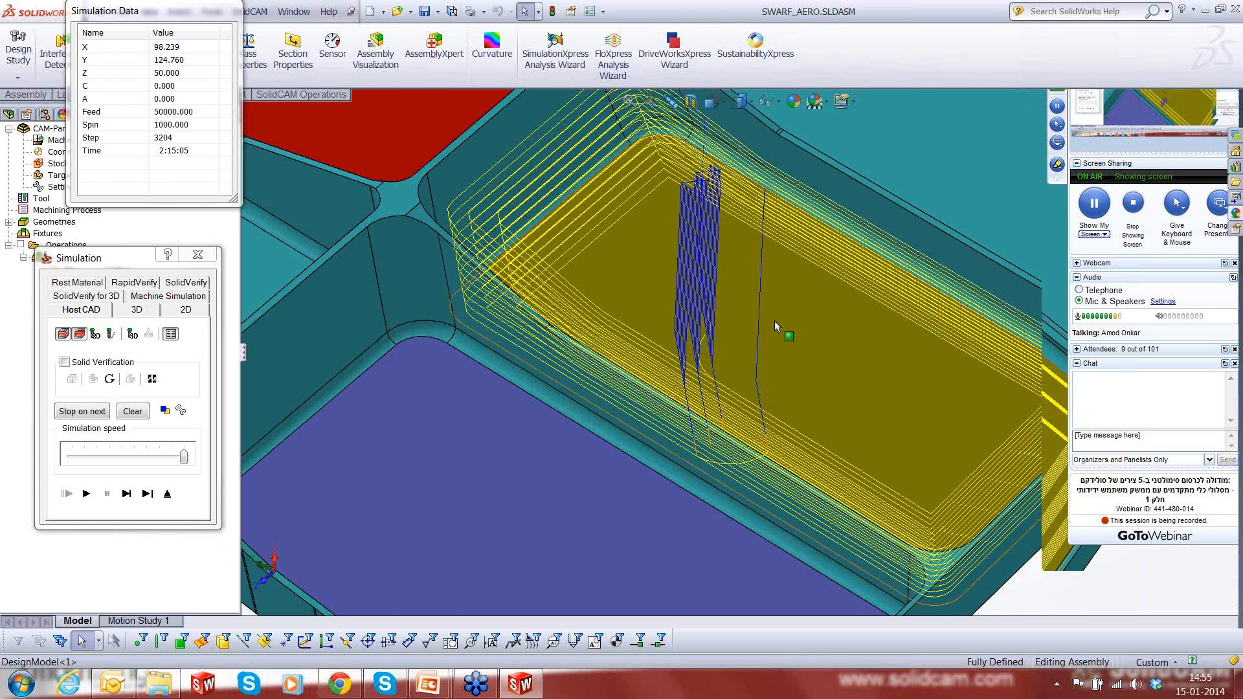
pyautogui.scroll(1, 774, 320)
pyautogui.scroll(4, 774, 321)
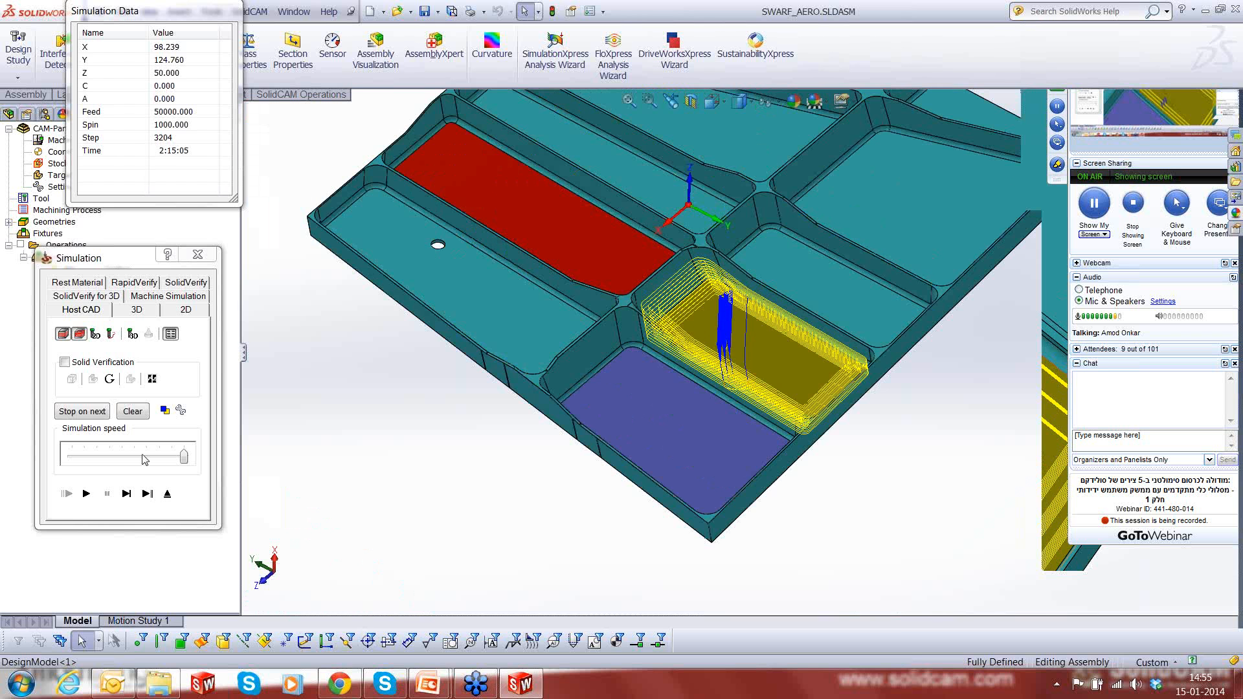
pyautogui.click(167, 494)
pyautogui.click(854, 558)
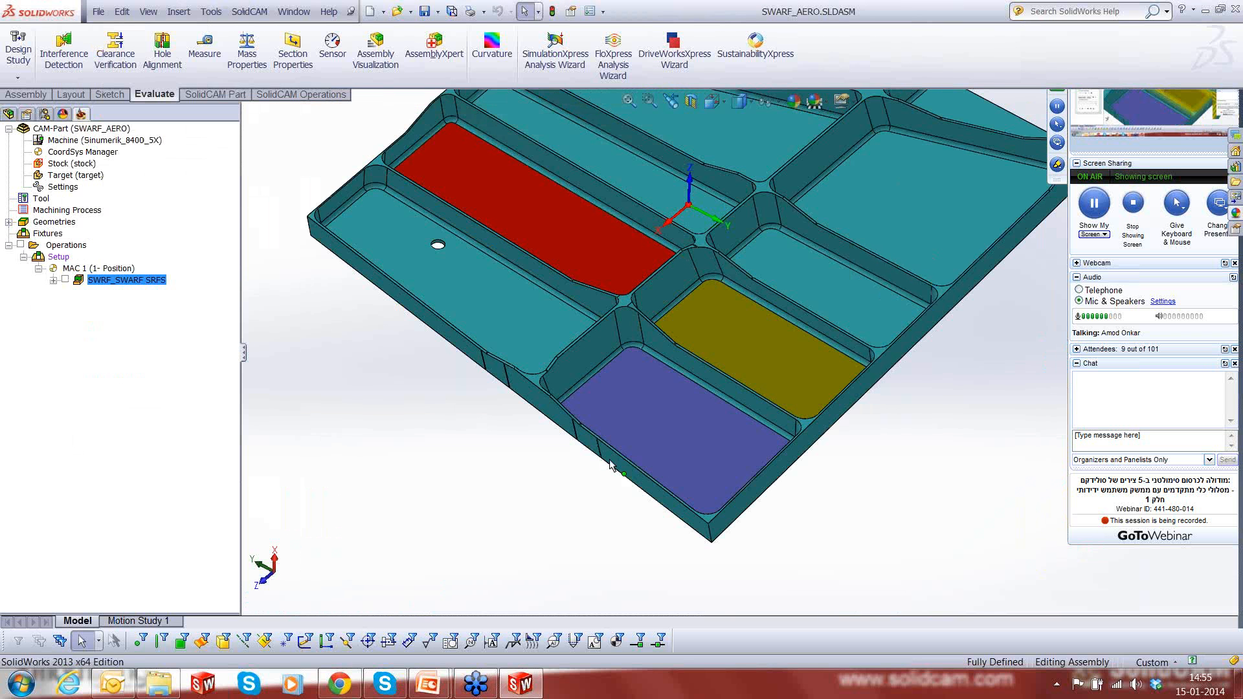
# - Add a new SWARF Machining operation after SWRF_SWARF SRFS for the purple-floored pocket
pyautogui.scroll(-1, 659, 414)
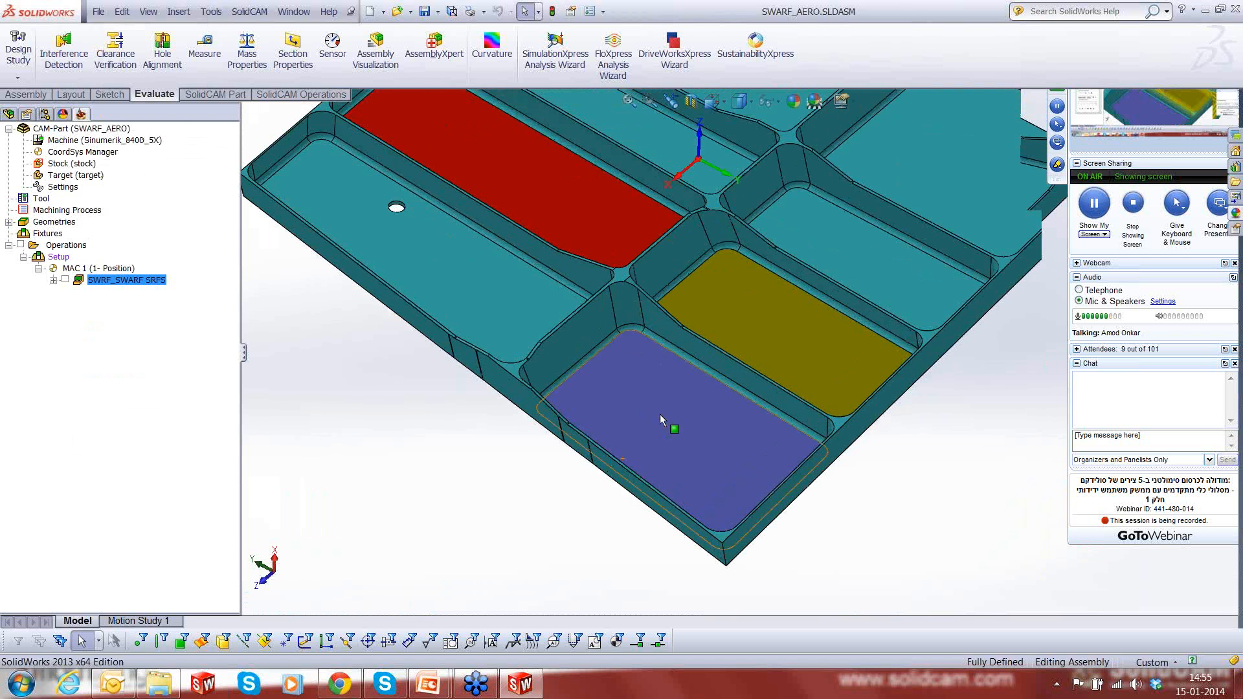
pyautogui.moveTo(659, 414); pyautogui.dragTo(674, 350, button='middle')
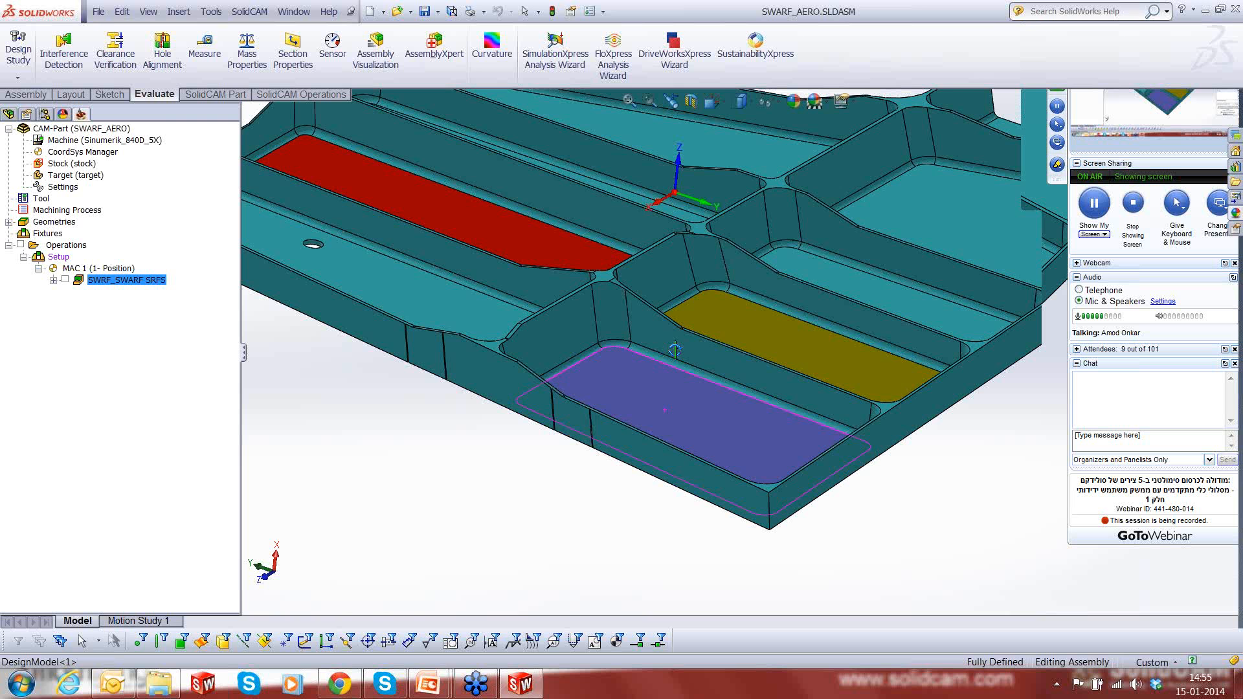
pyautogui.rightClick(118, 279)
pyautogui.moveTo(259, 59)
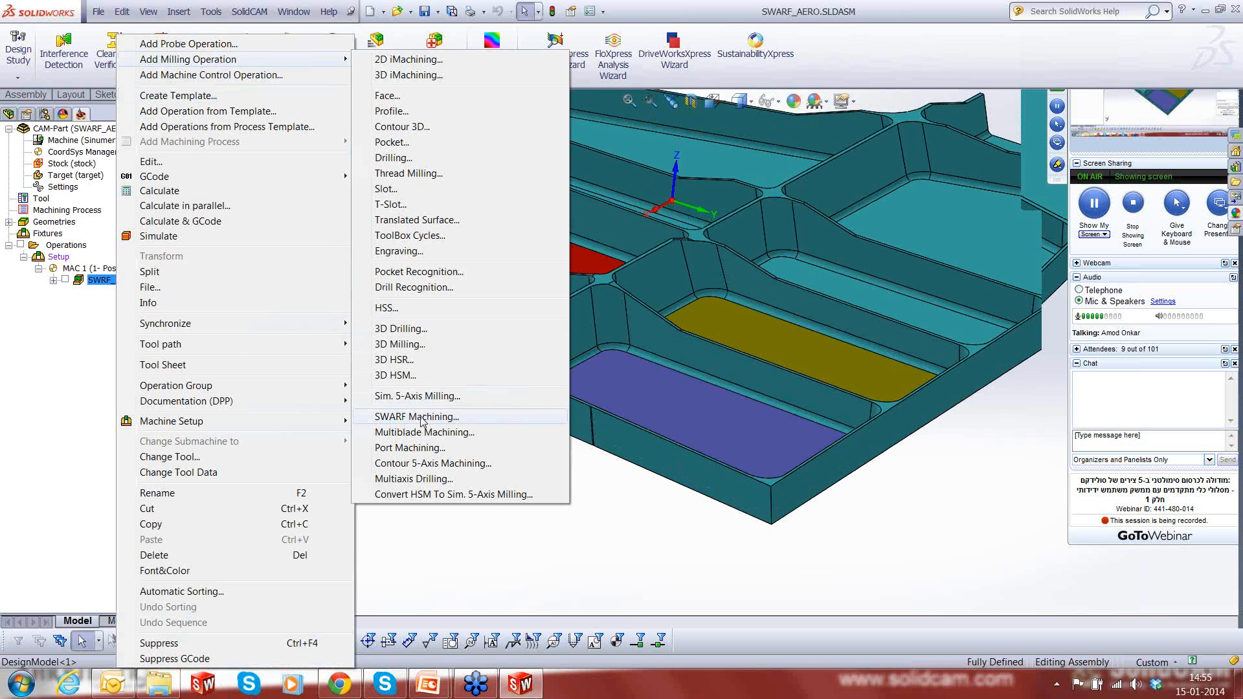
pyautogui.click(423, 422)
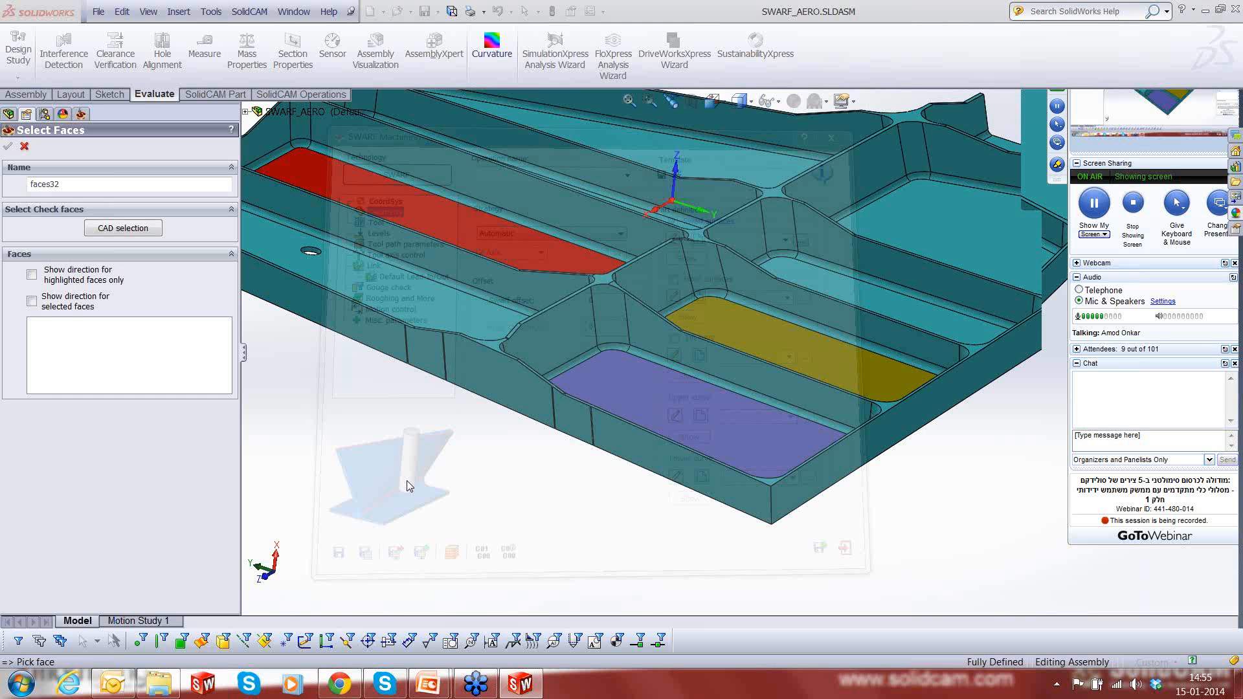
# - Select the purple pocket's wall faces from the side shared with the yellow floor, around the corners to the start of the outer wall
pyautogui.click(600, 324)
pyautogui.click(648, 366)
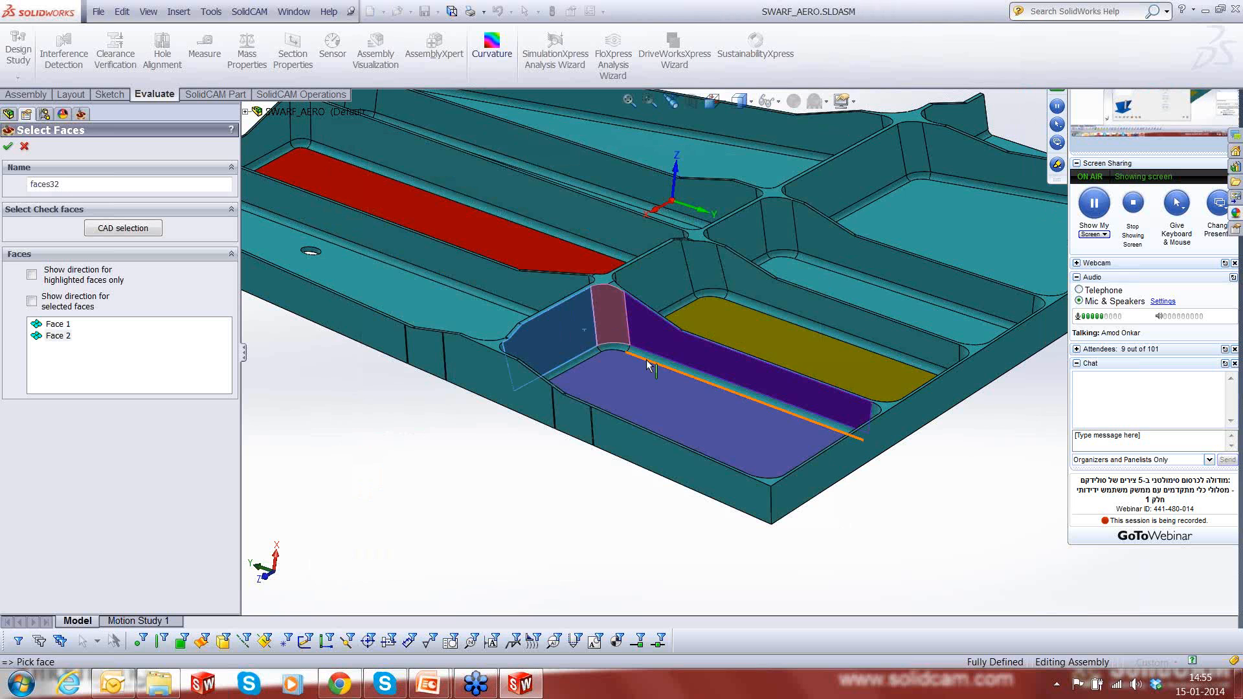
pyautogui.click(640, 375)
pyautogui.moveTo(640, 376); pyautogui.dragTo(493, 387, button='middle')
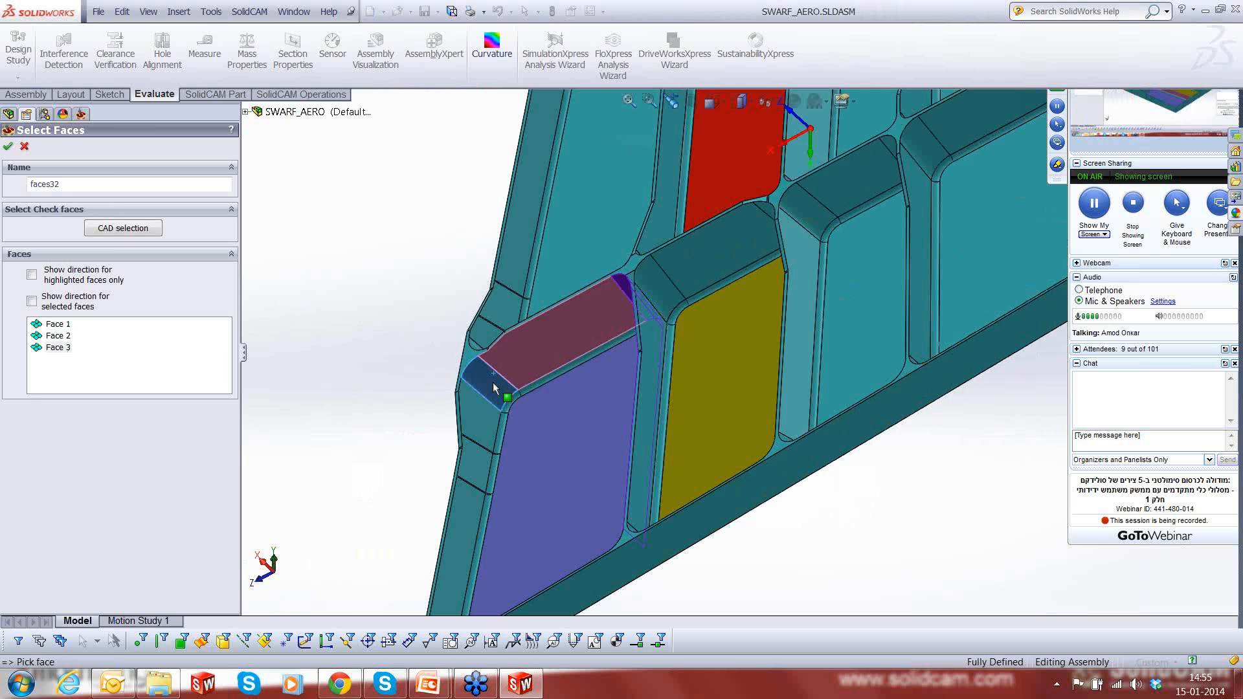
pyautogui.click(481, 426)
# - Add the outer wall's consecutive faces to the selection, including the narrow strips between its larger faces
pyautogui.scroll(-5, 473, 467)
pyautogui.scroll(-5, 616, 356)
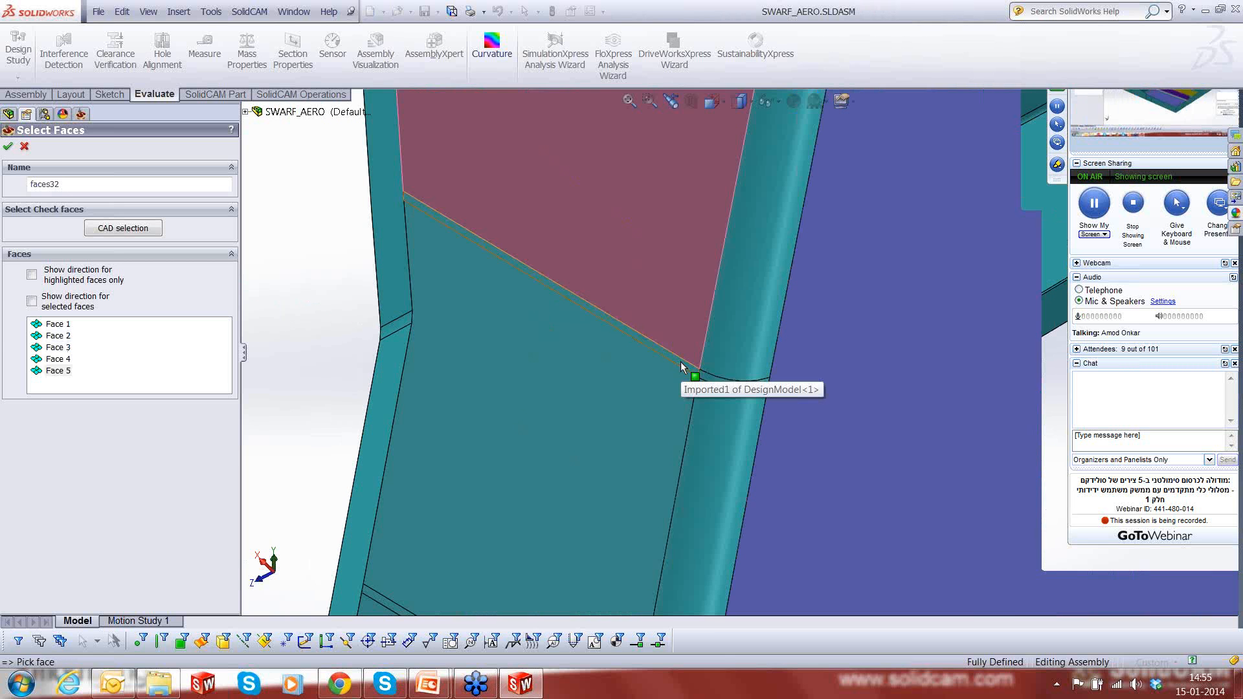
pyautogui.click(680, 361)
pyautogui.click(670, 391)
pyautogui.scroll(5, 608, 473)
pyautogui.scroll(-5, 677, 456)
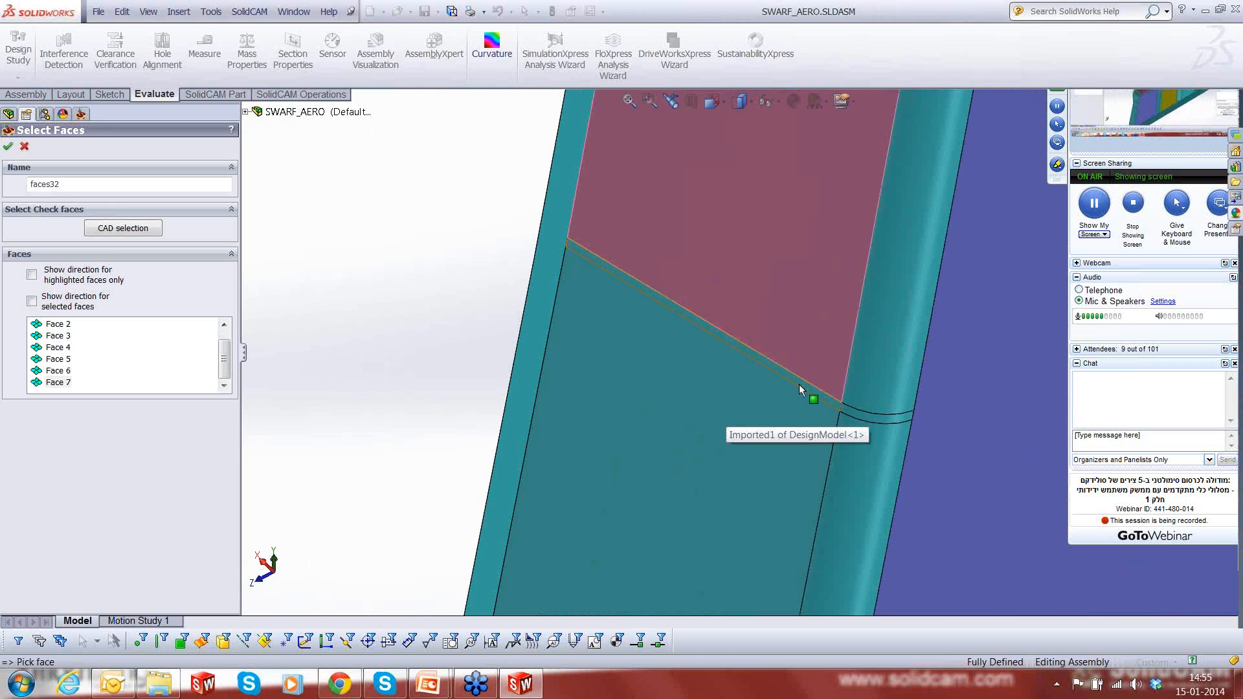
pyautogui.click(799, 384)
pyautogui.click(760, 469)
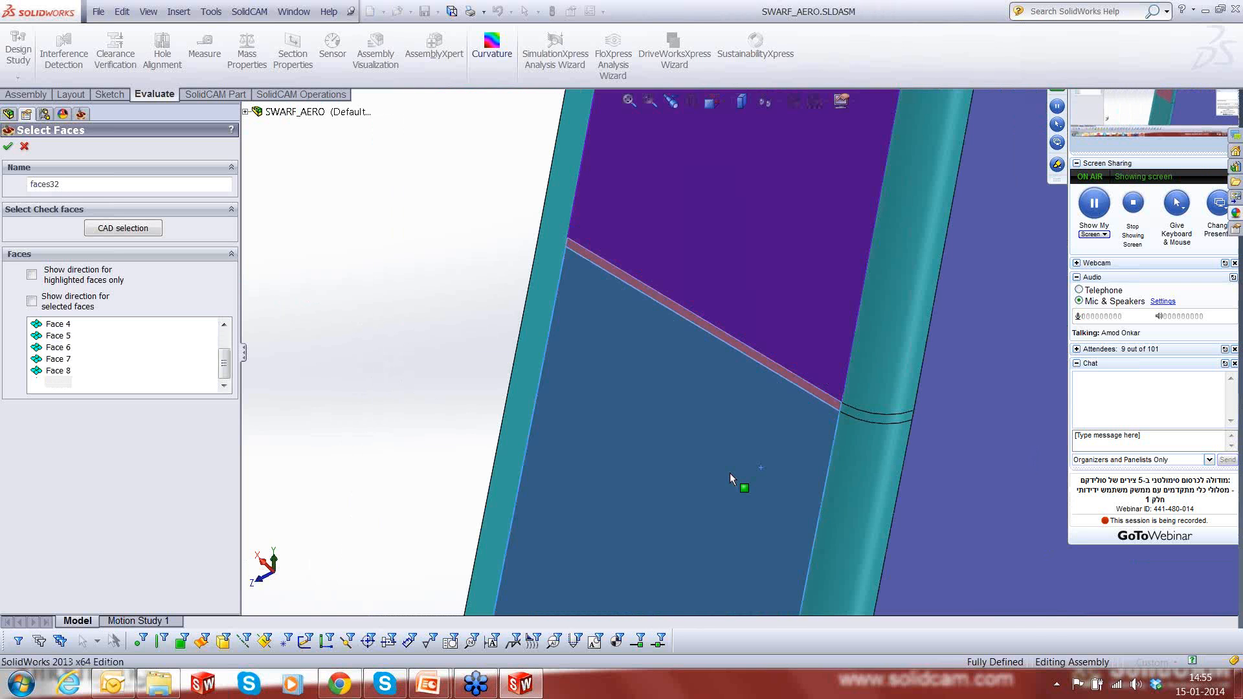
# - Add the purple pocket's remaining wall and corner faces to the swarf surfaces selection and accept it
pyautogui.scroll(5, 728, 473)
pyautogui.scroll(5, 728, 471)
pyautogui.moveTo(739, 467); pyautogui.dragTo(778, 391, button='middle')
pyautogui.scroll(-5, 778, 391)
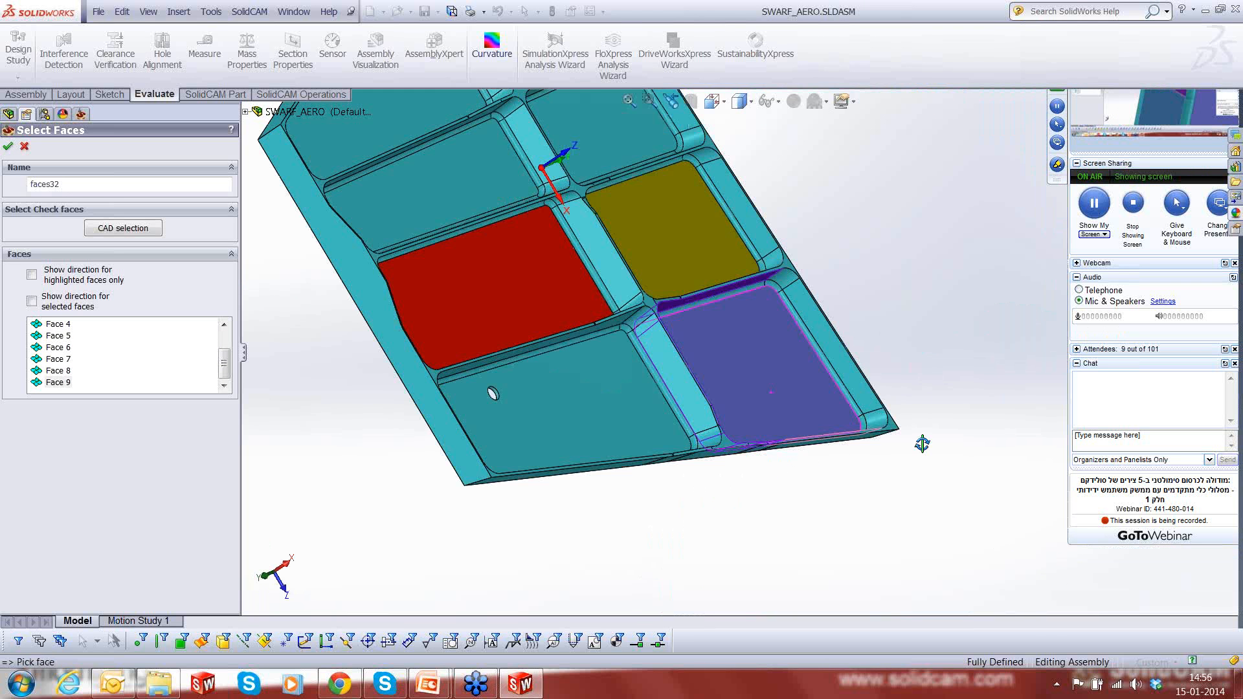
pyautogui.click(848, 366)
pyautogui.scroll(5, 792, 422)
pyautogui.click(734, 297)
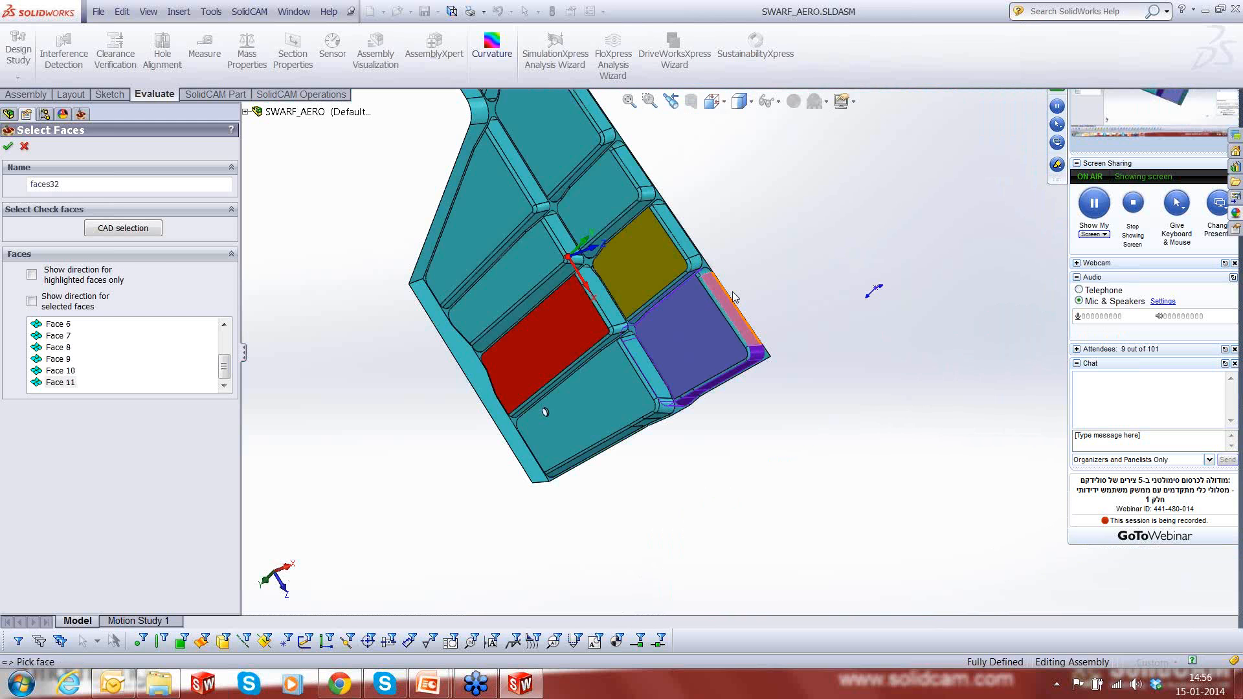
pyautogui.scroll(-4, 710, 223)
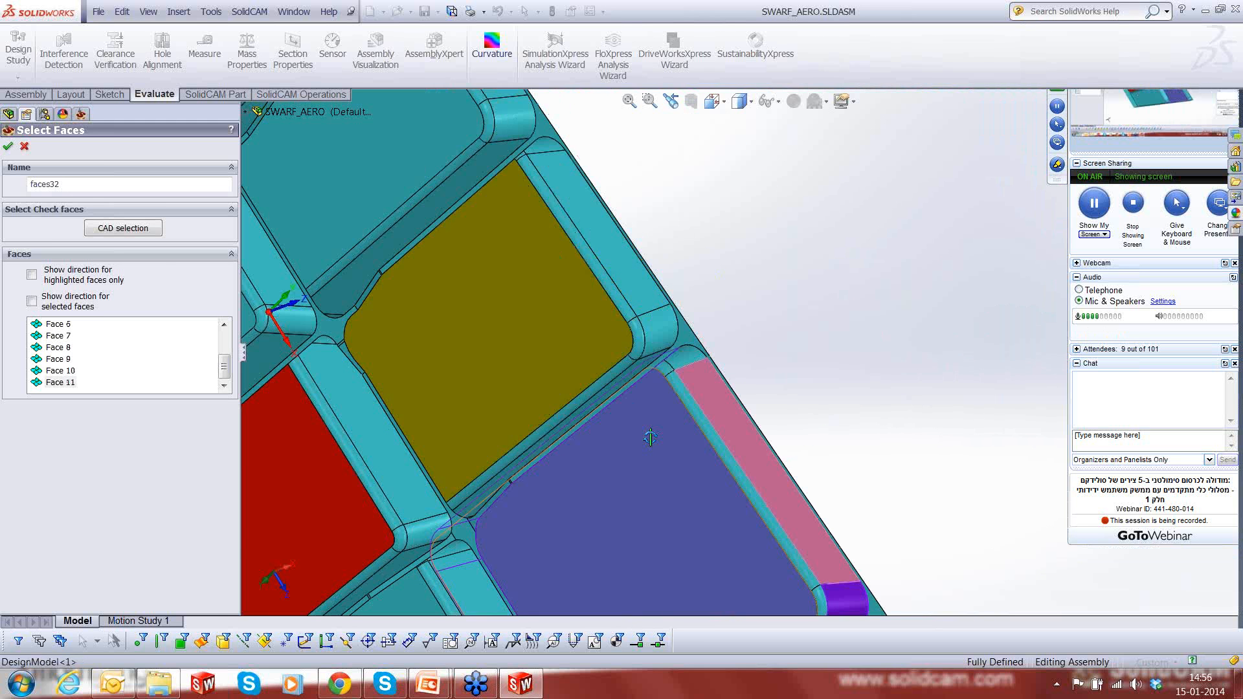
pyautogui.moveTo(650, 438); pyautogui.dragTo(698, 365, button='middle')
pyautogui.click(699, 366)
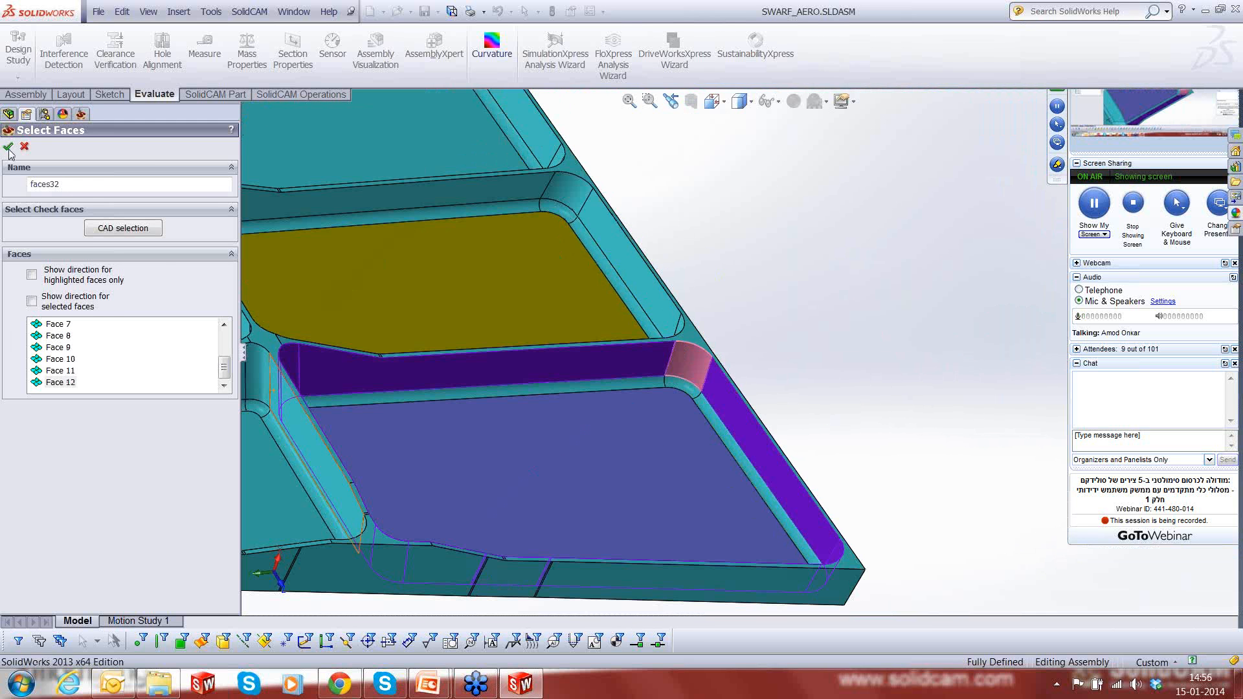
pyautogui.click(8, 148)
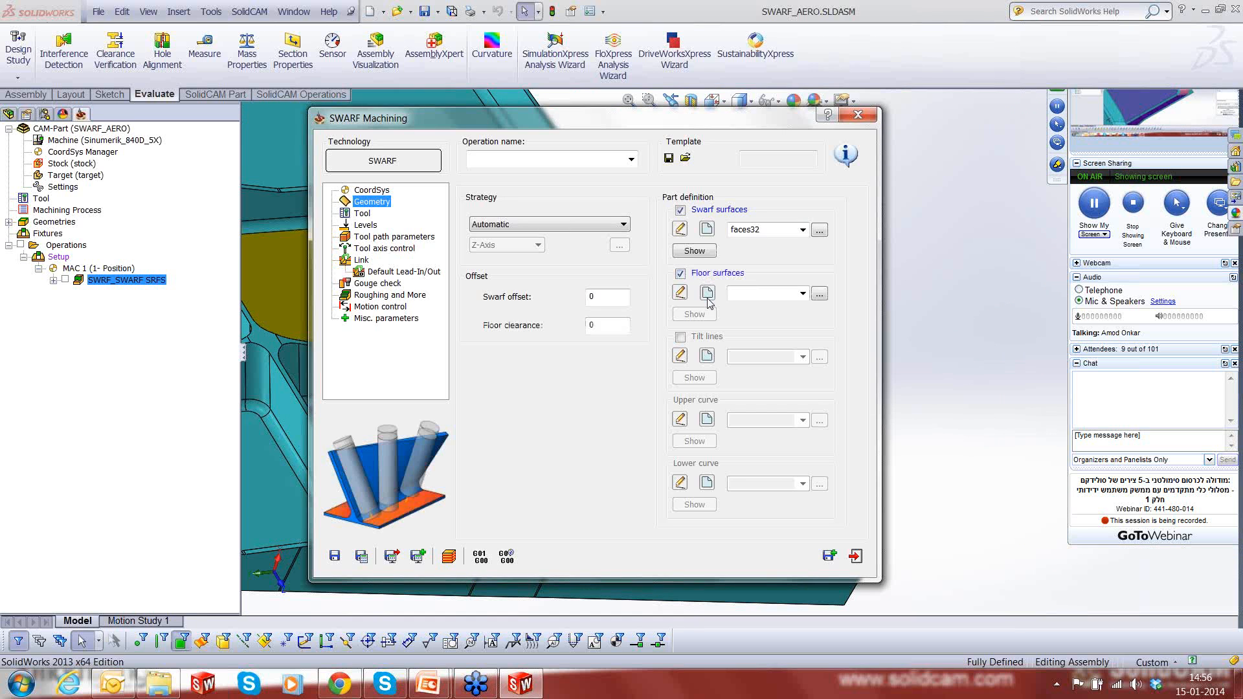
# - Start a new floor surfaces selection with the purple floor and the fillets along one side and around its adjoining corner
pyautogui.click(707, 292)
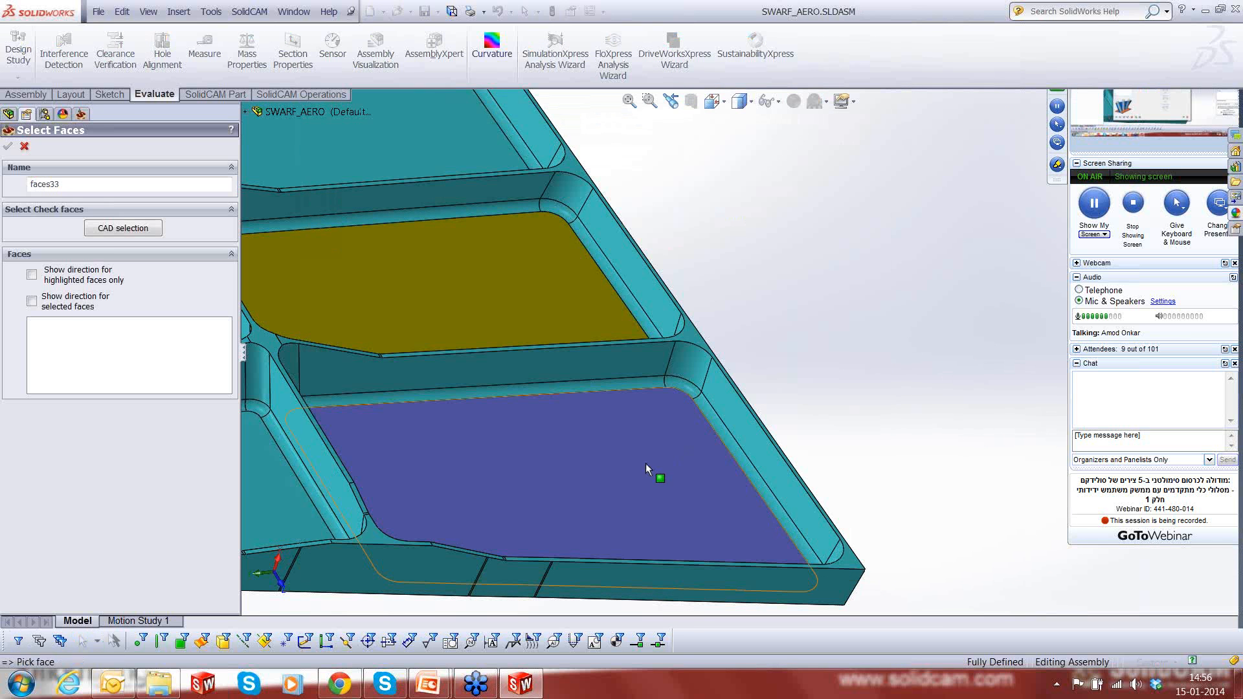
pyautogui.click(642, 465)
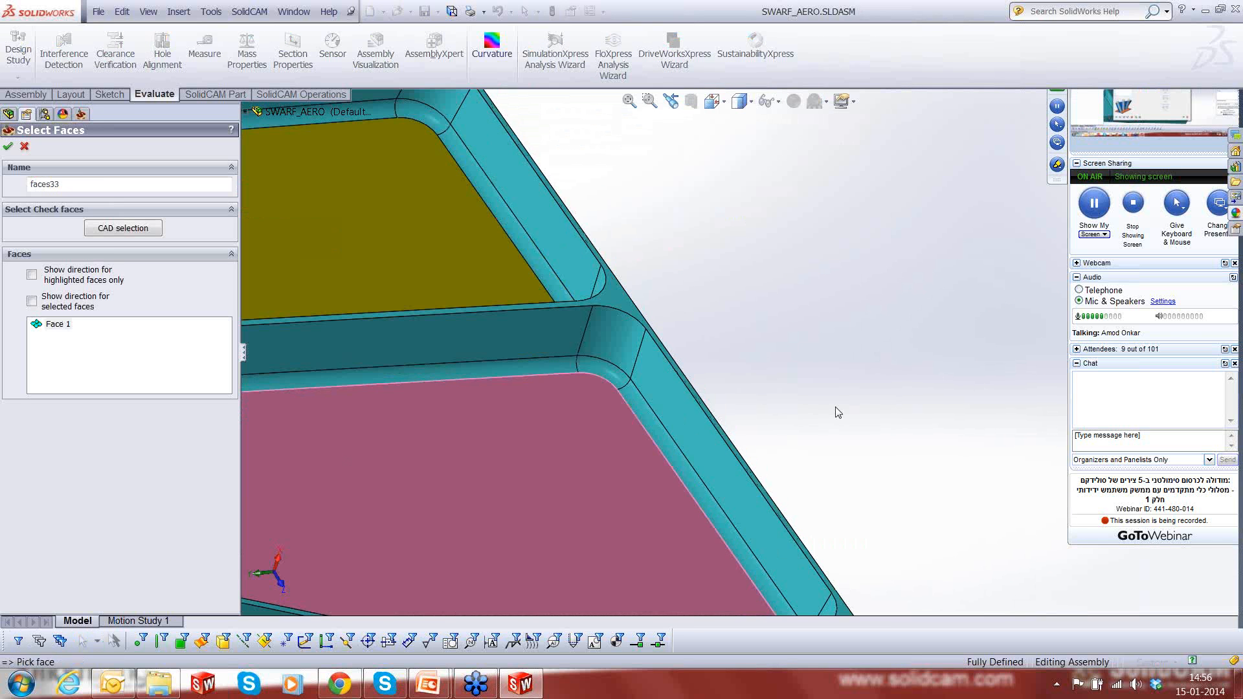
pyautogui.click(623, 388)
pyautogui.click(615, 376)
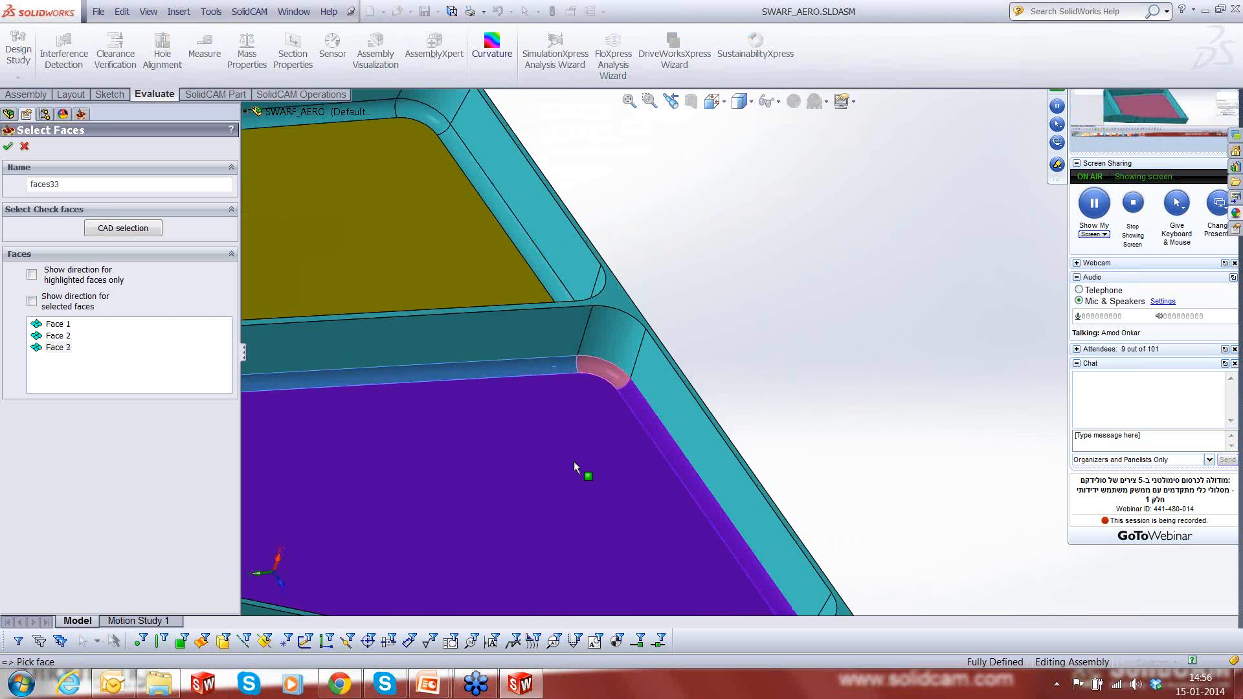
# - Add the floor fillets from the side shared with the yellow pocket, around the corner and along the adjoining wall
pyautogui.scroll(4, 574, 461)
pyautogui.scroll(4, 574, 462)
pyautogui.moveTo(594, 403); pyautogui.dragTo(616, 339, button='middle')
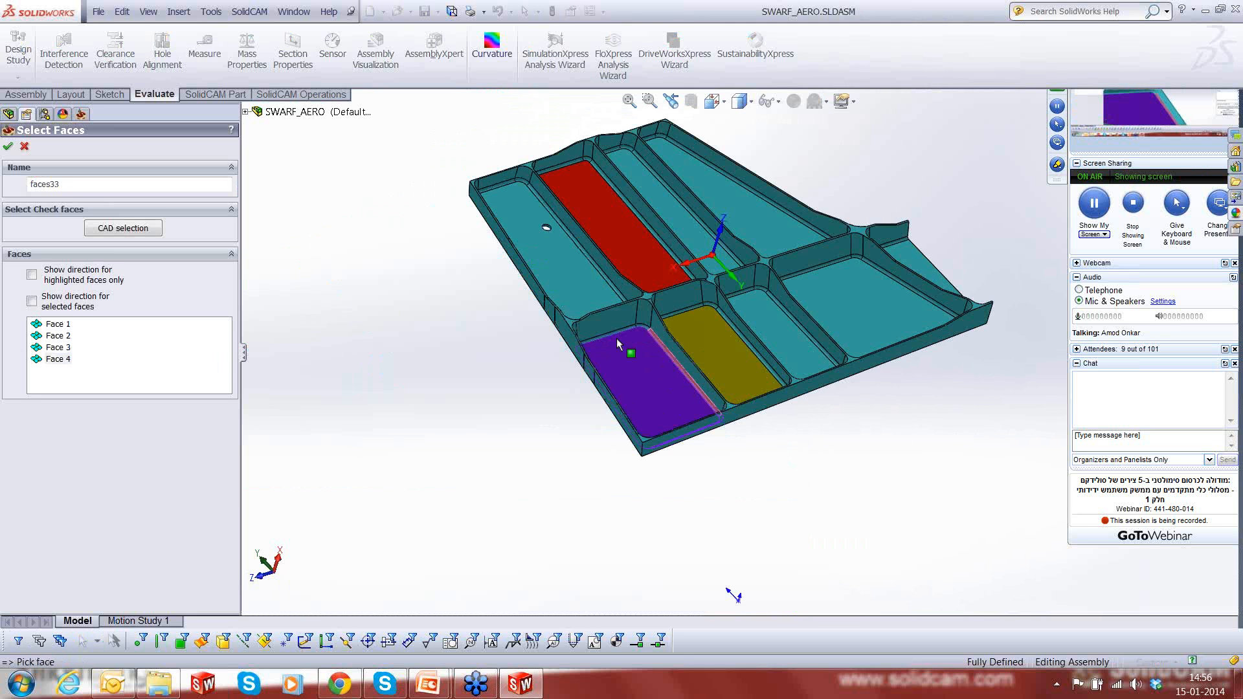
pyautogui.scroll(-6, 616, 337)
pyautogui.click(681, 337)
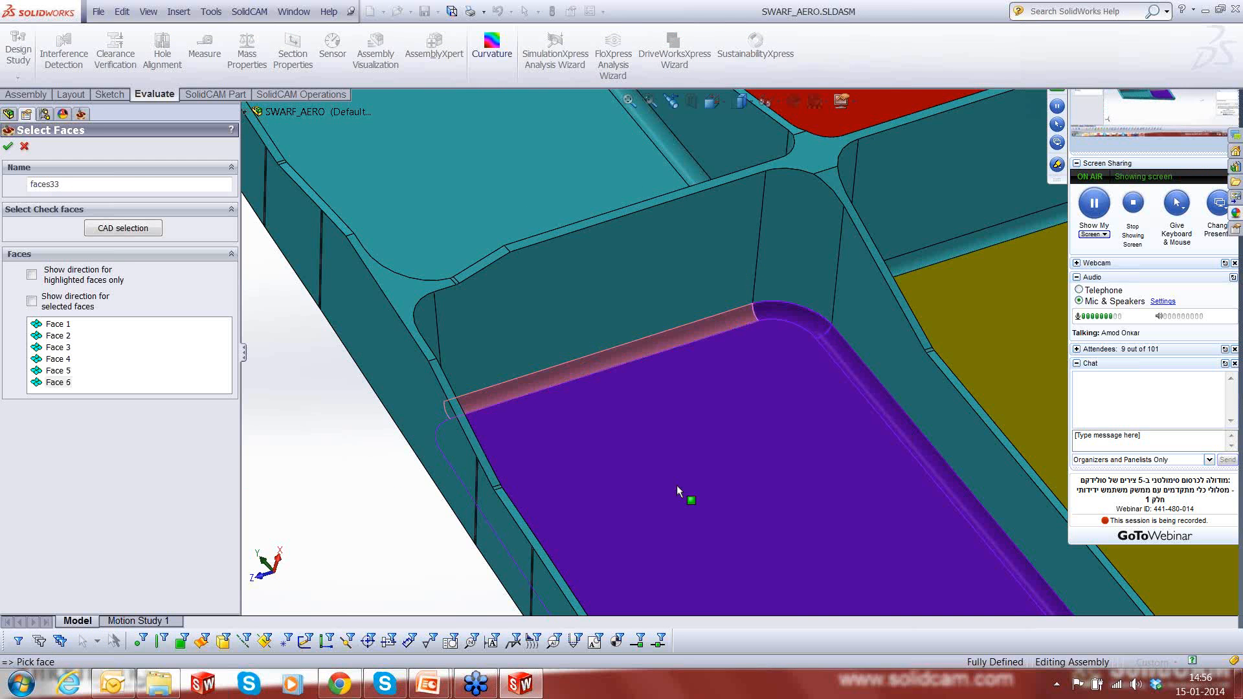
# - Add the consecutive fillet faces along the base of the outer wall, including the narrow strips between the longer ones
pyautogui.scroll(2, 677, 484)
pyautogui.moveTo(677, 486); pyautogui.dragTo(688, 460, button='middle')
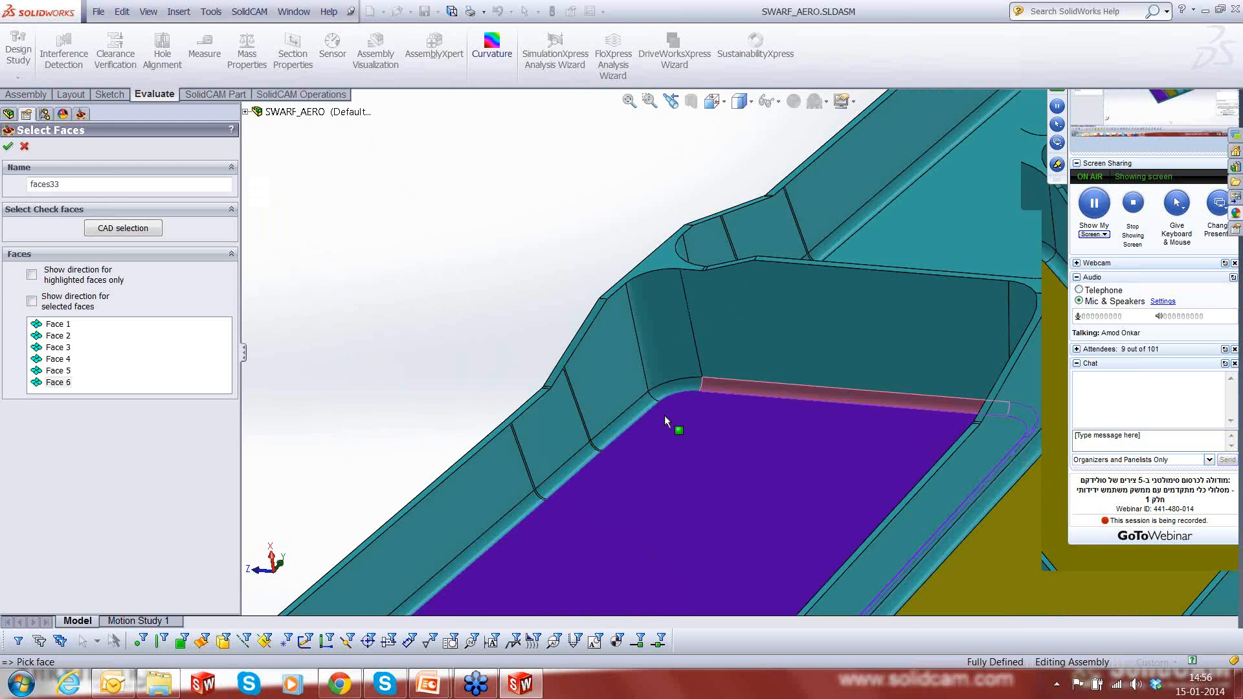
pyautogui.scroll(-5, 664, 414)
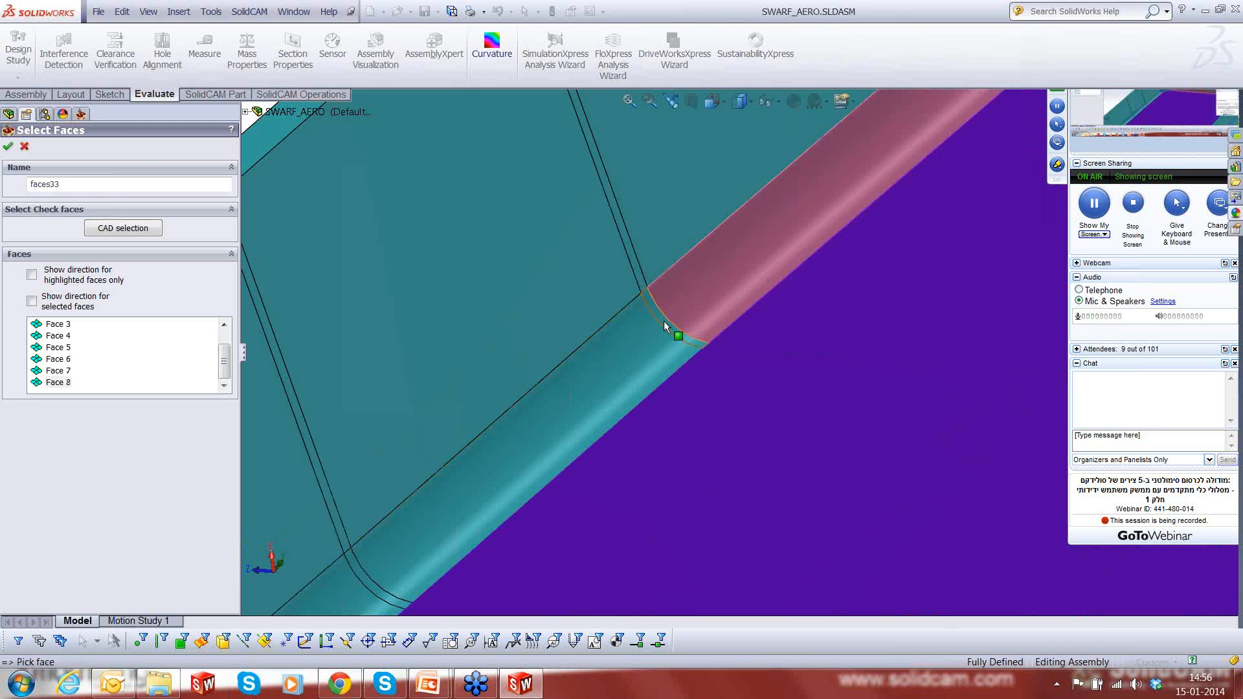
pyautogui.click(663, 320)
pyautogui.scroll(3, 414, 548)
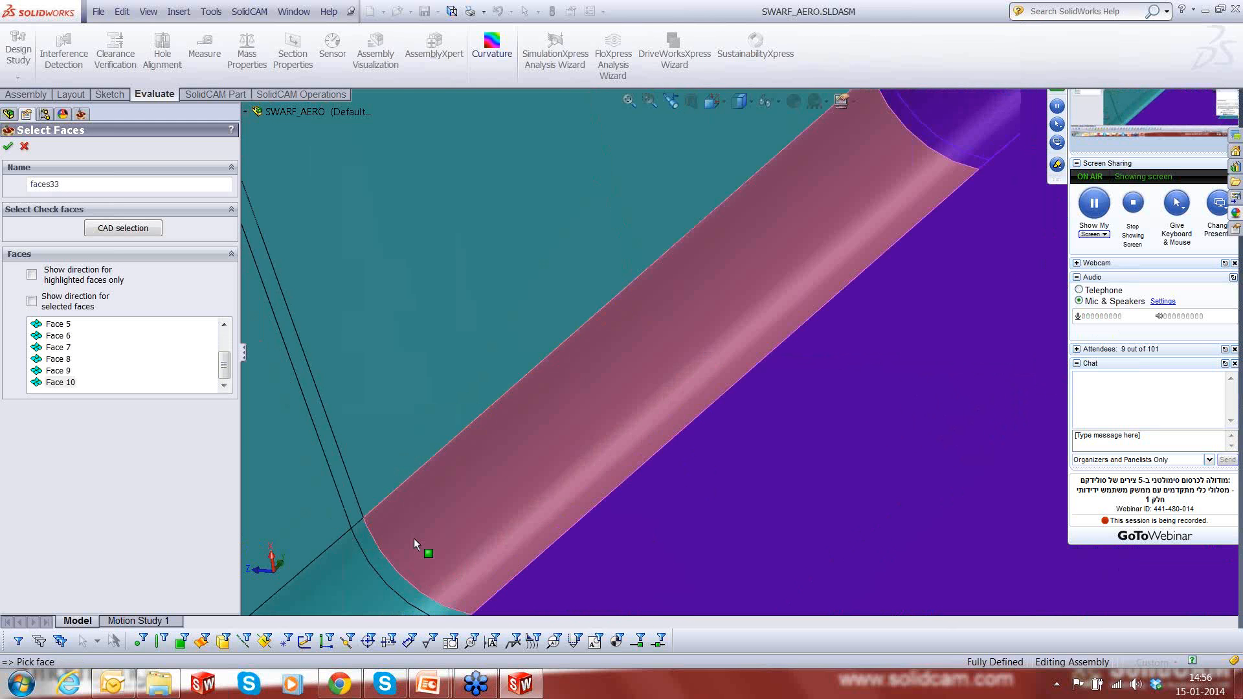
pyautogui.click(520, 515)
pyautogui.scroll(3, 517, 517)
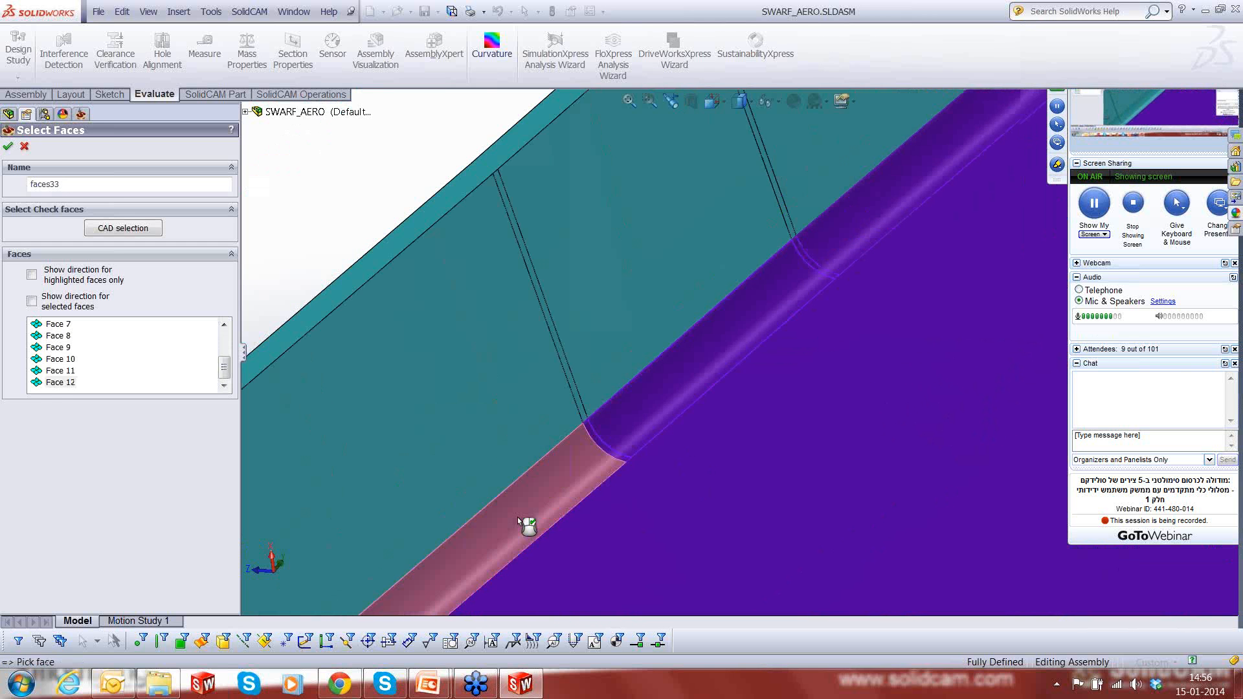
pyautogui.click(518, 517)
# - Add the last corner fillet at the end of the outer wall, check the fillet loop, and accept the floor surfaces selection
pyautogui.moveTo(518, 517); pyautogui.dragTo(628, 444, button='middle')
pyautogui.scroll(3, 693, 466)
pyautogui.scroll(-4, 628, 444)
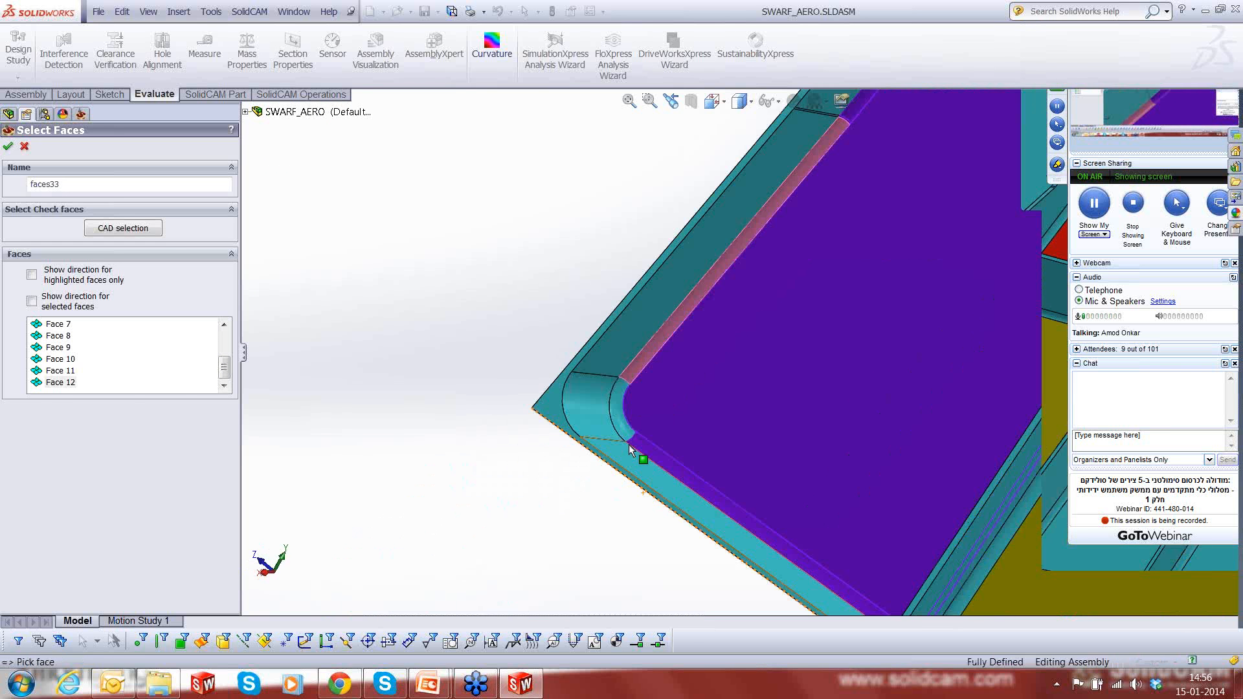
pyautogui.click(620, 422)
pyautogui.scroll(3, 767, 444)
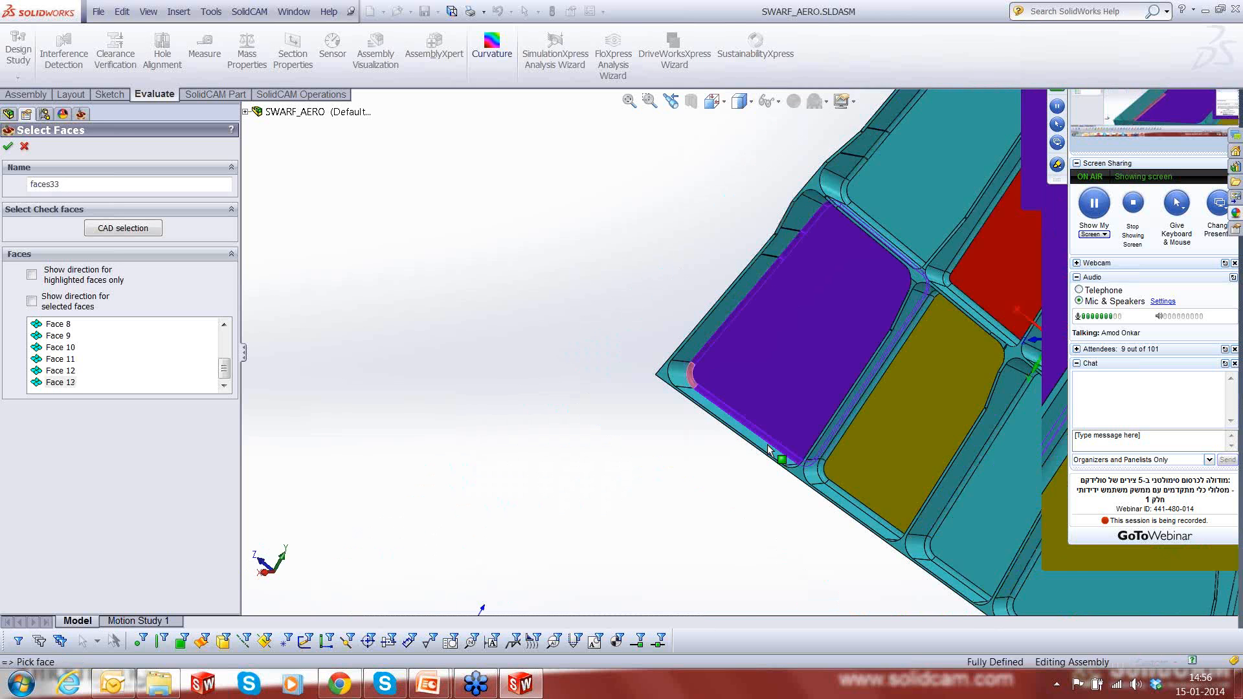
pyautogui.moveTo(767, 444); pyautogui.dragTo(883, 203, button='middle')
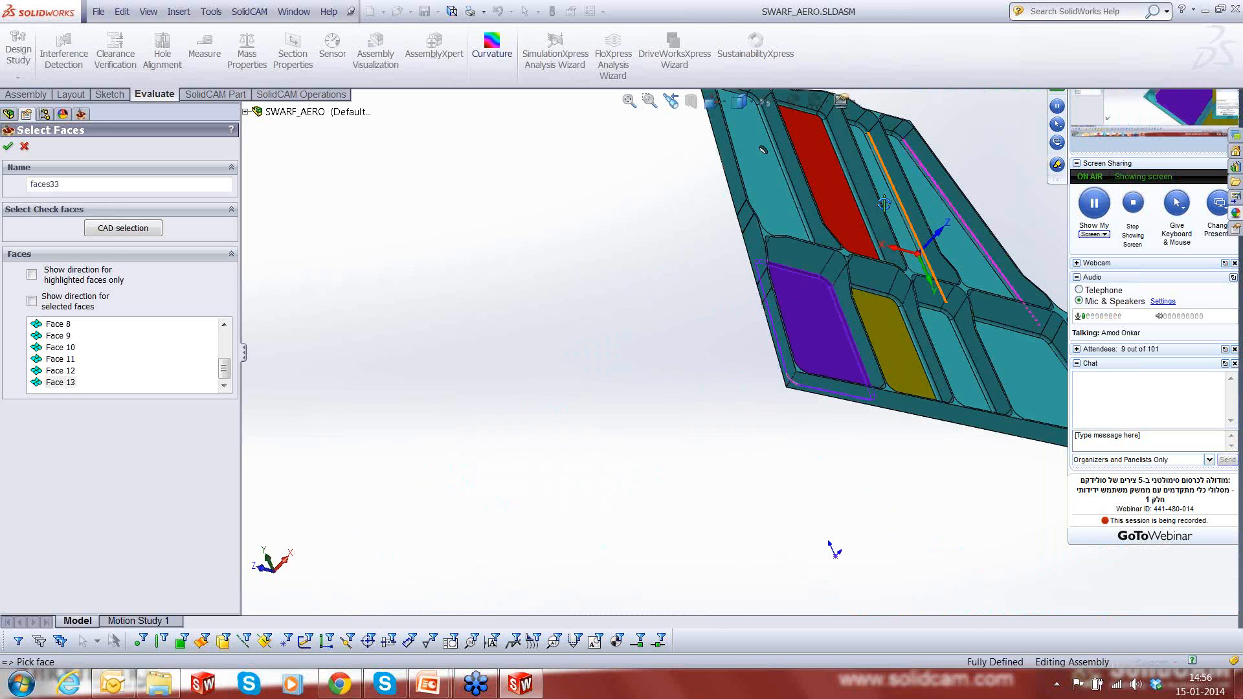
pyautogui.scroll(-4, 883, 204)
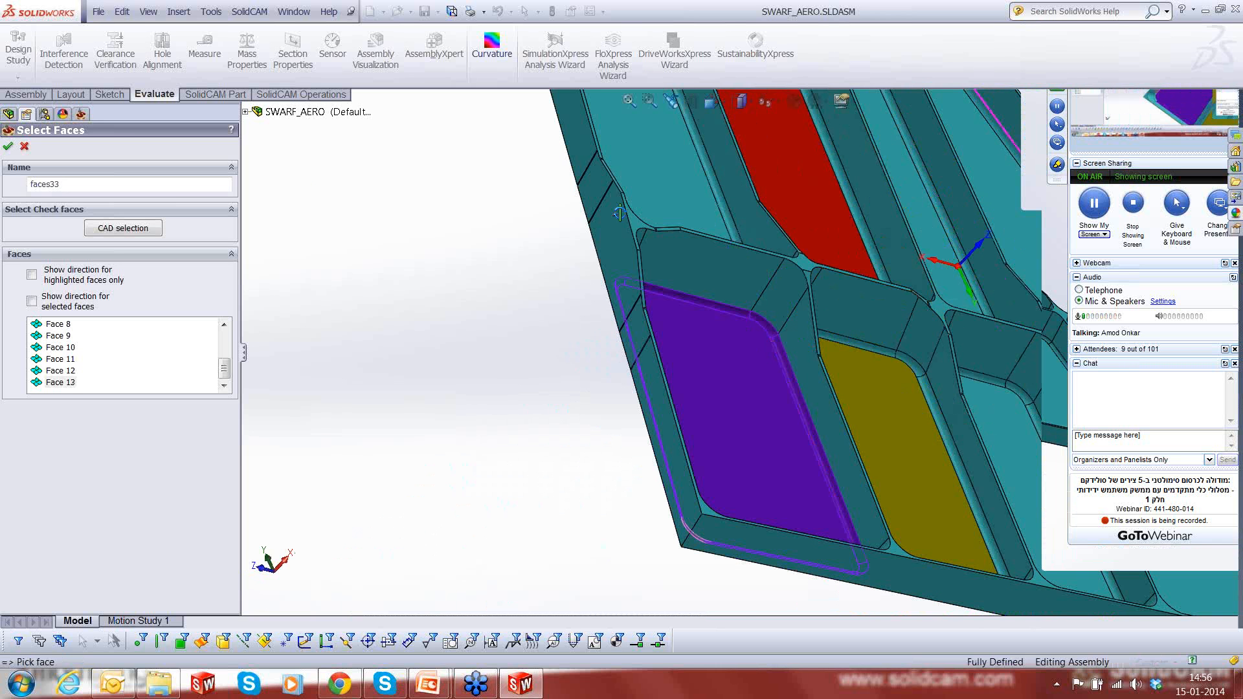
pyautogui.click(7, 148)
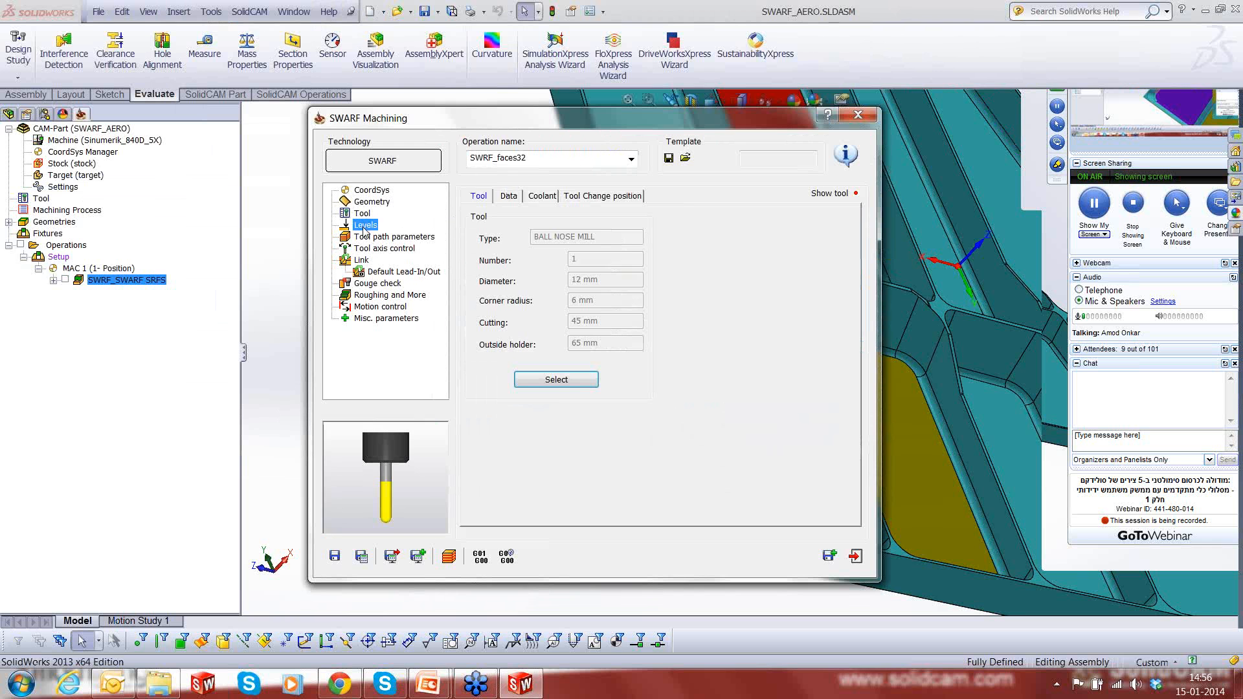
# - Set both the entry and exit safety distances to 5 in the operation's levels
pyautogui.click(367, 225)
pyautogui.doubleClick(796, 257)
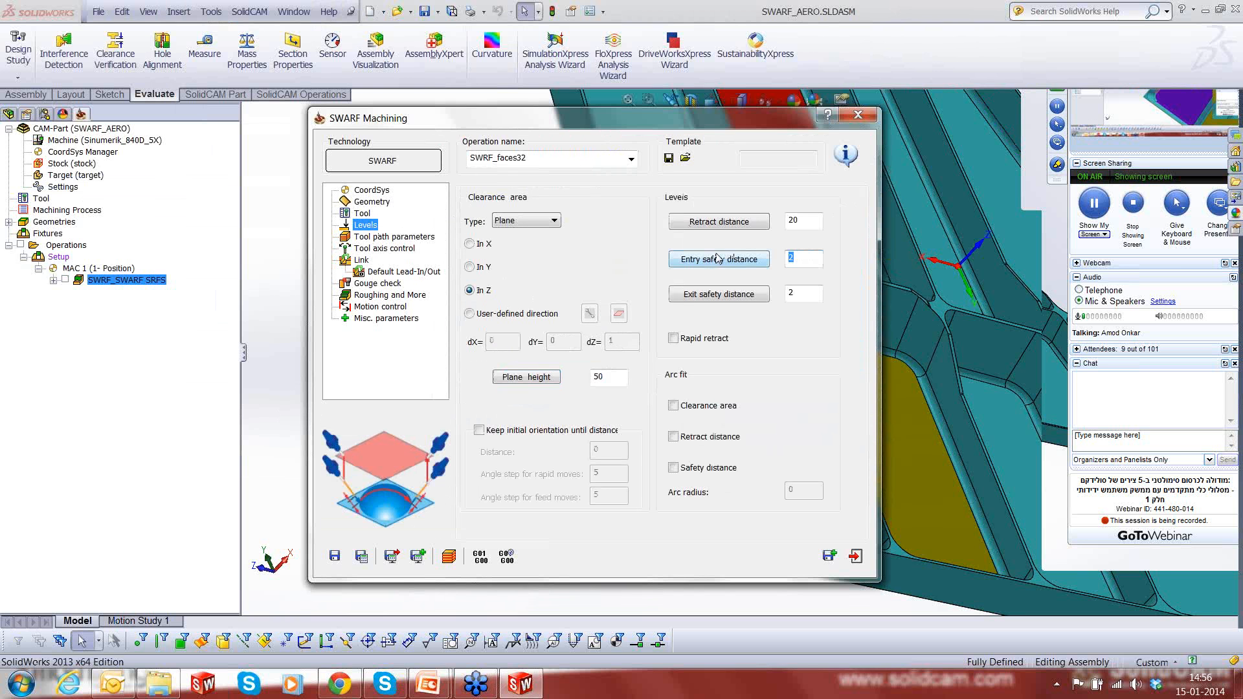
pyautogui.write('5')
pyautogui.doubleClick(795, 292)
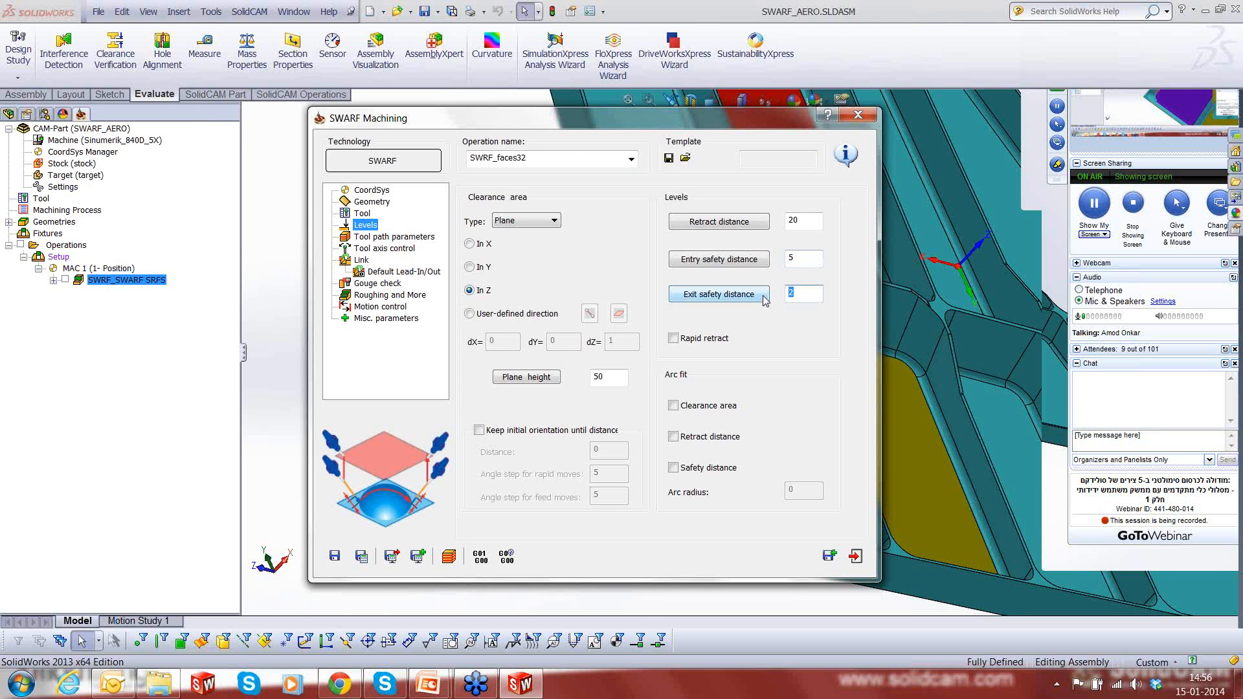
pyautogui.write('5')
# - Set the machining side to Inside in the tool path parameters
pyautogui.click(417, 240)
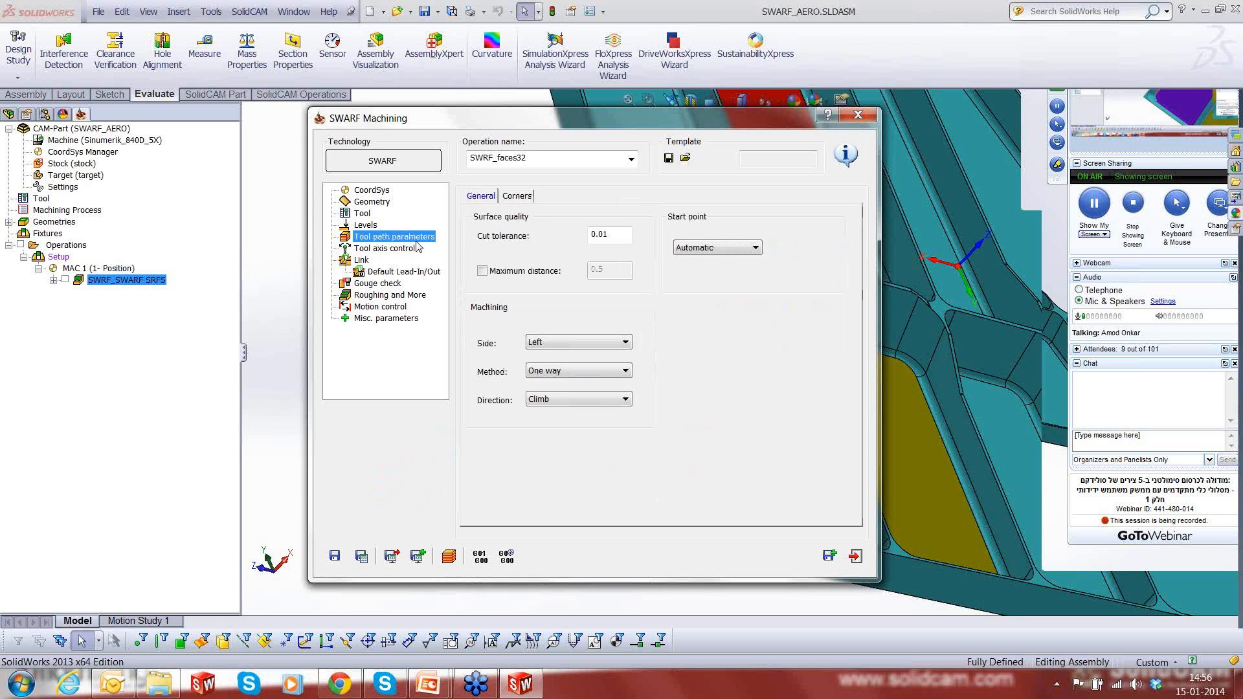
pyautogui.click(556, 342)
pyautogui.click(547, 374)
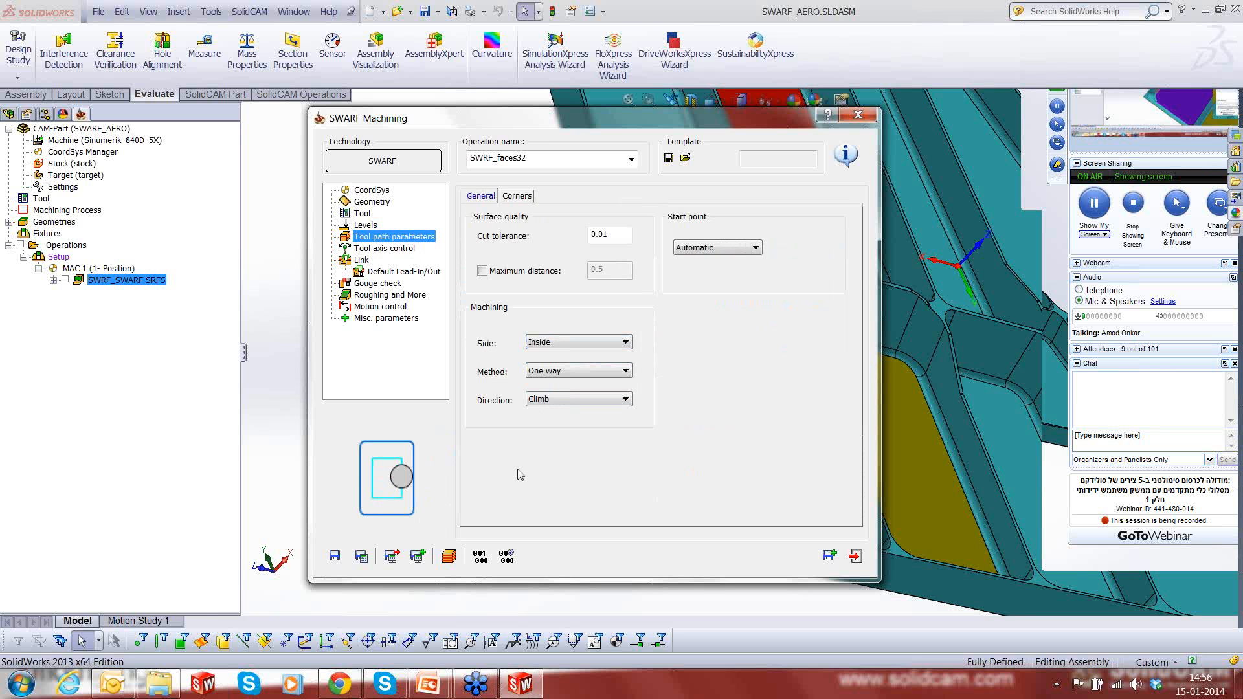
# - Enable Use Lead-In for the first entry and Use Lead-Out for the last exit in the link settings
pyautogui.click(385, 249)
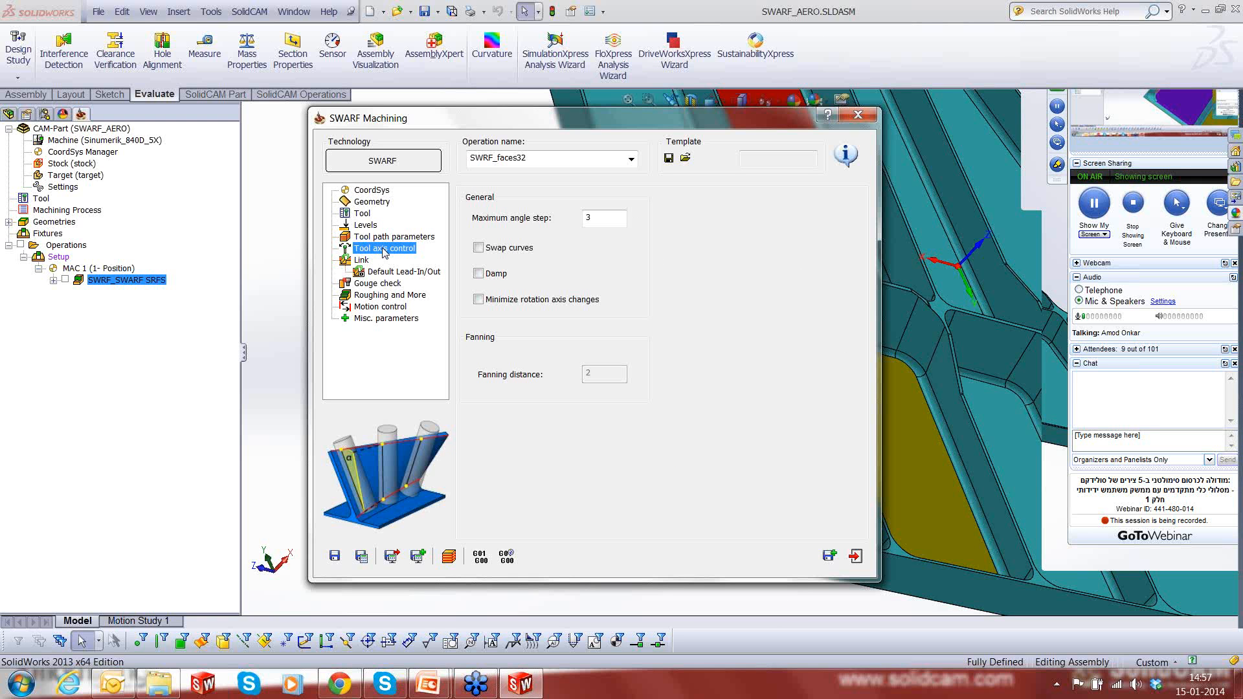
pyautogui.click(360, 261)
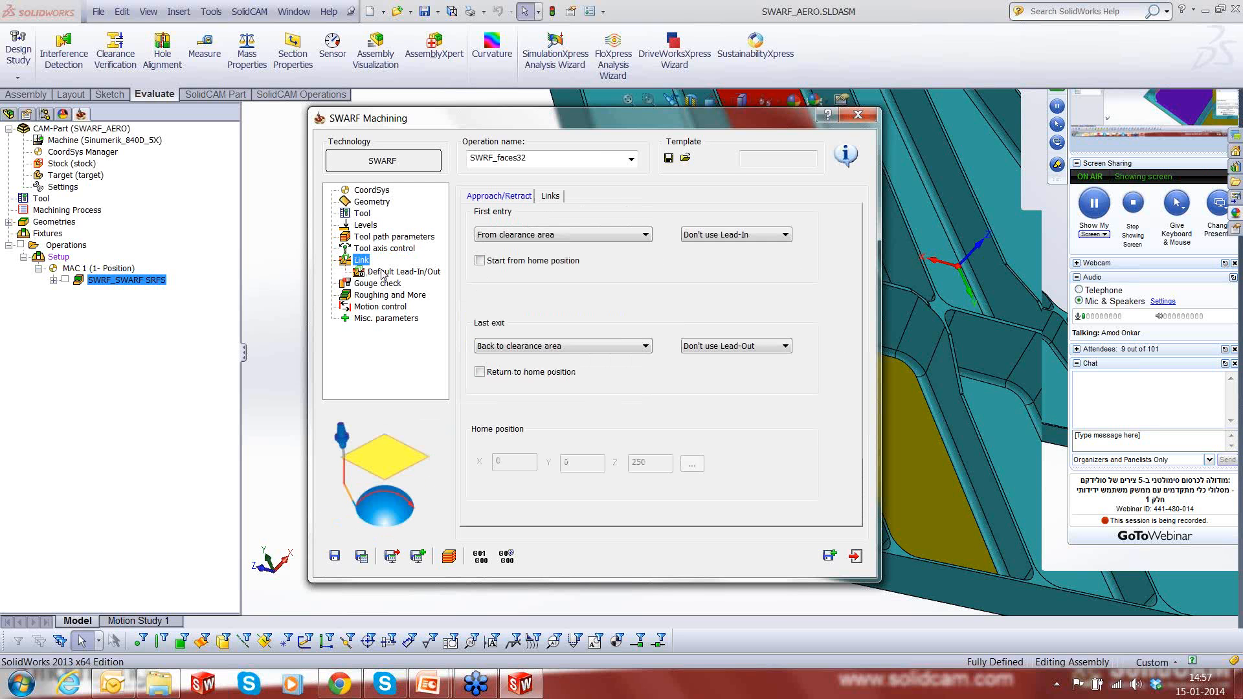
pyautogui.click(381, 273)
pyautogui.click(362, 260)
pyautogui.click(770, 235)
pyautogui.click(724, 252)
pyautogui.click(770, 346)
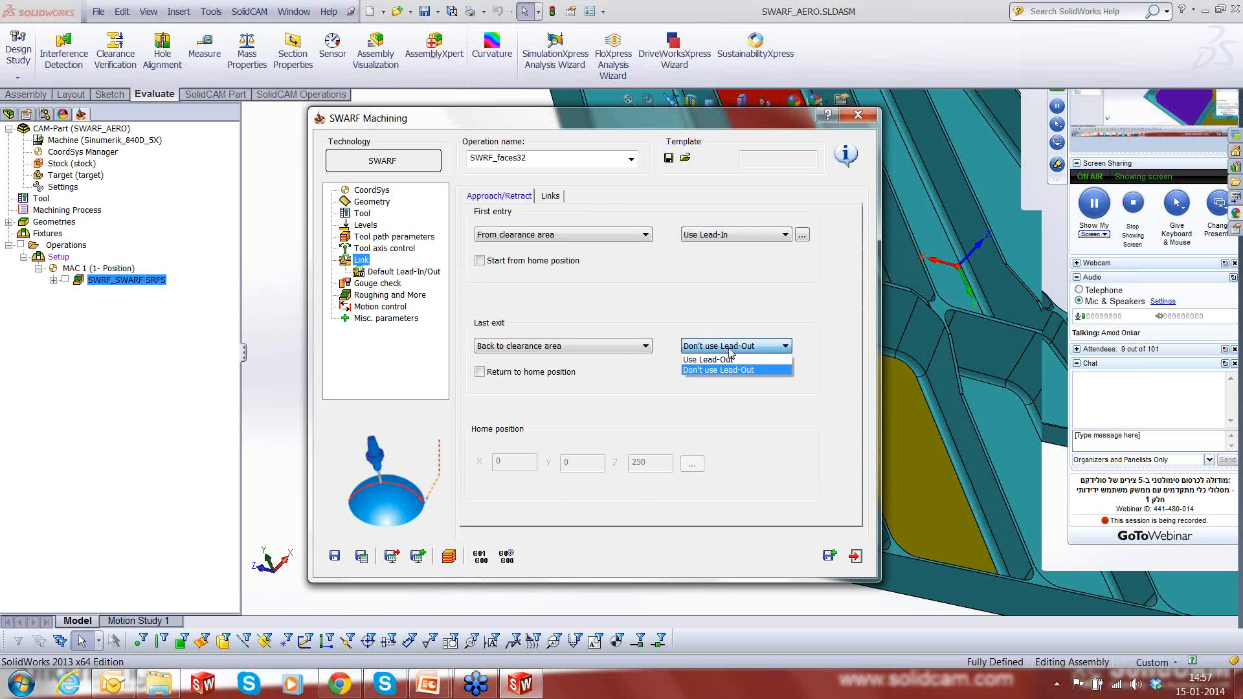
pyautogui.click(725, 363)
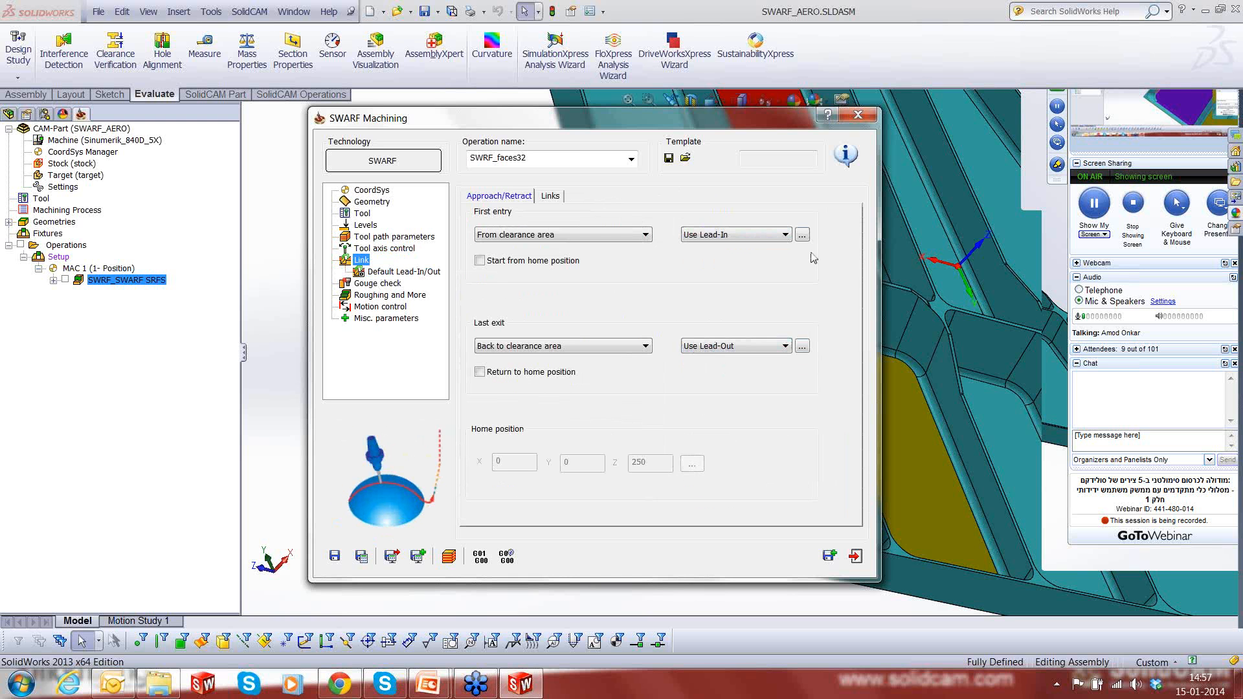
# - Review the gouge check and roughing settings, save and calculate the operation, and play its Host CAD simulation
pyautogui.click(380, 285)
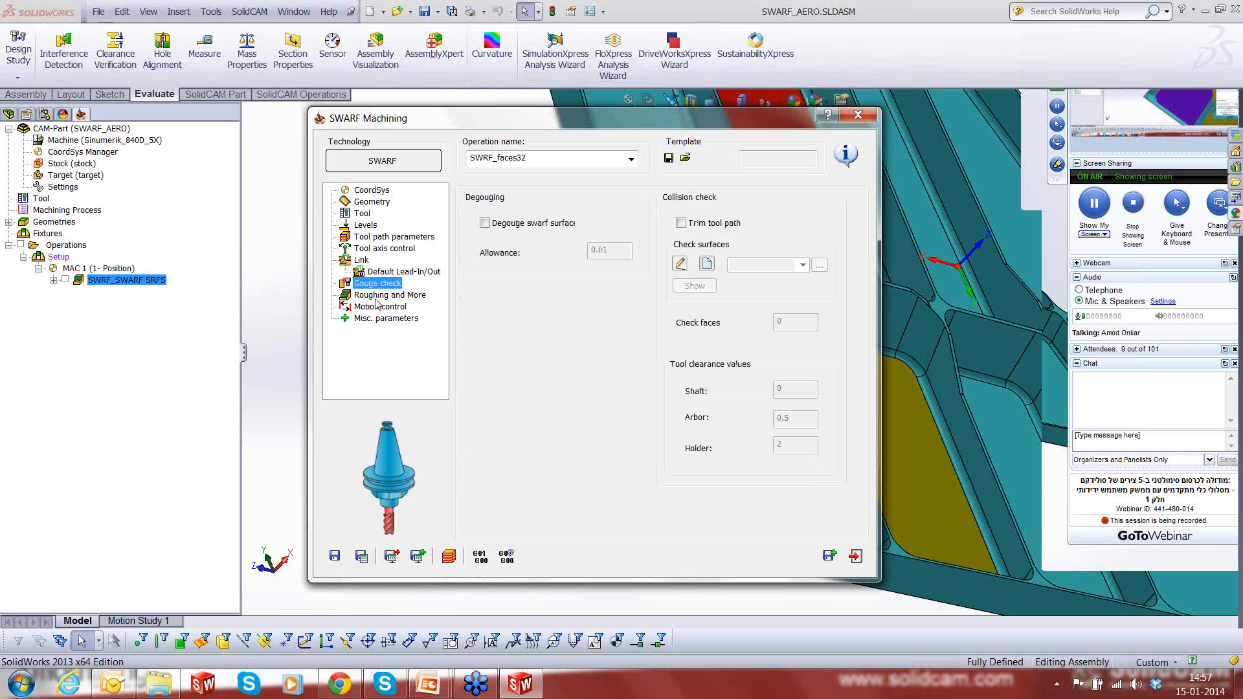
pyautogui.click(377, 296)
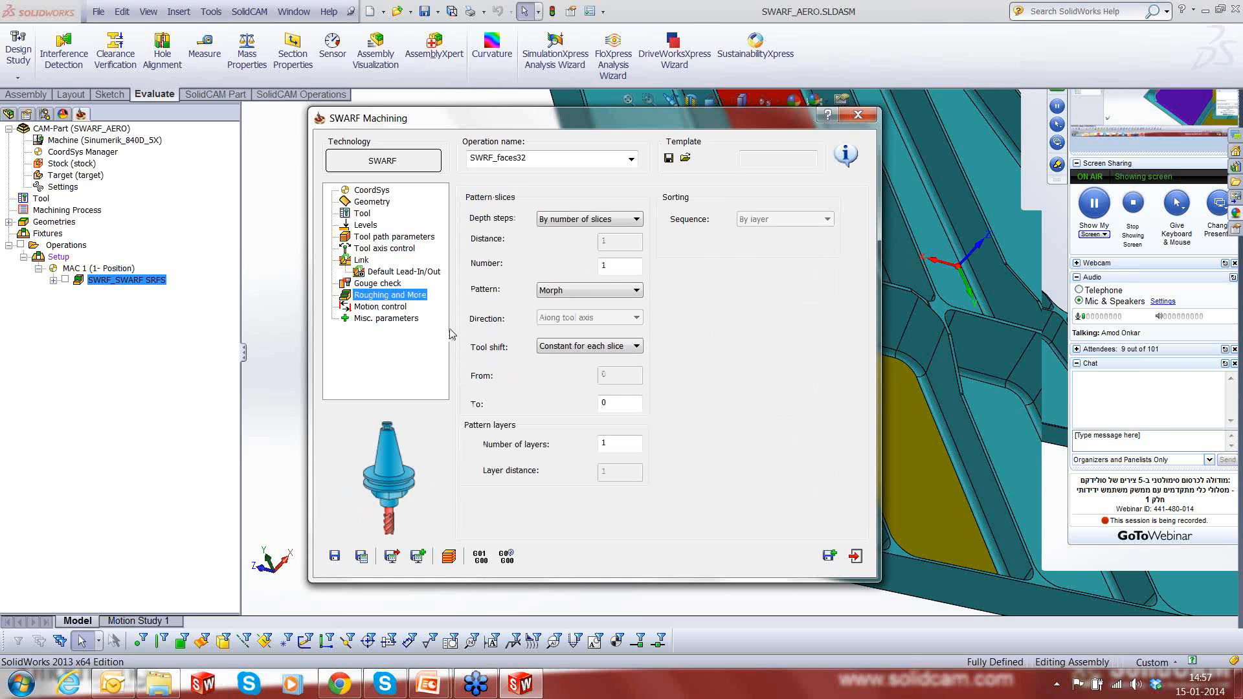
pyautogui.click(362, 557)
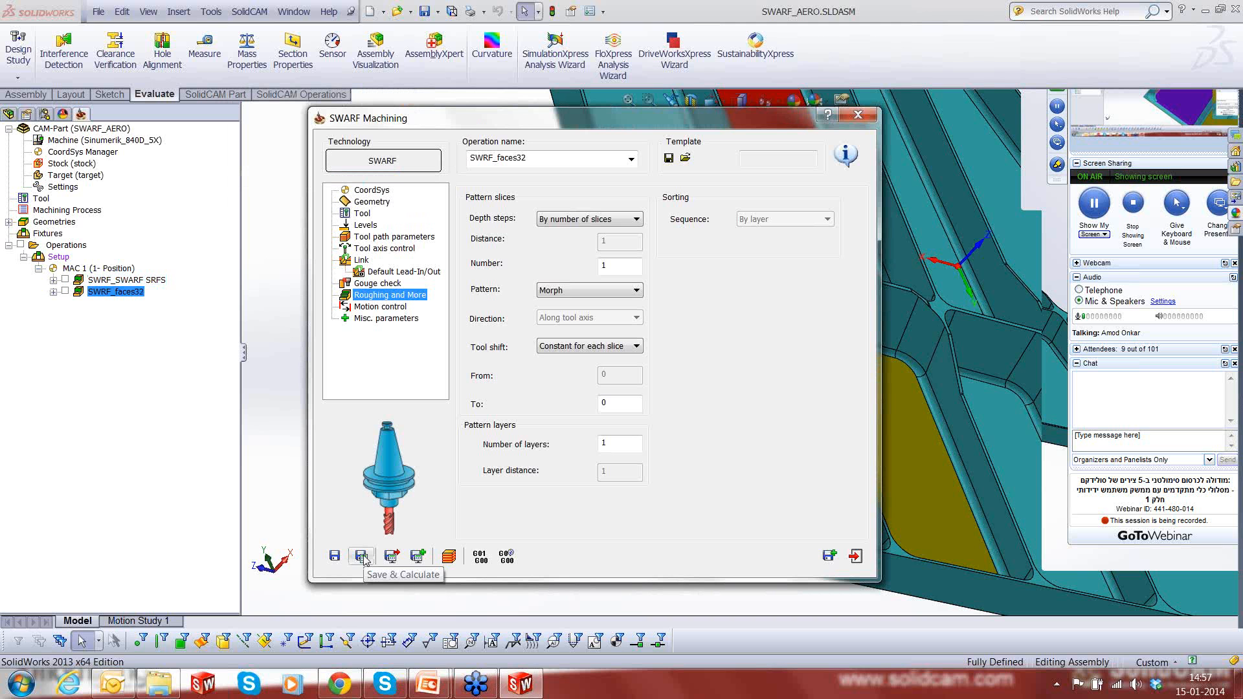
pyautogui.click(449, 555)
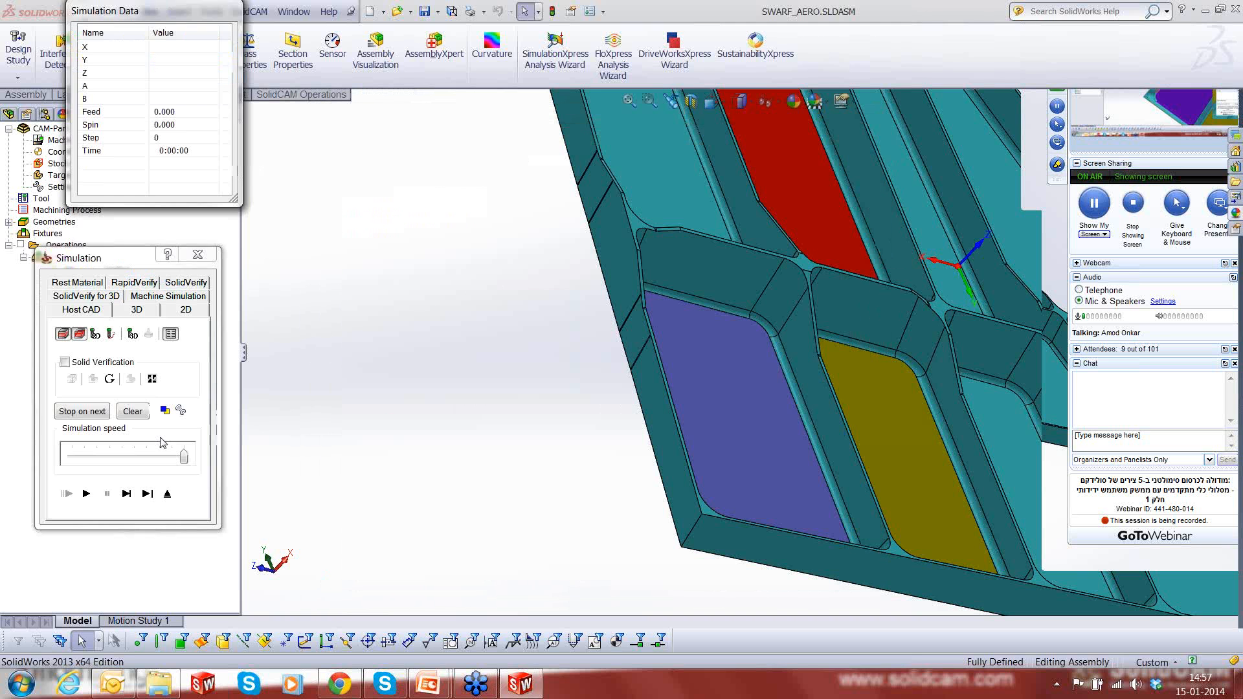
pyautogui.click(86, 494)
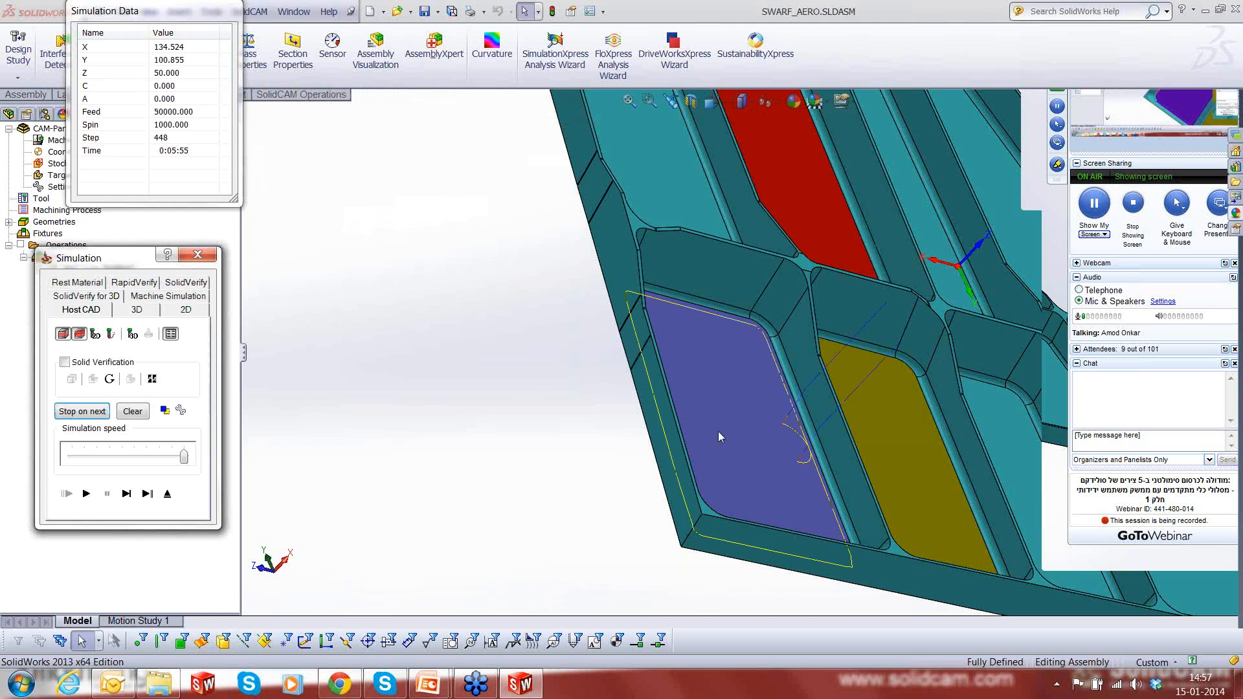
# - Examine the toolpath in the purple pocket, including how it follows the rounded corner, and clear the face selection
pyautogui.moveTo(717, 439); pyautogui.dragTo(712, 390, button='middle')
pyautogui.scroll(-5, 842, 442)
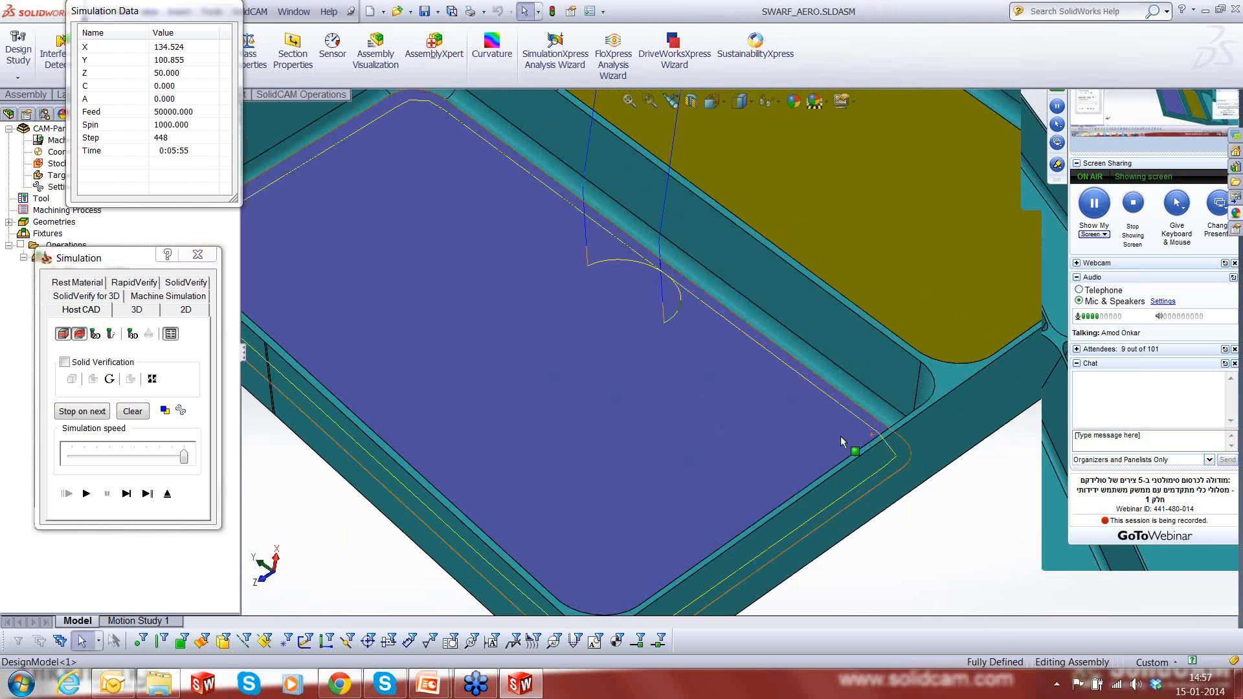
pyautogui.moveTo(842, 442); pyautogui.dragTo(773, 487, button='middle')
pyautogui.scroll(6, 773, 486)
pyautogui.scroll(-8, 700, 366)
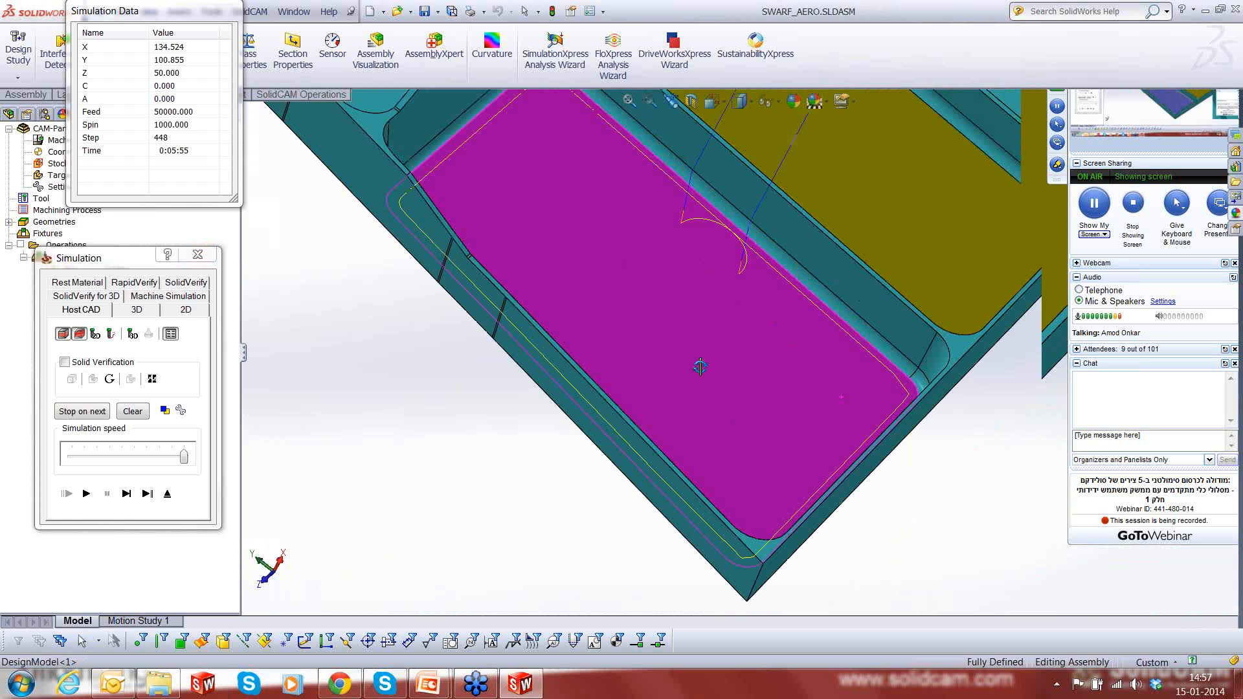
pyautogui.scroll(-2, 851, 364)
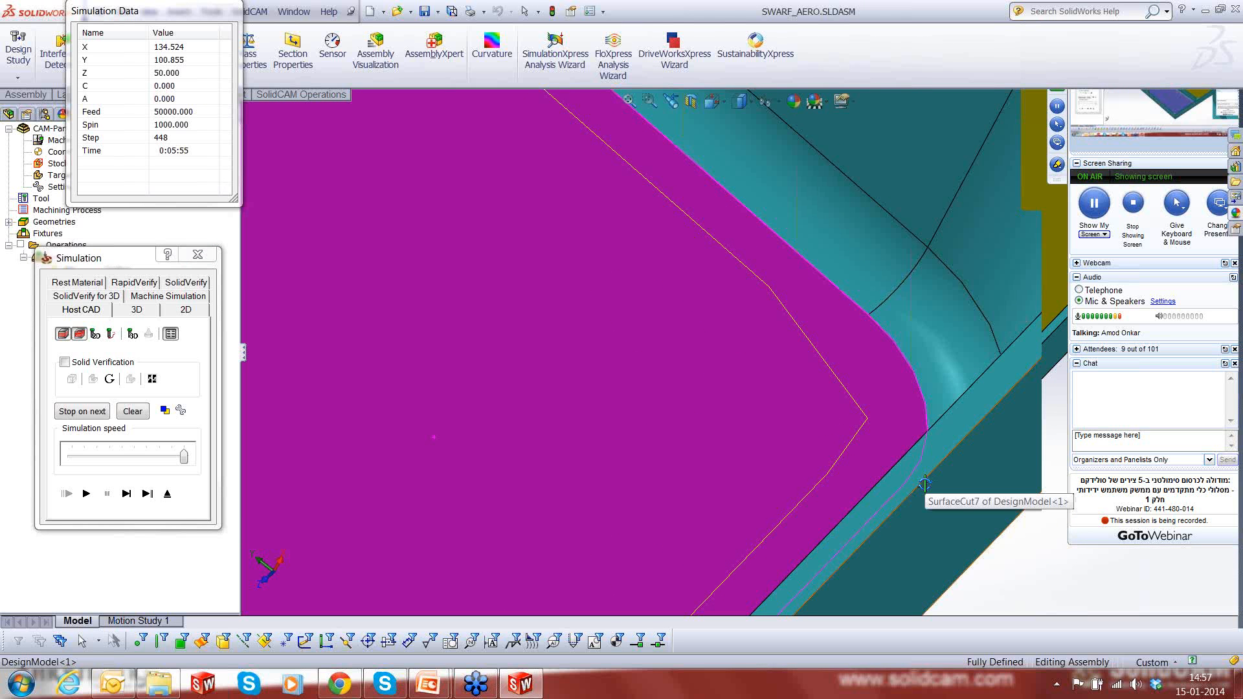
pyautogui.press('Escape')
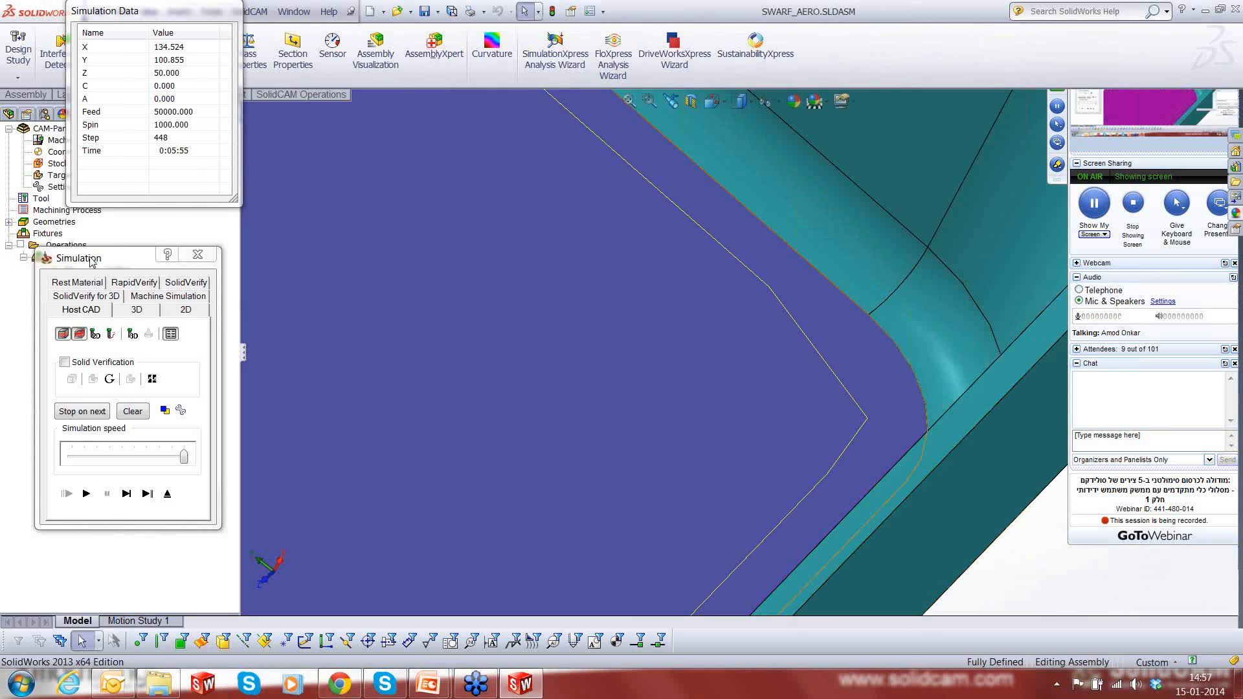
# - Exit the simulation and close the SWRF_faces32 operation settings
pyautogui.moveTo(92, 260); pyautogui.dragTo(98, 335)
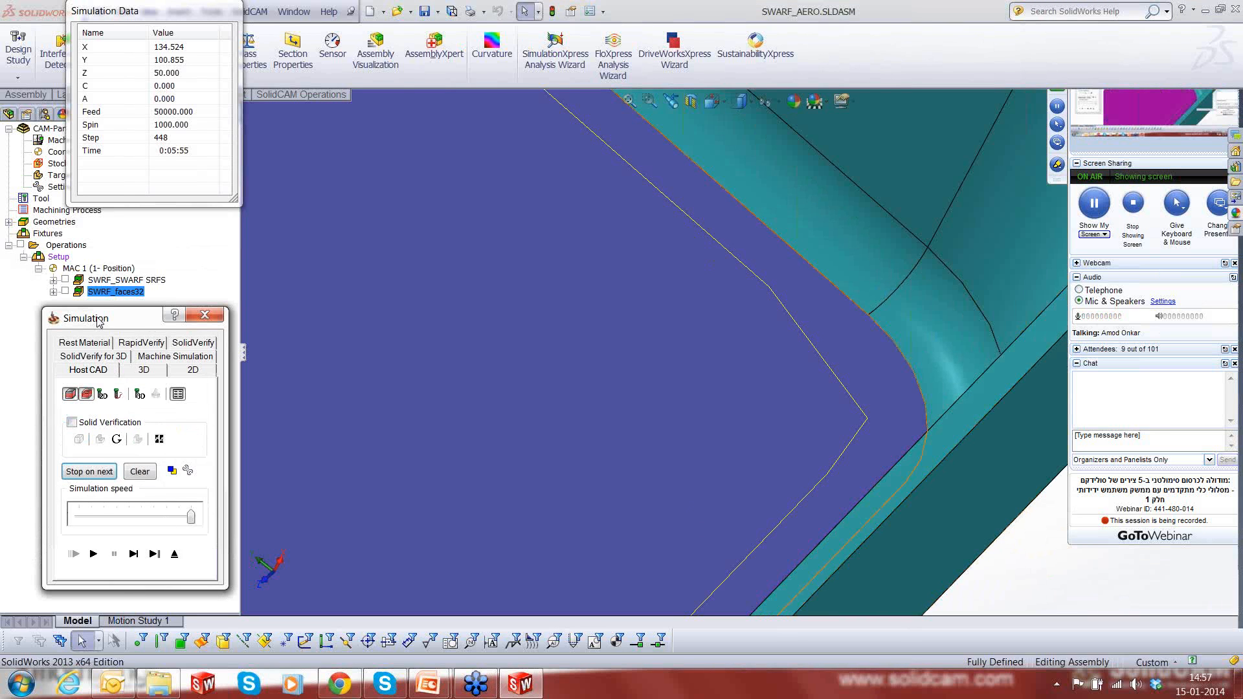
pyautogui.click(175, 568)
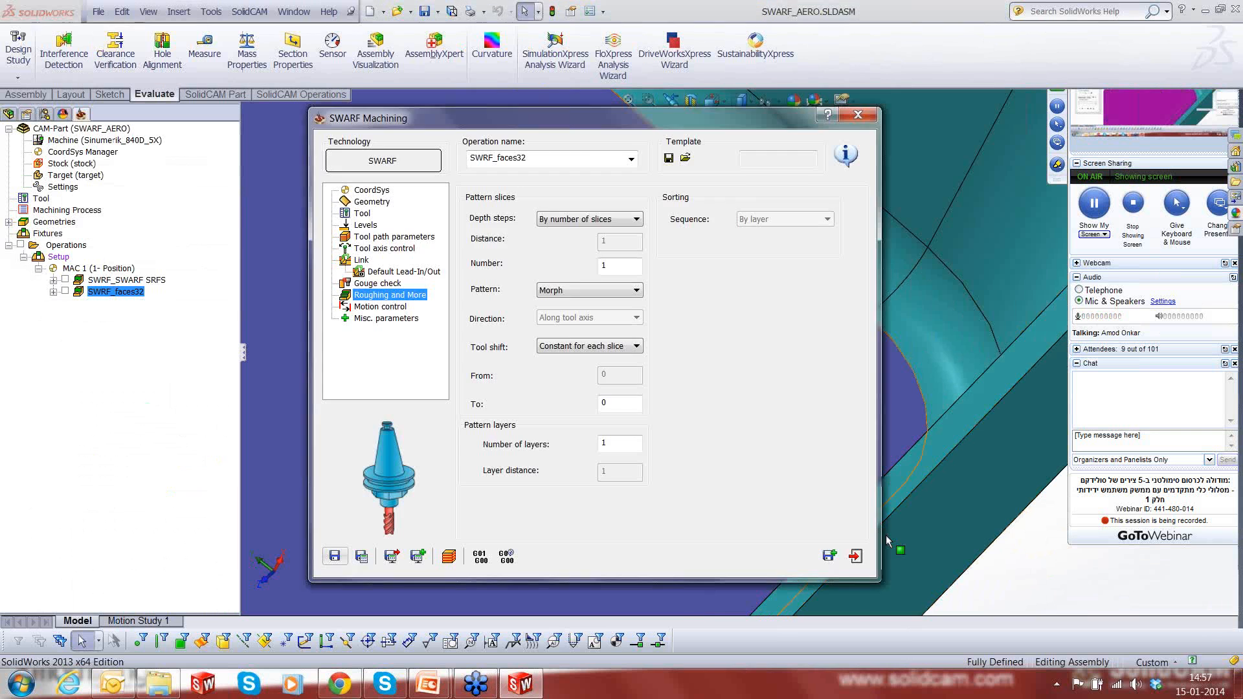
pyautogui.click(856, 556)
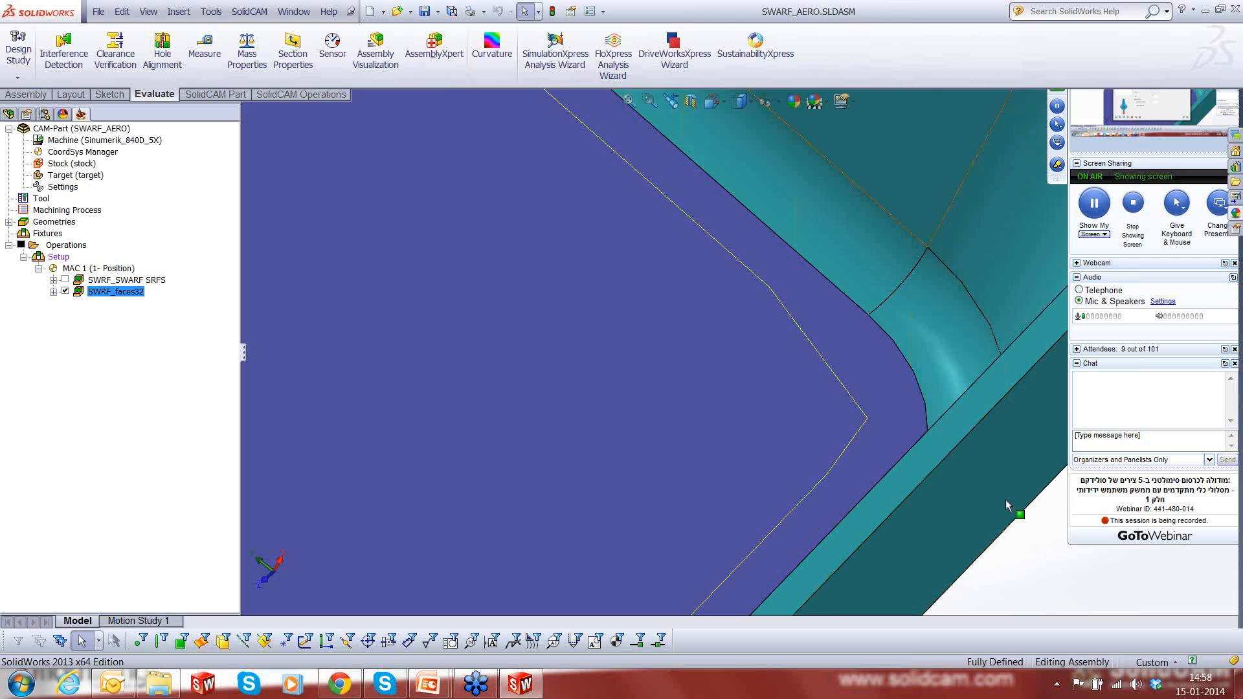
# - Check the SWRF_faces32 toolpath in the purple pocket, hide its display, and open the operation's simulation
pyautogui.scroll(9, 748, 466)
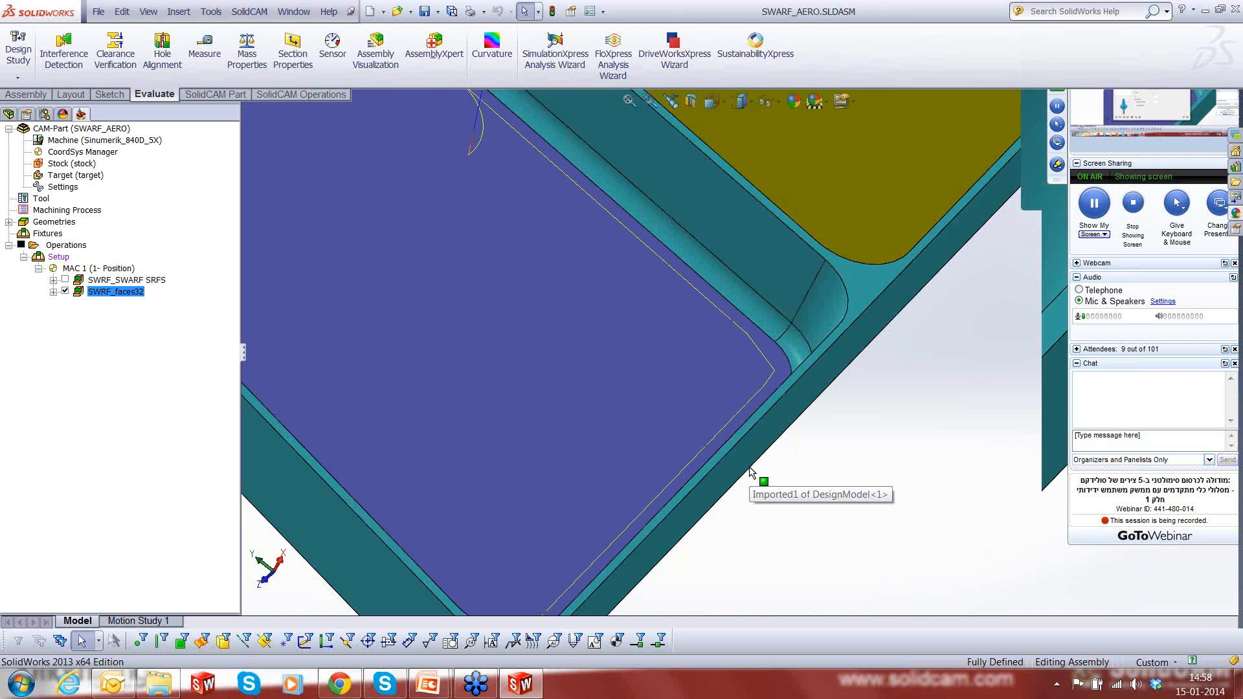
pyautogui.scroll(-2, 613, 314)
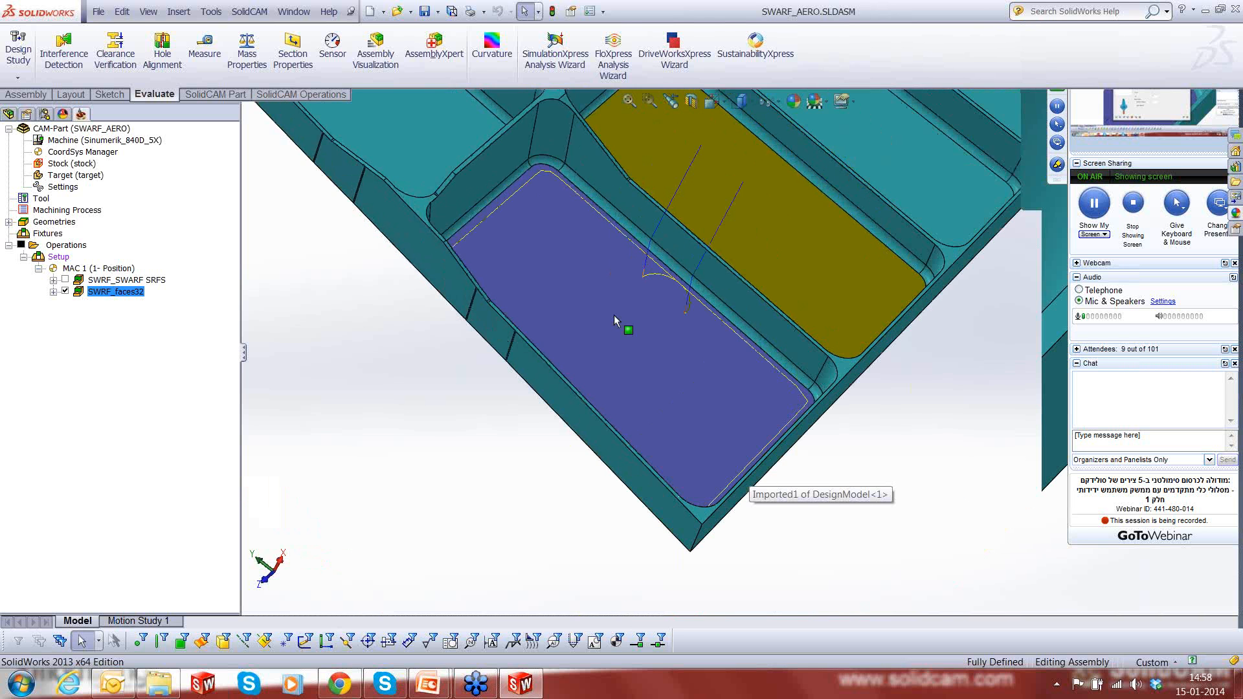
pyautogui.middleClick(614, 315)
pyautogui.moveTo(613, 315); pyautogui.dragTo(744, 457, button='middle')
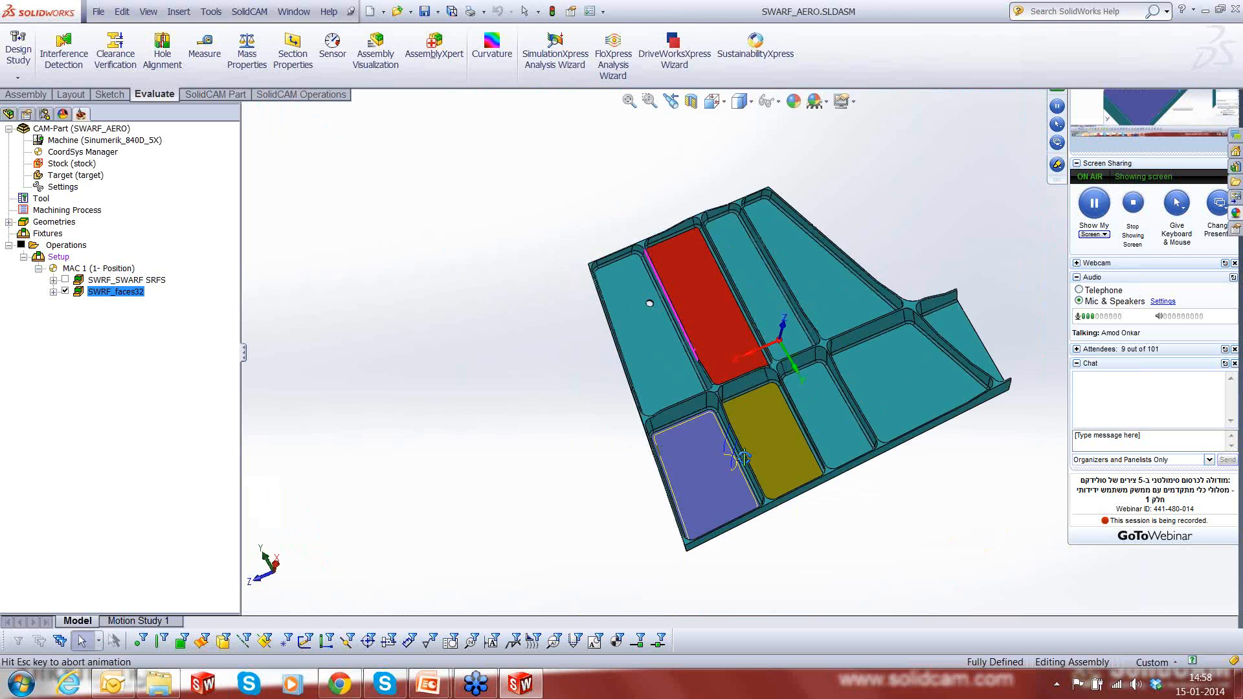
pyautogui.moveTo(690, 365); pyautogui.dragTo(728, 417, button='middle')
pyautogui.scroll(-3, 825, 511)
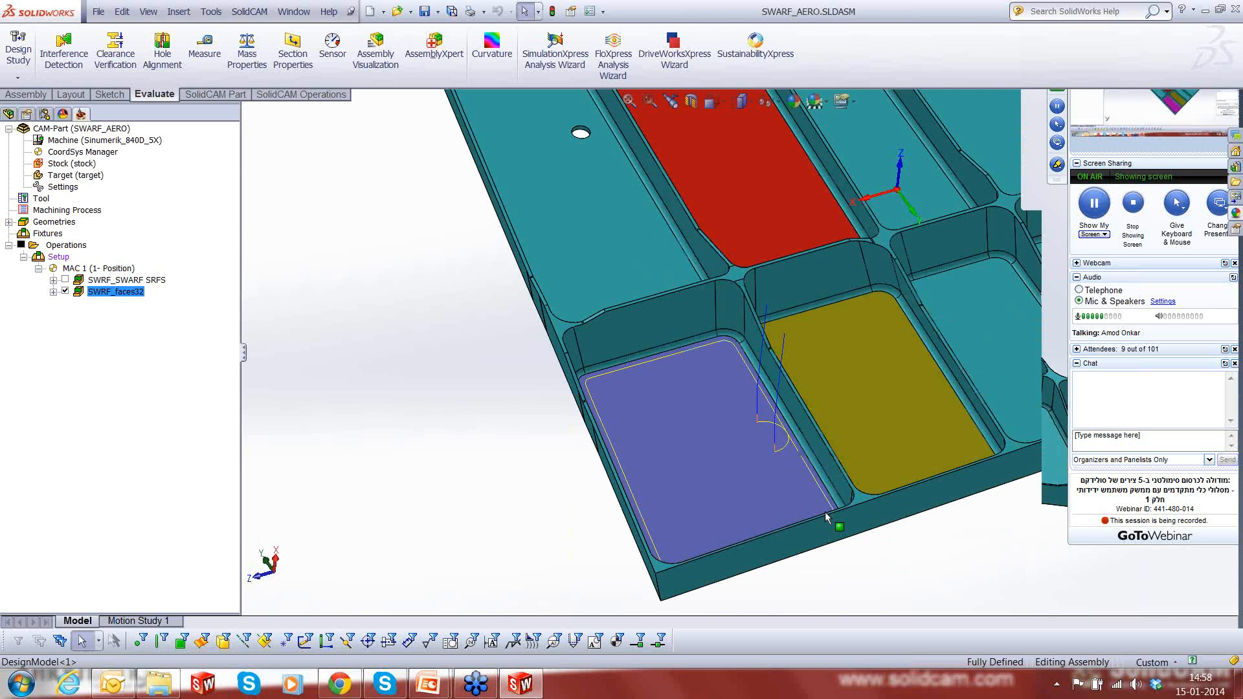
pyautogui.click(66, 291)
pyautogui.rightClick(104, 293)
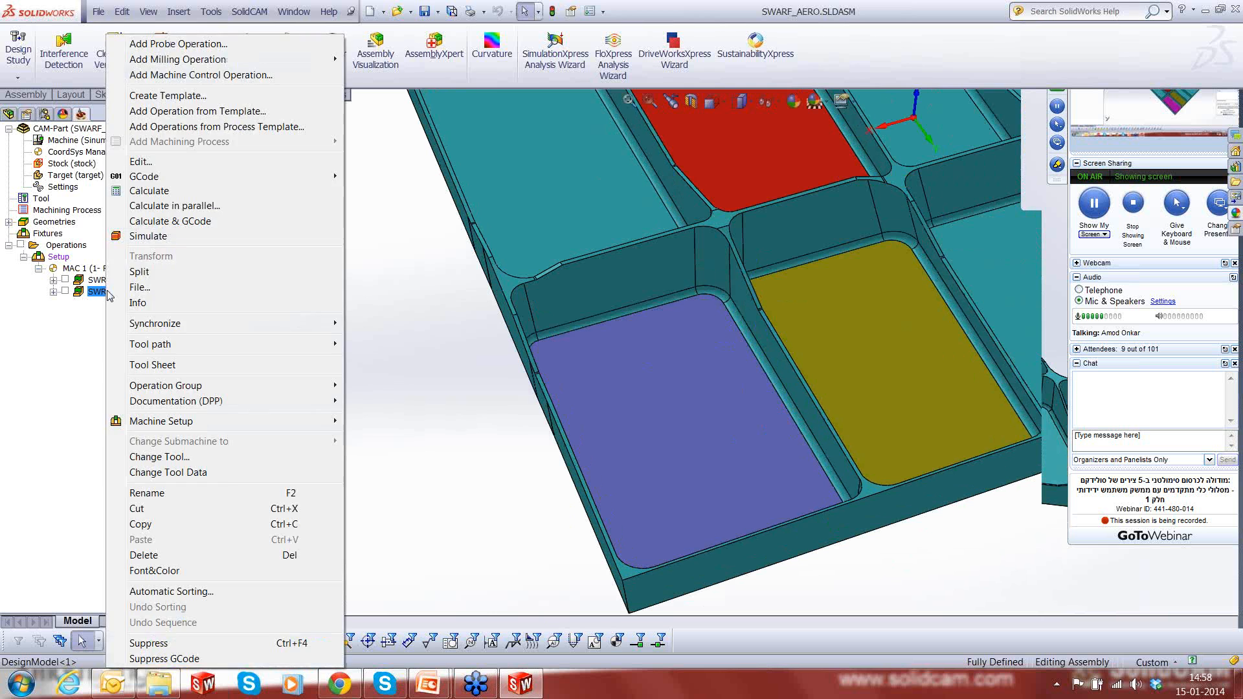
pyautogui.click(153, 236)
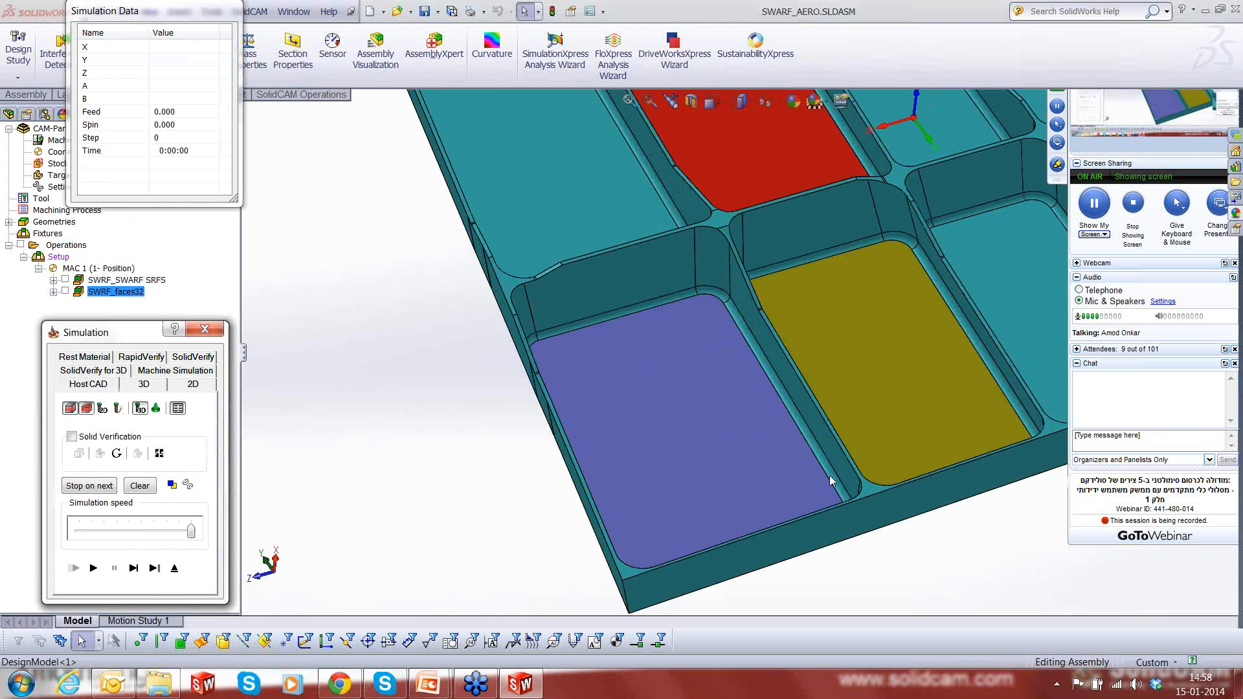
# - Simulate SWRF_faces32 in single steps through the lead-in and along the wall beside the yellow-floored pocket
pyautogui.moveTo(830, 480); pyautogui.dragTo(860, 416, button='middle')
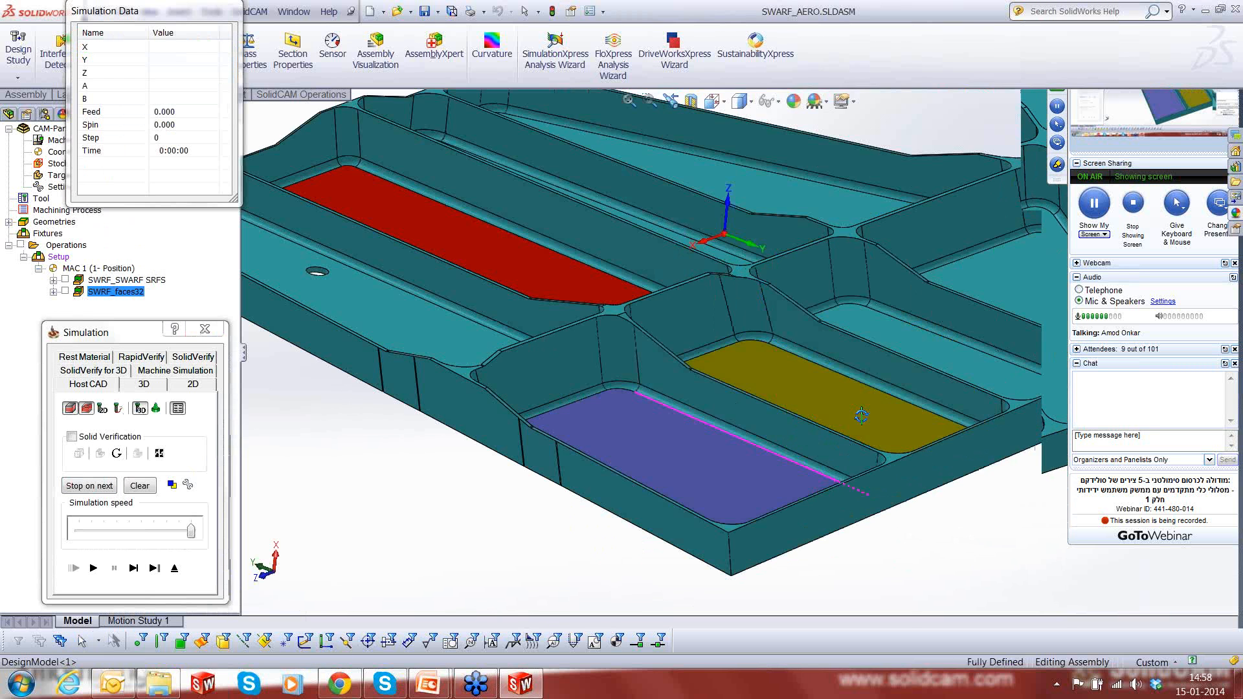
pyautogui.click(131, 574)
pyautogui.click(131, 574)
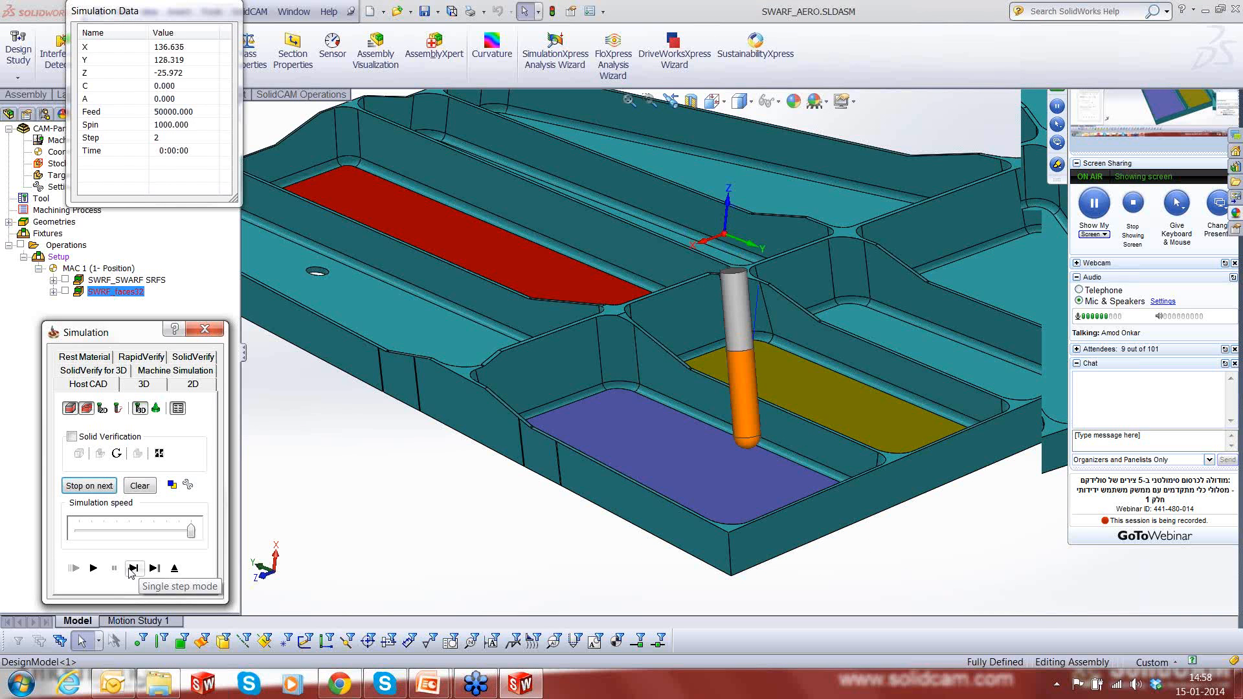
pyautogui.click(130, 568)
pyautogui.click(129, 568)
pyautogui.click(130, 568)
pyautogui.click(129, 569)
pyautogui.click(129, 569)
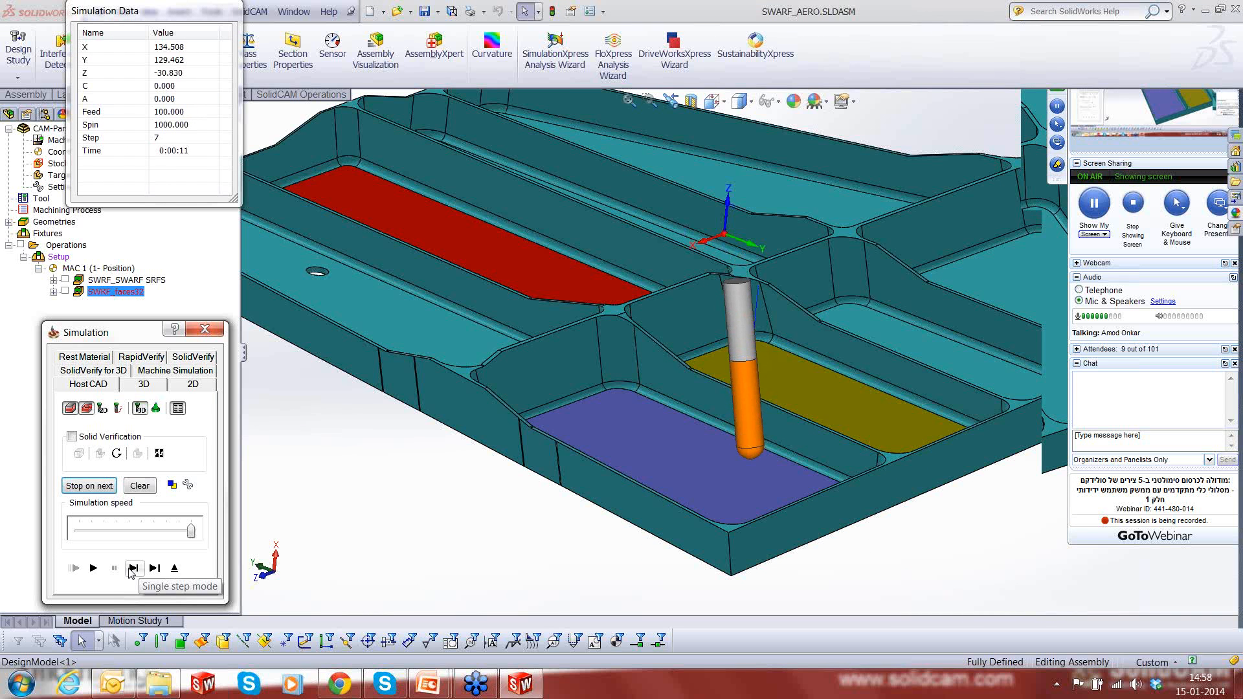
pyautogui.click(129, 569)
pyautogui.press('space')
pyautogui.press('space')
pyautogui.press('space')
pyautogui.press('space')
pyautogui.press('space')
pyautogui.press('space')
pyautogui.press('space')
pyautogui.press('space')
pyautogui.press('space')
pyautogui.press('space')
pyautogui.press('space')
pyautogui.press('space')
pyautogui.press('space')
pyautogui.press('space')
pyautogui.press('space')
pyautogui.press('space')
pyautogui.press('space')
pyautogui.press('space')
pyautogui.press('space')
pyautogui.press('space')
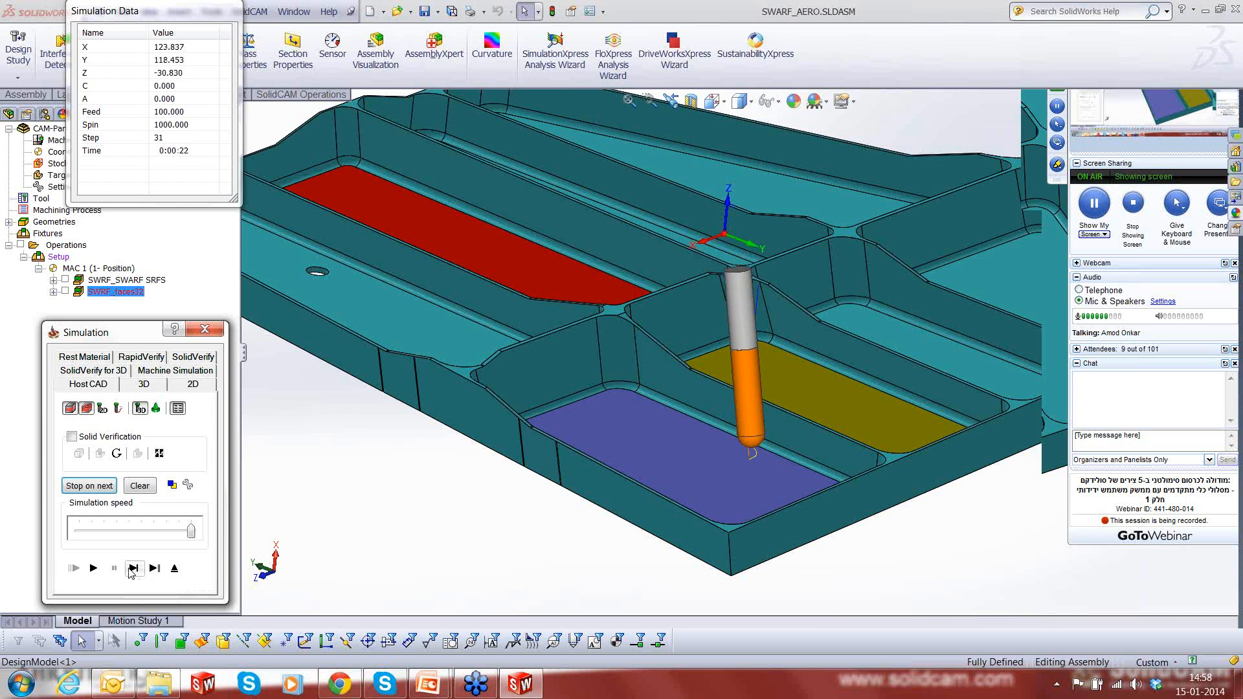
pyautogui.press('space')
pyautogui.press('space')
pyautogui.press('space')
pyautogui.press('space')
pyautogui.press('space')
pyautogui.press('space')
pyautogui.press('space')
pyautogui.press('space')
pyautogui.press('space')
pyautogui.press('space')
pyautogui.press('space')
pyautogui.press('space')
pyautogui.press('space')
pyautogui.press('space')
pyautogui.press('space')
pyautogui.press('space')
pyautogui.press('space')
pyautogui.press('space')
pyautogui.press('space')
pyautogui.press('space')
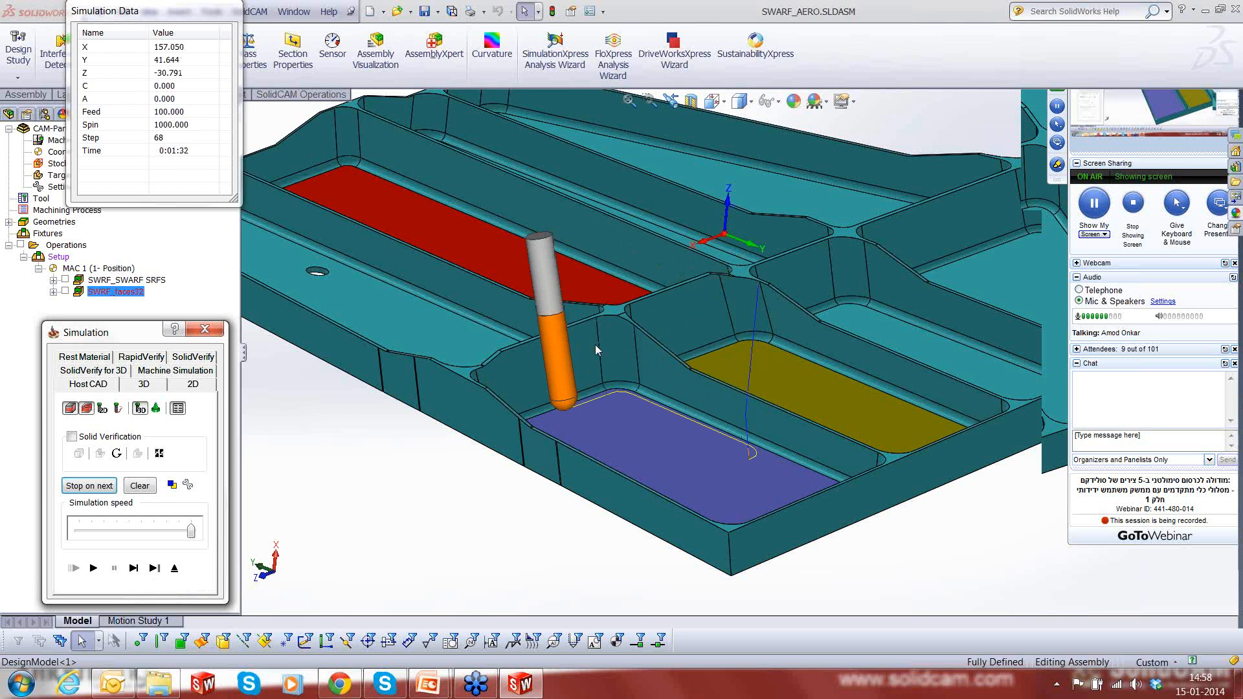
# - Continue single-stepping the tool through the purple pocket's inner corner and onto the outer side wall, checking its tilt
pyautogui.click(134, 569)
pyautogui.click(133, 569)
pyautogui.press('space')
pyautogui.press('space')
pyautogui.press('space')
pyautogui.press('space')
pyautogui.press('space')
pyautogui.press('space')
pyautogui.press('space')
pyautogui.press('space')
pyautogui.press('space')
pyautogui.press('space')
pyautogui.press('space')
pyautogui.press('space')
pyautogui.press('space')
pyautogui.press('space')
pyautogui.press('space')
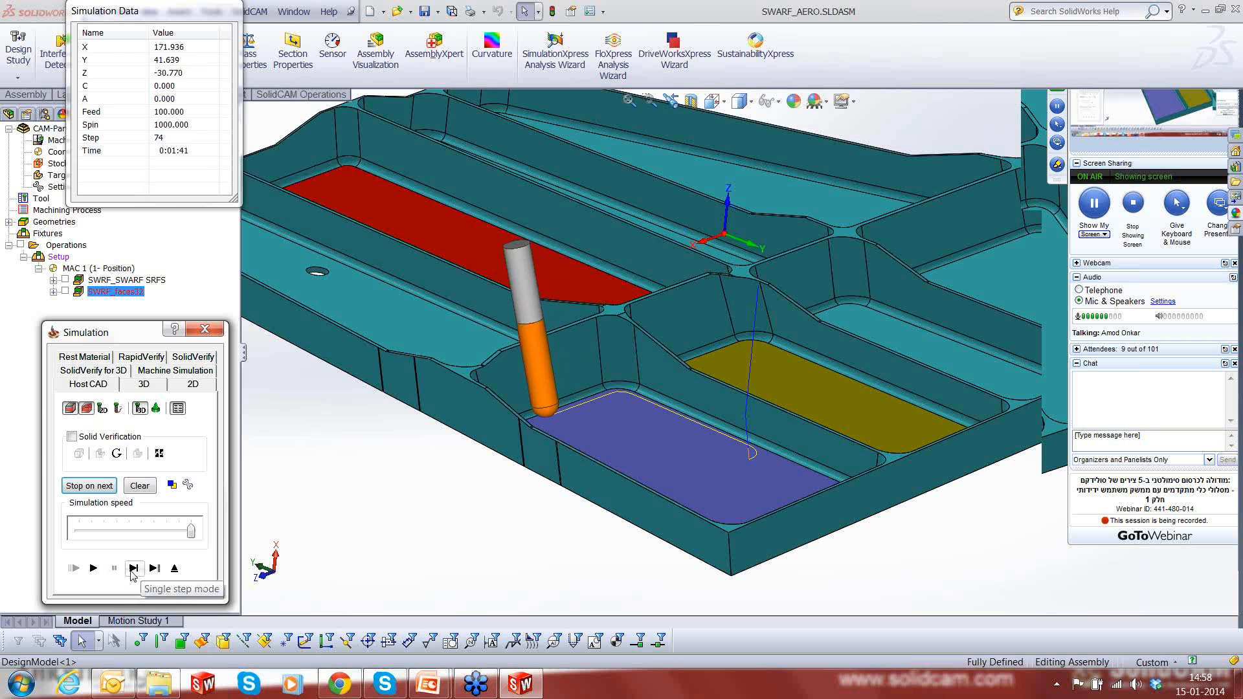
pyautogui.press('space')
pyautogui.press('space')
pyautogui.press('space')
pyautogui.press('space')
pyautogui.press('space')
pyautogui.press('space')
pyautogui.press('space')
pyautogui.press('space')
pyautogui.press('space')
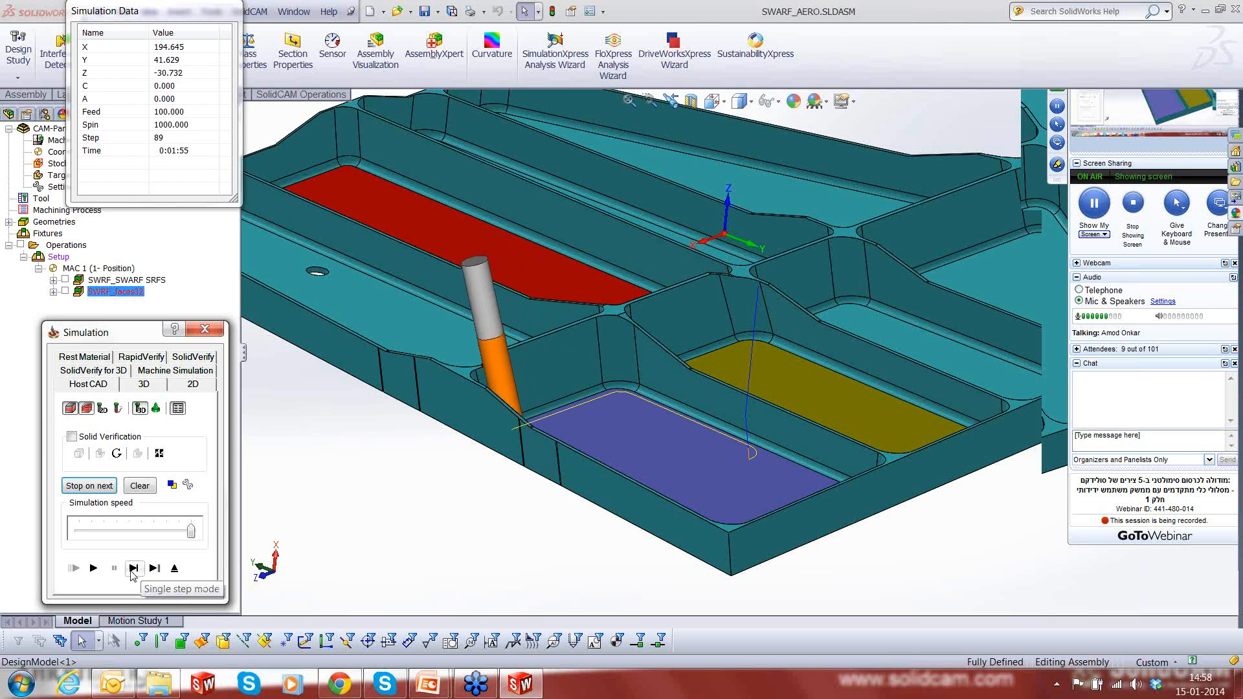
pyautogui.press('space')
pyautogui.press('space')
pyautogui.press('space')
pyautogui.press('space')
pyautogui.press('space')
pyautogui.press('space')
pyautogui.press('space')
pyautogui.press('space')
pyautogui.press('space')
pyautogui.press('space')
pyautogui.press('space')
pyautogui.press('space')
pyautogui.press('space')
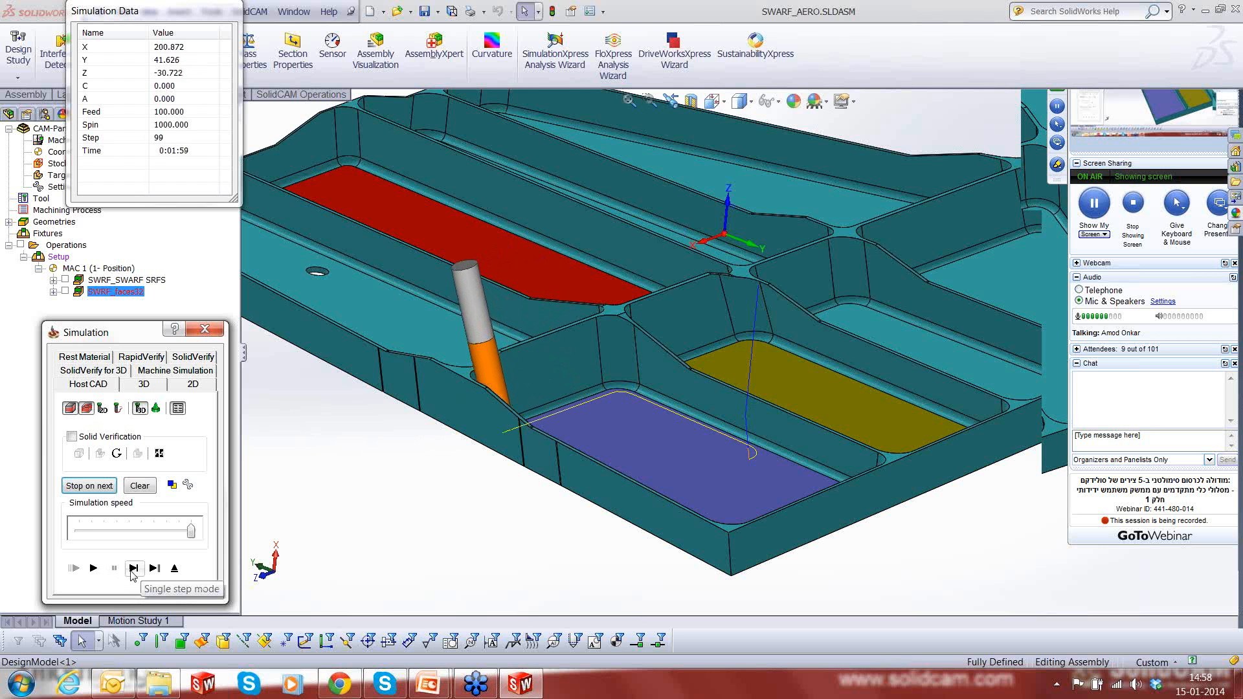
pyautogui.press('space')
pyautogui.press('space')
pyautogui.press('space')
pyautogui.press('space')
pyautogui.press('space')
pyautogui.press('space')
pyautogui.press('space')
pyautogui.press('space')
pyautogui.press('space')
pyautogui.press('space')
pyautogui.press('space')
pyautogui.press('space')
pyautogui.press('space')
pyautogui.press('space')
pyautogui.press('space')
pyautogui.press('space')
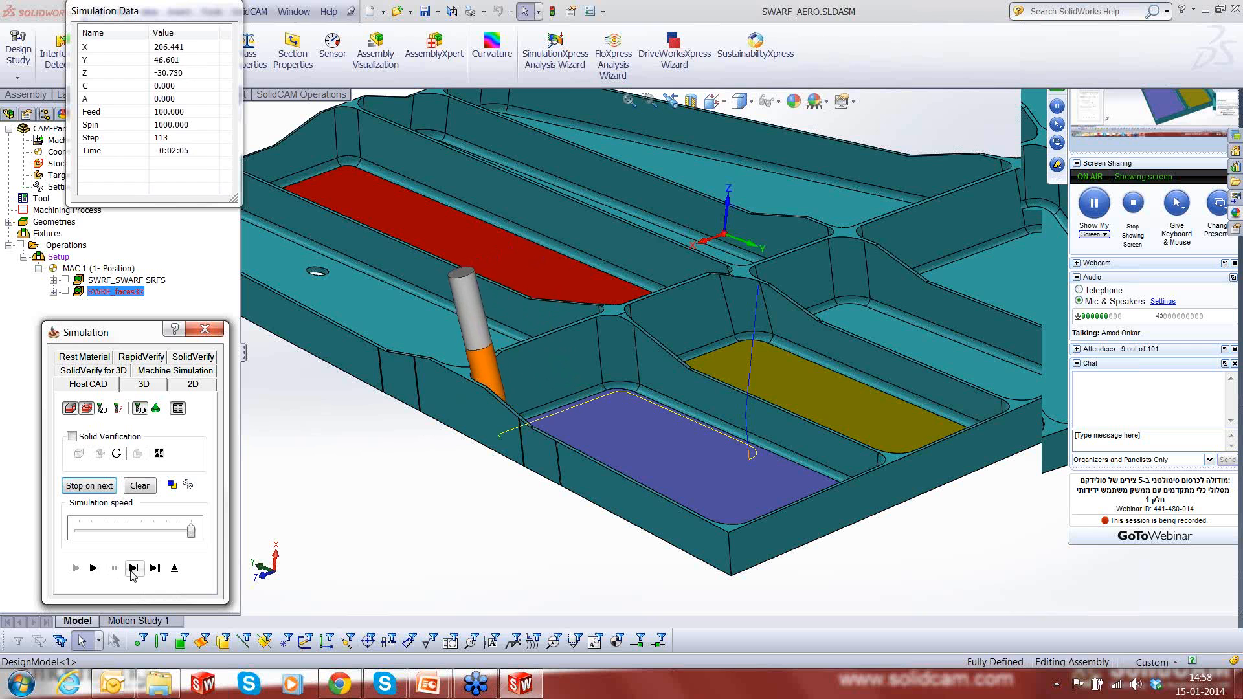
pyautogui.press('space')
pyautogui.press('space')
pyautogui.press('space')
pyautogui.press('space')
pyautogui.press('space')
pyautogui.press('space')
pyautogui.press('space')
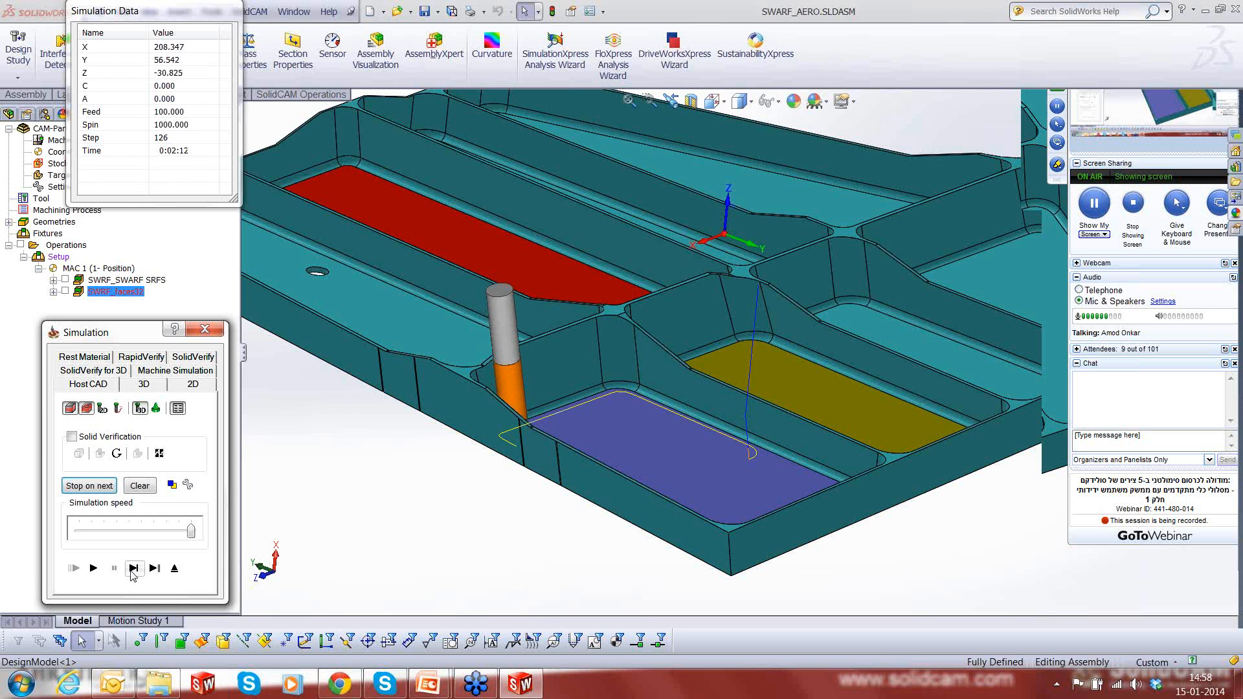
# - Single-step the tool along the purple pocket's outer side wall to about its middle
pyautogui.press('space')
pyautogui.press('space')
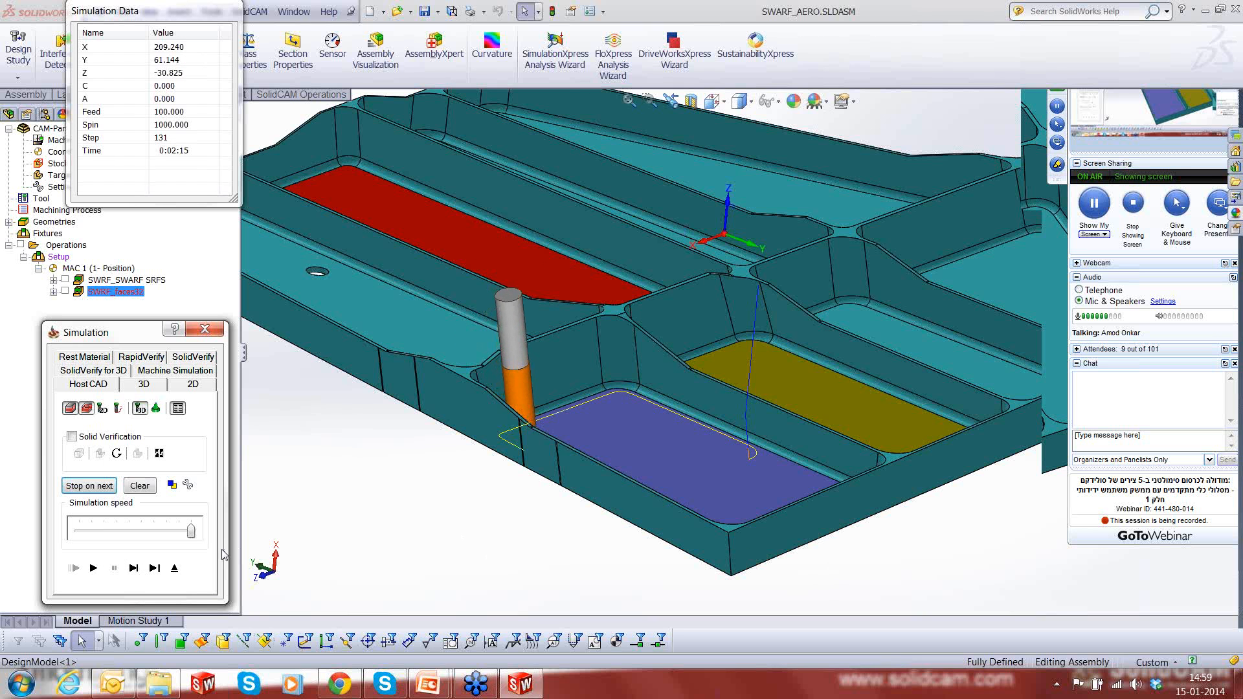
pyautogui.press('space')
pyautogui.press('space')
pyautogui.press('space')
pyautogui.press('space')
pyautogui.press('space')
pyautogui.press('space')
pyautogui.press('space')
pyautogui.press('space')
pyautogui.press('space')
pyautogui.press('space')
pyautogui.press('space')
pyautogui.press('space')
pyautogui.press('space')
pyautogui.press('space')
pyautogui.press('space')
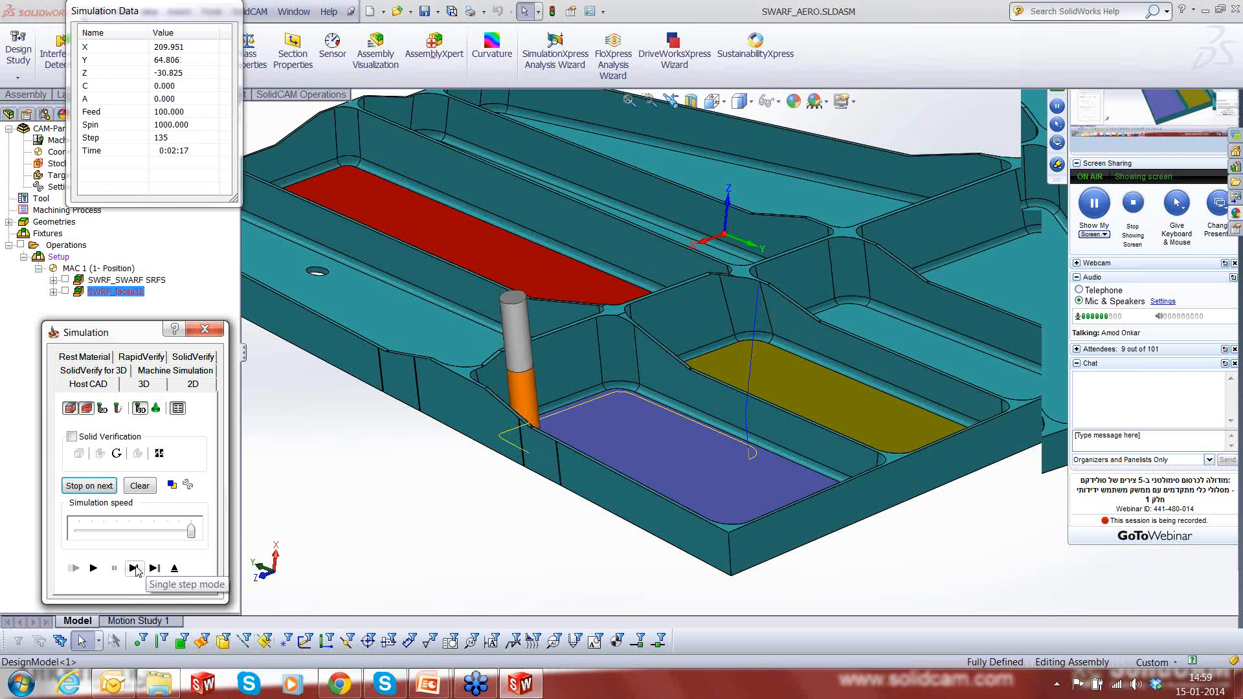
pyautogui.press('space')
pyautogui.press('space')
pyautogui.press('space')
pyautogui.press('space')
pyautogui.press('space')
pyautogui.press('space')
pyautogui.press('space')
pyautogui.press('space')
pyautogui.press('space')
pyautogui.press('space')
pyautogui.press('space')
pyautogui.press('space')
pyautogui.press('space')
pyautogui.press('space')
pyautogui.press('space')
pyautogui.press('space')
pyautogui.press('space')
pyautogui.press('space')
pyautogui.press('space')
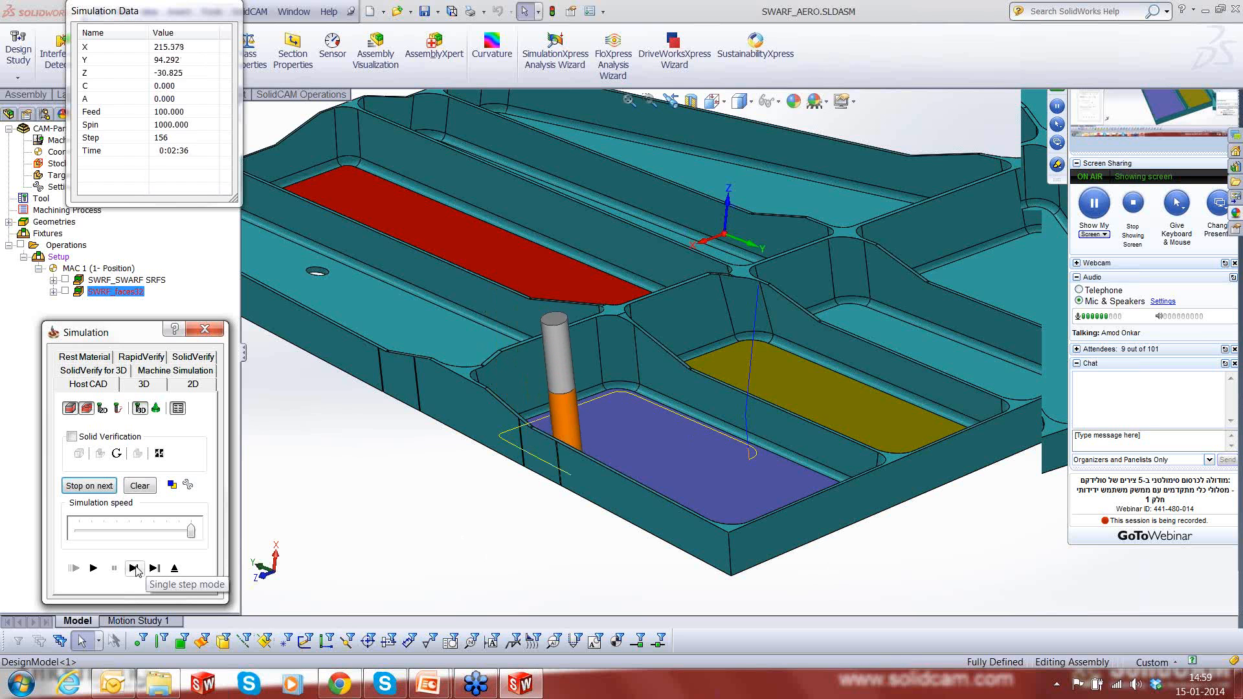
pyautogui.press('space')
pyautogui.press('space')
pyautogui.press('space')
pyautogui.press('space')
pyautogui.press('space')
pyautogui.press('space')
pyautogui.press('space')
pyautogui.press('space')
pyautogui.press('space')
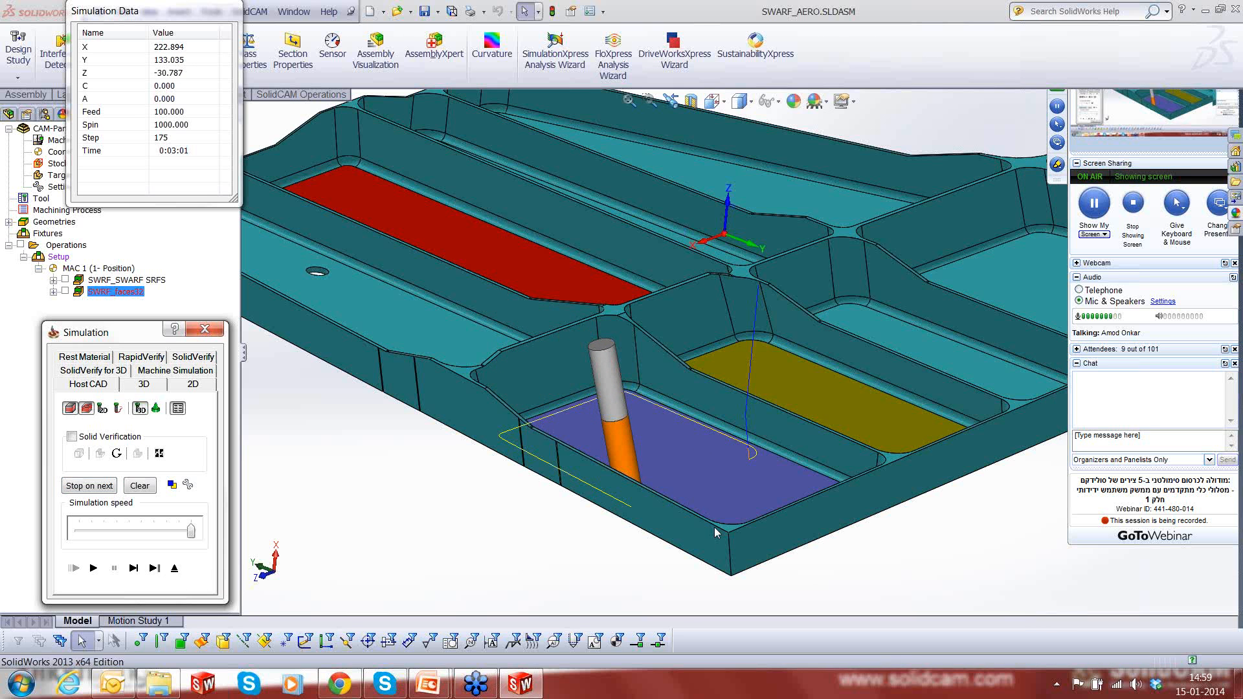
# - Check the tool's orientation from the side, and single-step it along the remaining outer wall up to the pocket's far corner
pyautogui.moveTo(714, 527); pyautogui.dragTo(733, 390, button='middle')
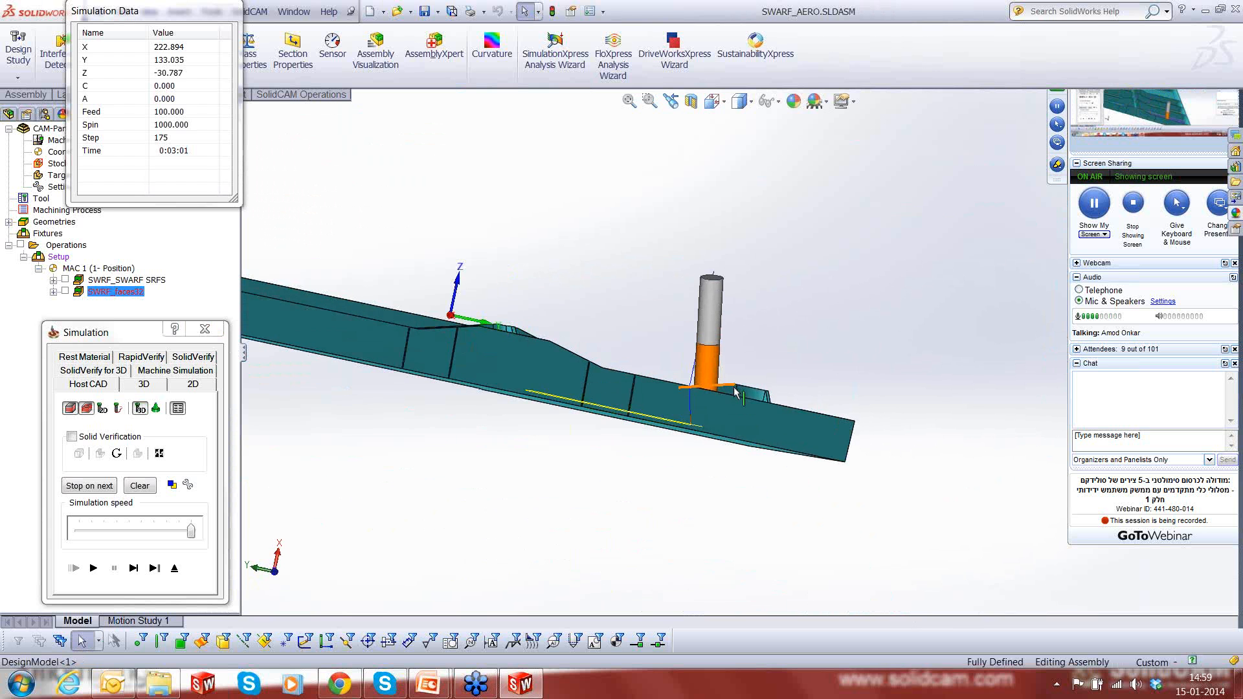
pyautogui.scroll(3, 732, 433)
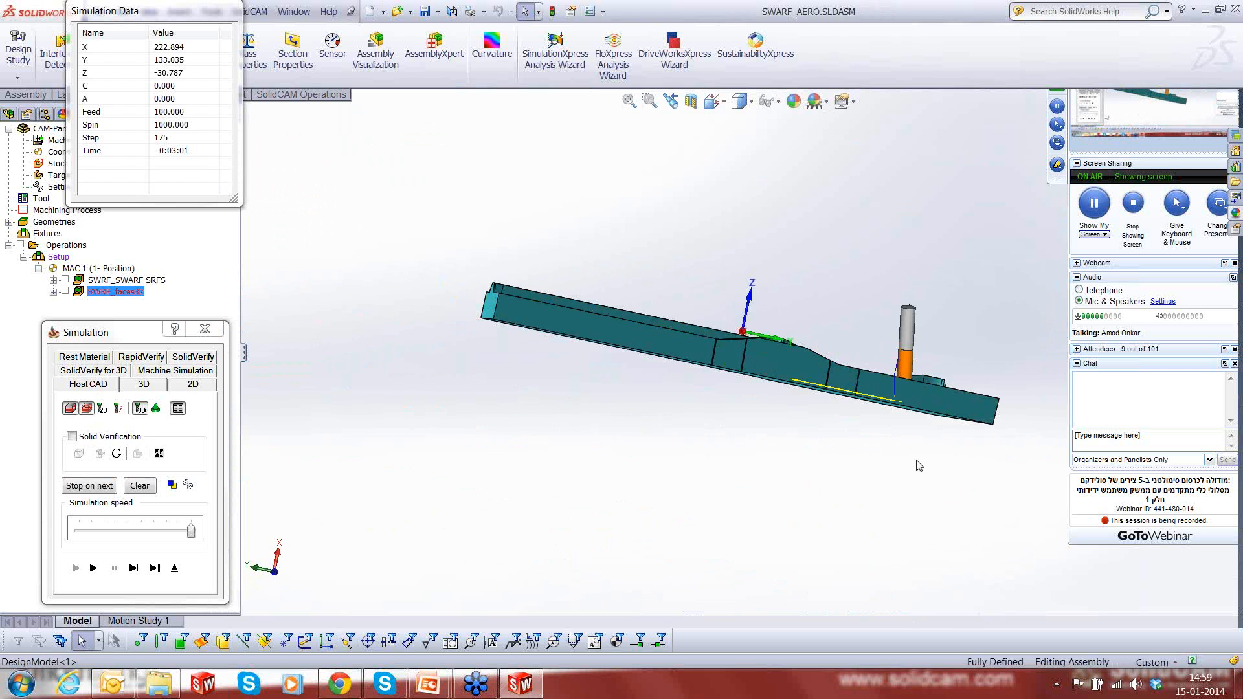
pyautogui.moveTo(919, 466)
pyautogui.mouseDown(button='middle')
pyautogui.moveTo(822, 488)
pyautogui.moveTo(771, 477)
pyautogui.moveTo(824, 462)
pyautogui.moveTo(901, 480)
pyautogui.mouseUp(button='middle')
pyautogui.scroll(-3, 959, 434)
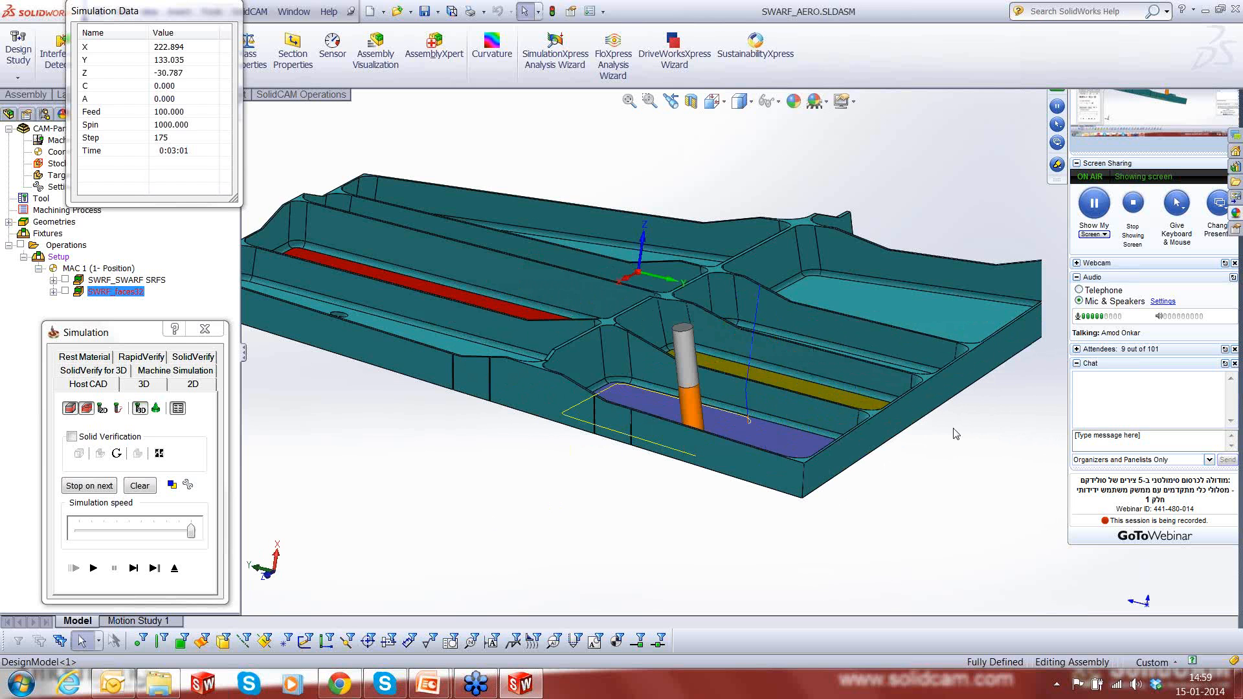
pyautogui.scroll(-2, 956, 434)
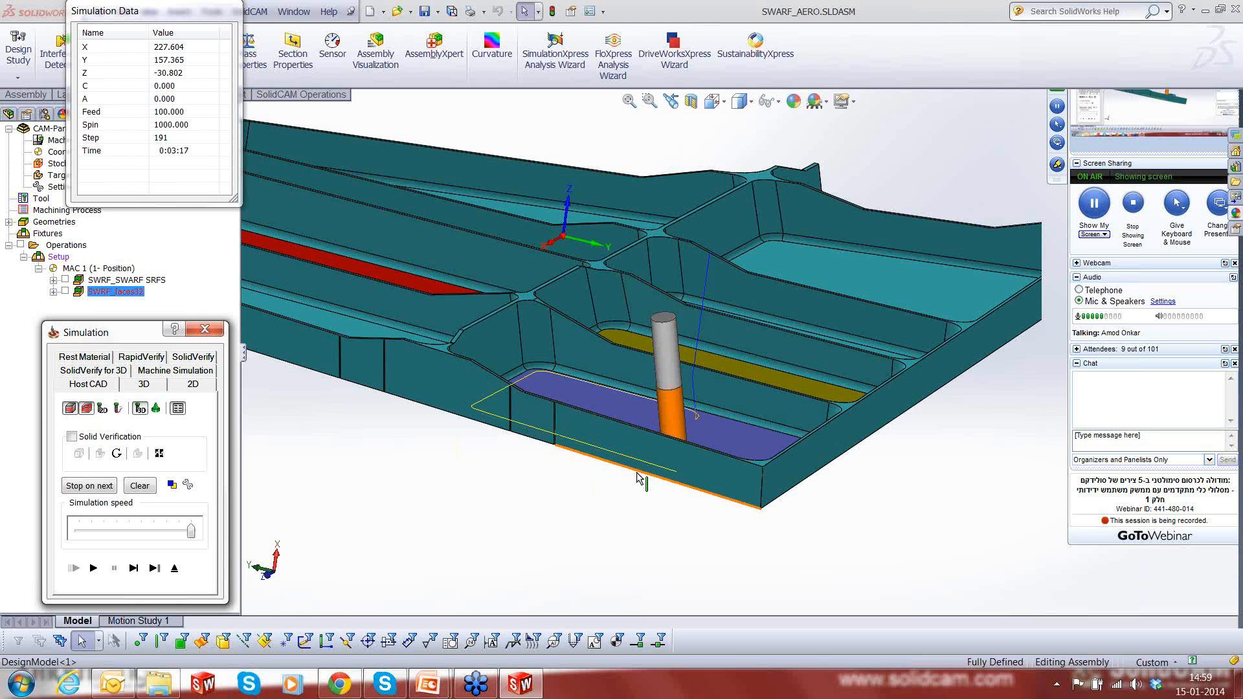
pyautogui.click(134, 568)
pyautogui.click(137, 569)
pyautogui.click(137, 569)
pyautogui.click(137, 570)
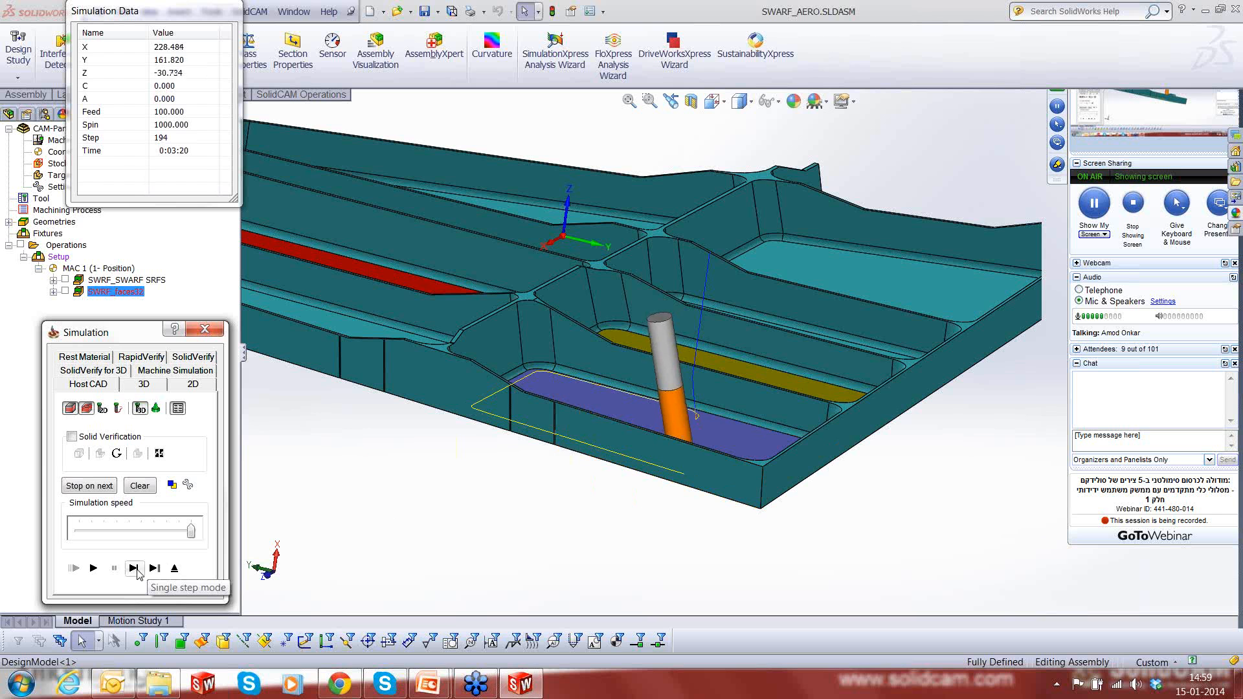
pyautogui.click(137, 570)
pyautogui.click(137, 570)
pyautogui.click(137, 569)
pyautogui.click(137, 569)
pyautogui.click(137, 570)
pyautogui.click(138, 569)
pyautogui.click(137, 569)
pyautogui.click(137, 569)
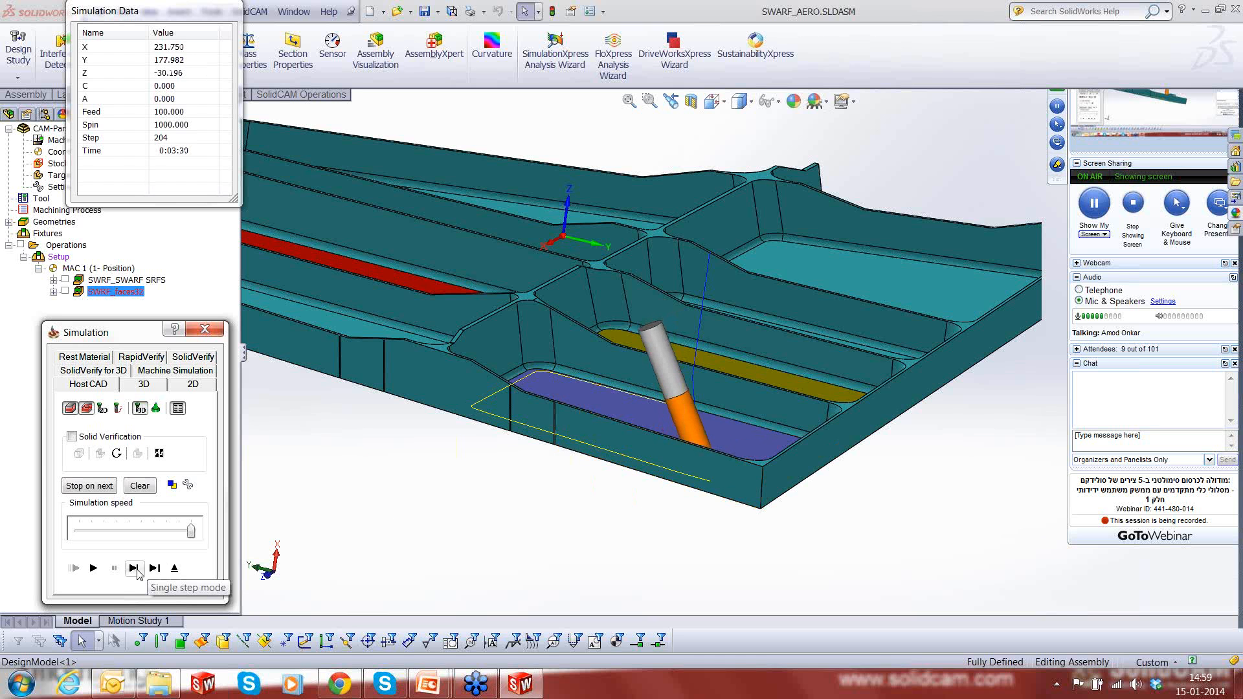
pyautogui.click(137, 569)
pyautogui.click(138, 569)
pyautogui.click(137, 569)
pyautogui.click(138, 569)
pyautogui.click(137, 569)
pyautogui.click(137, 570)
pyautogui.click(138, 570)
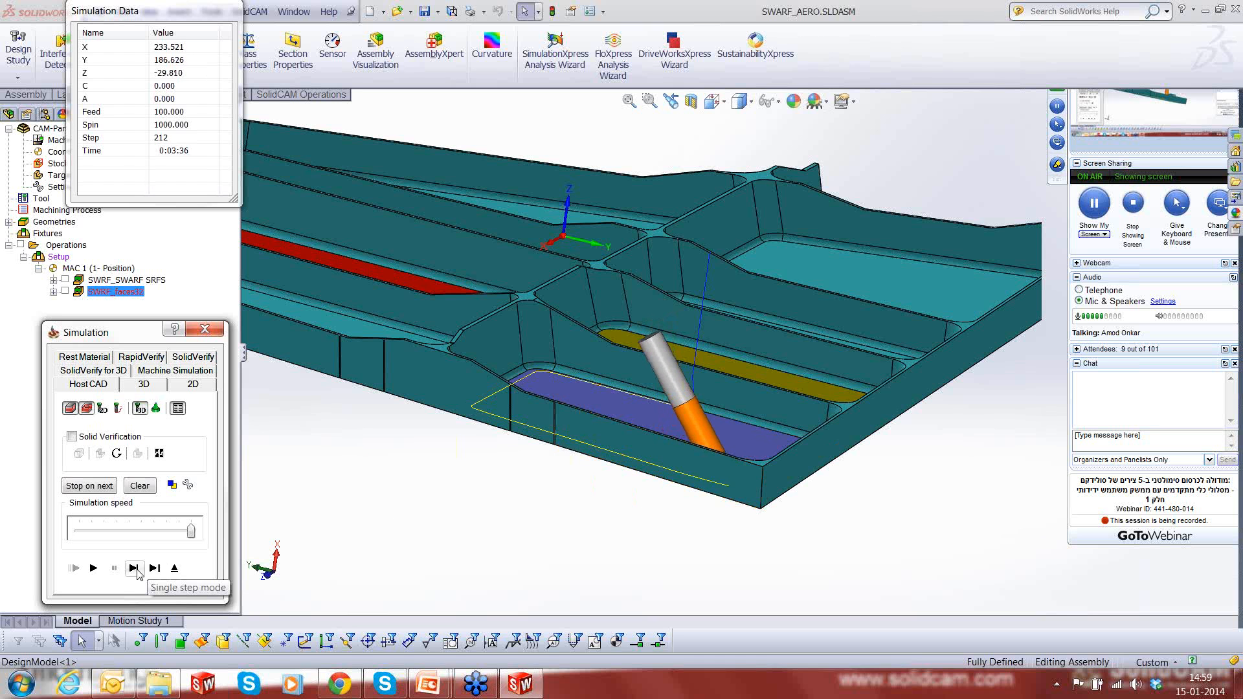
pyautogui.click(137, 570)
pyautogui.click(137, 569)
pyautogui.click(137, 569)
pyautogui.click(137, 570)
pyautogui.click(137, 569)
pyautogui.click(137, 569)
pyautogui.click(137, 570)
pyautogui.click(137, 569)
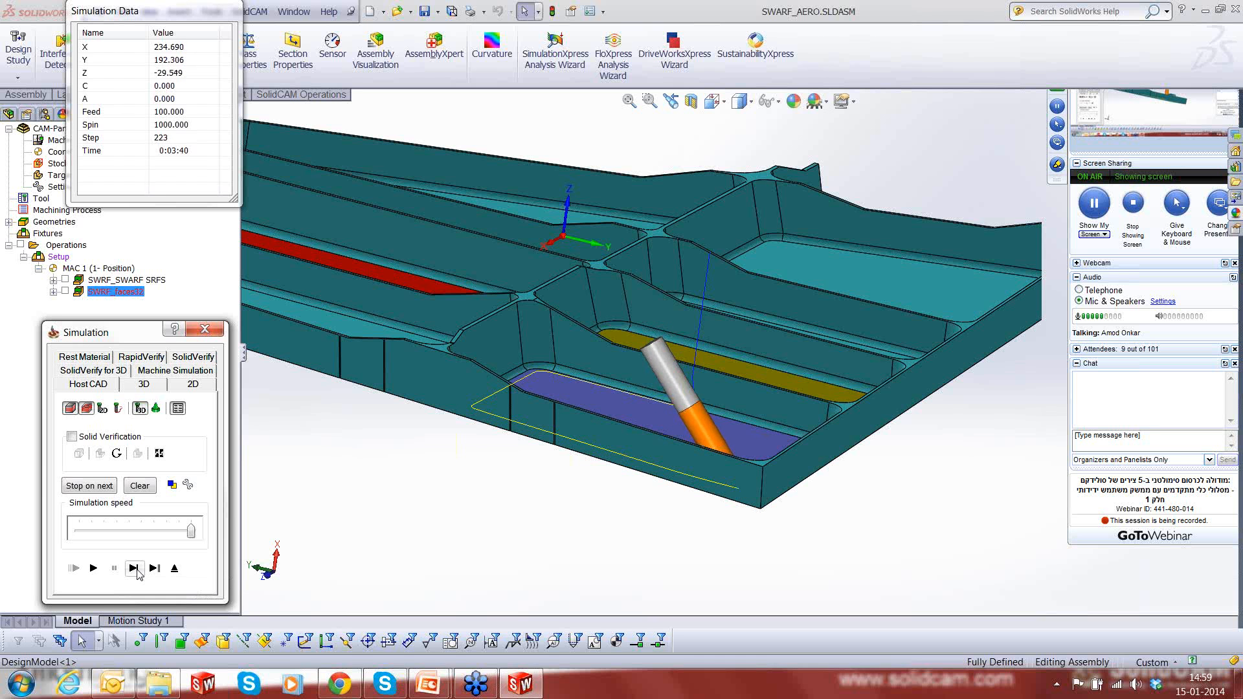
pyautogui.click(137, 570)
pyautogui.click(137, 570)
pyautogui.click(137, 569)
pyautogui.click(137, 569)
pyautogui.click(138, 570)
pyautogui.click(137, 570)
pyautogui.click(137, 570)
pyautogui.click(137, 569)
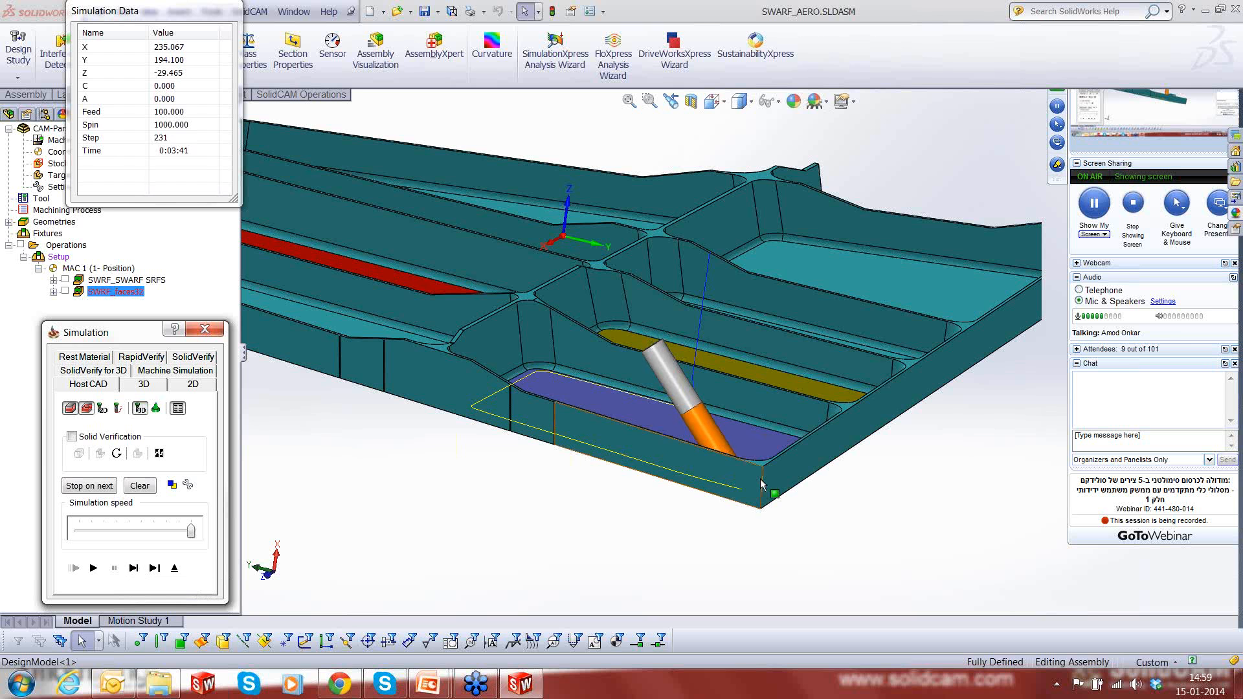
# - Examine the tool at the purple pocket's far outer corner and advance the simulation around that corner
pyautogui.scroll(-8, 769, 482)
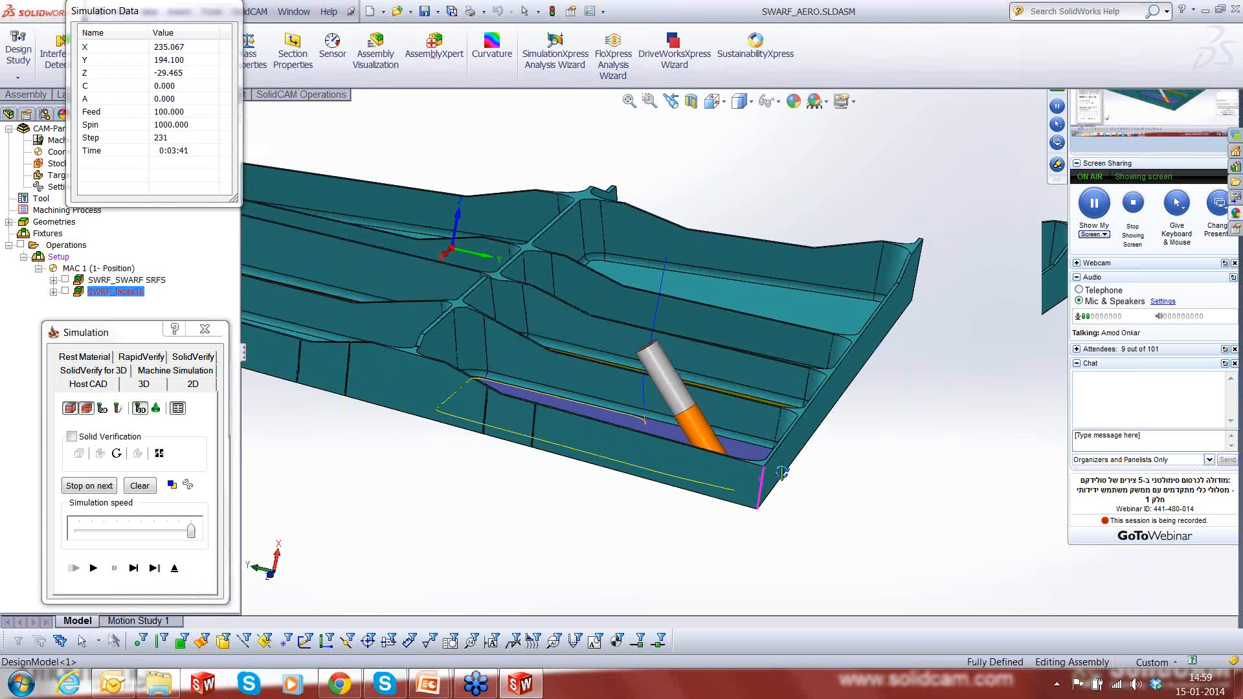
pyautogui.moveTo(705, 582); pyautogui.dragTo(688, 555, button='middle')
pyautogui.scroll(4, 687, 555)
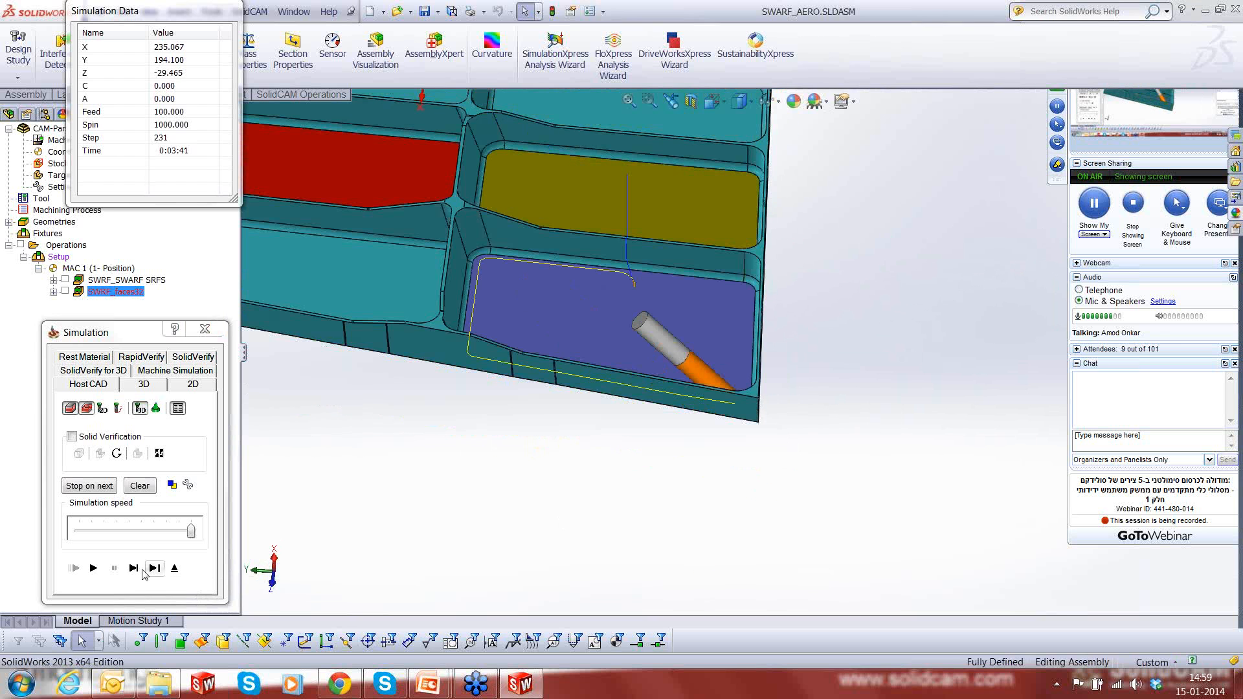
pyautogui.click(132, 569)
pyautogui.click(132, 569)
pyautogui.click(132, 570)
pyautogui.click(132, 570)
pyautogui.click(132, 569)
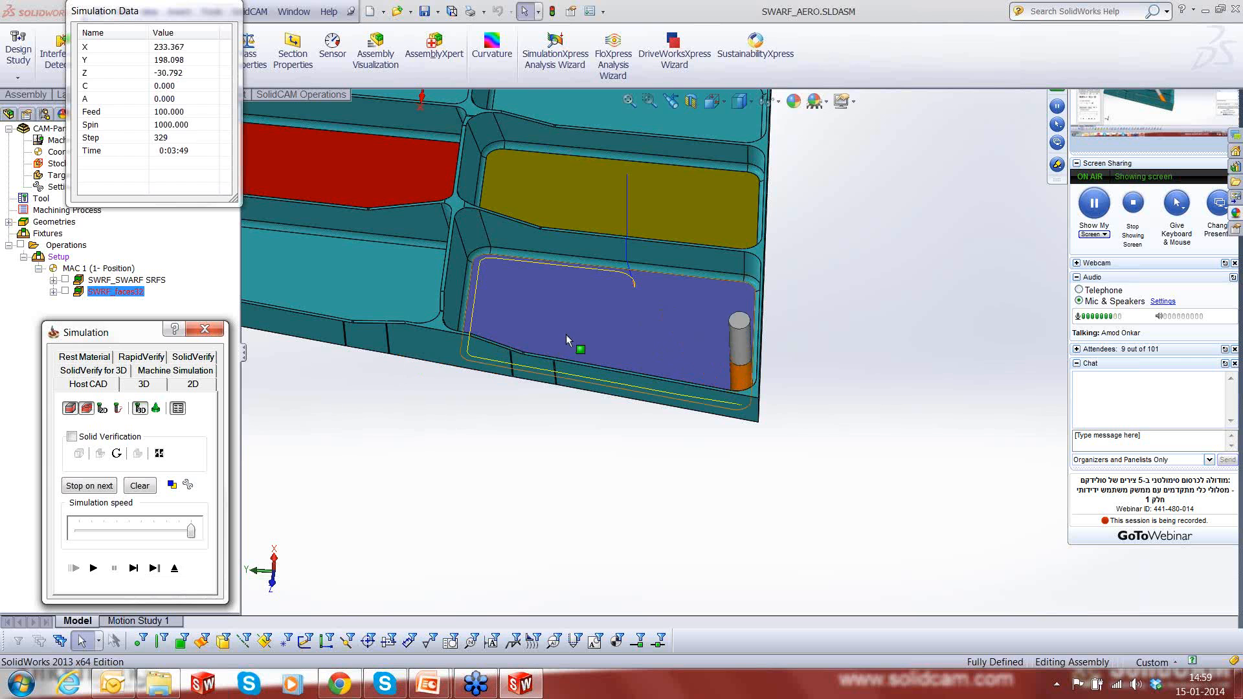
# - Advance the tool from the purple pocket's far outer corner to the end of the toolpath, and exit the simulation
pyautogui.moveTo(567, 329); pyautogui.dragTo(567, 312, button='middle')
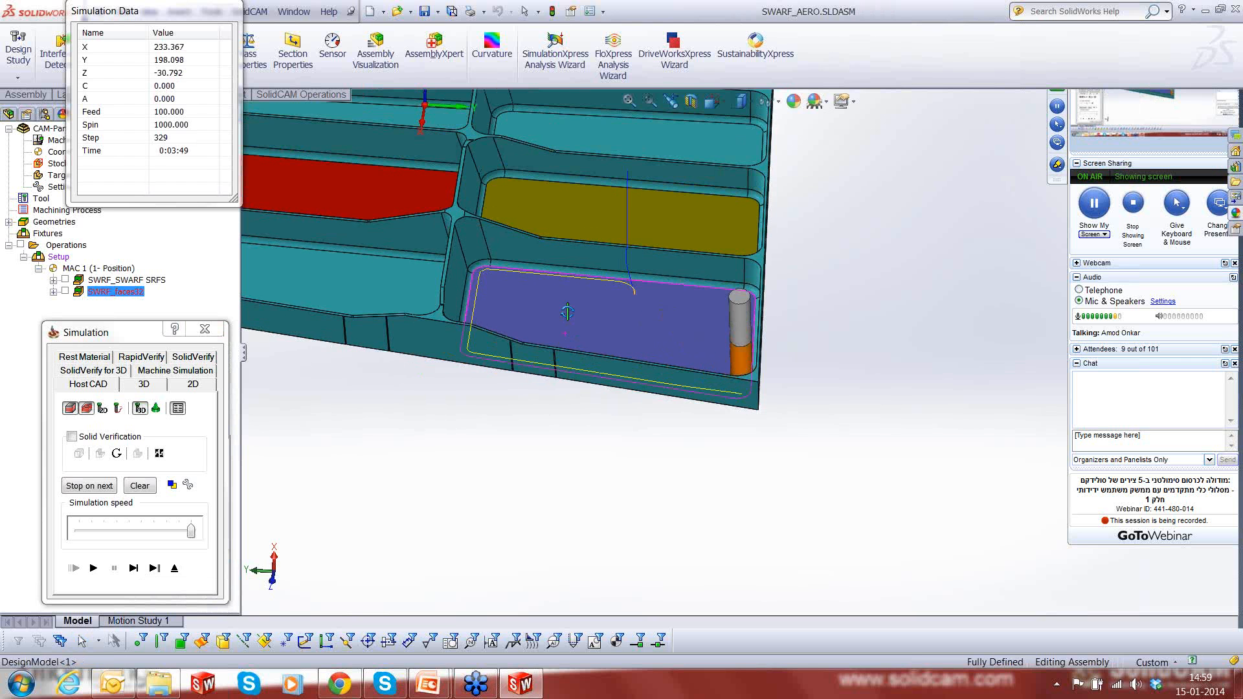
pyautogui.scroll(-2, 595, 264)
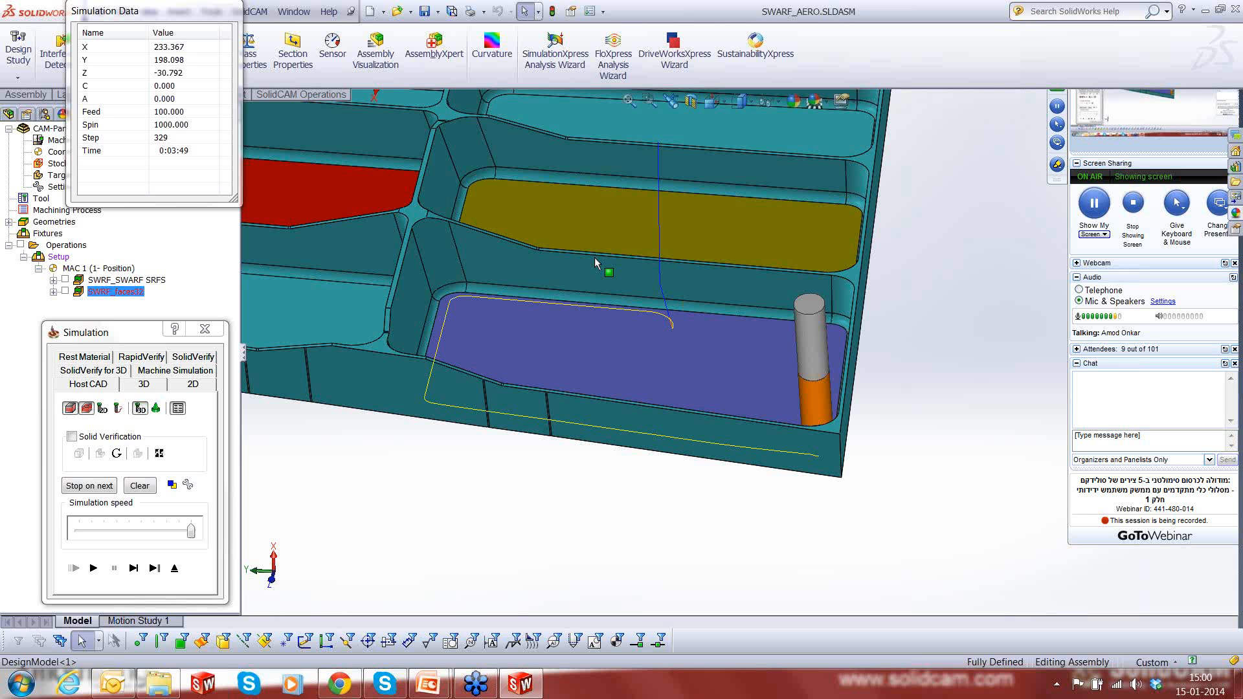
pyautogui.click(139, 573)
pyautogui.click(140, 573)
pyautogui.click(140, 573)
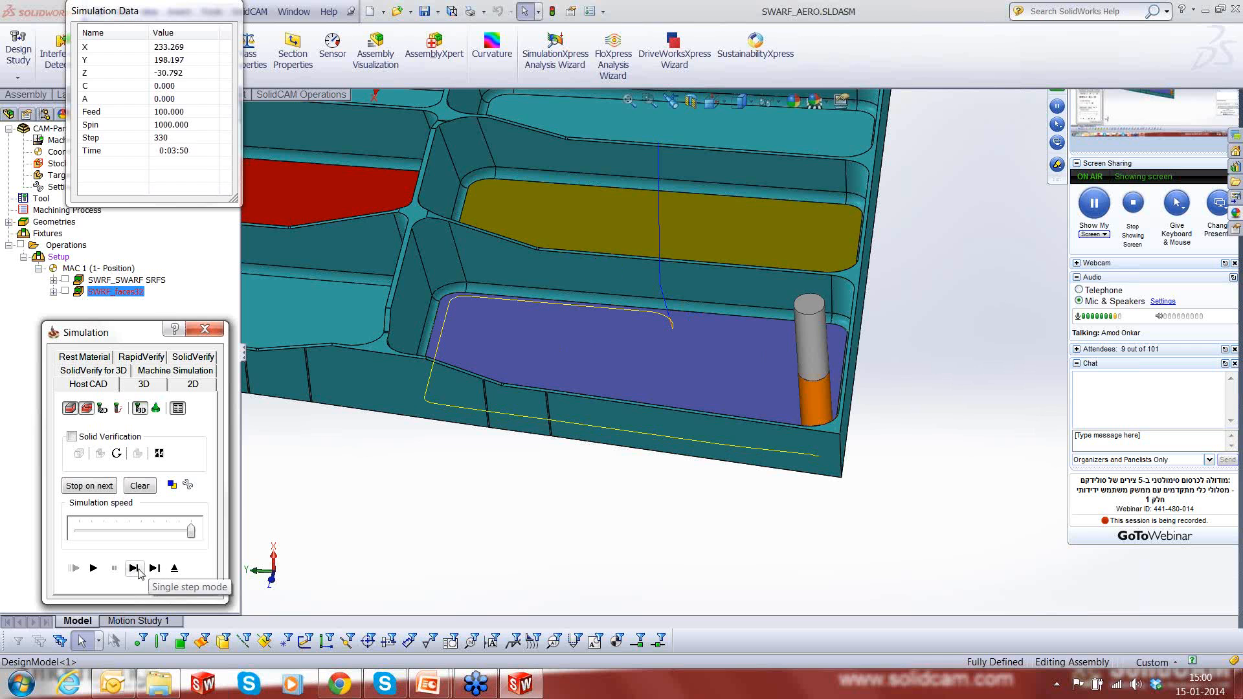
pyautogui.click(140, 573)
pyautogui.click(139, 572)
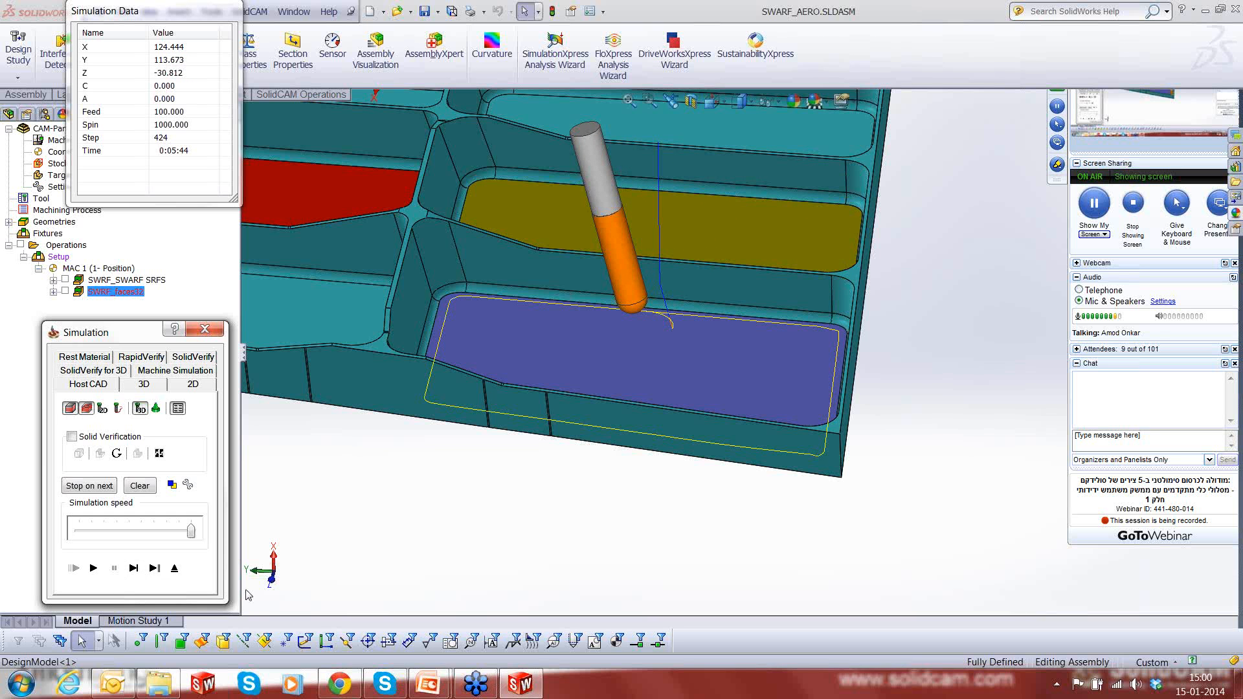
pyautogui.click(175, 568)
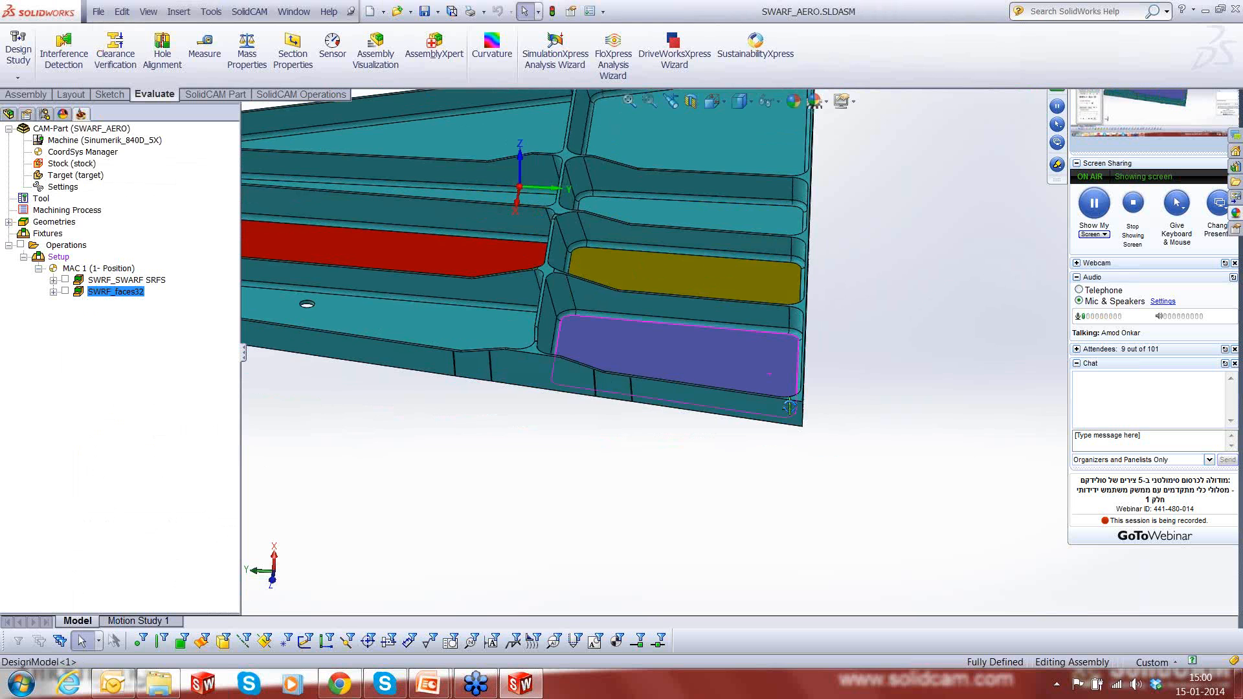
# - View the purple pocket's walls close up from an angle and open the SWRF_faces32 operation for editing
pyautogui.moveTo(789, 407); pyautogui.dragTo(674, 319, button='middle')
pyautogui.scroll(-3, 673, 318)
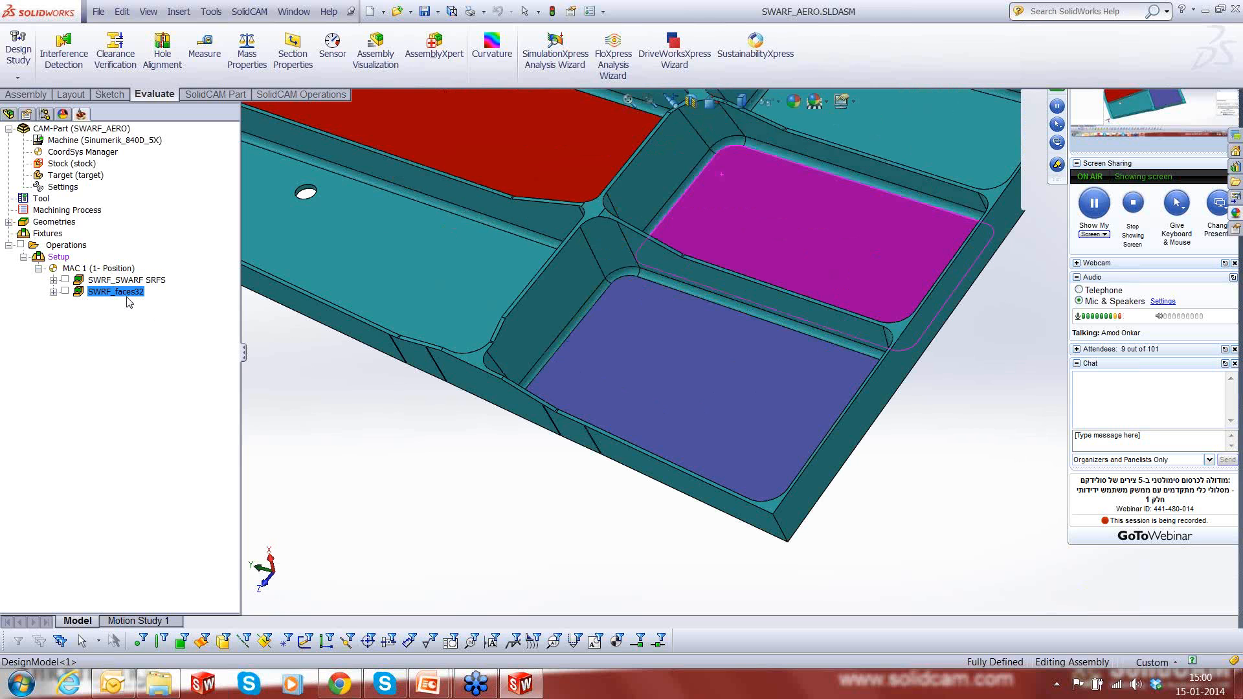
pyautogui.rightClick(130, 302)
pyautogui.click(162, 174)
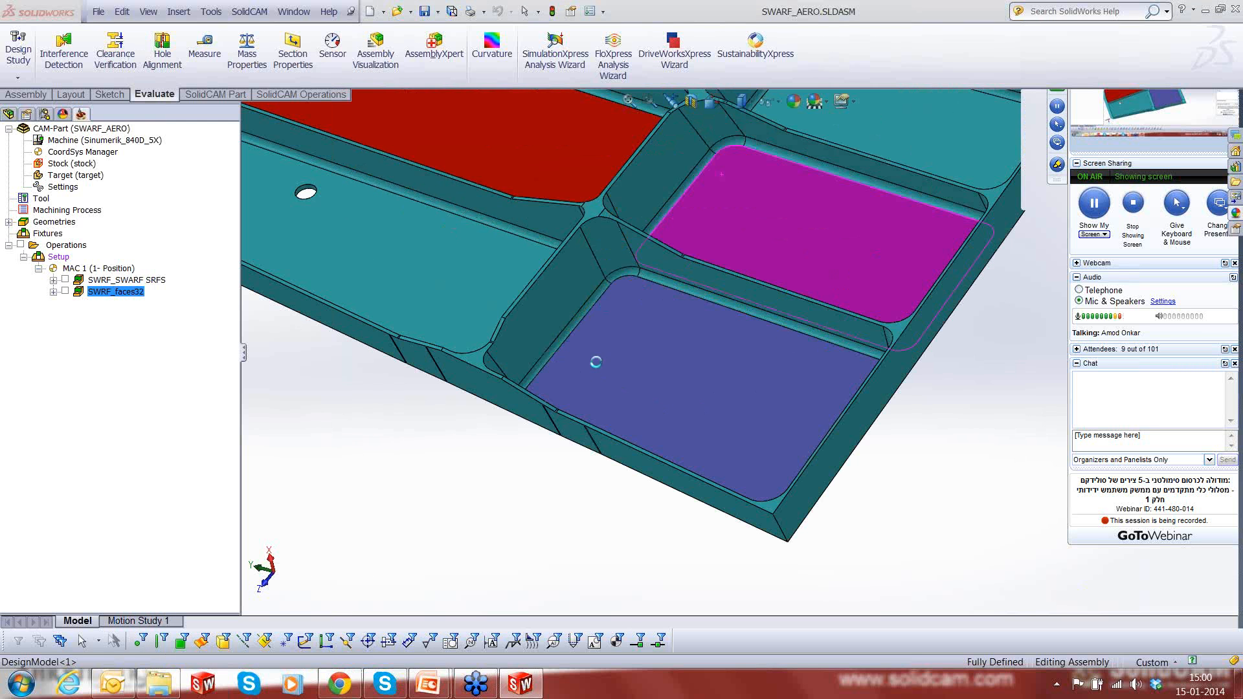
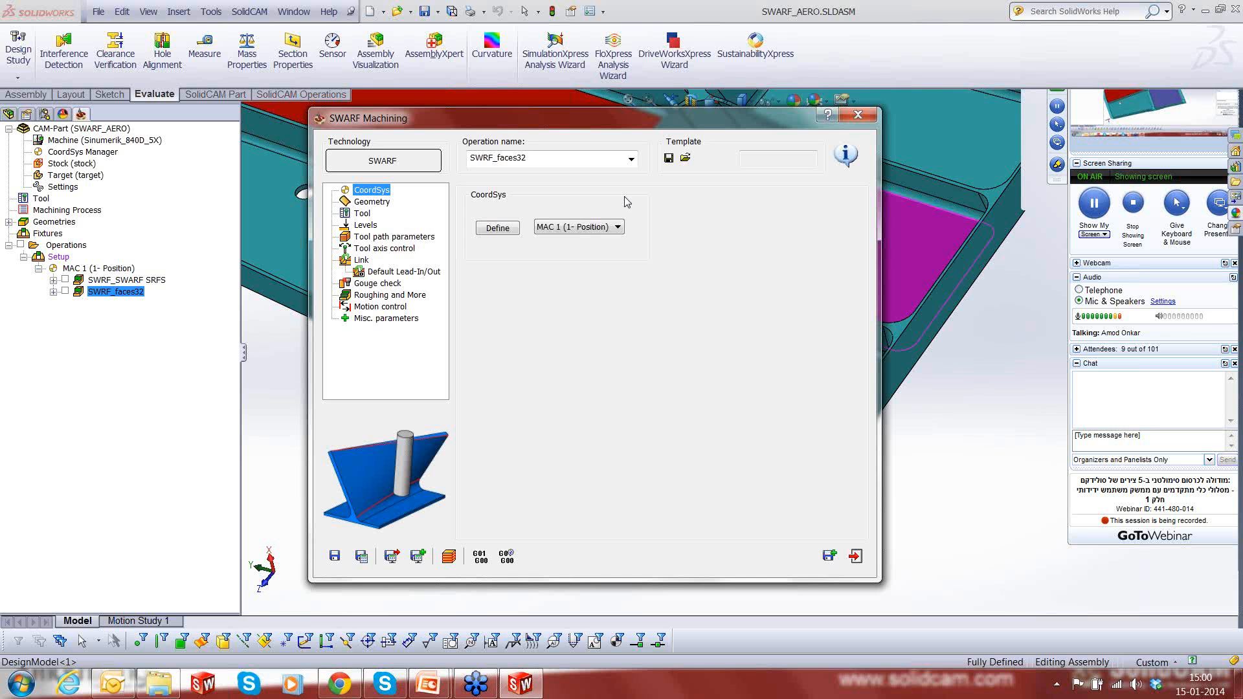
# - Enable tilt lines in the geometry and chain the two corner edges of the purple pocket where it meets the red and yellow pockets
pyautogui.click(382, 202)
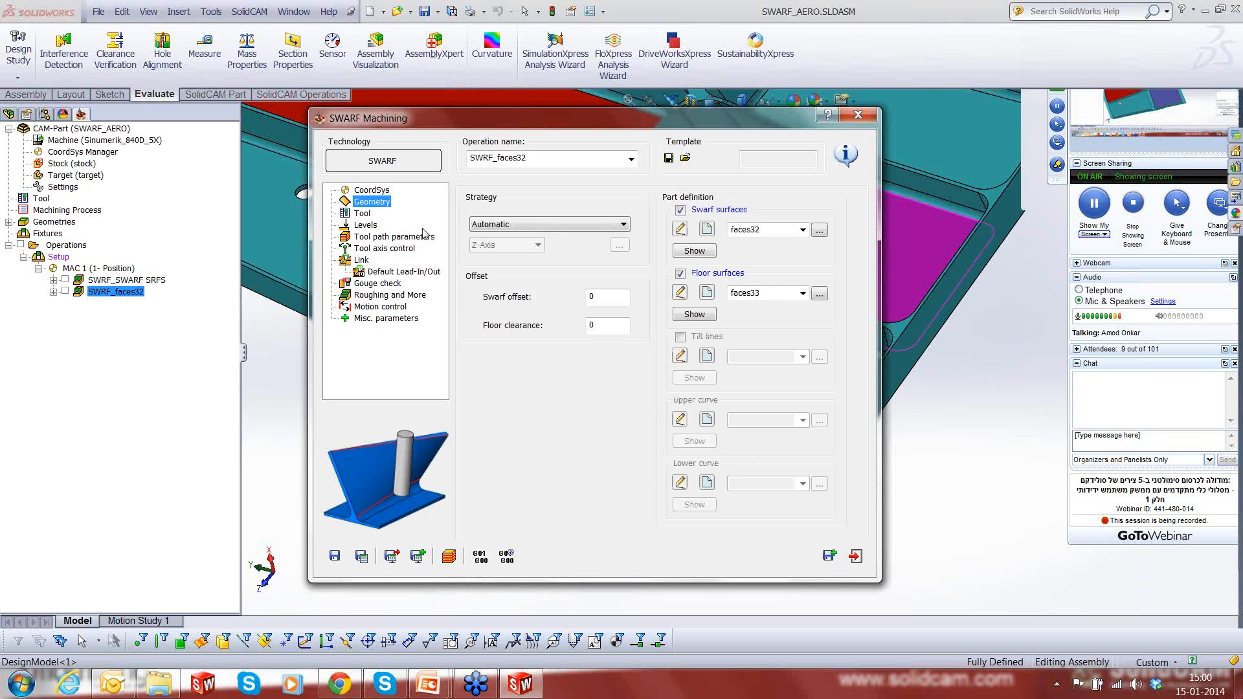
pyautogui.click(681, 337)
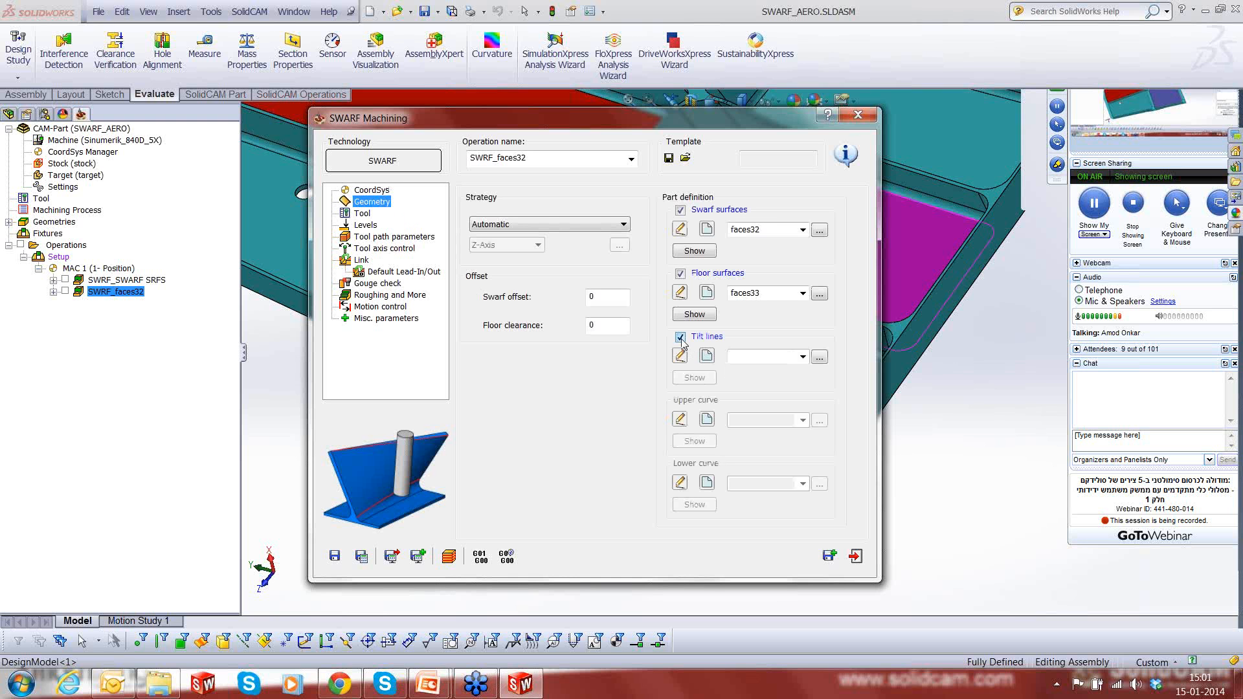
pyautogui.click(710, 358)
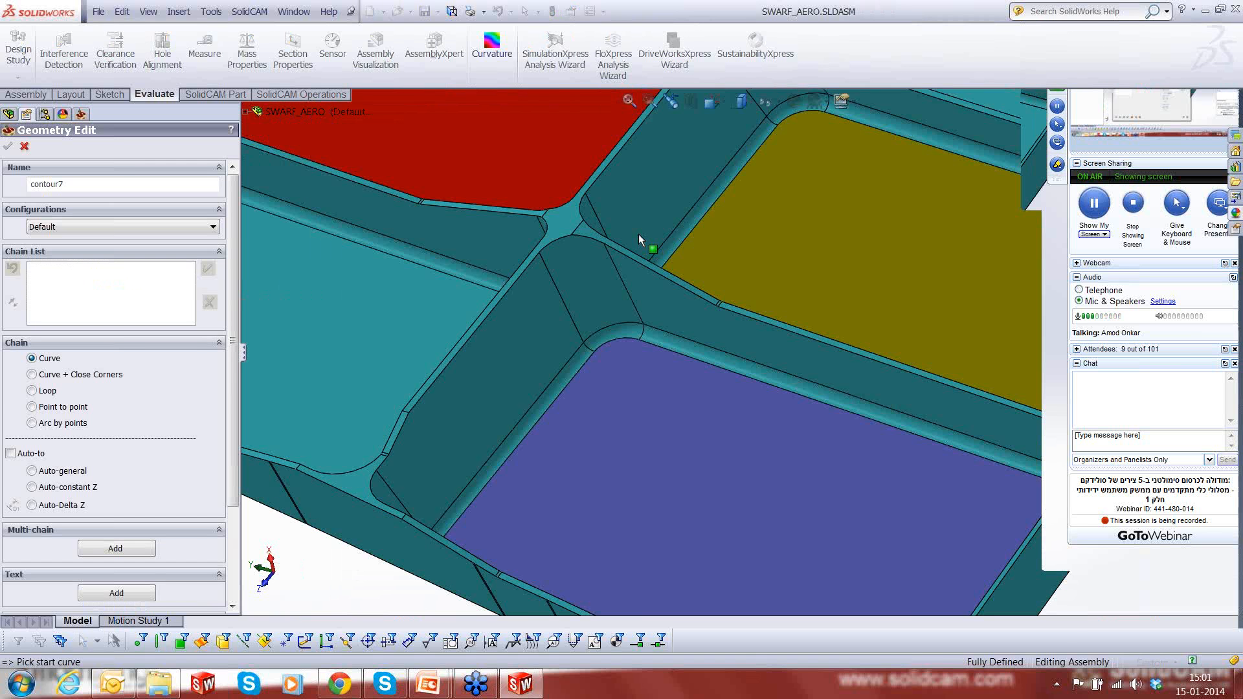
pyautogui.scroll(-2, 639, 234)
pyautogui.click(570, 358)
pyautogui.click(569, 358)
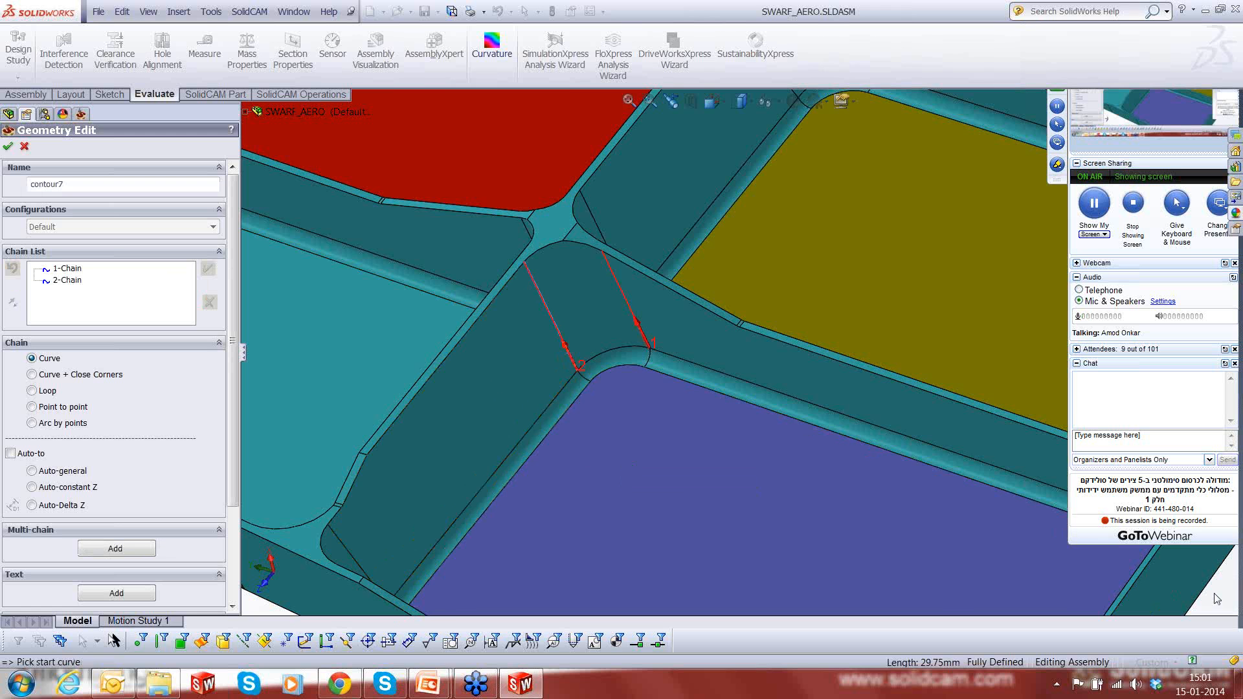
# - Add tilt-line chains on both edges of the purple pocket's rounded corner between the outer wall and the neighbouring teal pocket
pyautogui.scroll(1, 1216, 598)
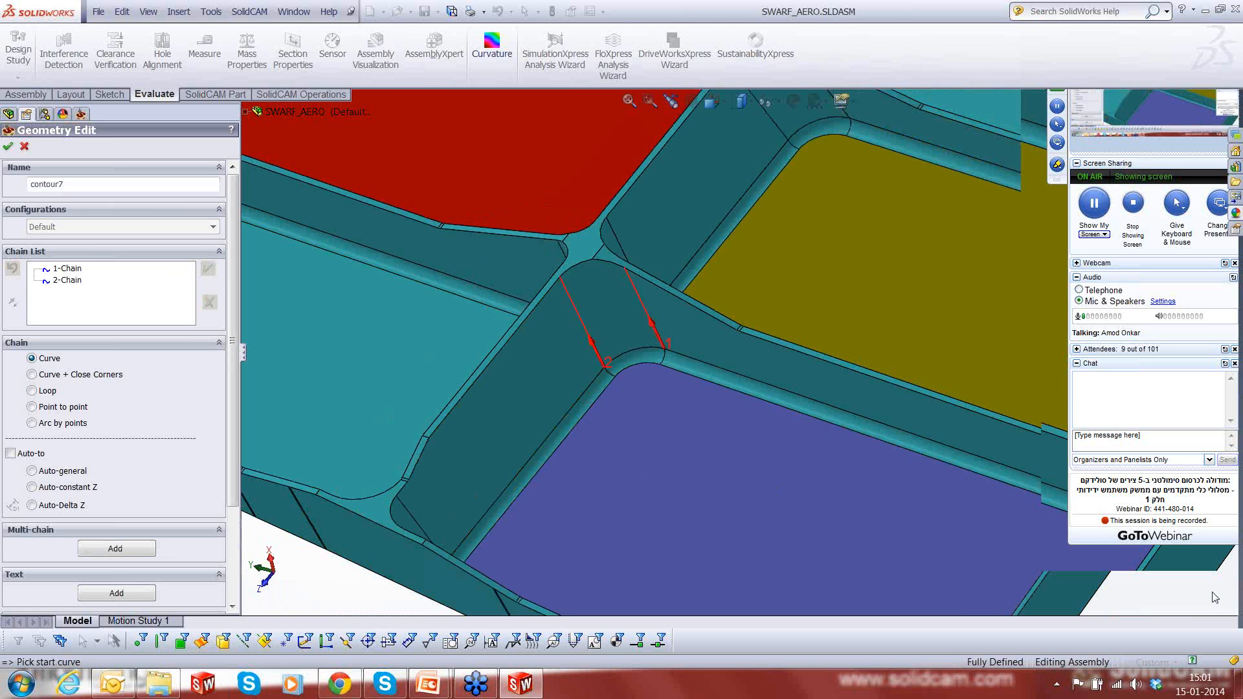
pyautogui.scroll(4, 756, 420)
pyautogui.moveTo(755, 420); pyautogui.dragTo(616, 508, button='middle')
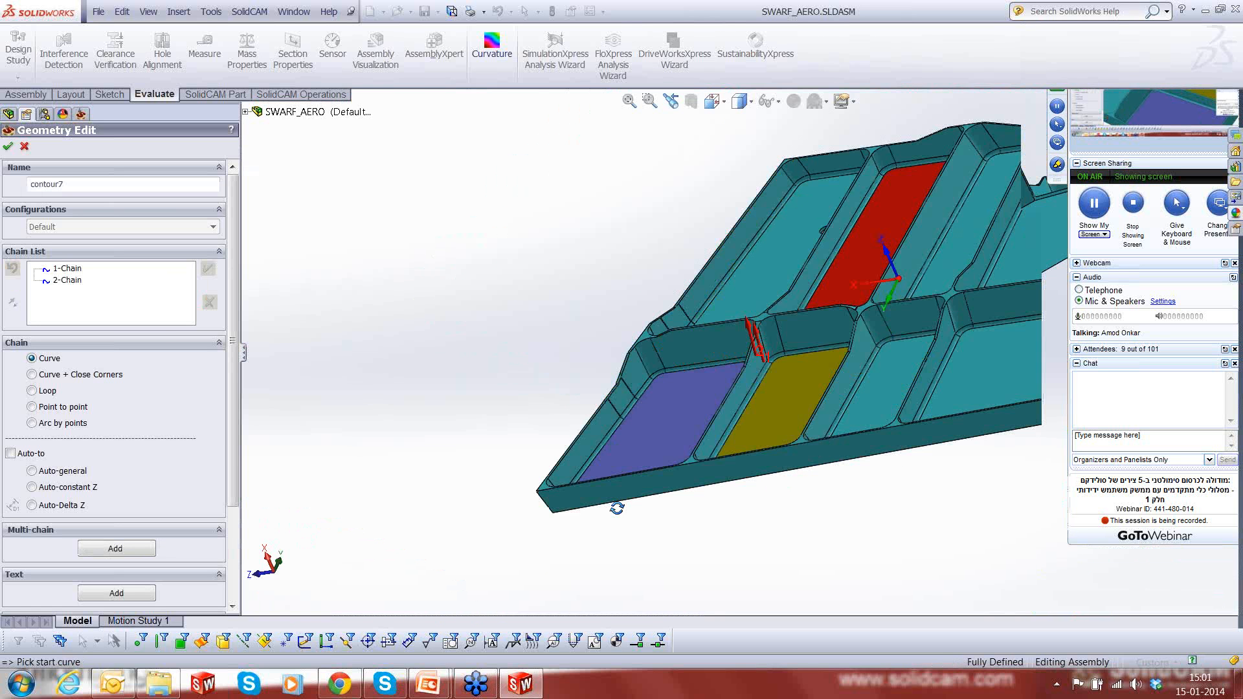
pyautogui.scroll(-4, 659, 366)
pyautogui.scroll(-2, 659, 367)
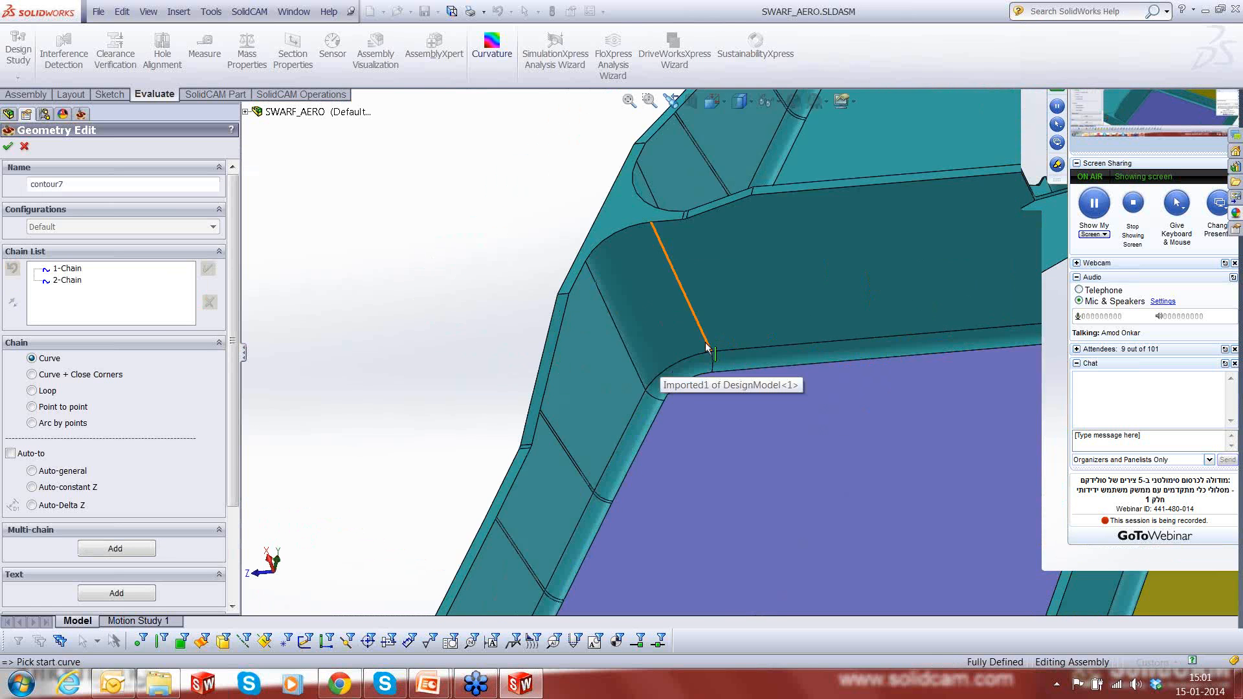
pyautogui.click(710, 366)
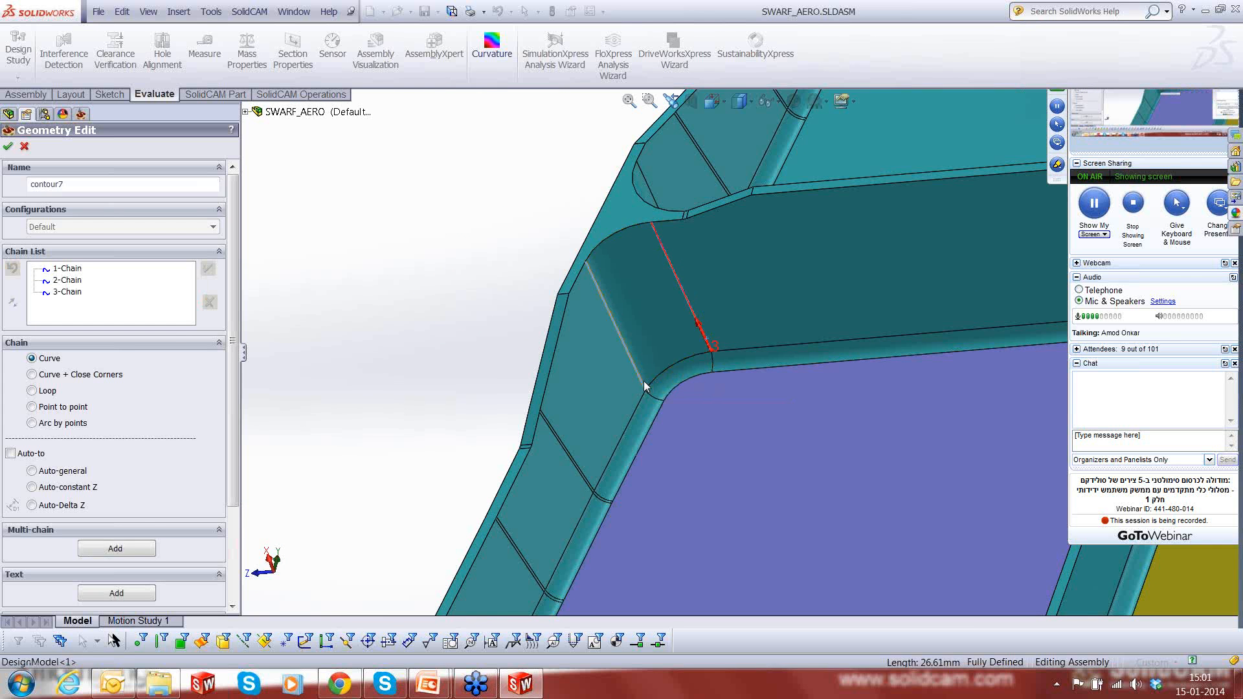
pyautogui.click(642, 385)
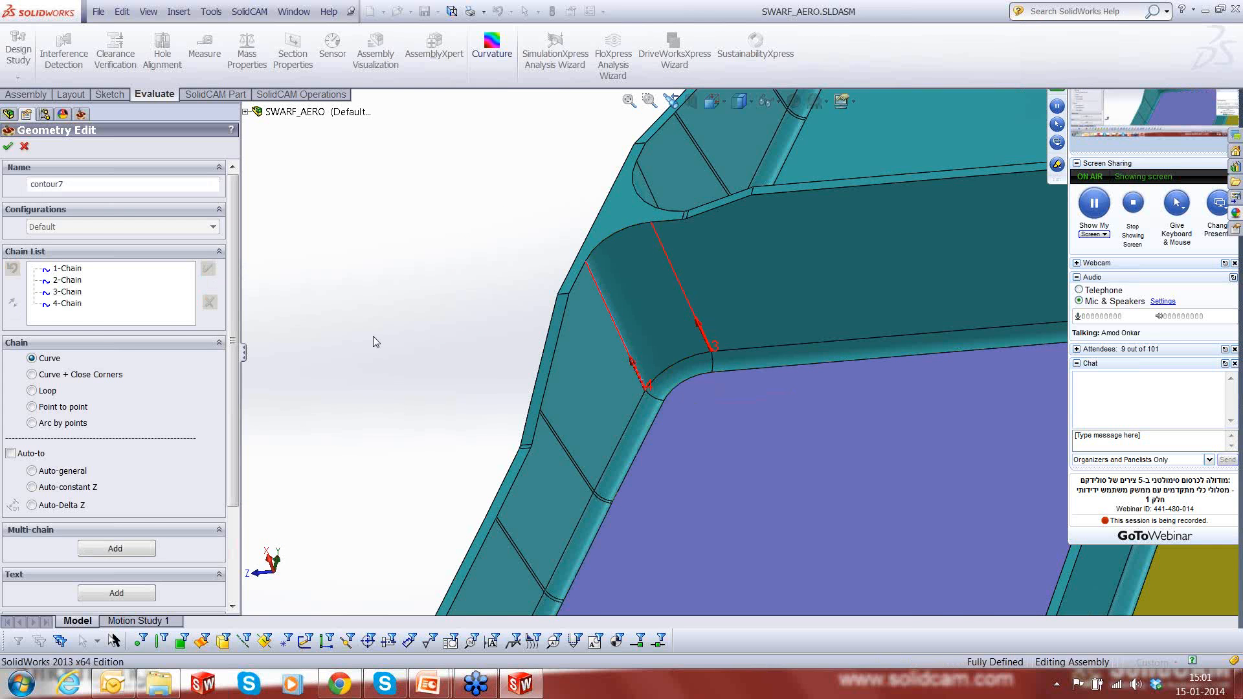
# - Add tilt-line chains on both edges of the rounded corner at the purple pocket's far outer end
pyautogui.scroll(6, 447, 365)
pyautogui.moveTo(711, 391); pyautogui.dragTo(563, 435, button='middle')
pyautogui.scroll(-2, 766, 258)
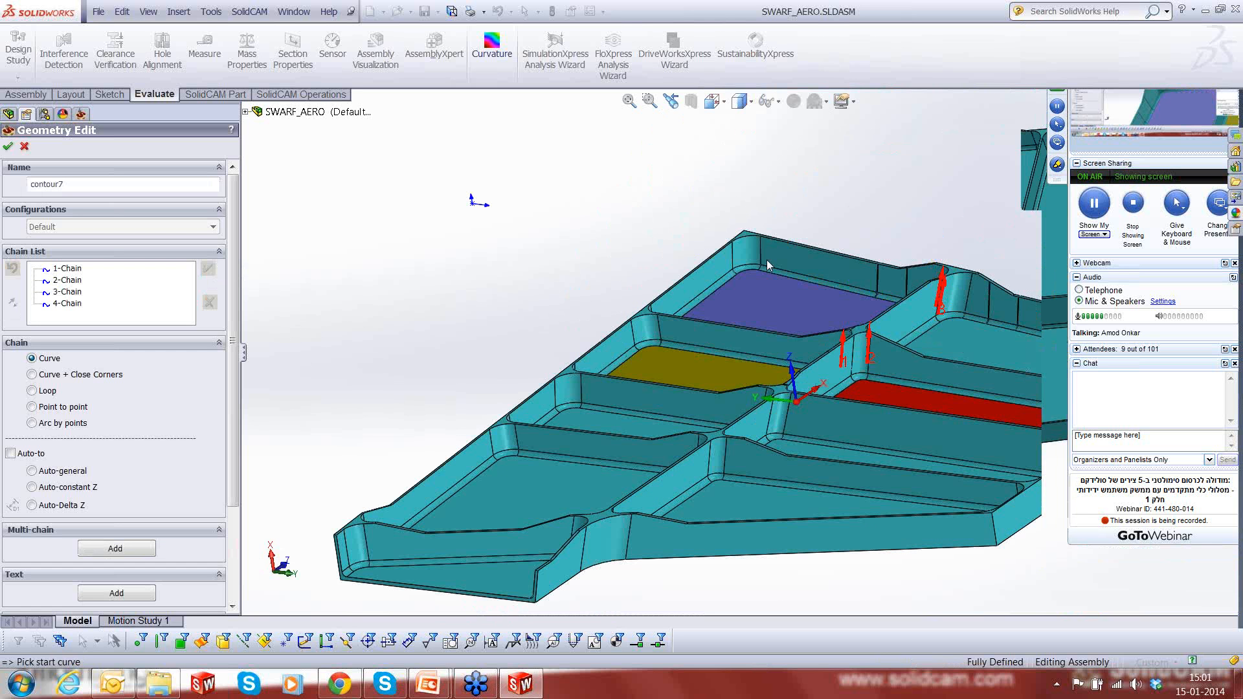
pyautogui.scroll(-5, 766, 258)
pyautogui.click(736, 272)
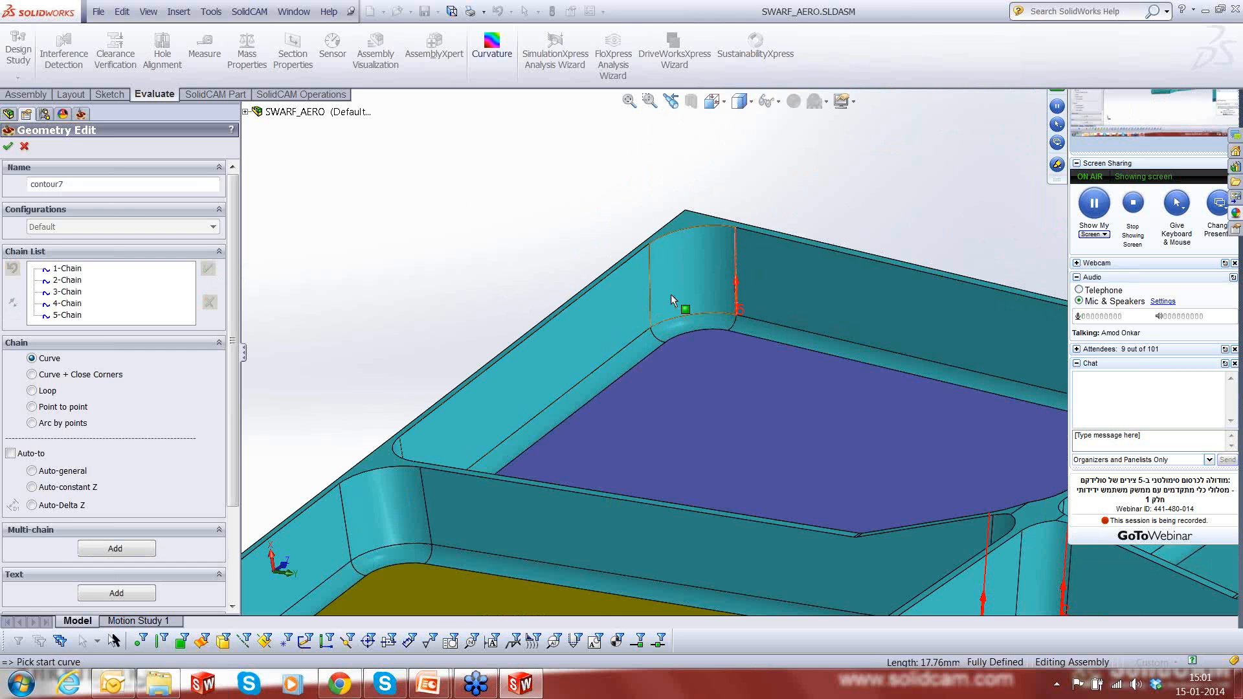
pyautogui.click(651, 317)
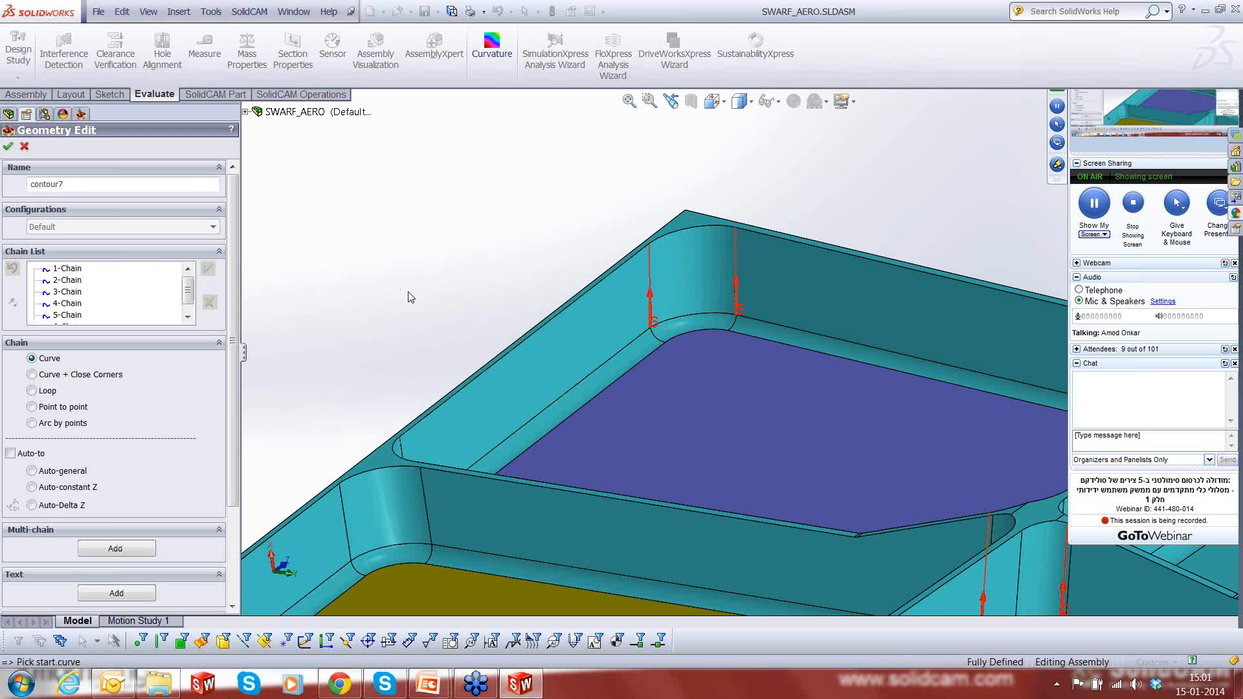
# - Chain both edges of the purple pocket's remaining corner beside the yellow pocket, reversing each chain so it runs upward
pyautogui.scroll(8, 538, 309)
pyautogui.moveTo(805, 309); pyautogui.dragTo(619, 350, button='middle')
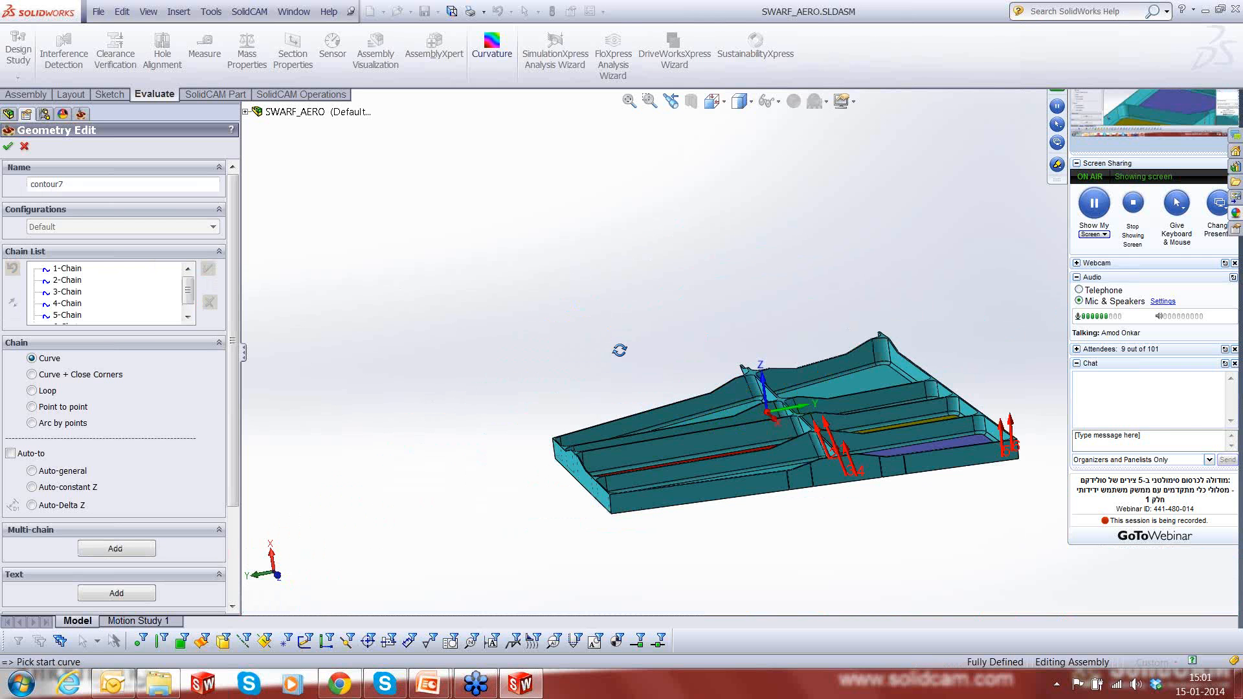
pyautogui.scroll(-6, 969, 450)
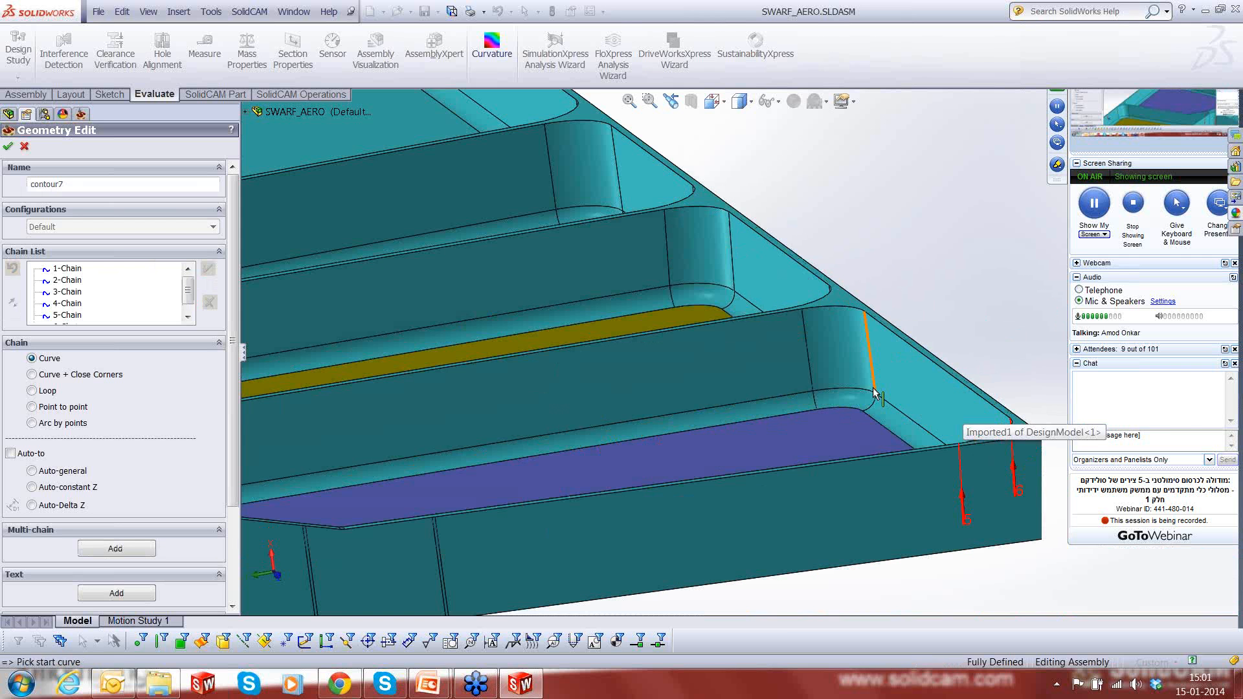
pyautogui.click(874, 385)
pyautogui.click(874, 385)
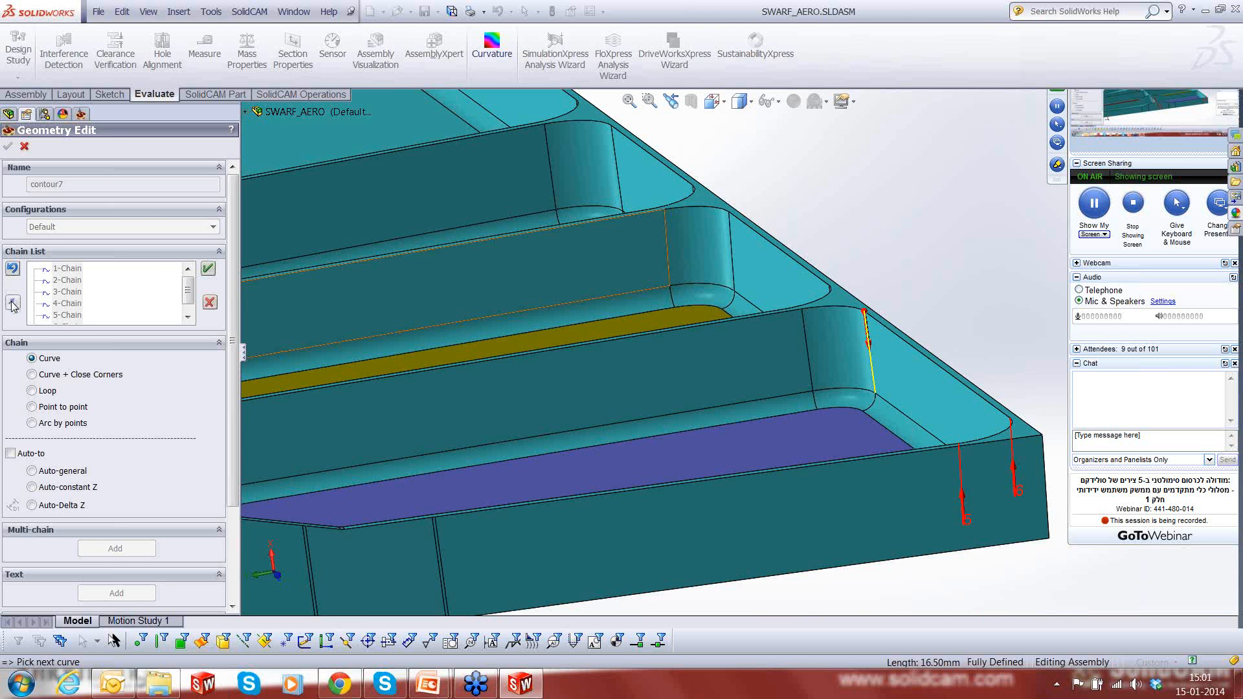
pyautogui.click(208, 269)
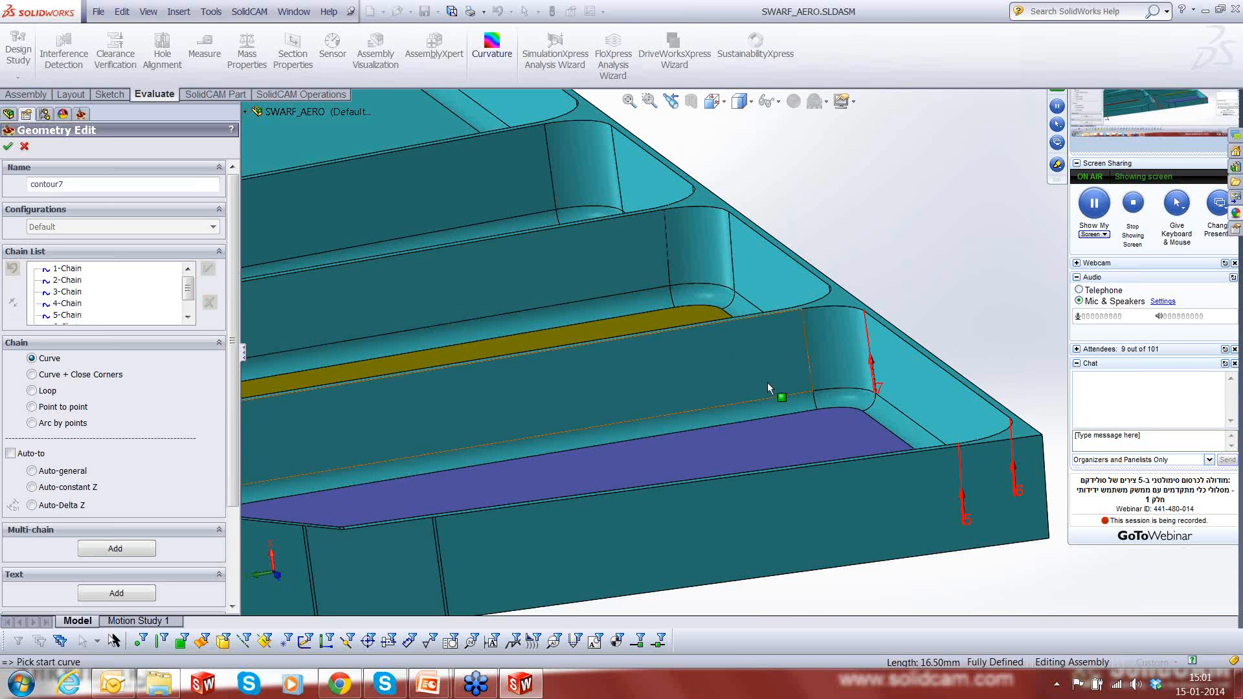
pyautogui.click(810, 389)
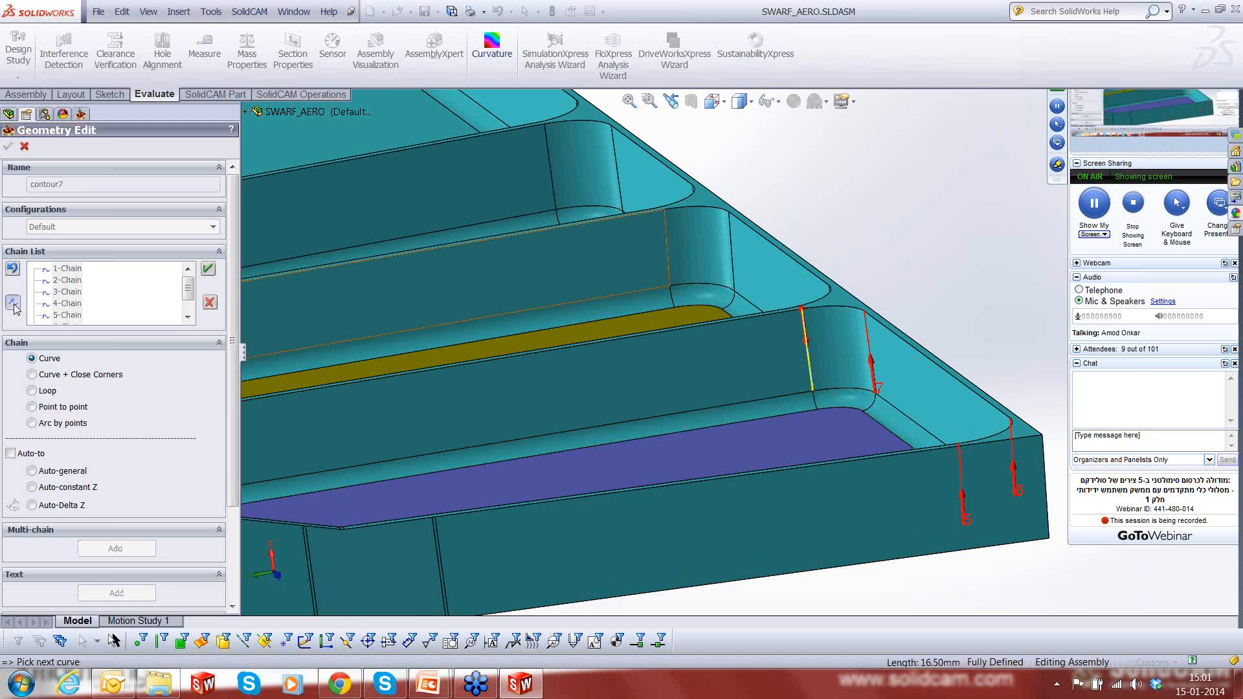
pyautogui.click(208, 269)
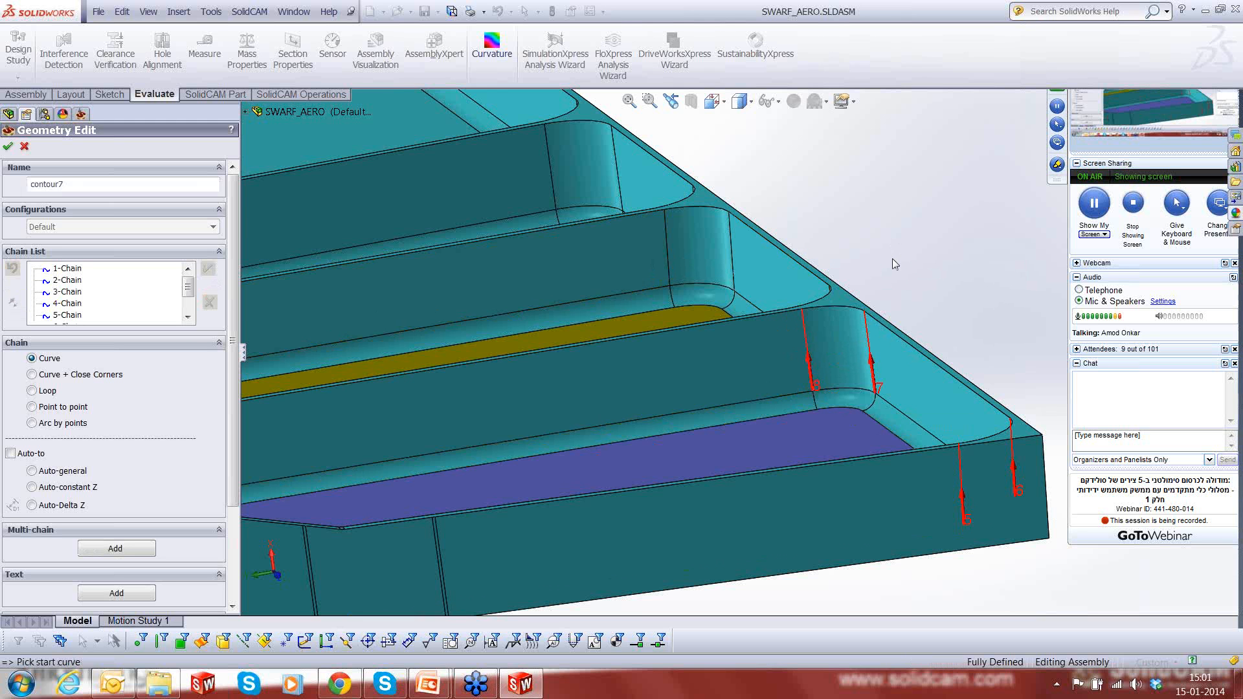
# - Review the tilt-line chains at all four corners of the purple pocket and close the geometry definition
pyautogui.scroll(1, 892, 258)
pyautogui.scroll(5, 892, 258)
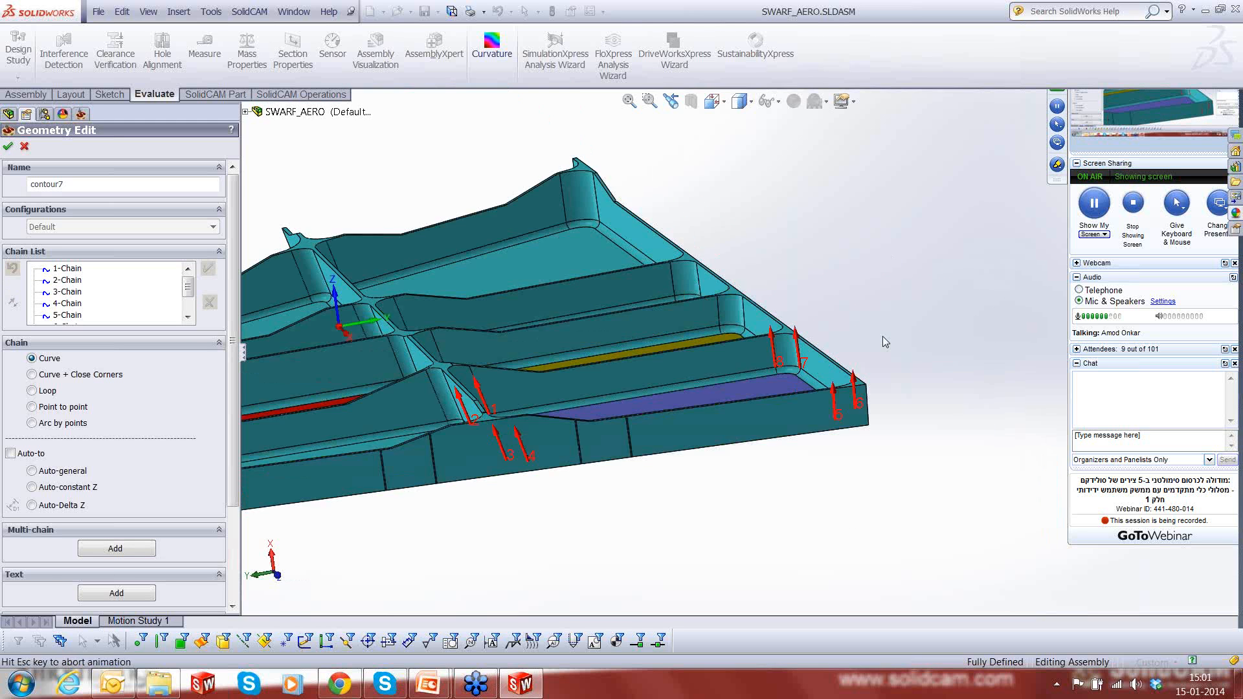
pyautogui.moveTo(883, 391); pyautogui.dragTo(834, 500, button='middle')
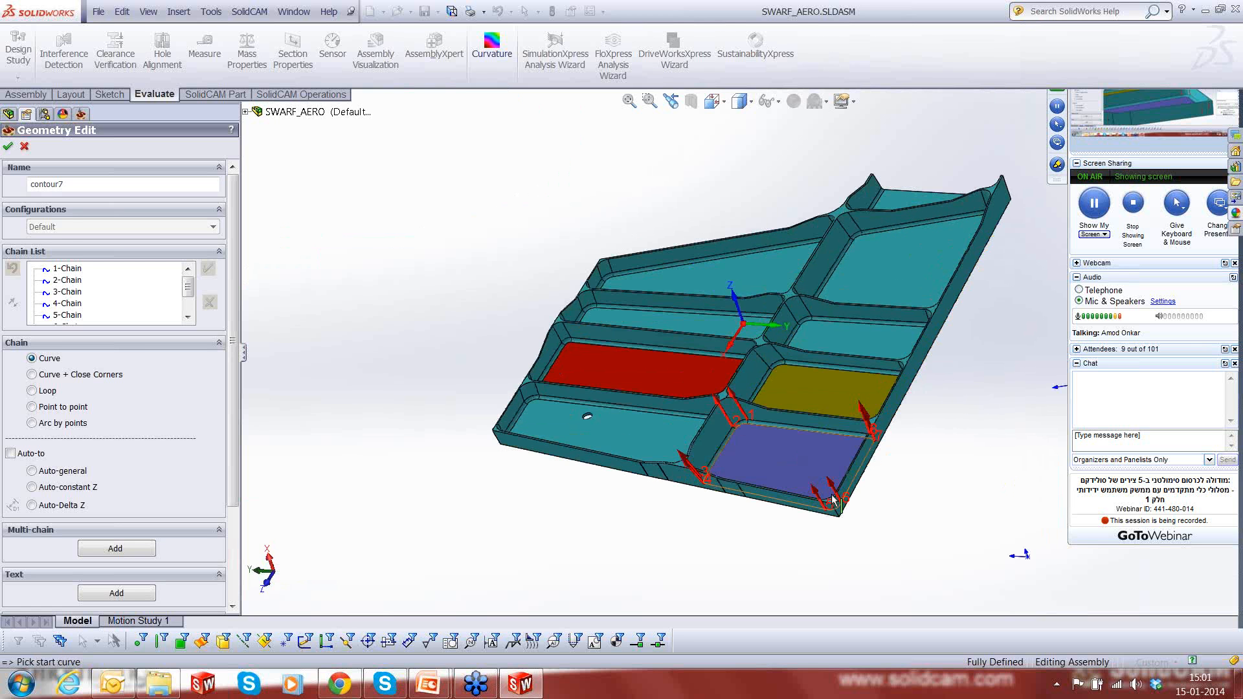
pyautogui.scroll(-3, 833, 500)
pyautogui.scroll(-1, 809, 485)
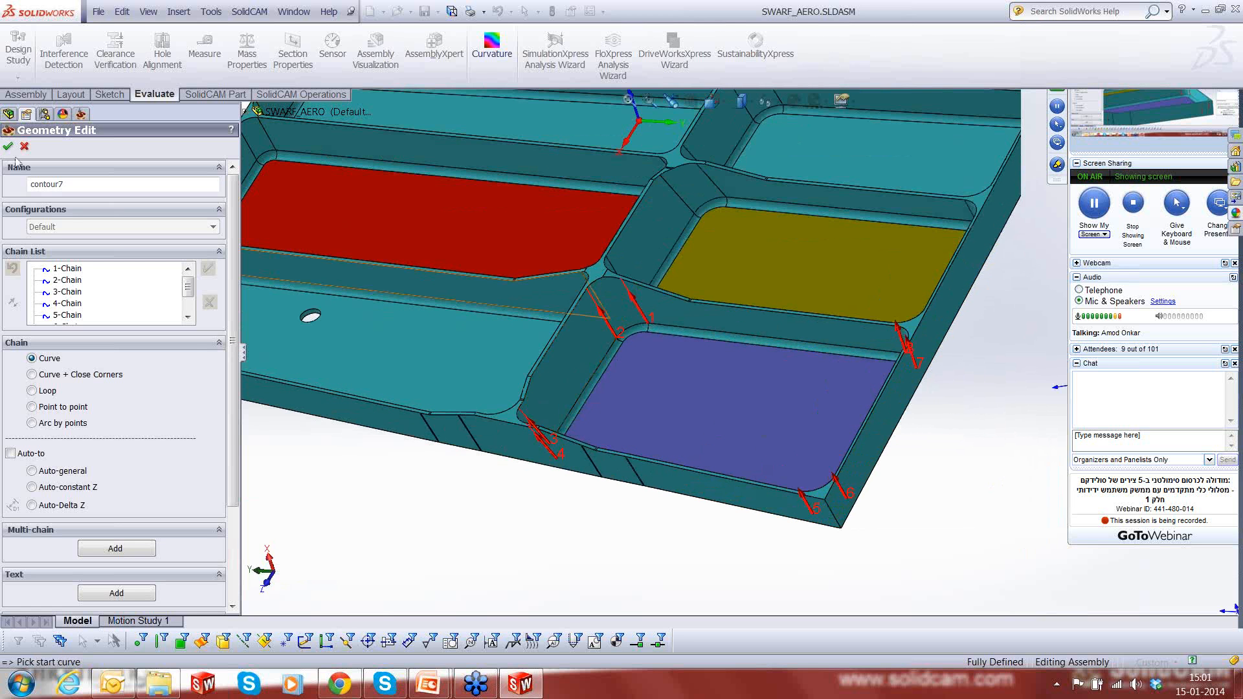
pyautogui.click(9, 147)
pyautogui.click(319, 172)
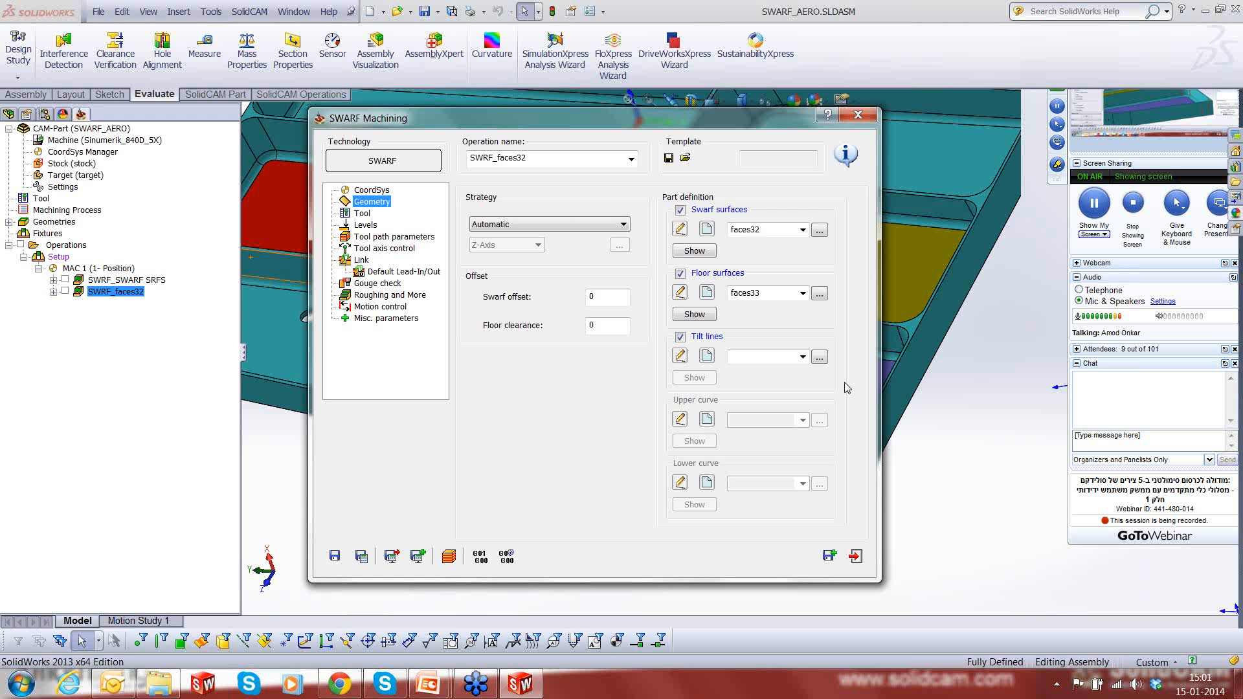
# - Assign the existing geometry contour5 as the tilt lines of the SWRF_faces32 operation
pyautogui.click(819, 356)
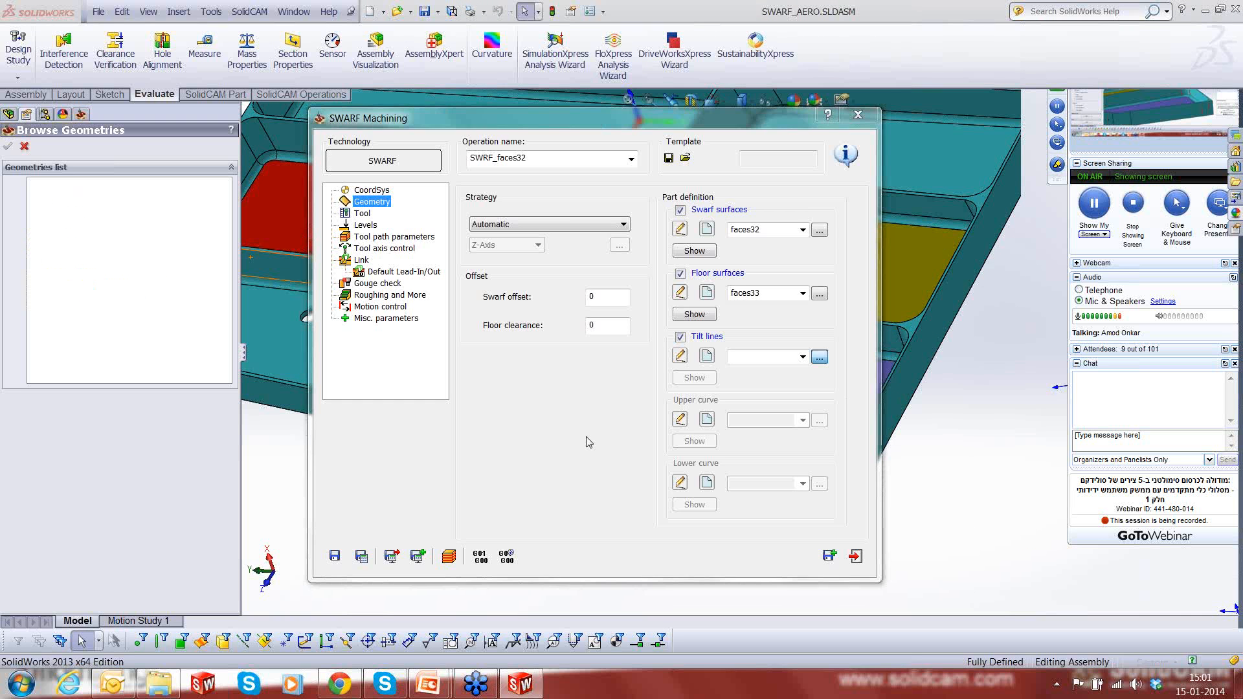
pyautogui.click(60, 242)
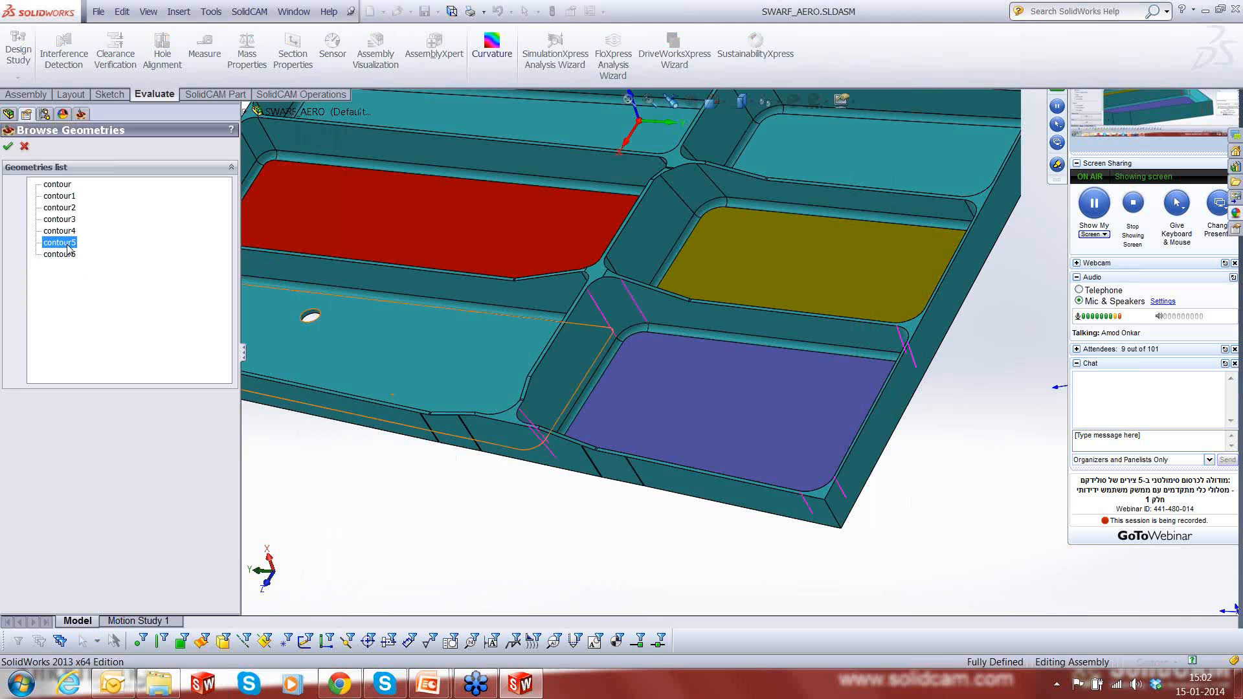
pyautogui.doubleClick(68, 245)
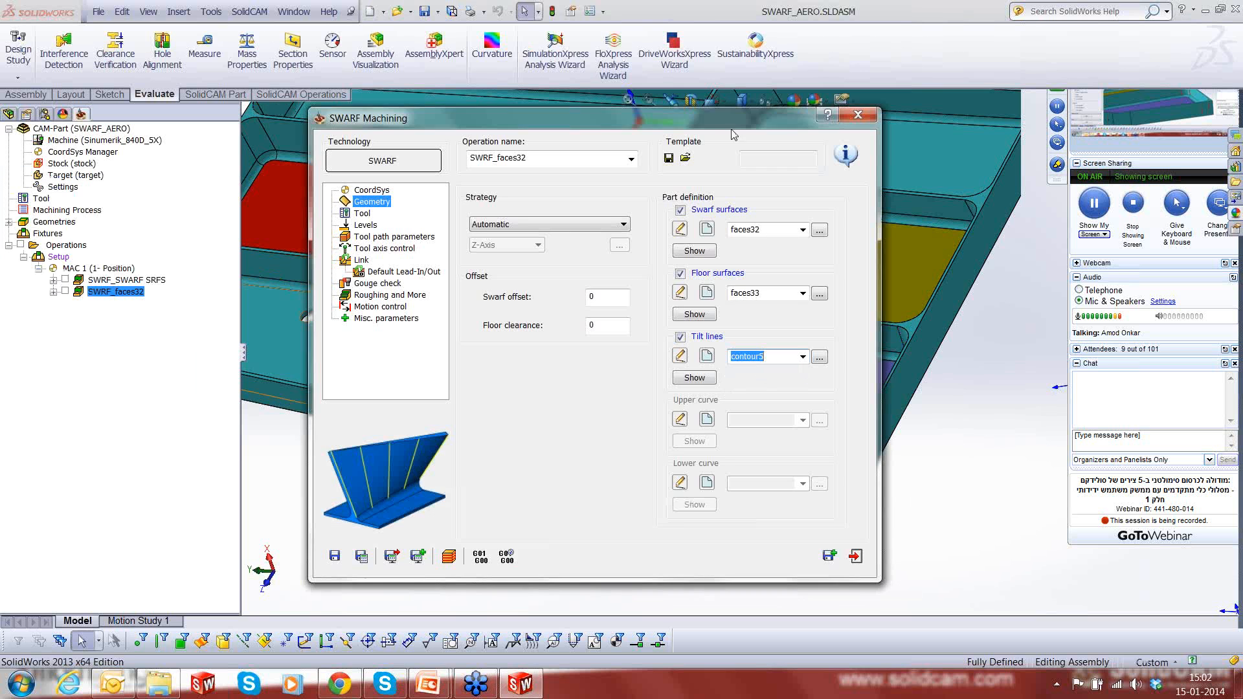
pyautogui.moveTo(728, 124); pyautogui.dragTo(694, 133)
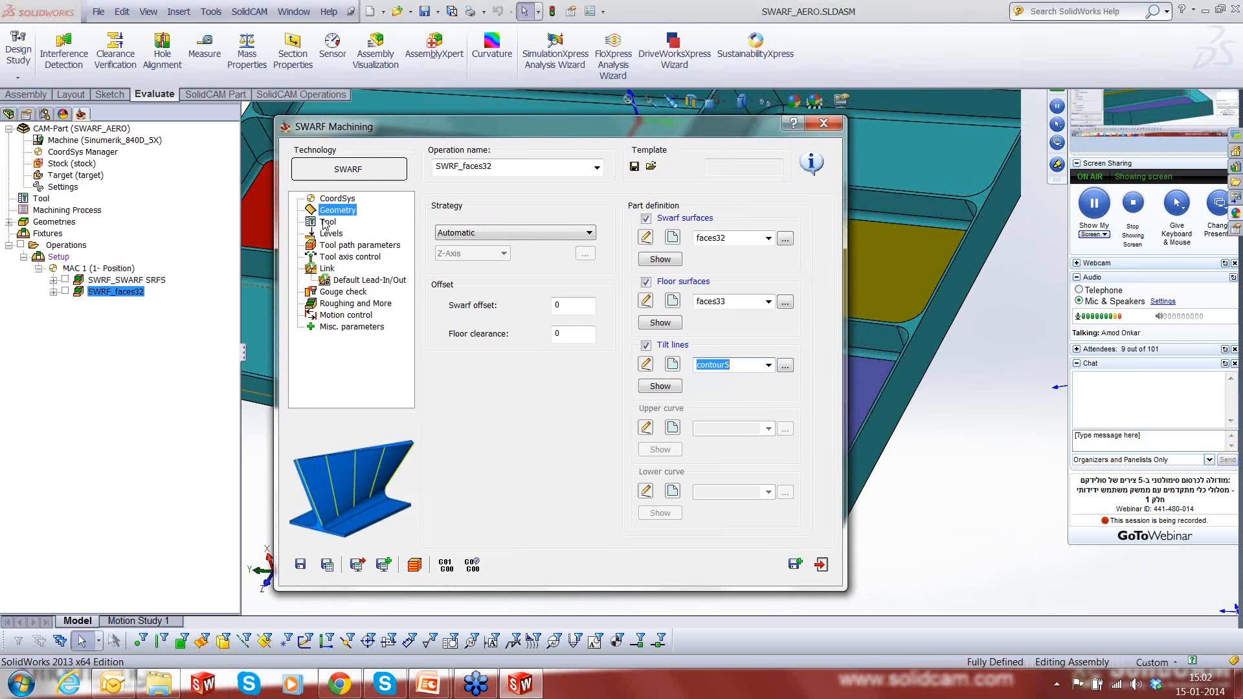
# - Check the operation's tool data, save and calculate SWRF_faces32, and start its simulation
pyautogui.click(326, 222)
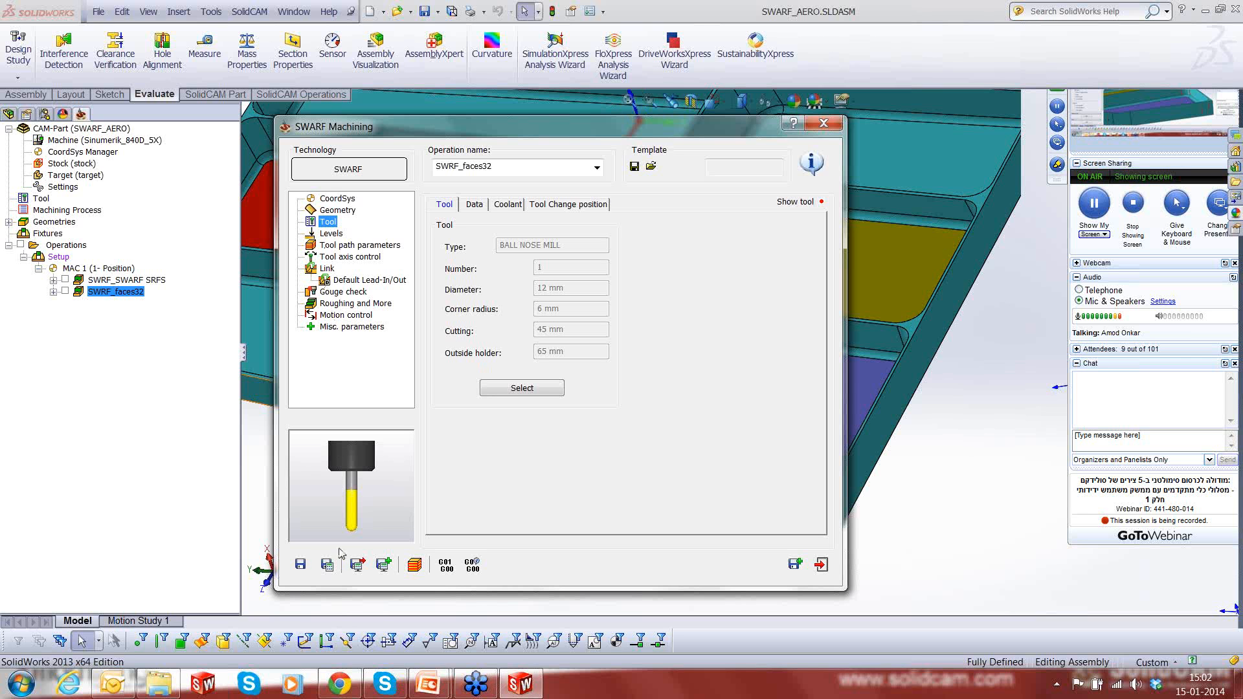
pyautogui.click(327, 564)
pyautogui.click(411, 570)
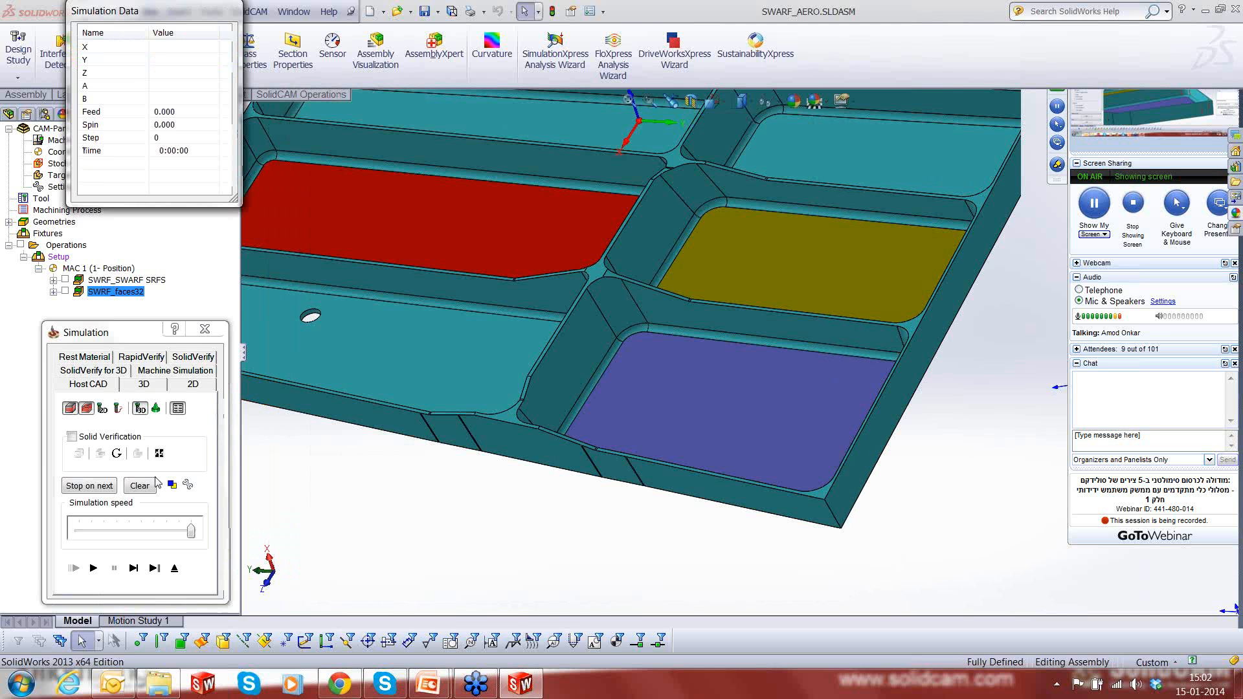
# - Single-step the simulation from the tool's entry along the purple pocket's walls to its far outer corner, watching from a low side view
pyautogui.click(136, 573)
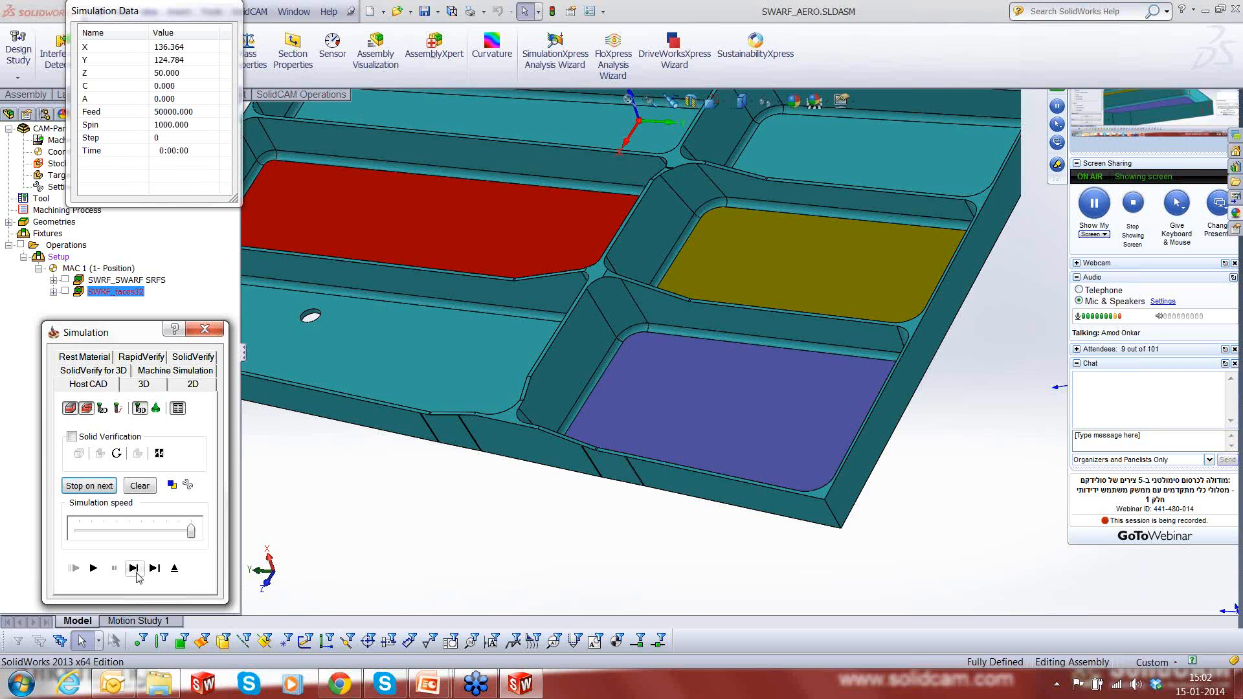
pyautogui.click(136, 573)
pyautogui.click(137, 573)
pyautogui.click(134, 569)
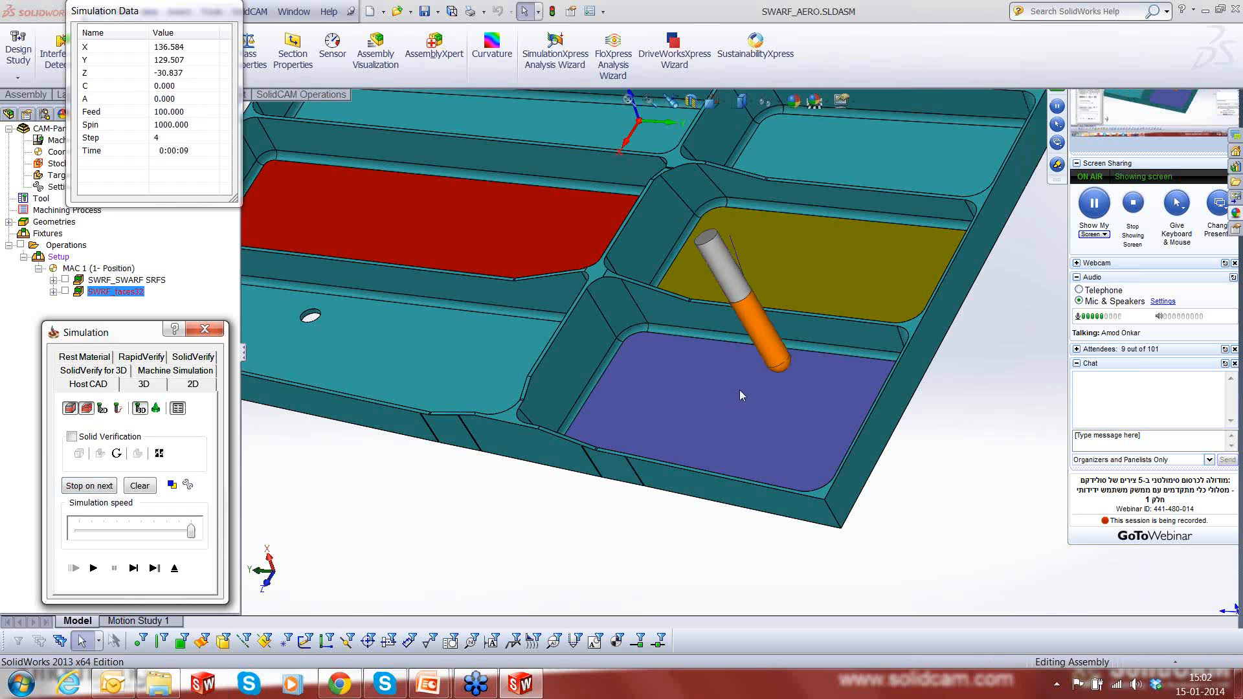
pyautogui.moveTo(739, 390); pyautogui.dragTo(744, 305, button='middle')
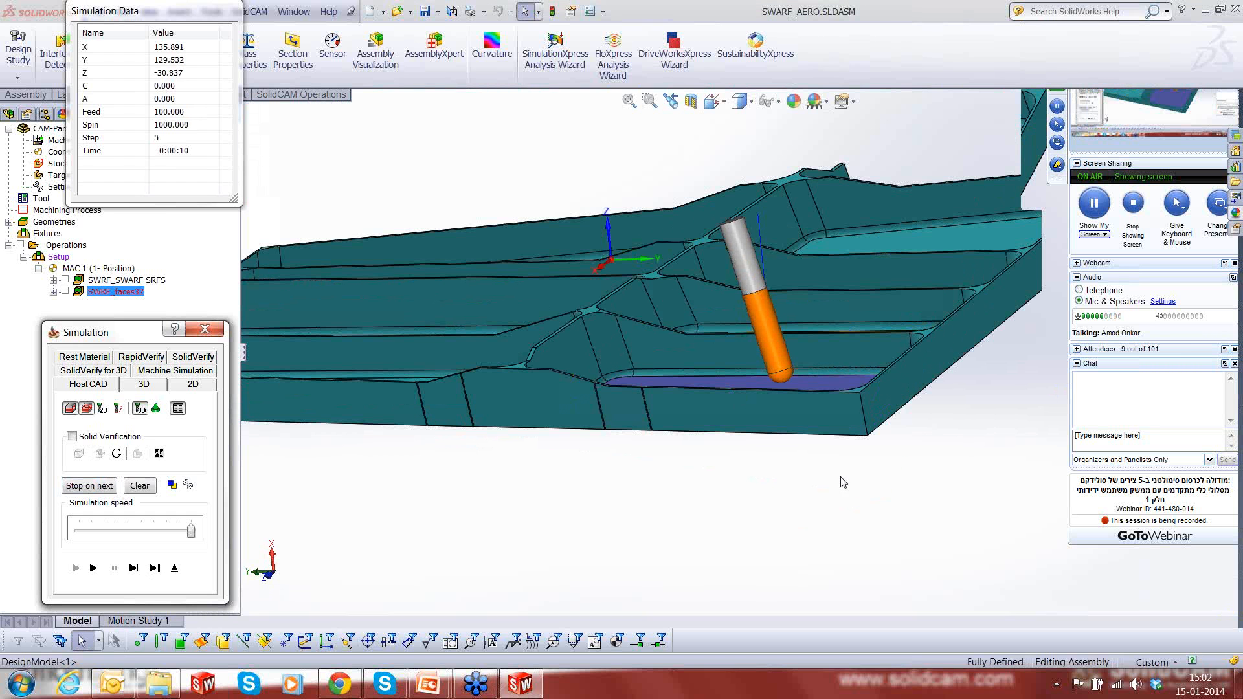
pyautogui.click(134, 569)
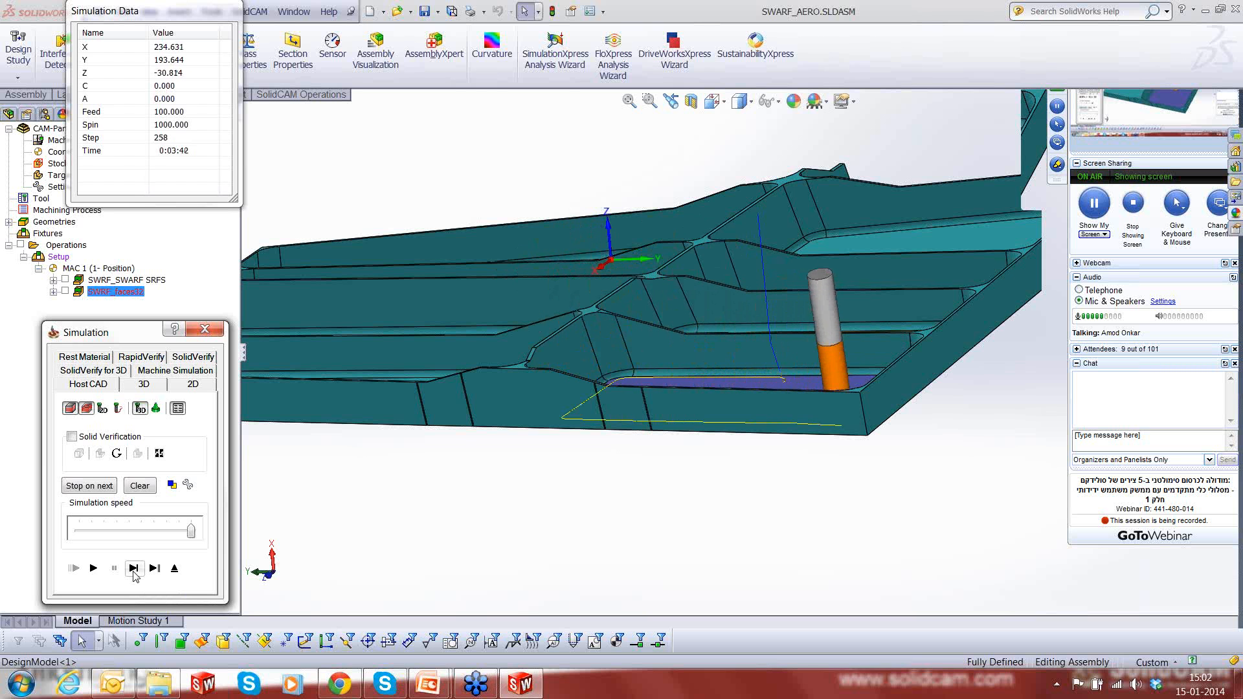
# - Examine the tool's tilt at the purple pocket's far outer corner from several angles
pyautogui.moveTo(815, 405); pyautogui.dragTo(794, 526, button='middle')
pyautogui.scroll(4, 793, 525)
pyautogui.scroll(-4, 525, 363)
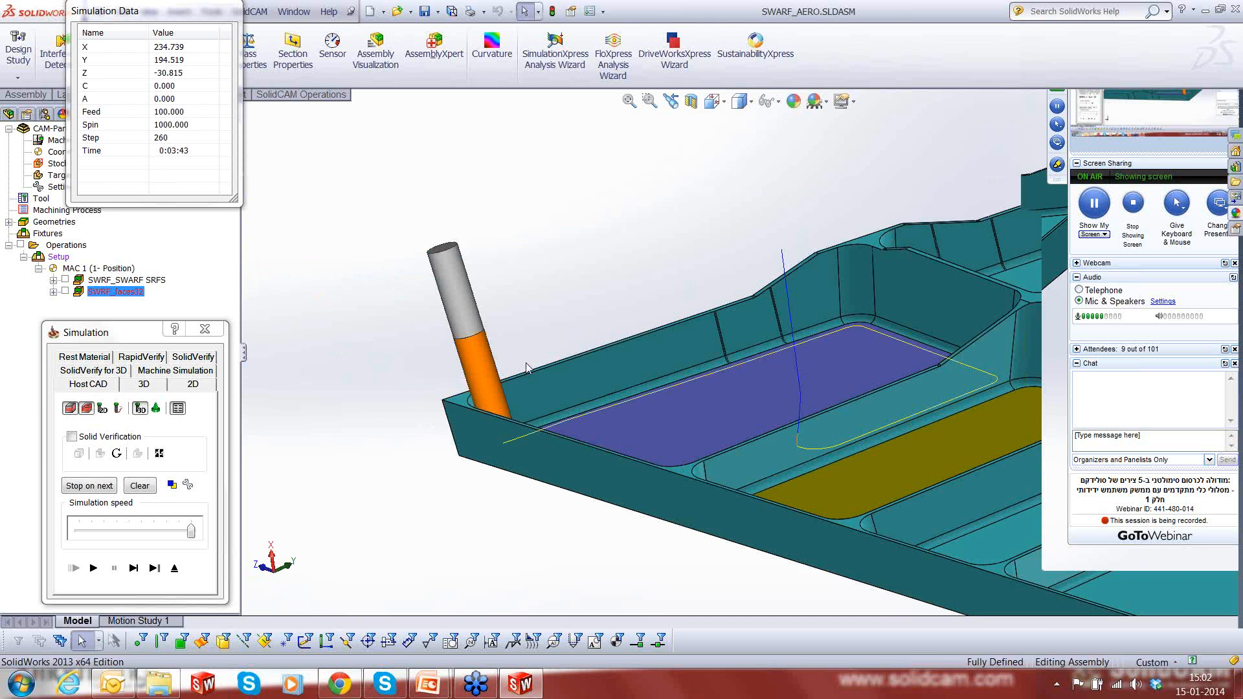
pyautogui.scroll(-2, 527, 367)
pyautogui.moveTo(631, 447); pyautogui.dragTo(488, 343, button='middle')
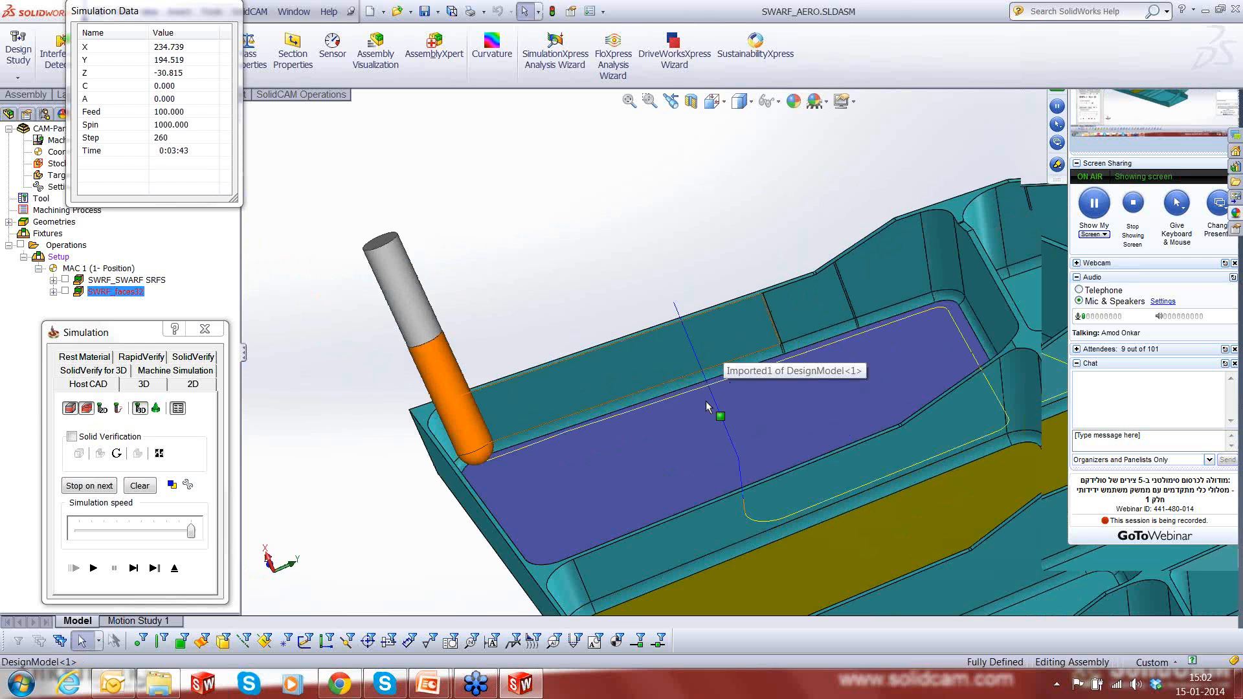
pyautogui.scroll(1, 689, 431)
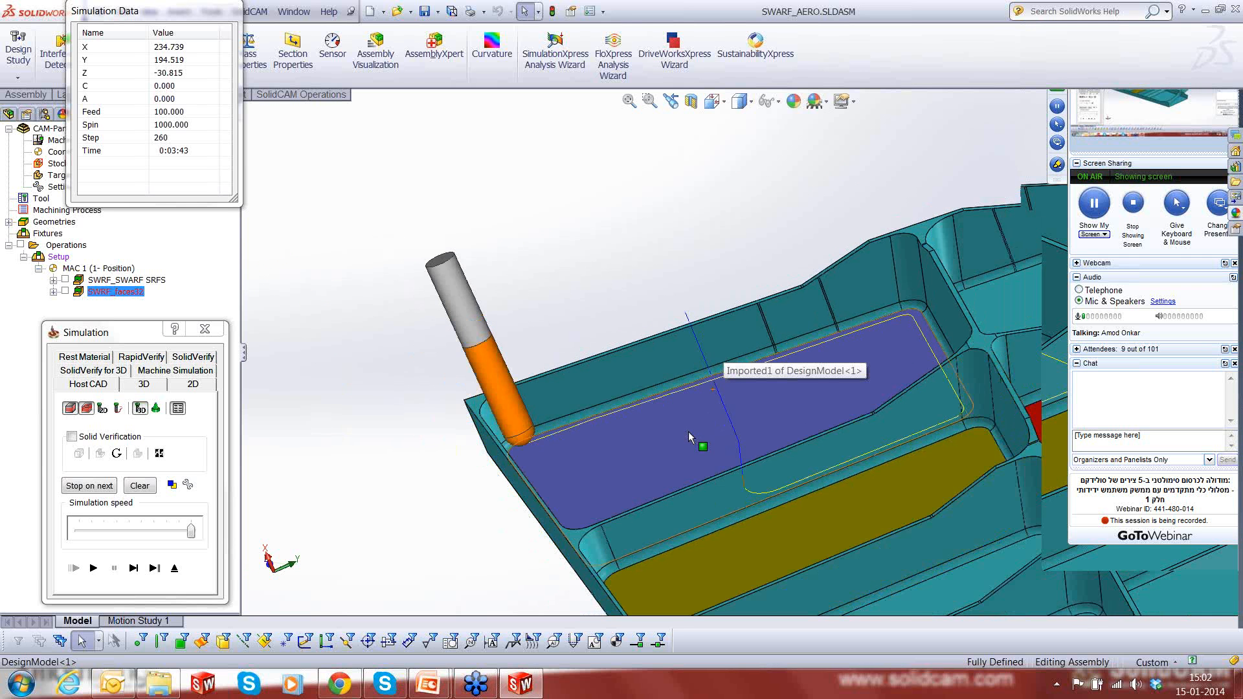
# - Advance the simulation past the purple pocket's far outer corner and examine the tool's tilt there from both sides of the part
pyautogui.scroll(-2, 685, 390)
pyautogui.scroll(-1, 685, 390)
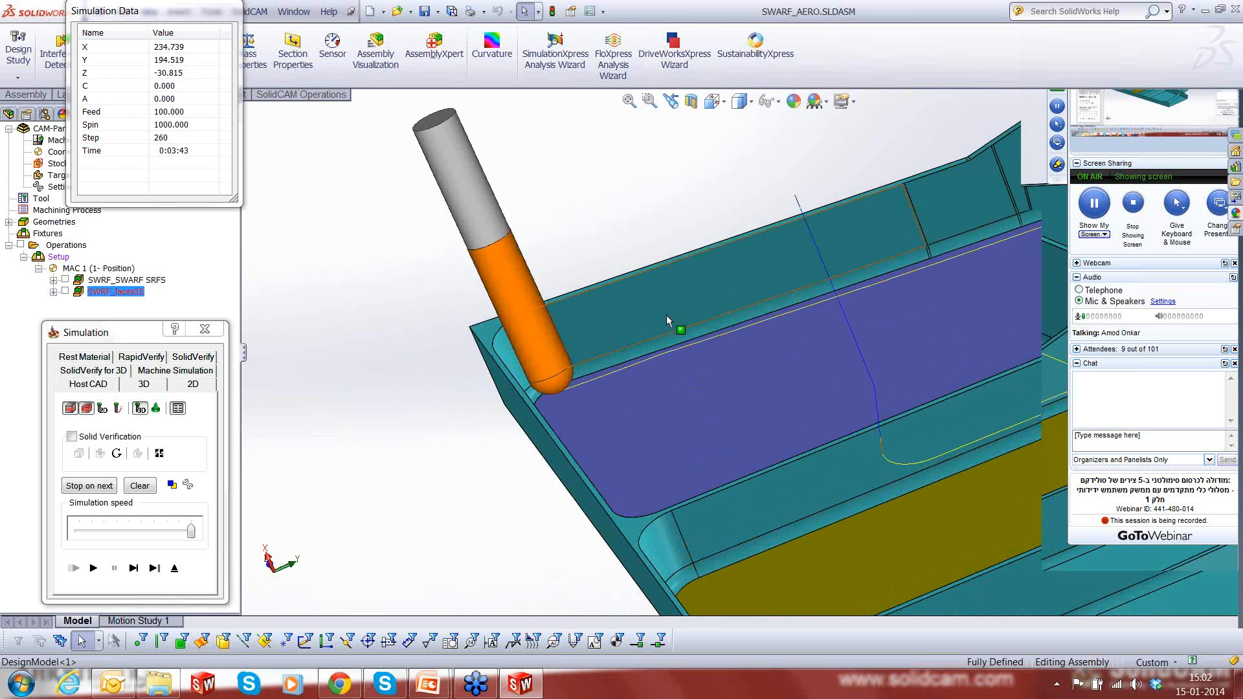
pyautogui.scroll(2, 742, 405)
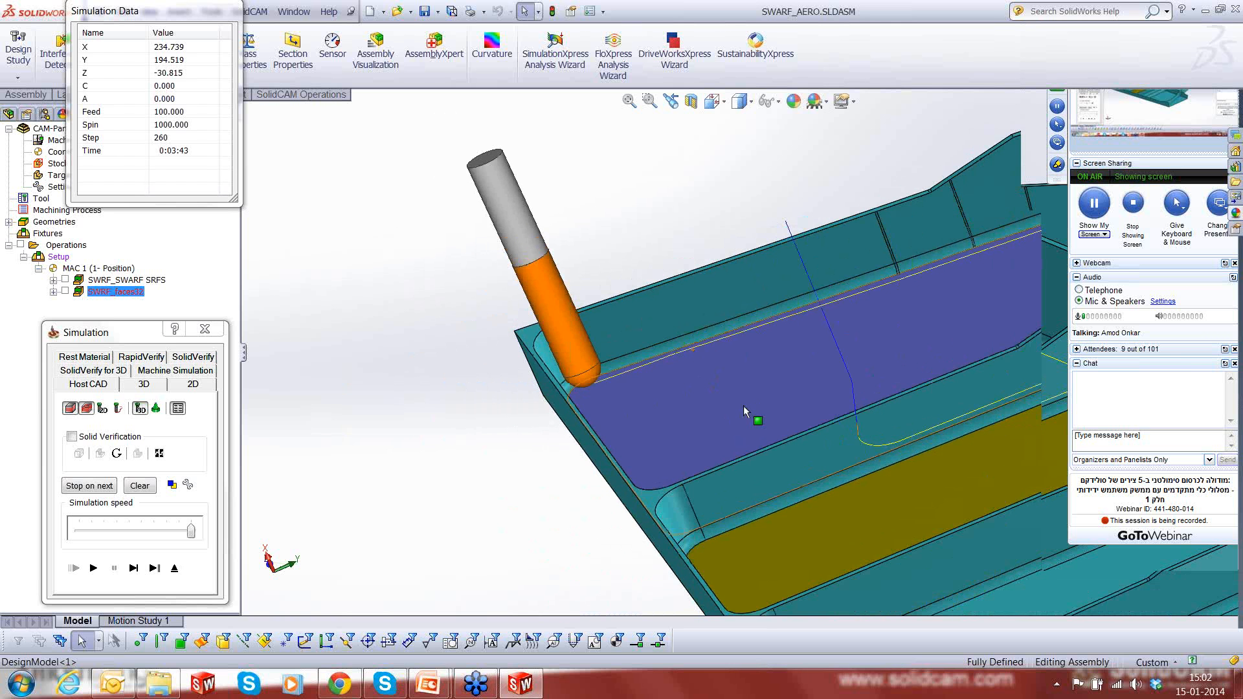
pyautogui.scroll(2, 743, 405)
pyautogui.click(133, 568)
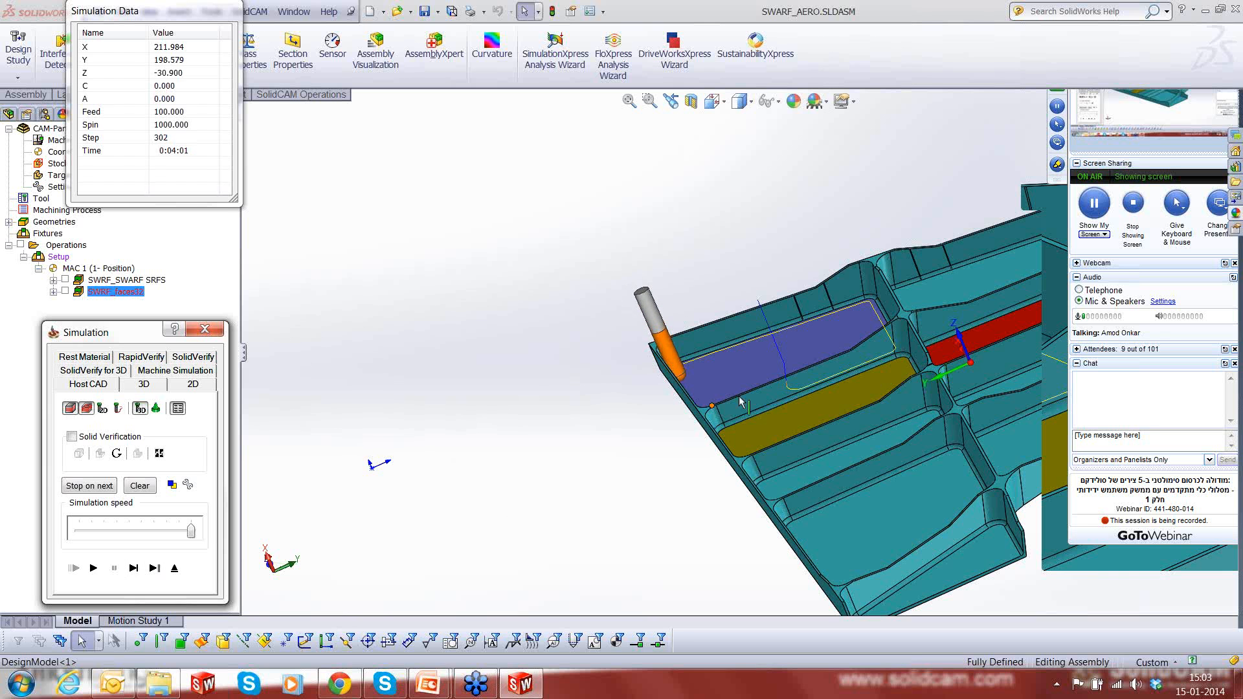
pyautogui.scroll(1, 732, 311)
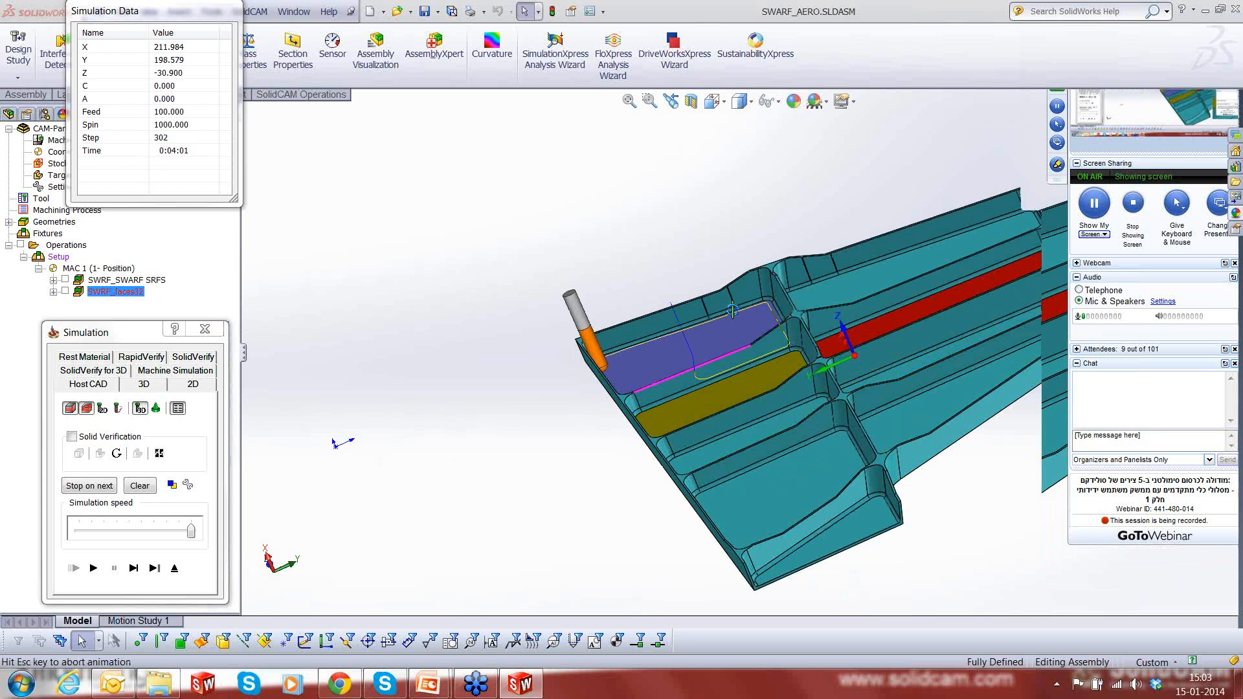
pyautogui.scroll(3, 606, 385)
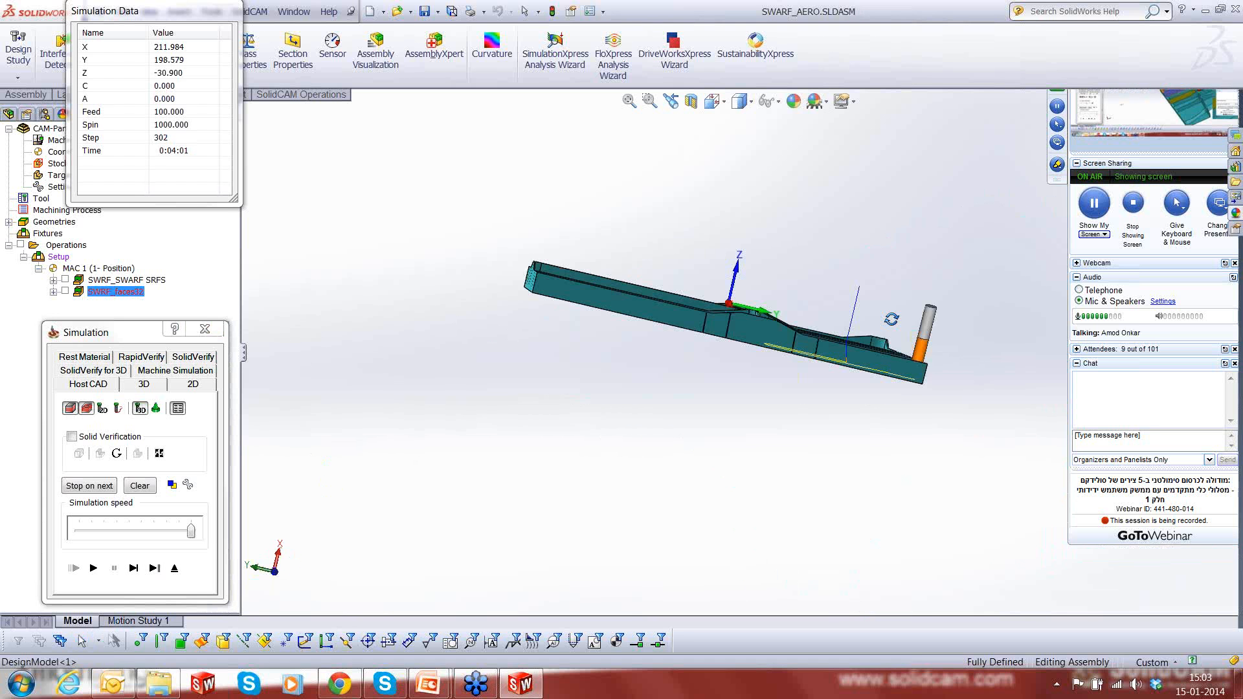
pyautogui.moveTo(891, 318); pyautogui.dragTo(896, 421, button='middle')
pyautogui.scroll(-5, 896, 421)
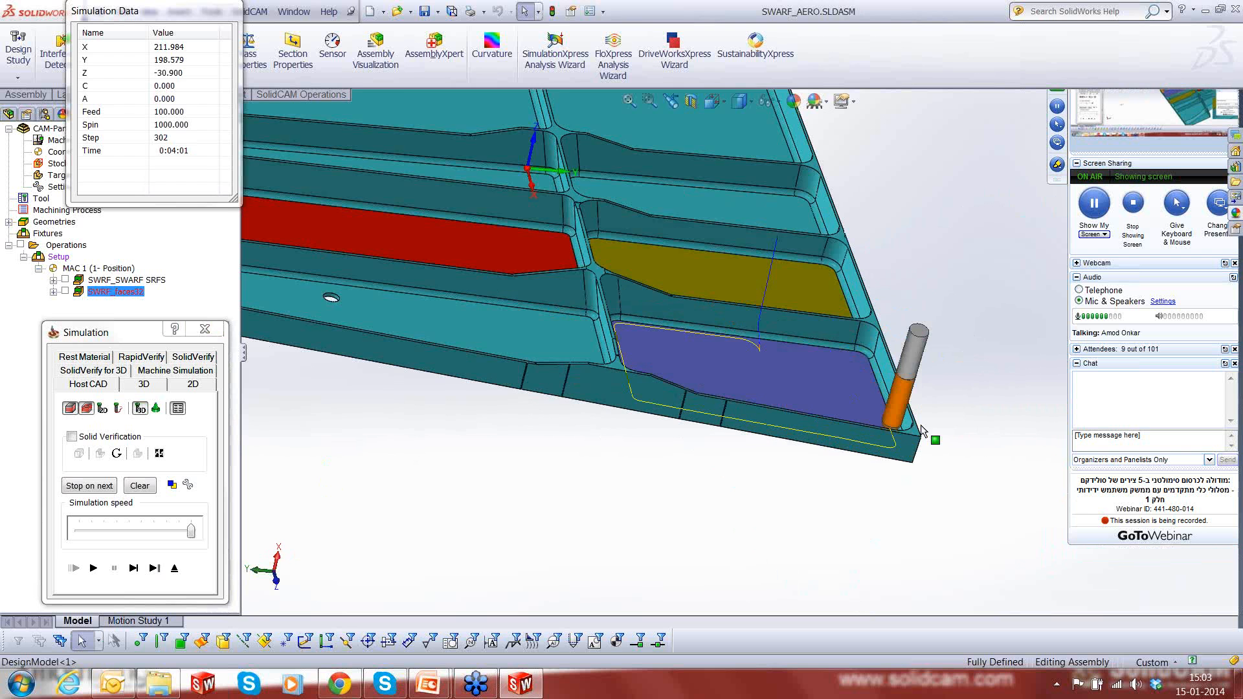
# - Single-step the simulation along the purple pocket's remaining walls until the tool path ends
pyautogui.click(134, 569)
pyautogui.click(134, 569)
pyautogui.click(134, 570)
pyautogui.click(134, 569)
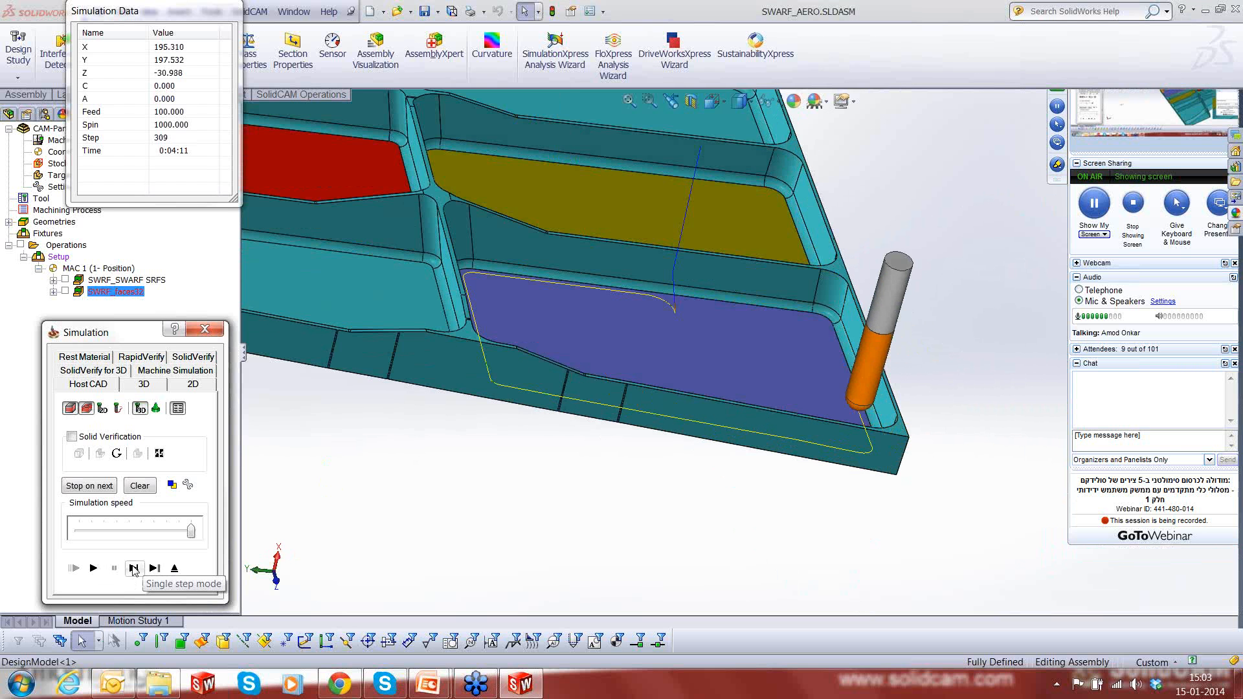
pyautogui.click(134, 570)
pyautogui.click(134, 570)
pyautogui.click(134, 570)
pyautogui.click(134, 569)
pyautogui.click(134, 570)
pyautogui.click(134, 570)
pyautogui.click(134, 570)
pyautogui.click(134, 569)
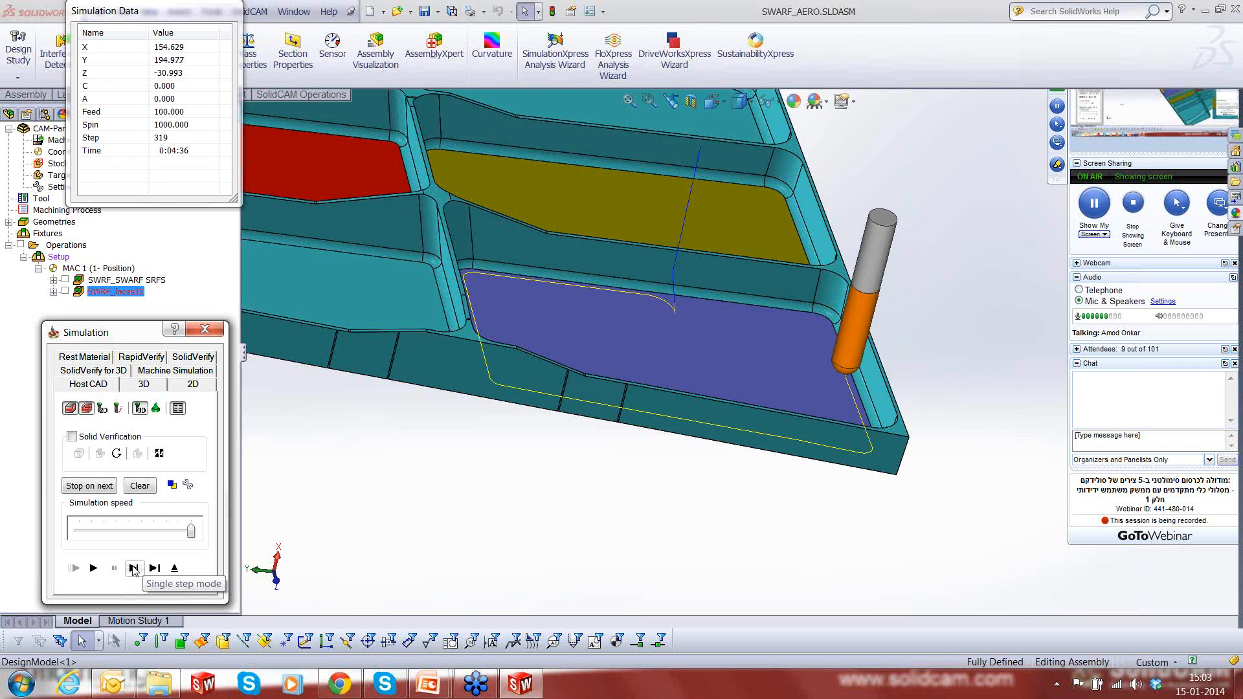
pyautogui.click(134, 570)
pyautogui.click(134, 570)
pyautogui.click(134, 569)
pyautogui.click(134, 569)
pyautogui.click(134, 570)
pyautogui.click(134, 569)
pyautogui.click(134, 570)
pyautogui.click(134, 570)
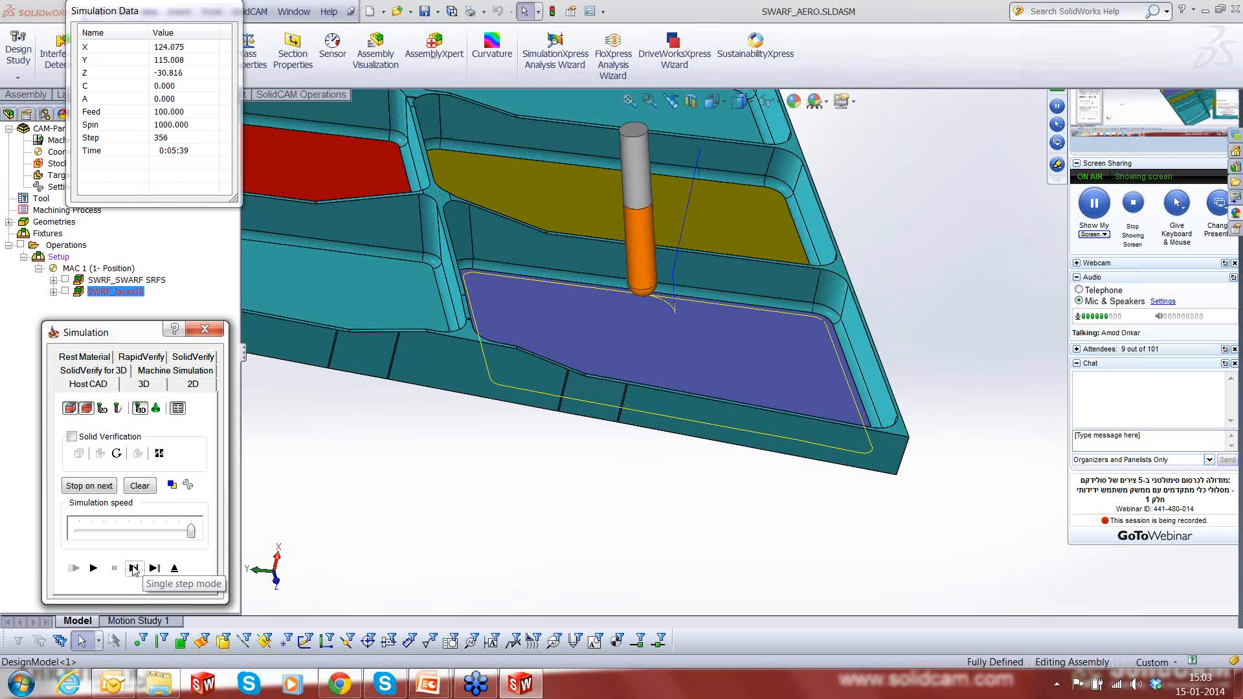
pyautogui.click(134, 569)
pyautogui.click(134, 569)
pyautogui.click(134, 570)
pyautogui.click(133, 569)
pyautogui.click(134, 570)
pyautogui.click(134, 569)
pyautogui.click(134, 569)
pyautogui.click(134, 570)
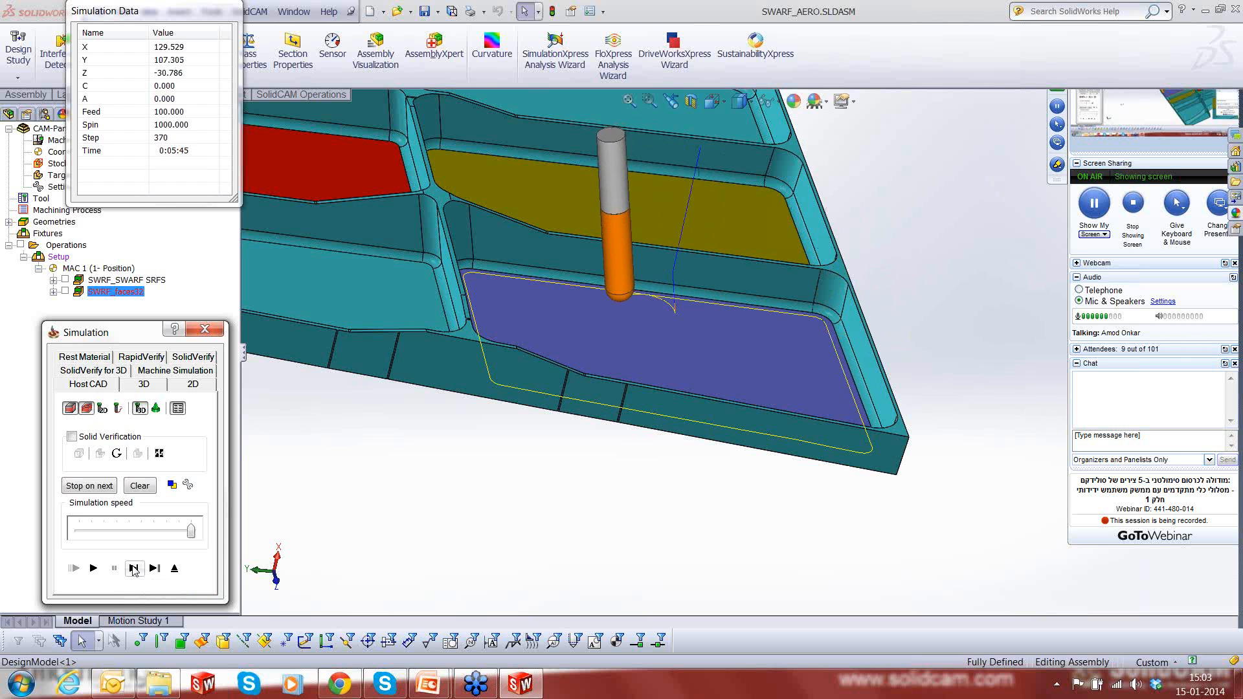
pyautogui.click(134, 570)
pyautogui.click(134, 569)
pyautogui.click(134, 569)
pyautogui.click(134, 570)
pyautogui.click(134, 569)
pyautogui.click(134, 569)
pyautogui.click(134, 570)
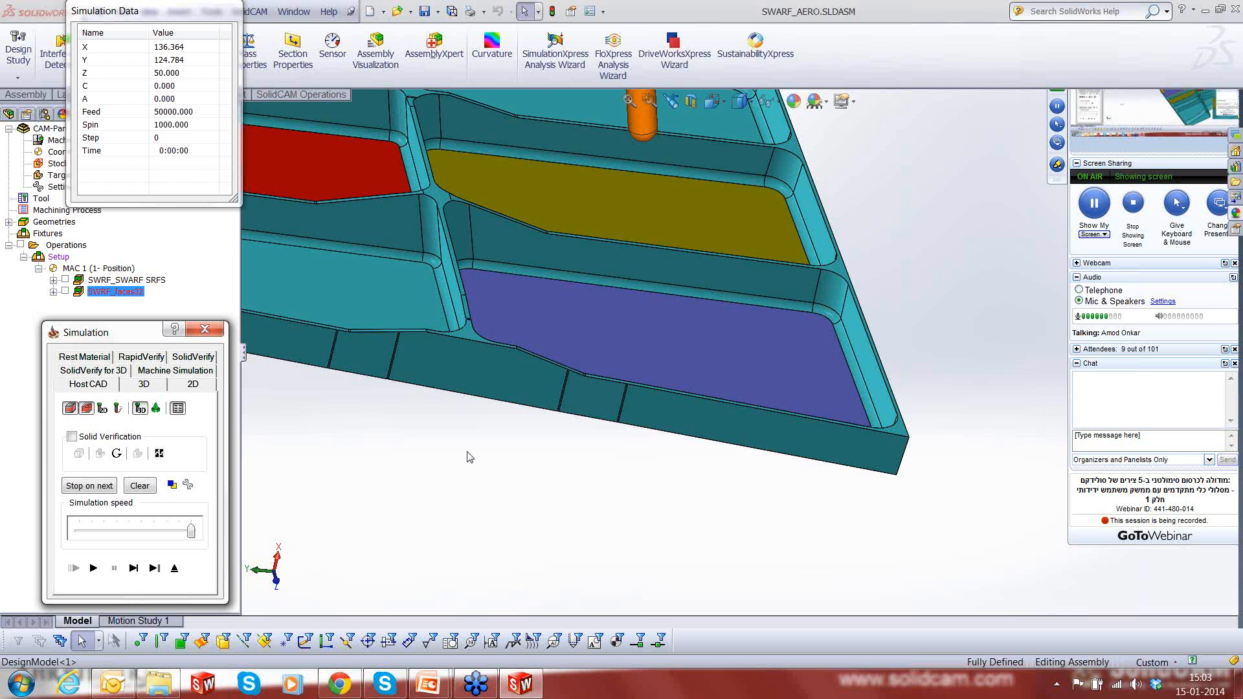
# - Review the whole part with the tool at its start position and exit the SWRF_faces32 simulation
pyautogui.scroll(8, 467, 452)
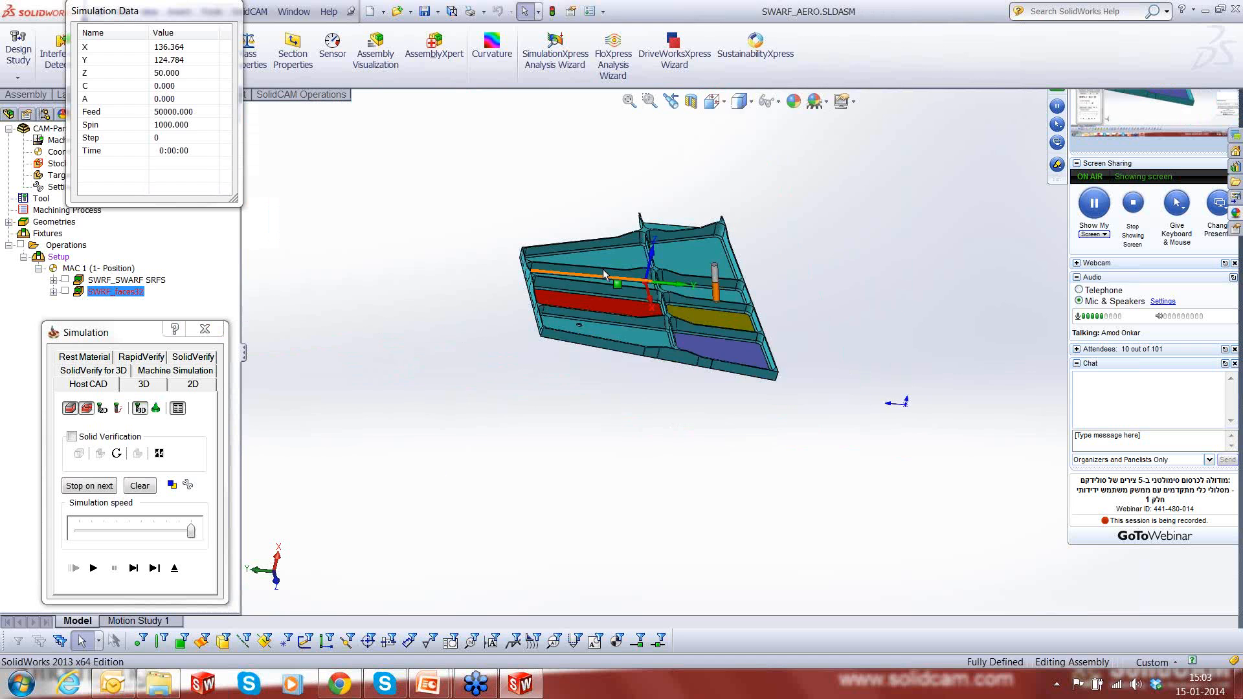
pyautogui.scroll(-1, 604, 267)
pyautogui.scroll(-3, 612, 255)
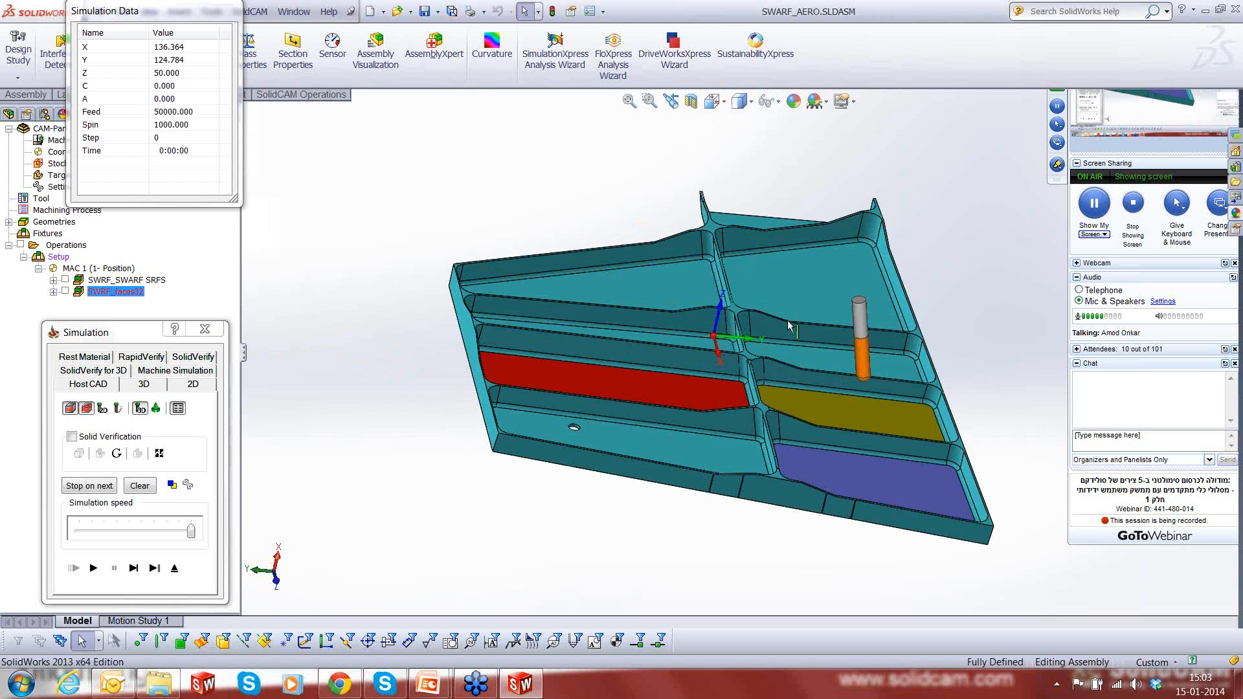
pyautogui.moveTo(787, 320); pyautogui.dragTo(987, 300, button='middle')
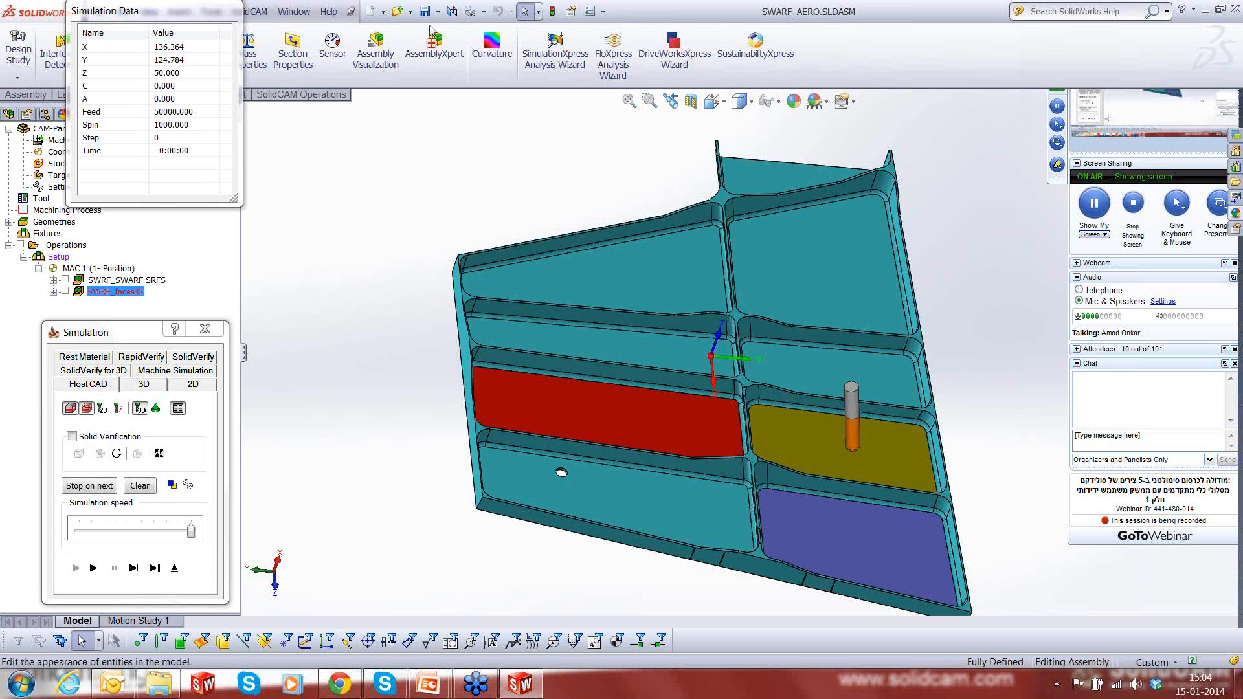
pyautogui.click(178, 570)
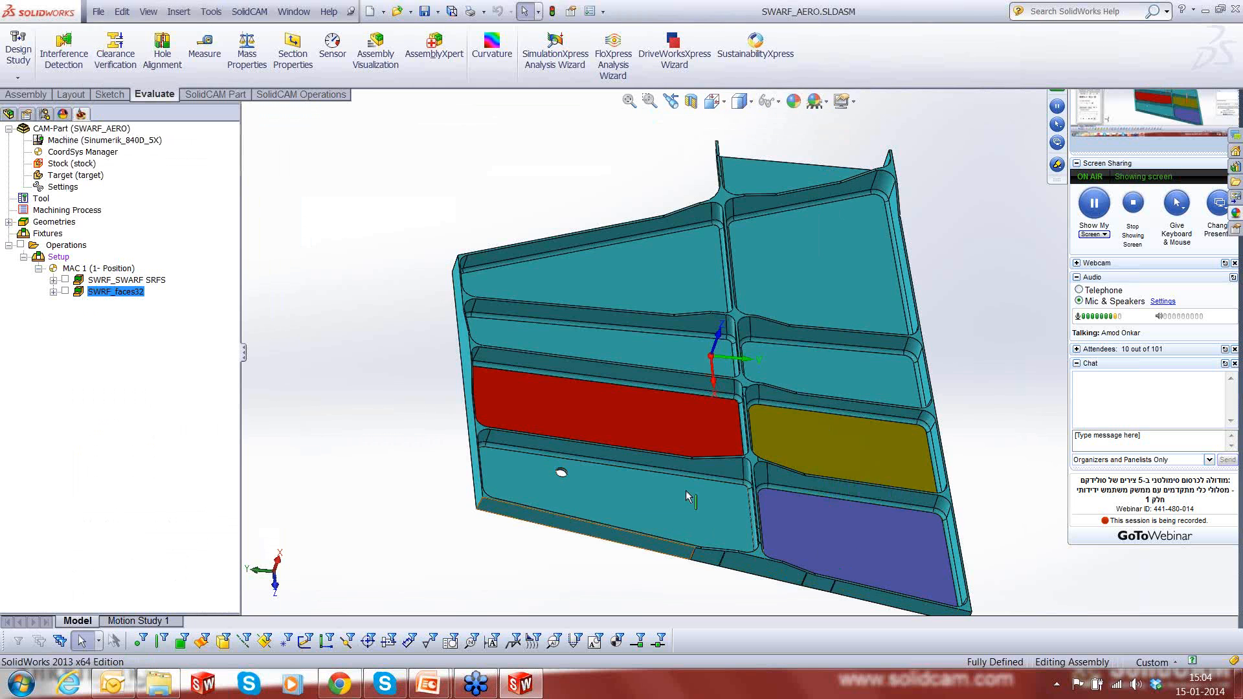
# - Open the recent CAM-Part MULTIBLADE_1.PRT from the Webinar-5X\Impeller folder
pyautogui.moveTo(689, 499); pyautogui.dragTo(841, 455, button='middle')
pyautogui.scroll(-2, 771, 395)
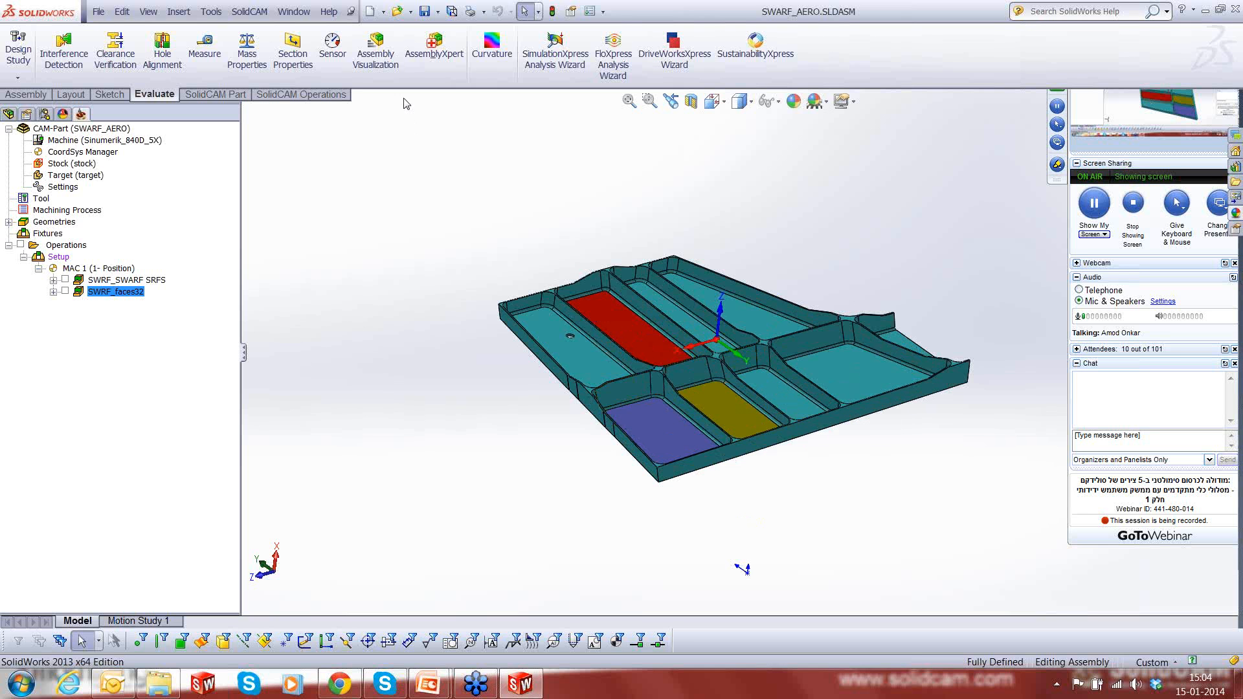
pyautogui.click(249, 12)
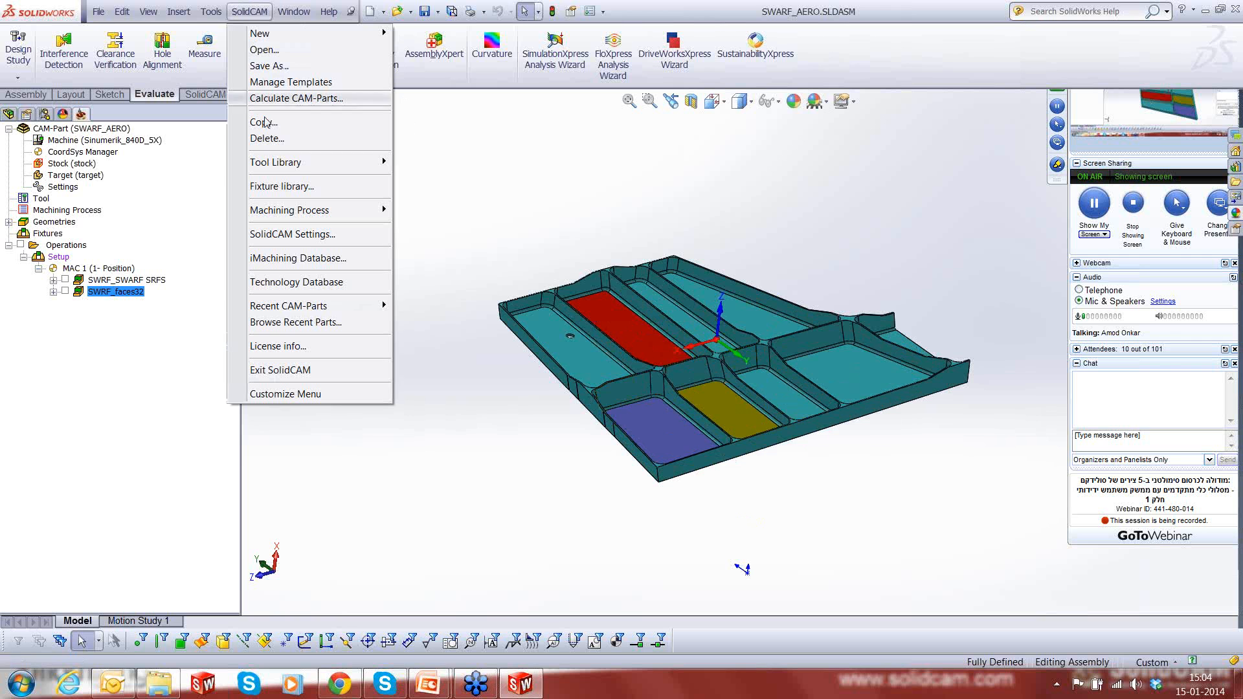
pyautogui.moveTo(303, 311)
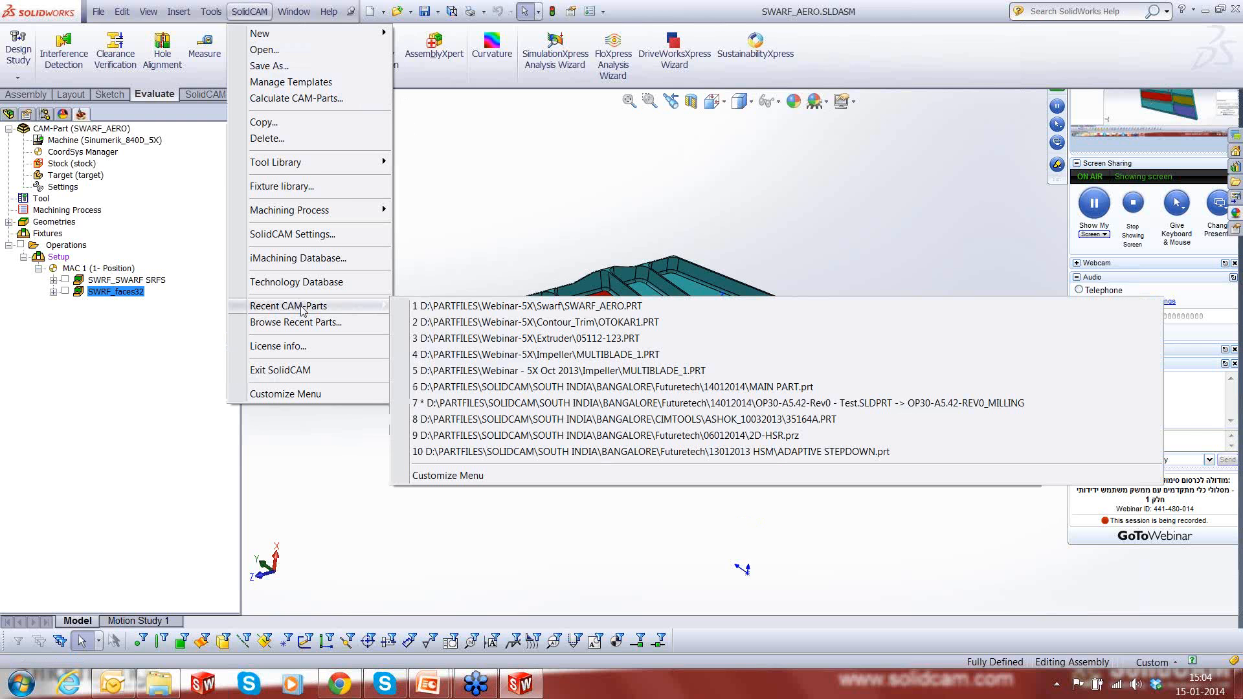
pyautogui.click(569, 354)
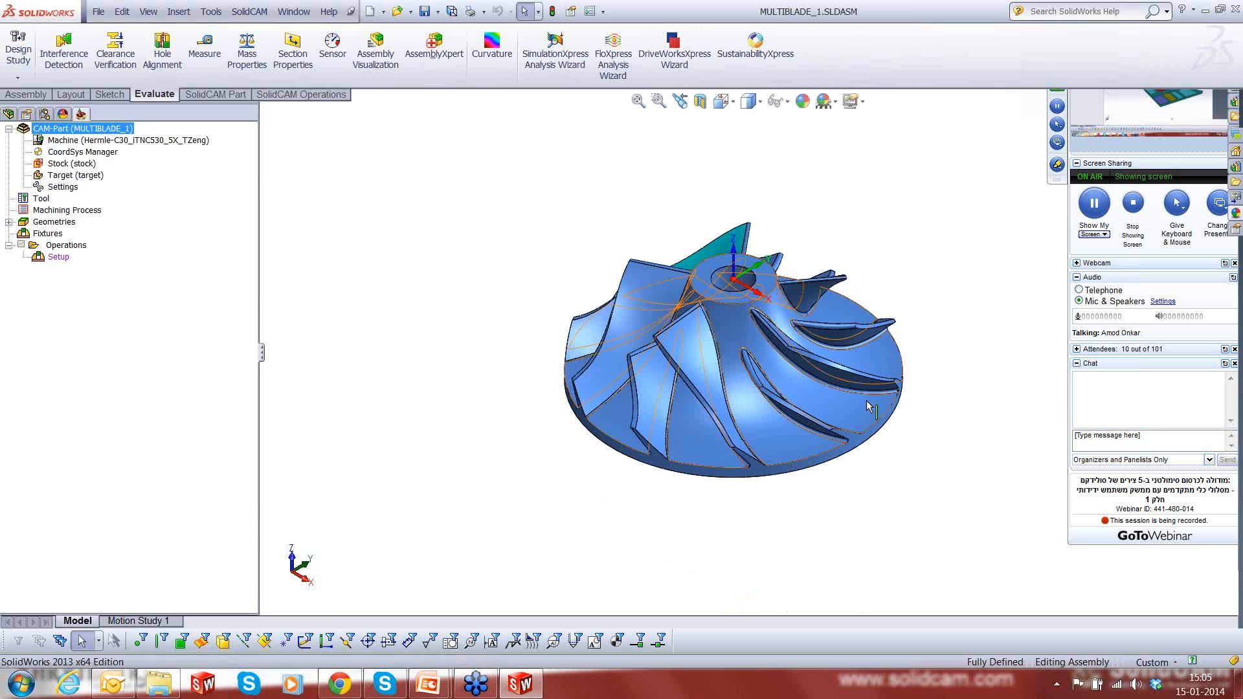
# - Examine the impeller's hub, main blades, splitters and fillets from several angles
pyautogui.scroll(-1, 770, 325)
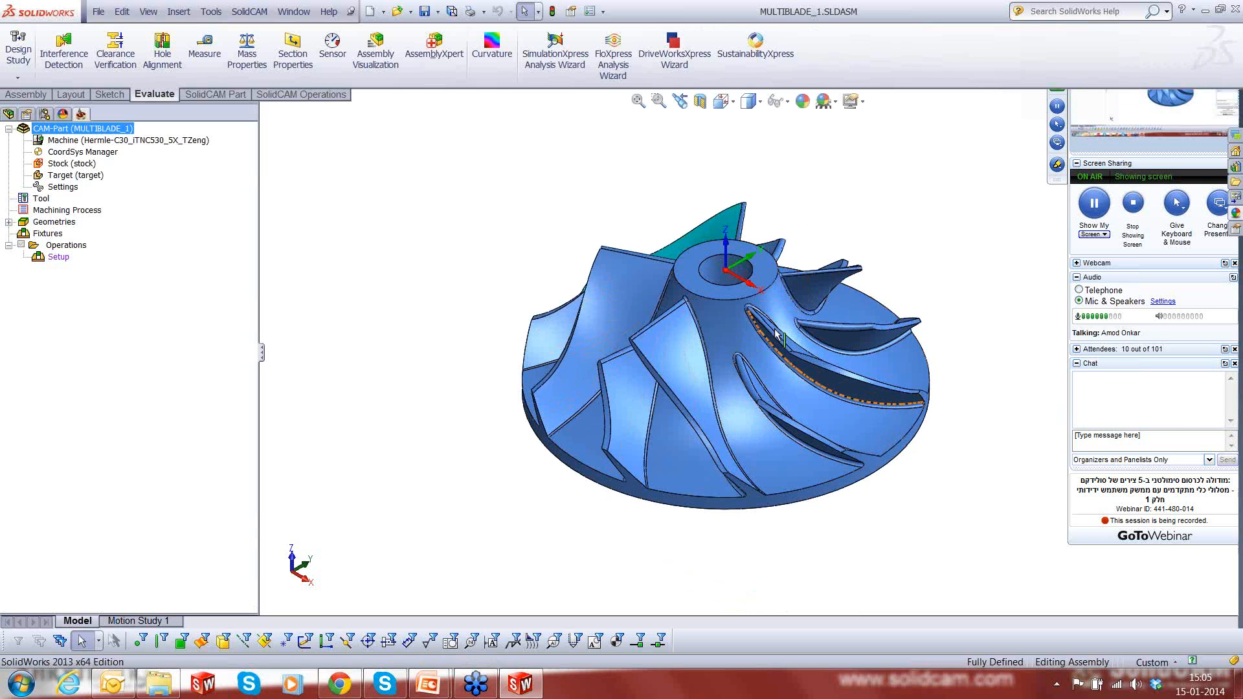
pyautogui.scroll(-2, 775, 333)
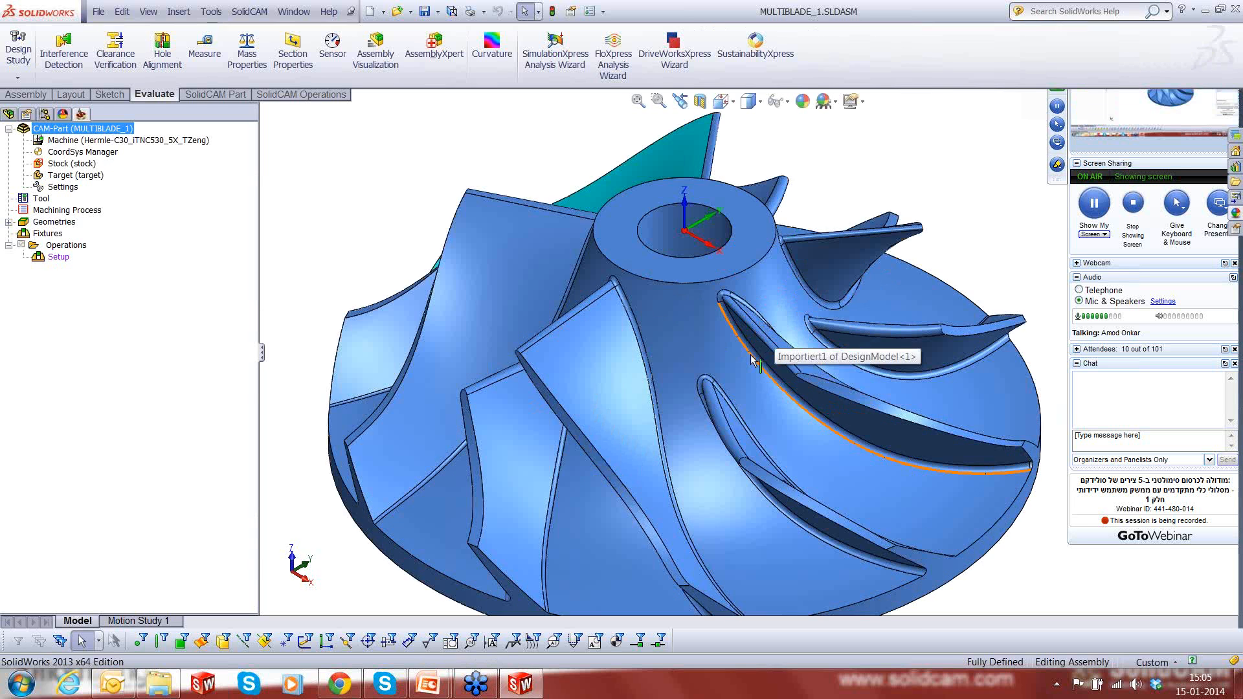
pyautogui.moveTo(753, 361)
pyautogui.mouseDown(button='middle')
pyautogui.moveTo(777, 262)
pyautogui.moveTo(743, 348)
pyautogui.mouseUp(button='middle')
pyautogui.scroll(2, 743, 348)
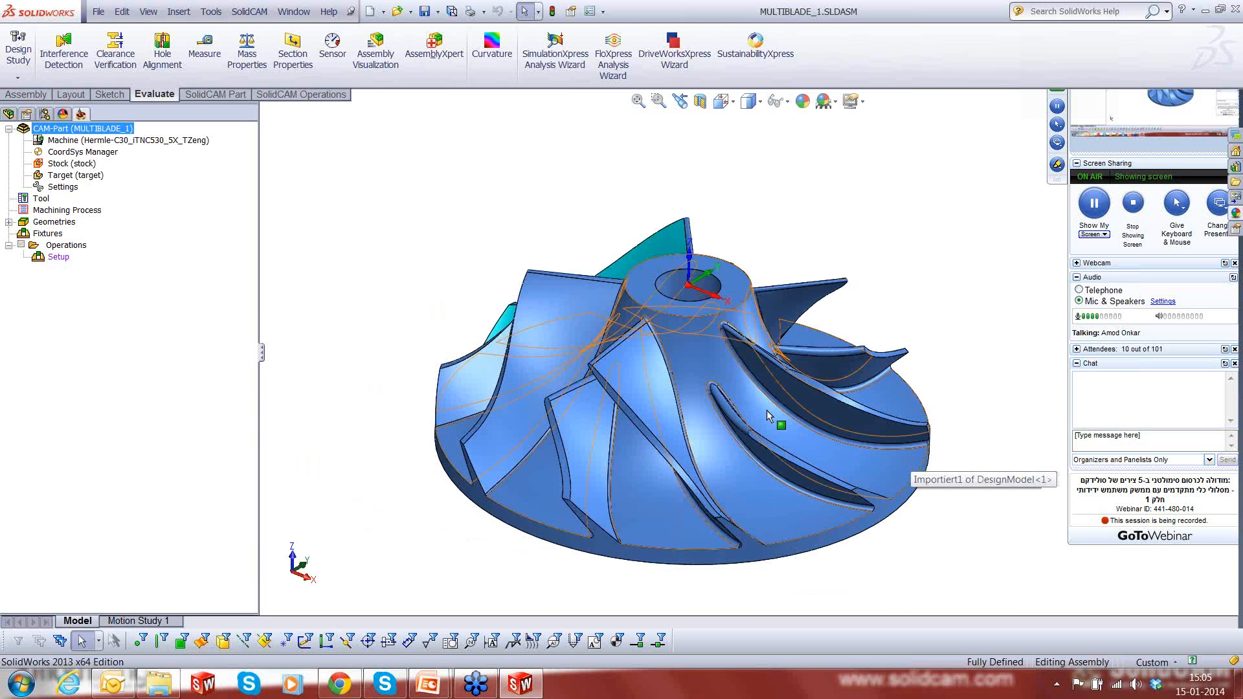
pyautogui.moveTo(586, 414); pyautogui.dragTo(699, 434, button='middle')
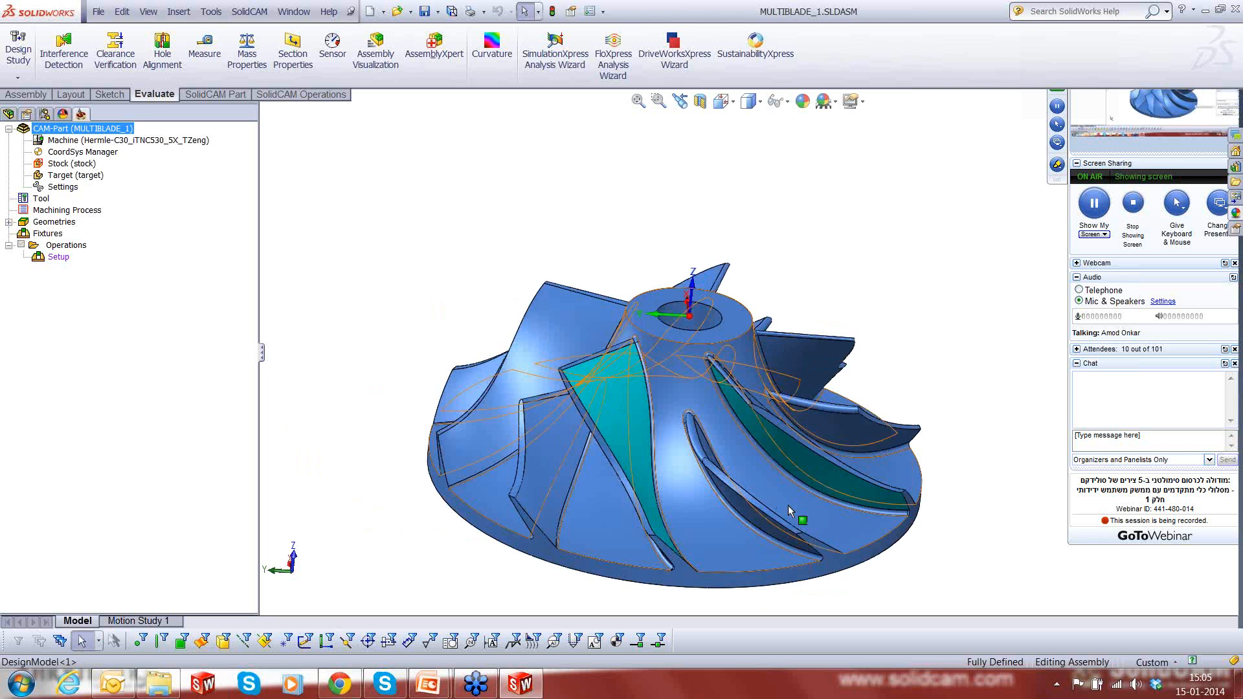
pyautogui.scroll(-2, 787, 505)
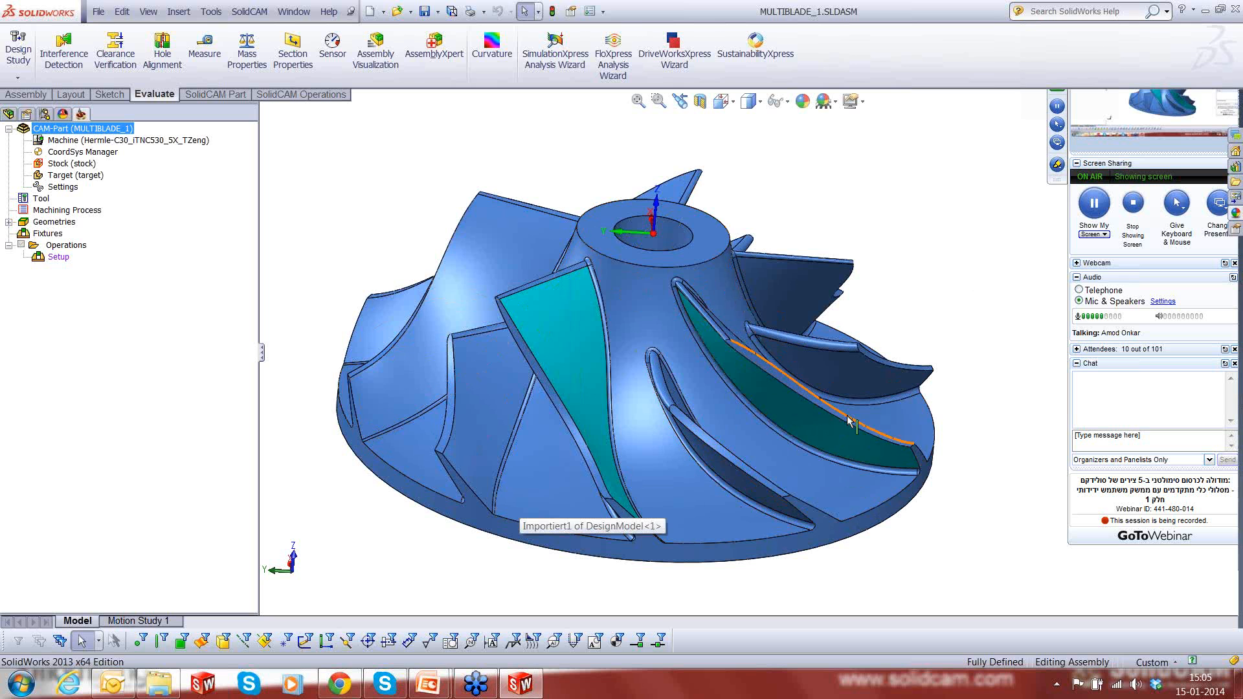
pyautogui.moveTo(877, 529); pyautogui.dragTo(853, 564, button='middle')
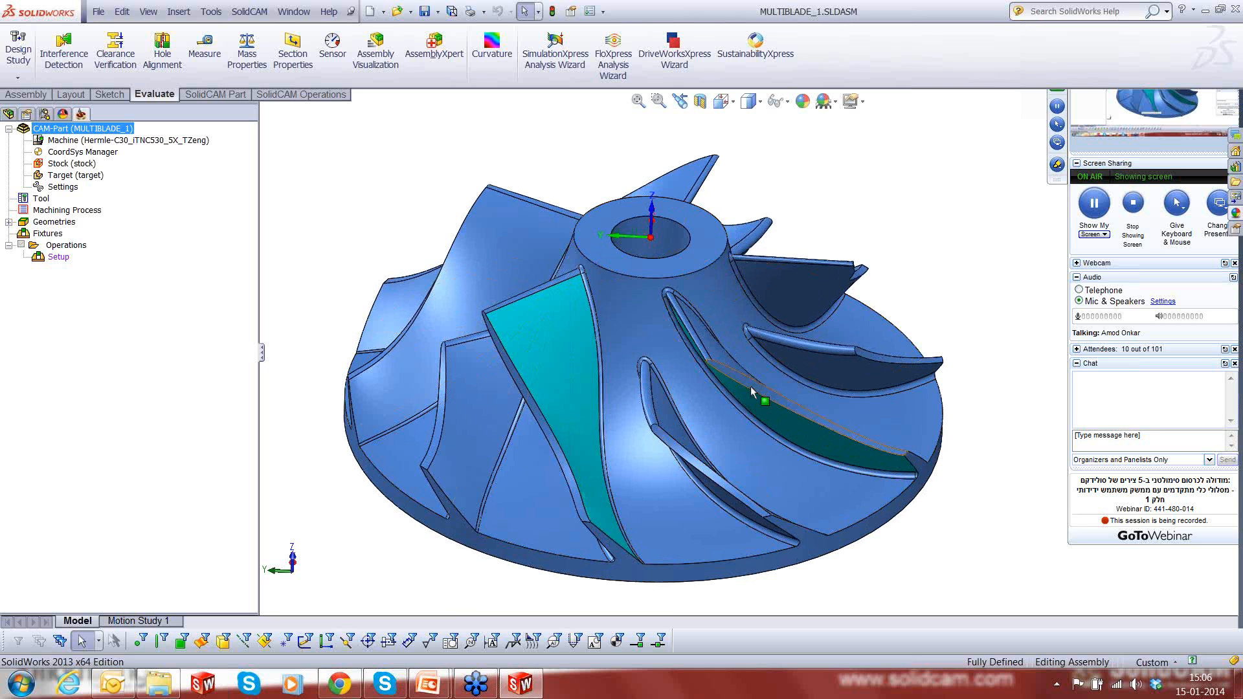
pyautogui.scroll(3, 724, 372)
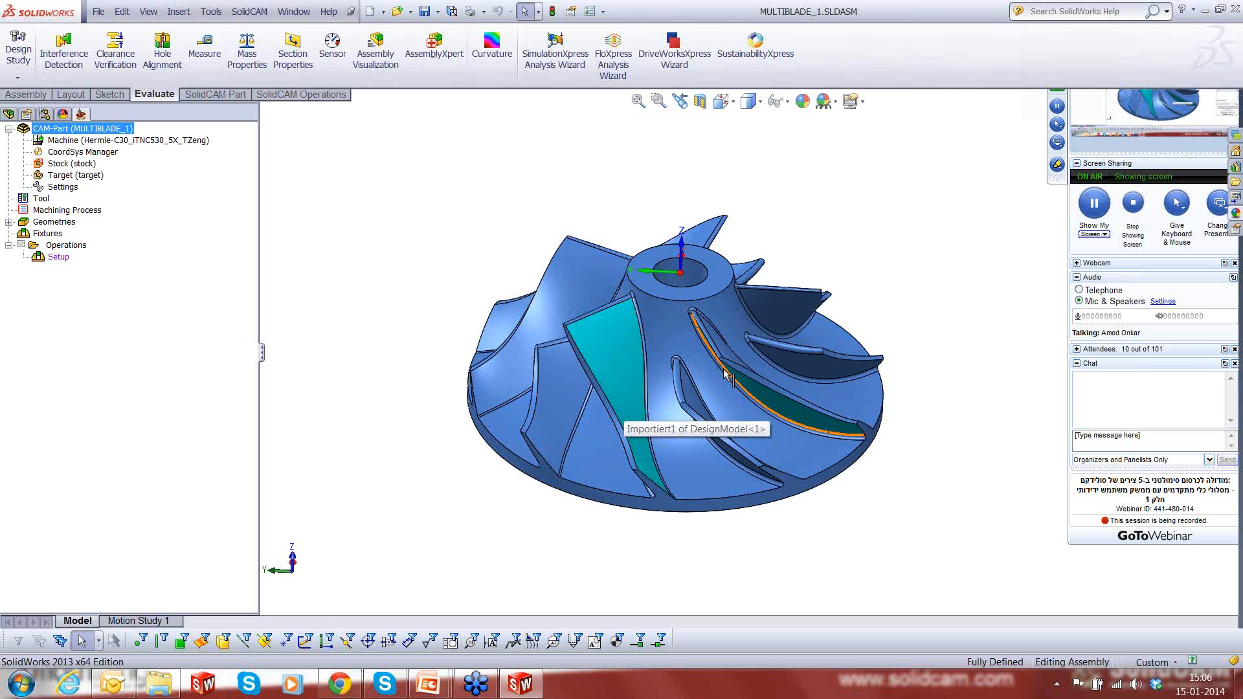
pyautogui.scroll(-2, 724, 372)
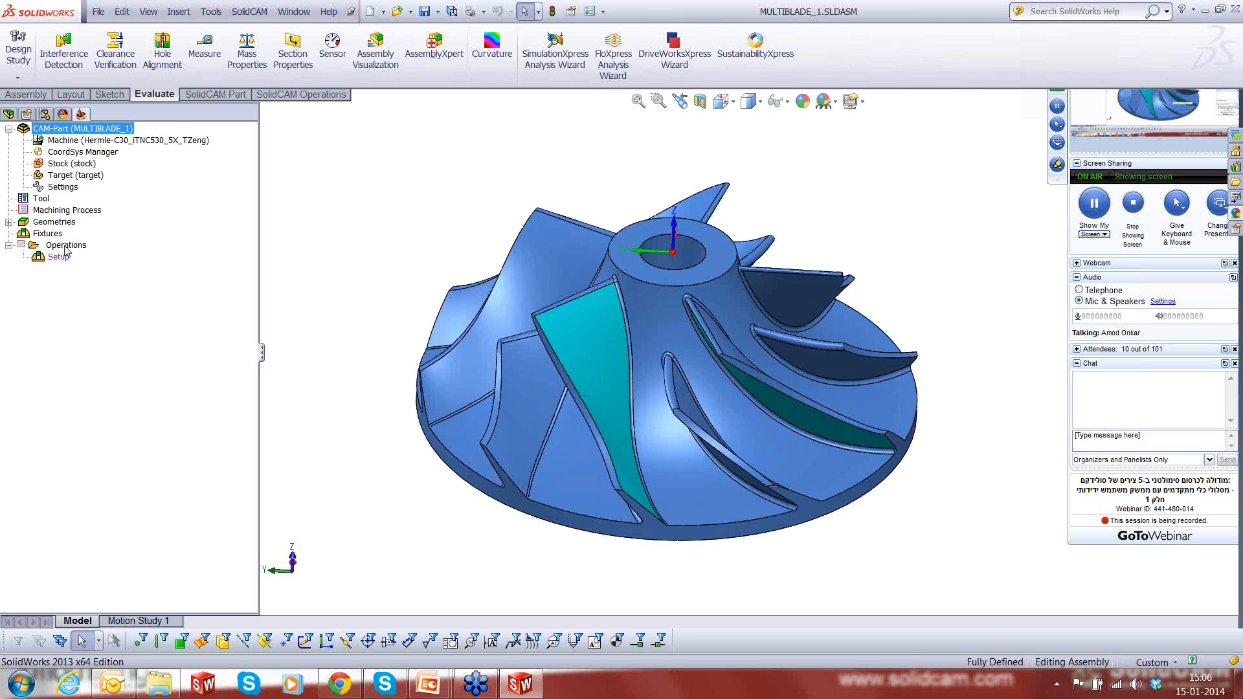
# - Add a Multiblade Machining operation to the CAM-Part and choose Roughing as its technology
pyautogui.rightClick(66, 246)
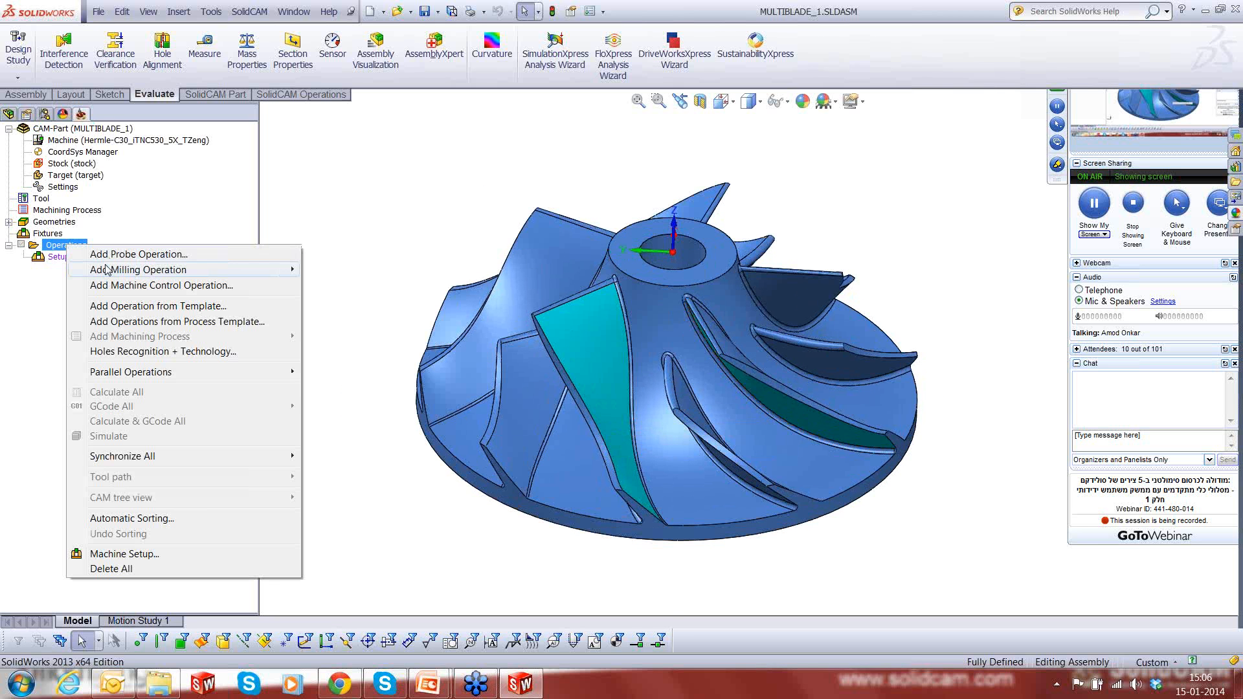
pyautogui.moveTo(109, 270)
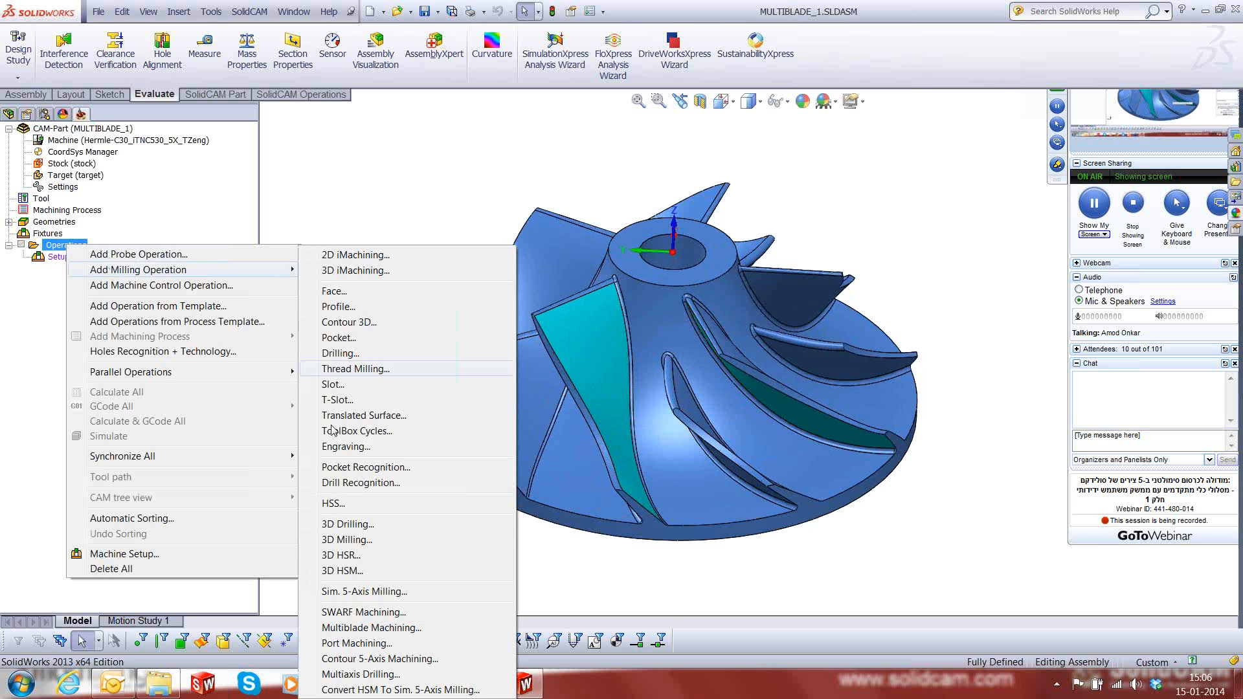
pyautogui.click(373, 629)
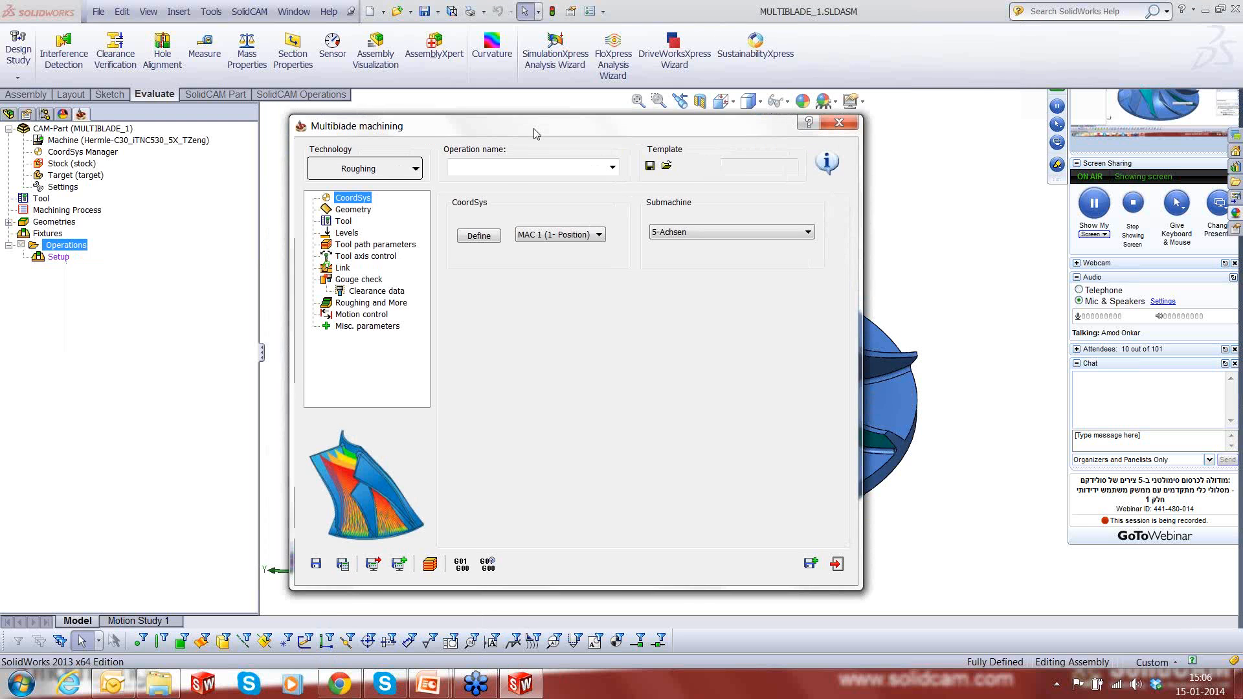
pyautogui.click(484, 168)
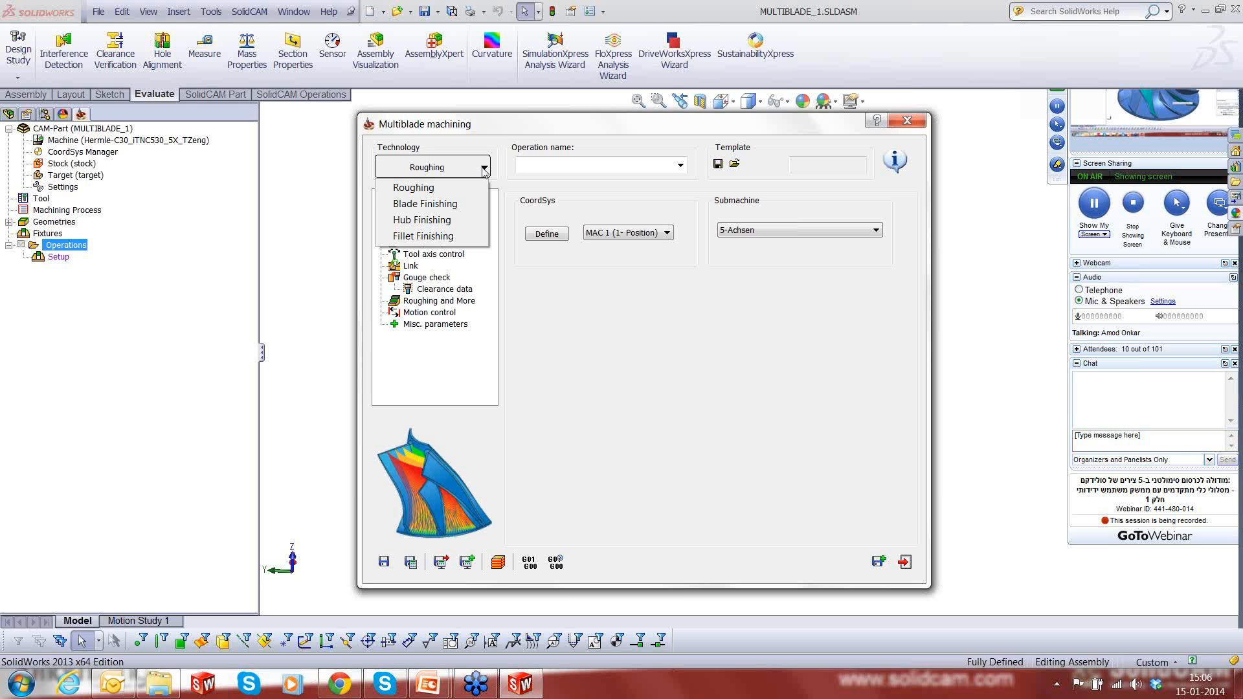
pyautogui.click(413, 187)
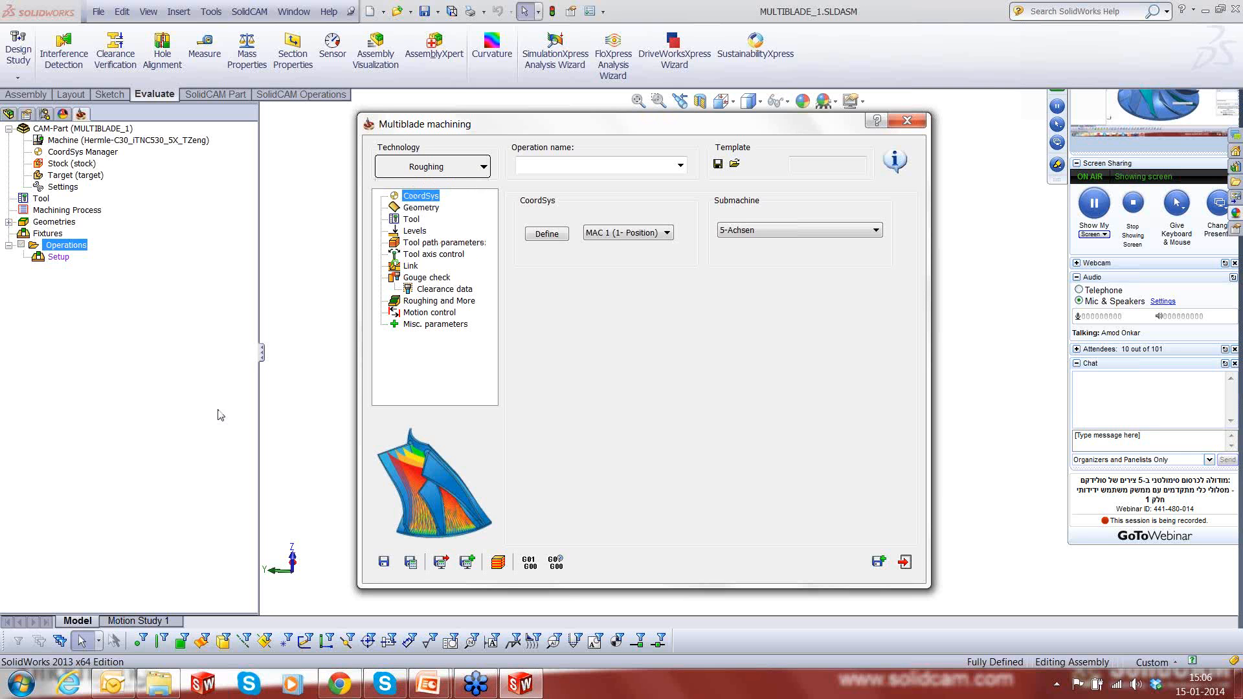
# - Open the roughing operation's geometry settings, check the available strategies and examine the impeller with the dialog moved clear of it
pyautogui.click(421, 208)
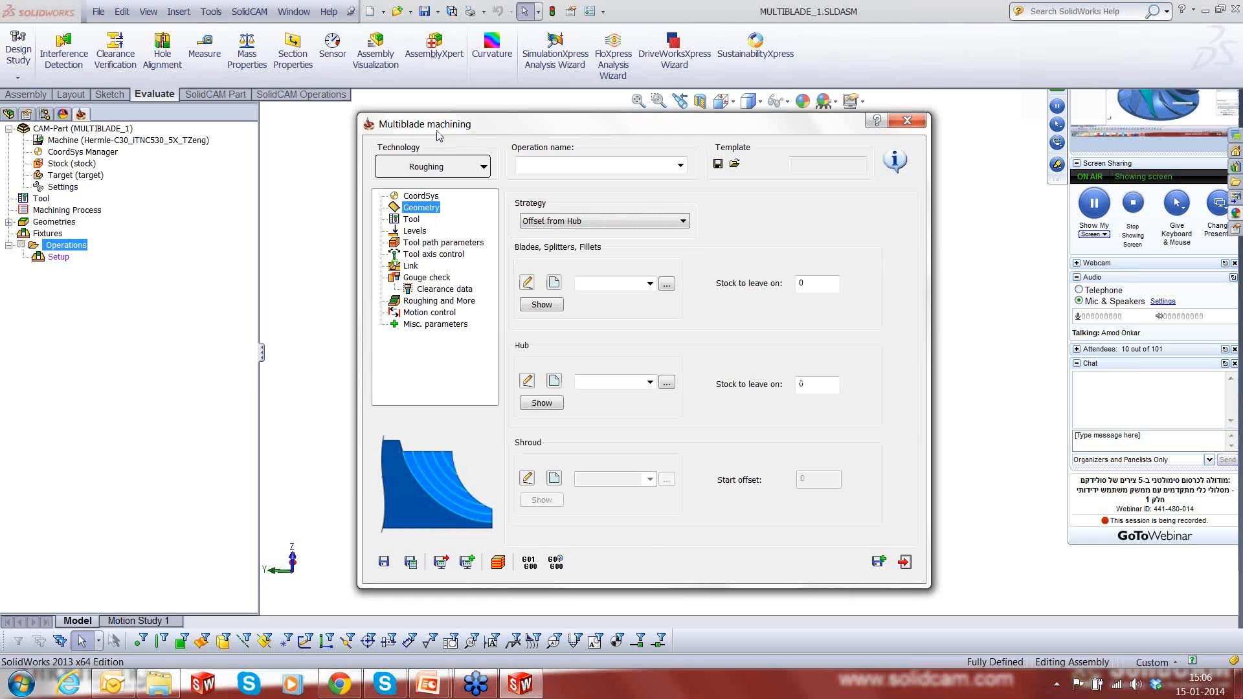
pyautogui.moveTo(438, 135); pyautogui.dragTo(271, 143)
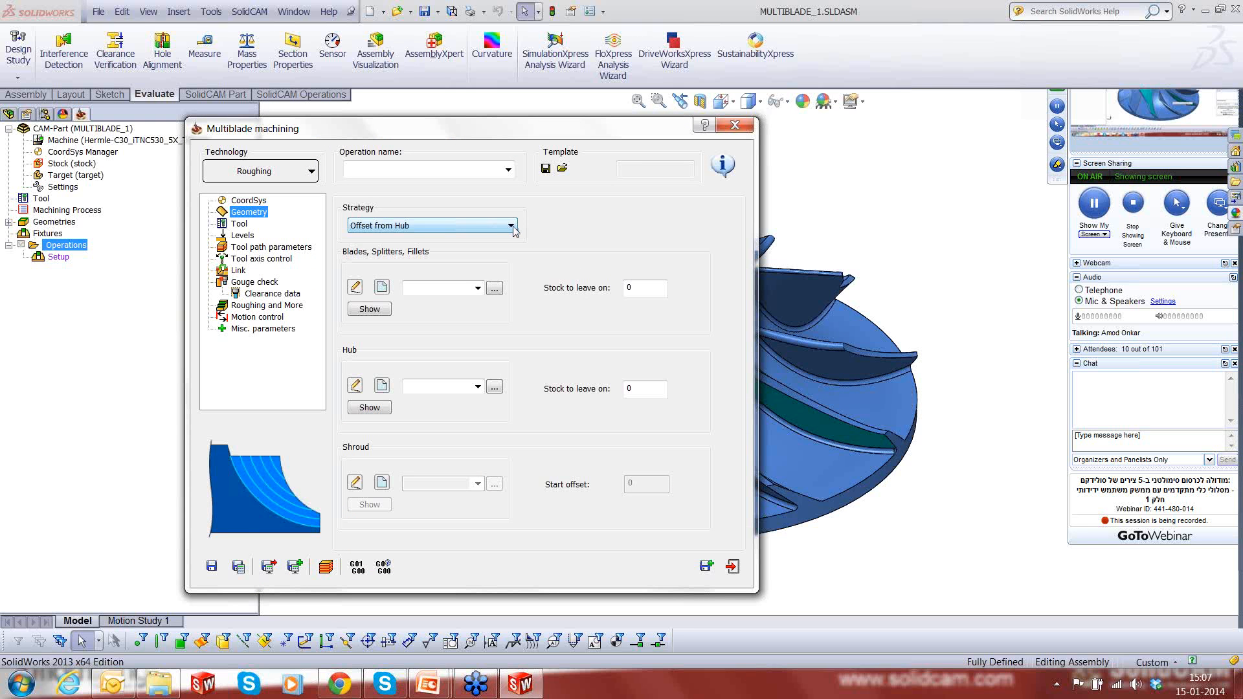
pyautogui.click(511, 225)
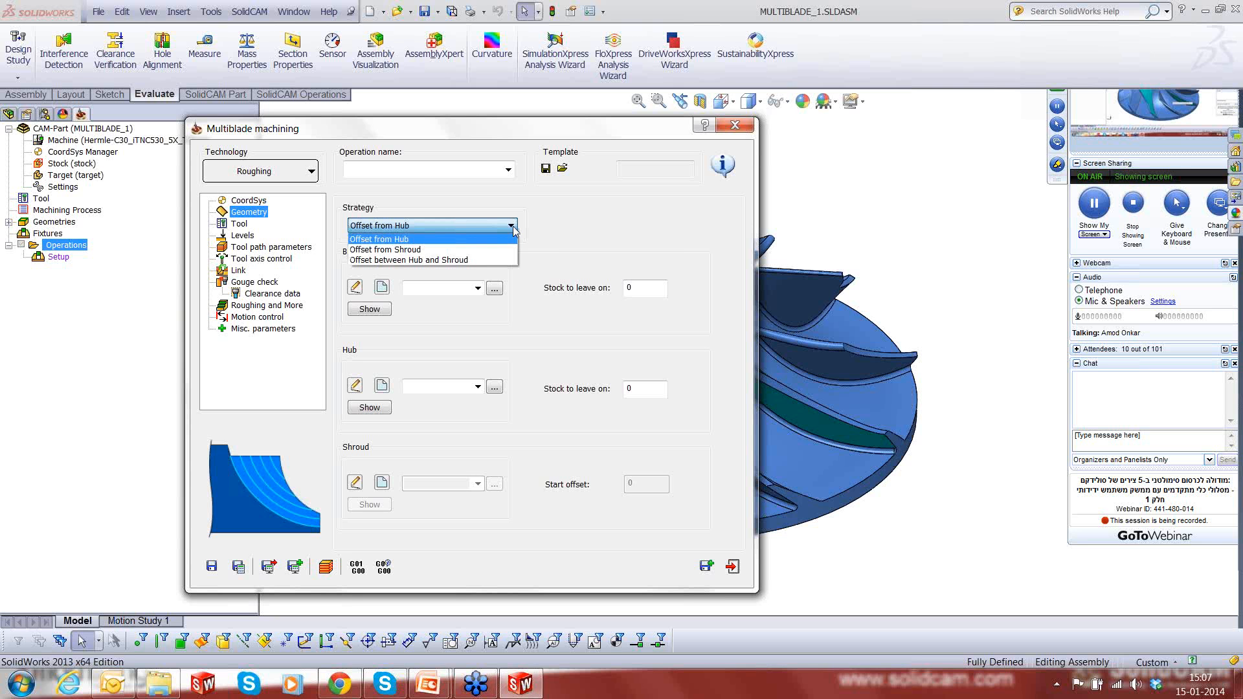
pyautogui.click(388, 130)
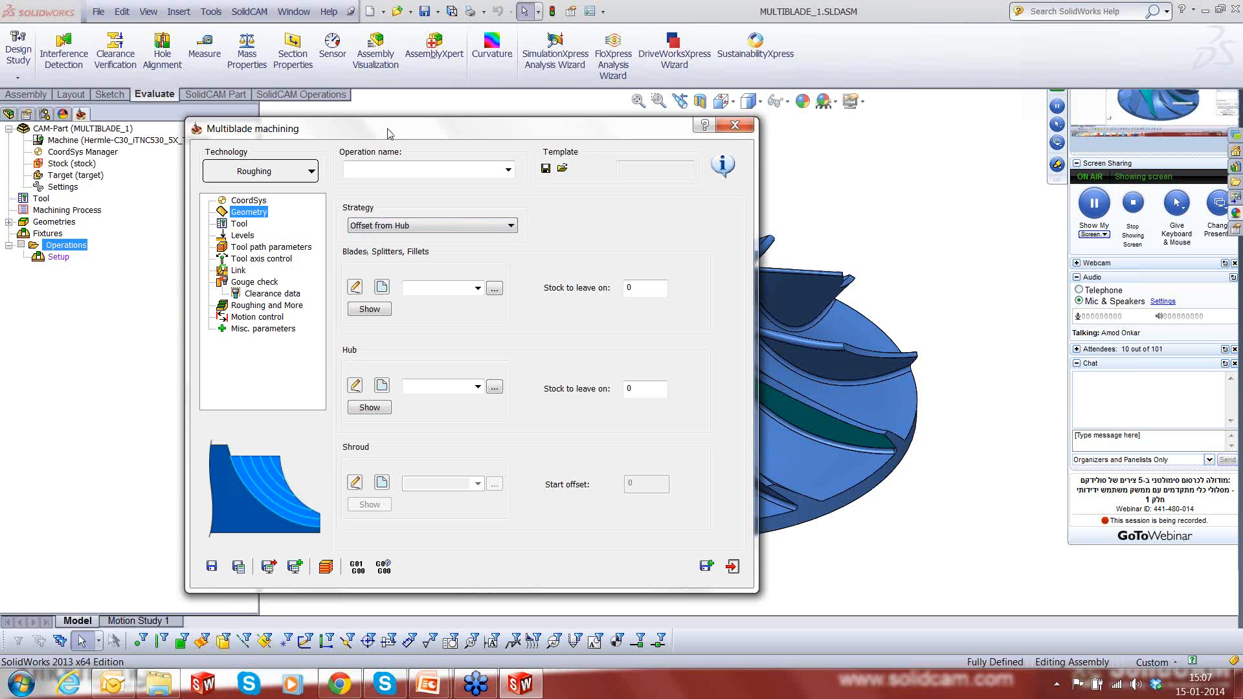
pyautogui.moveTo(333, 131); pyautogui.dragTo(85, 123)
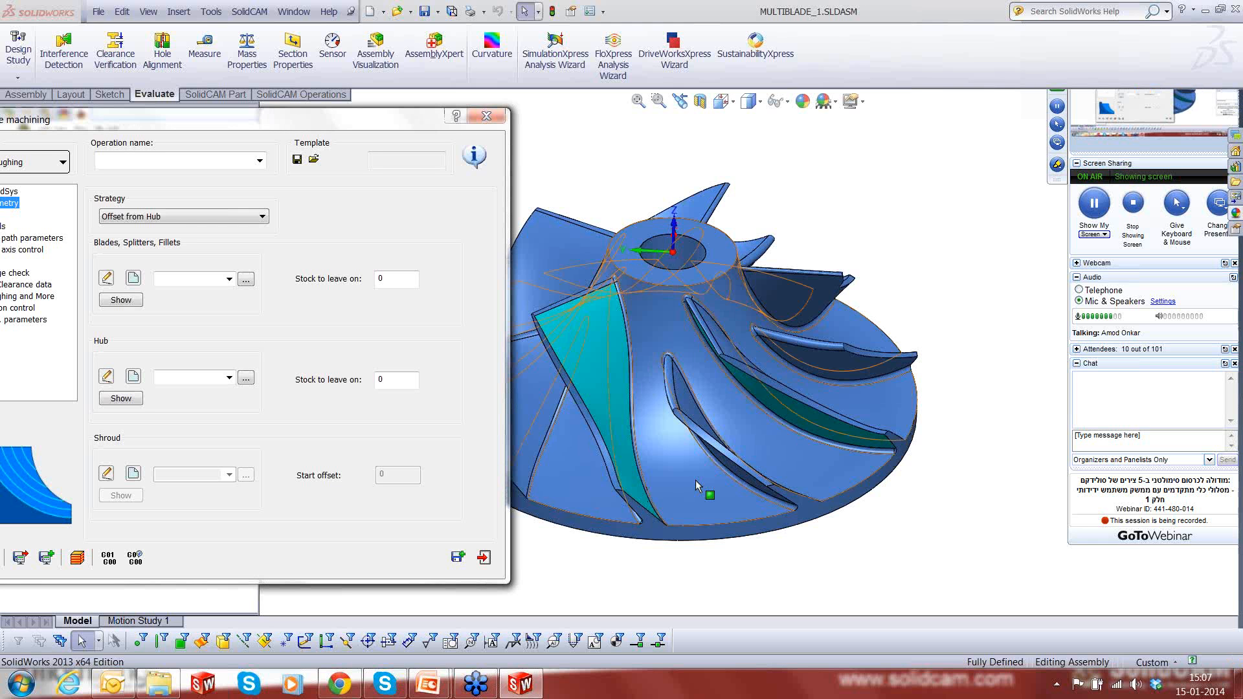
pyautogui.moveTo(697, 487); pyautogui.dragTo(1002, 325, button='middle')
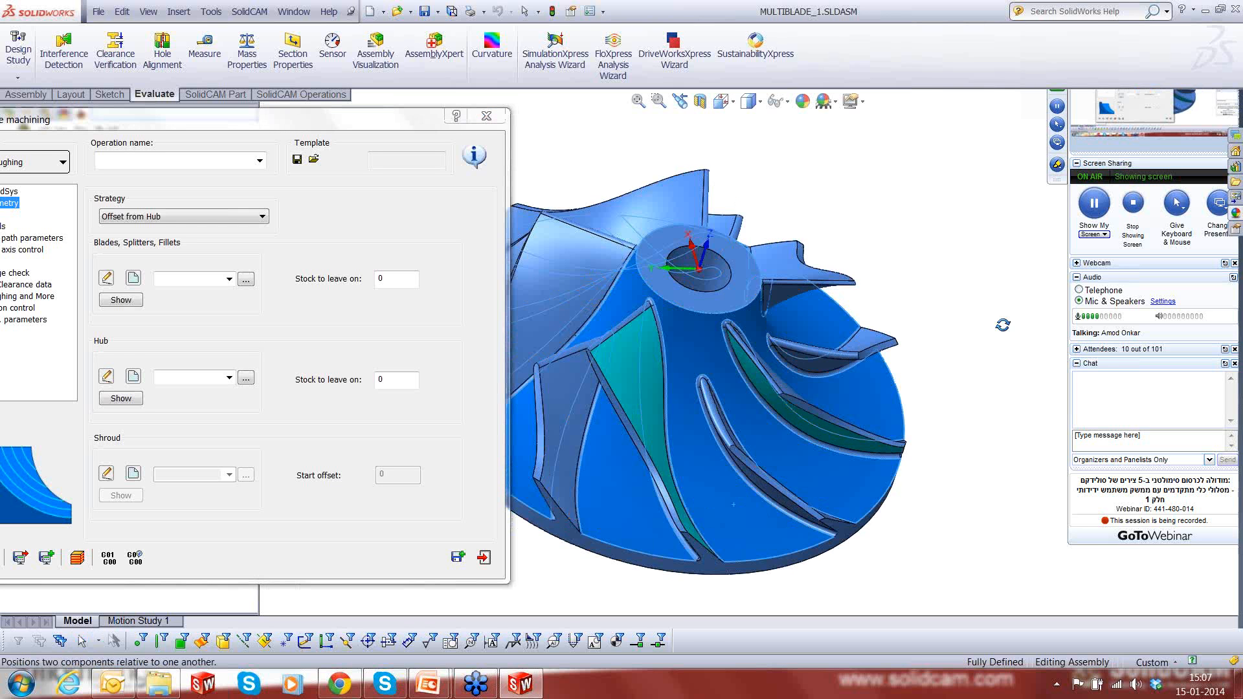
# - Try the Offset from Shroud strategy and examine the tip faces of the blades on the impeller
pyautogui.click(169, 217)
pyautogui.click(136, 241)
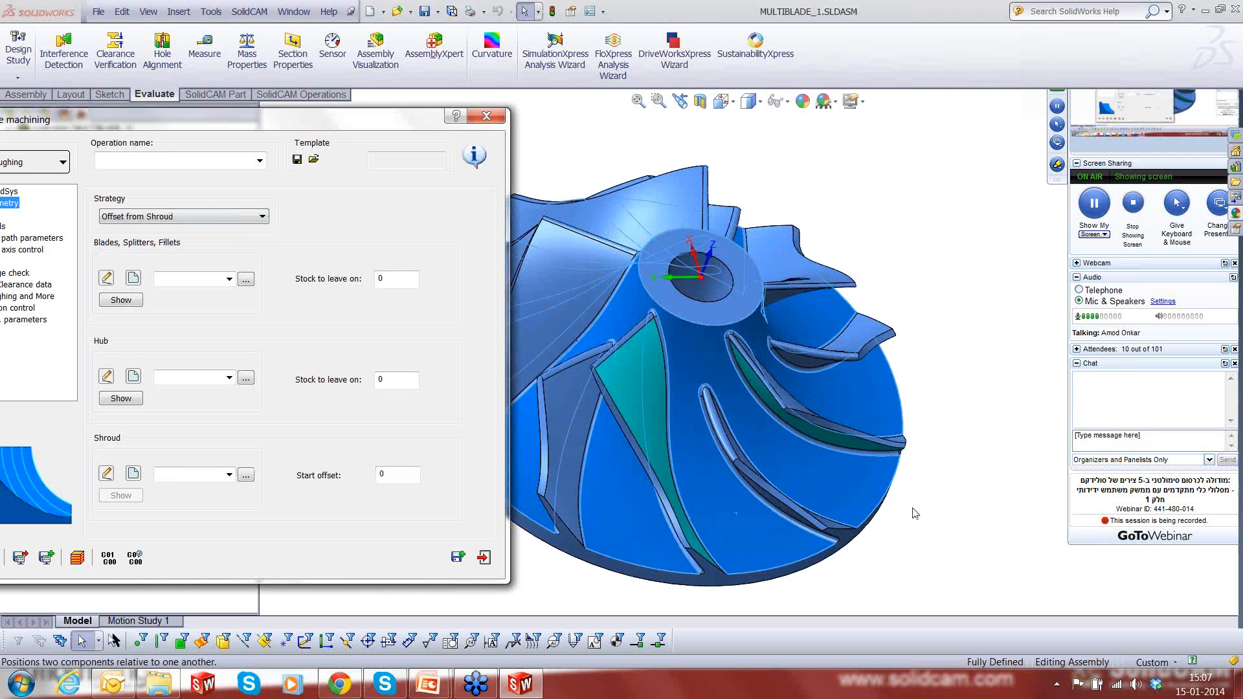
pyautogui.click(966, 513)
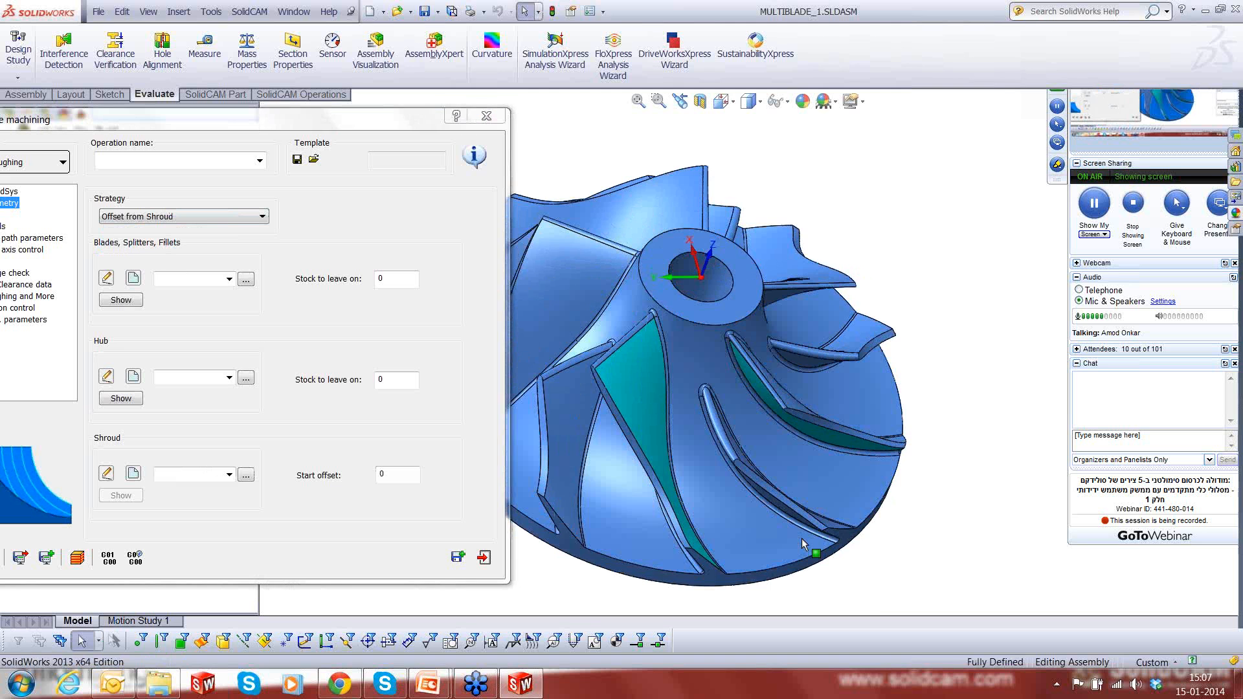
pyautogui.scroll(-3, 801, 538)
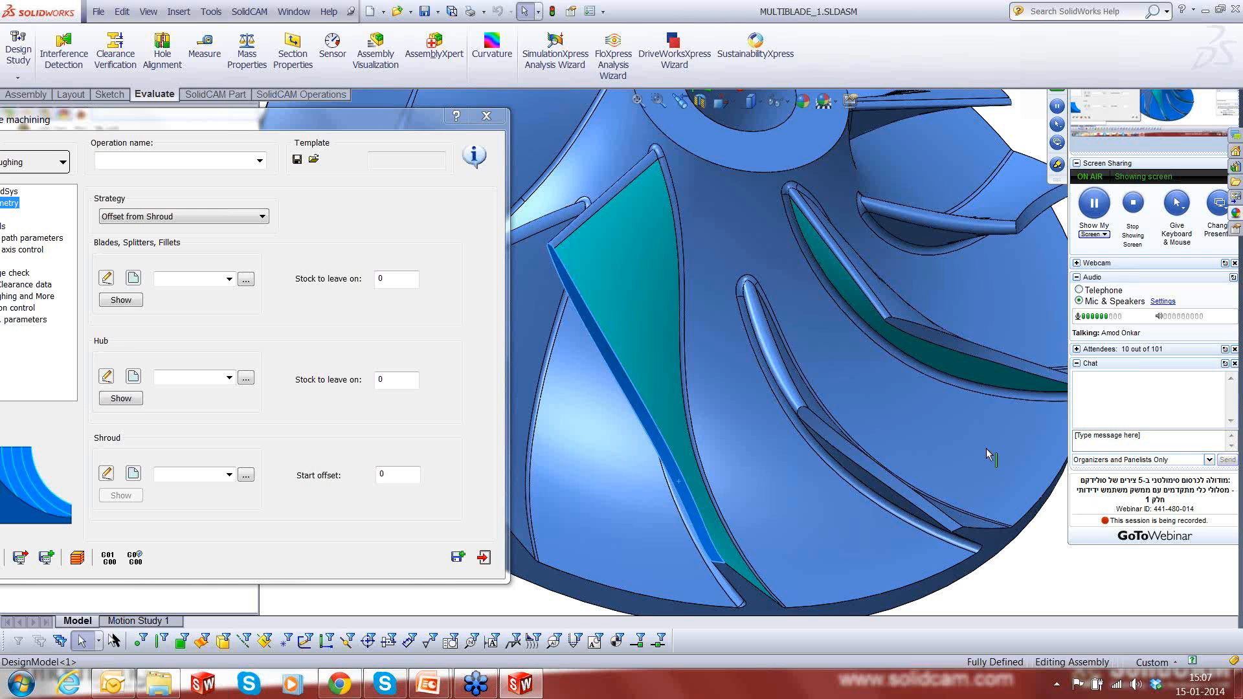
pyautogui.scroll(3, 924, 425)
# - Set the geometry strategy to Offset between Hub and Shroud
pyautogui.click(261, 216)
pyautogui.click(225, 251)
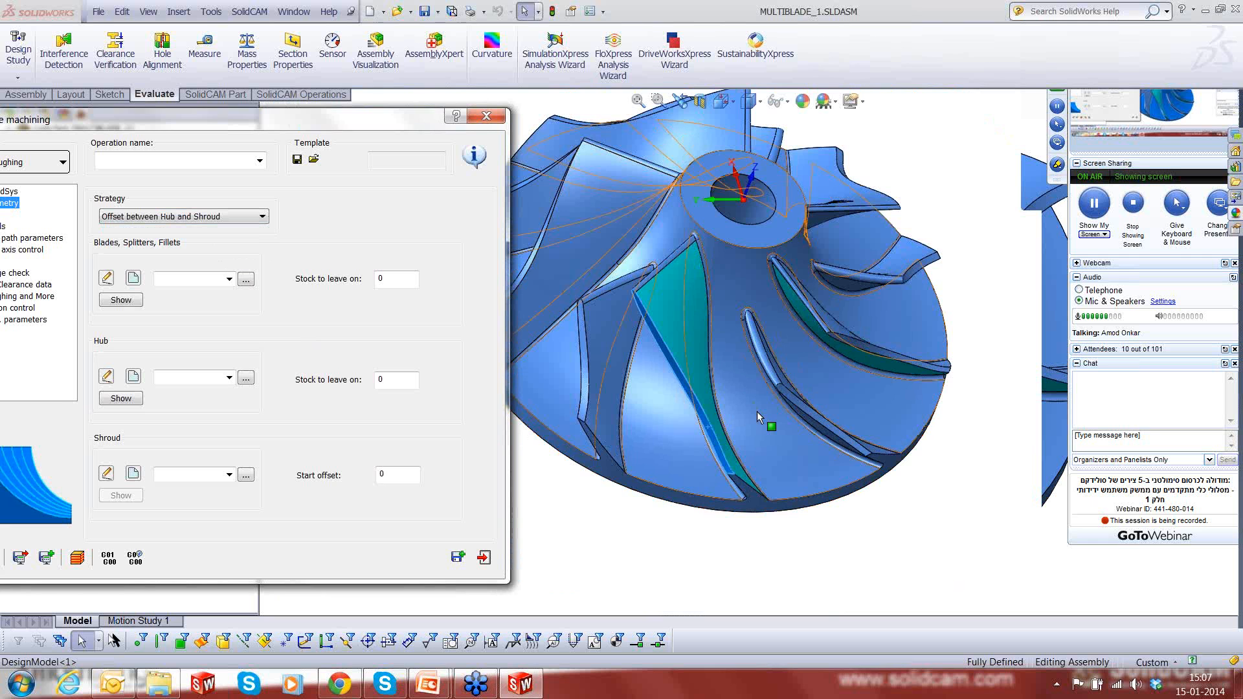
pyautogui.moveTo(334, 127); pyautogui.dragTo(357, 128)
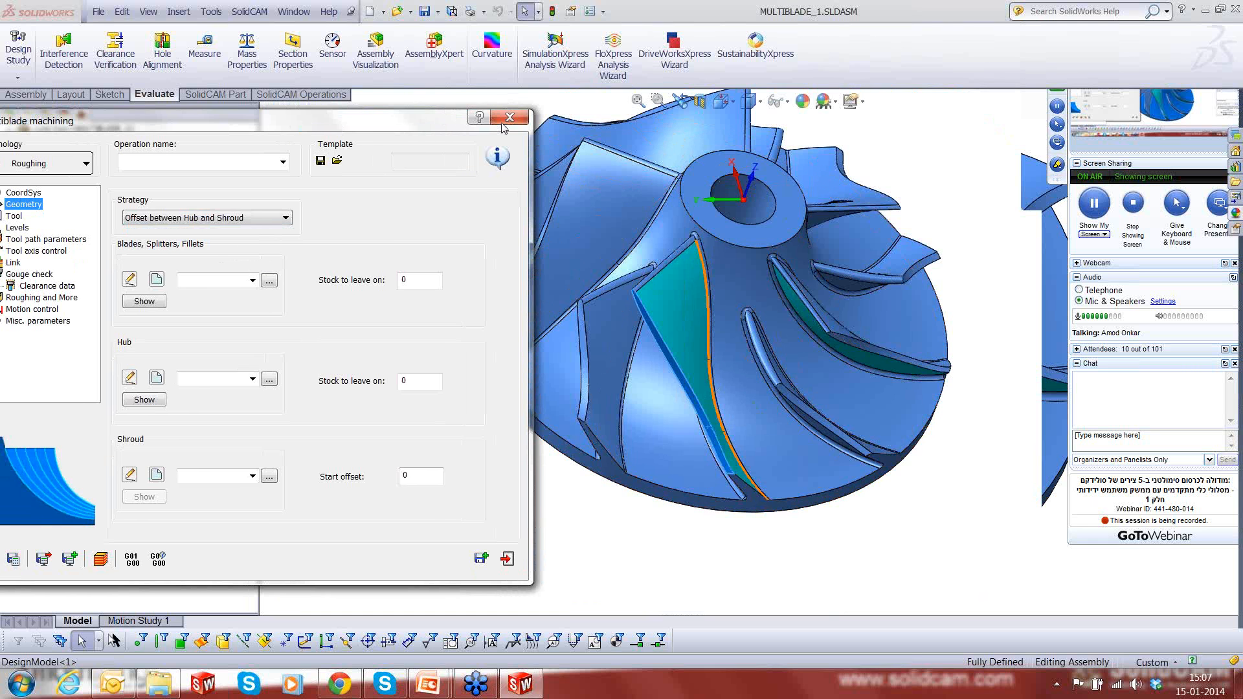
pyautogui.moveTo(502, 126); pyautogui.dragTo(688, 123)
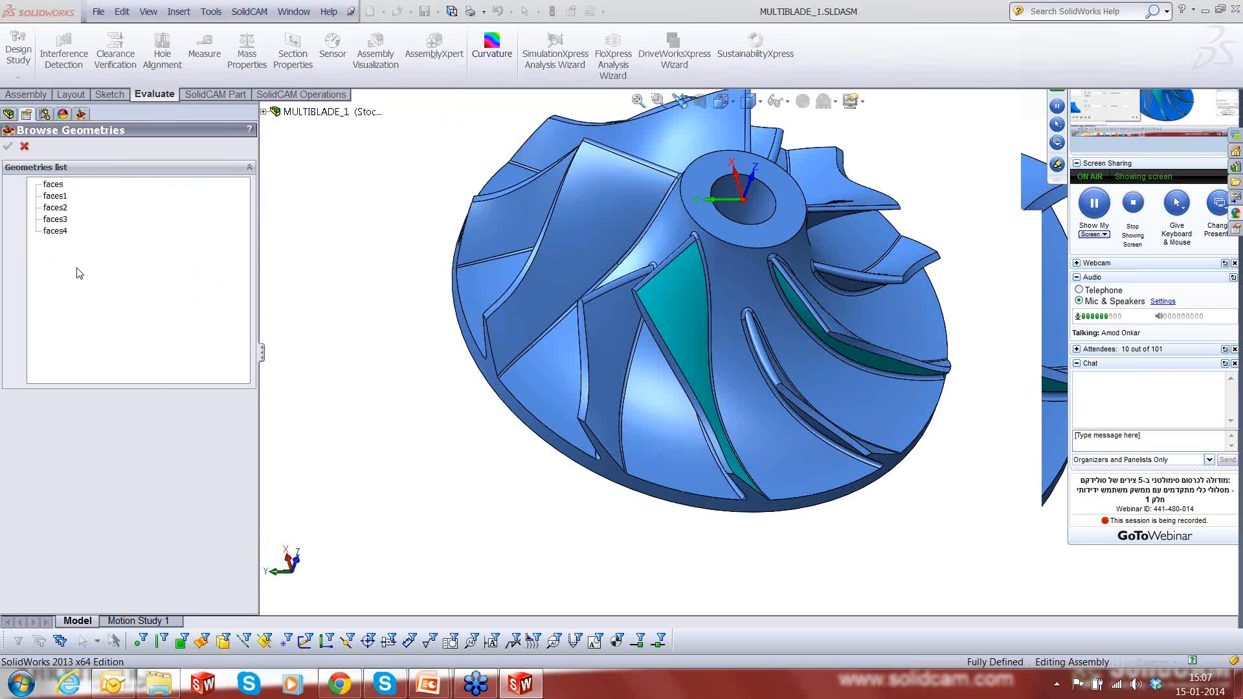
# - Assign the existing faces geometry to the blades, splitters and fillets, and set their stock to leave to 0.2
pyautogui.click(53, 185)
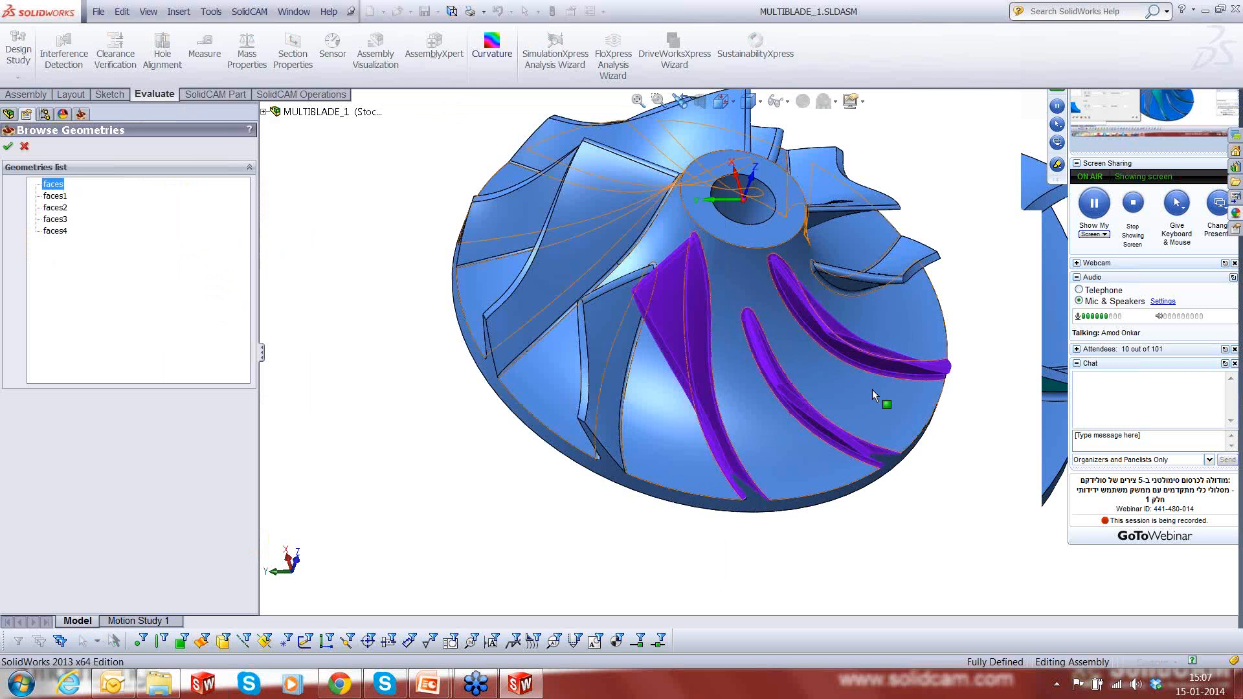
pyautogui.press('f')
pyautogui.scroll(-3, 836, 324)
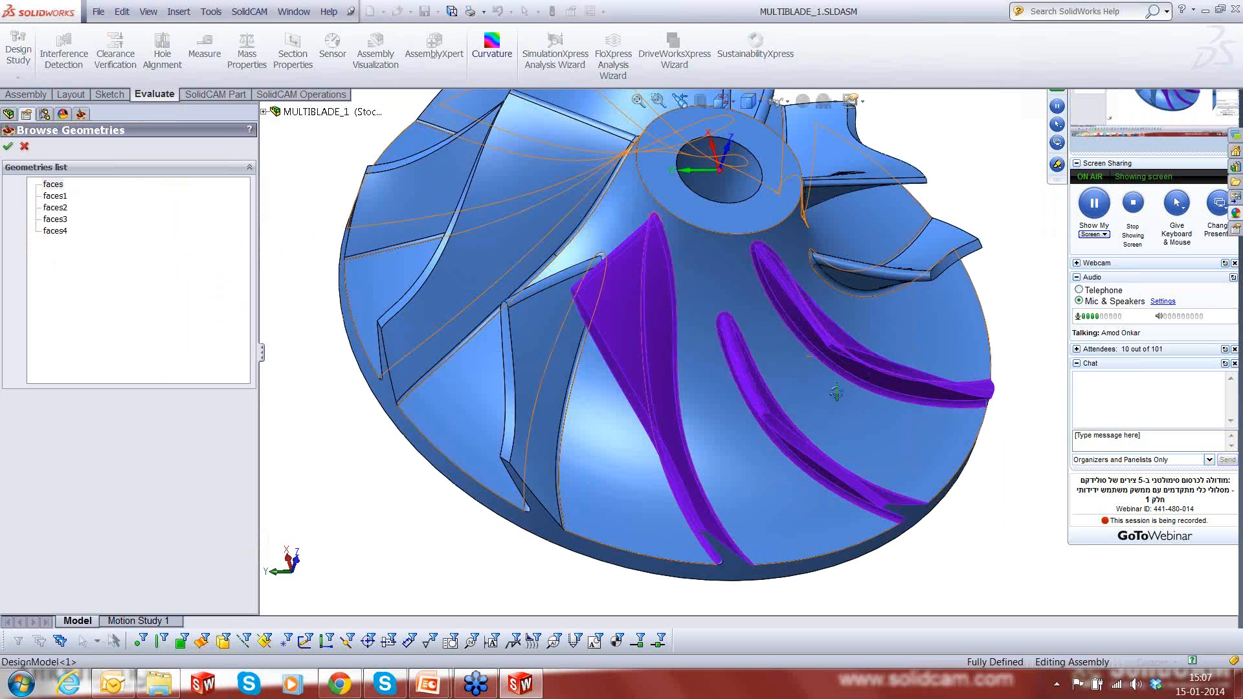
pyautogui.moveTo(836, 391); pyautogui.dragTo(832, 347, button='middle')
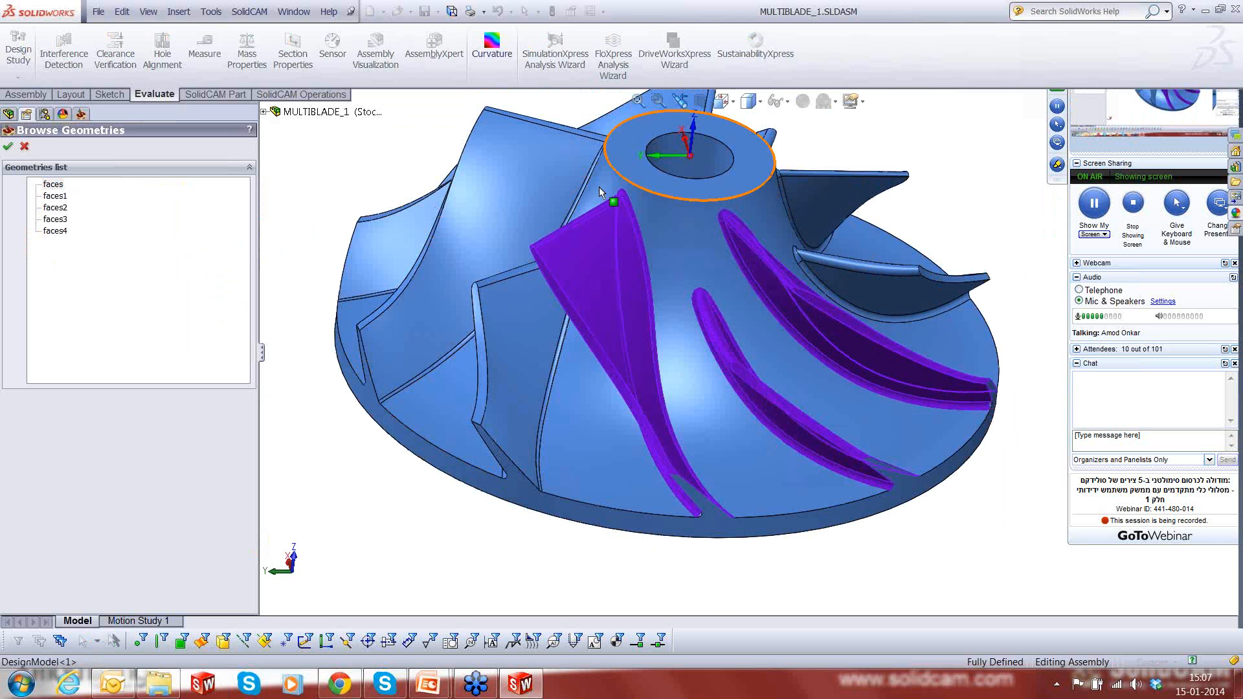
pyautogui.click(8, 146)
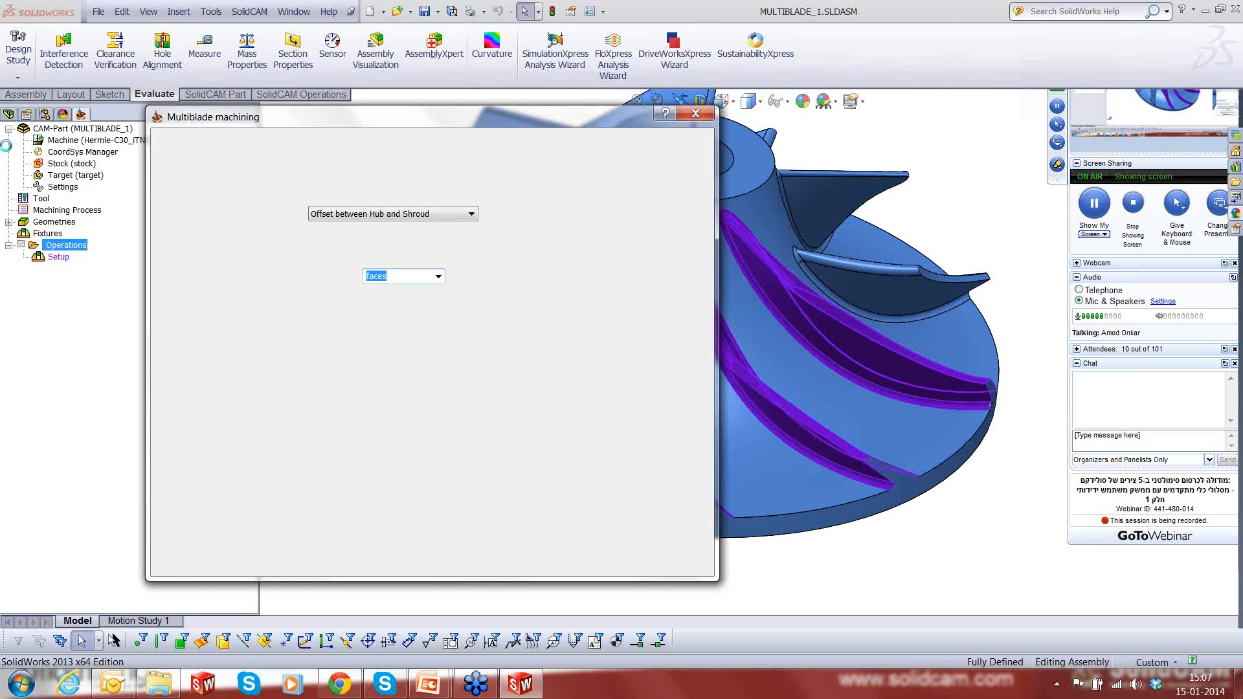
pyautogui.click(616, 280)
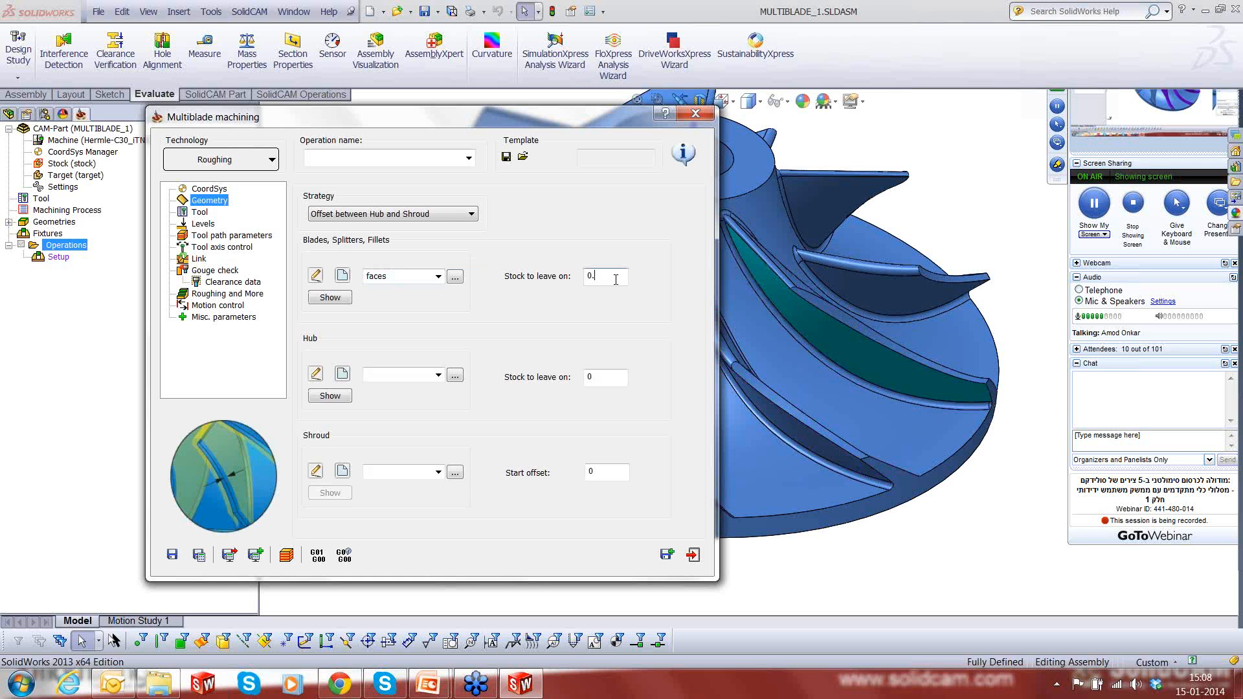
pyautogui.write('.2')
# - Inspect the faces1 geometry on the impeller and assign it as the hub
pyautogui.click(455, 376)
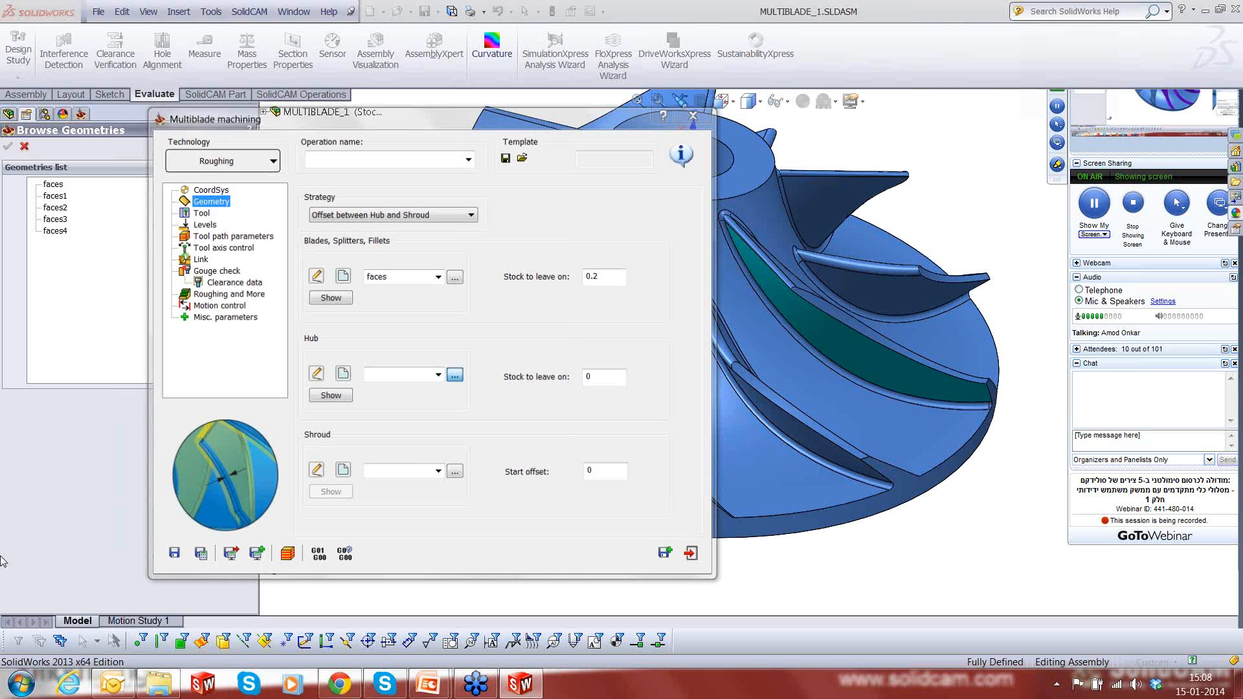
pyautogui.click(65, 197)
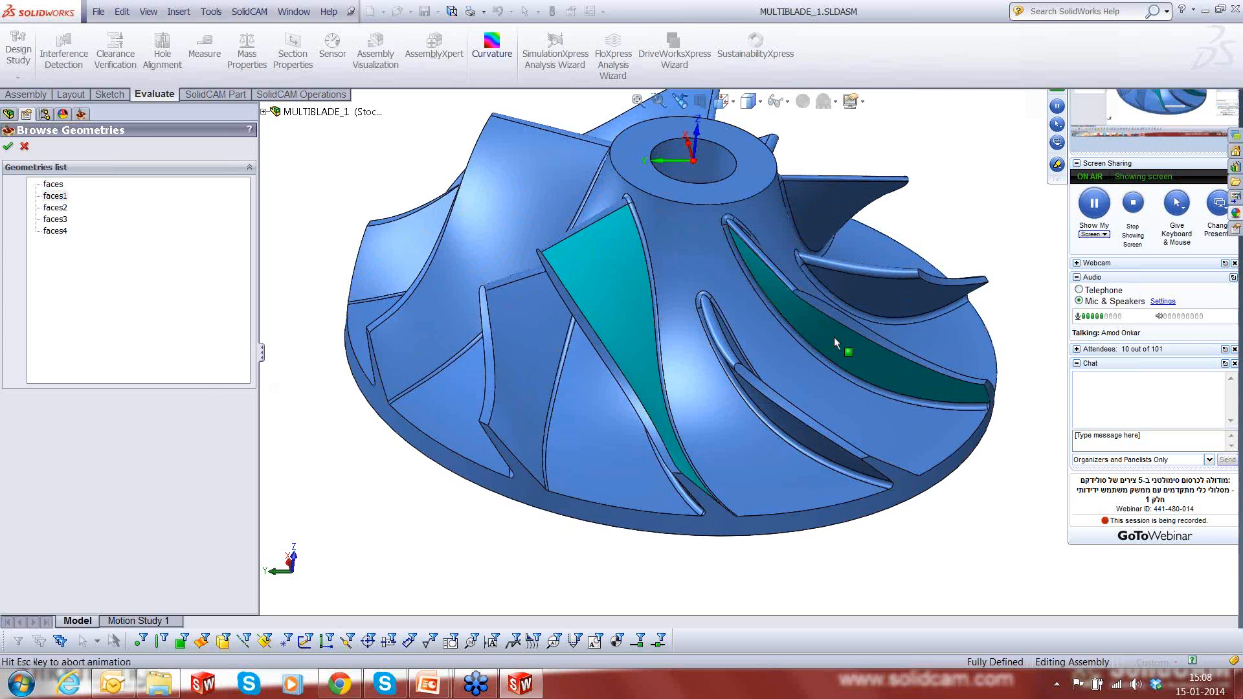
pyautogui.scroll(3, 842, 337)
pyautogui.moveTo(954, 360); pyautogui.dragTo(897, 380, button='middle')
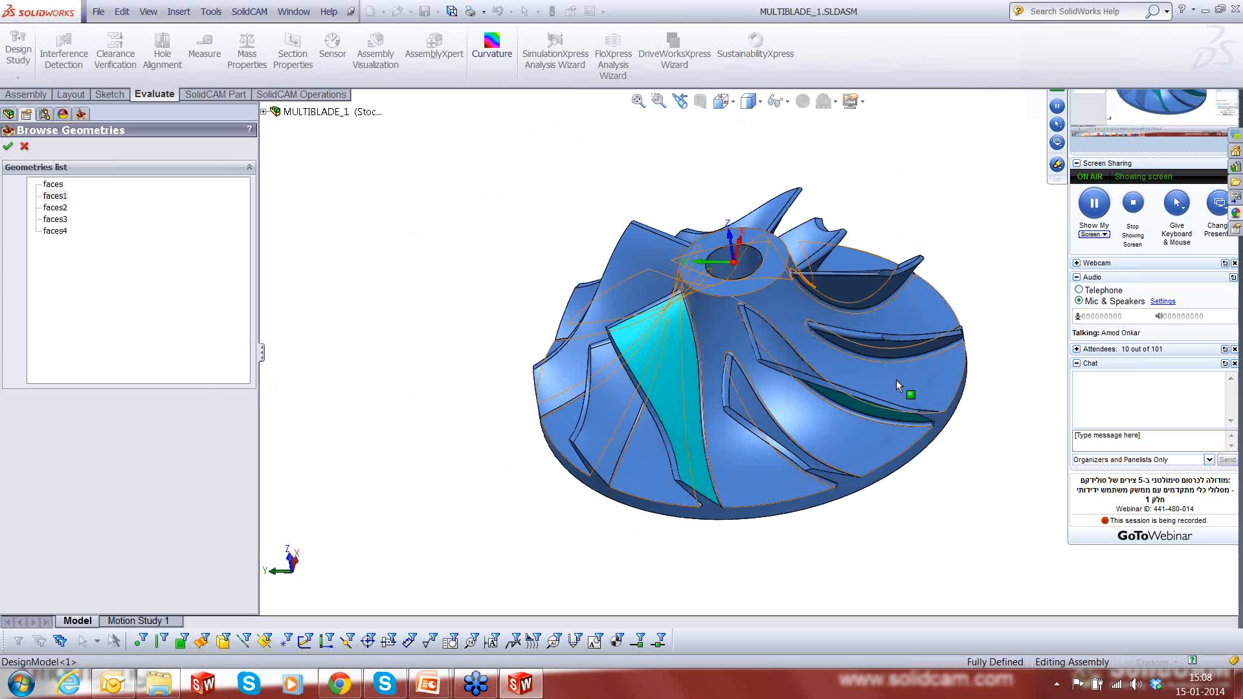
pyautogui.scroll(-3, 896, 379)
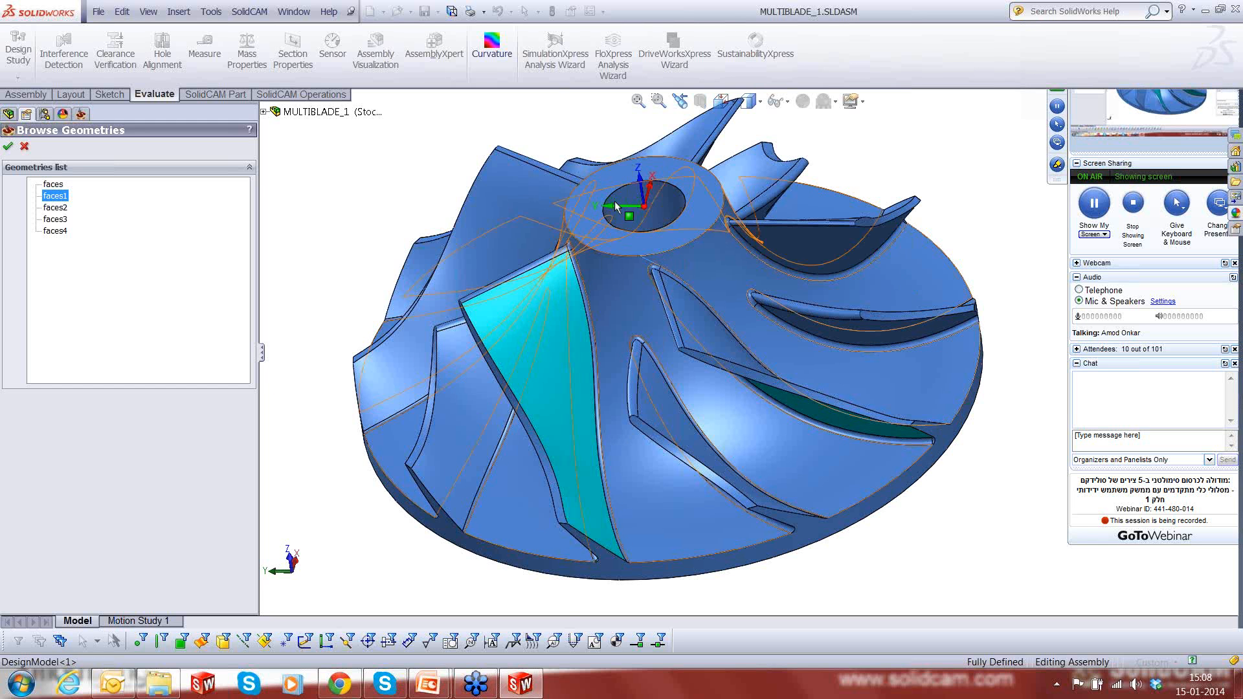
pyautogui.doubleClick(49, 198)
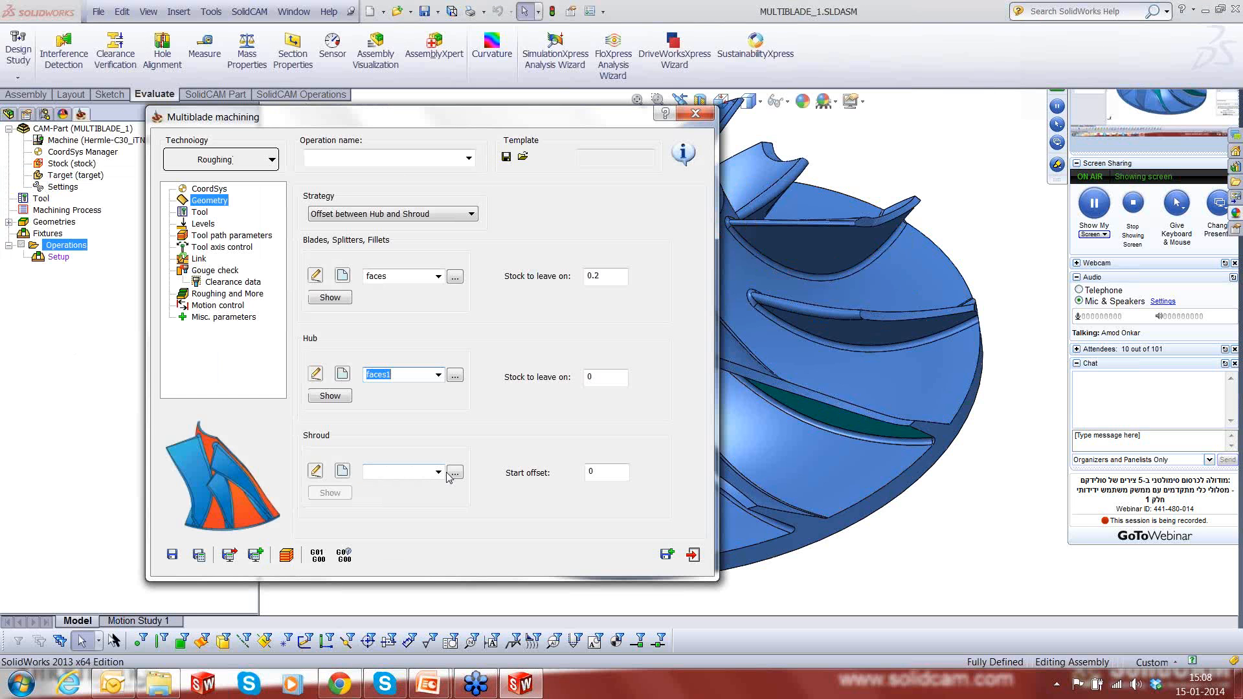
# - Assign the existing faces2 geometry on the main blade's tip as the shroud
pyautogui.click(454, 473)
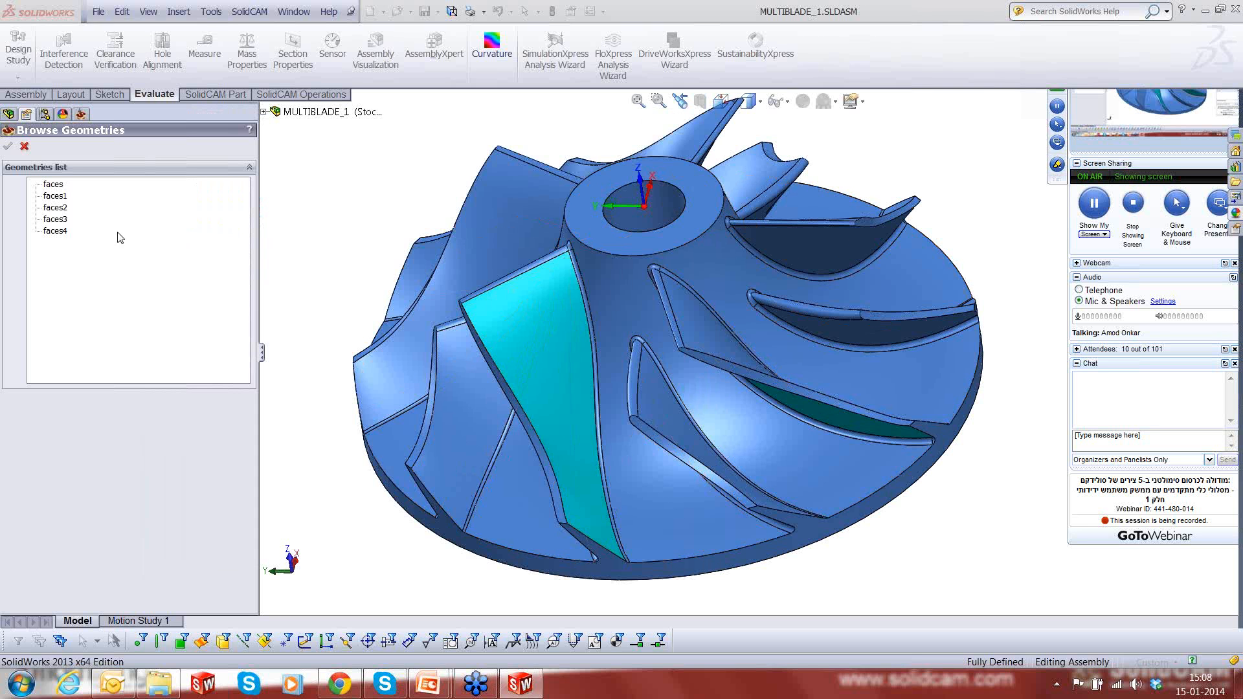
pyautogui.click(64, 209)
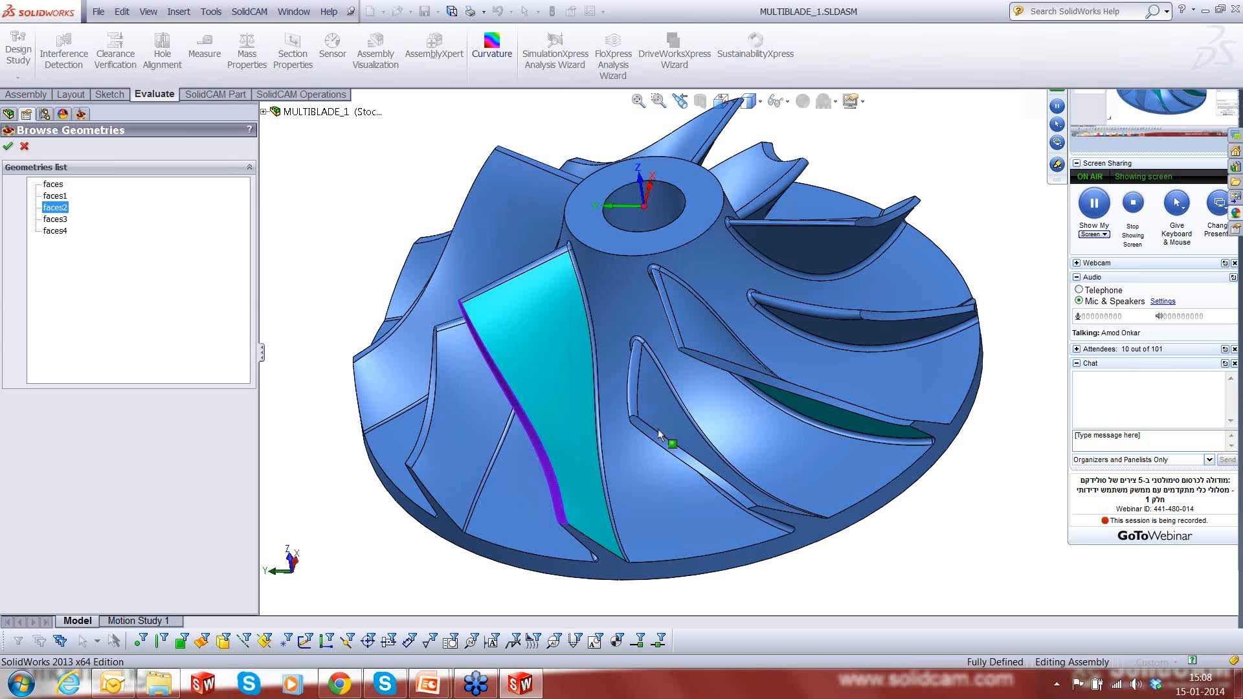
pyautogui.click(7, 147)
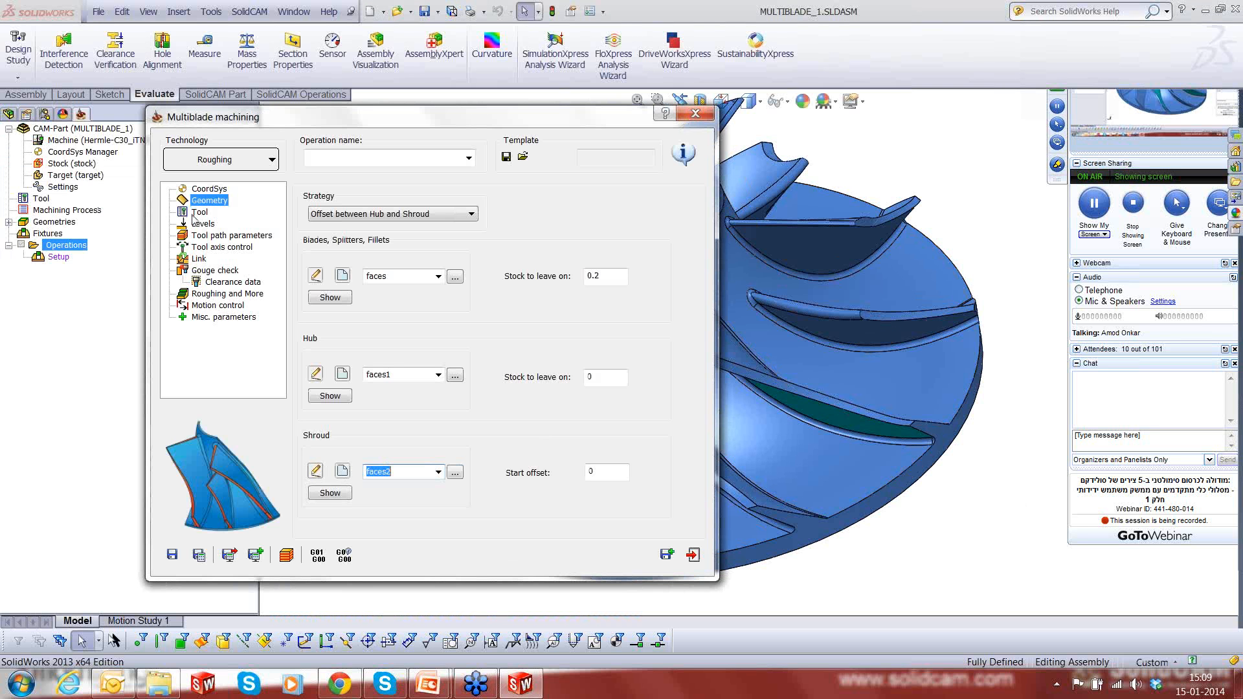
# - Inspect an enlarged picture of the 12 mm taper mill and select it as the operation's tool
pyautogui.click(196, 213)
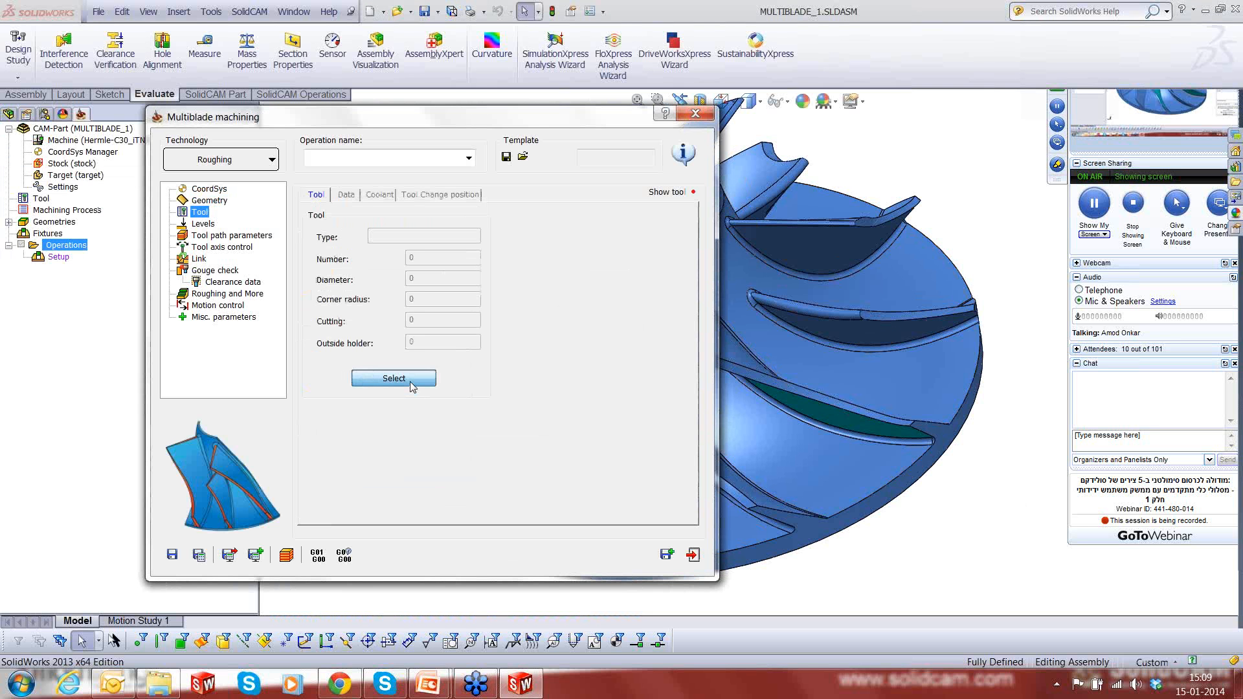
pyautogui.click(409, 380)
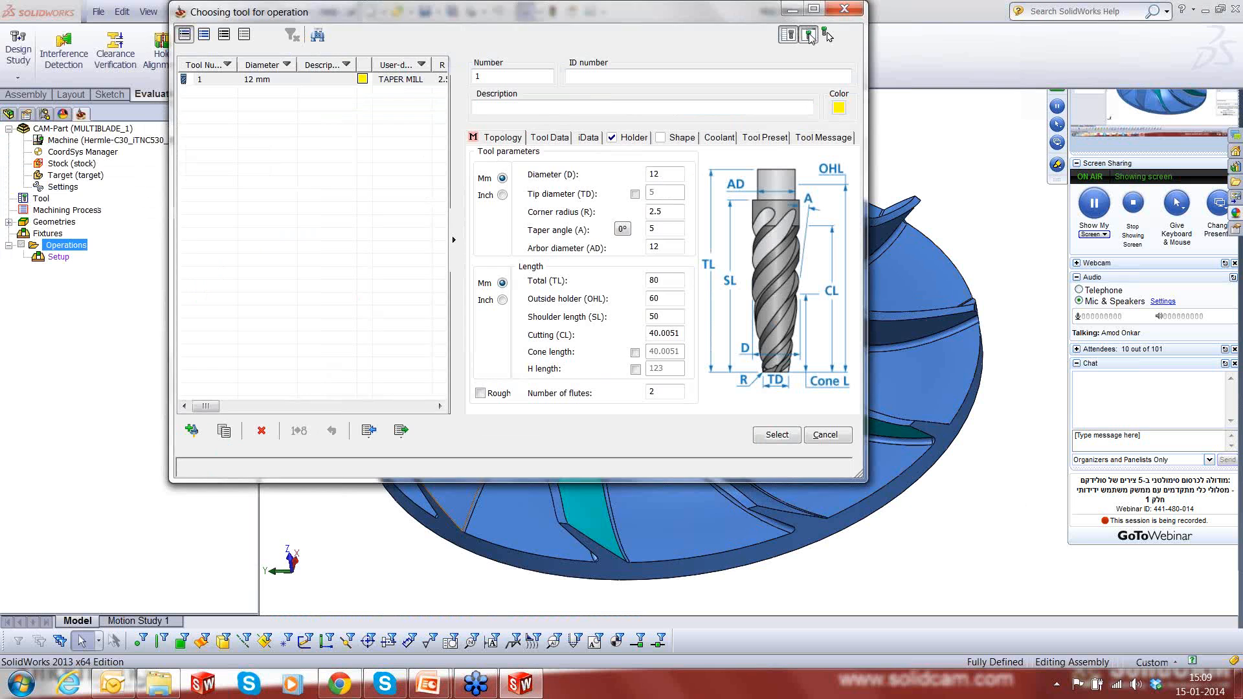
pyautogui.click(809, 35)
pyautogui.moveTo(148, 139); pyautogui.dragTo(369, 107)
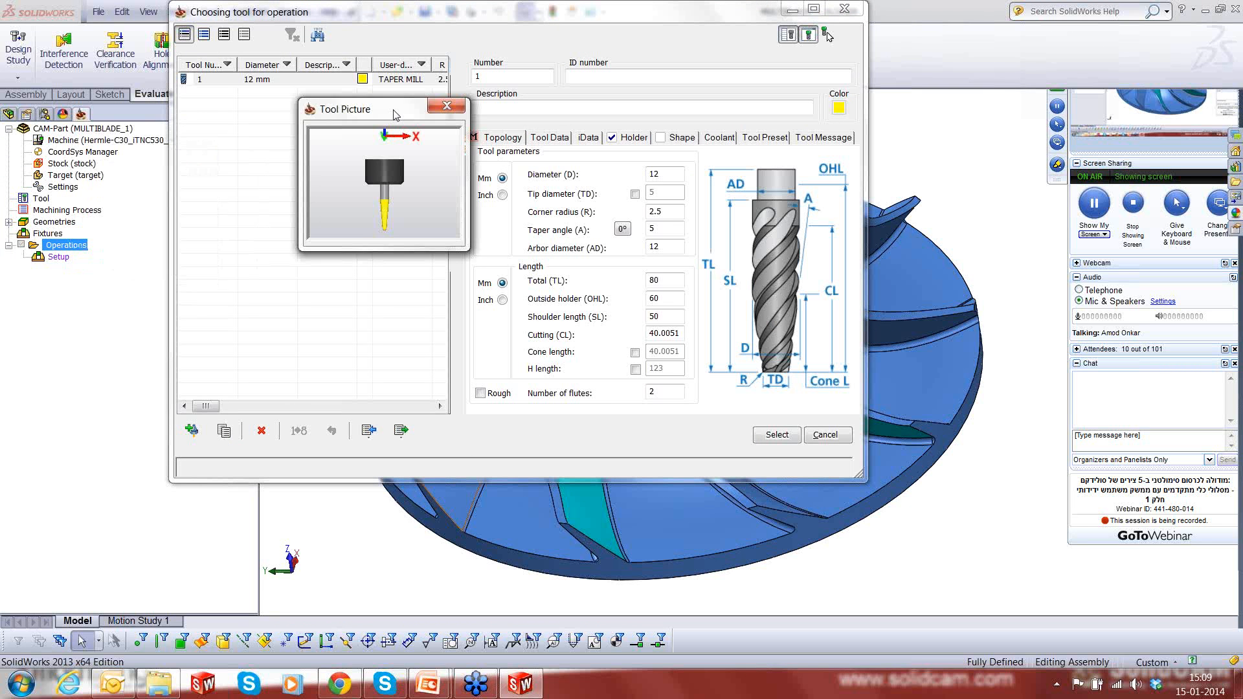
pyautogui.moveTo(466, 245); pyautogui.dragTo(930, 554)
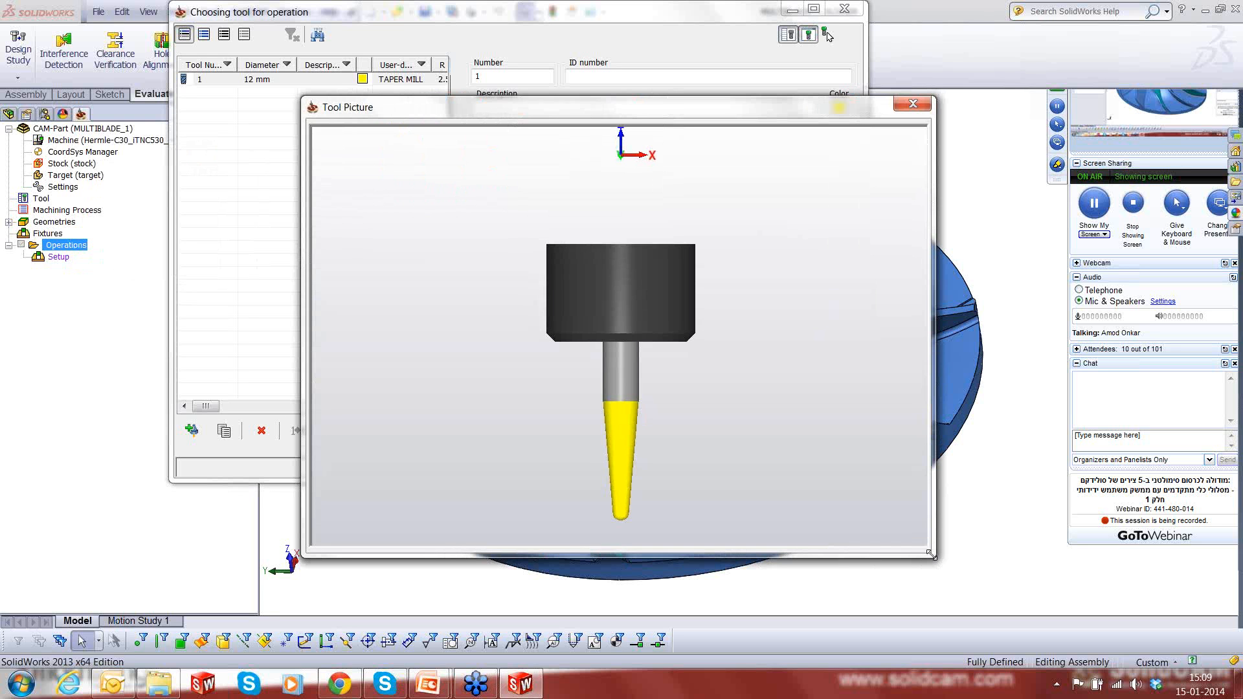
pyautogui.click(920, 110)
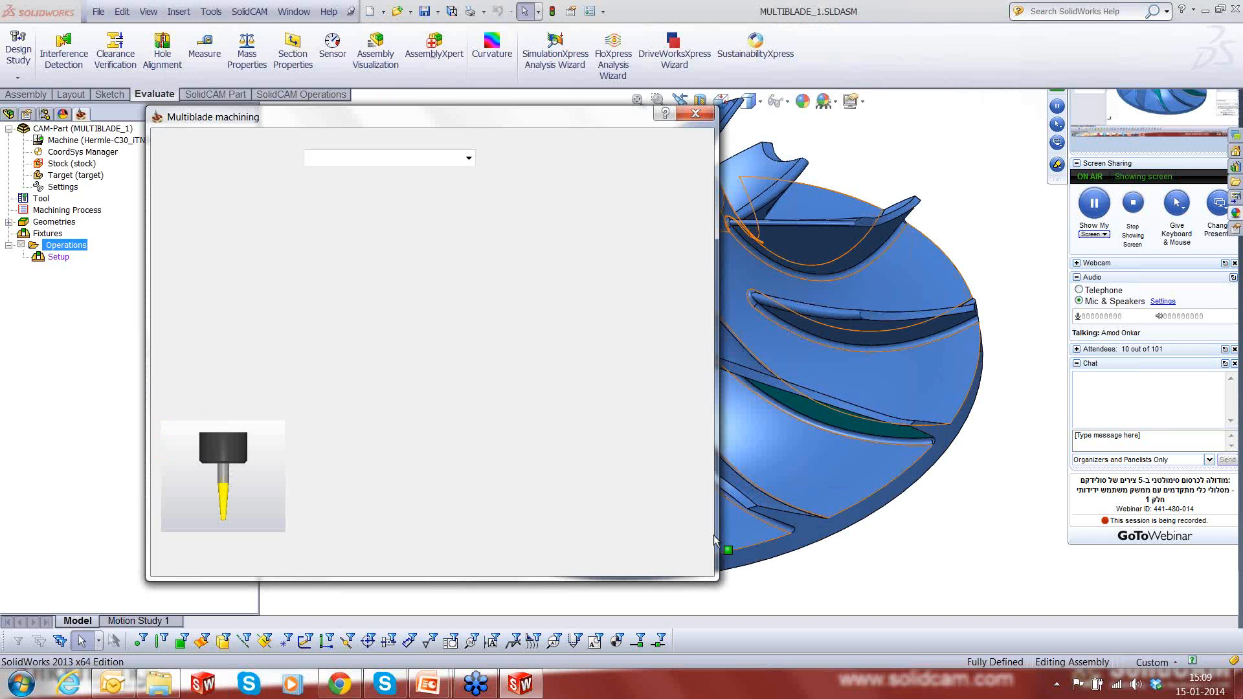
# - Review the clearance levels and, in the tool path parameters, set the maximum number of slices to 12
pyautogui.click(202, 224)
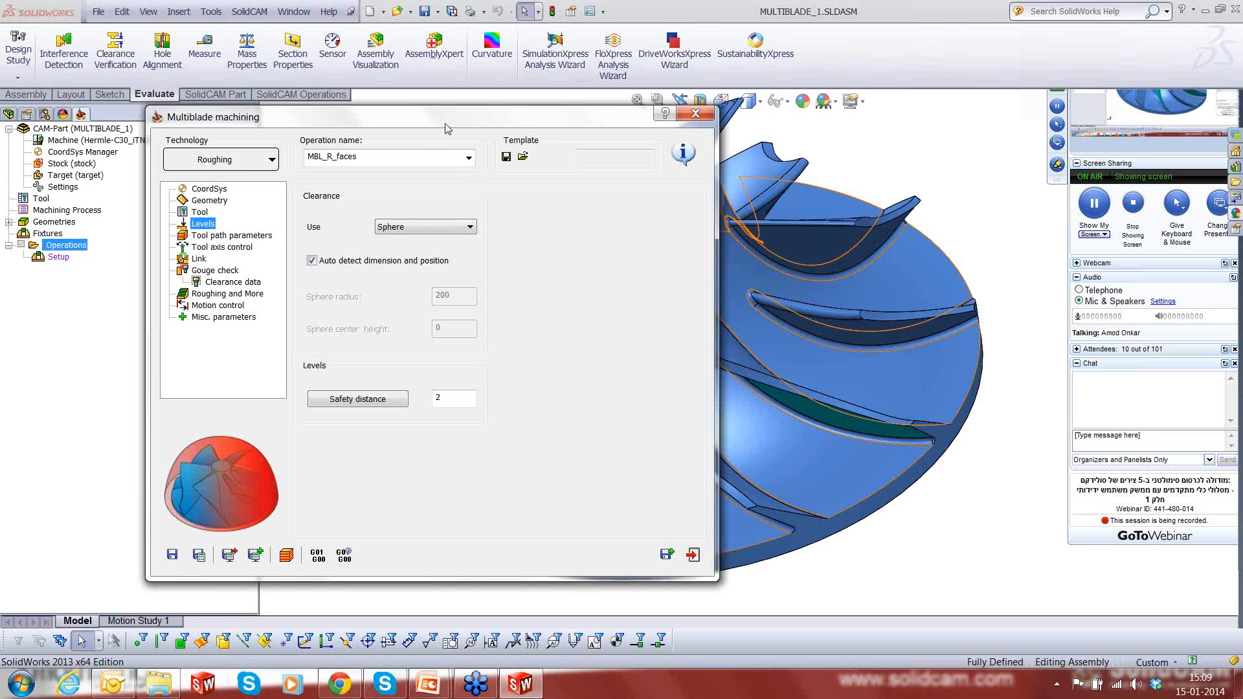
pyautogui.moveTo(444, 128); pyautogui.dragTo(479, 129)
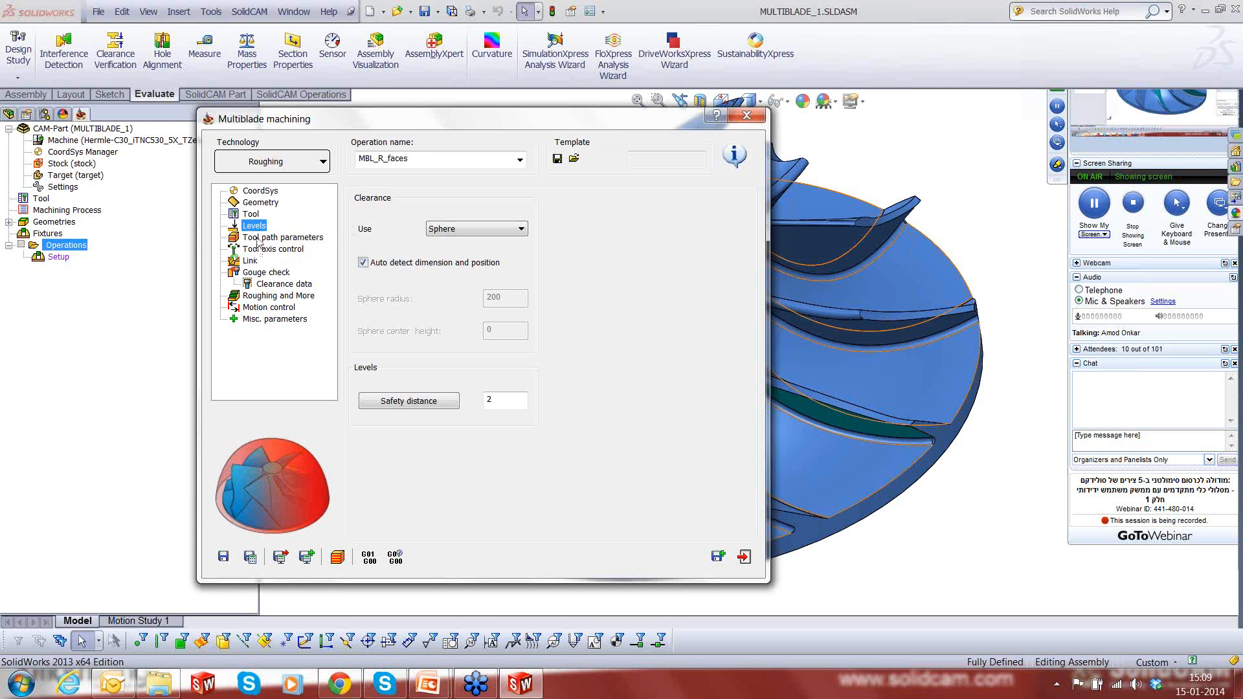
pyautogui.click(272, 237)
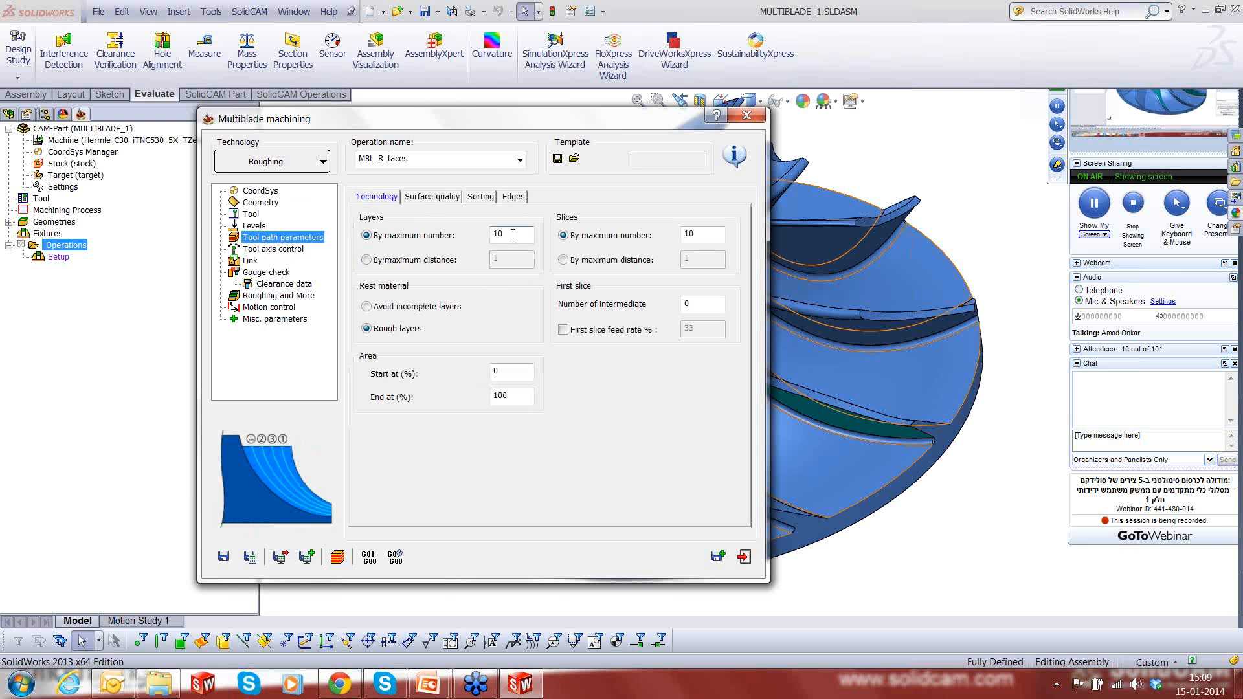
pyautogui.moveTo(513, 235); pyautogui.dragTo(487, 237)
pyautogui.click(702, 236)
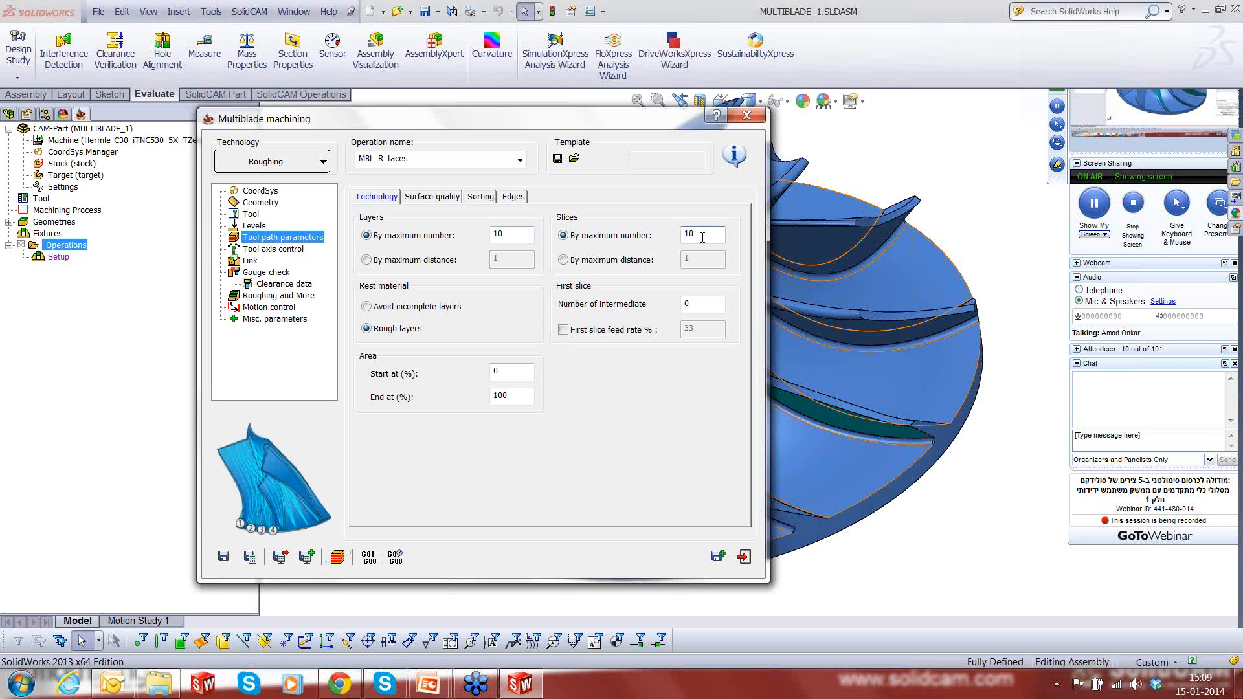
pyautogui.doubleClick(702, 237)
pyautogui.write('12')
pyautogui.click(507, 373)
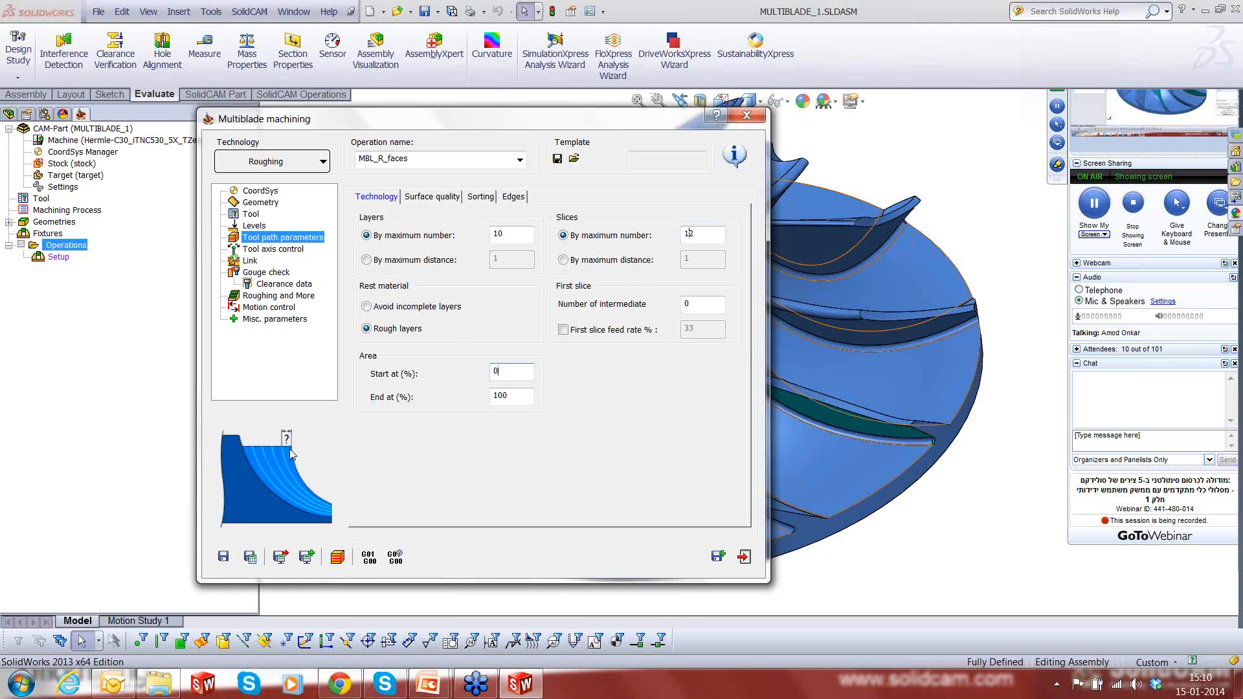
# - Limit the roughing tool path area to start at 1% and end at 99%
pyautogui.press('BackSpace')
pyautogui.write('1')
pyautogui.press('Tab')
pyautogui.write('99')
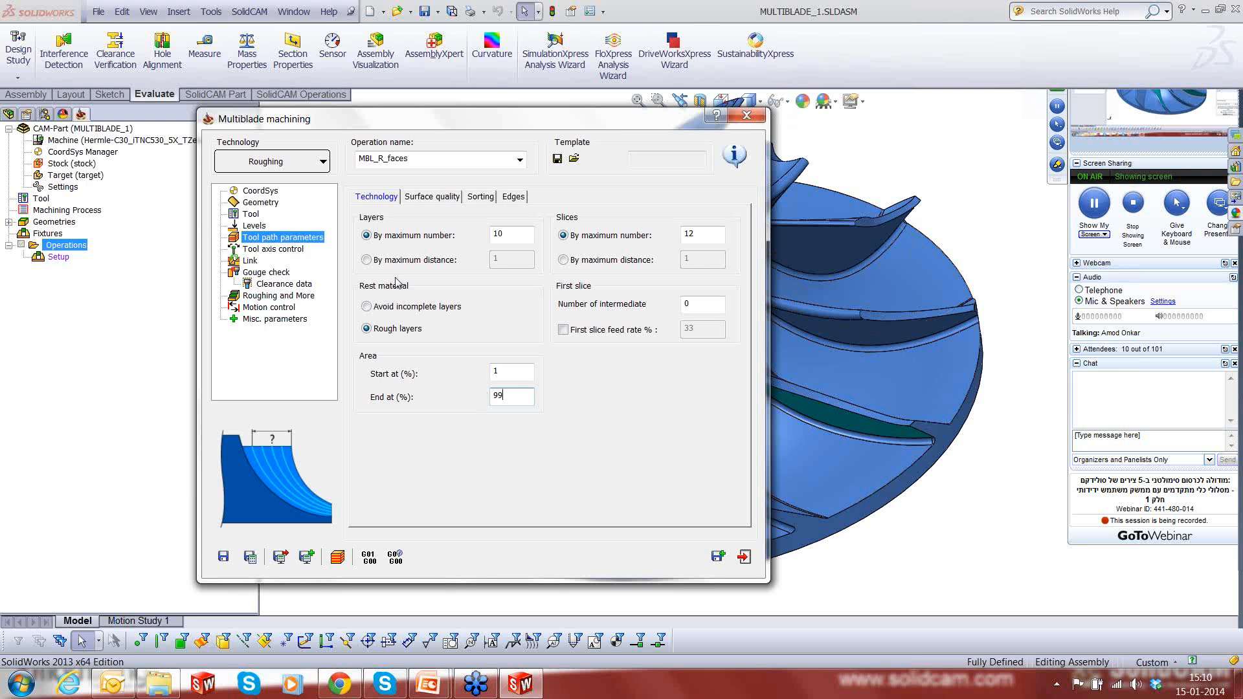
# - Review the operation's tool axis control, link, gouge check and roughing stock settings
pyautogui.click(262, 250)
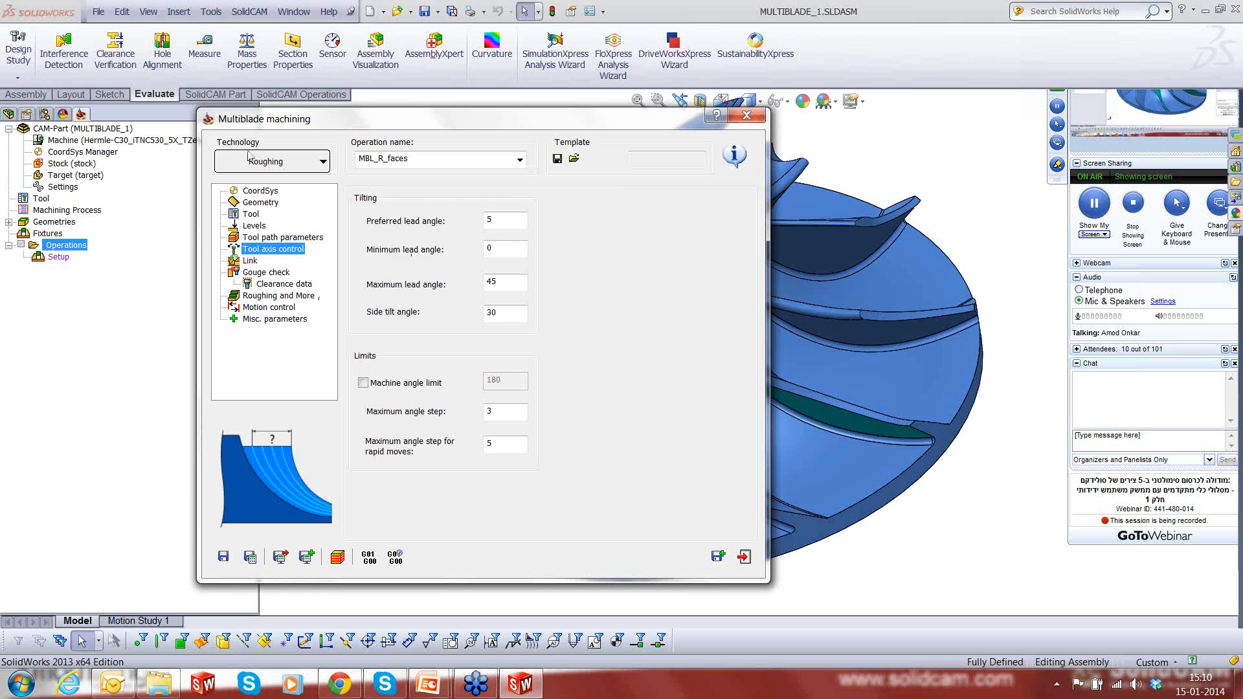
pyautogui.click(250, 262)
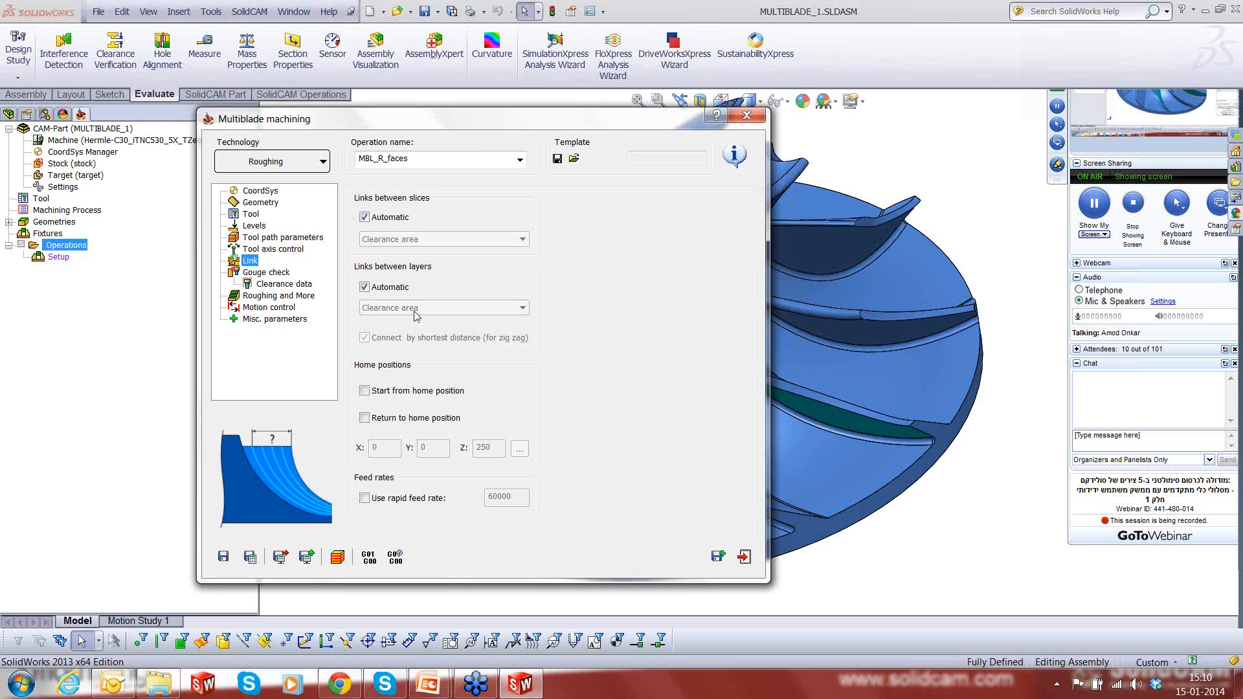
pyautogui.click(256, 274)
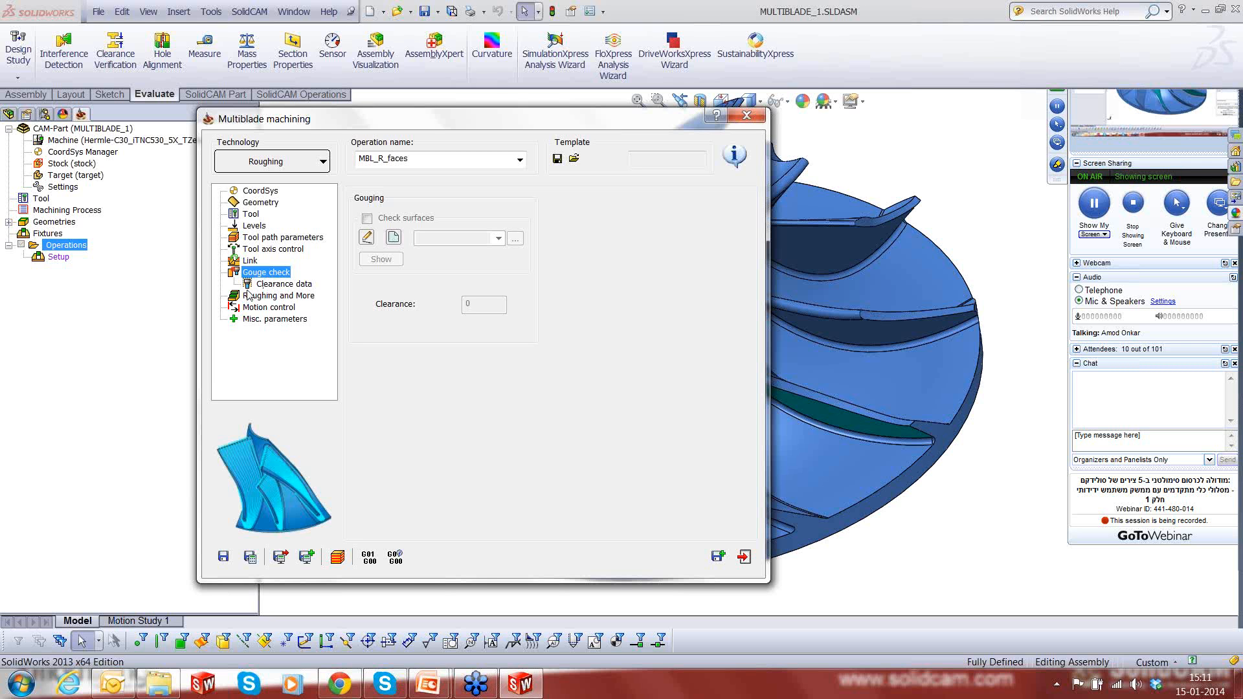
pyautogui.click(268, 296)
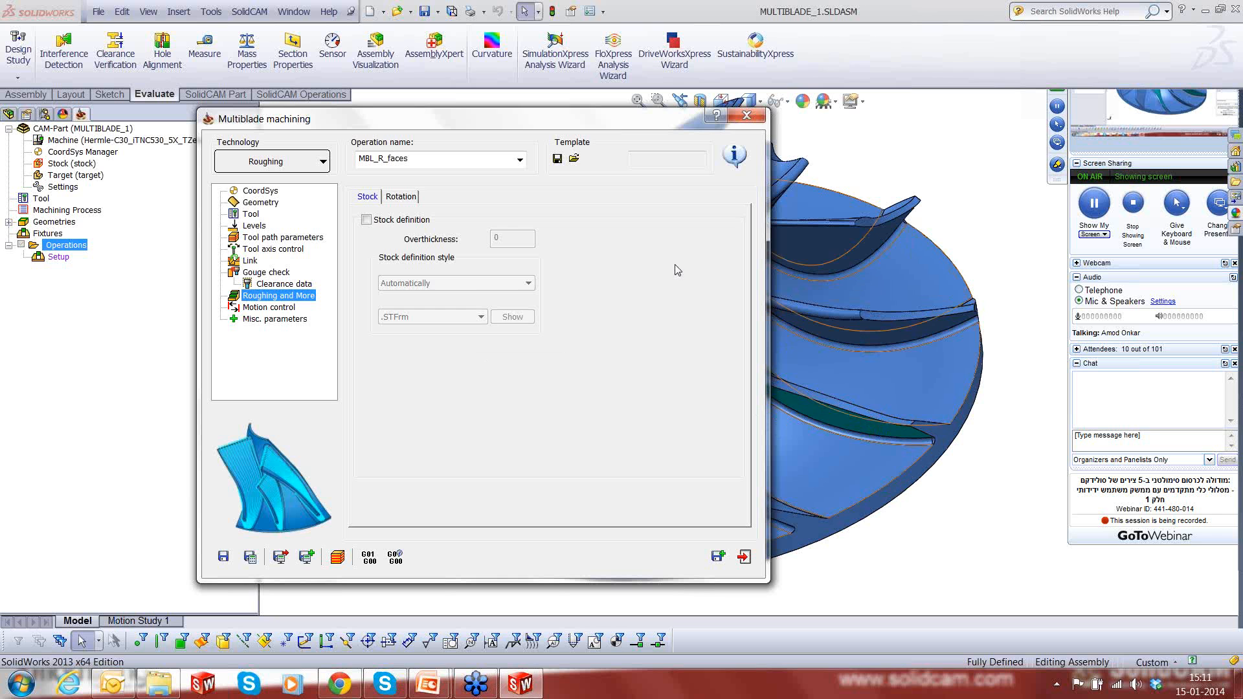
# - Save the MBL_R_faces roughing operation, close its definition and calculate its tool path
pyautogui.click(223, 555)
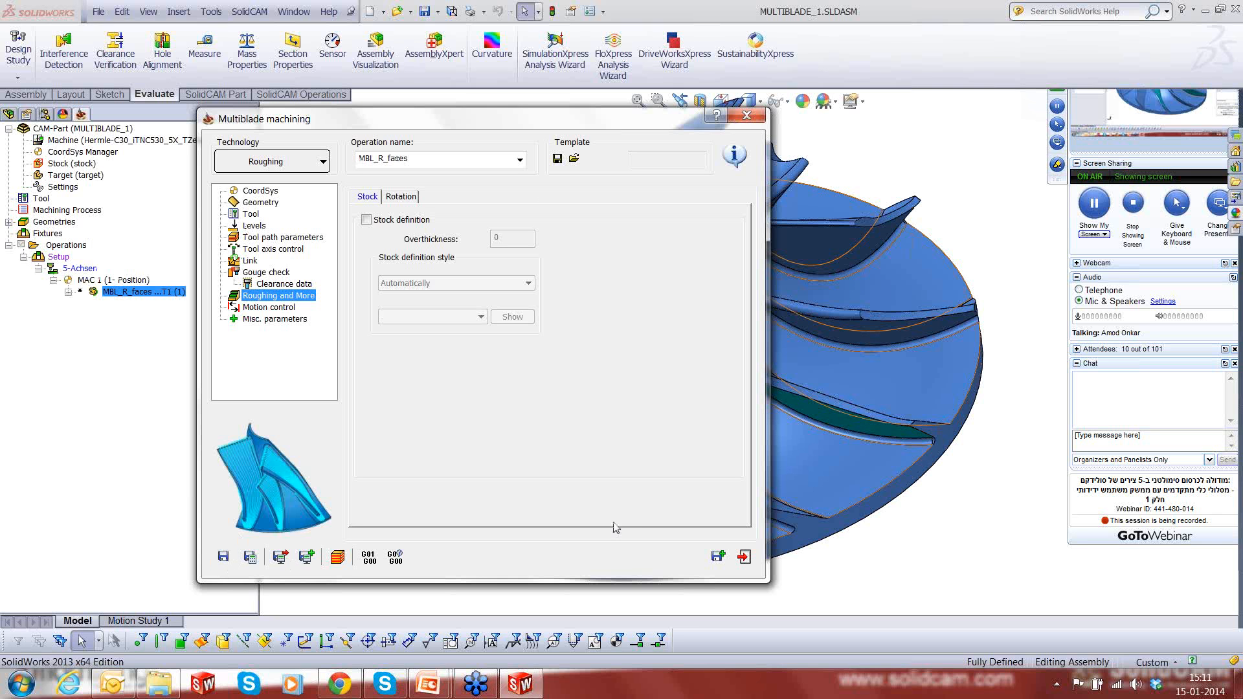
pyautogui.click(742, 565)
pyautogui.rightClick(136, 292)
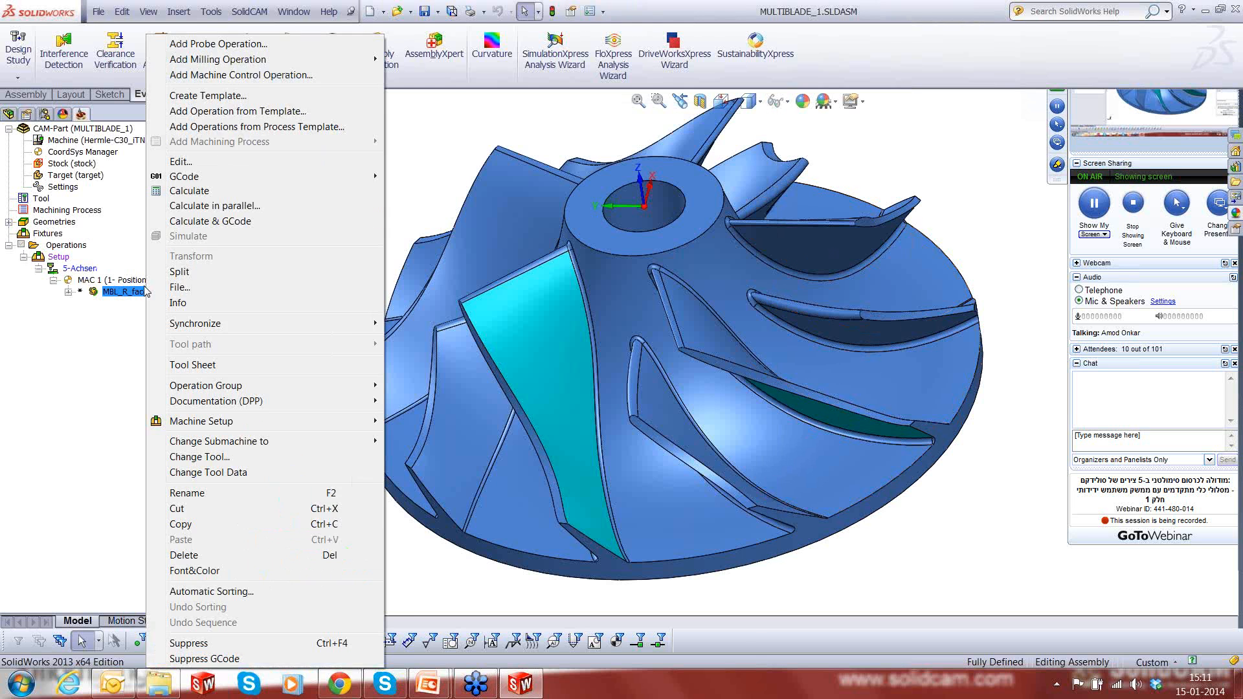
pyautogui.click(189, 196)
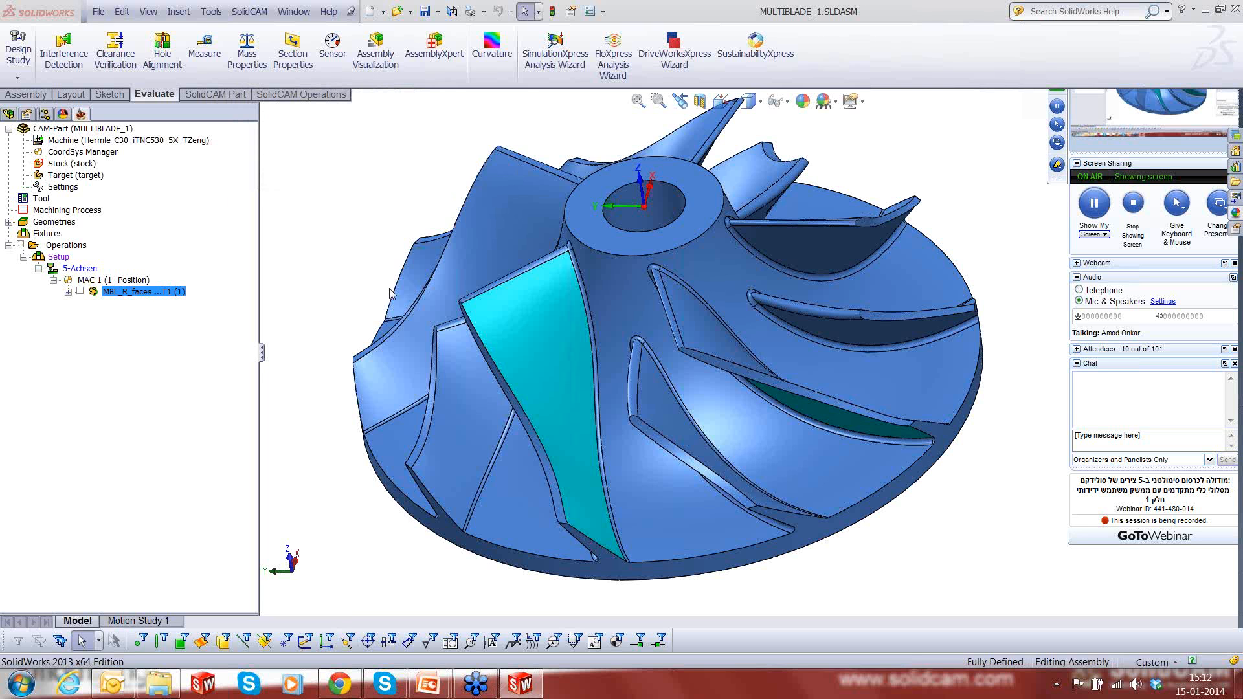
# - Show the calculated roughing tool path, examine its cutting and rapid moves around the blades from several angles, and hide it
pyautogui.click(81, 292)
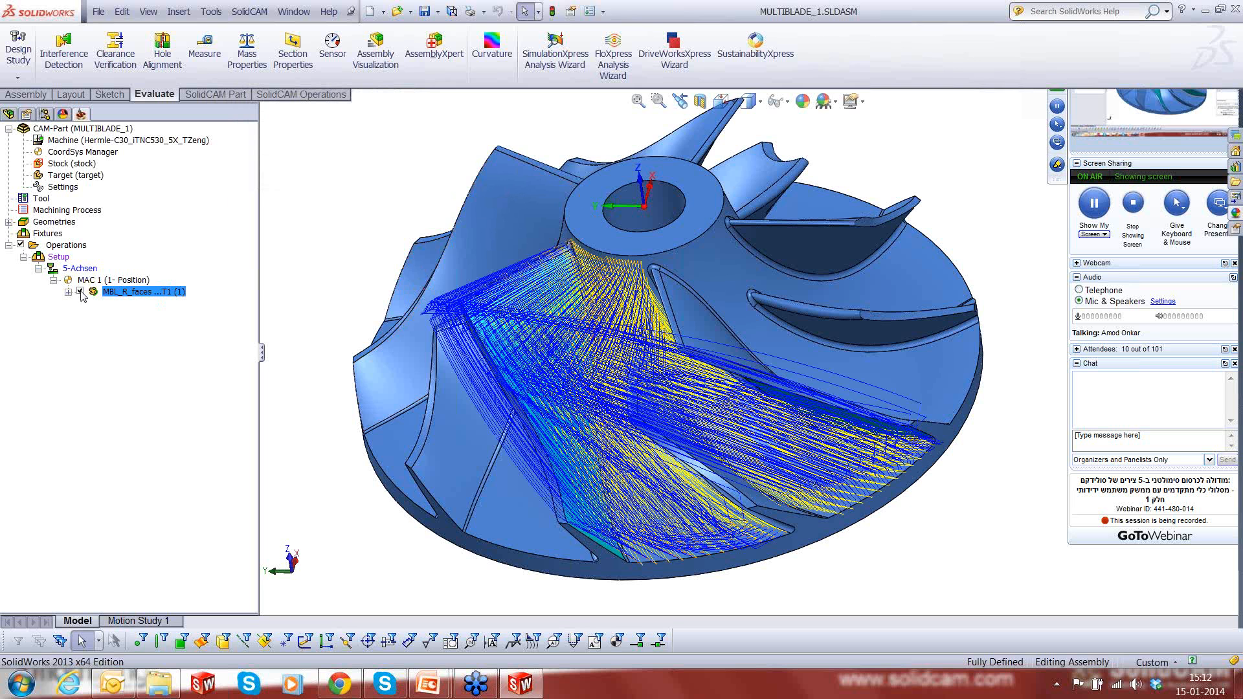
pyautogui.moveTo(695, 477); pyautogui.dragTo(788, 360, button='middle')
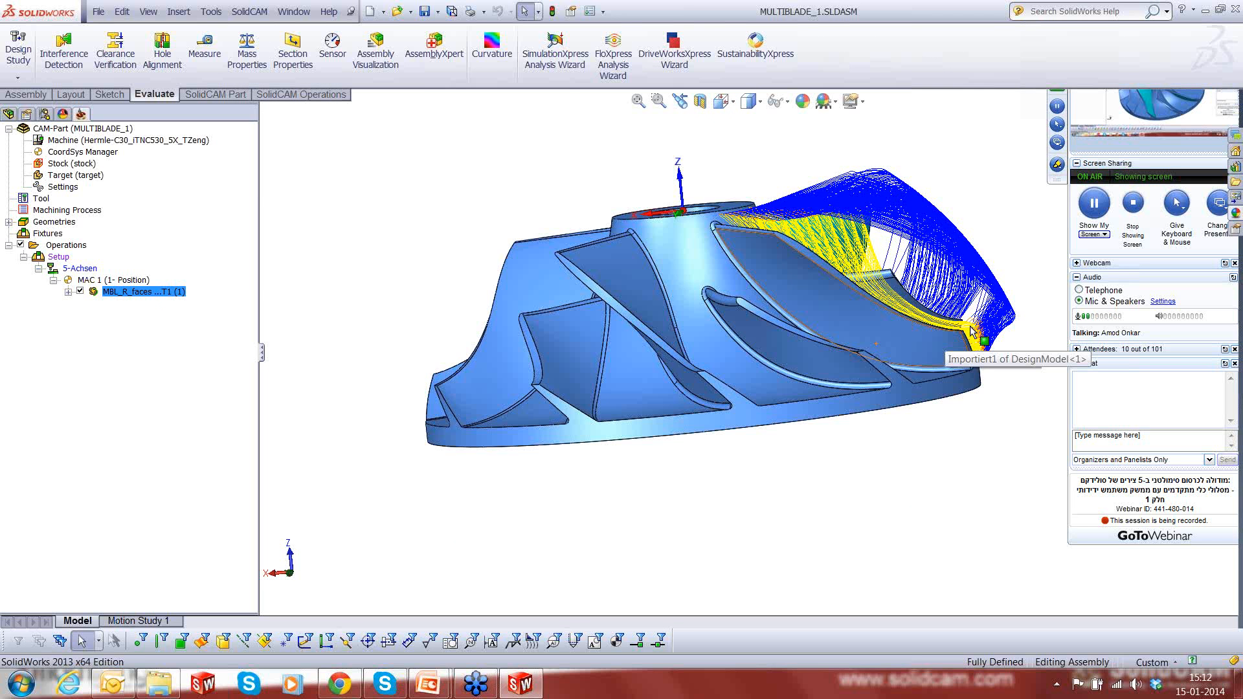
pyautogui.scroll(-3, 971, 331)
pyautogui.moveTo(937, 343); pyautogui.dragTo(927, 495, button='middle')
pyautogui.scroll(5, 927, 495)
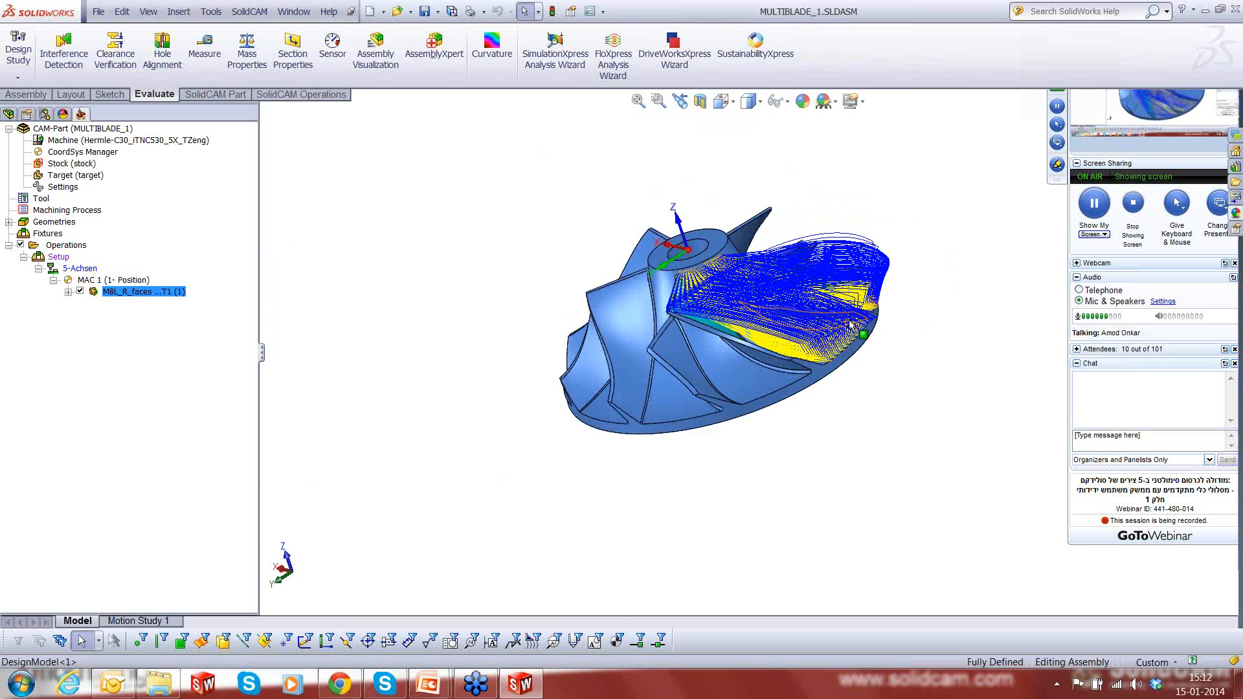
pyautogui.scroll(-5, 850, 322)
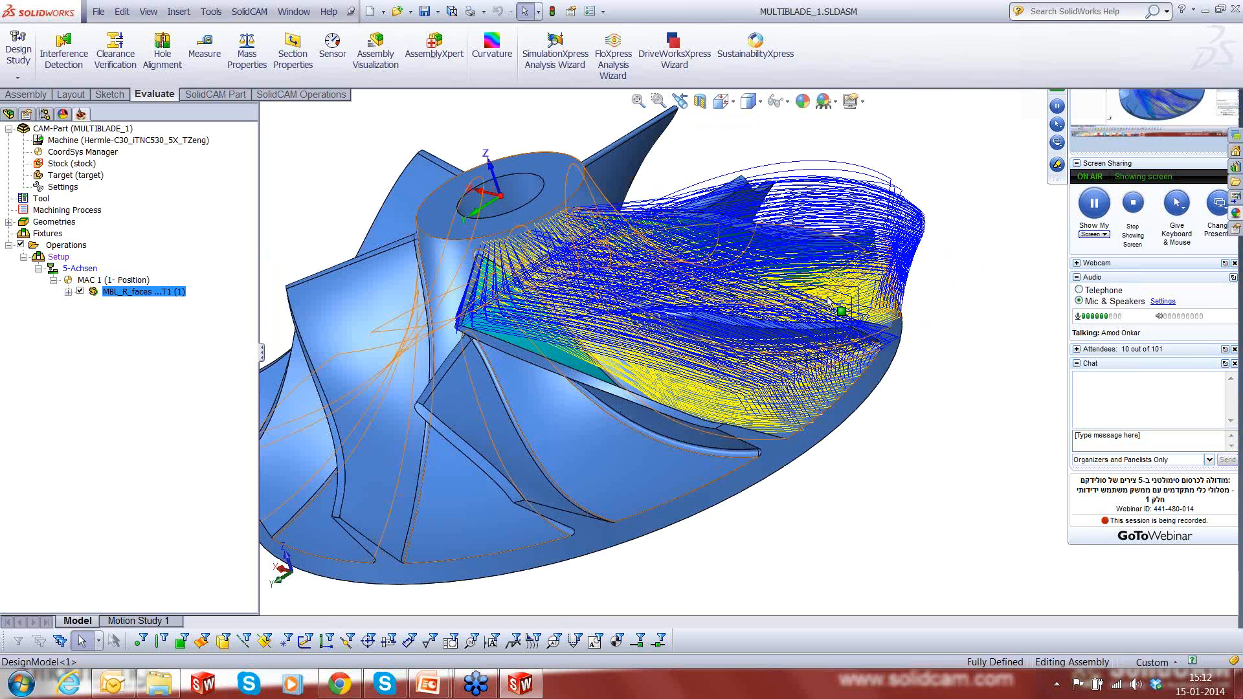
pyautogui.moveTo(829, 302); pyautogui.dragTo(851, 421, button='middle')
pyautogui.scroll(3, 850, 421)
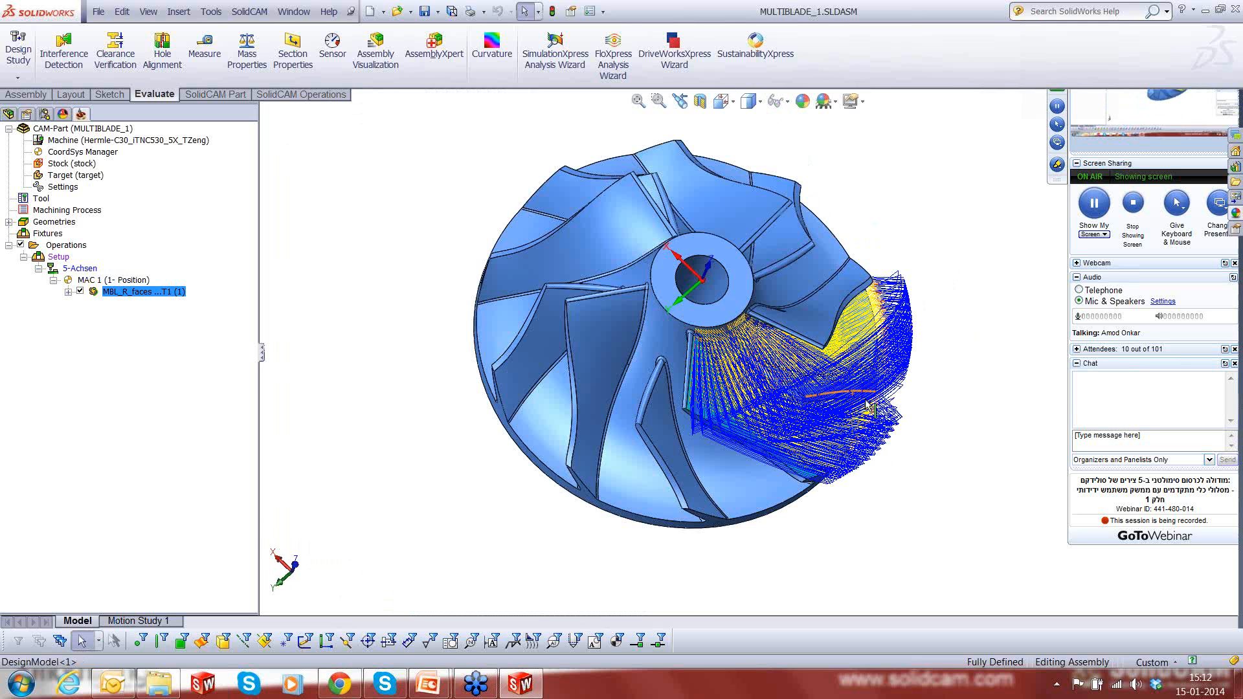
pyautogui.scroll(-2, 867, 406)
pyautogui.click(80, 292)
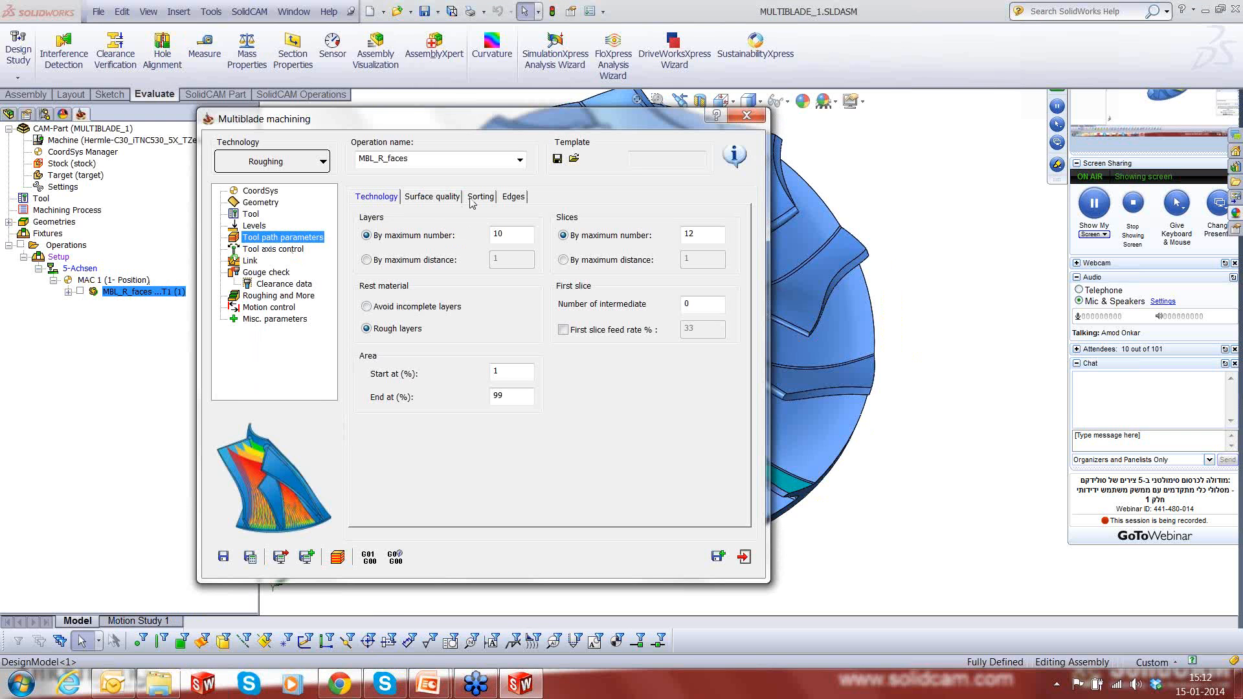
# - Set the roughing tool path's sorting method to Zigzag, start from leading edge
pyautogui.click(472, 198)
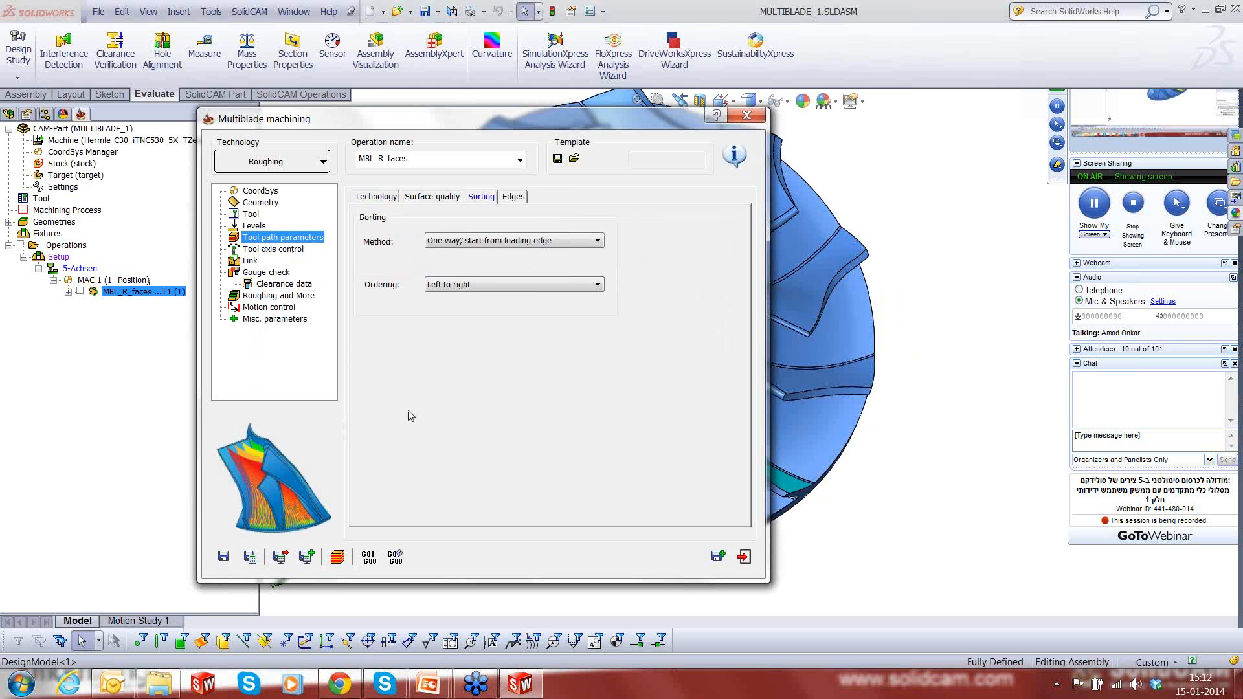
pyautogui.click(469, 242)
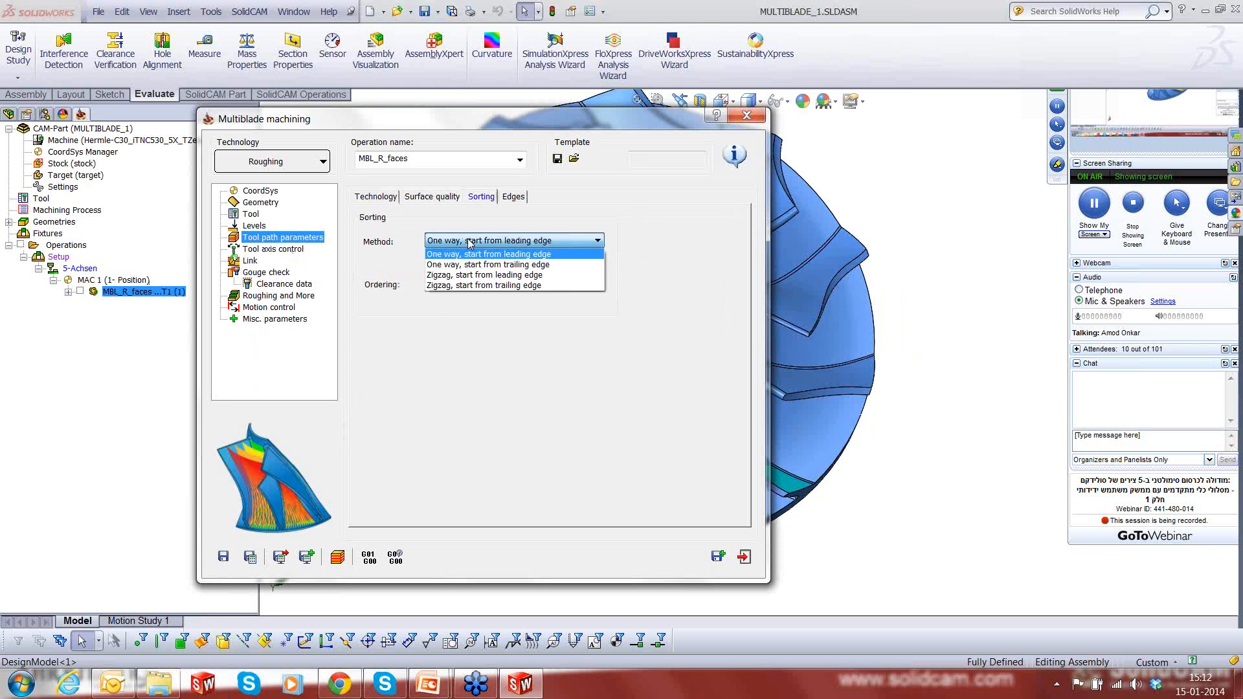
pyautogui.click(466, 275)
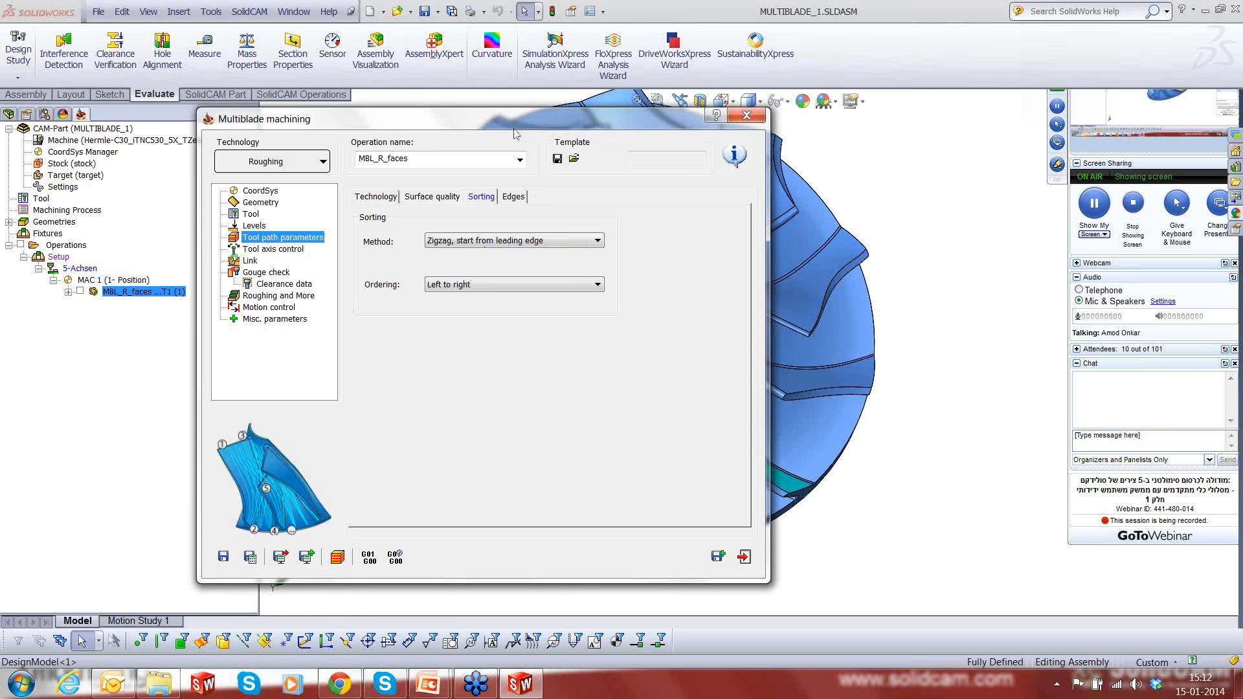
# - Uncover the model behind the operation dialog and examine the leading and trailing edges of the highlighted blade
pyautogui.moveTo(515, 129); pyautogui.dragTo(465, 140)
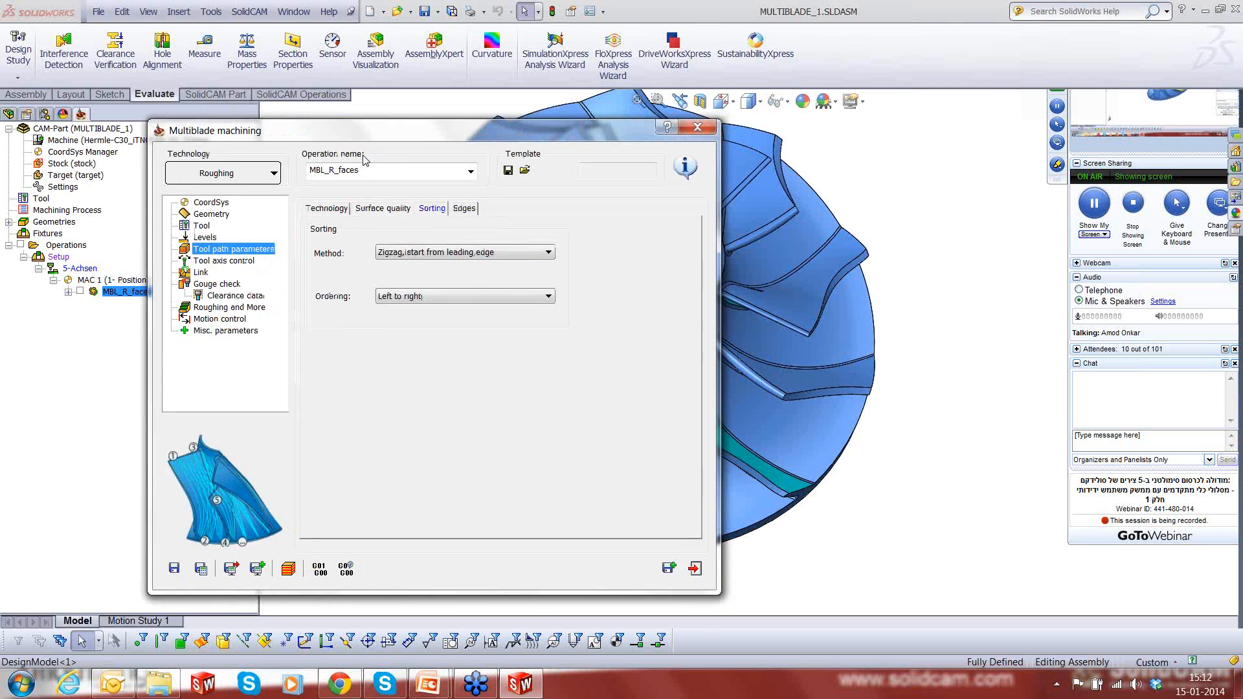
pyautogui.moveTo(365, 161); pyautogui.dragTo(277, 170)
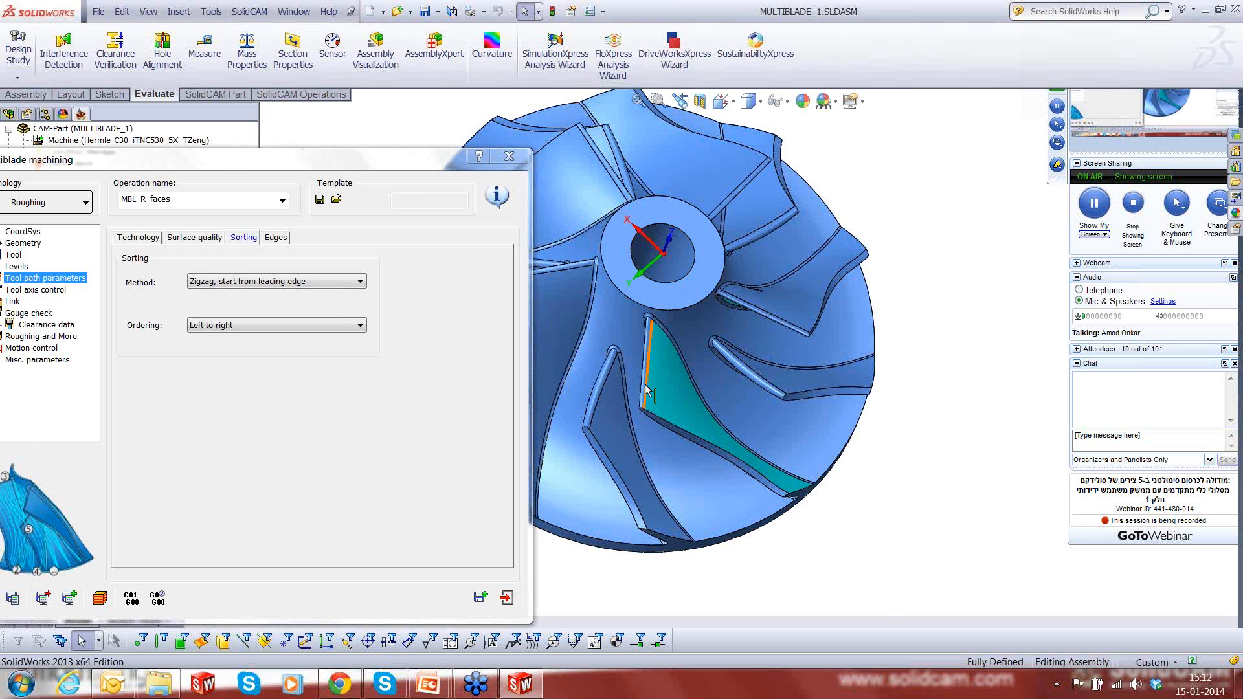
pyautogui.scroll(-2, 645, 387)
pyautogui.scroll(-2, 645, 388)
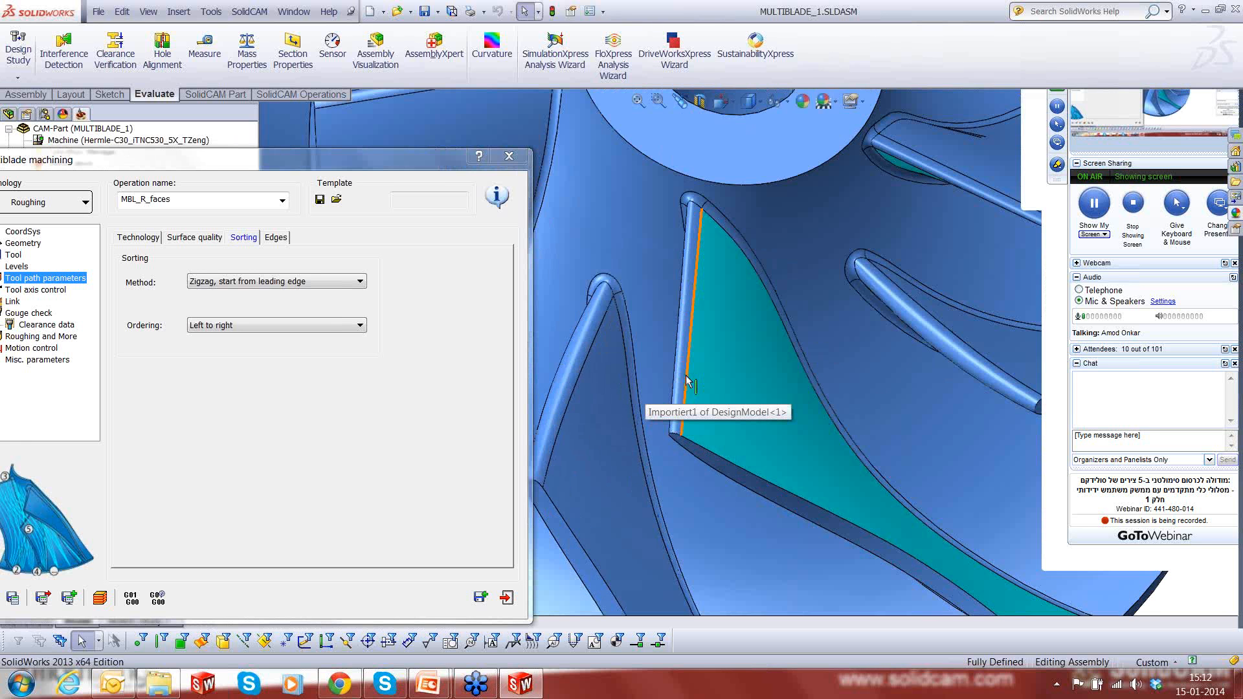
pyautogui.click(685, 374)
pyautogui.scroll(4, 686, 374)
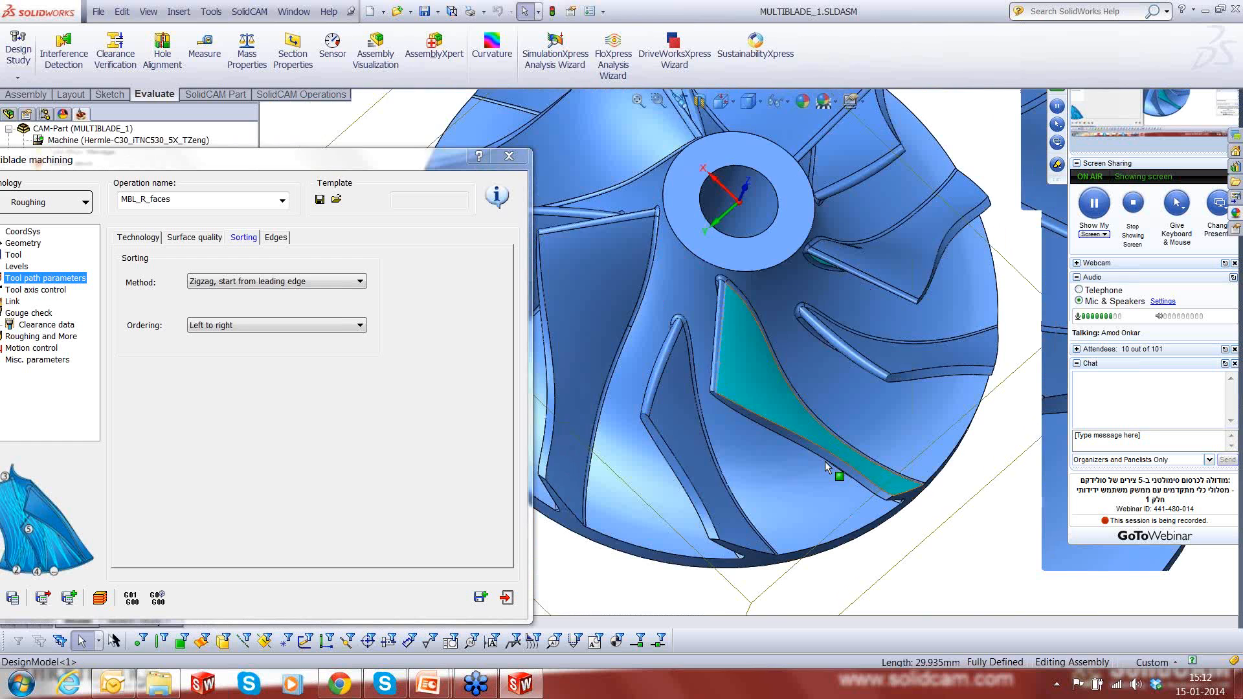
pyautogui.scroll(-4, 833, 469)
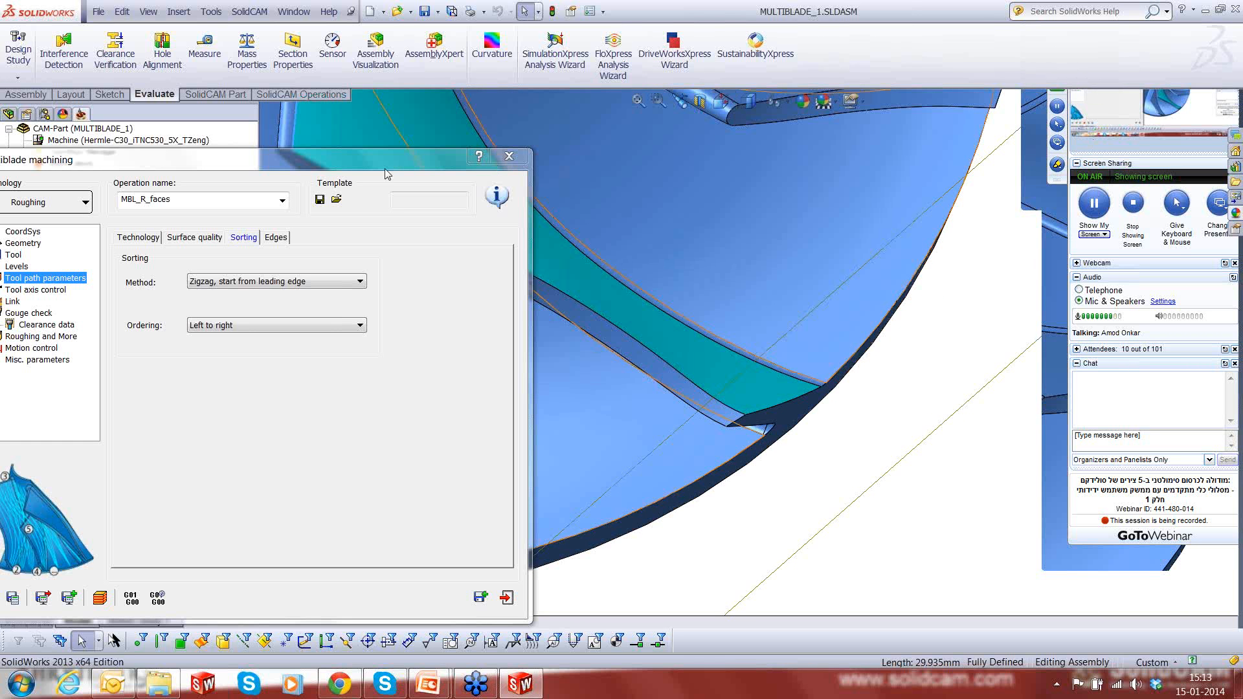
# - Recalculate the MBL_R_faces operation with the changed sorting and close its definition
pyautogui.moveTo(385, 169); pyautogui.dragTo(672, 122)
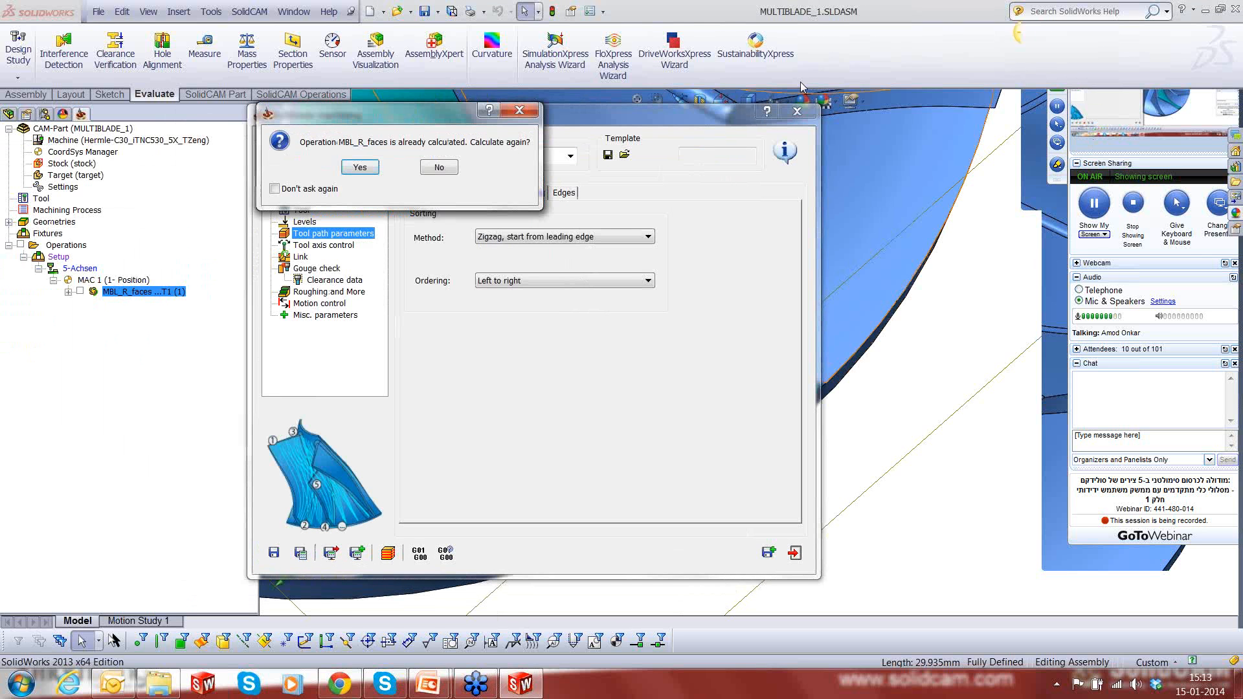
pyautogui.click(377, 171)
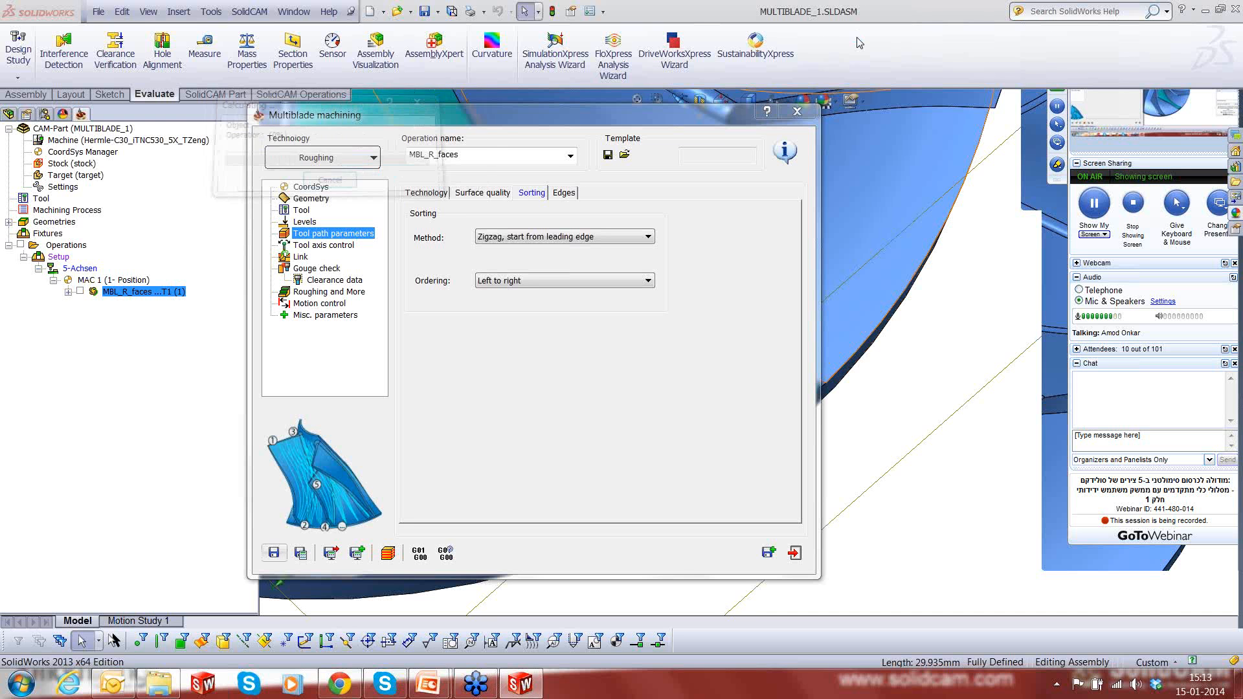
pyautogui.click(794, 554)
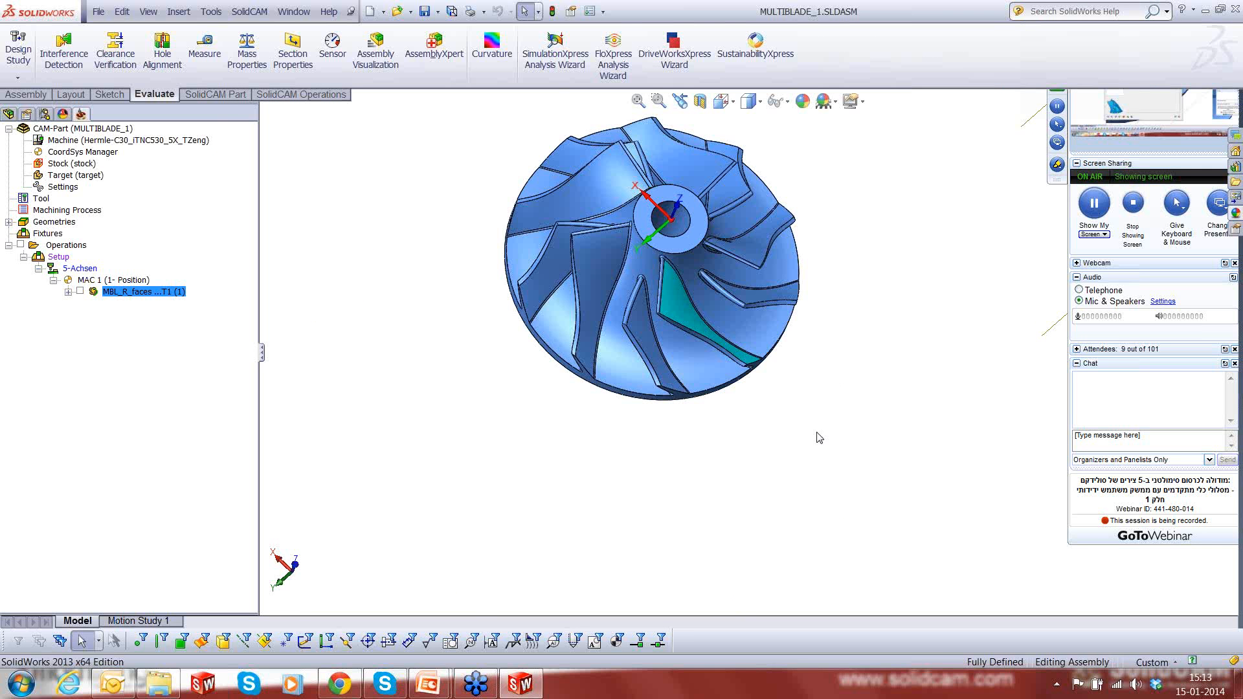
# - Show the recalculated zigzag tool path and examine its passes and link moves between the blades from several angles
pyautogui.scroll(-3, 720, 267)
pyautogui.moveTo(720, 266); pyautogui.dragTo(707, 216, button='middle')
pyautogui.click(80, 291)
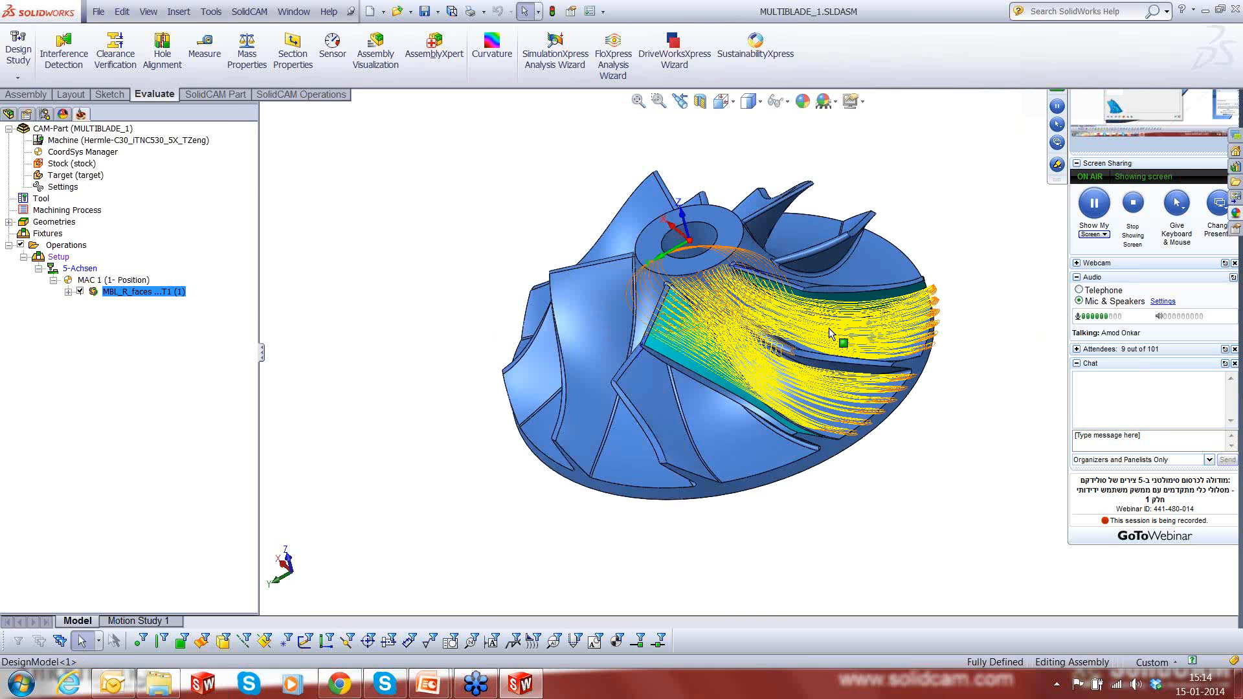
pyautogui.moveTo(836, 304); pyautogui.dragTo(852, 237, button='middle')
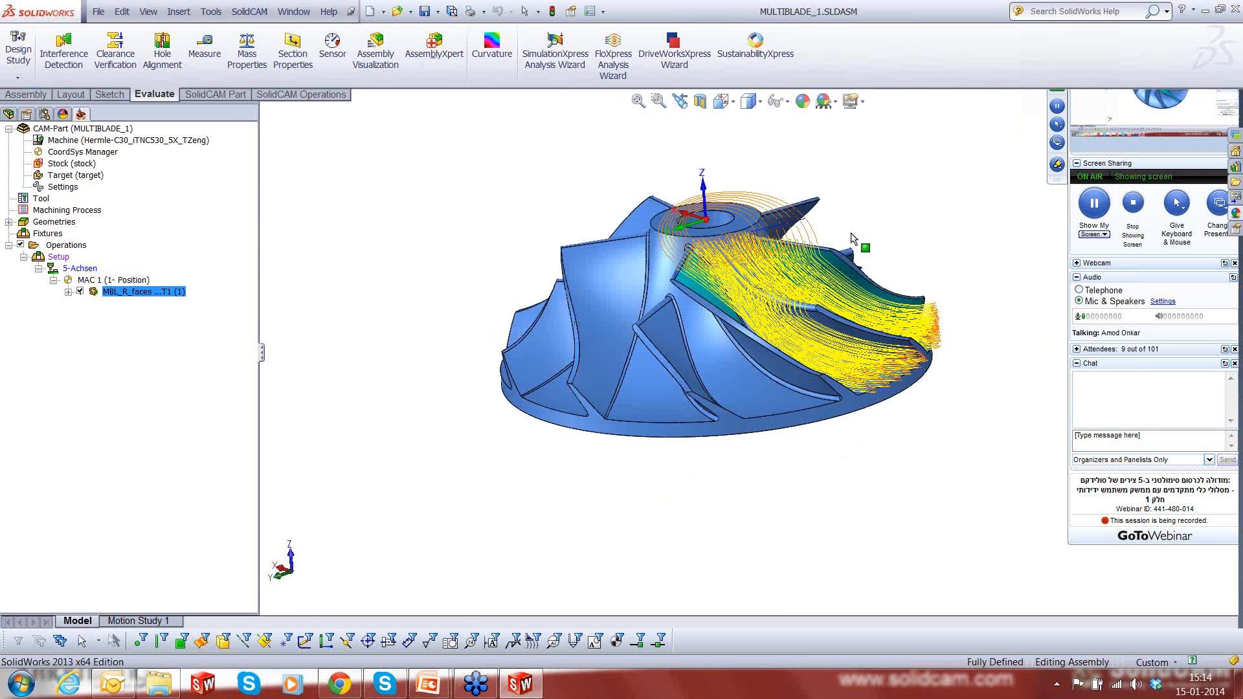
pyautogui.scroll(-4, 814, 272)
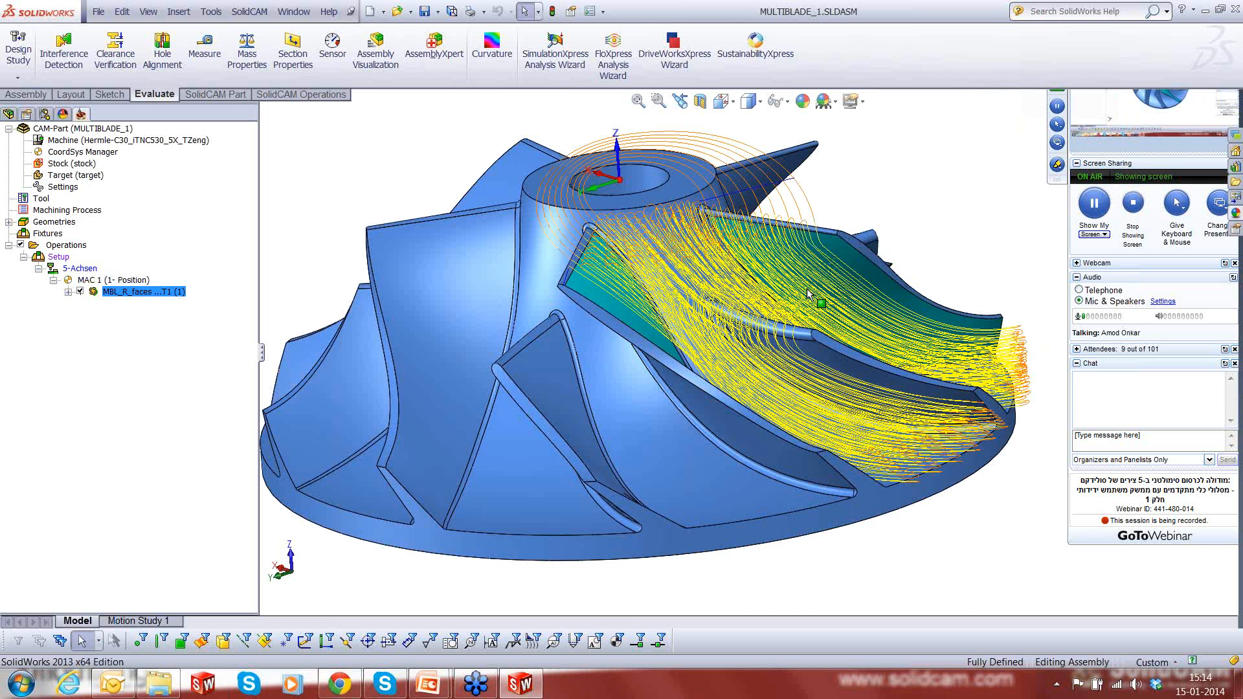
pyautogui.moveTo(806, 289); pyautogui.dragTo(827, 260, button='middle')
pyautogui.press('Escape')
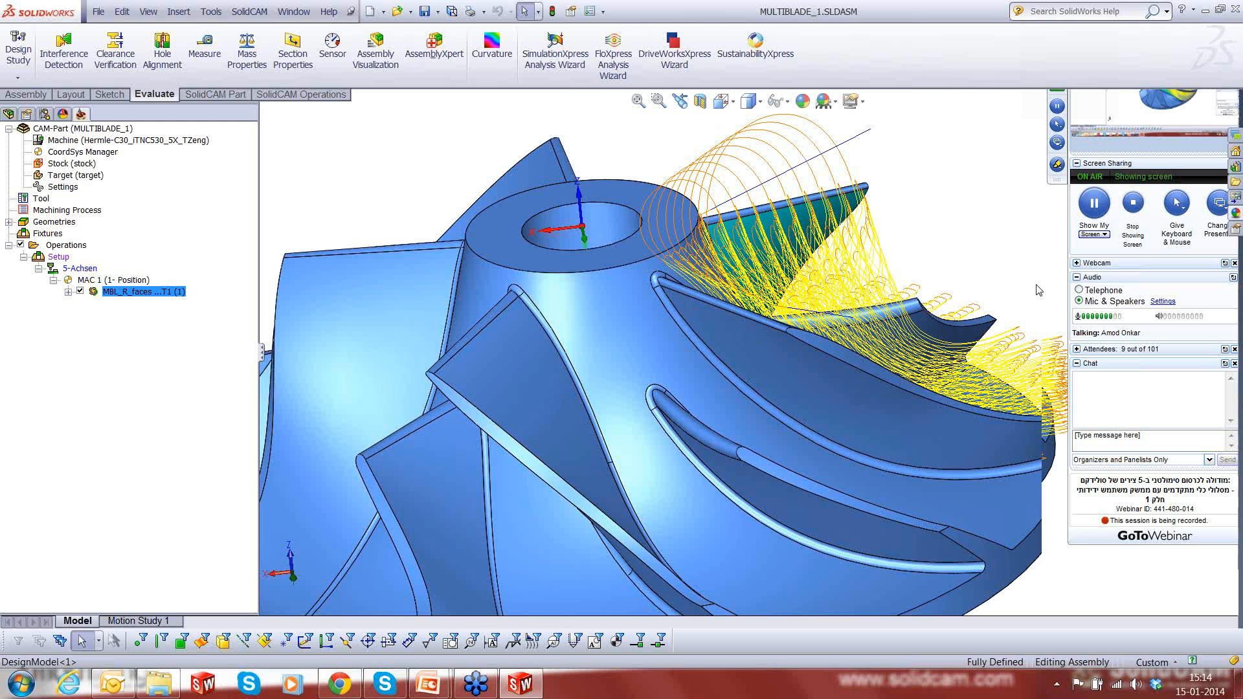
pyautogui.scroll(1, 1039, 290)
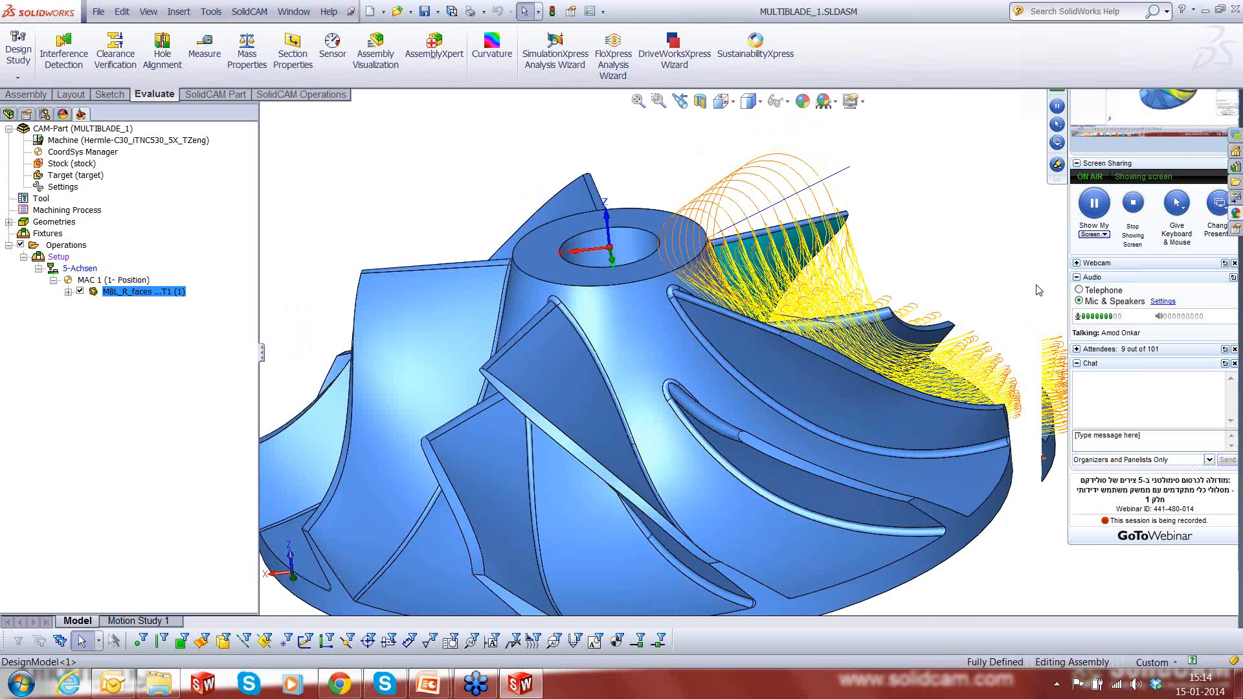
pyautogui.scroll(1, 962, 393)
pyautogui.moveTo(963, 393); pyautogui.dragTo(740, 369, button='middle')
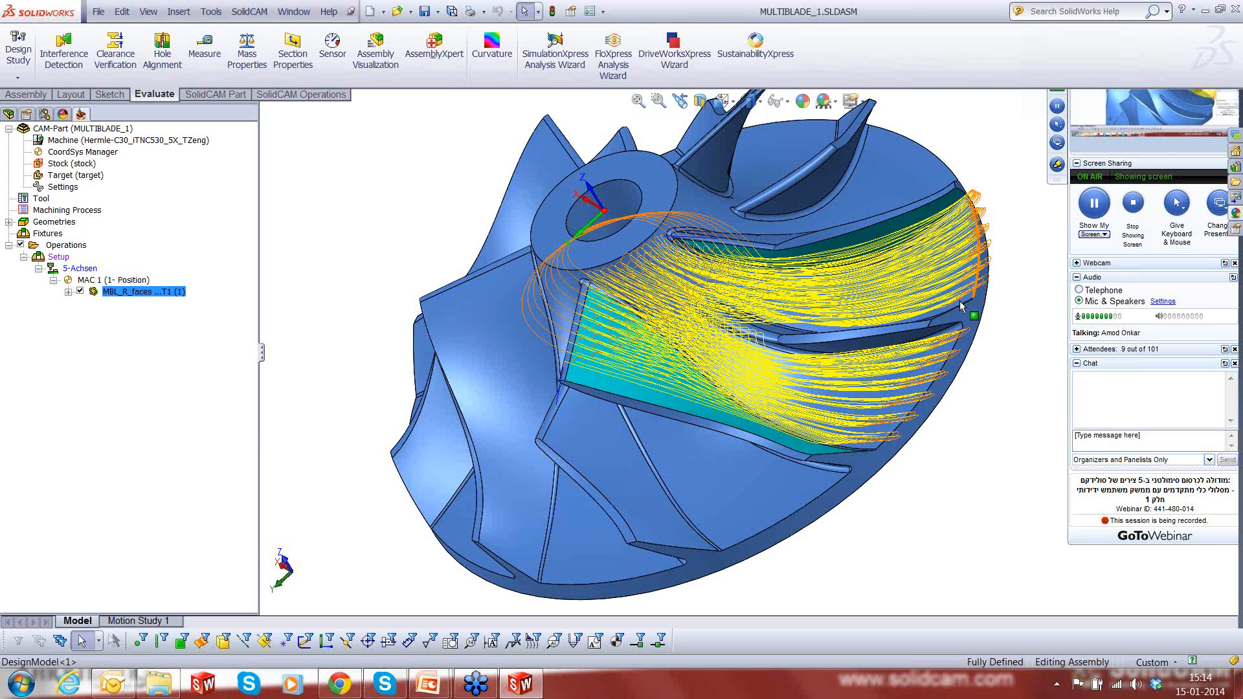
pyautogui.moveTo(910, 315); pyautogui.dragTo(864, 225, button='middle')
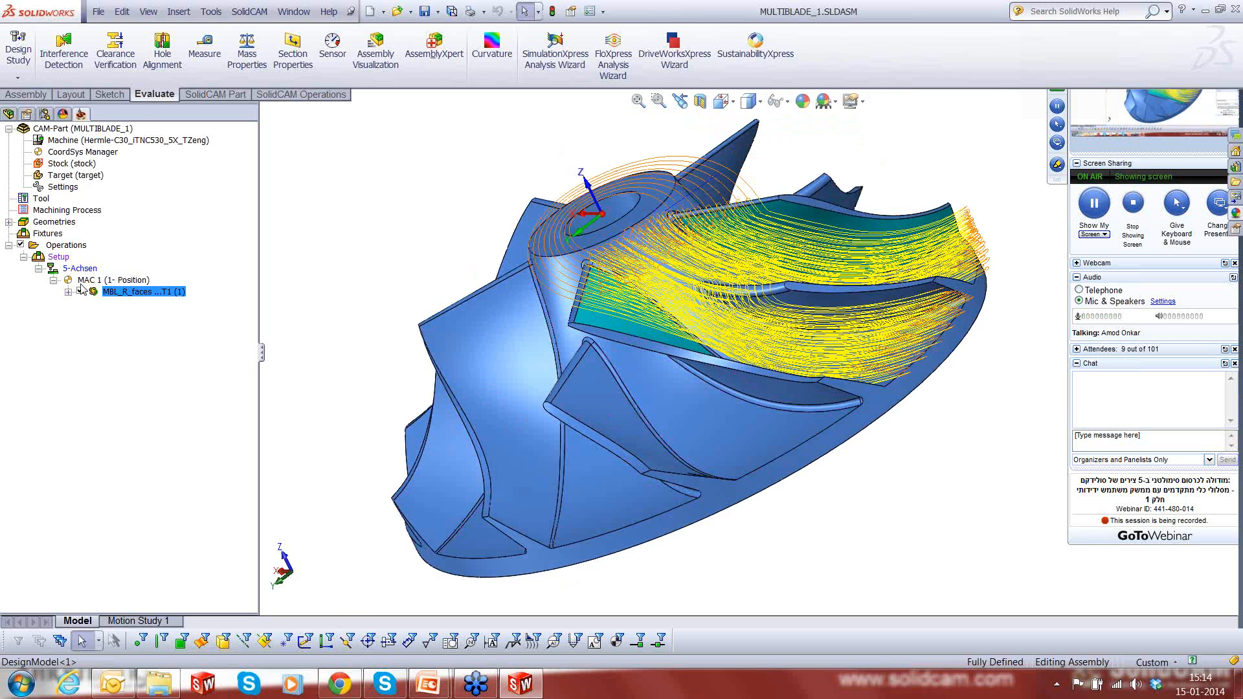
# - Open the simulation of the roughing operation in SolidVerify mode and hide the fixture around the stock
pyautogui.rightClick(103, 291)
pyautogui.click(130, 238)
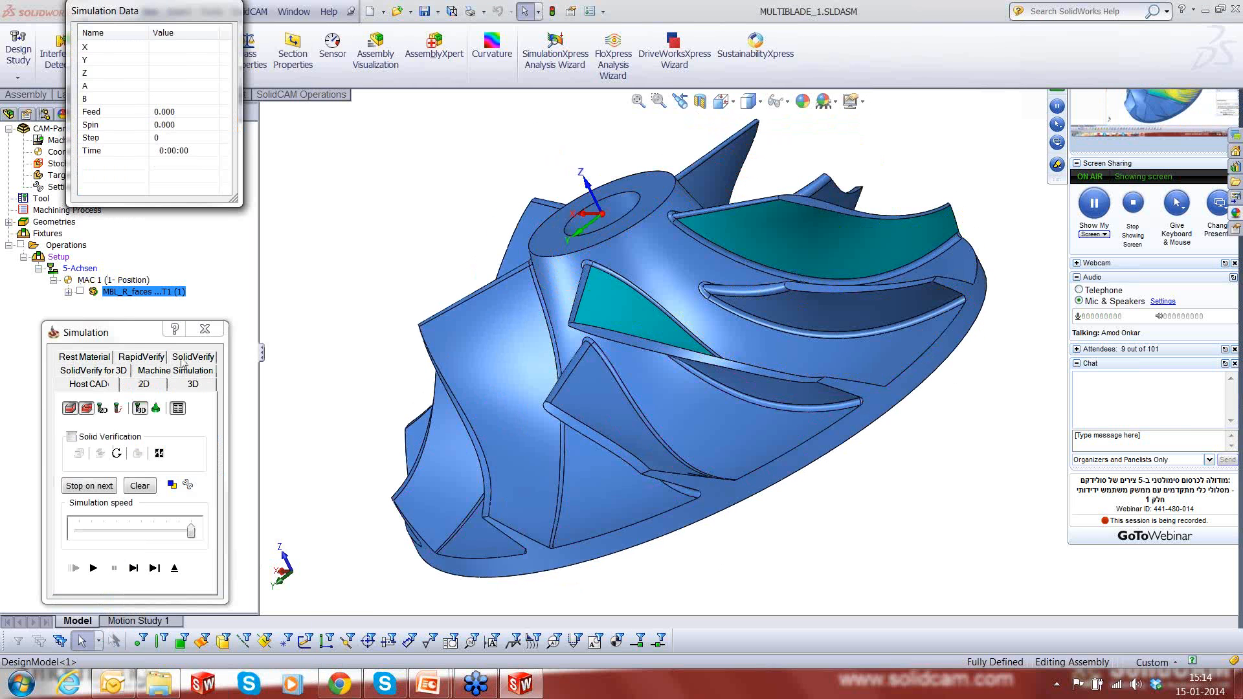
pyautogui.click(182, 360)
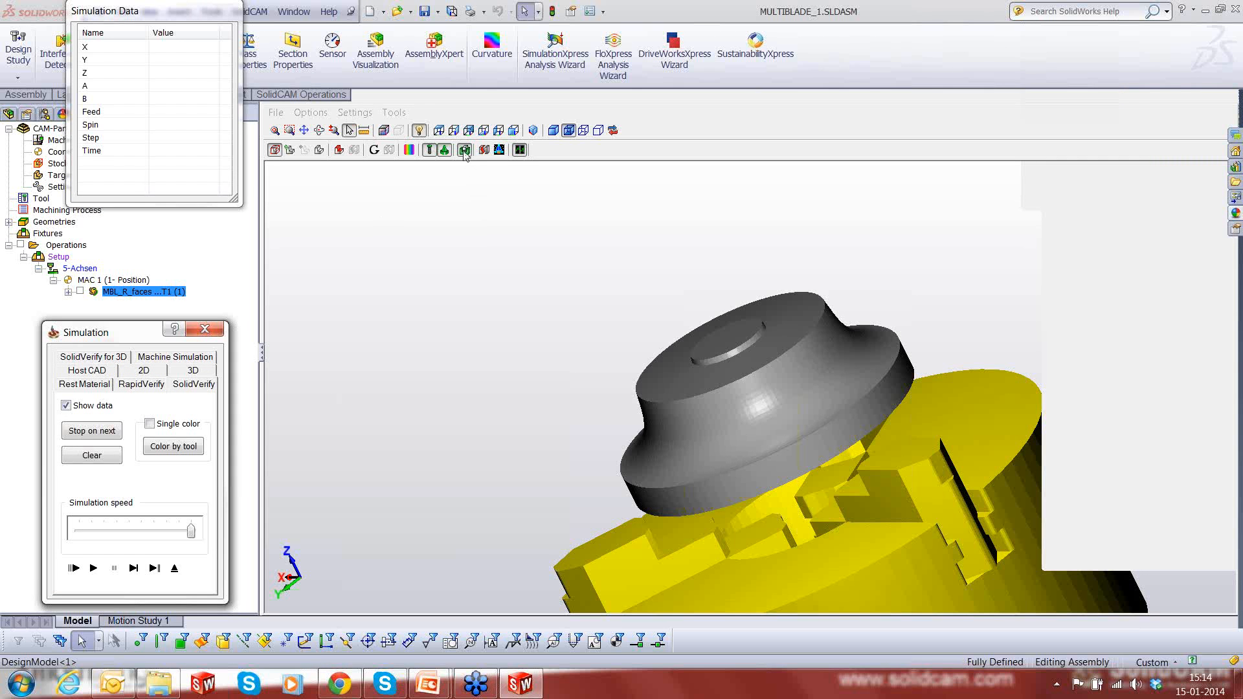
pyautogui.click(464, 149)
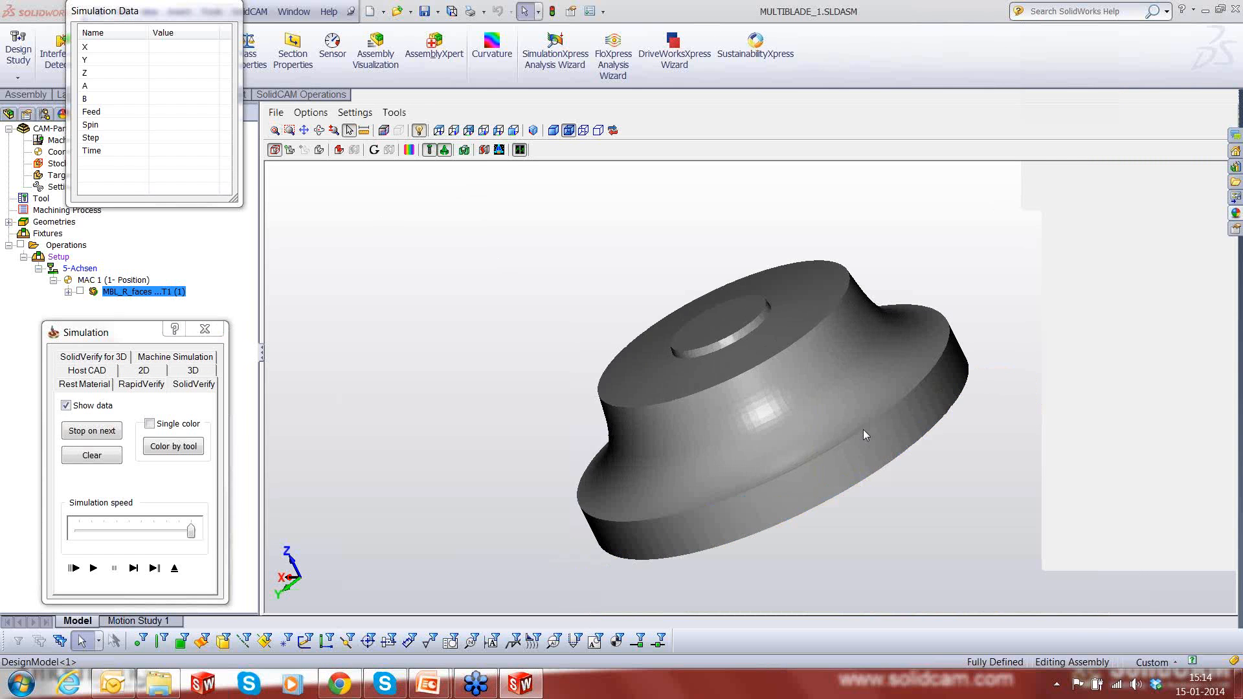
# - Run the SolidVerify simulation of the roughing operation, examine the machined channel in the stock and exit the simulation
pyautogui.scroll(2, 863, 429)
pyautogui.scroll(-2, 863, 429)
pyautogui.moveTo(868, 430)
pyautogui.mouseDown(button='middle')
pyautogui.moveTo(868, 452)
pyautogui.moveTo(866, 436)
pyautogui.mouseUp(button='middle')
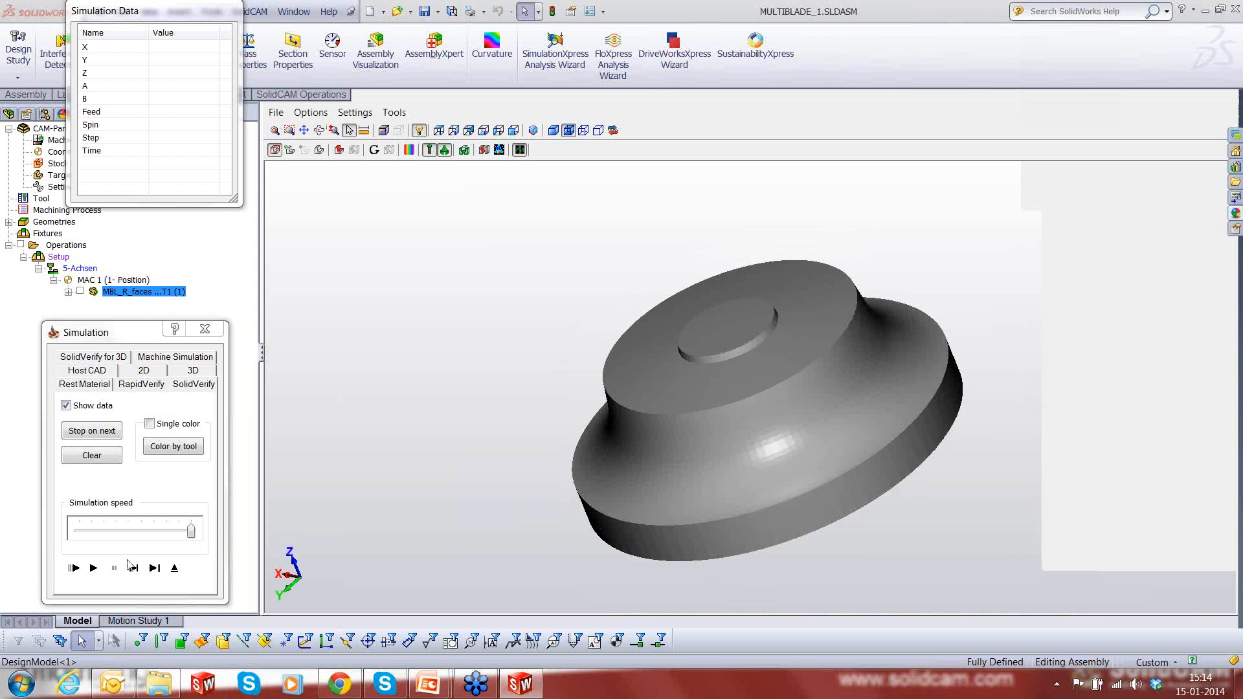
pyautogui.click(134, 569)
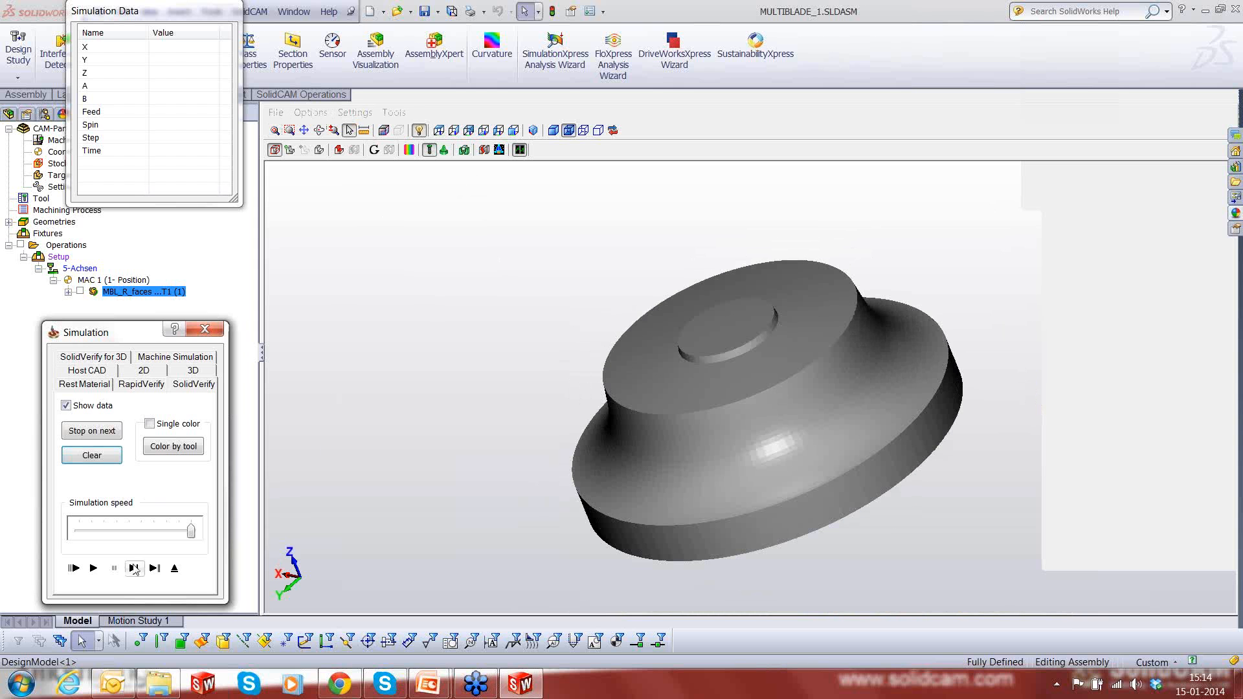
pyautogui.click(93, 567)
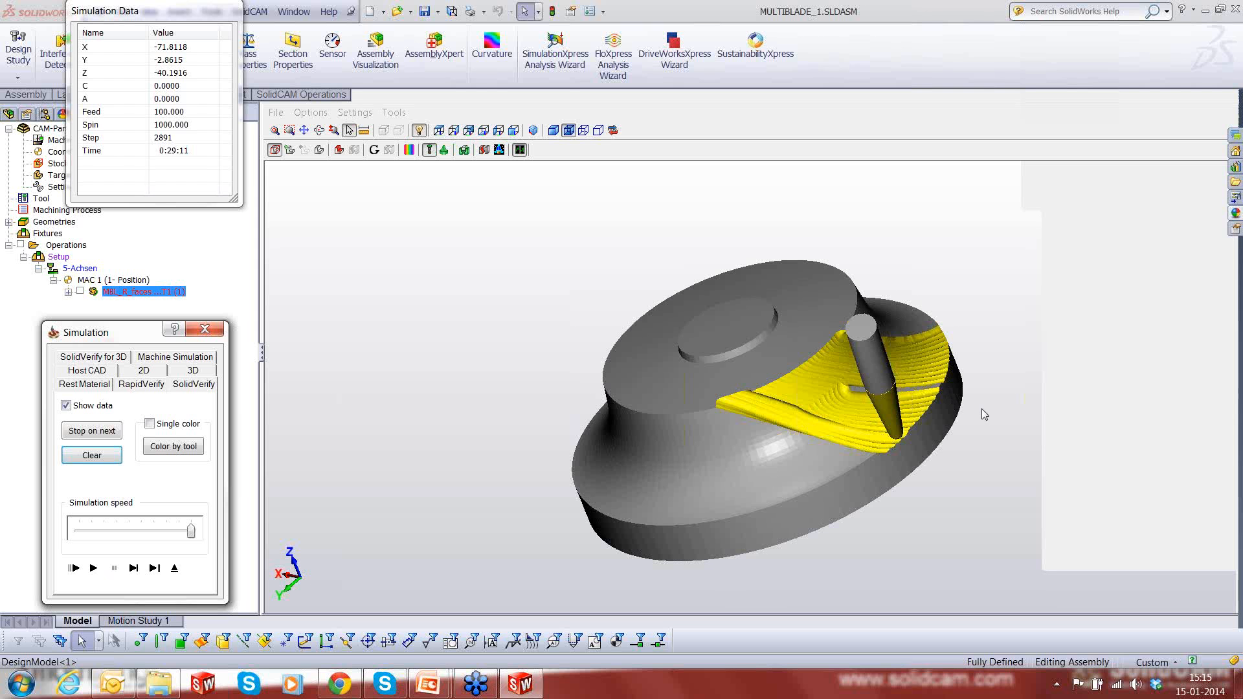
pyautogui.moveTo(981, 409)
pyautogui.mouseDown(button='middle')
pyautogui.moveTo(965, 411)
pyautogui.moveTo(960, 446)
pyautogui.moveTo(971, 438)
pyautogui.moveTo(957, 414)
pyautogui.mouseUp(button='middle')
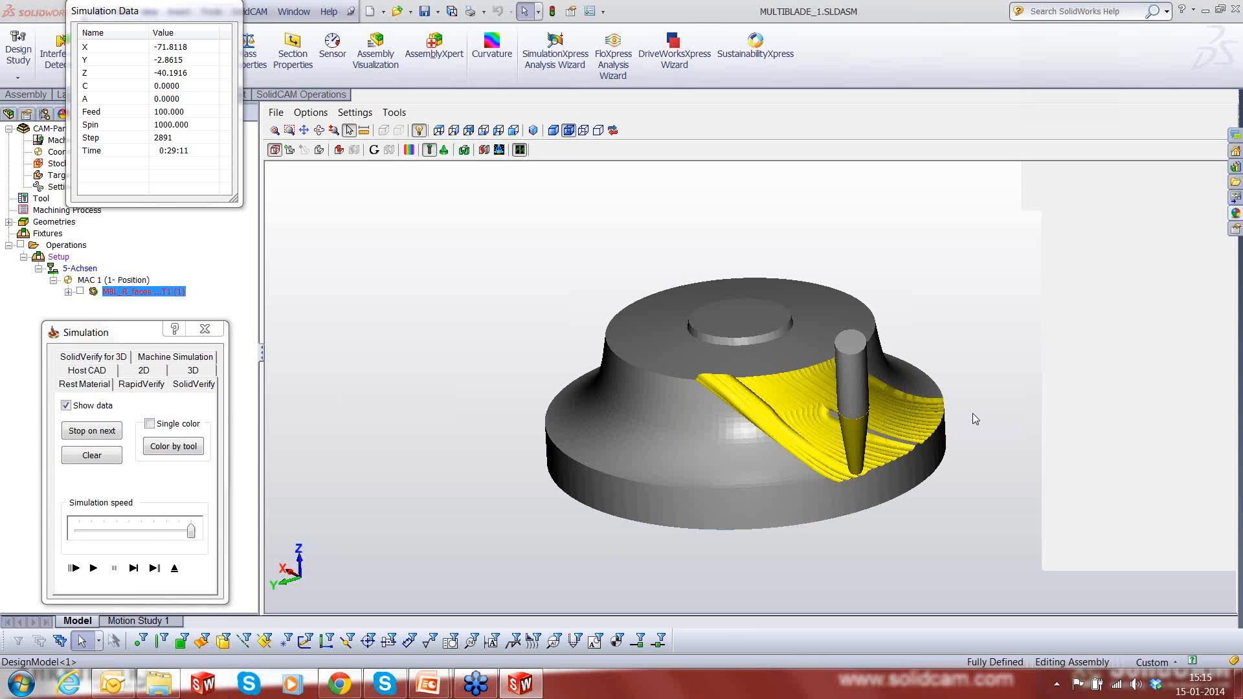
pyautogui.click(174, 567)
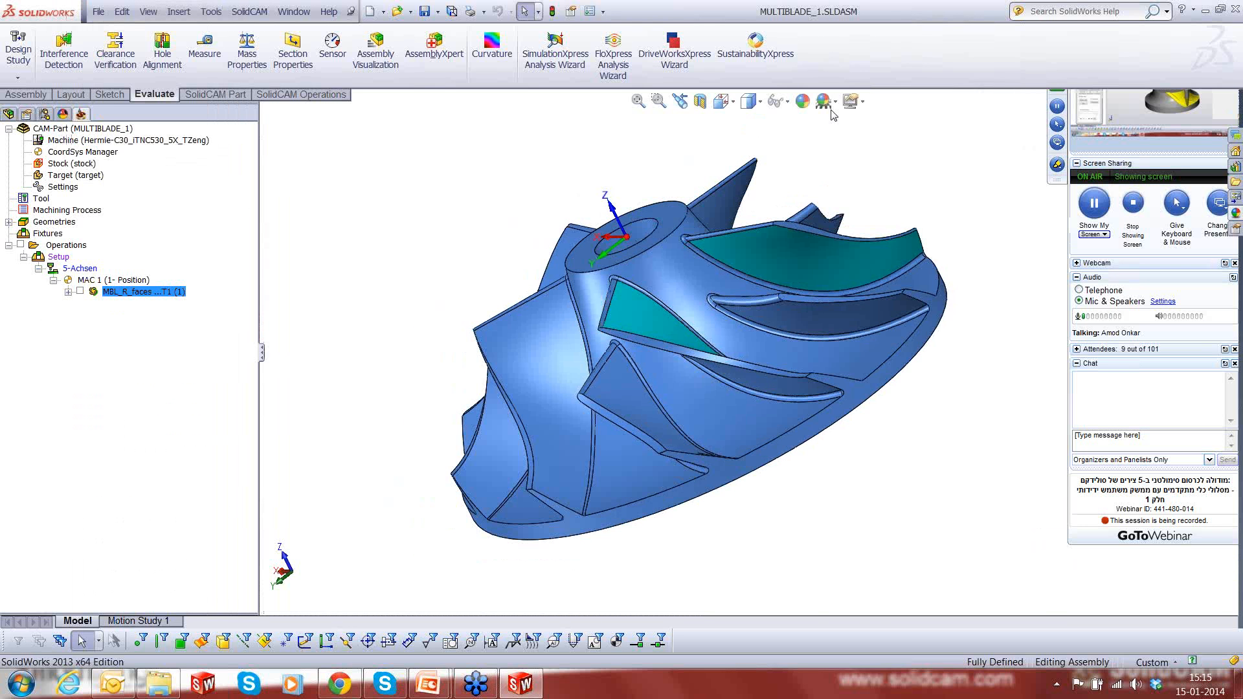
# - Apply a grey gradient background scene behind the impeller model
pyautogui.click(834, 102)
pyautogui.click(906, 313)
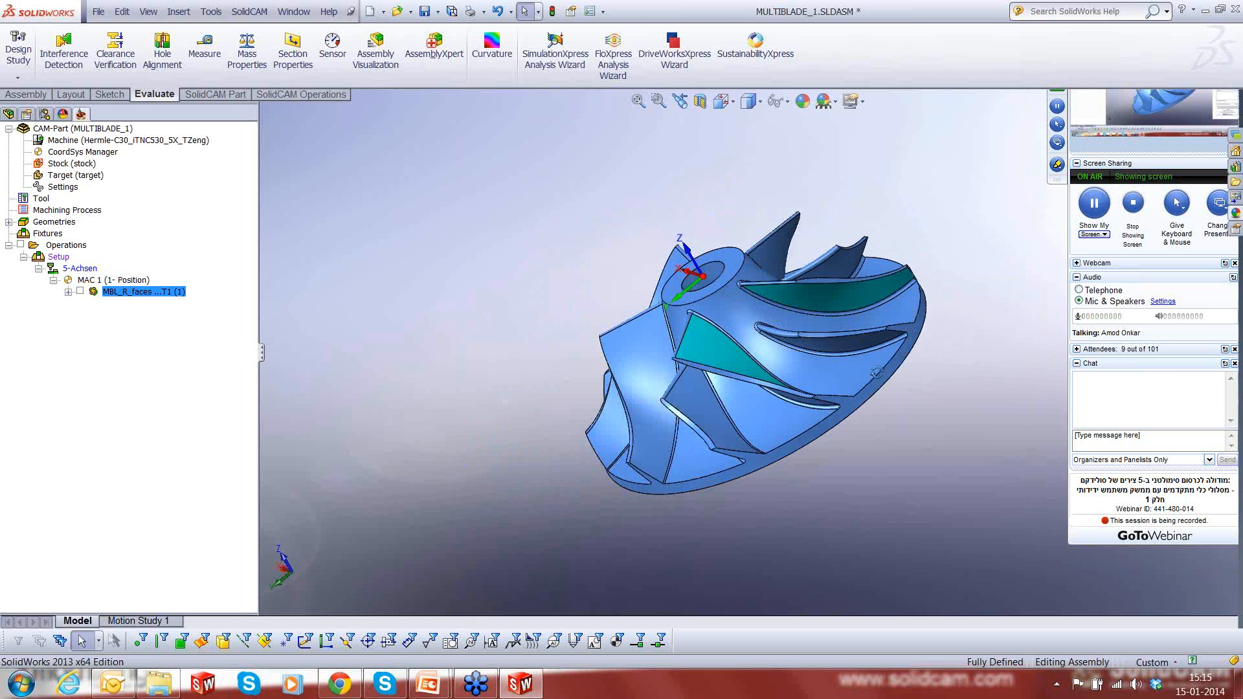
pyautogui.moveTo(877, 372); pyautogui.dragTo(869, 381, button='middle')
pyautogui.scroll(-1, 869, 380)
# - Add a Multiblade milling operation after the roughing operation and set its technology to Blade finishing
pyautogui.rightClick(150, 292)
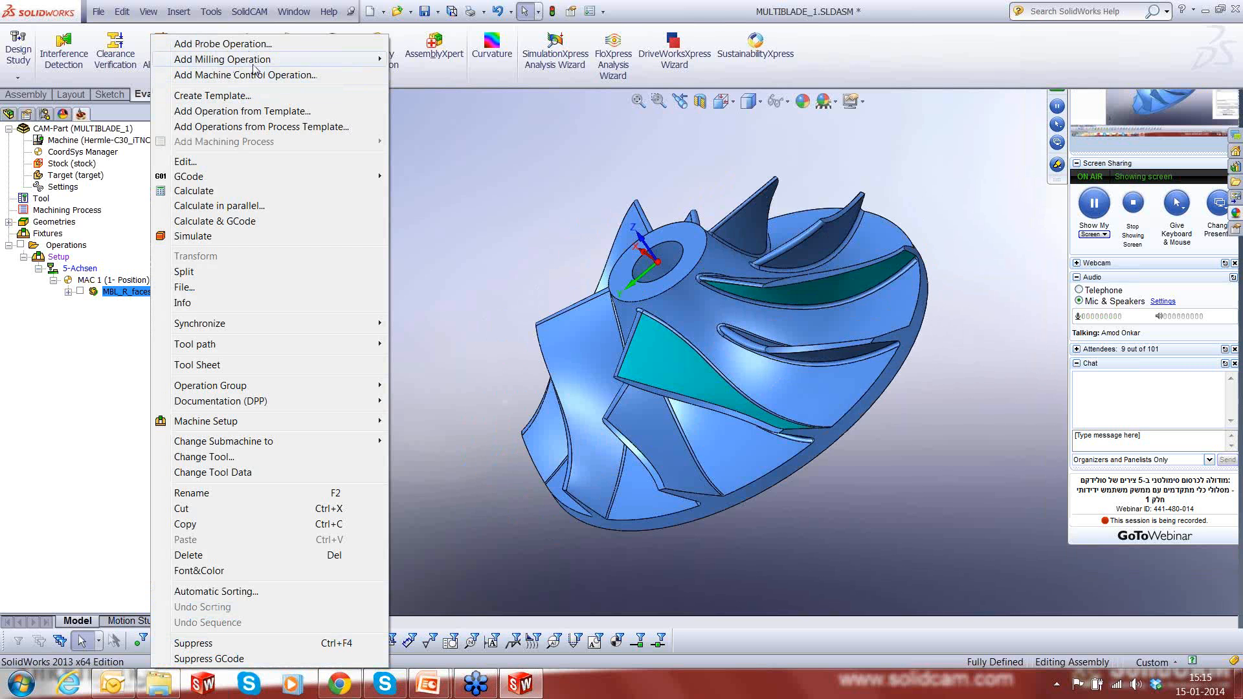
pyautogui.moveTo(251, 63)
pyautogui.click(440, 431)
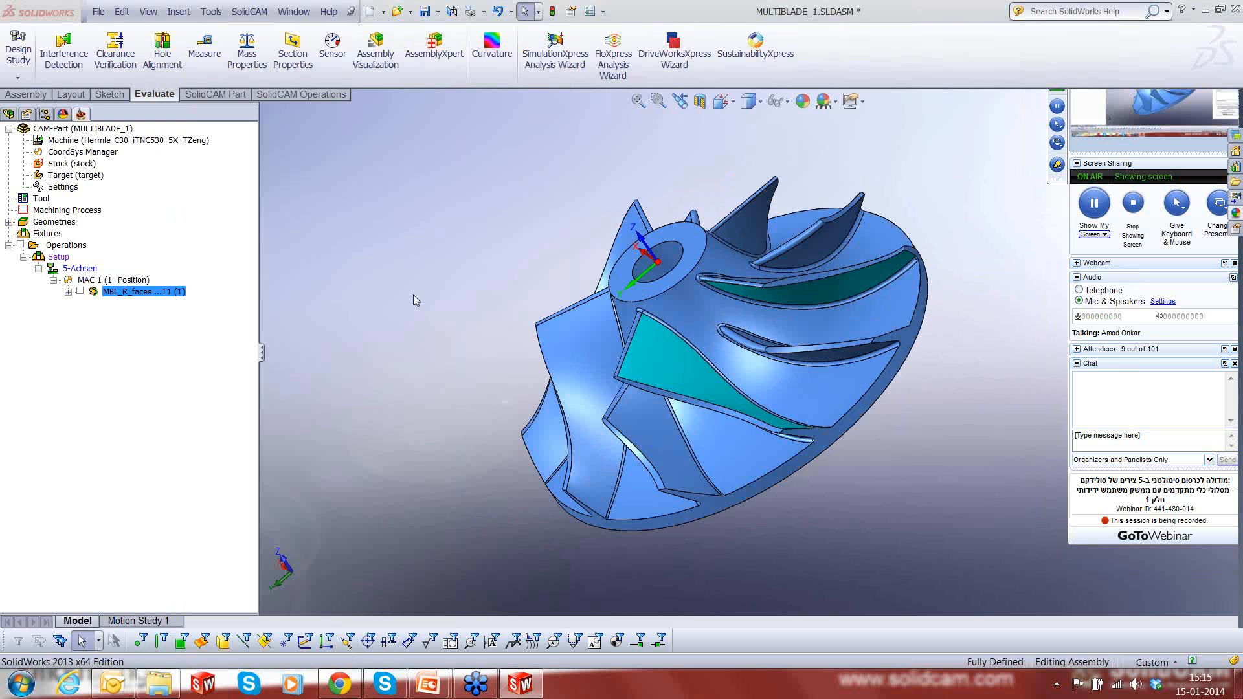
pyautogui.click(322, 158)
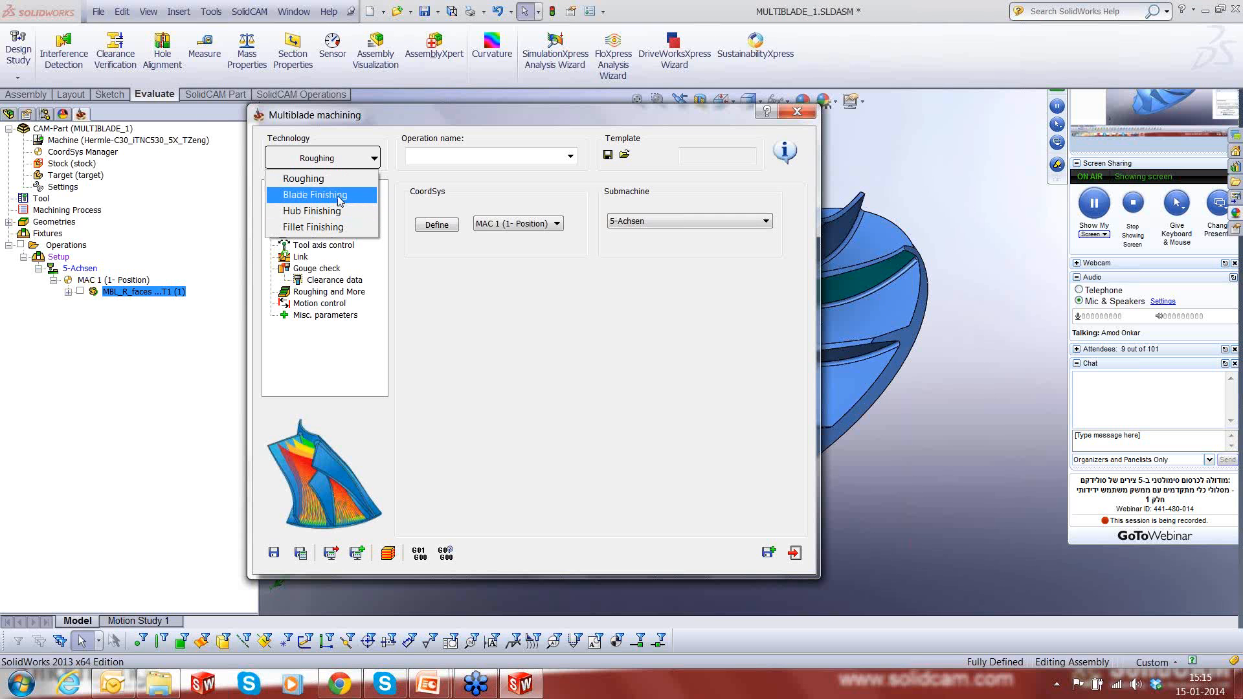
pyautogui.click(315, 195)
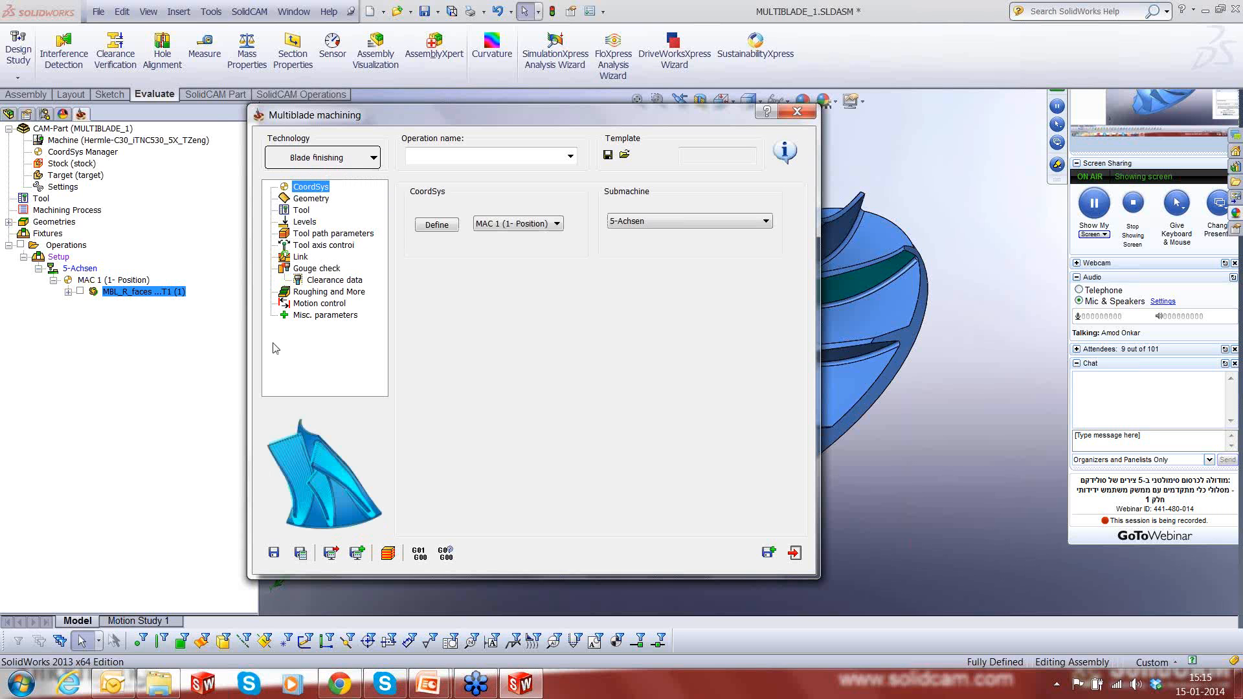
# - Assign the existing faces3 geometry as the blades, splitters and fillets of the blade finishing operation
pyautogui.click(324, 199)
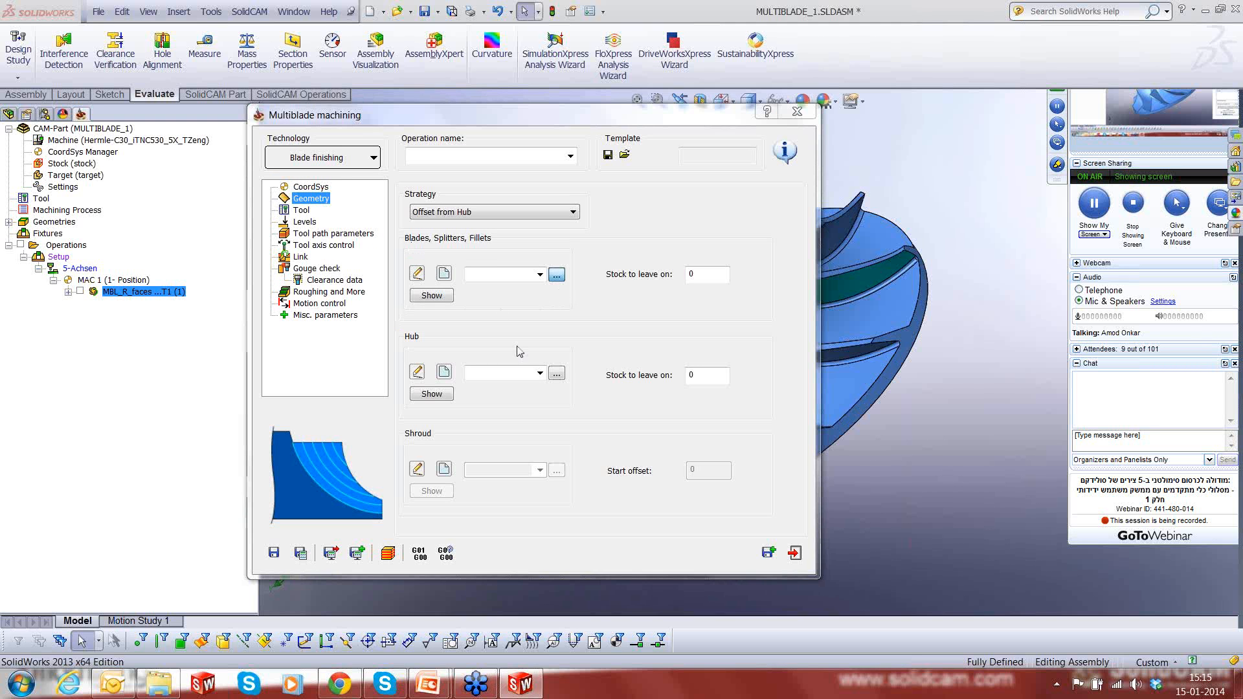
pyautogui.click(556, 372)
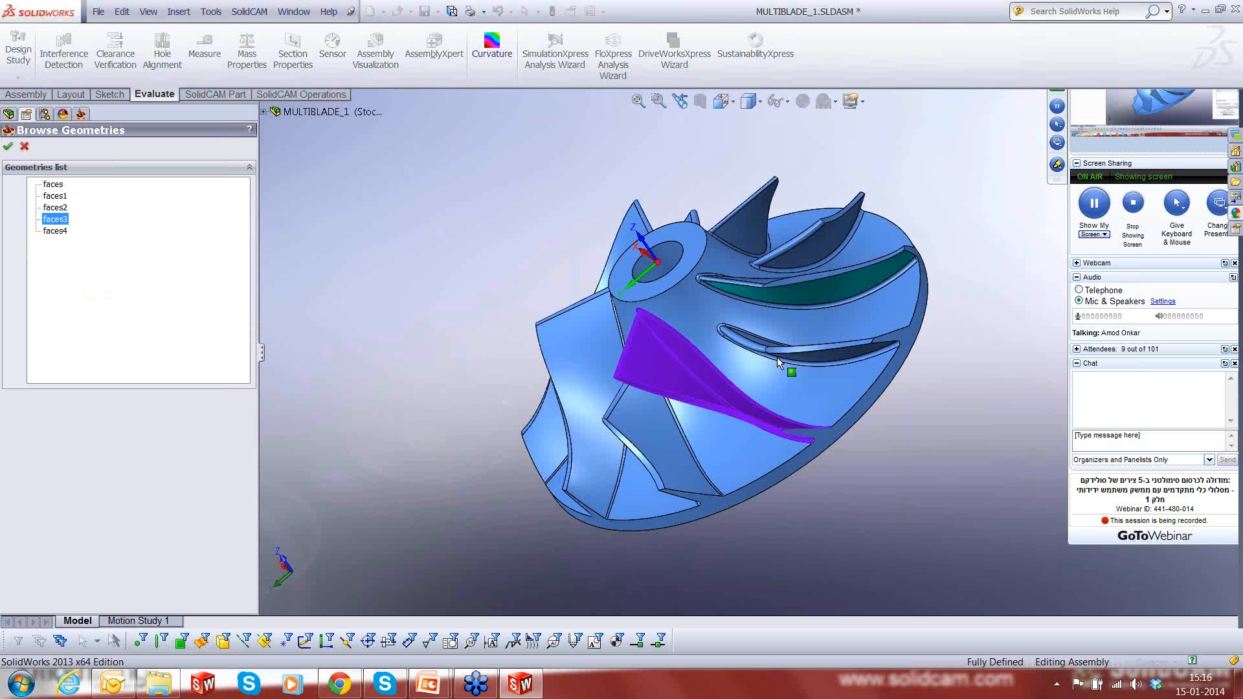
pyautogui.moveTo(804, 363); pyautogui.dragTo(831, 343, button='middle')
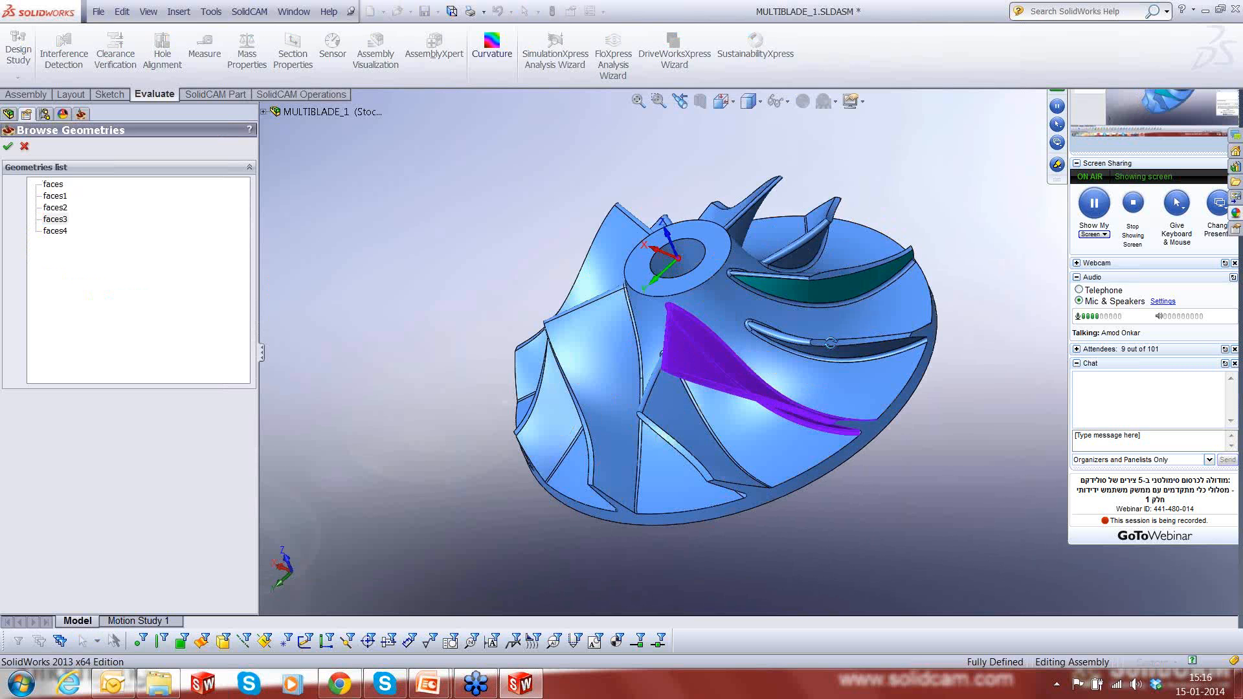
pyautogui.scroll(-3, 787, 388)
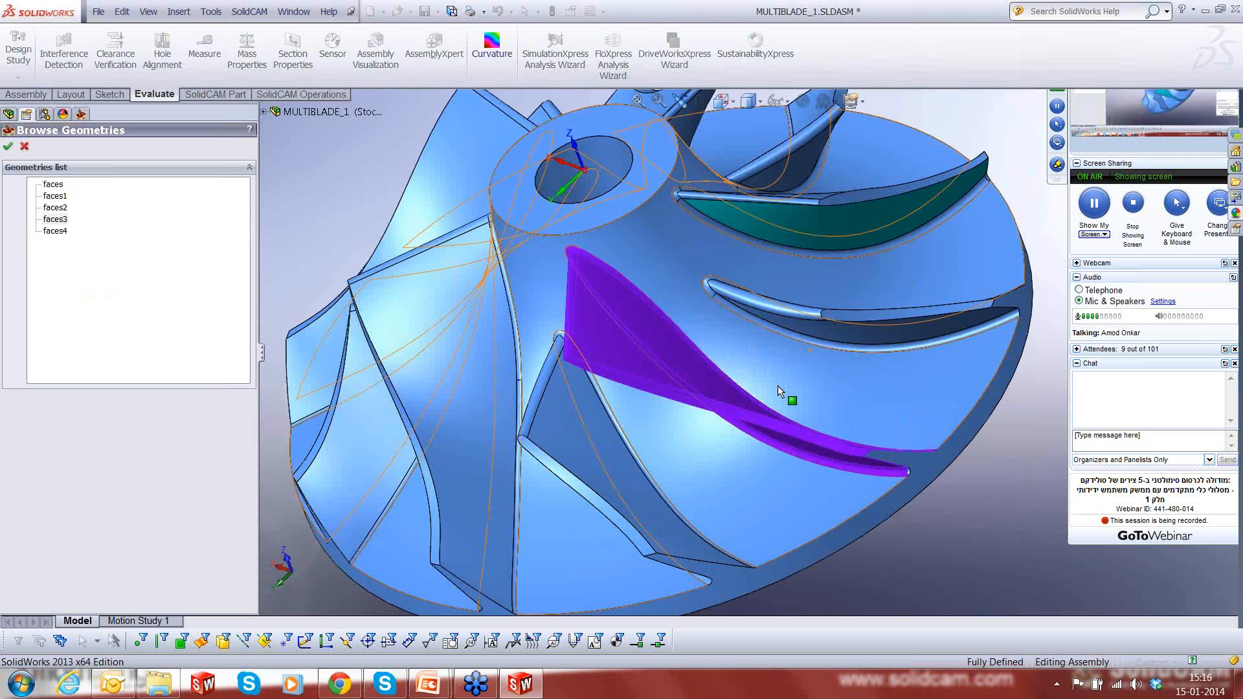
pyautogui.moveTo(778, 386); pyautogui.dragTo(912, 563, button='middle')
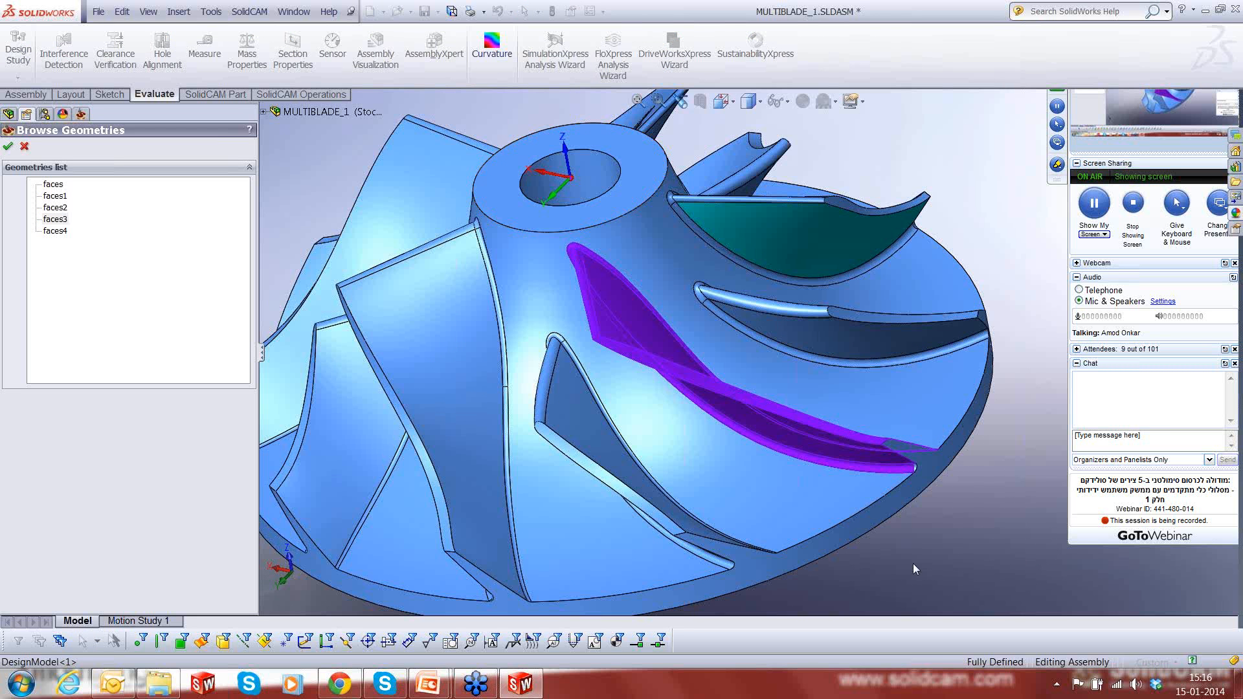
pyautogui.click(8, 148)
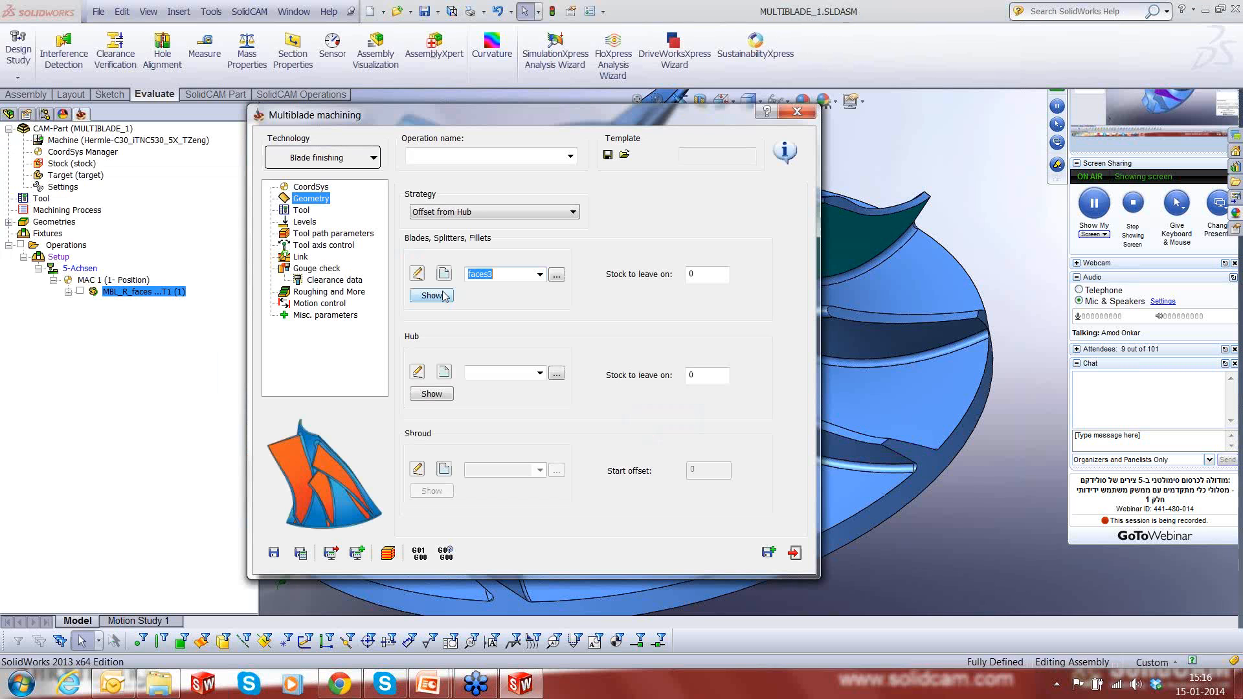
# - Show the faces3 selection on the model, examine the small fillet face at the splitter's trailing end and close the selection
pyautogui.click(431, 296)
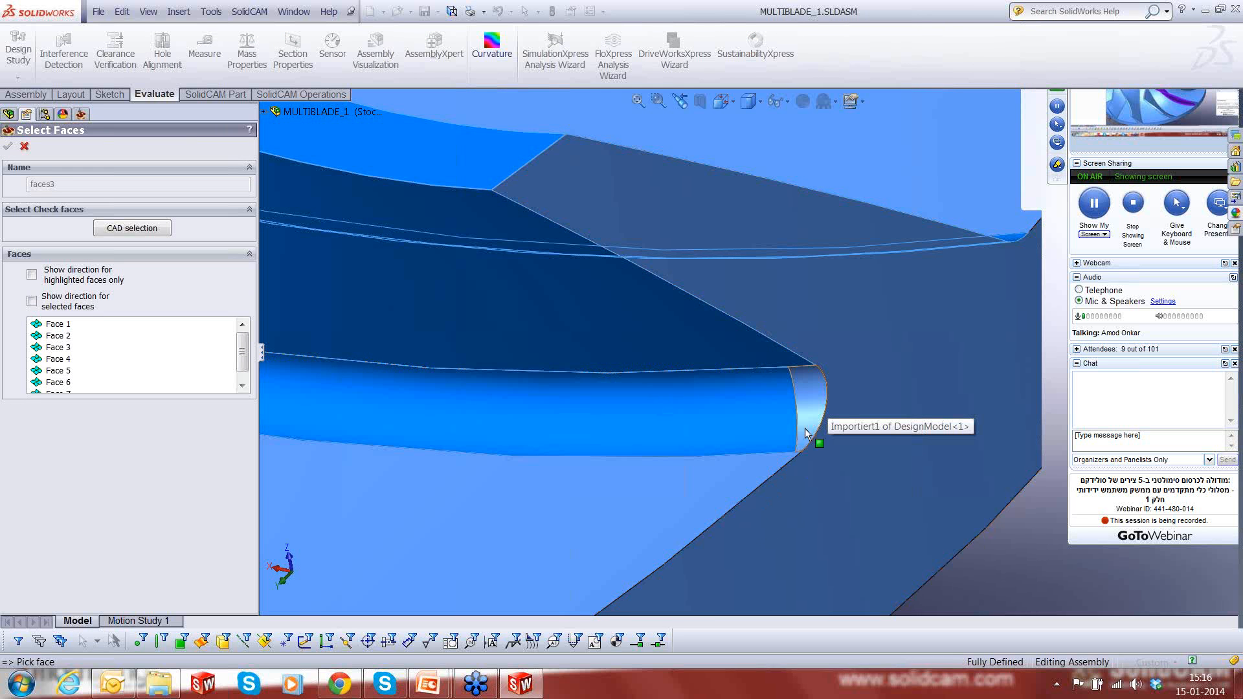
pyautogui.click(806, 400)
pyautogui.click(8, 148)
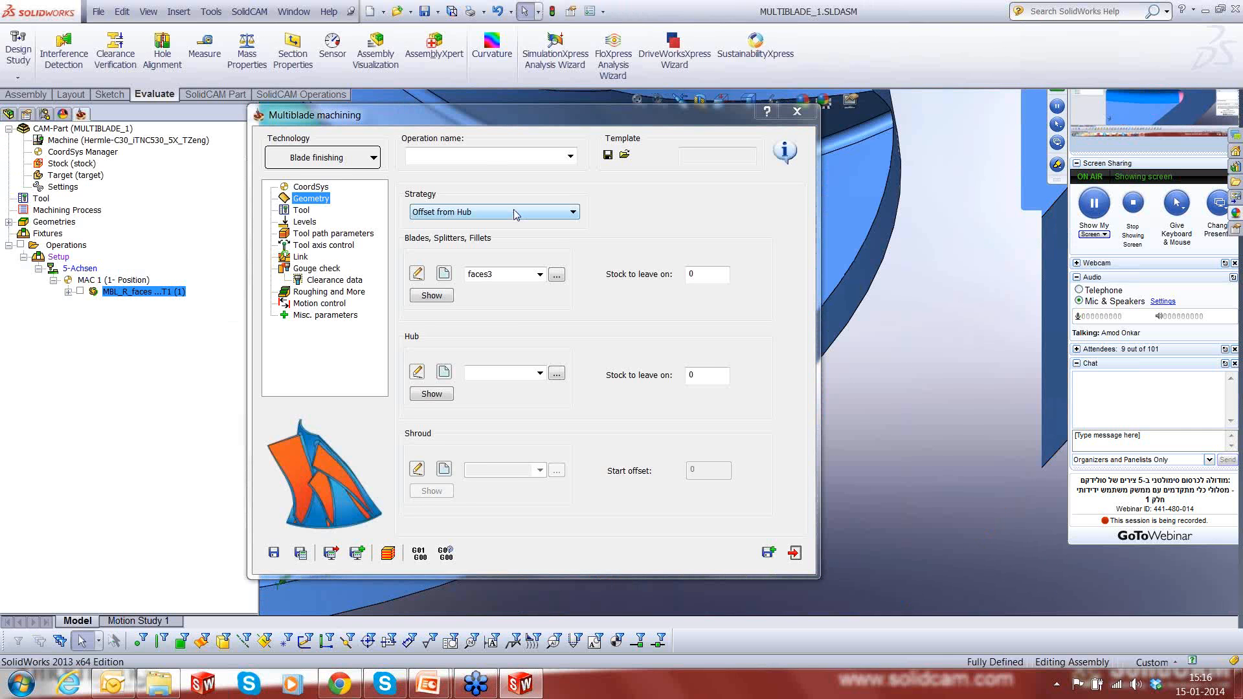
# - Set the strategy to Offset between Hub and Shroud, with faces1 as the hub and faces2 as the shroud geometry
pyautogui.click(515, 215)
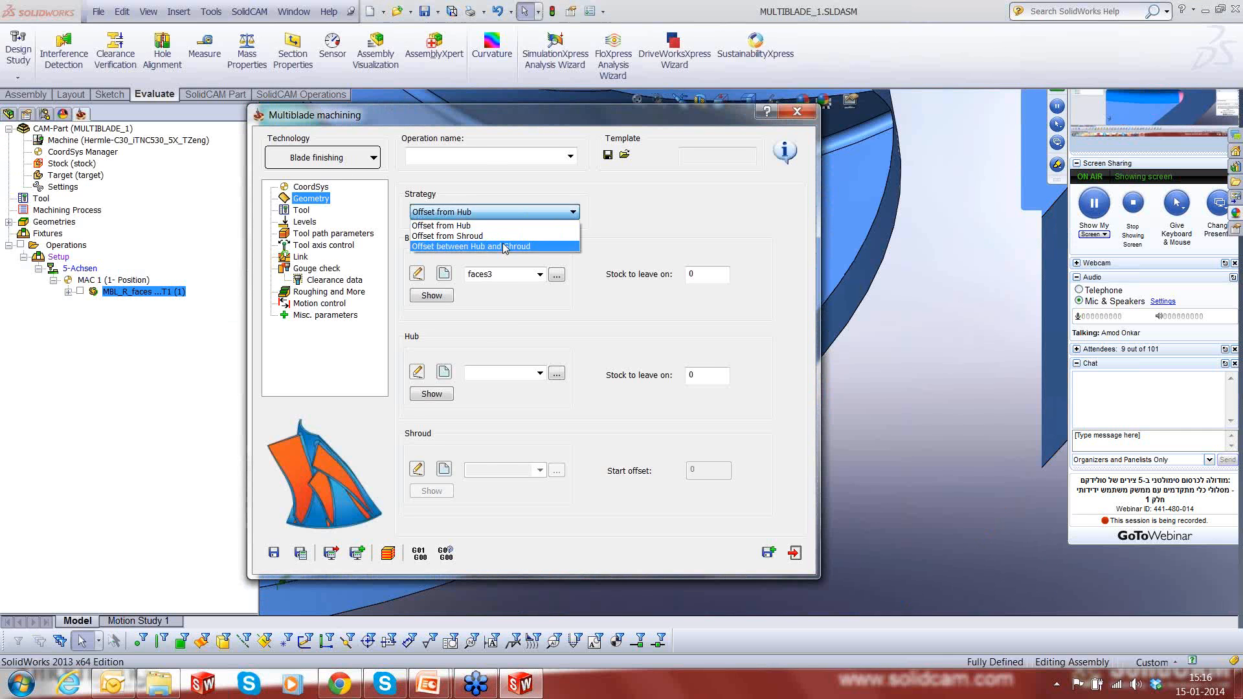
pyautogui.click(556, 374)
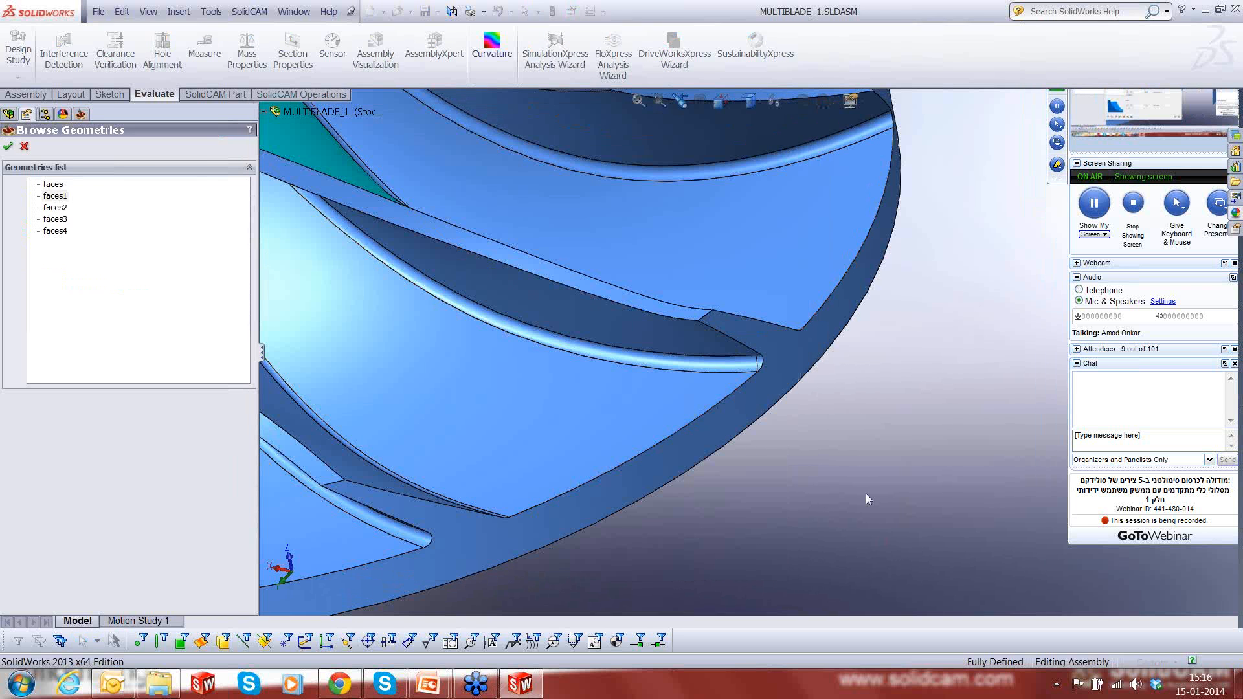
pyautogui.click(8, 146)
pyautogui.click(555, 474)
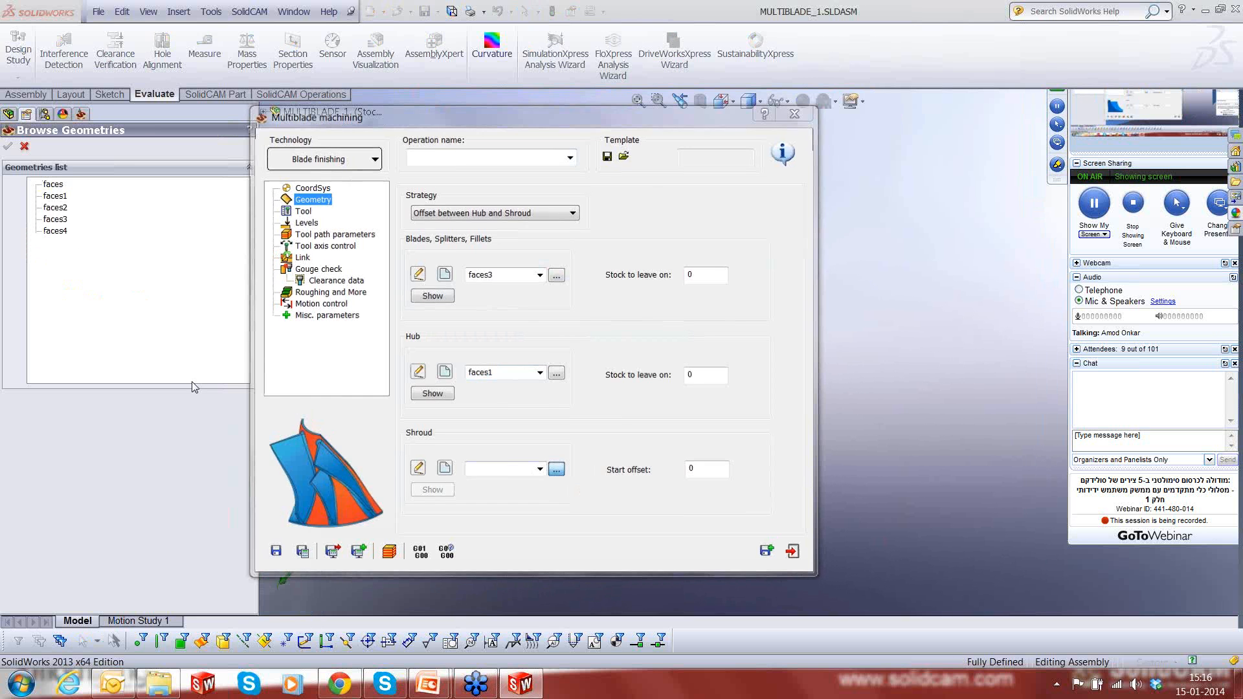
pyautogui.click(56, 207)
pyautogui.click(9, 146)
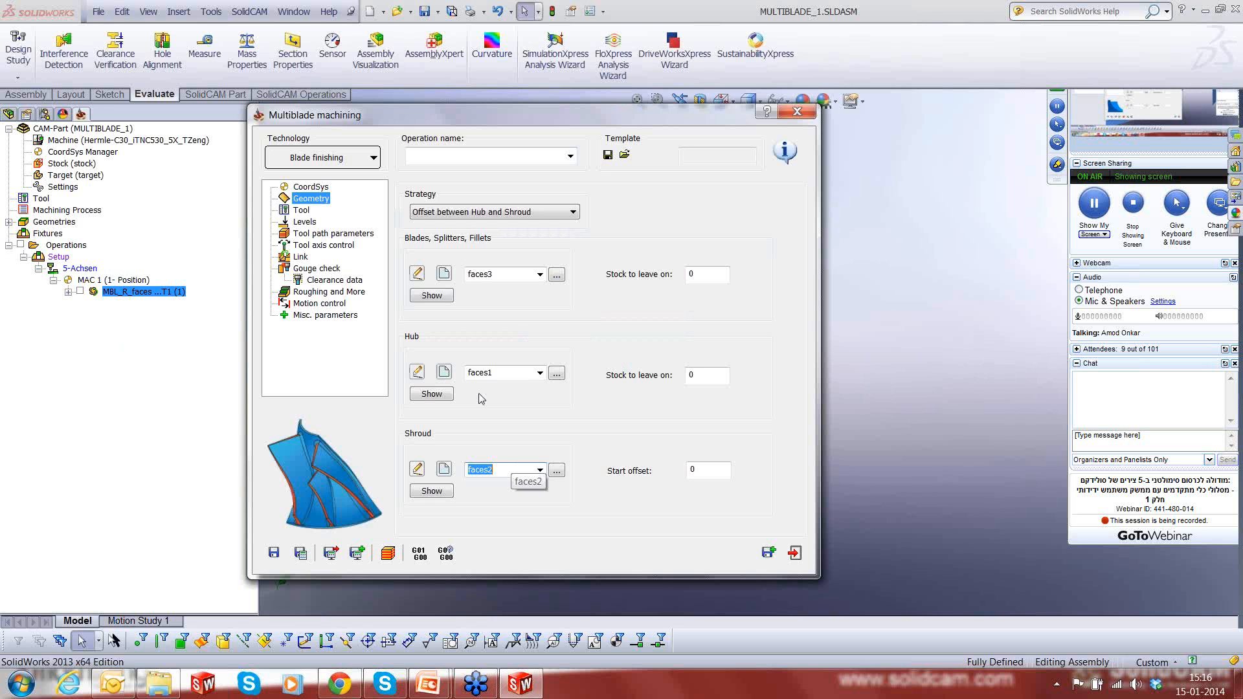
# - Assign a tool to the blade finishing operation and open its tool path parameters
pyautogui.click(308, 212)
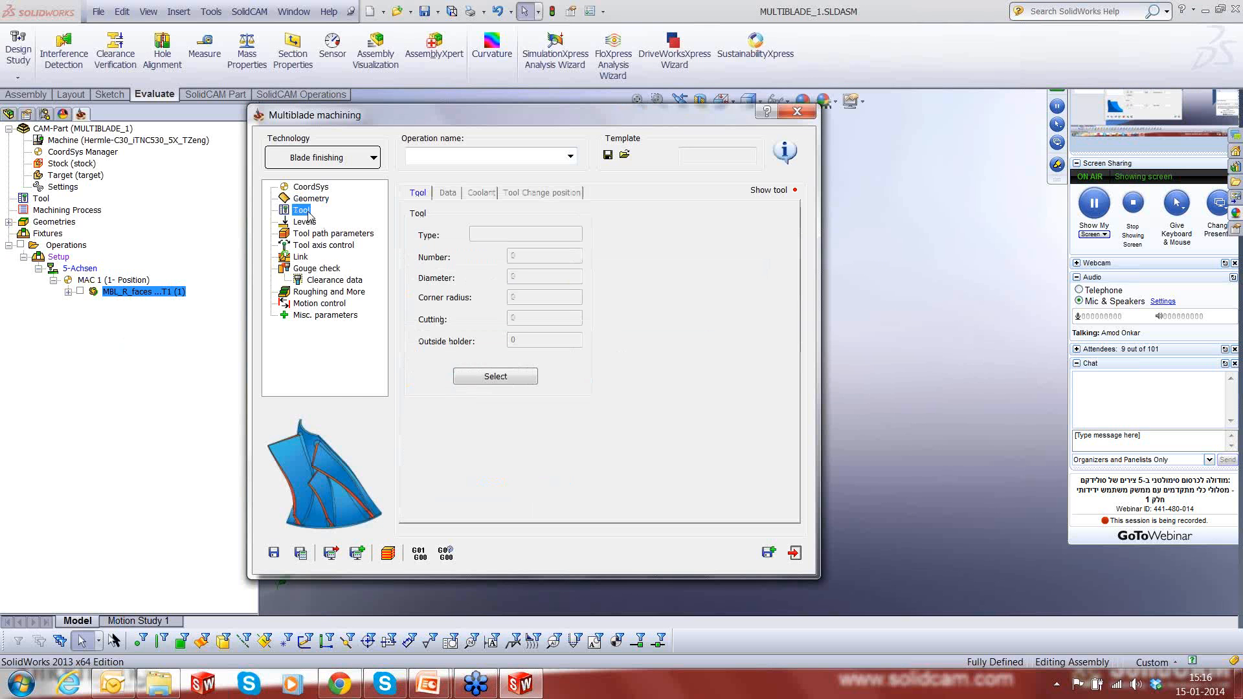
pyautogui.click(482, 377)
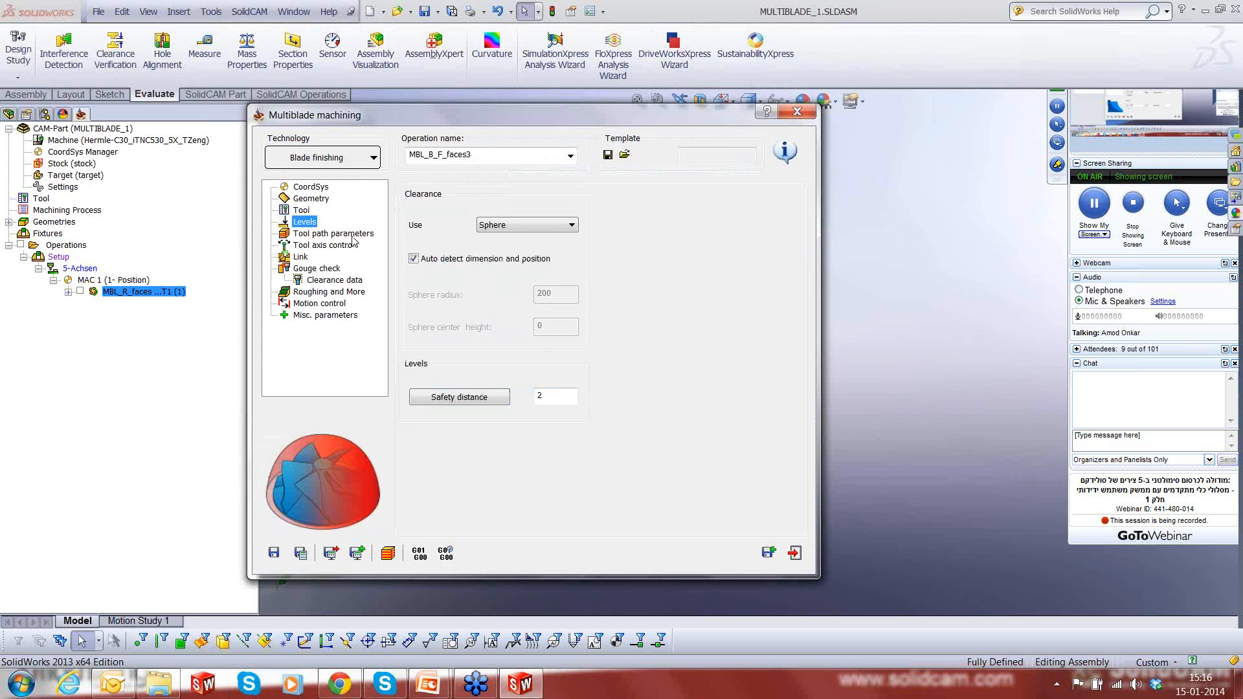
pyautogui.click(353, 236)
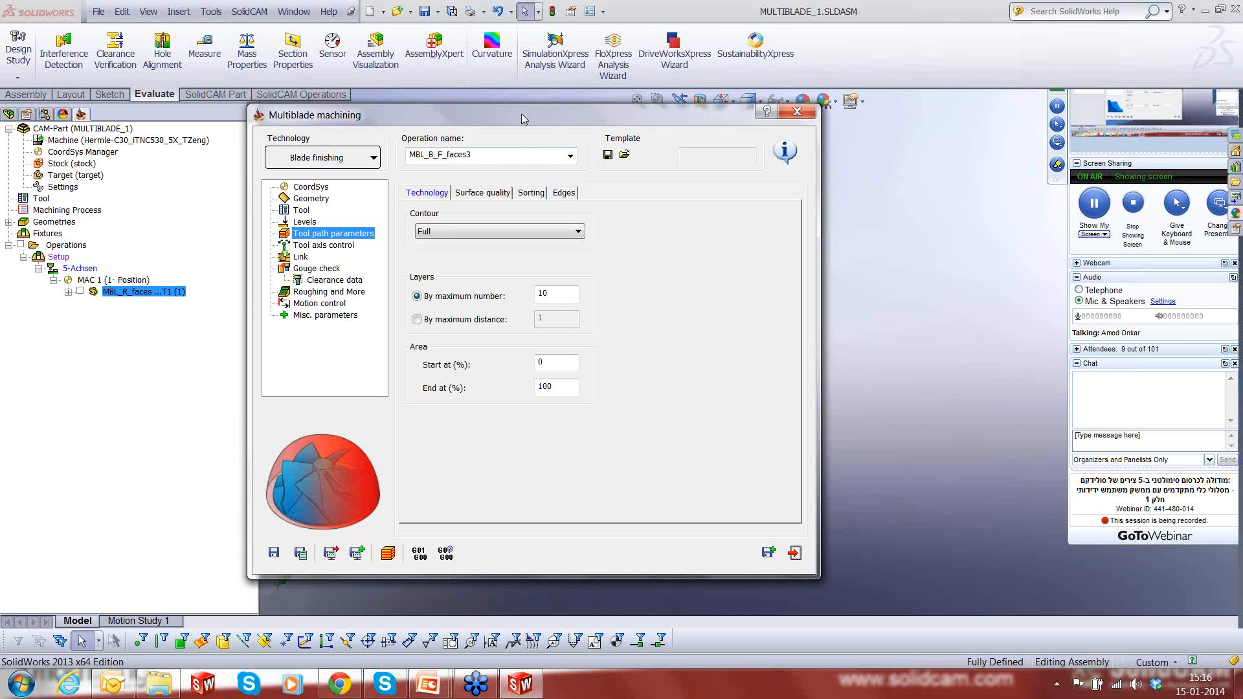
# - Move the operation dialog aside to inspect the blade edges and set the contour to Full (trim trailing edge)
pyautogui.moveTo(521, 114); pyautogui.dragTo(203, 148)
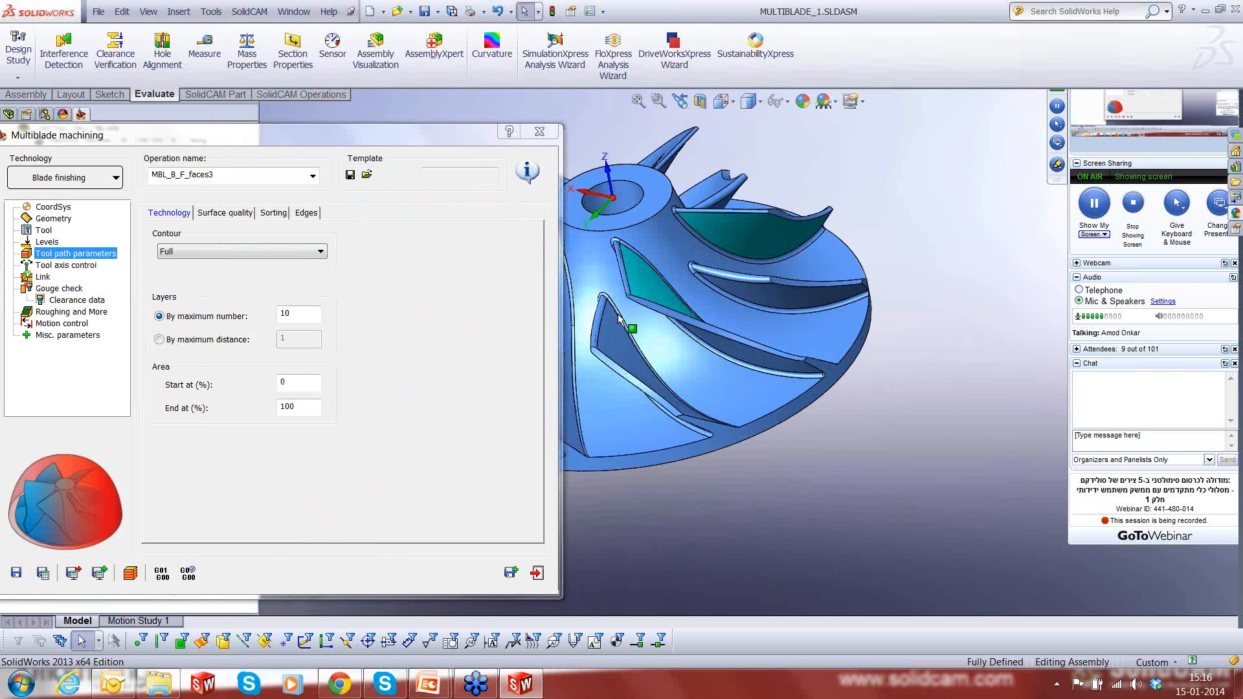
pyautogui.scroll(-3, 618, 319)
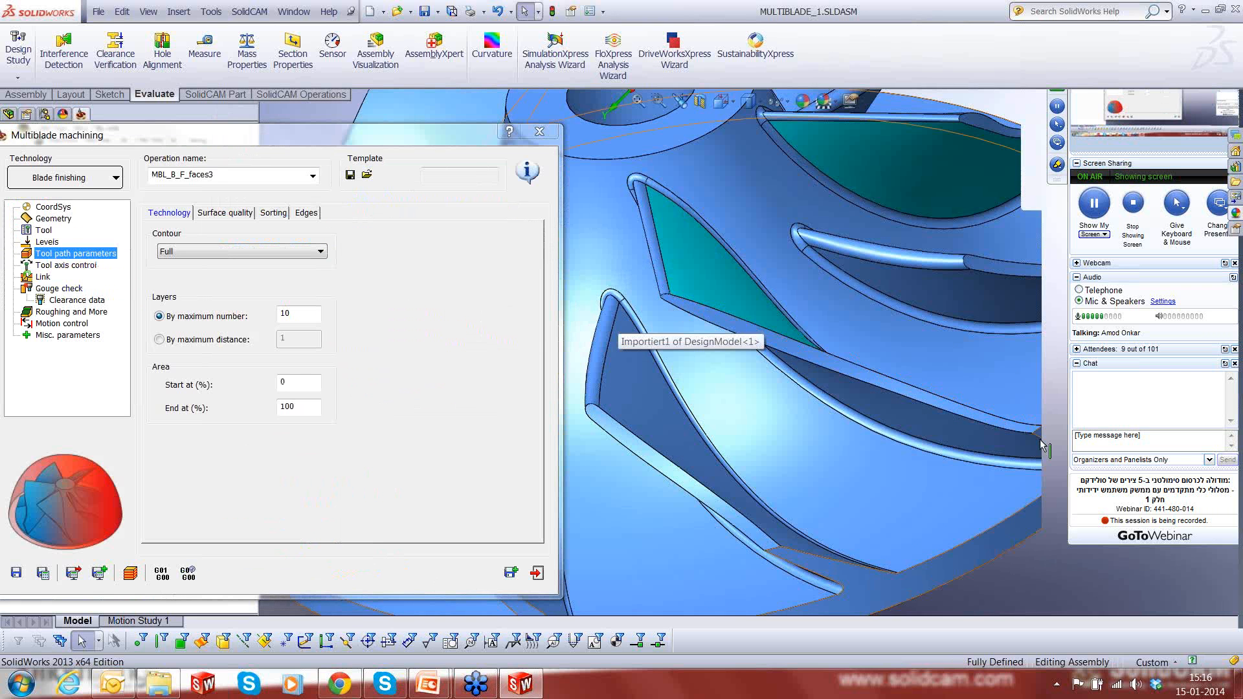
pyautogui.scroll(1, 1042, 445)
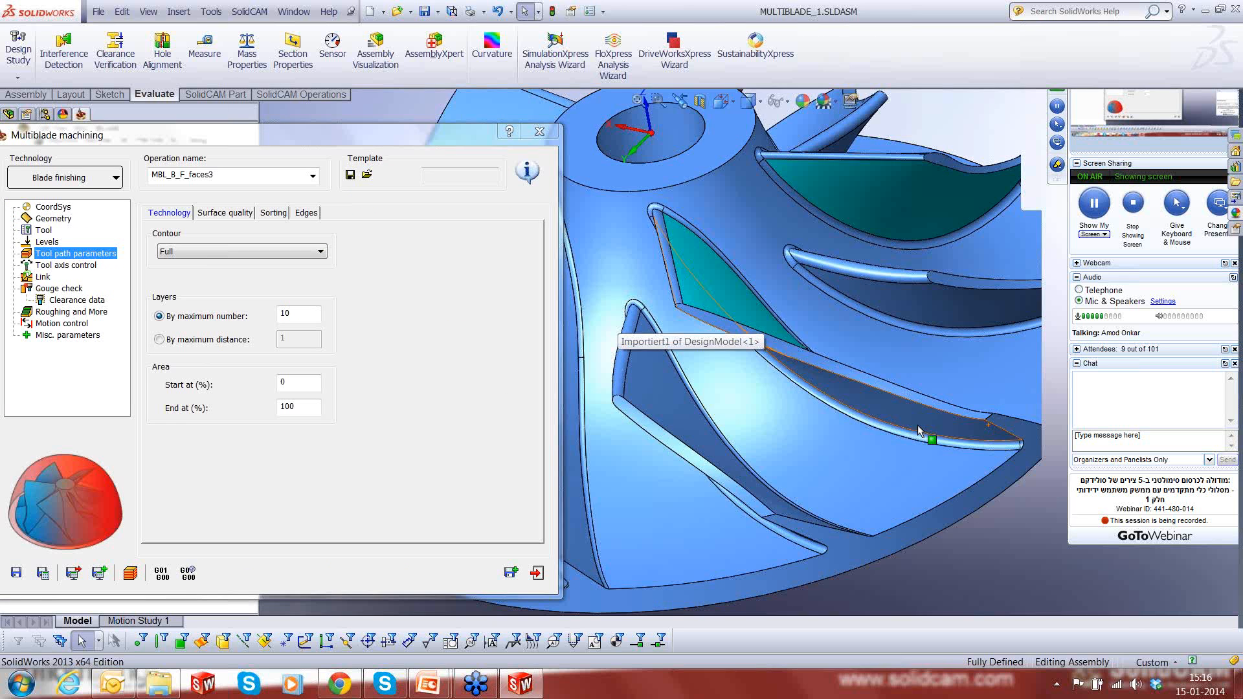
pyautogui.scroll(1, 968, 418)
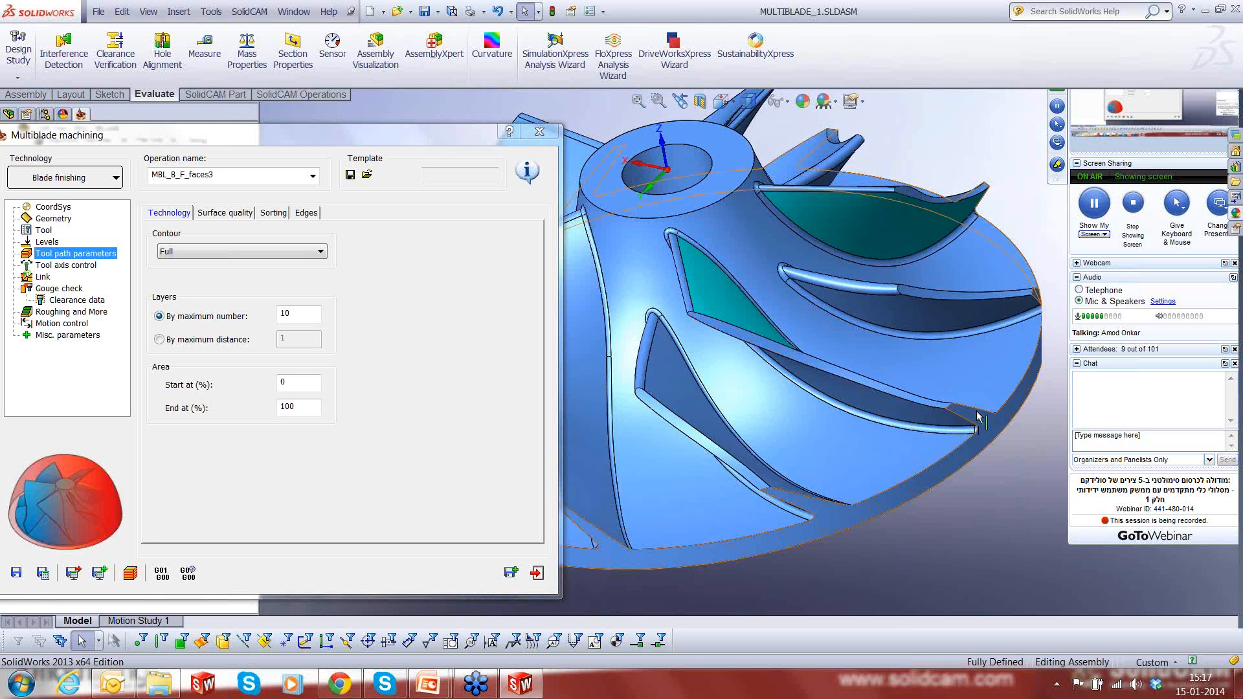
pyautogui.click(368, 136)
pyautogui.moveTo(367, 134); pyautogui.dragTo(446, 138)
pyautogui.click(327, 259)
pyautogui.click(325, 284)
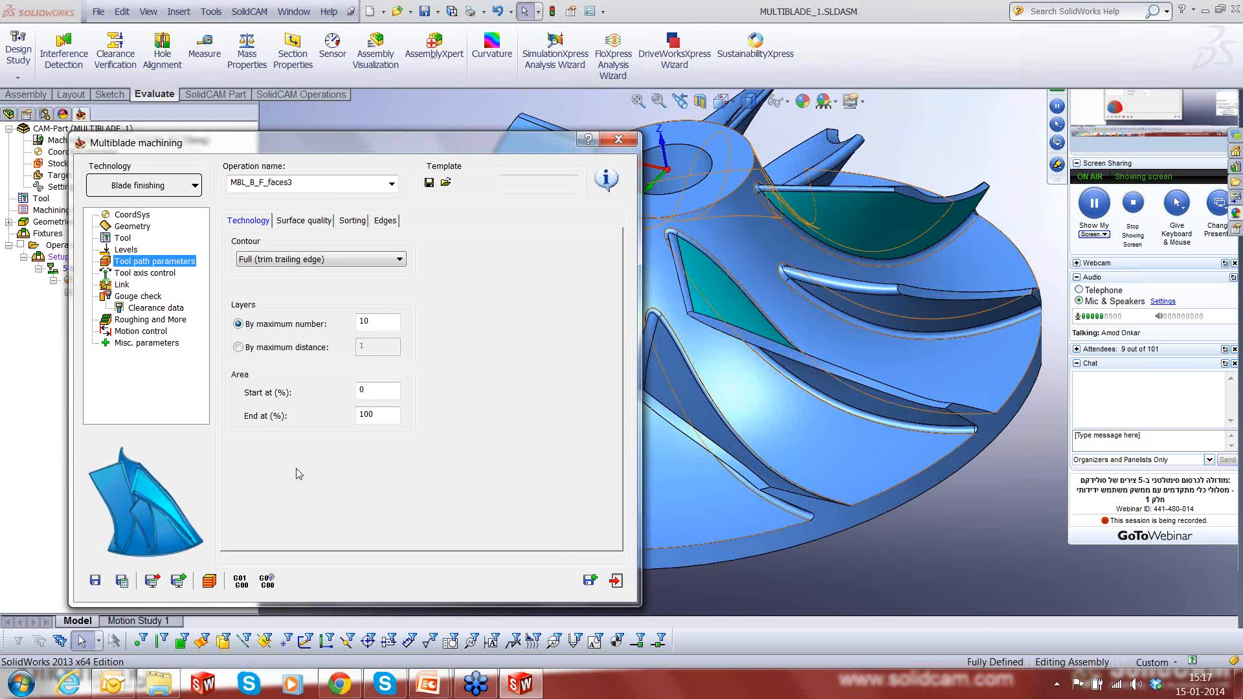
# - Set the maximum number of layers to 12 and limit the machined area to start at 2% and end at 99%
pyautogui.moveTo(377, 323); pyautogui.dragTo(319, 328)
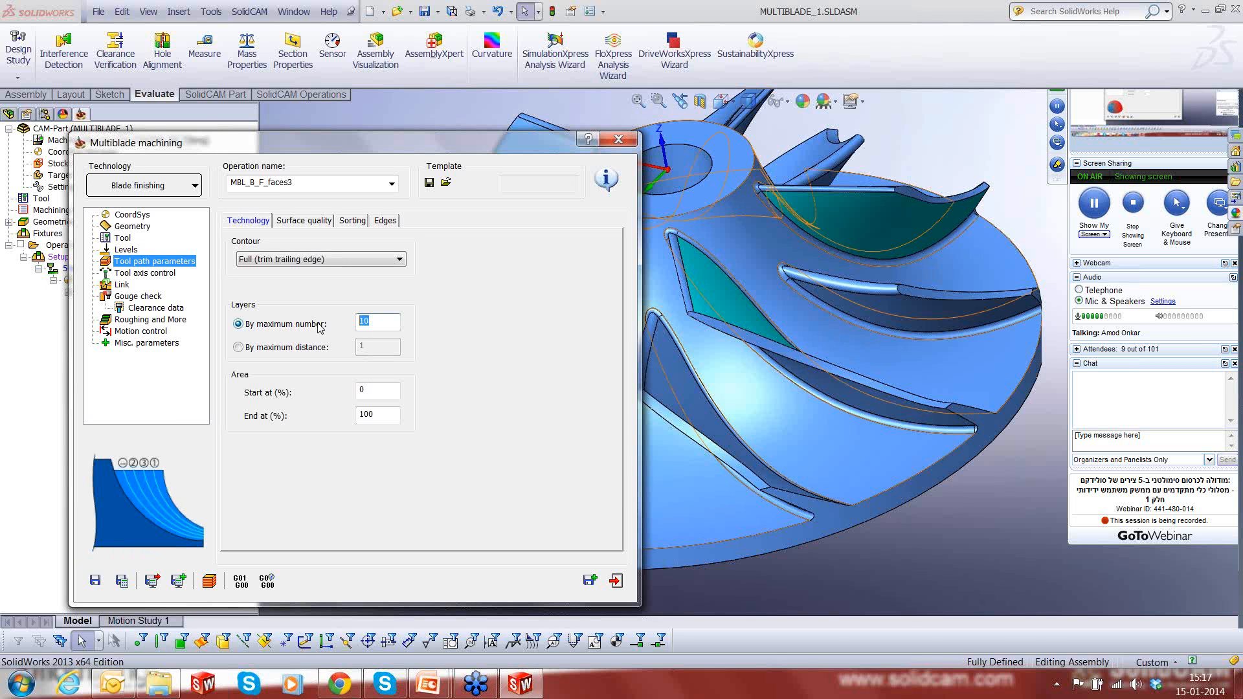
pyautogui.write('12')
pyautogui.press('Tab')
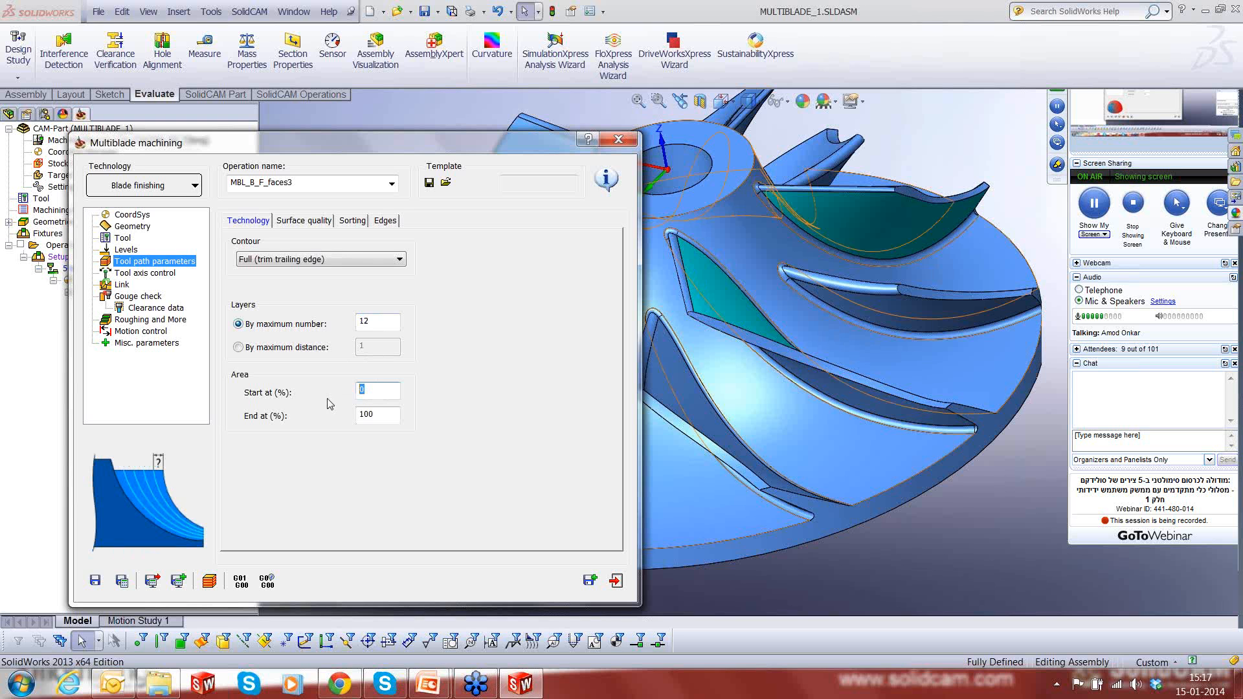
pyautogui.write('2')
pyautogui.press('Tab')
pyautogui.write('99')
# - Review the surface quality settings and set sorting to One way, start from trailing edge, with Climb cut direction
pyautogui.click(303, 221)
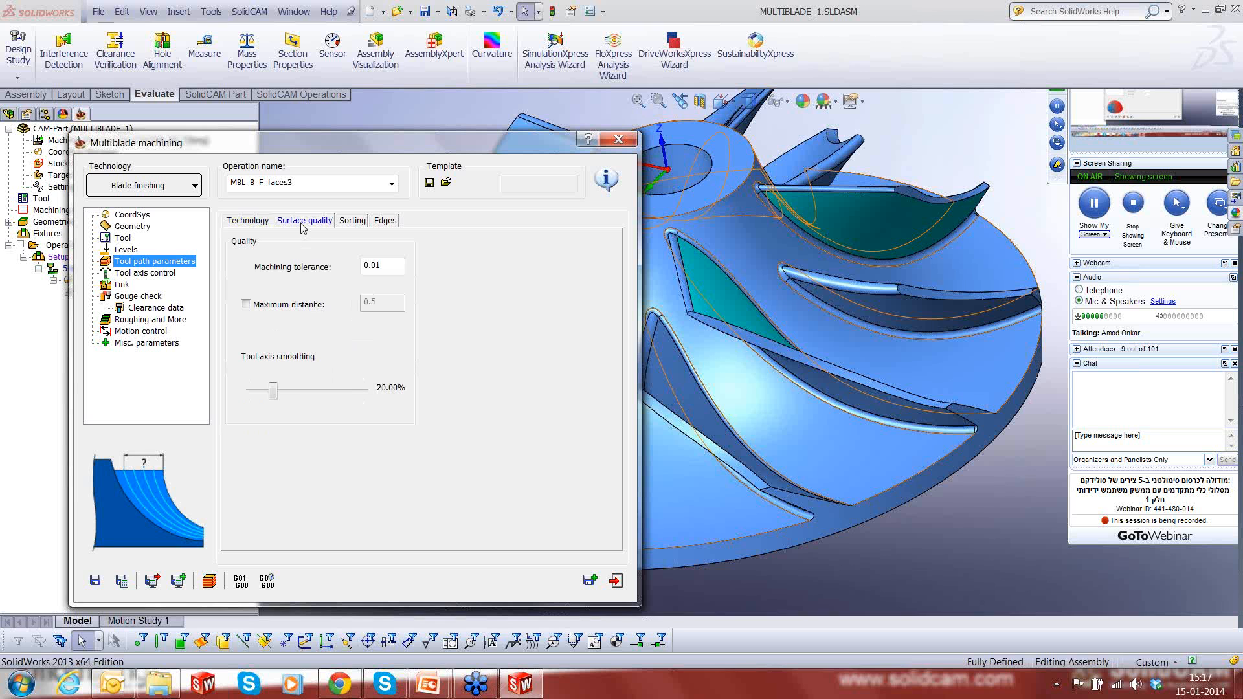
pyautogui.doubleClick(370, 266)
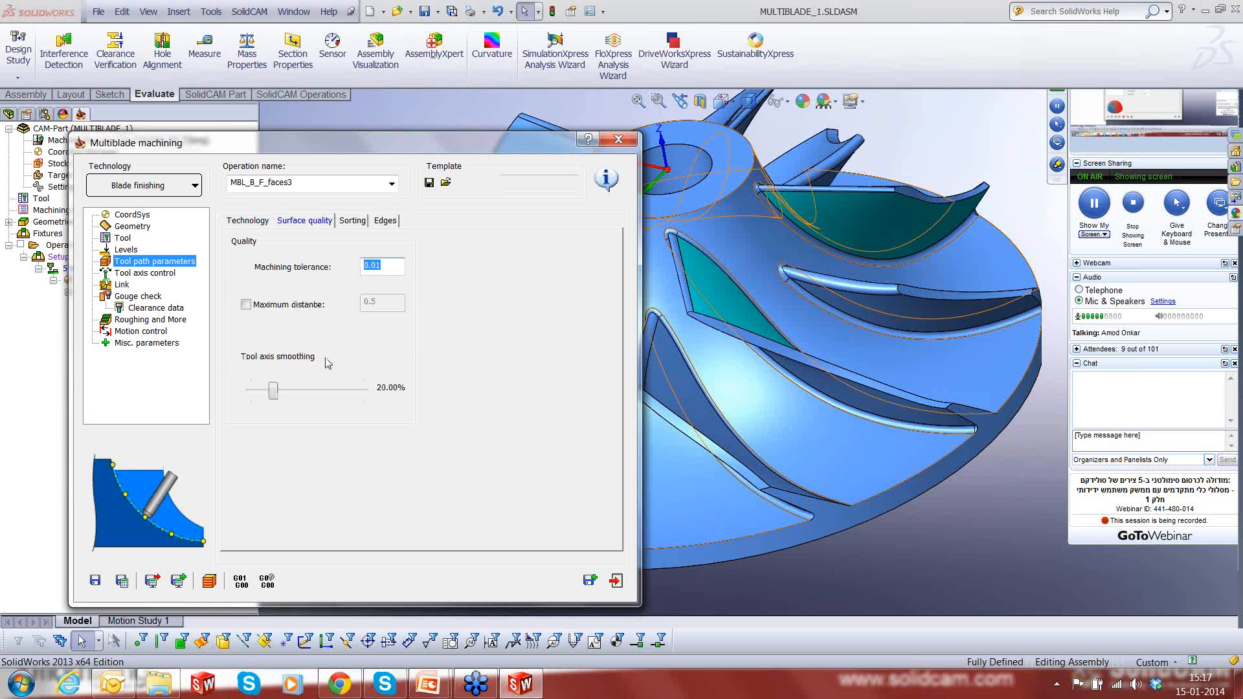
pyautogui.click(353, 221)
pyautogui.click(348, 265)
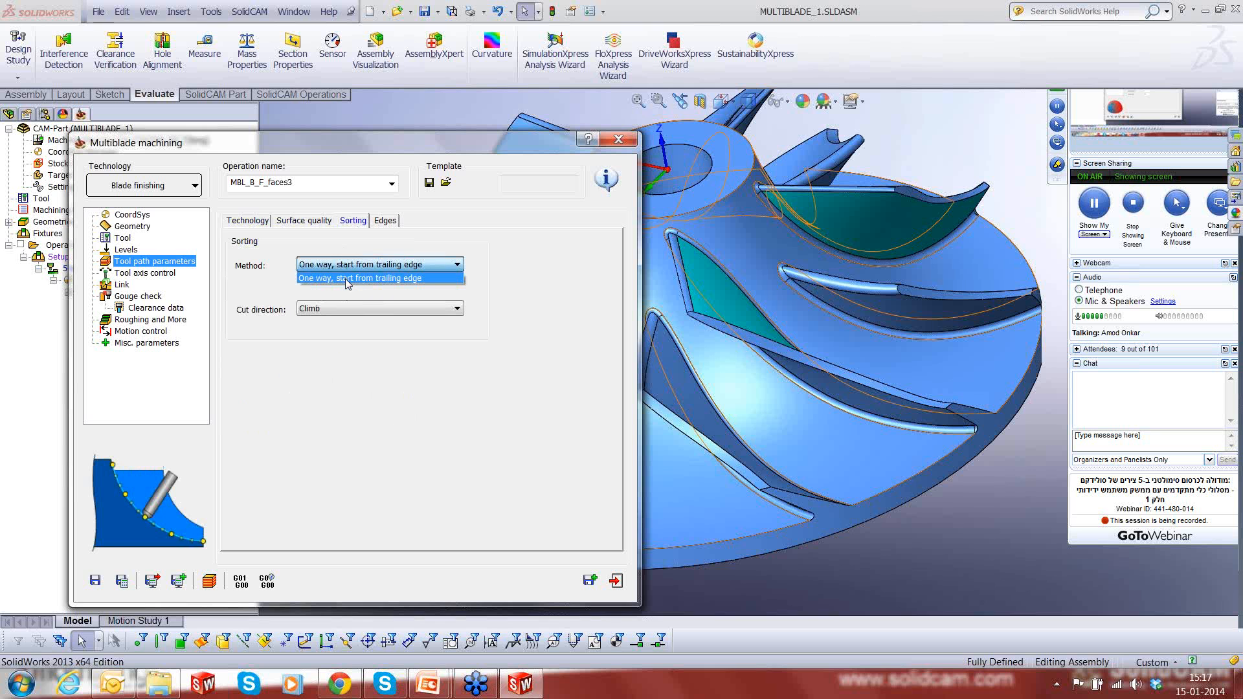
pyautogui.click(348, 278)
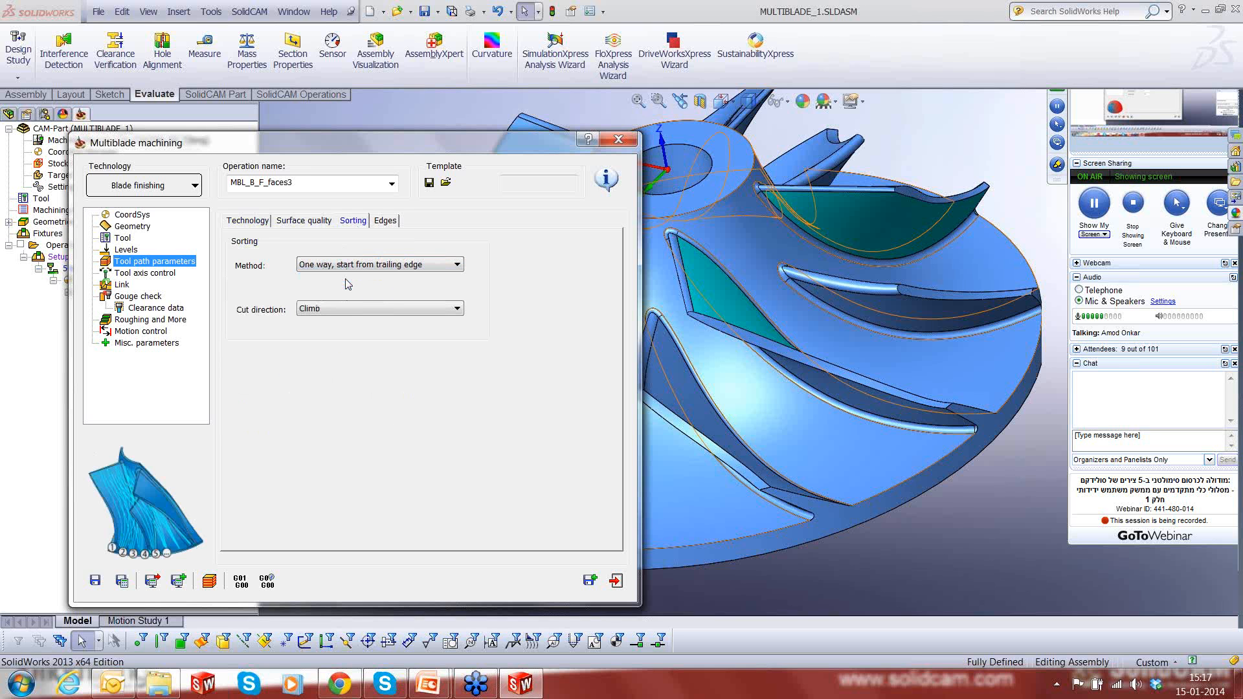
pyautogui.click(348, 309)
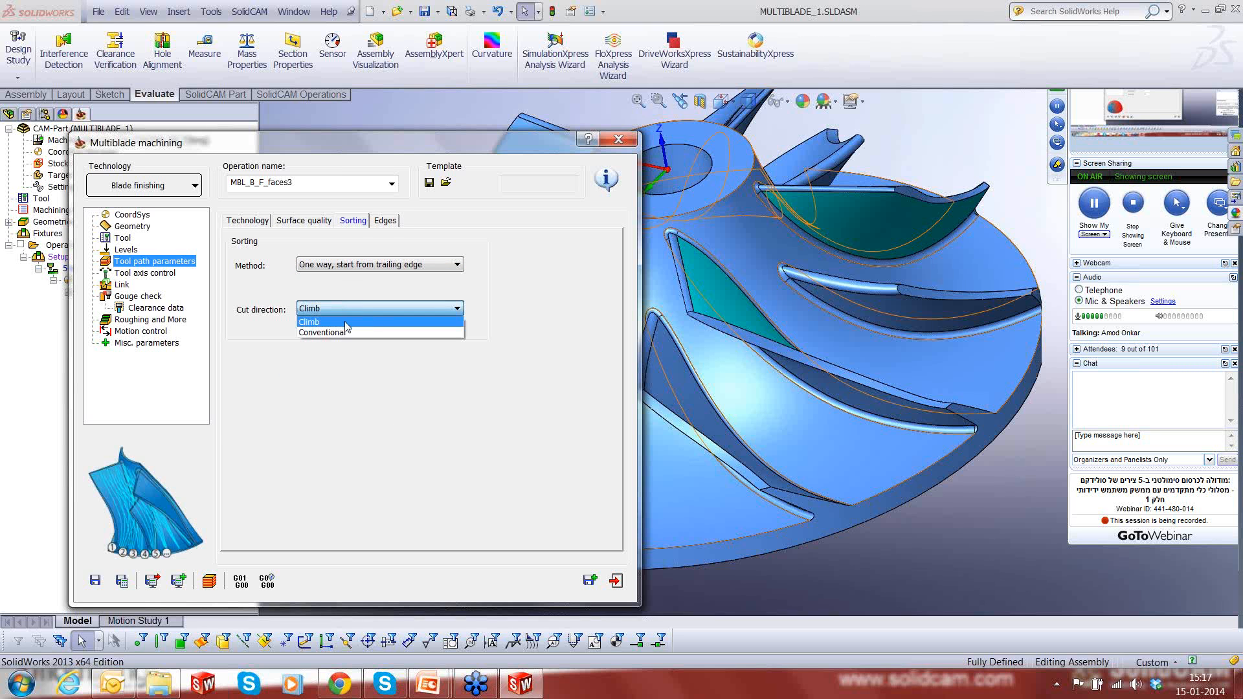
pyautogui.click(348, 321)
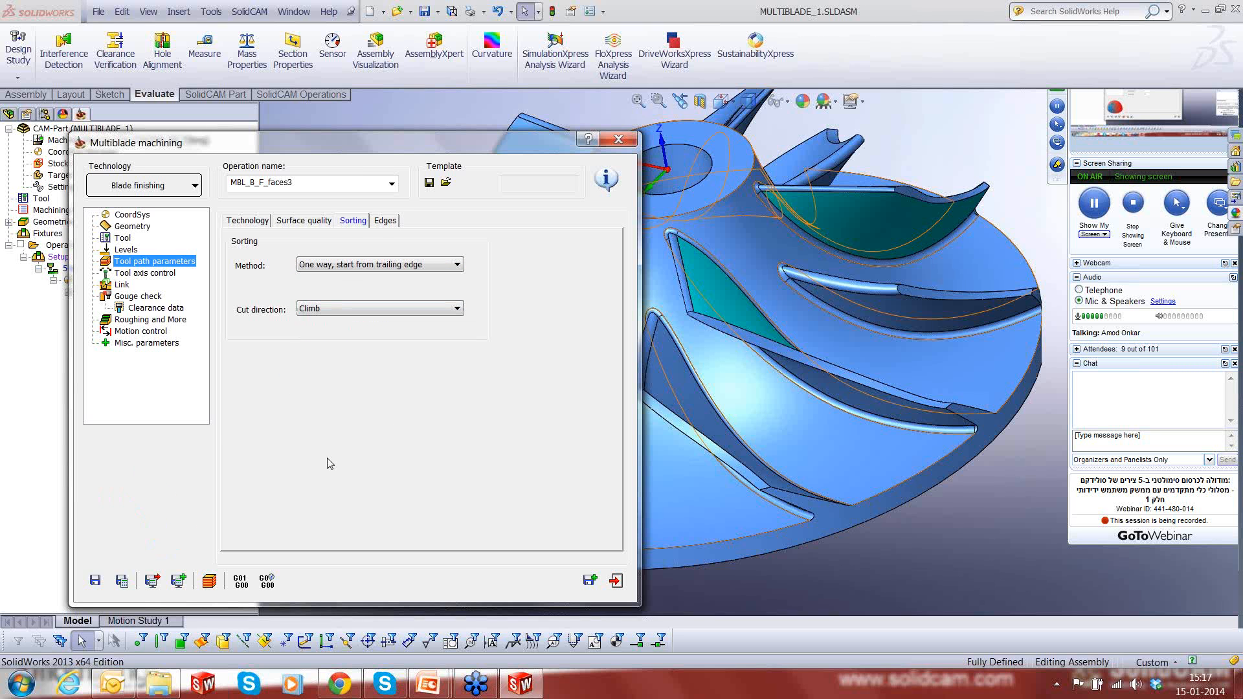
# - Review the blade finishing operation's edge, tool axis control, link and gouge check settings
pyautogui.click(389, 222)
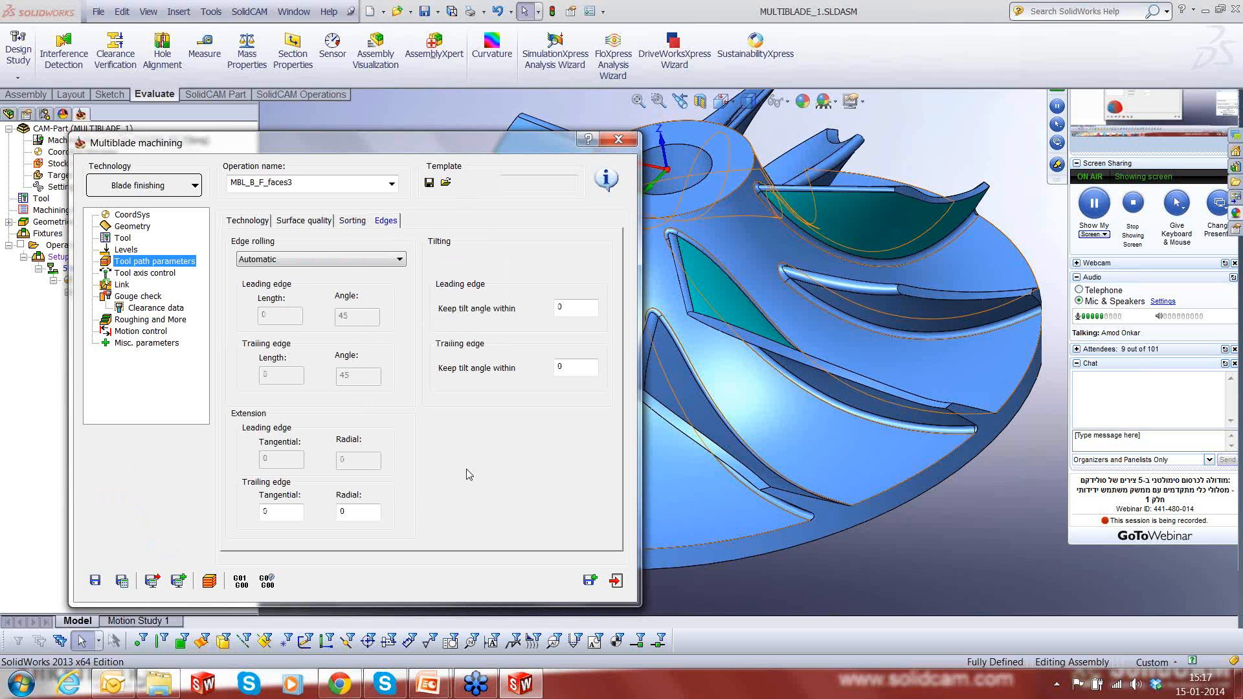
pyautogui.click(135, 275)
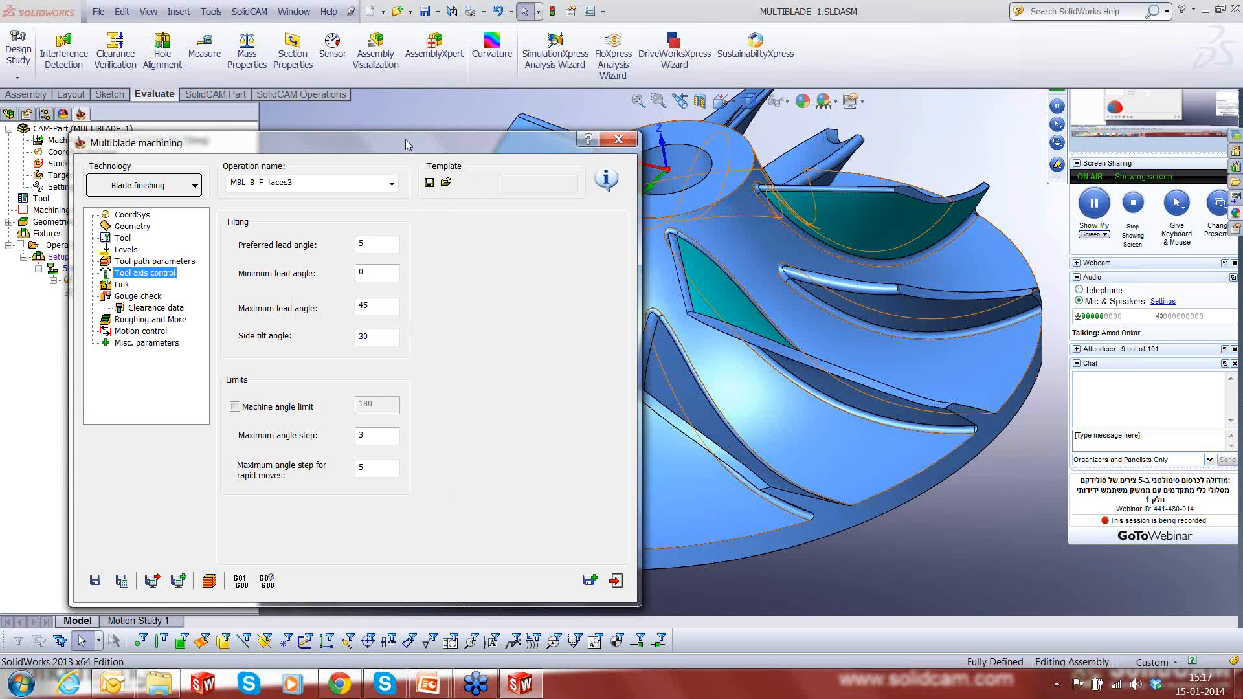
pyautogui.moveTo(405, 138); pyautogui.dragTo(477, 106)
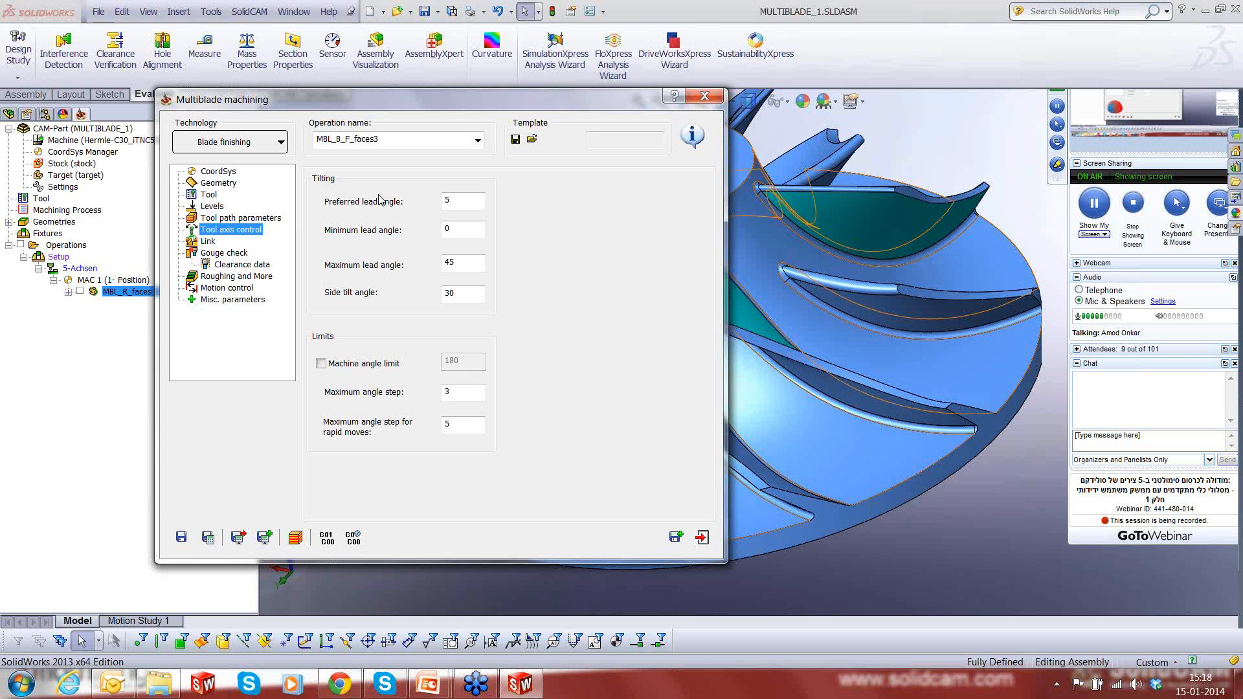
pyautogui.click(205, 244)
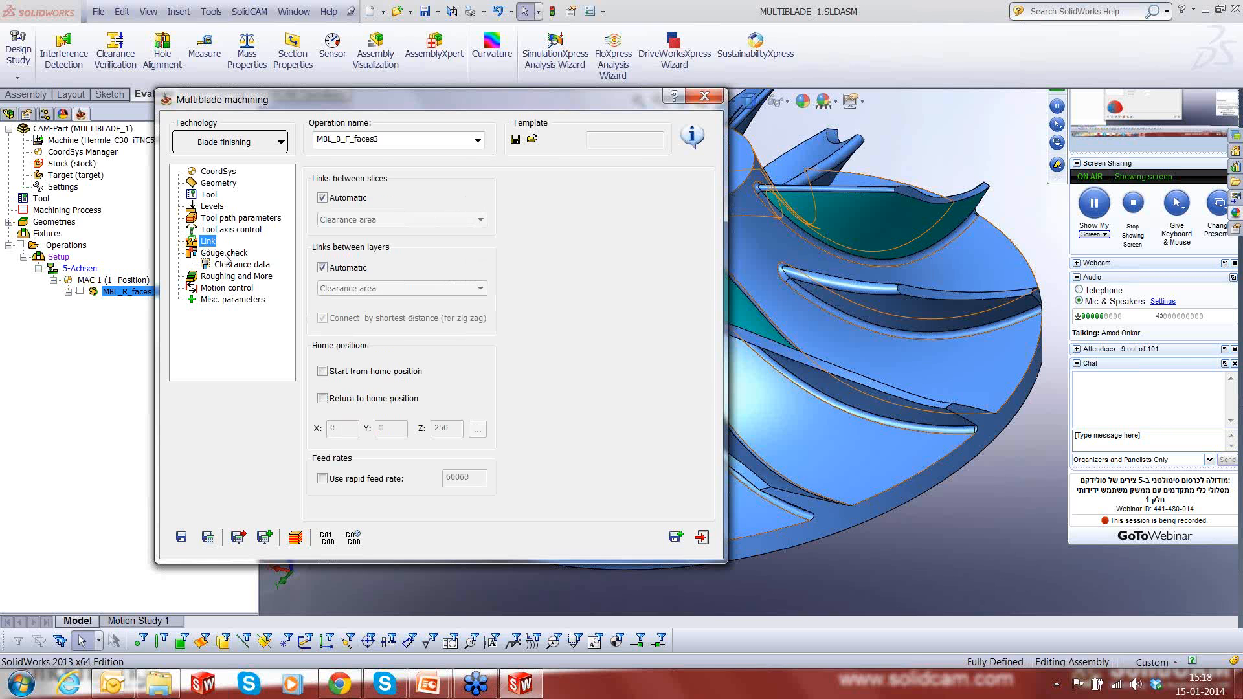
pyautogui.click(226, 253)
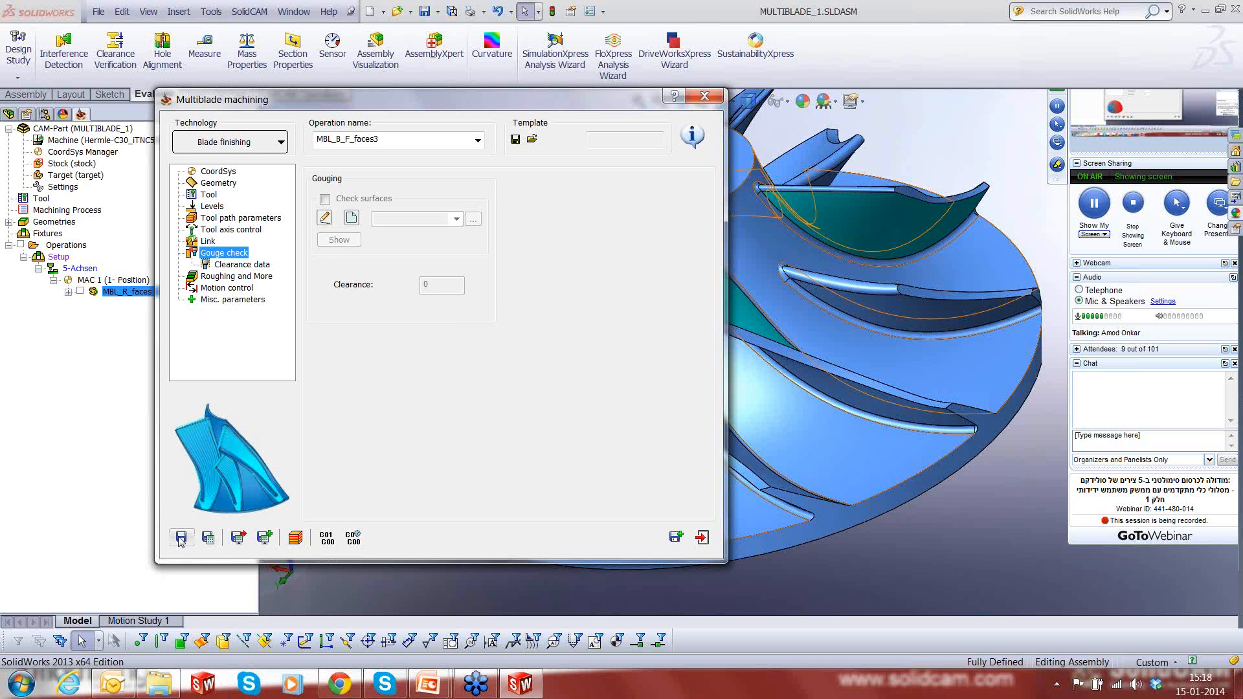
# - Save and calculate the blade finishing operation and play its tool path simulation in Host CAD mode
pyautogui.click(206, 538)
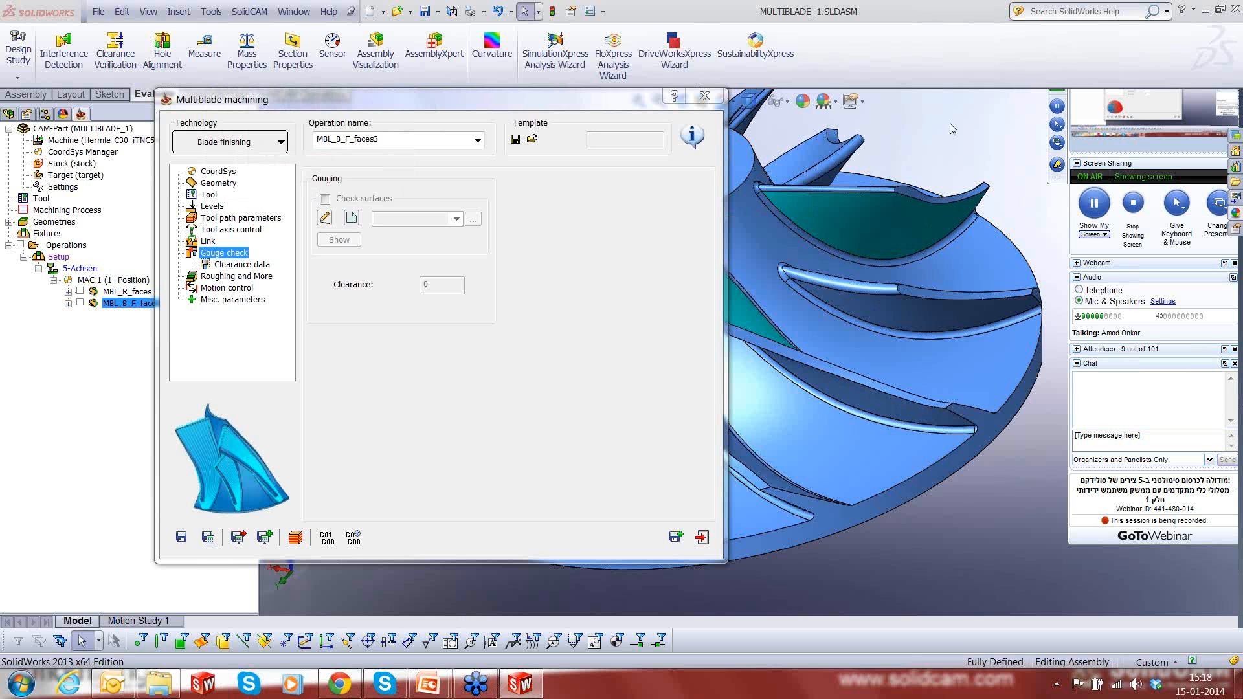
pyautogui.click(292, 537)
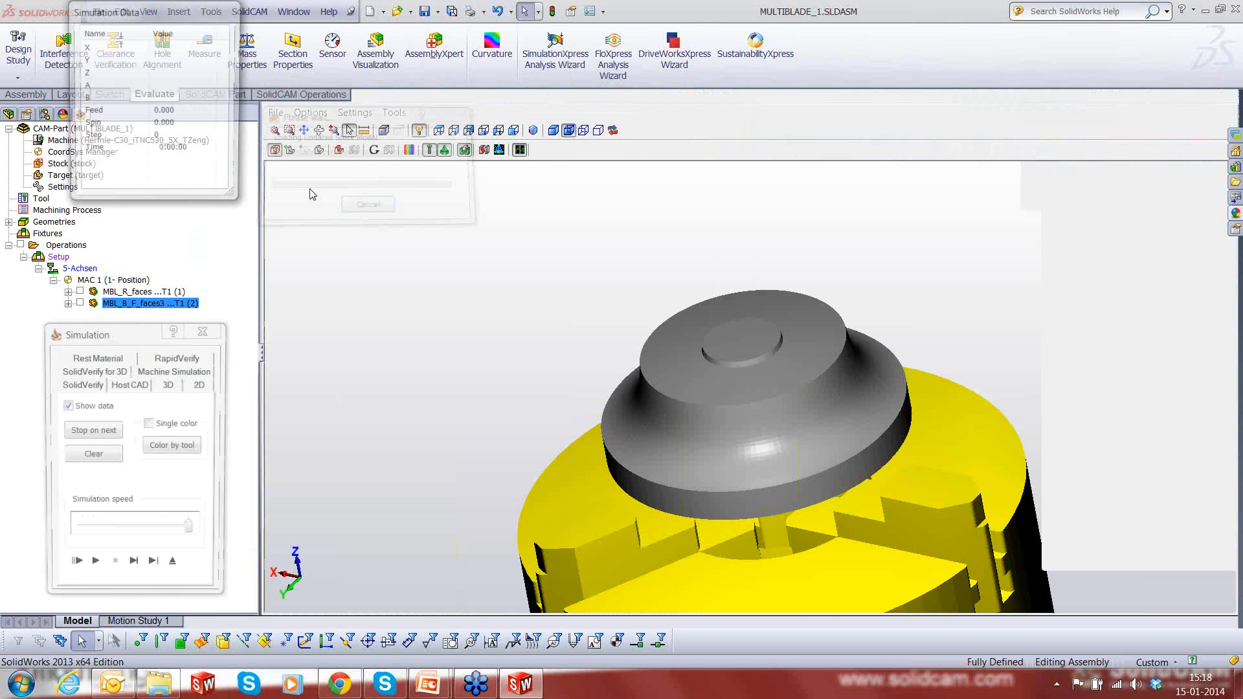
pyautogui.click(135, 384)
pyautogui.click(95, 568)
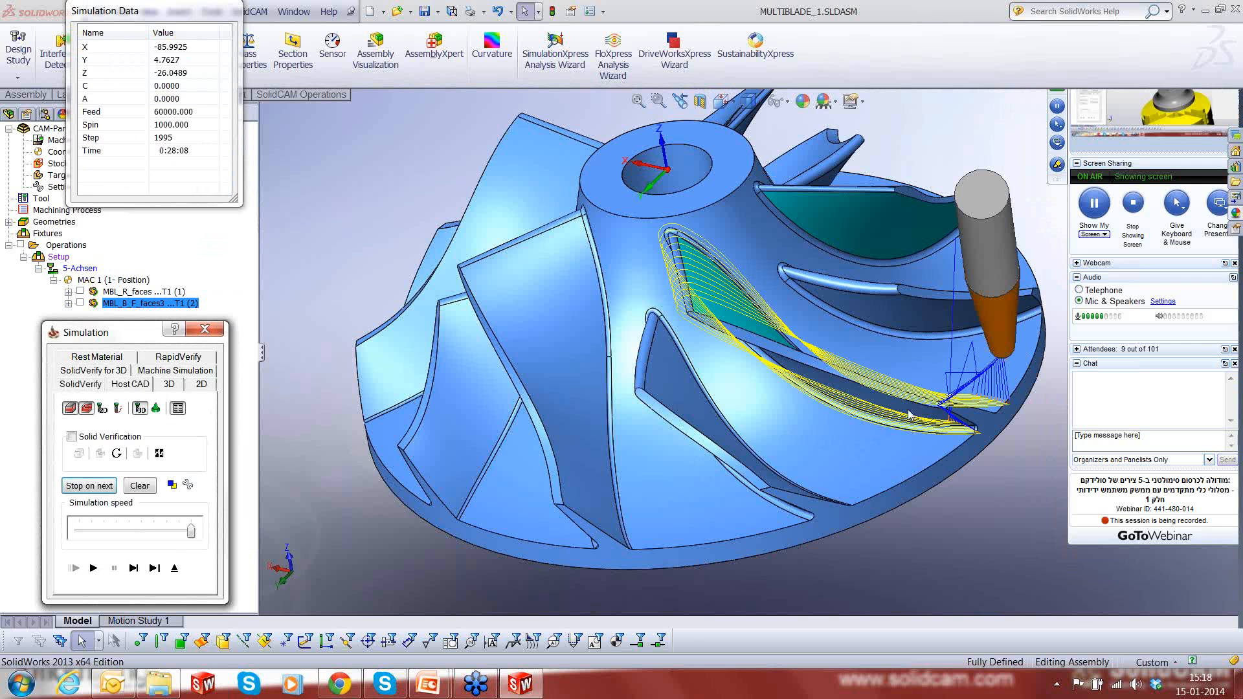
# - Examine the blade finishing tool path along the leading and trailing edges from several angles, and exit the simulation
pyautogui.moveTo(908, 411); pyautogui.dragTo(927, 355, button='middle')
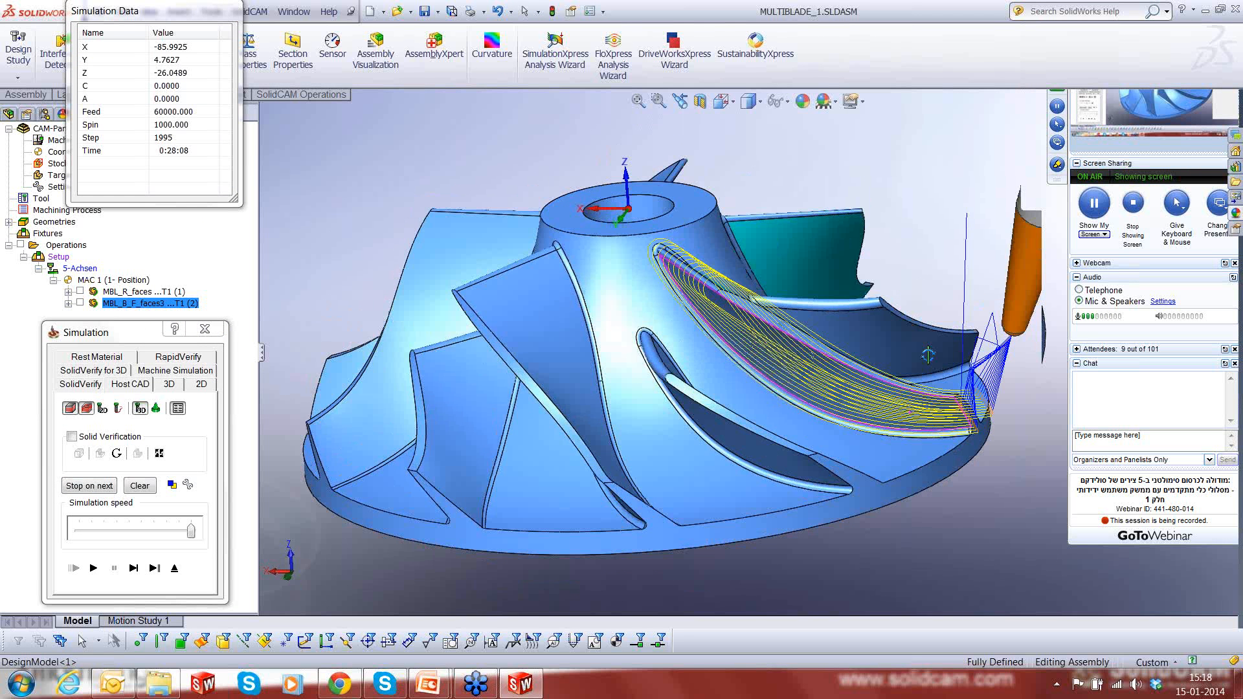
pyautogui.scroll(-3, 768, 341)
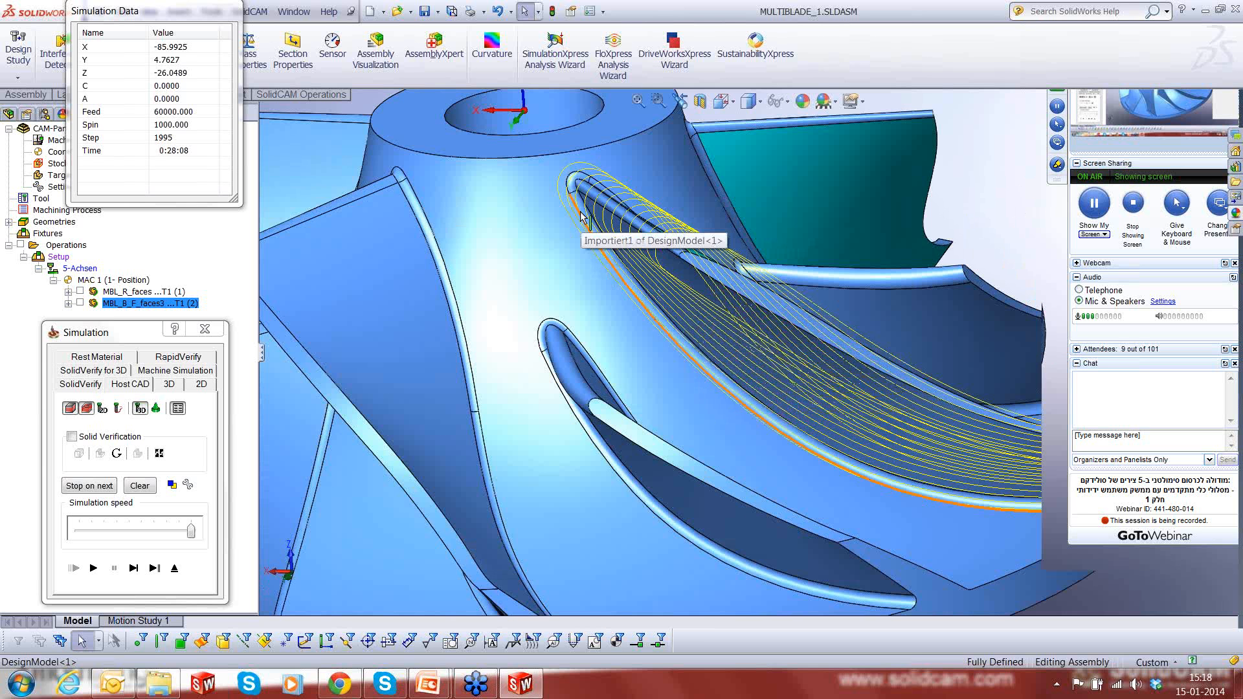
pyautogui.click(582, 217)
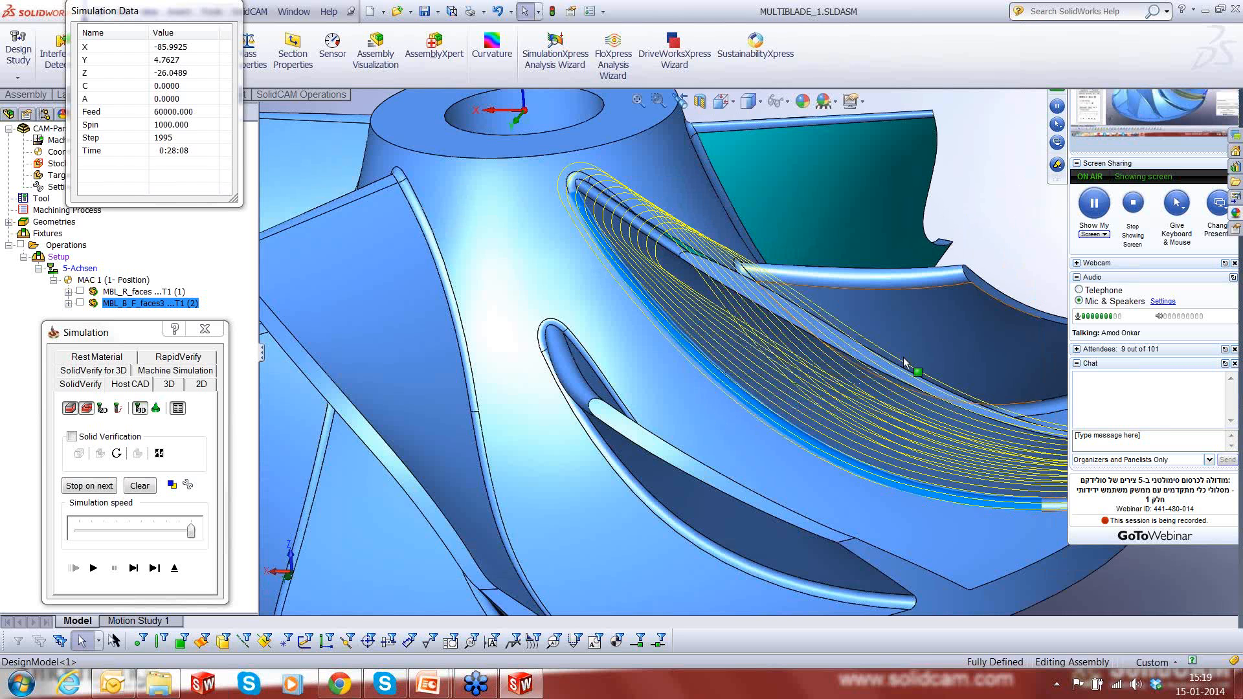
pyautogui.scroll(3, 903, 356)
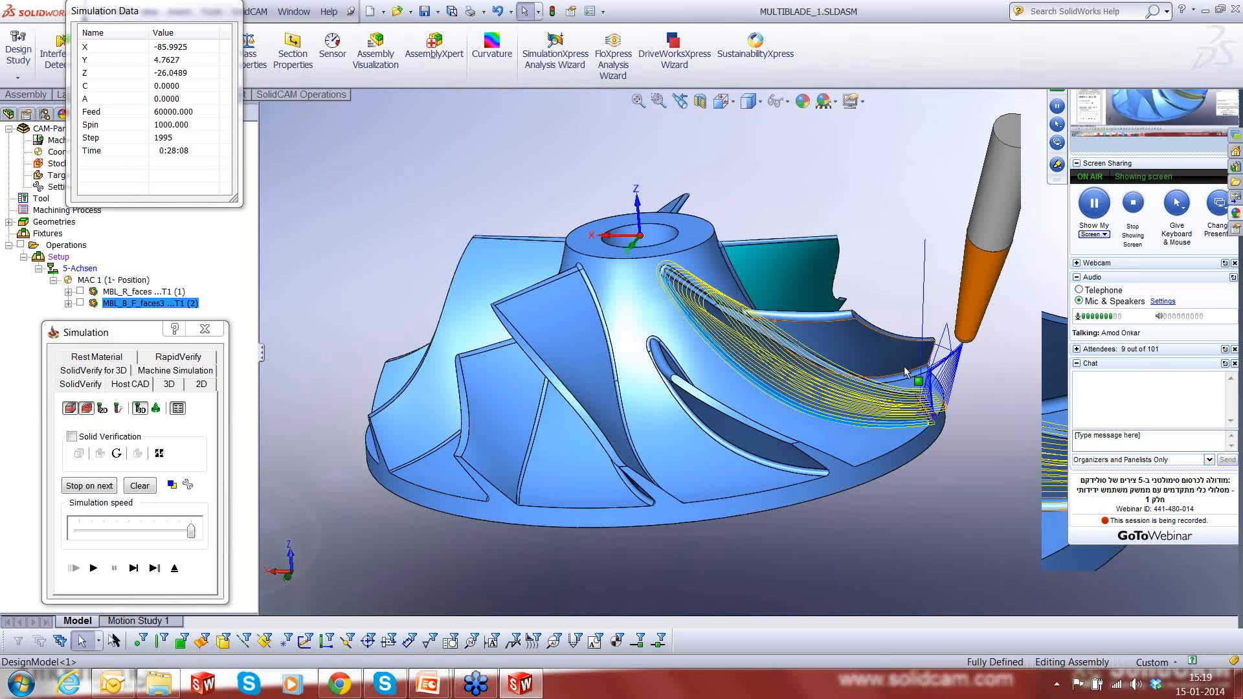
pyautogui.moveTo(903, 366); pyautogui.dragTo(906, 453, button='middle')
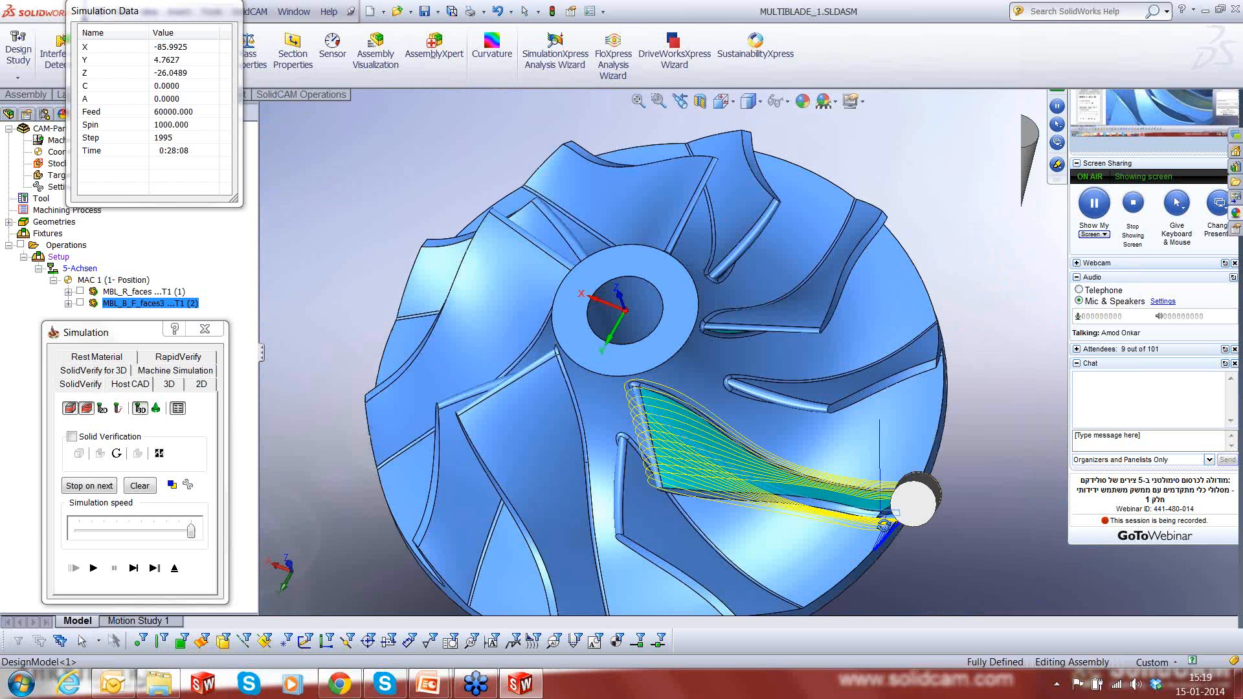
pyautogui.moveTo(883, 523); pyautogui.dragTo(906, 395, button='middle')
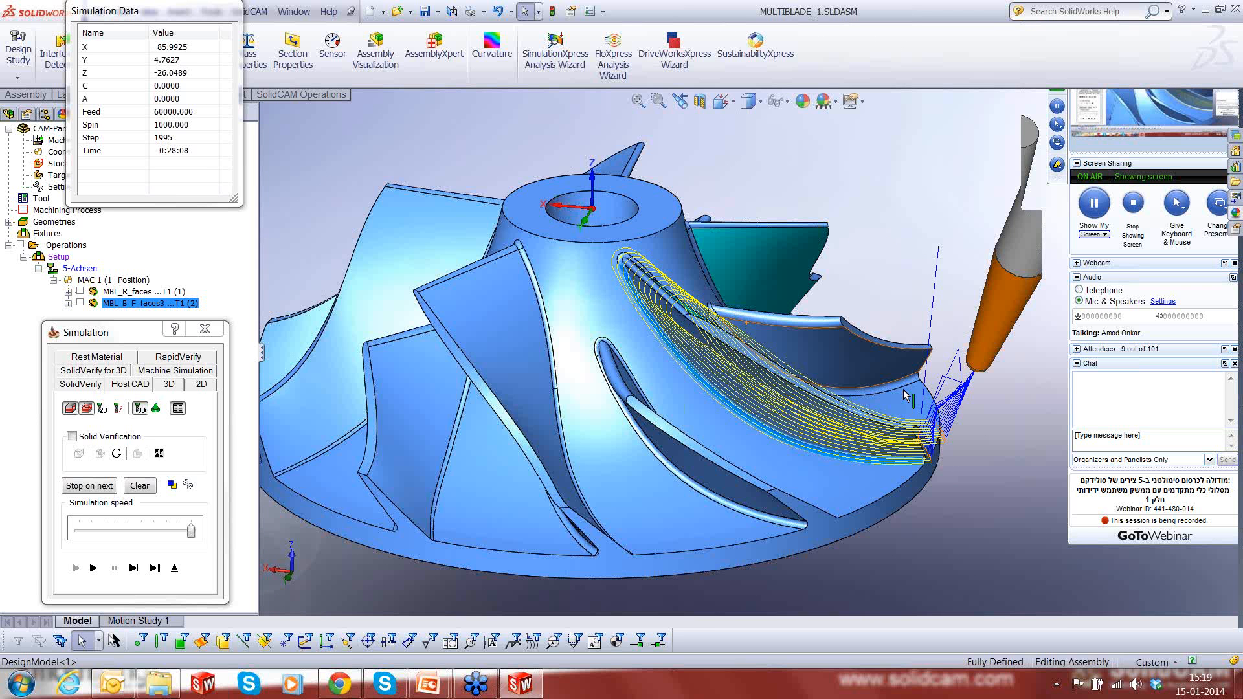
pyautogui.scroll(-2, 904, 395)
pyautogui.moveTo(776, 420); pyautogui.dragTo(787, 354, button='middle')
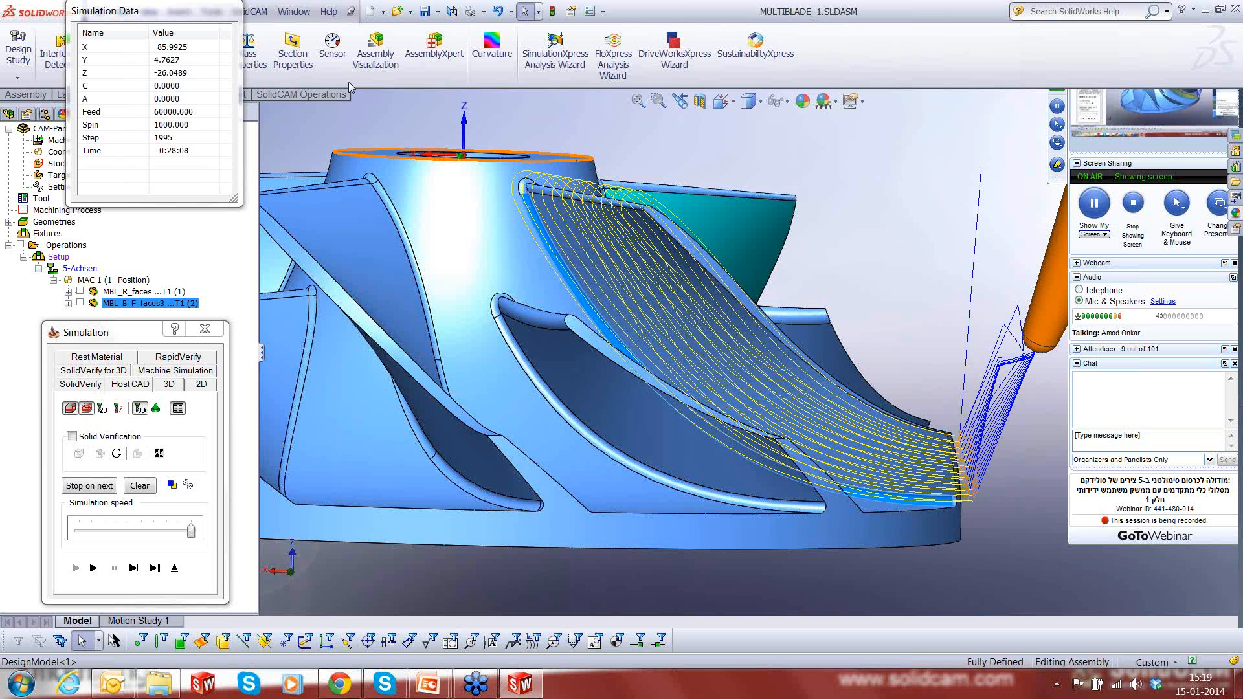
pyautogui.click(173, 570)
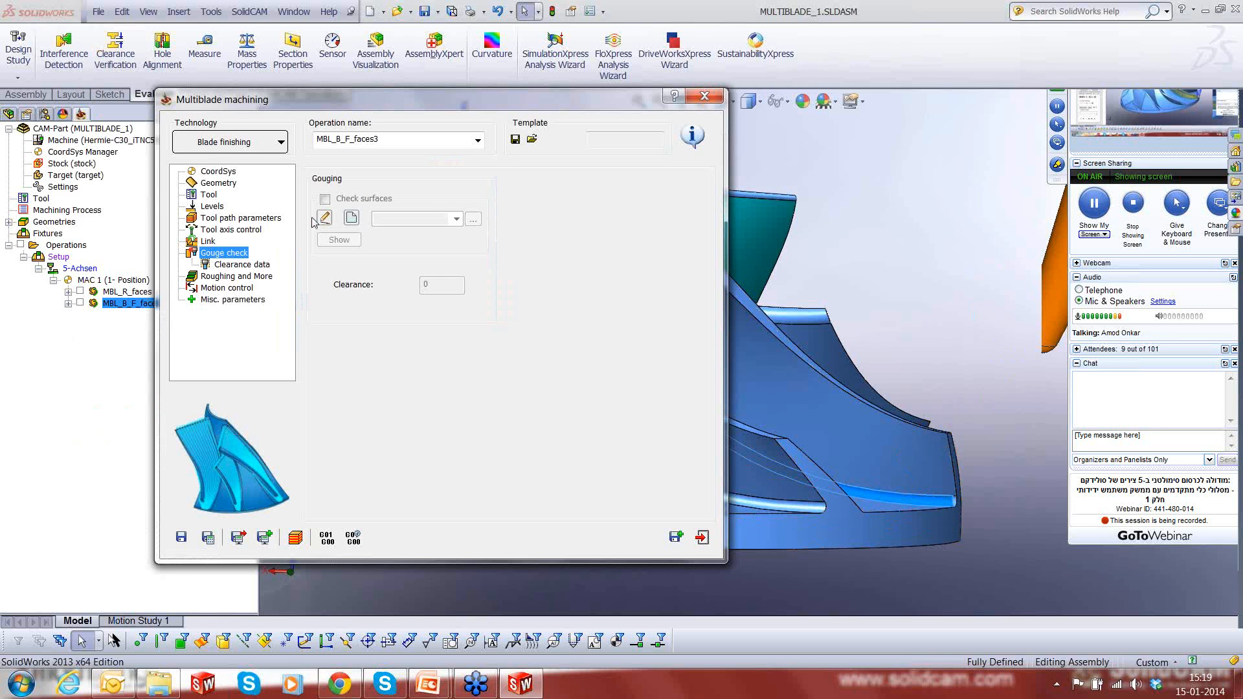
# - Switch the technology to Hub finishing and assign faces as the blades, splitters and fillets geometry
pyautogui.click(281, 143)
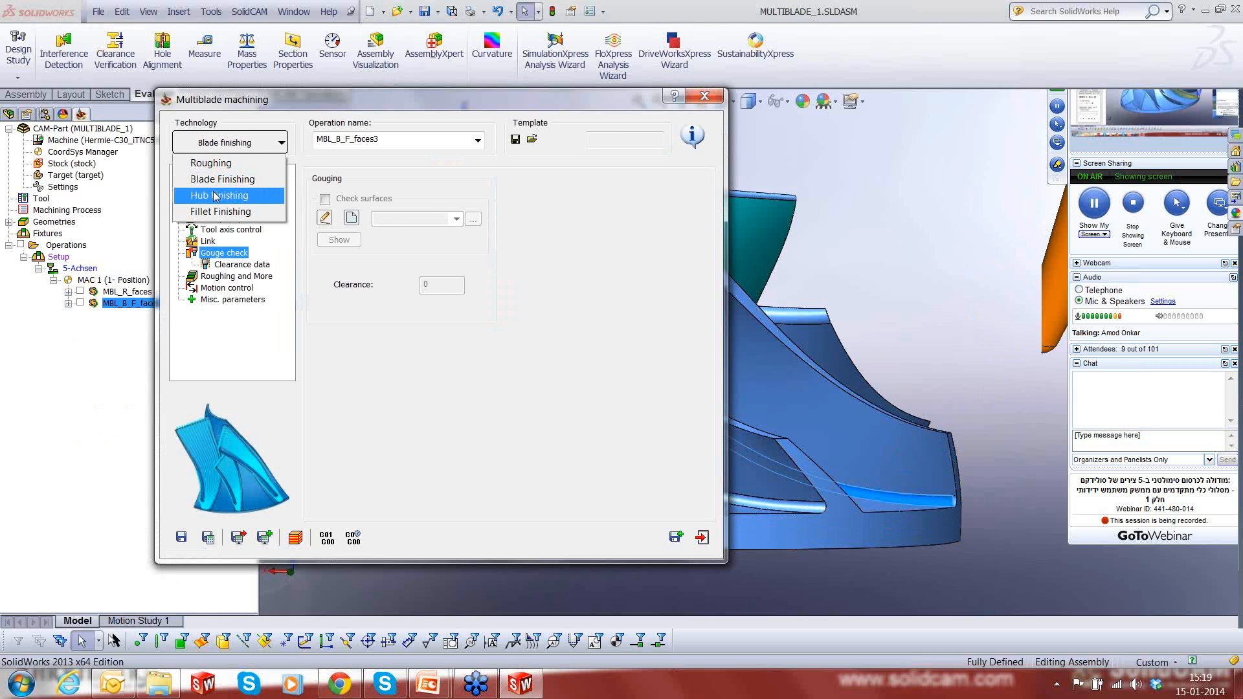
pyautogui.click(215, 196)
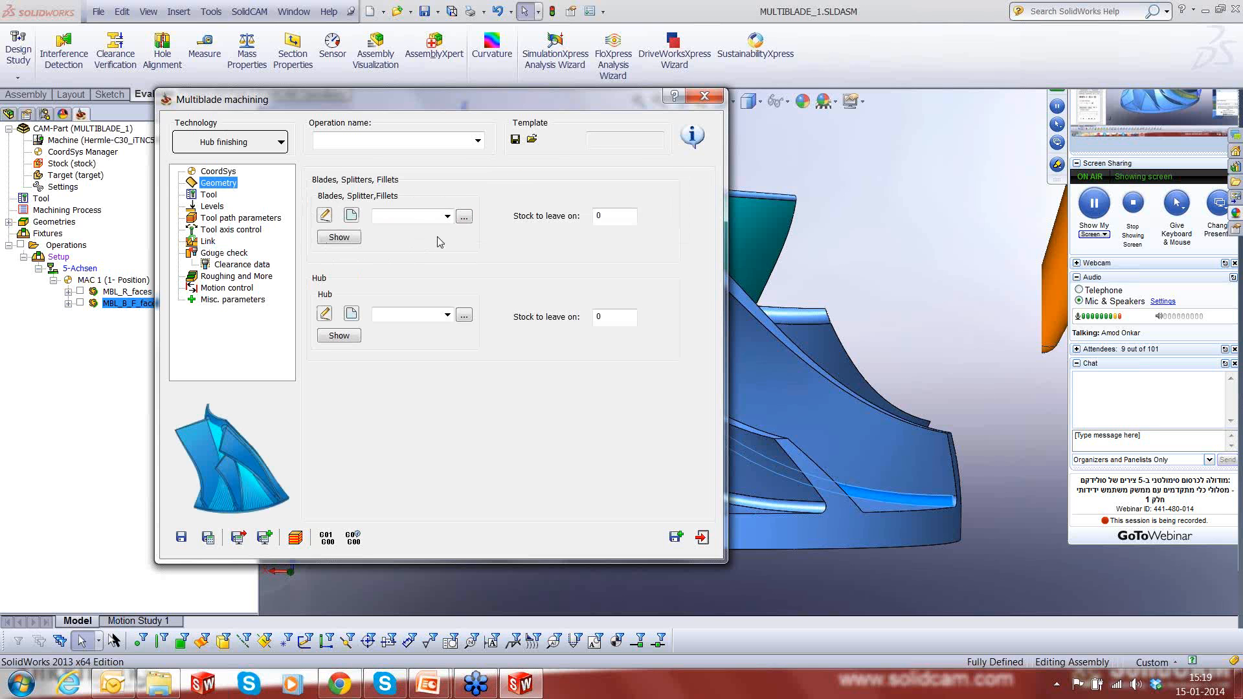
pyautogui.click(463, 216)
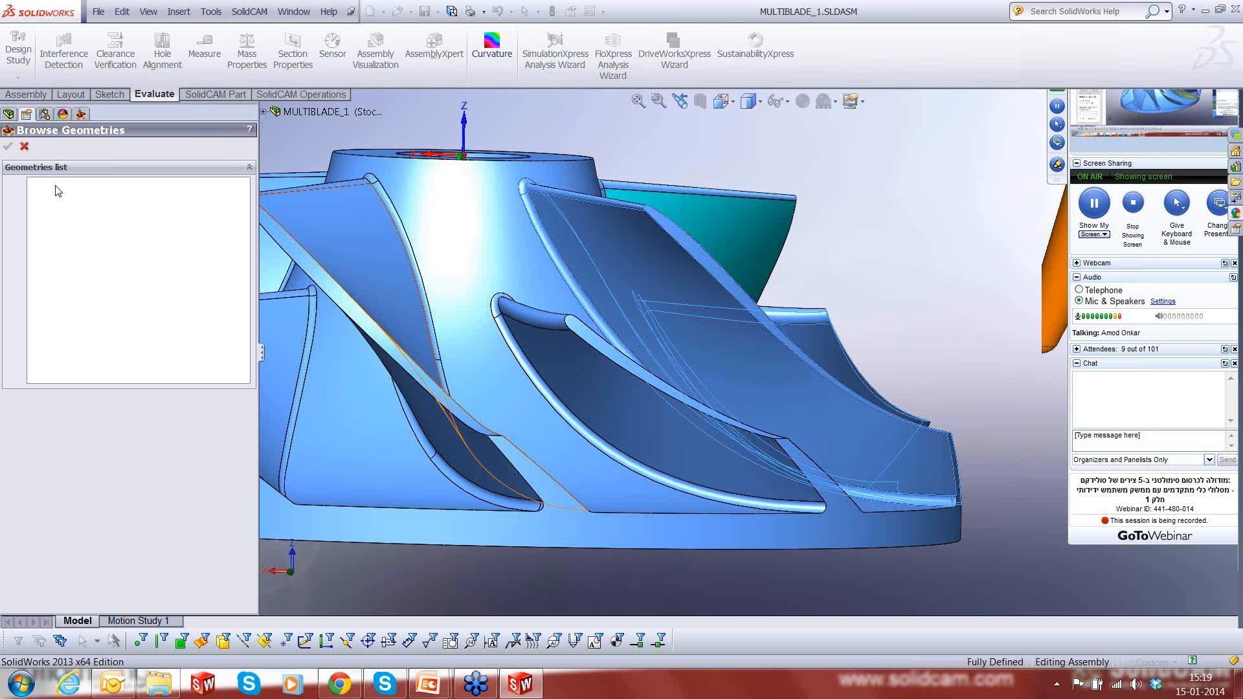
pyautogui.press('f')
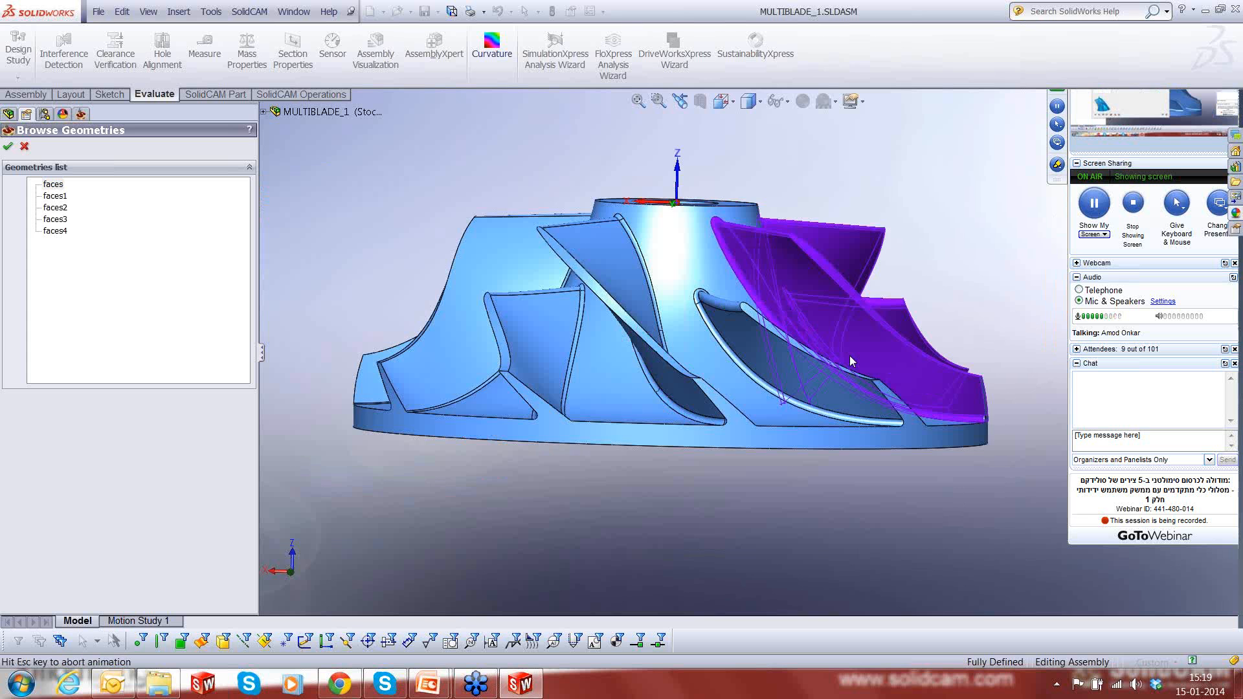
pyautogui.moveTo(849, 355); pyautogui.dragTo(945, 440, button='middle')
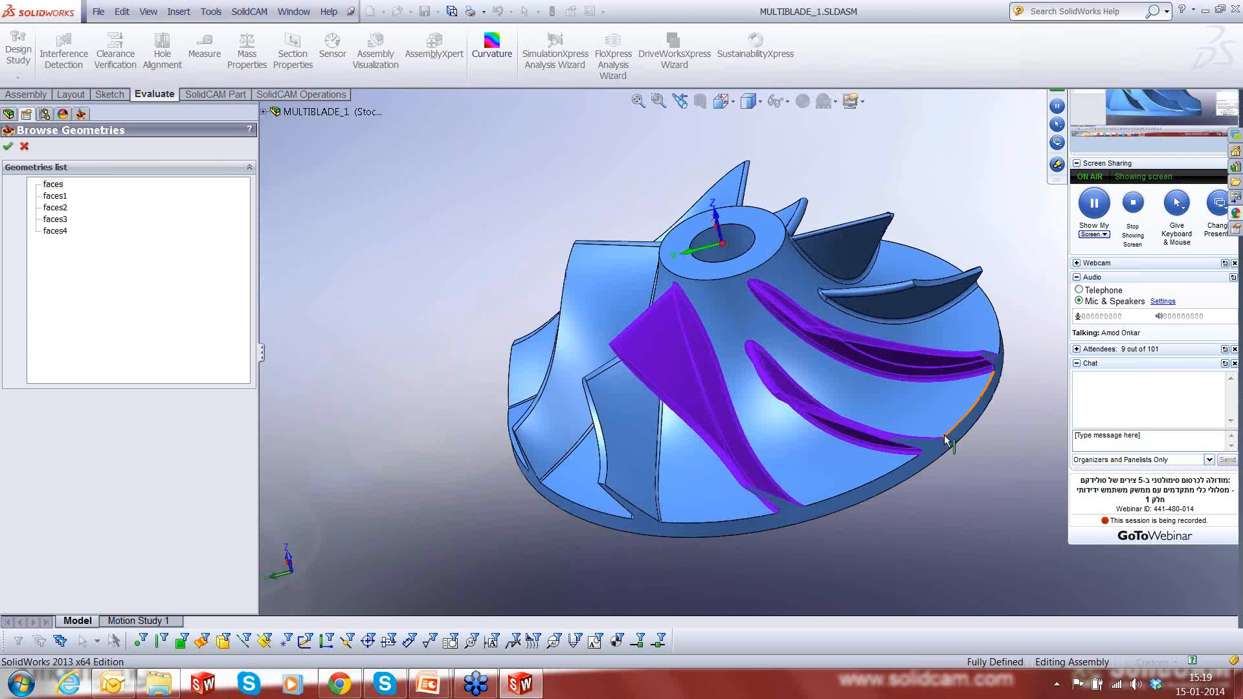
pyautogui.click(7, 147)
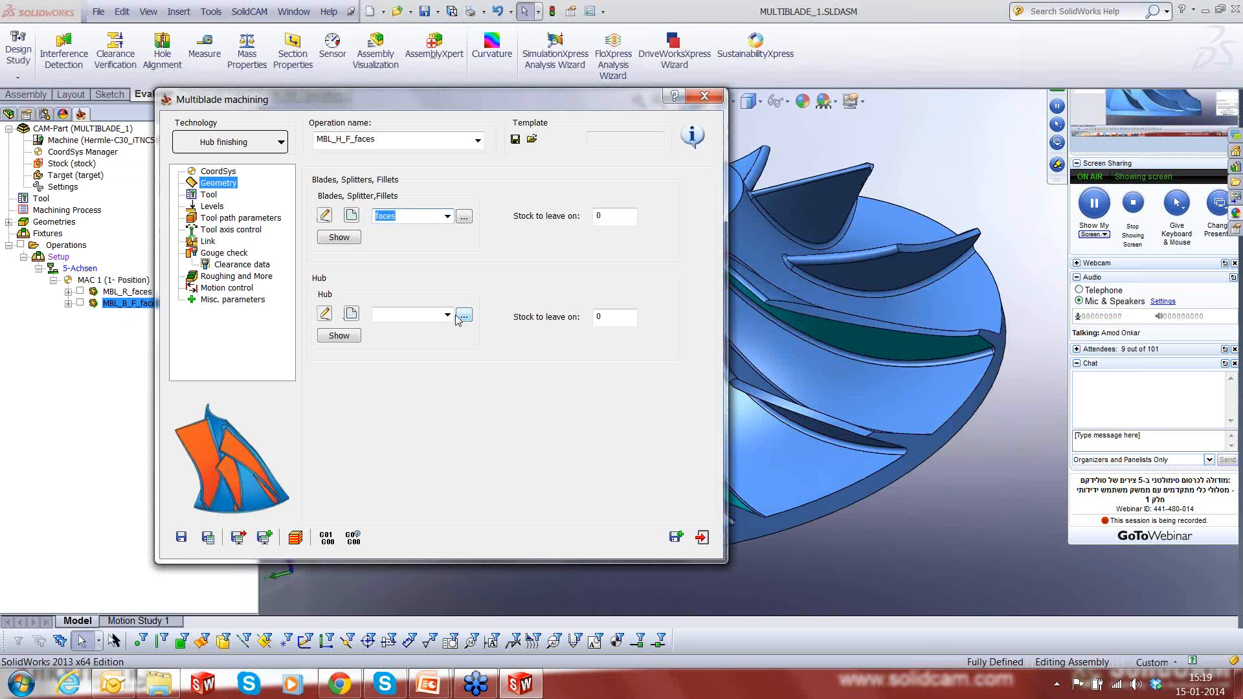
# - Assign faces1 as the hub geometry and set the stock to leave on the blades to 0.1
pyautogui.click(463, 317)
pyautogui.click(54, 196)
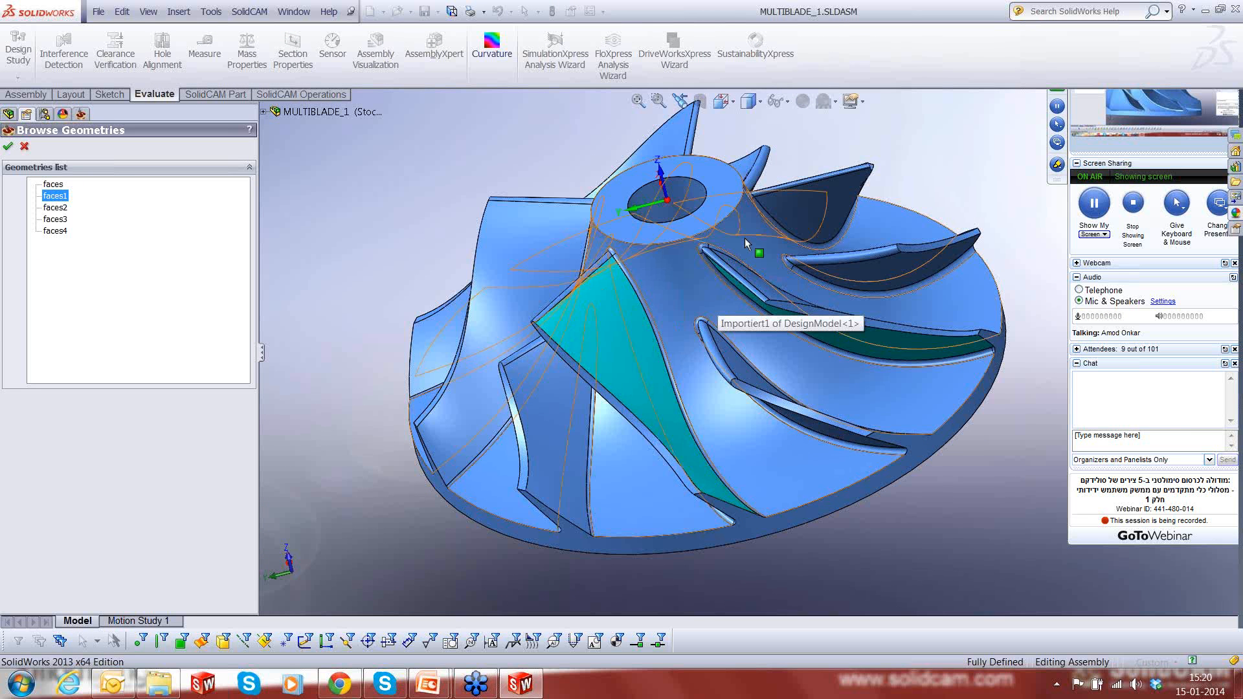
pyautogui.doubleClick(52, 198)
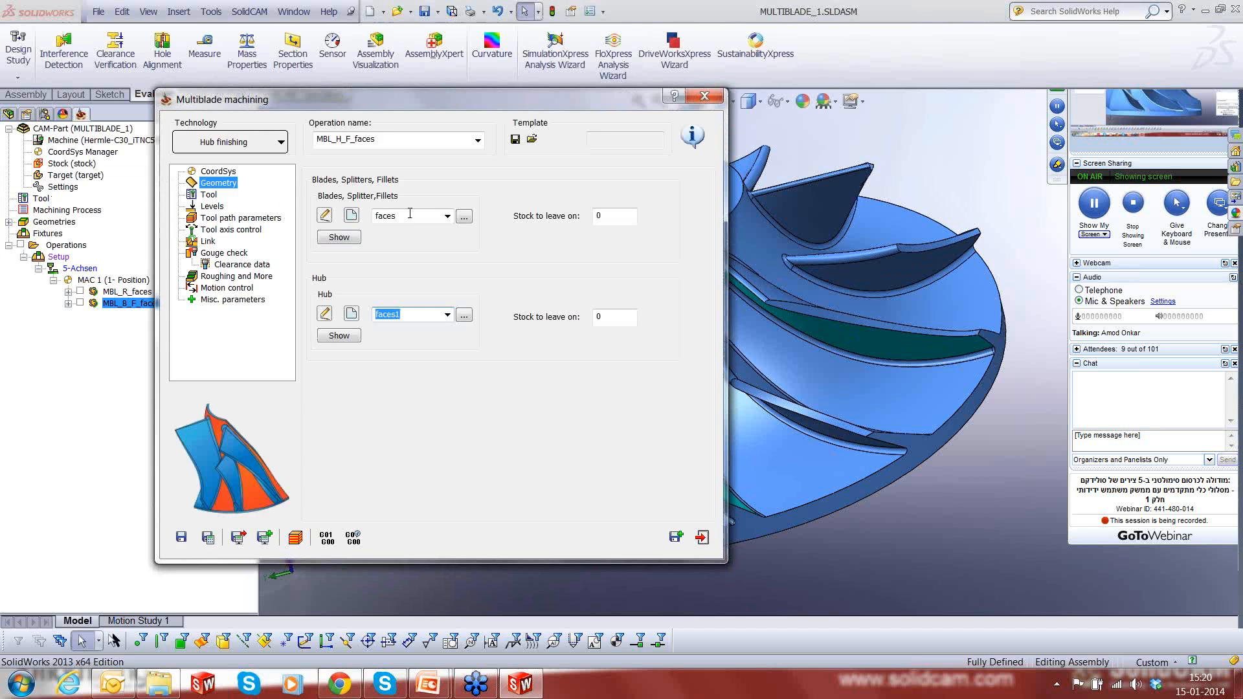
pyautogui.click(610, 215)
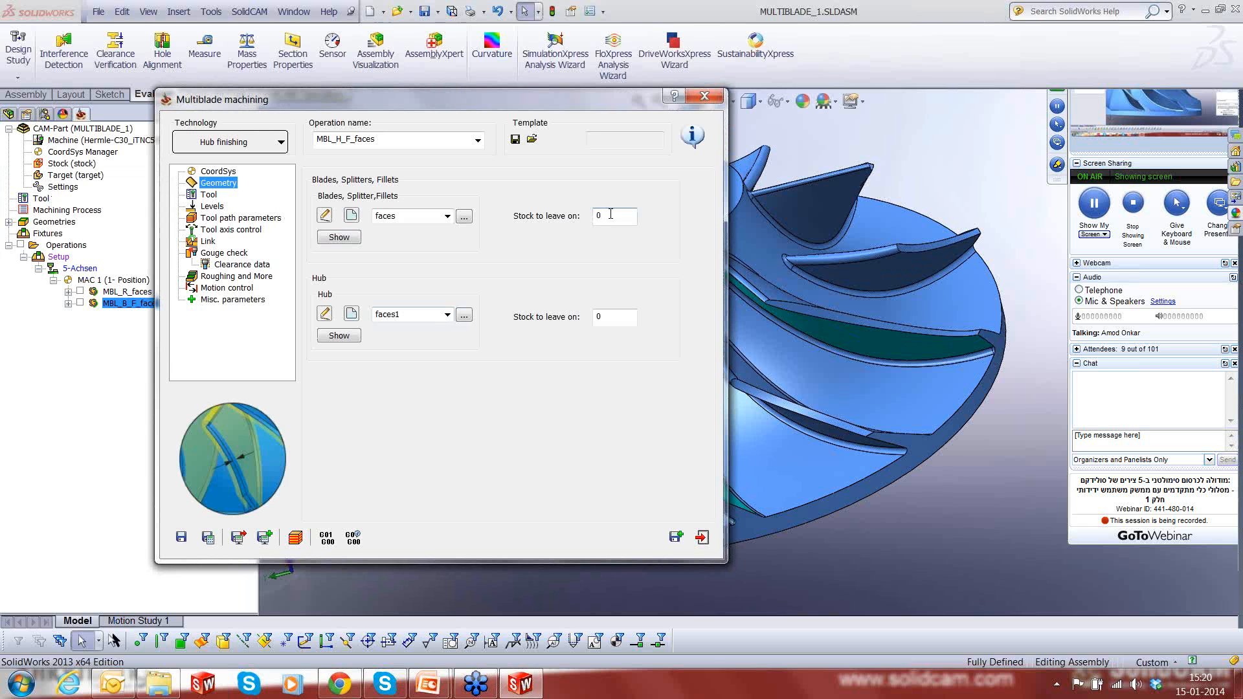
pyautogui.write('.1')
# - Select the 12 mm taper mill with 2.5 mm corner radius for the hub finishing operation
pyautogui.click(209, 195)
pyautogui.click(381, 361)
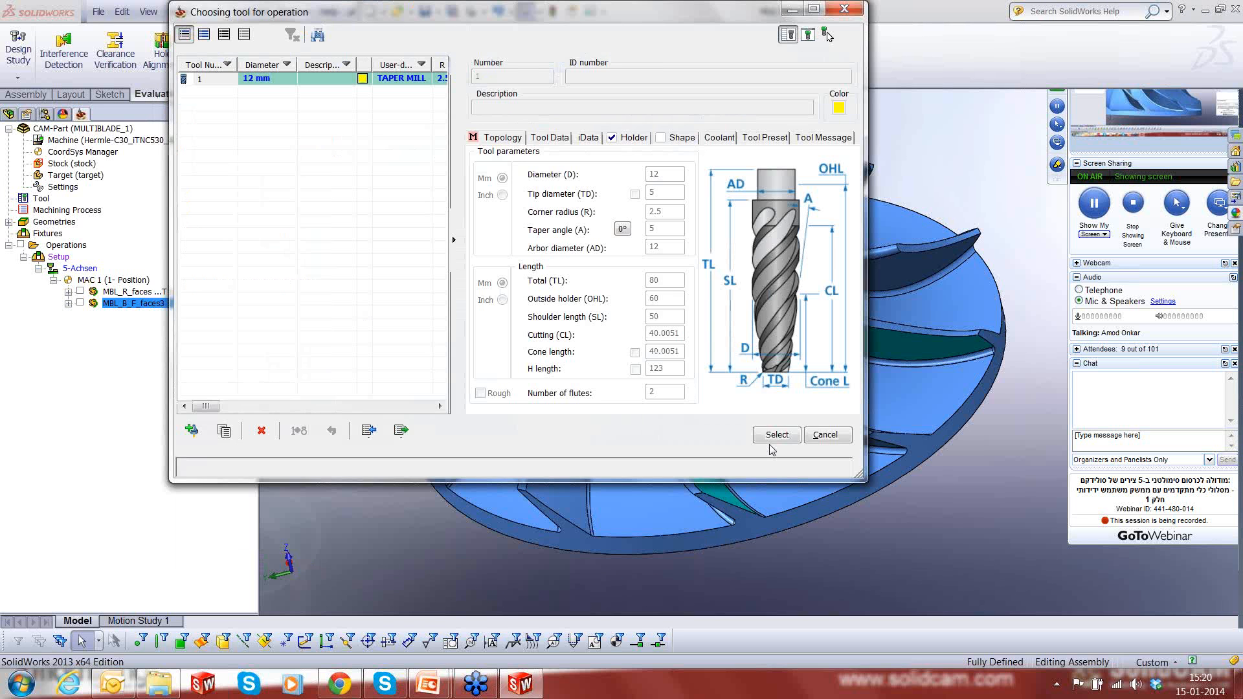
pyautogui.click(776, 437)
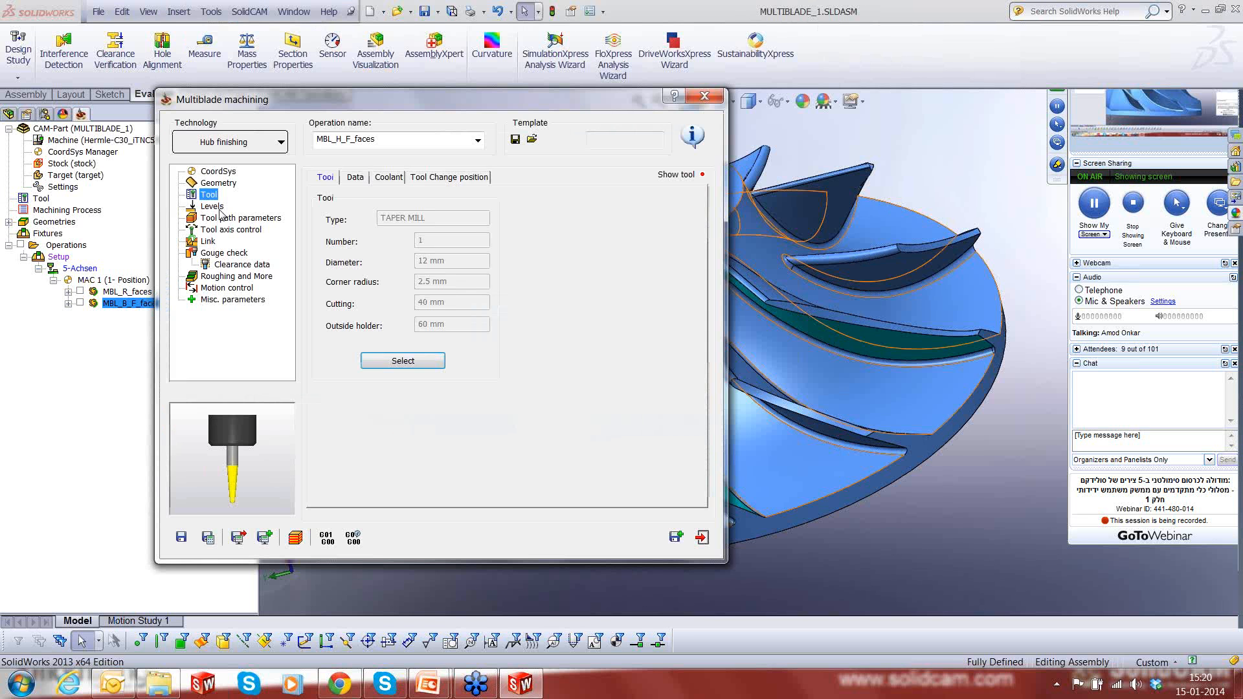
# - Set the hub finishing maximum number of slices to 25 and open the surface quality settings
pyautogui.click(211, 206)
pyautogui.click(220, 220)
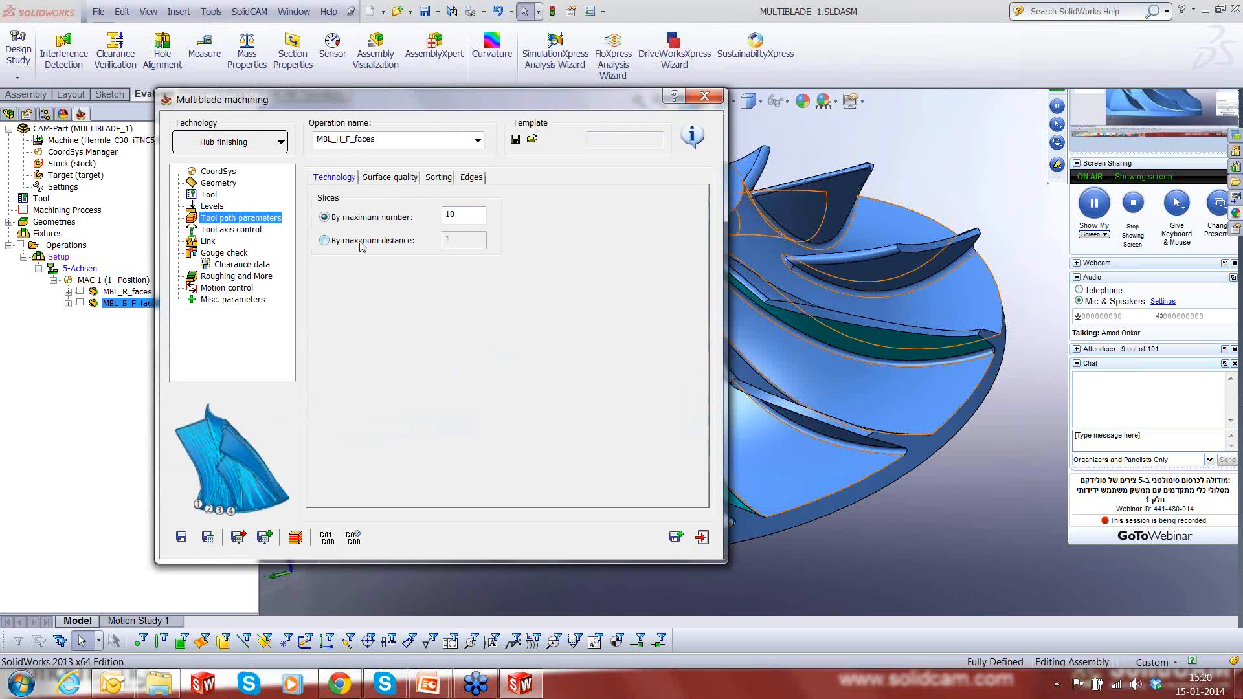
pyautogui.moveTo(456, 215); pyautogui.dragTo(431, 218)
pyautogui.write('25')
pyautogui.click(413, 177)
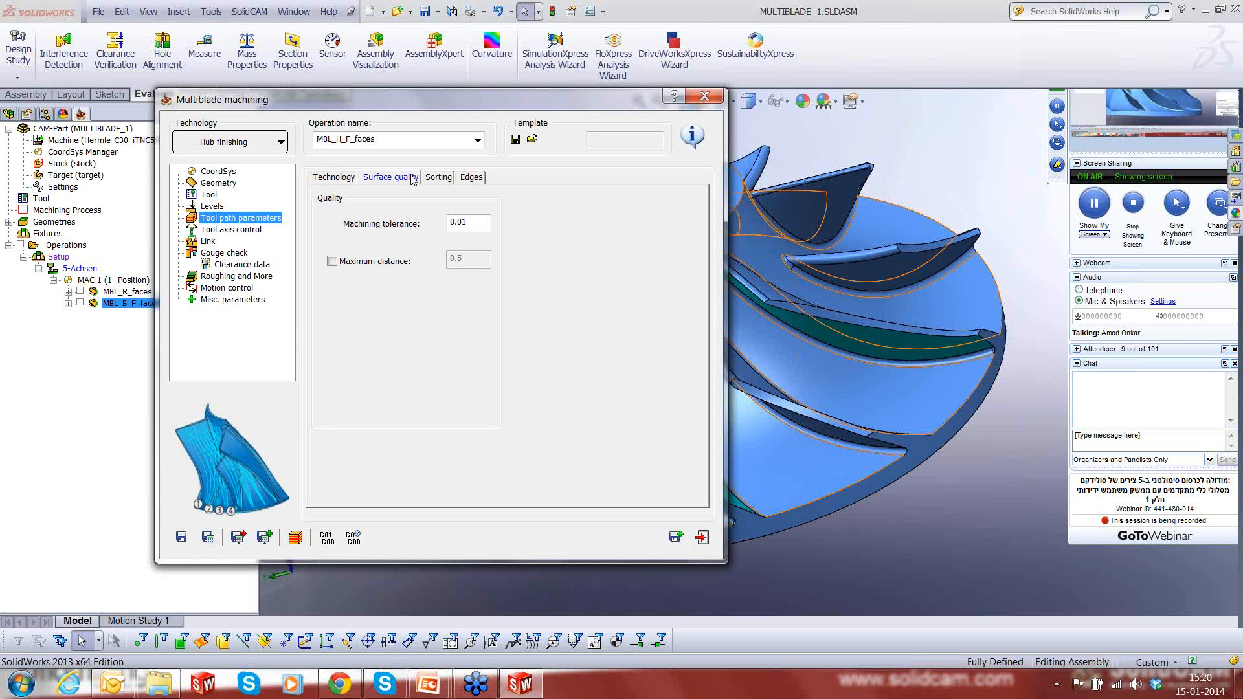
# - Set the hub finishing sorting method to Zigzag, start from trailing edge
pyautogui.click(433, 177)
pyautogui.click(435, 221)
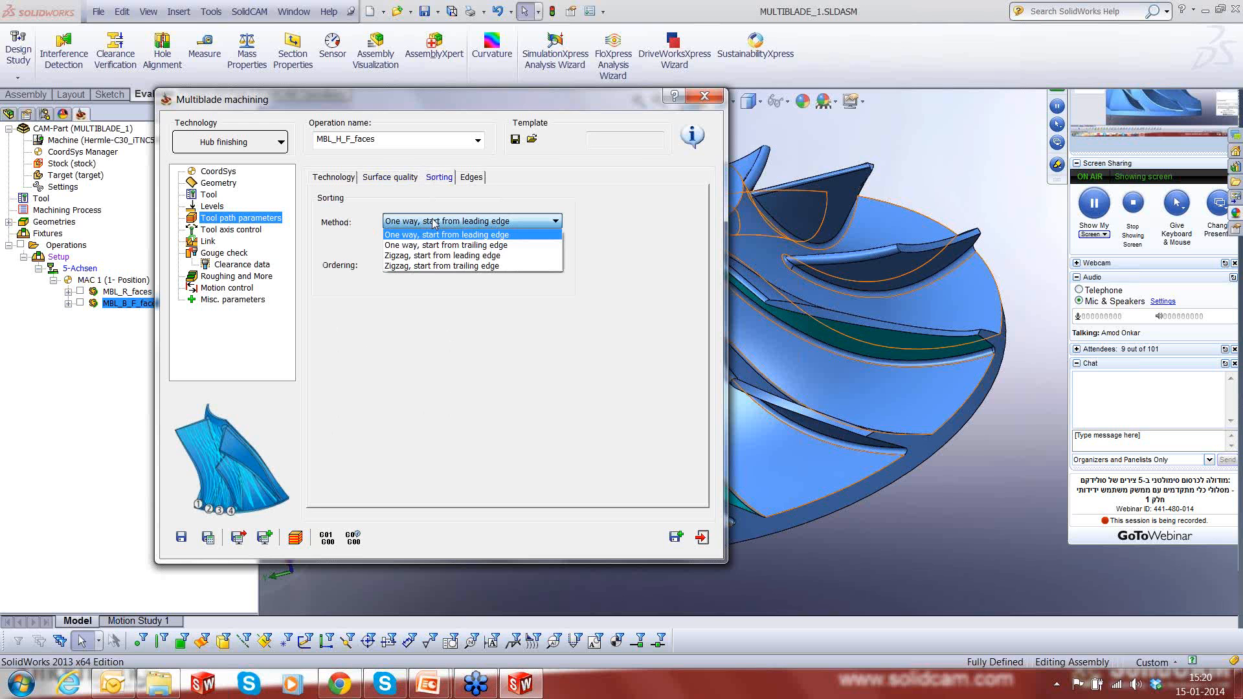
pyautogui.click(426, 265)
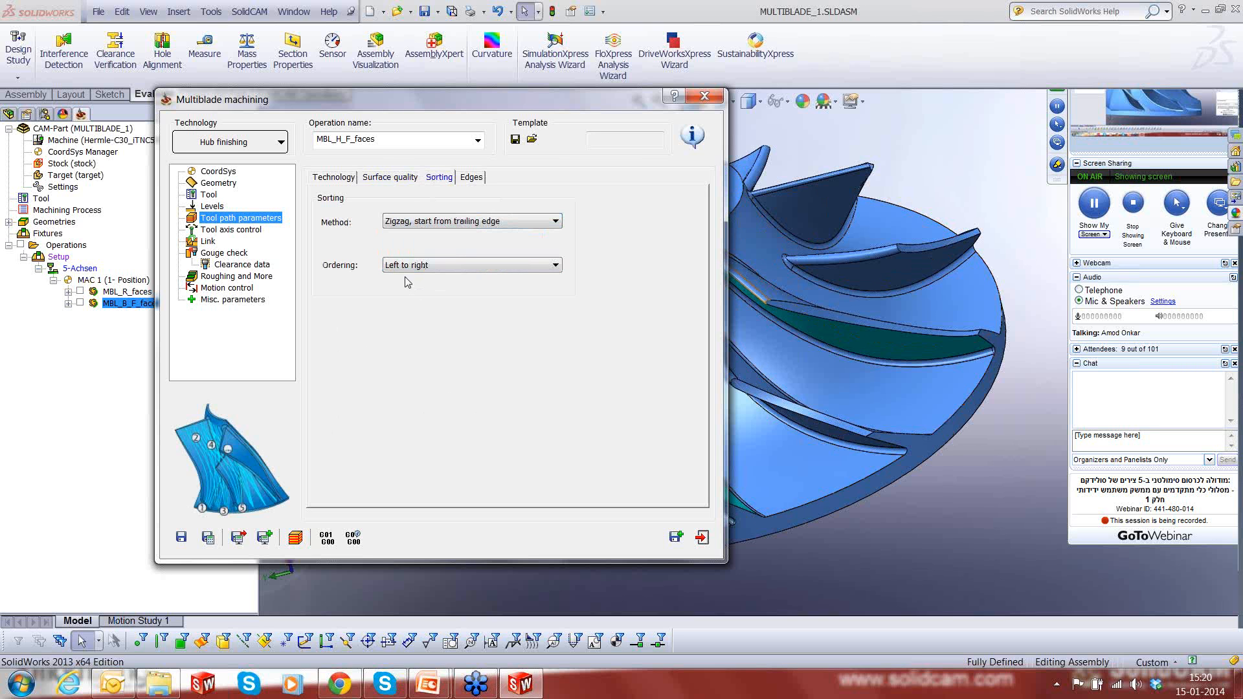
# - Check the tool axis control and link settings, then save and calculate the hub finishing operation and close it
pyautogui.click(229, 232)
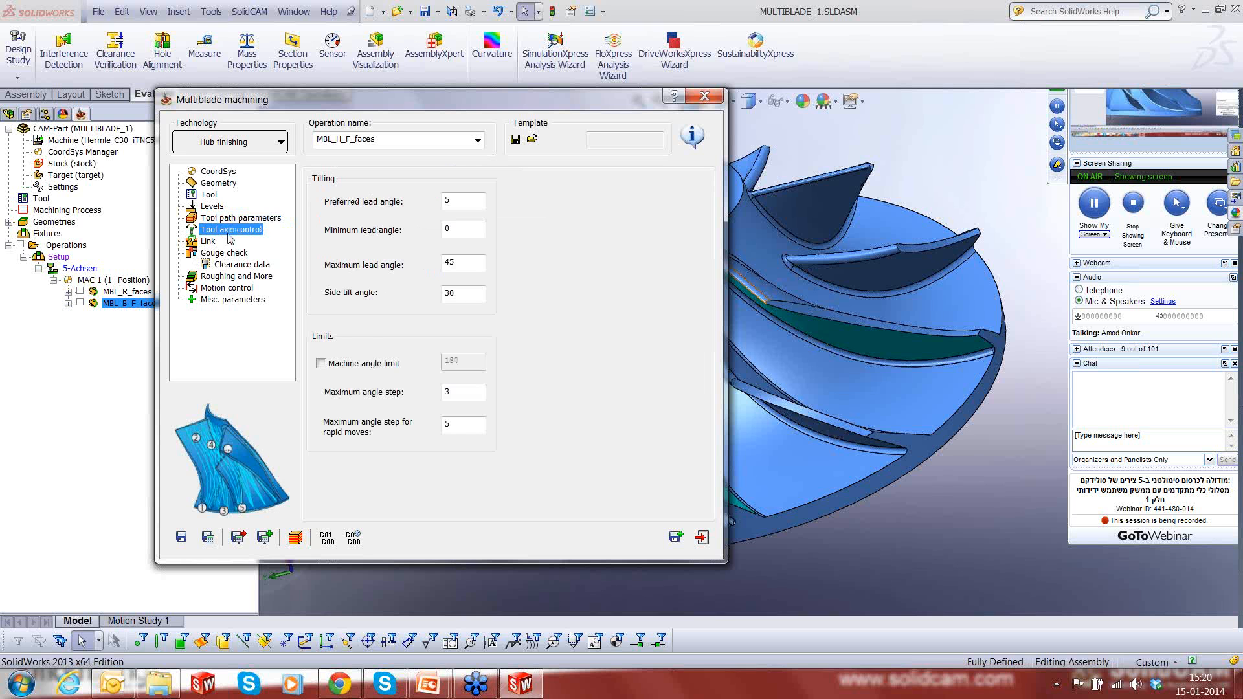
pyautogui.click(208, 242)
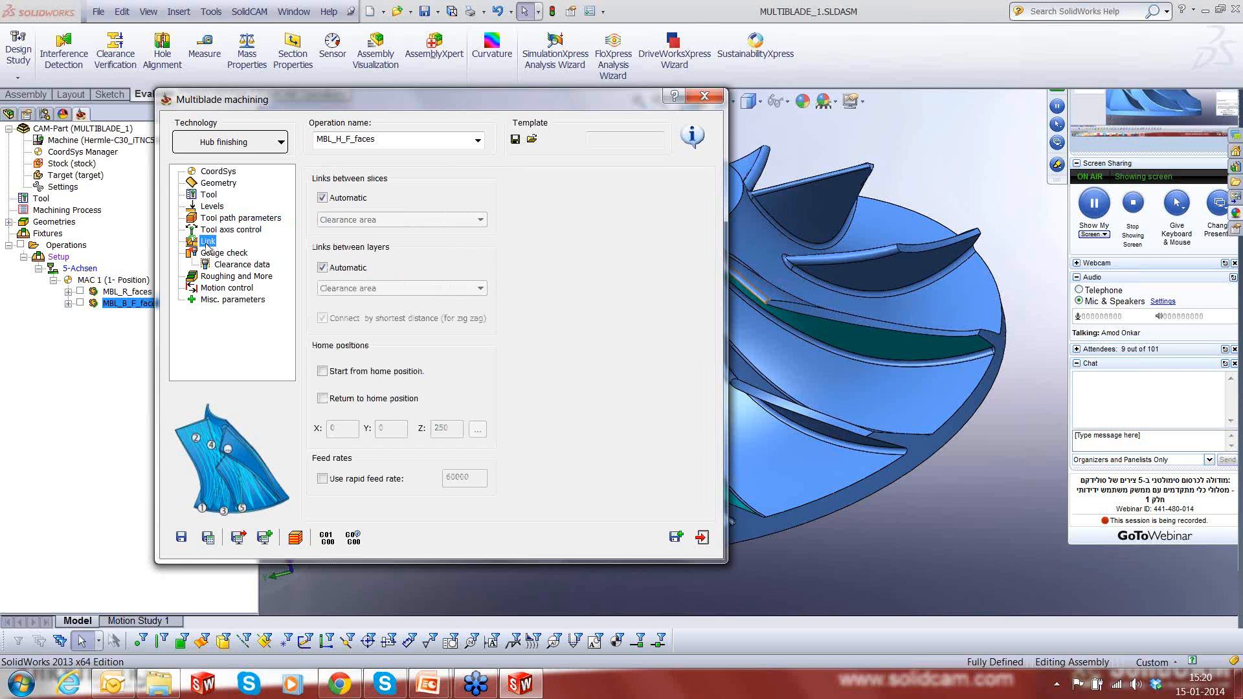
pyautogui.click(209, 539)
pyautogui.click(702, 538)
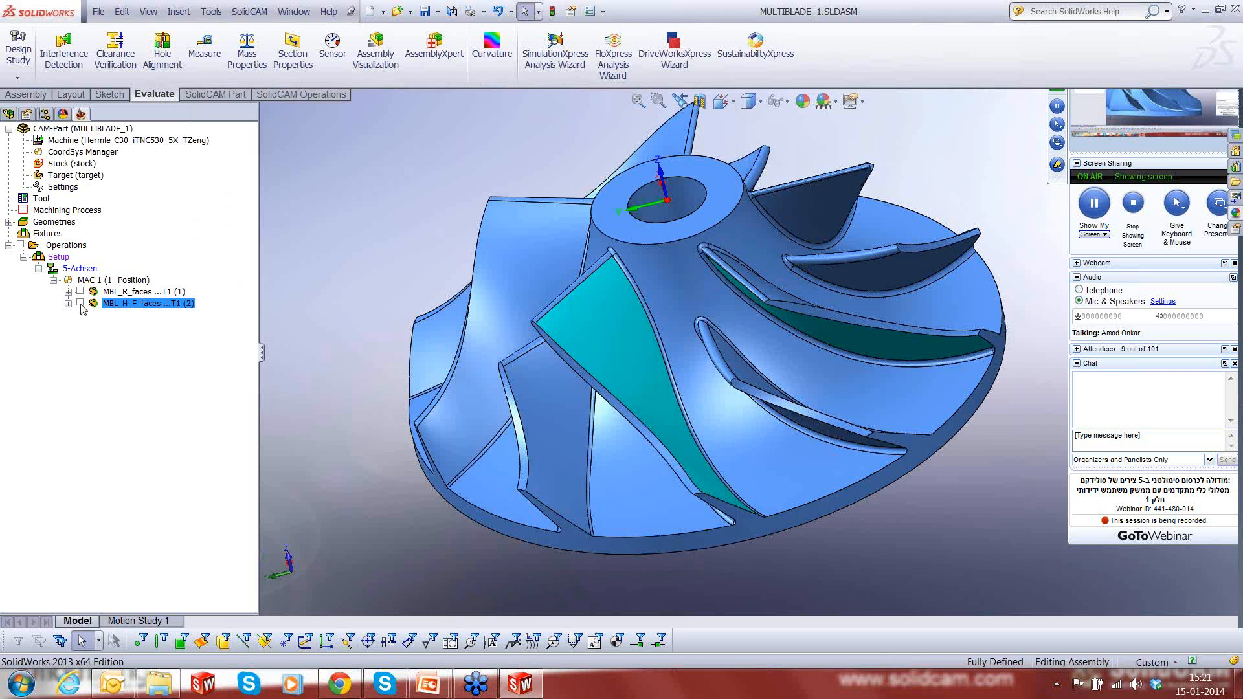
# - Display the calculated hub finishing tool path on the impeller, examine its passes around the splitter, and hide it
pyautogui.click(80, 303)
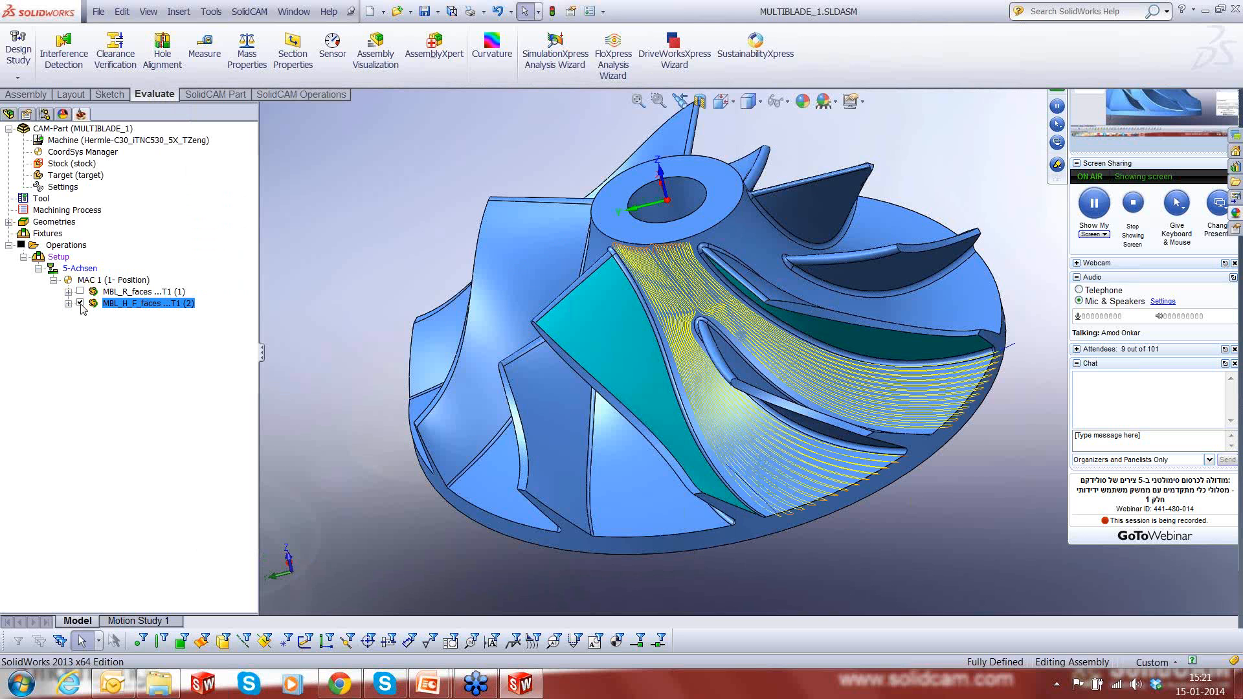
pyautogui.moveTo(896, 383); pyautogui.dragTo(937, 366, button='middle')
pyautogui.scroll(2, 937, 365)
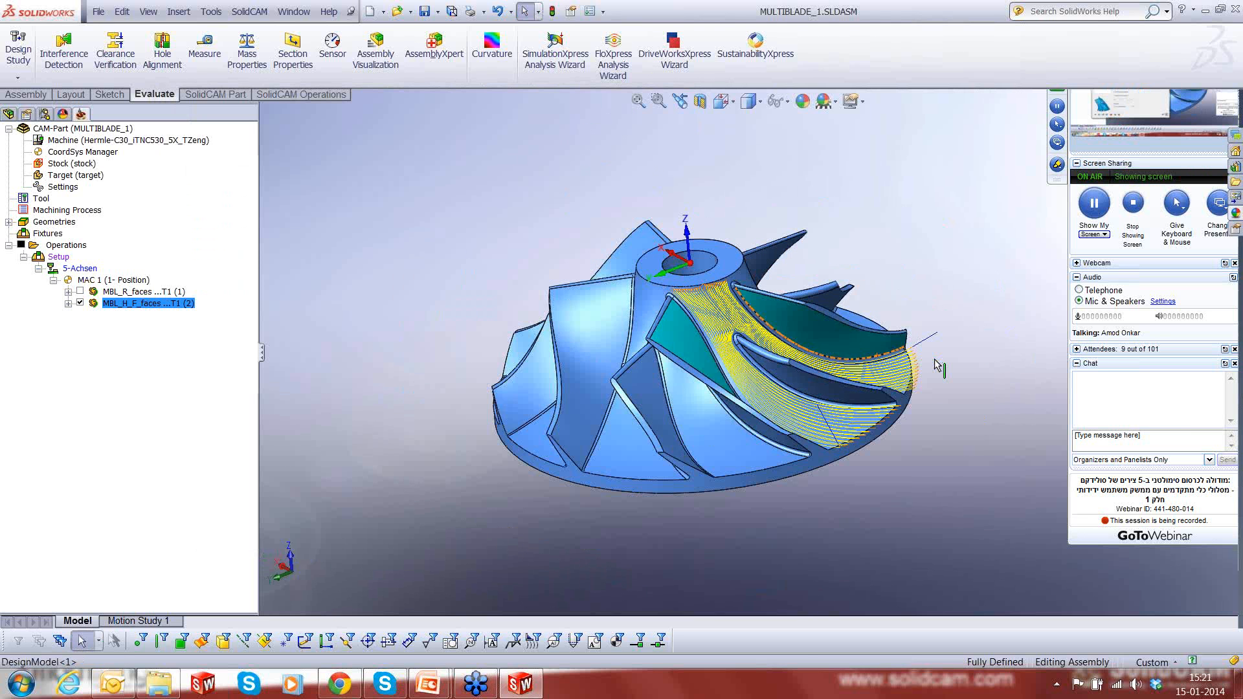
pyautogui.scroll(-2, 937, 366)
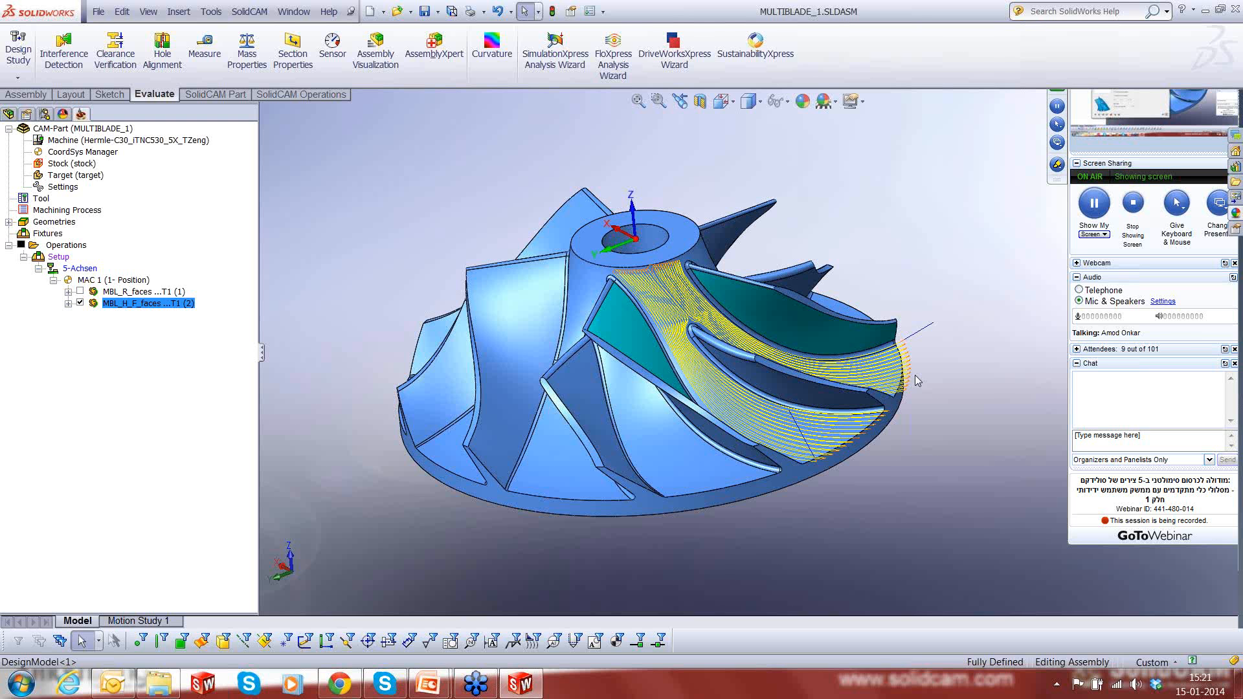
pyautogui.click(80, 303)
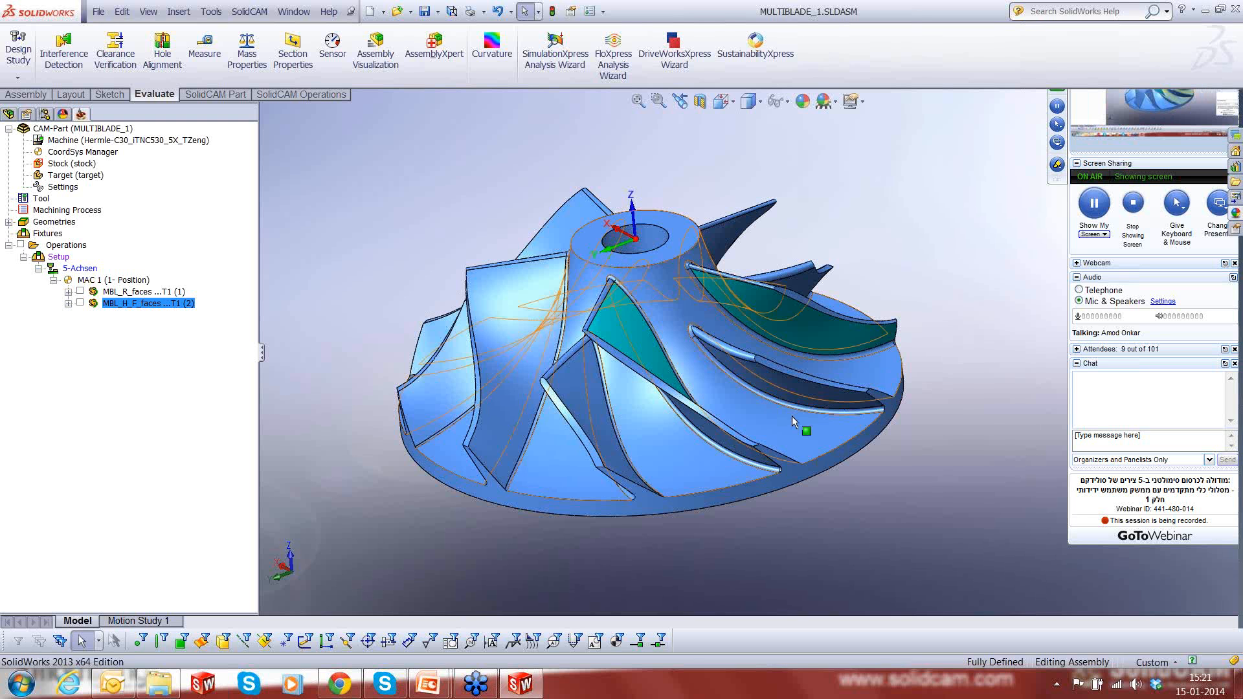
# - Examine the impeller's blades, splitters and the fillets where they meet the hub from several angles
pyautogui.scroll(-3, 791, 416)
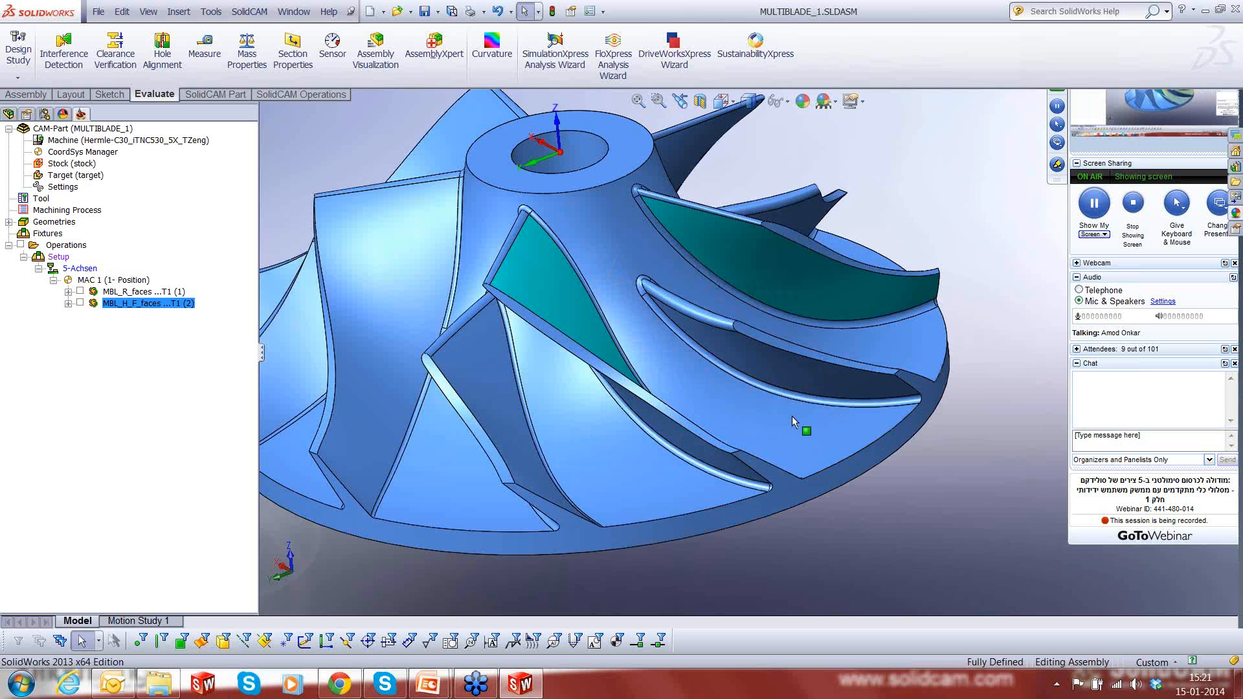
pyautogui.moveTo(791, 416); pyautogui.dragTo(750, 503, button='middle')
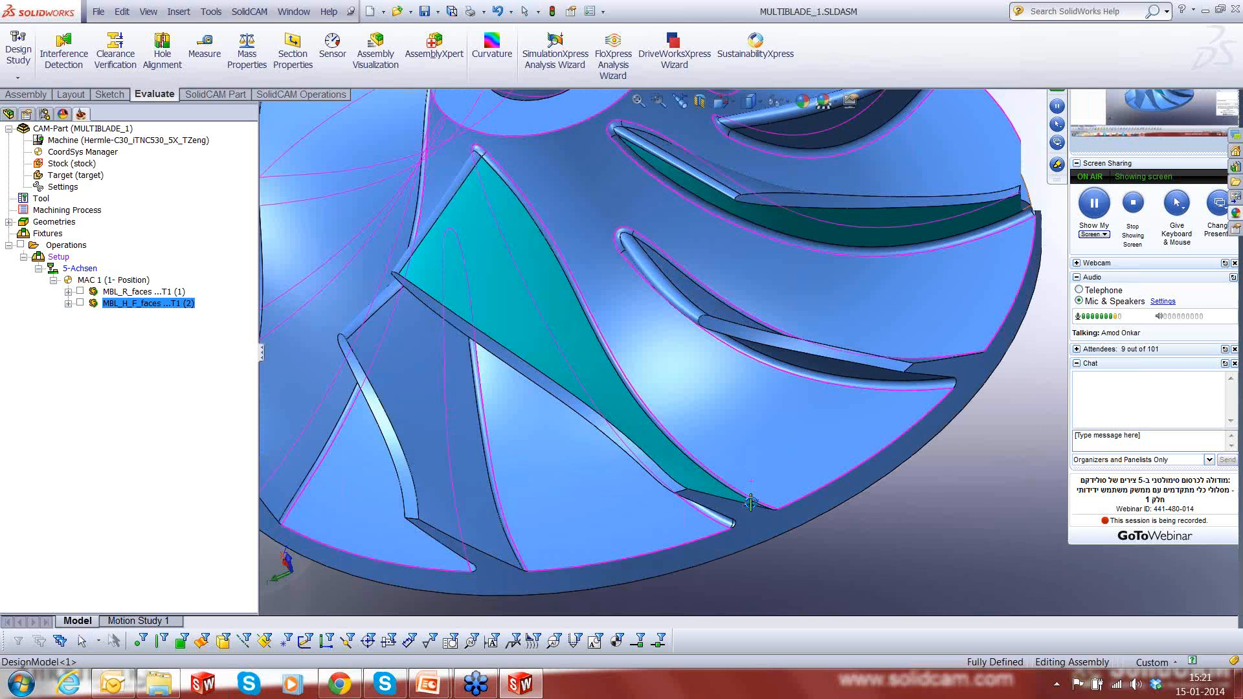
pyautogui.scroll(-3, 724, 428)
pyautogui.scroll(3, 788, 423)
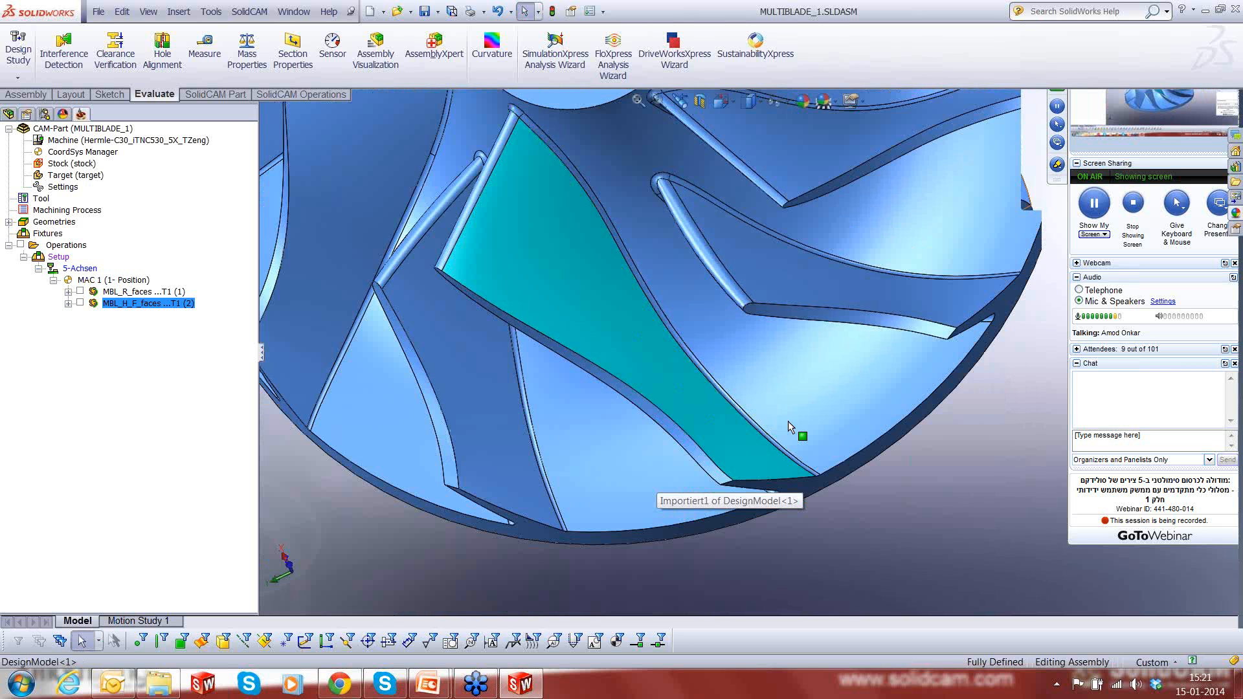
pyautogui.scroll(4, 788, 422)
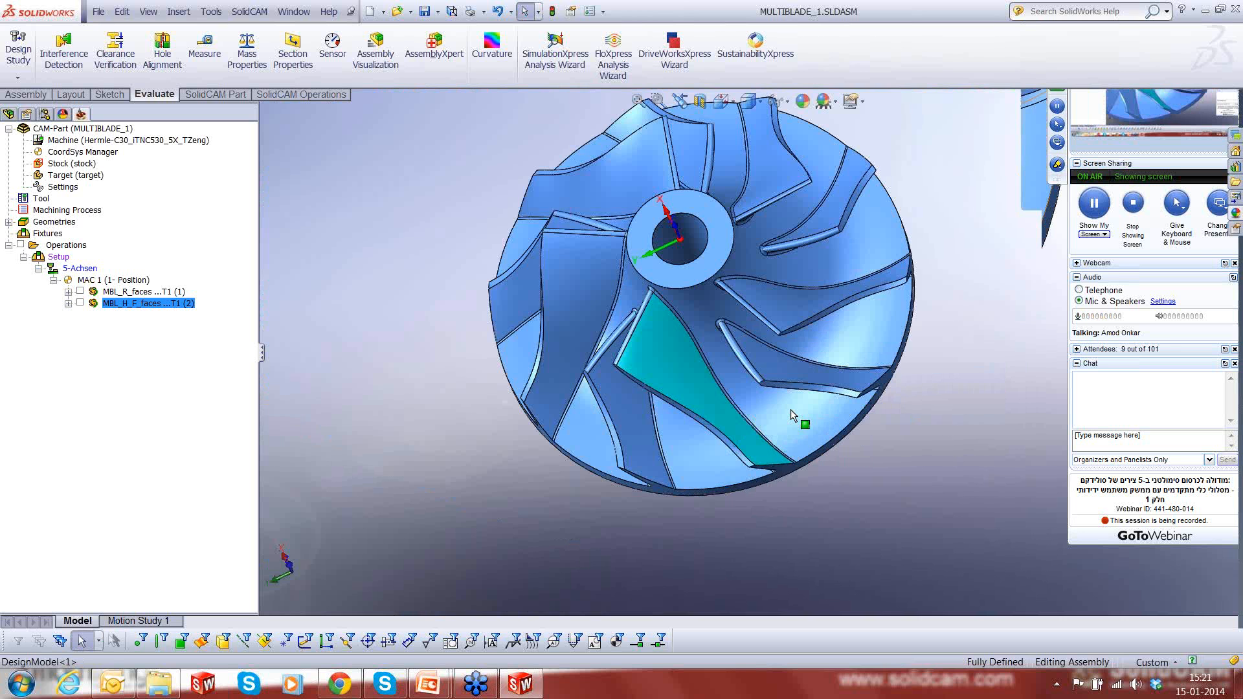
pyautogui.moveTo(790, 409); pyautogui.dragTo(726, 289, button='middle')
pyautogui.scroll(-2, 726, 282)
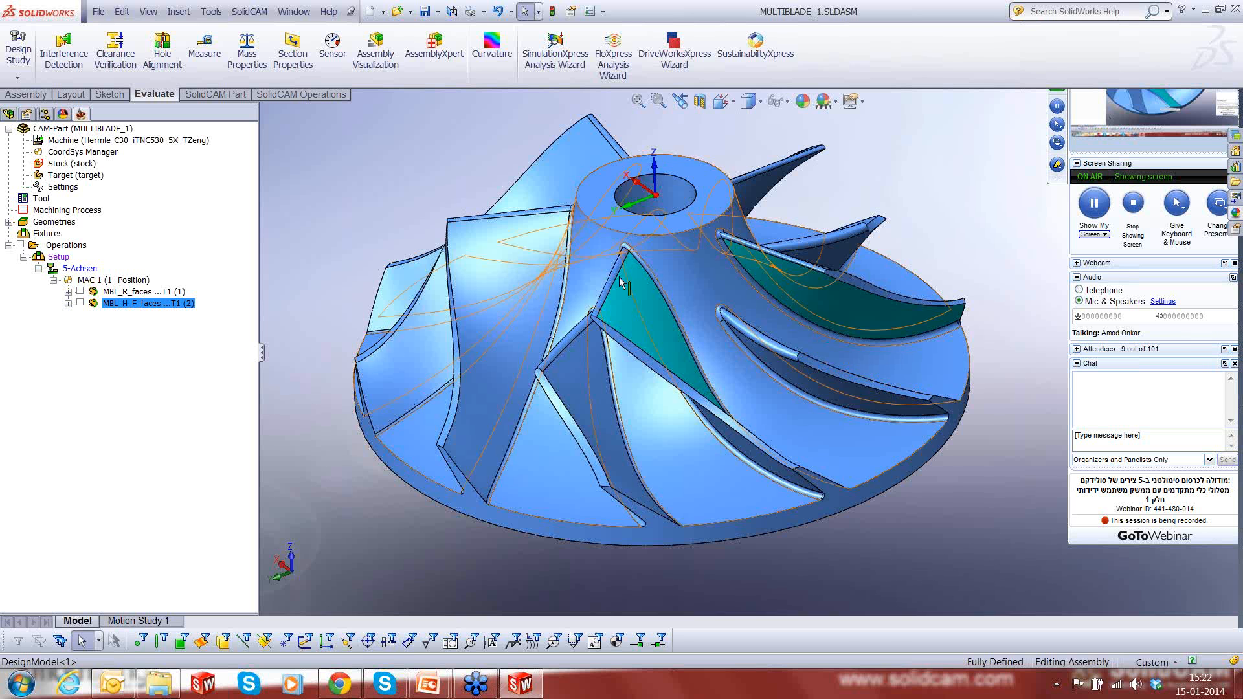
# - Add a new Multiblade machining operation after the hub finishing operation and set its technology to Fillet finishing
pyautogui.rightClick(151, 303)
pyautogui.moveTo(224, 62)
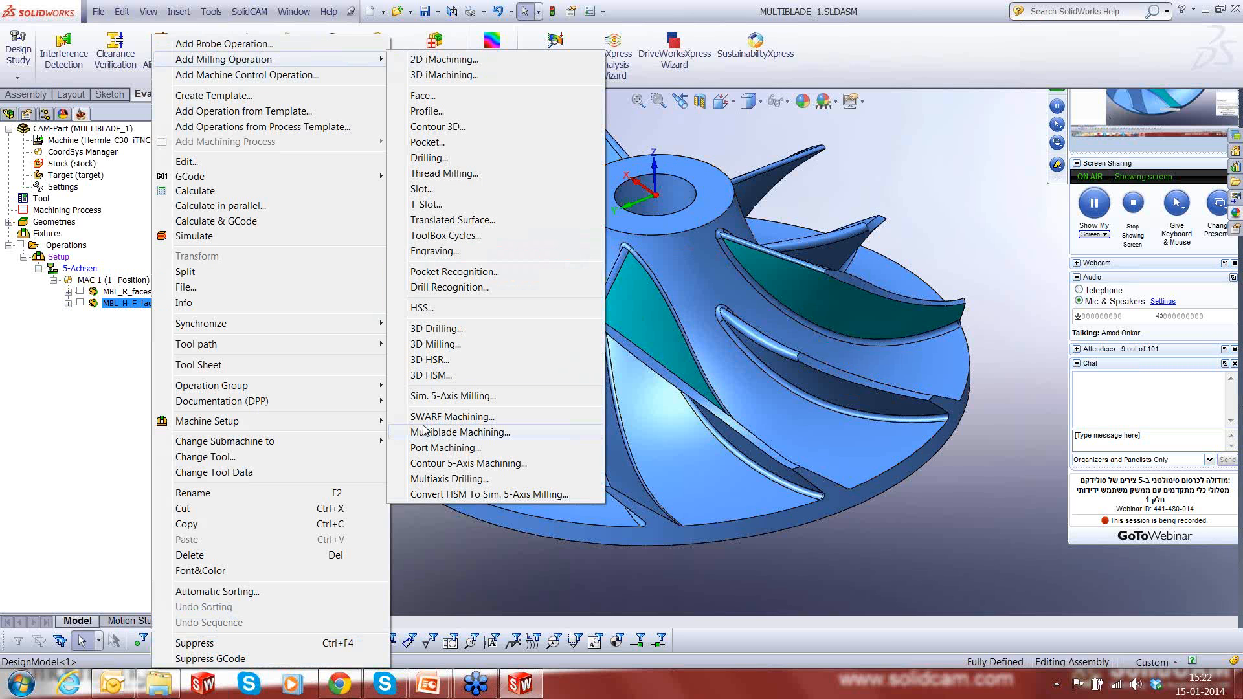
pyautogui.click(424, 432)
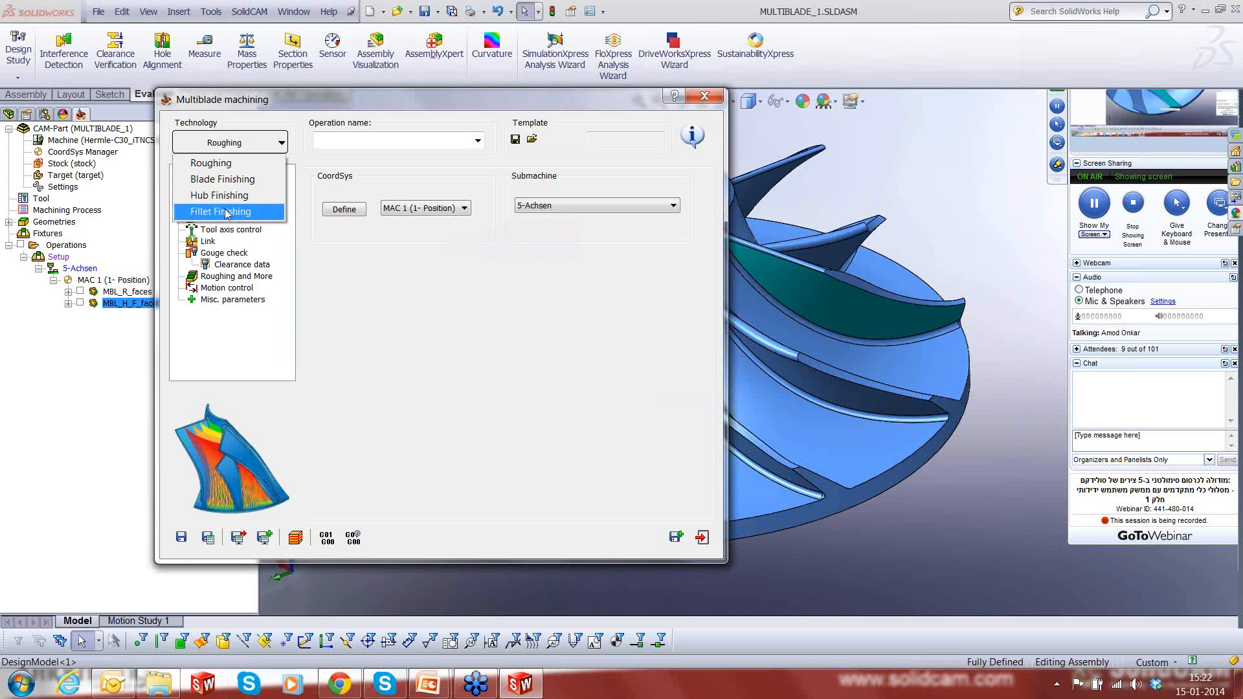
pyautogui.click(224, 211)
# - Assign faces3 as the blades, splitters and fillets geometry and faces1 as the hub geometry
pyautogui.click(220, 183)
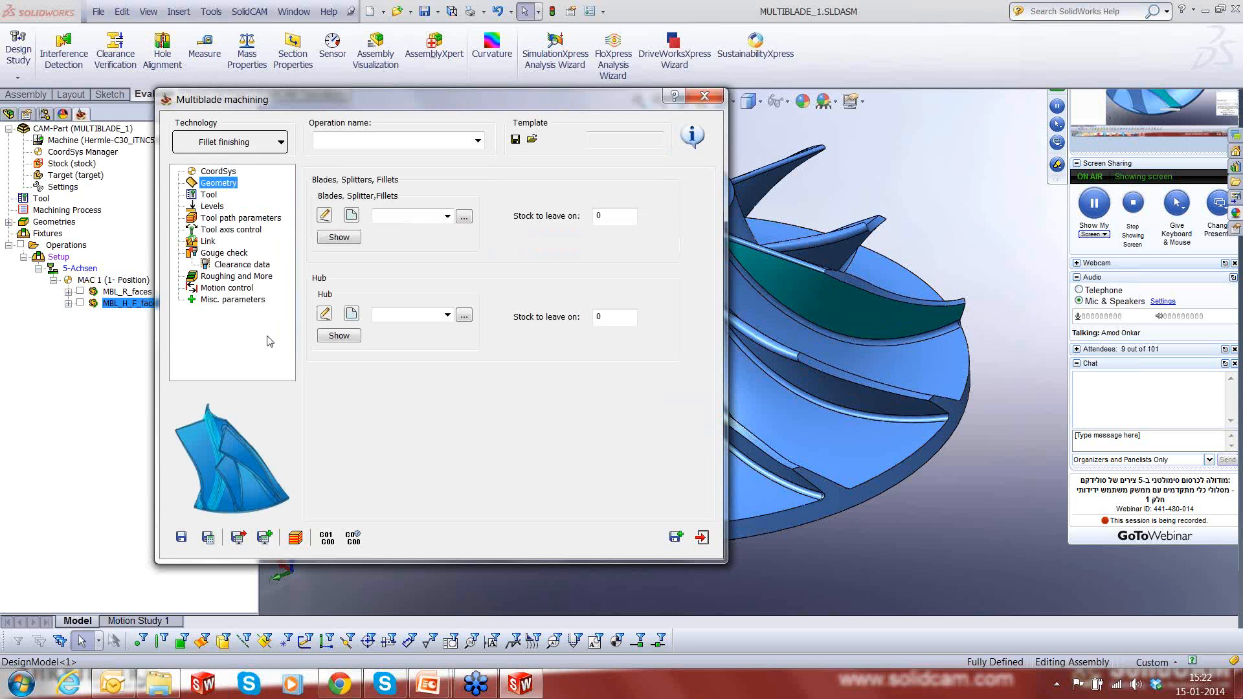
pyautogui.click(463, 219)
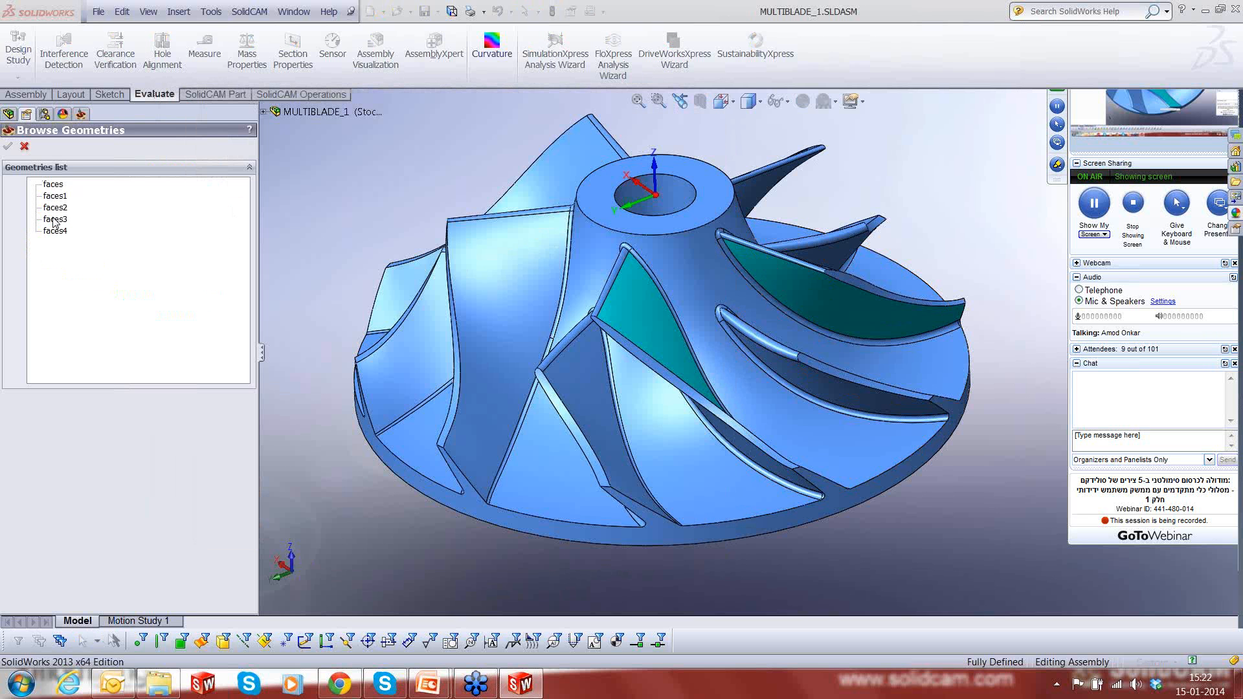
pyautogui.click(54, 219)
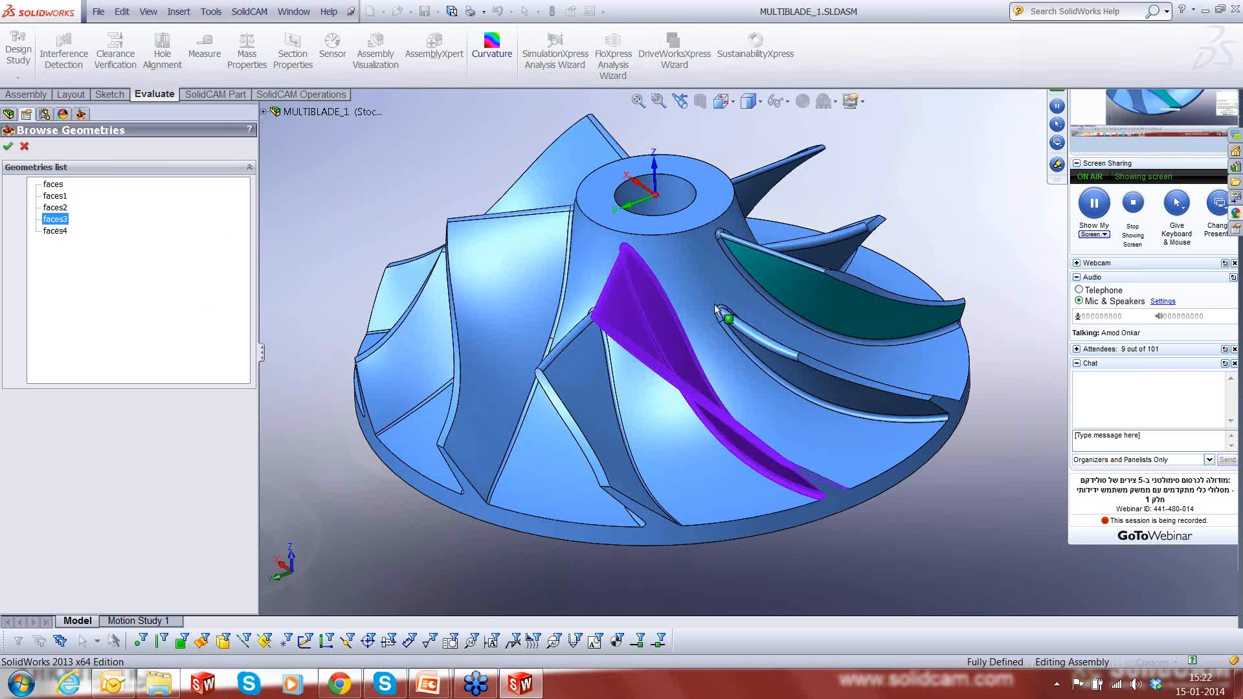
pyautogui.doubleClick(51, 219)
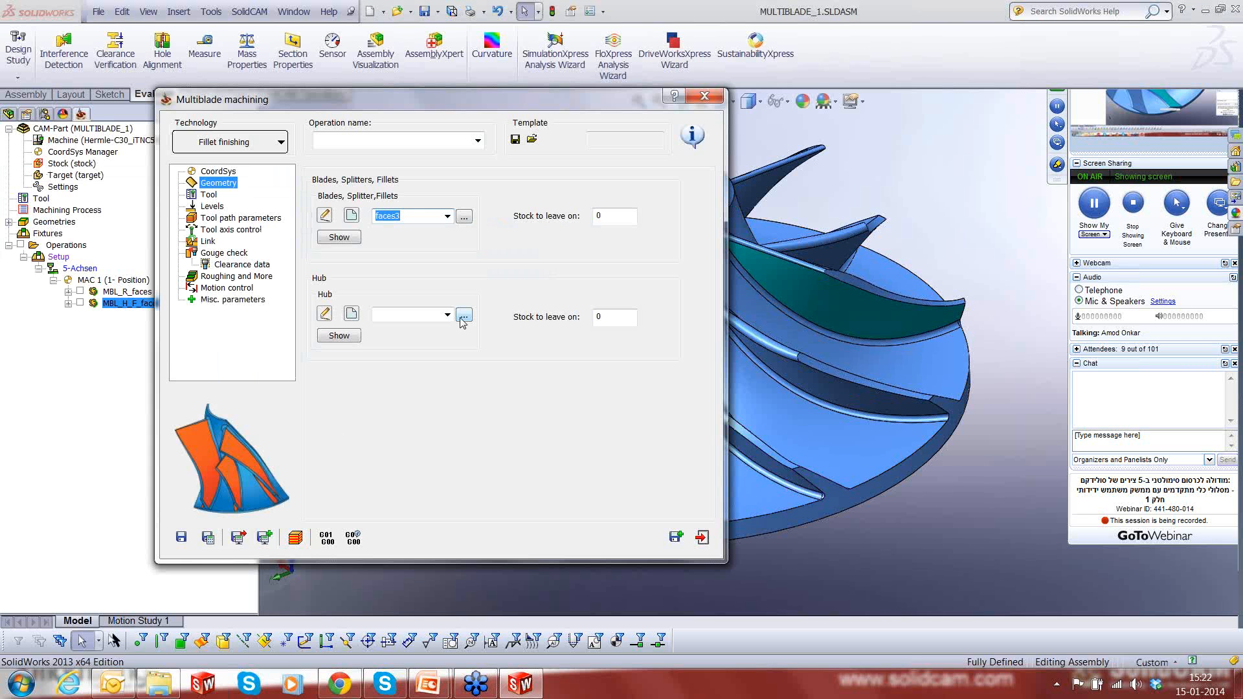
pyautogui.click(464, 315)
pyautogui.click(58, 198)
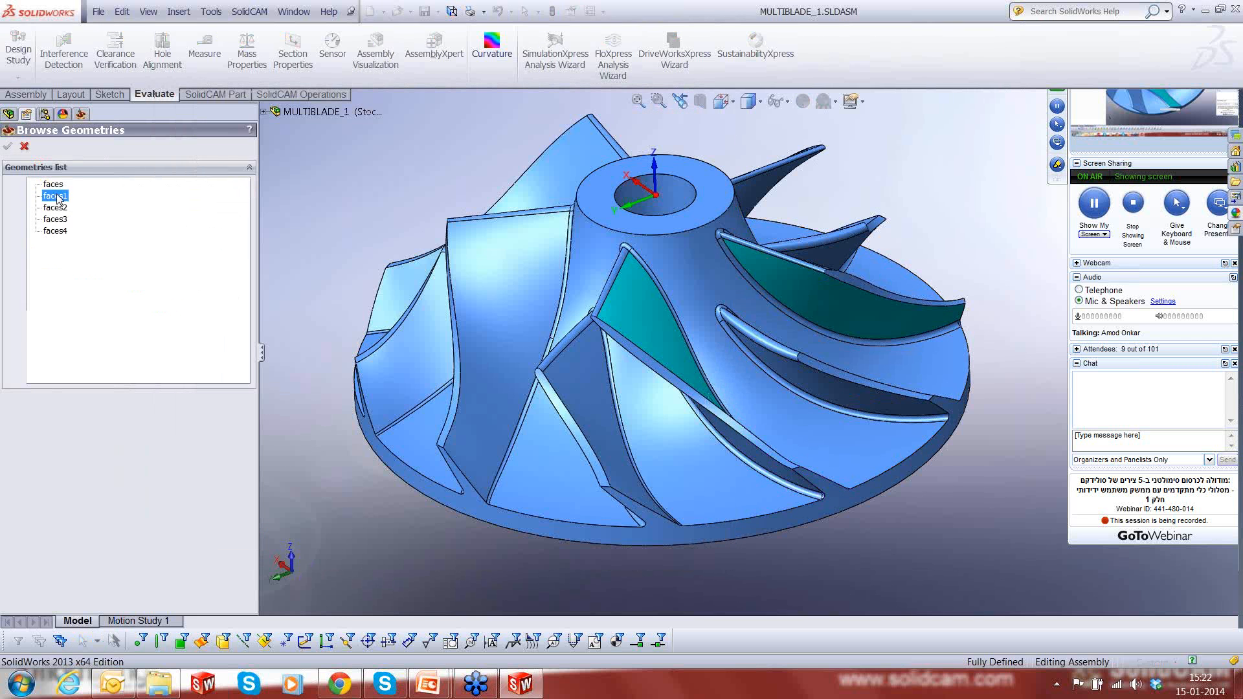
pyautogui.doubleClick(66, 197)
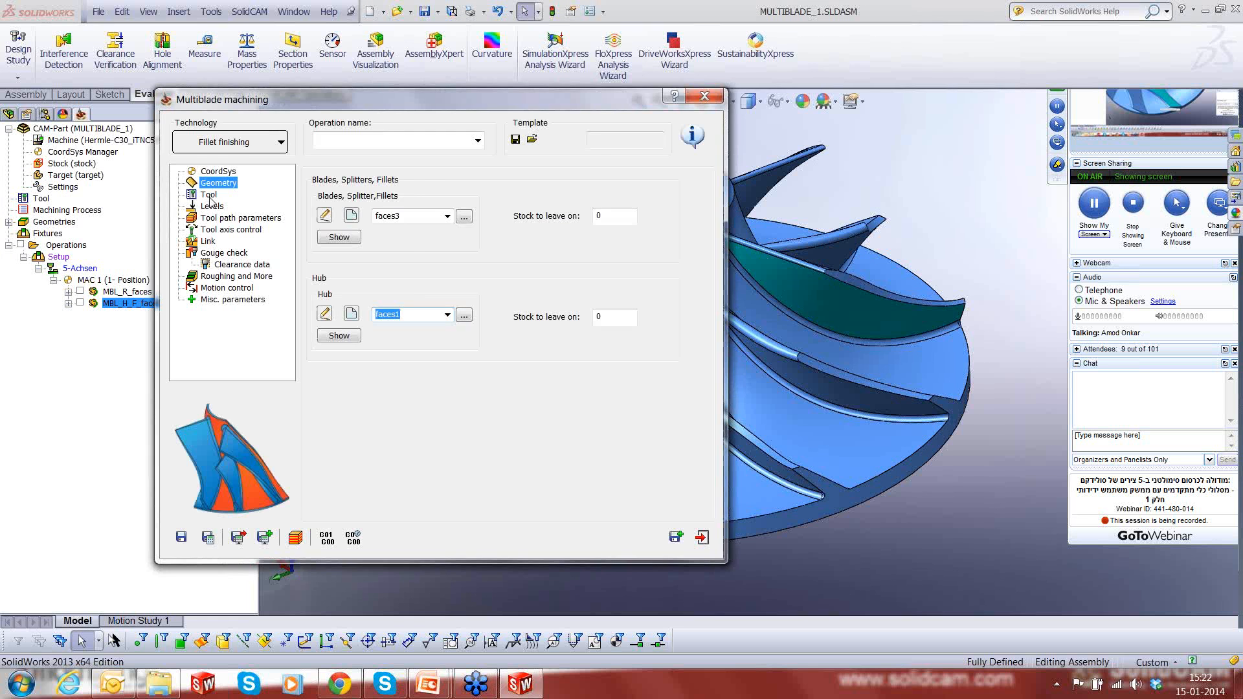
# - Choose an existing tool for the fillet finishing operation
pyautogui.click(208, 194)
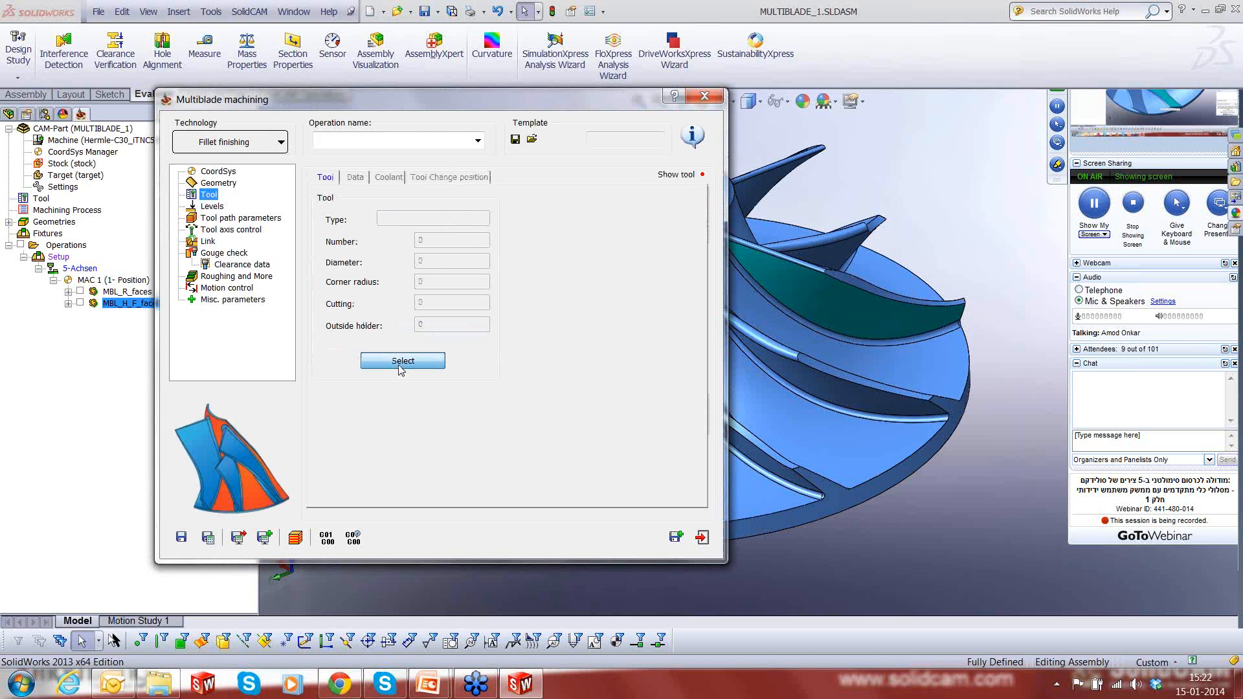
pyautogui.click(401, 360)
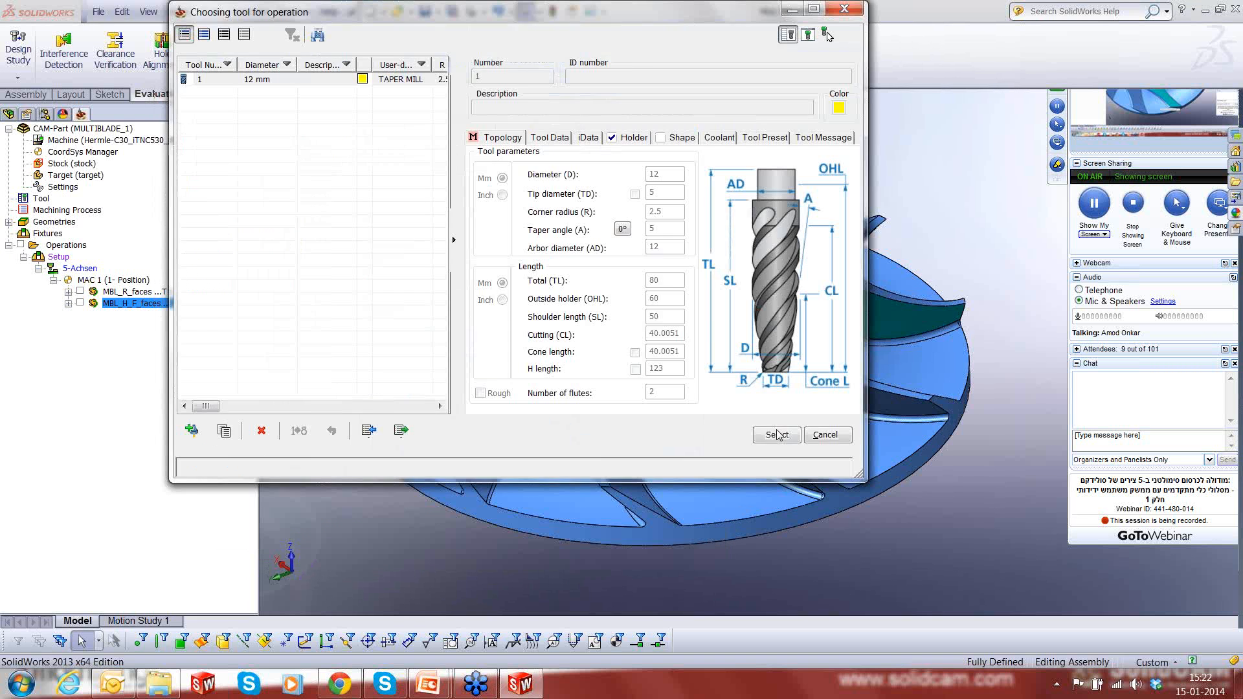
pyautogui.click(777, 433)
# - Set the fillet finishing contour to Full (trim trailing edge) in the tool path parameters
pyautogui.click(215, 210)
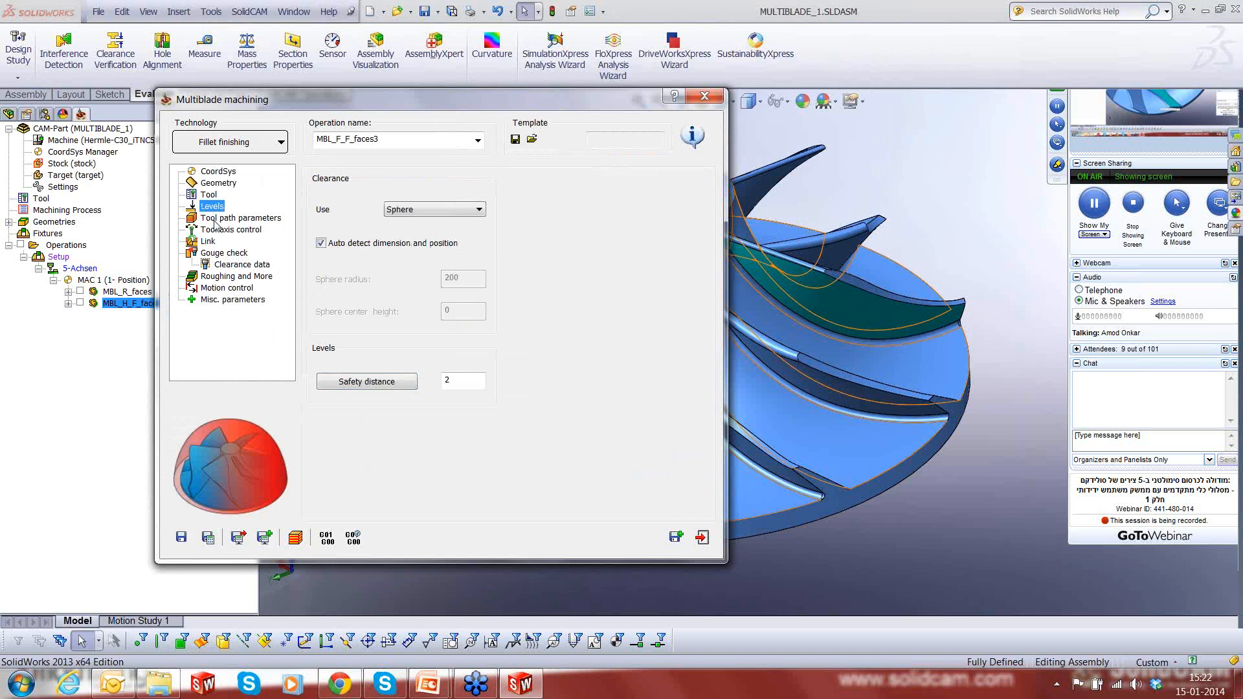
pyautogui.click(217, 219)
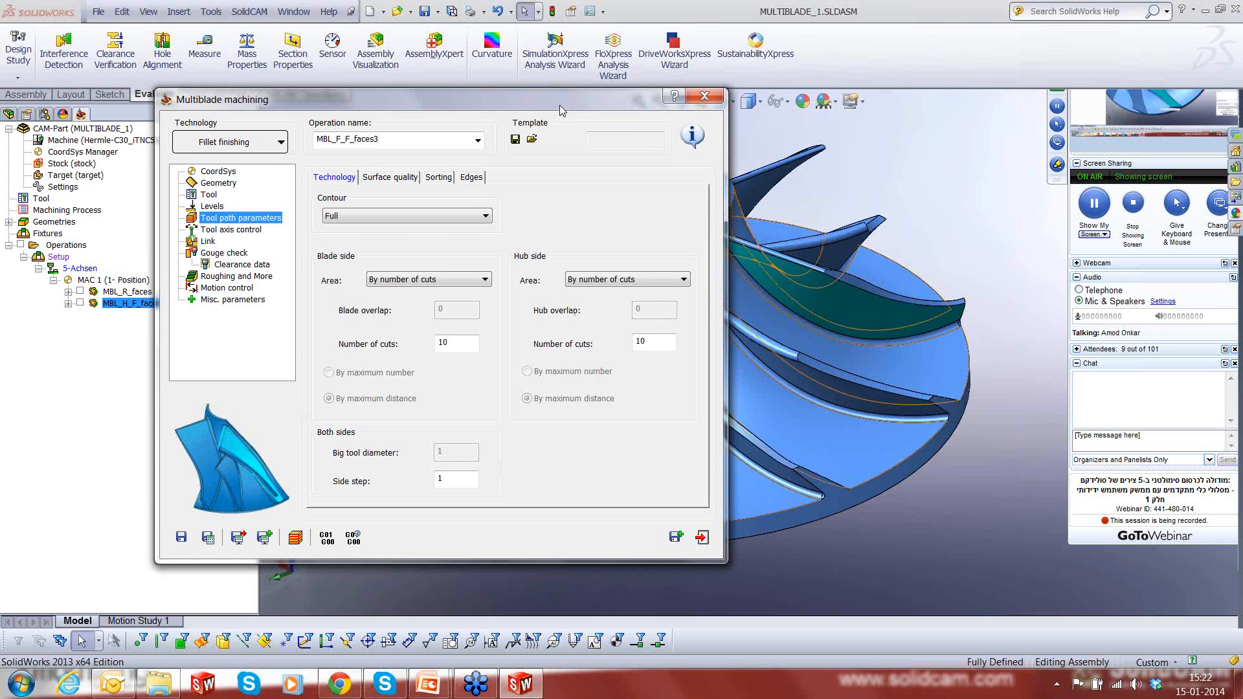
pyautogui.moveTo(561, 110); pyautogui.dragTo(565, 110)
pyautogui.moveTo(642, 119); pyautogui.dragTo(680, 141)
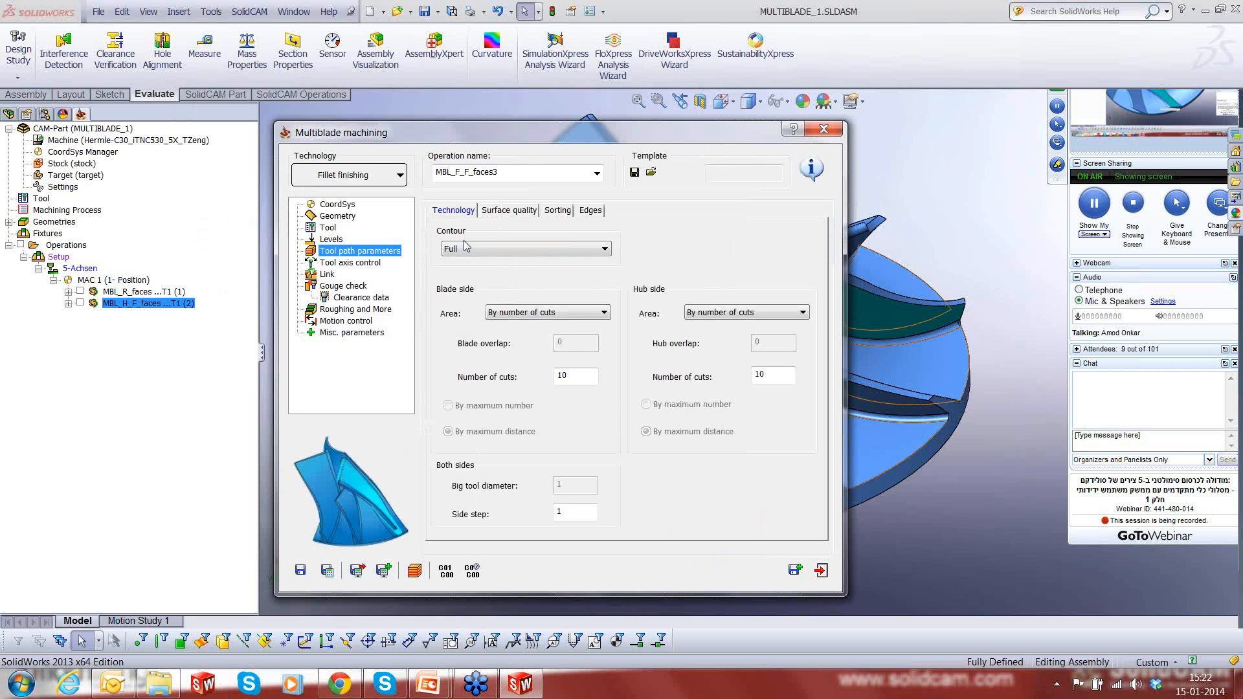
pyautogui.click(466, 248)
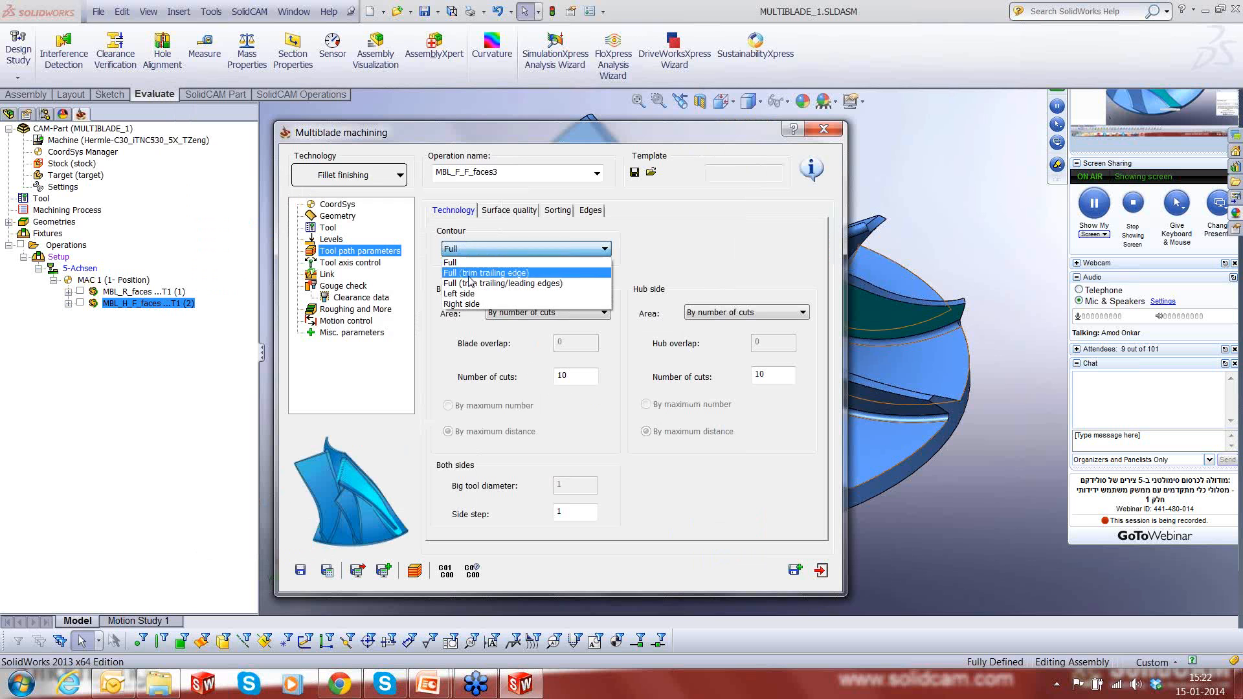
pyautogui.click(468, 274)
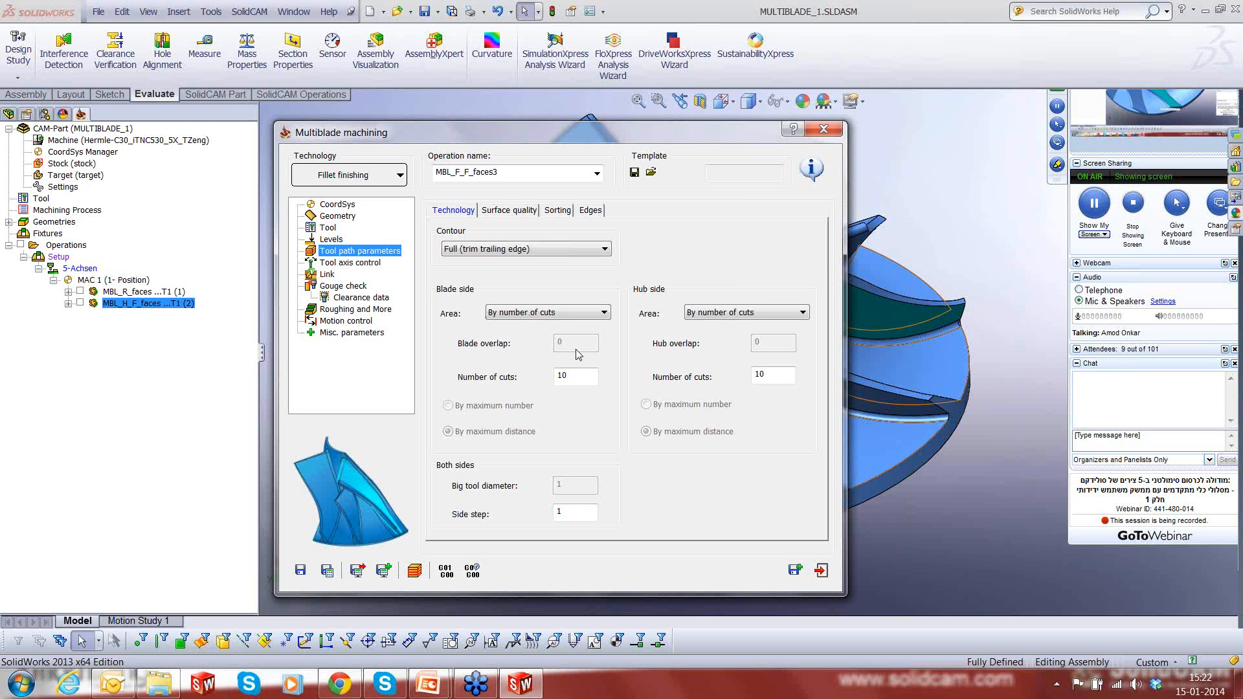
# - Set the number of cuts to 5 on the blade side and 4 on the hub side, with a side step of 0.5
pyautogui.doubleClick(558, 376)
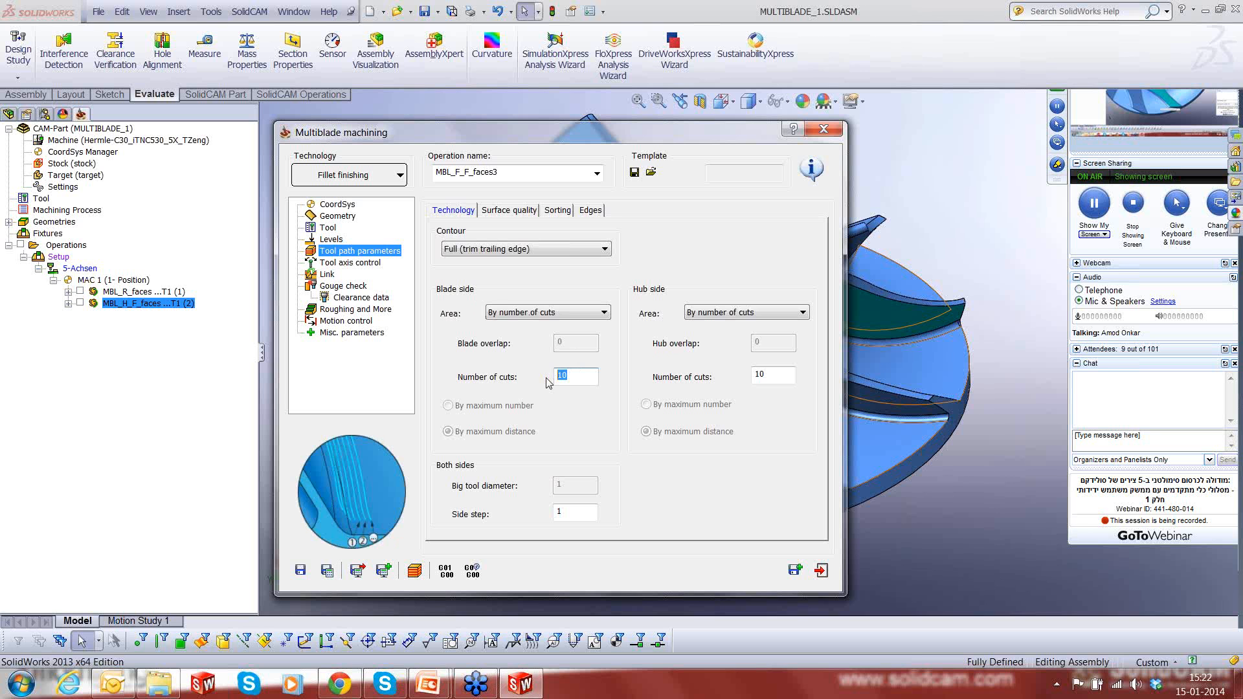
pyautogui.write('5')
pyautogui.doubleClick(757, 375)
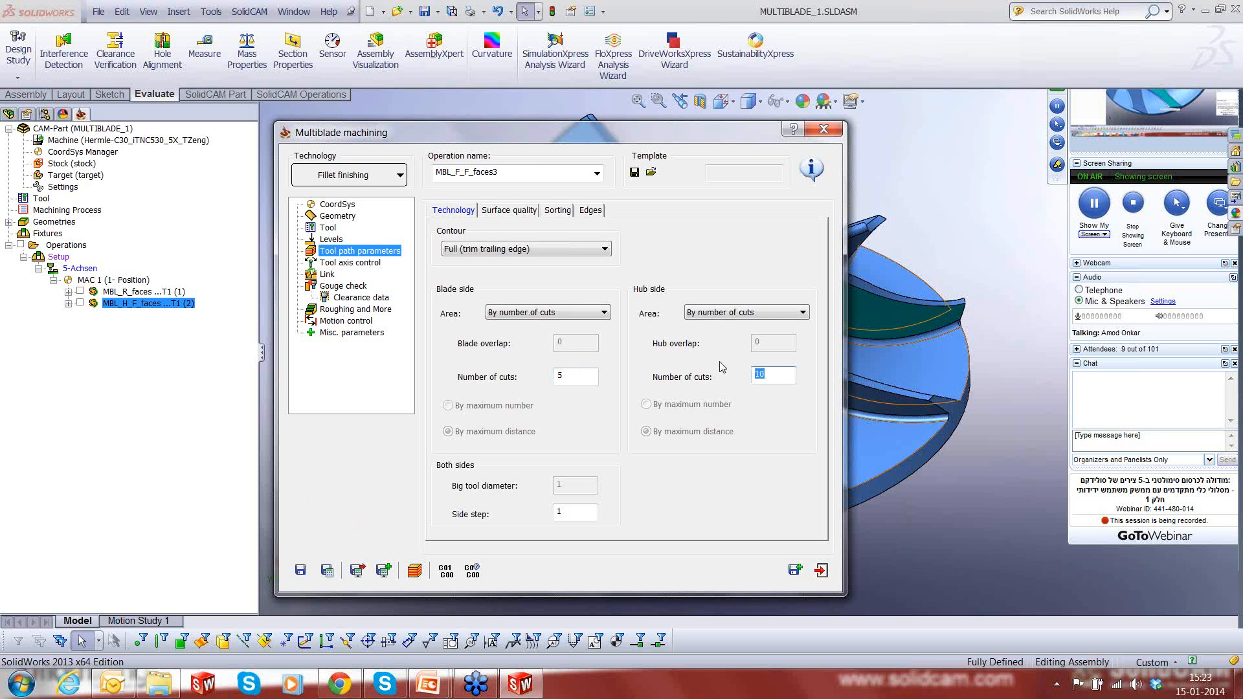
pyautogui.write('4')
pyautogui.doubleClick(569, 516)
pyautogui.write('0.5')
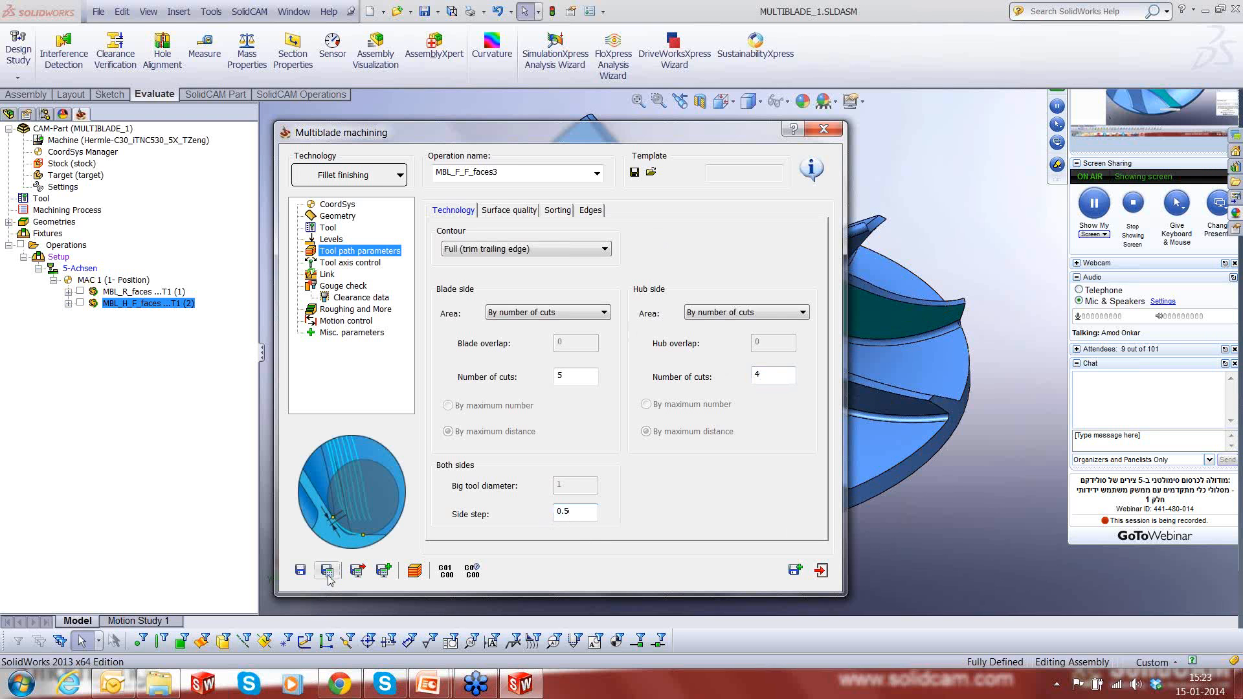
# - Review the tool axis, link, gouge check and clearance settings, then save and calculate the fillet finishing operation
pyautogui.click(349, 263)
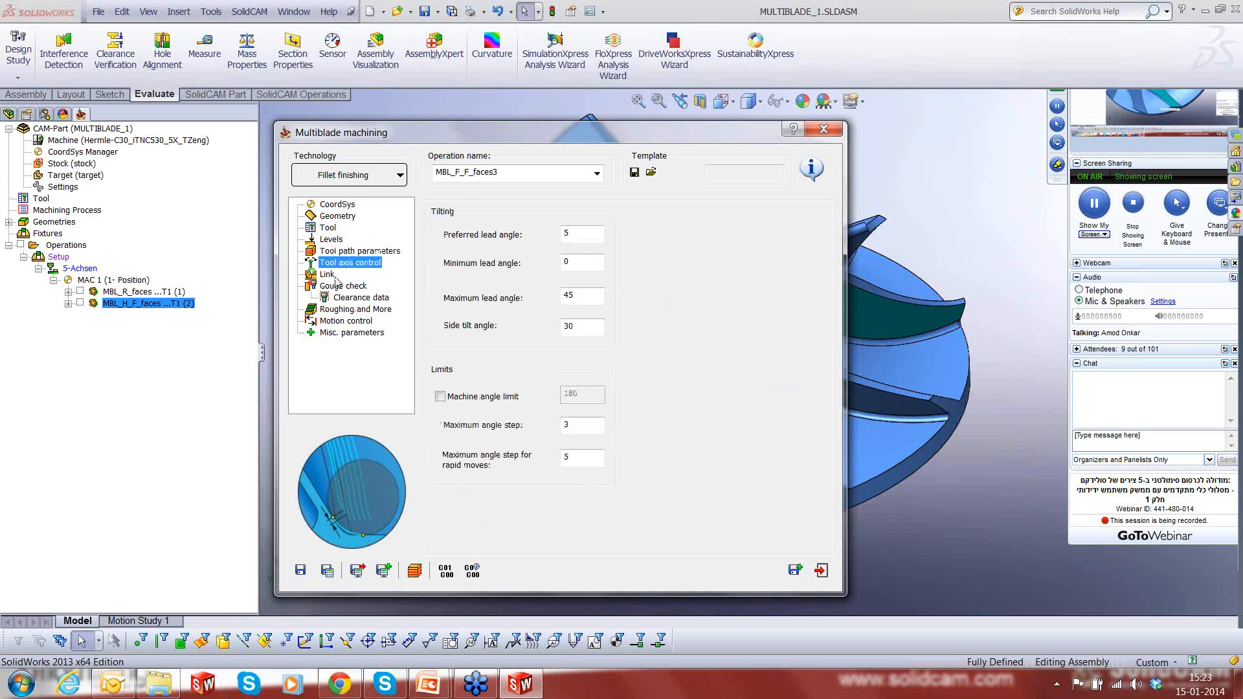
pyautogui.click(327, 274)
pyautogui.click(342, 285)
pyautogui.click(360, 297)
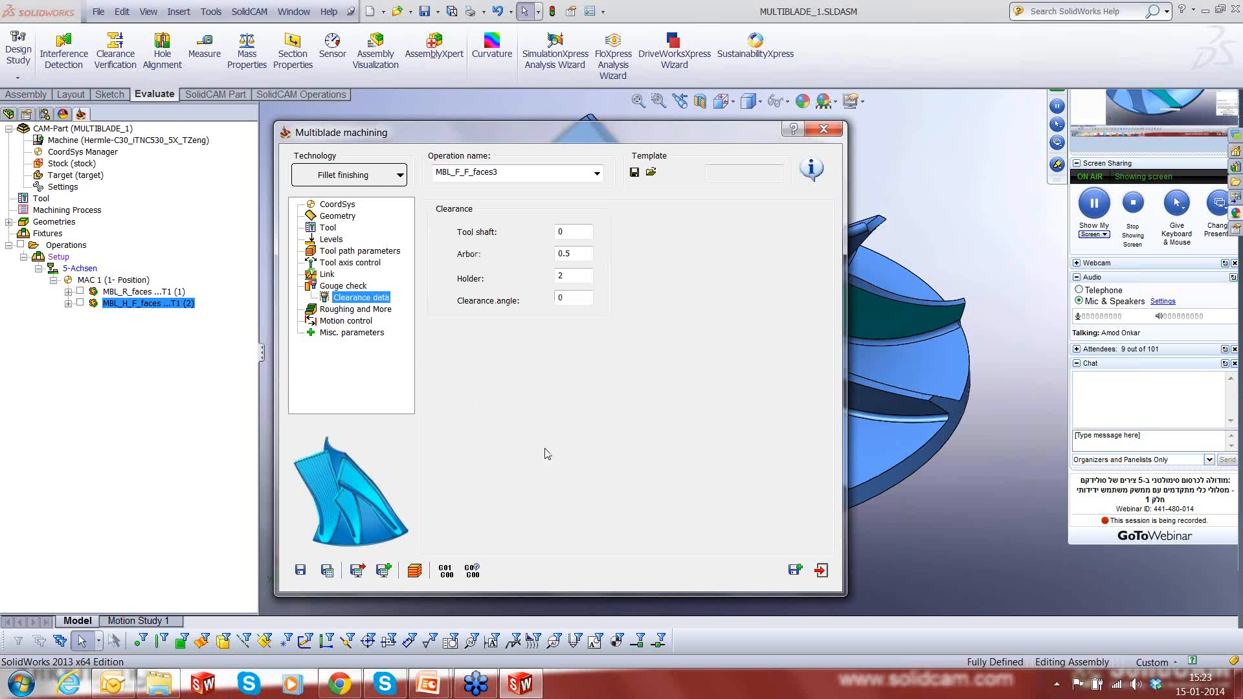
pyautogui.click(327, 571)
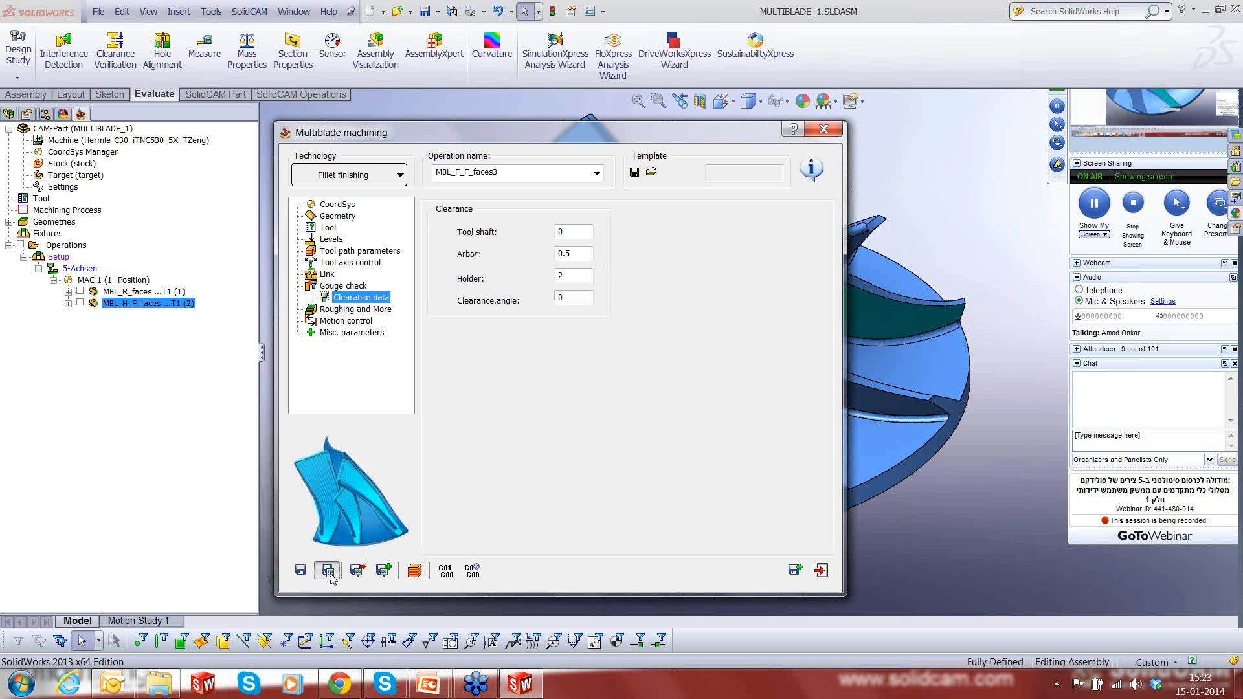
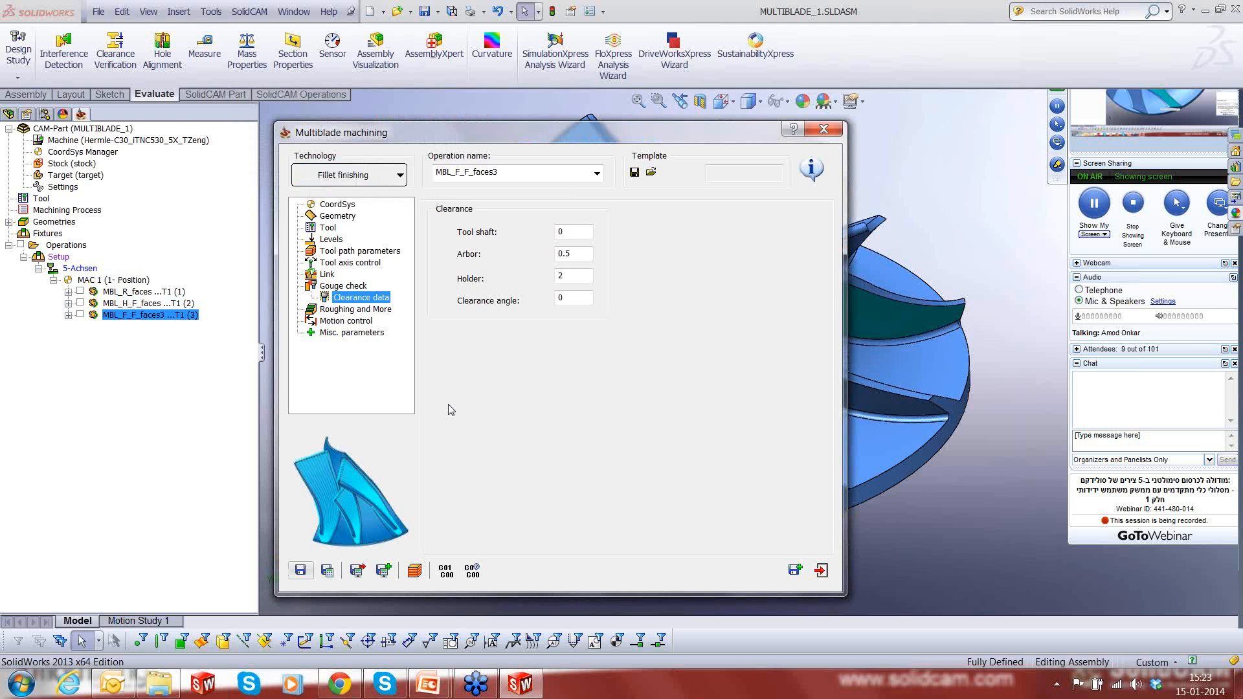
# - Close the operation and inspect the fillet finishing tool path around the blade root and at the trailing edge, then hide it
pyautogui.click(821, 571)
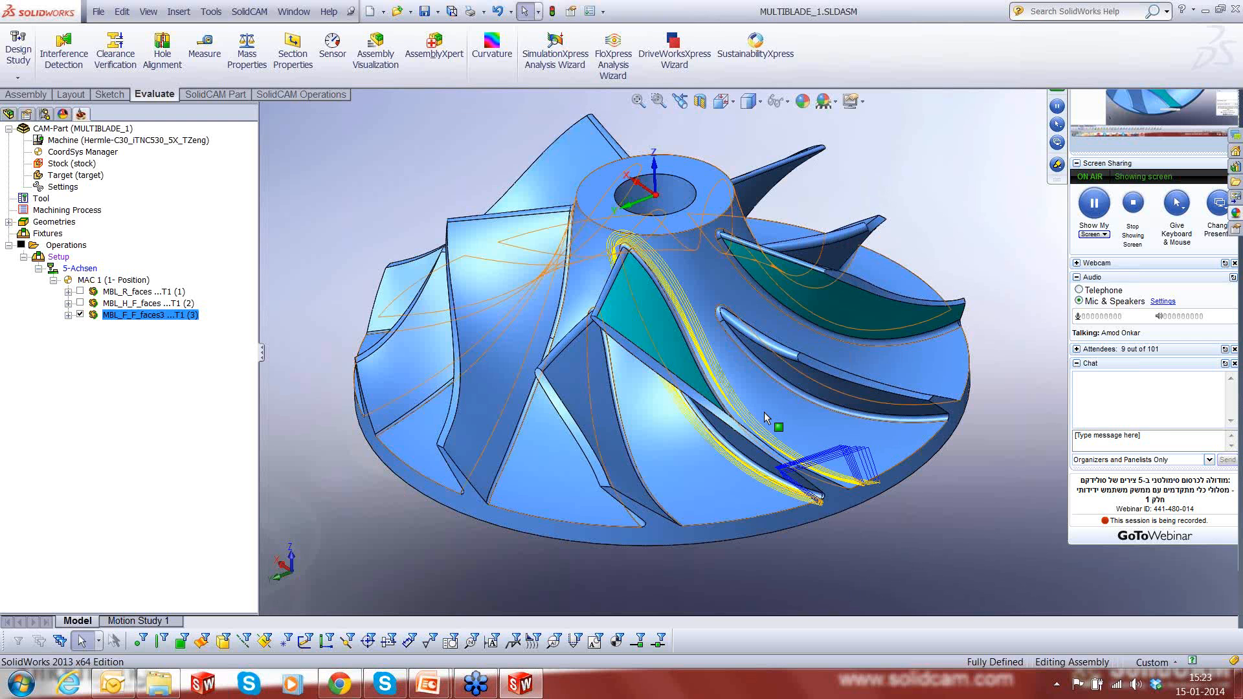
pyautogui.moveTo(764, 412); pyautogui.dragTo(814, 497, button='middle')
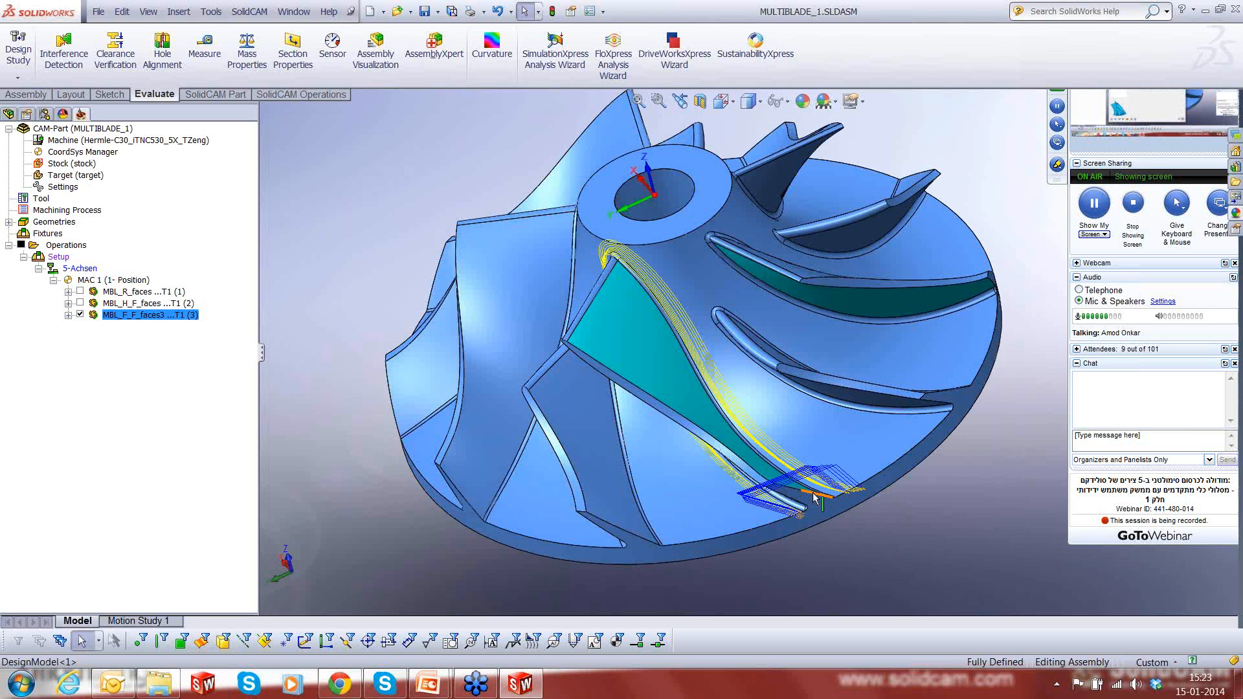
pyautogui.scroll(5, 814, 497)
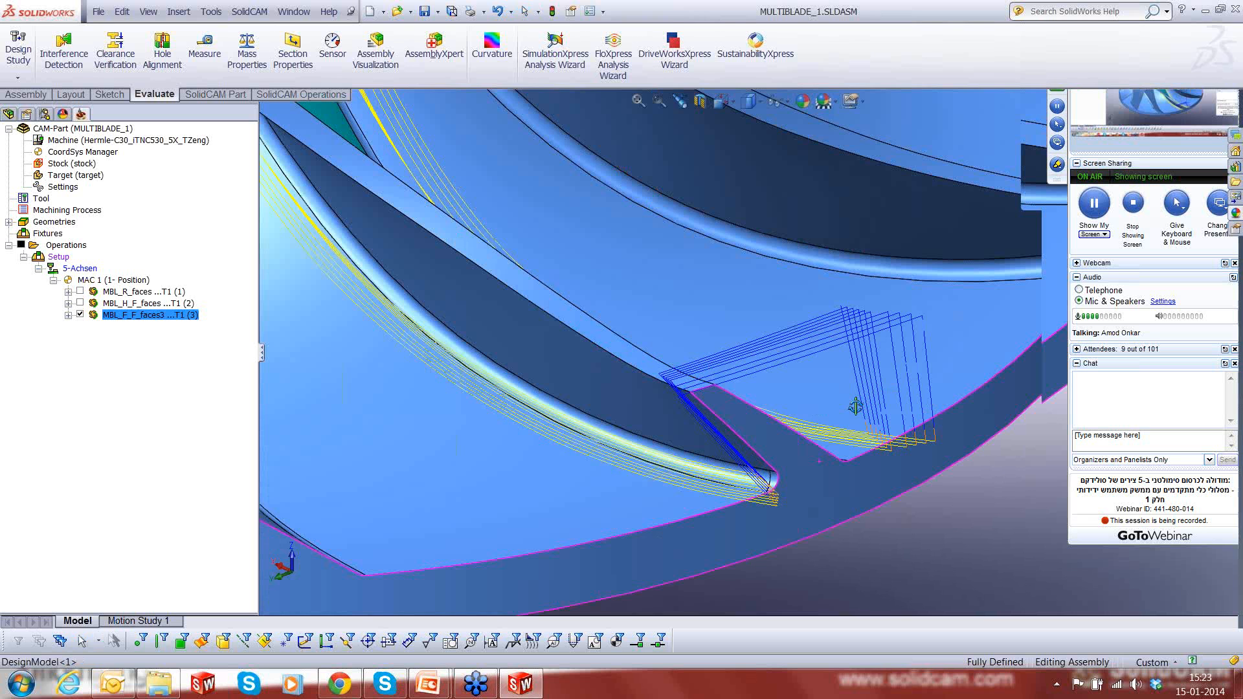
pyautogui.moveTo(855, 406); pyautogui.dragTo(879, 432, button='middle')
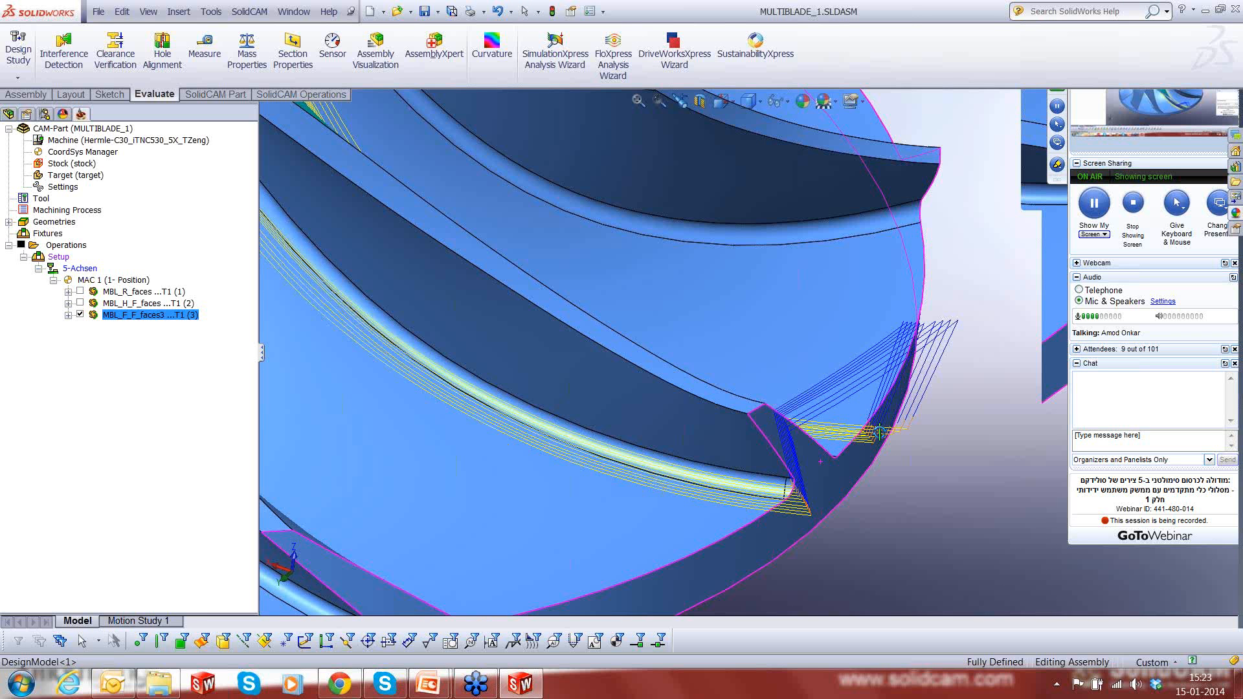
pyautogui.scroll(-5, 879, 433)
pyautogui.scroll(5, 897, 420)
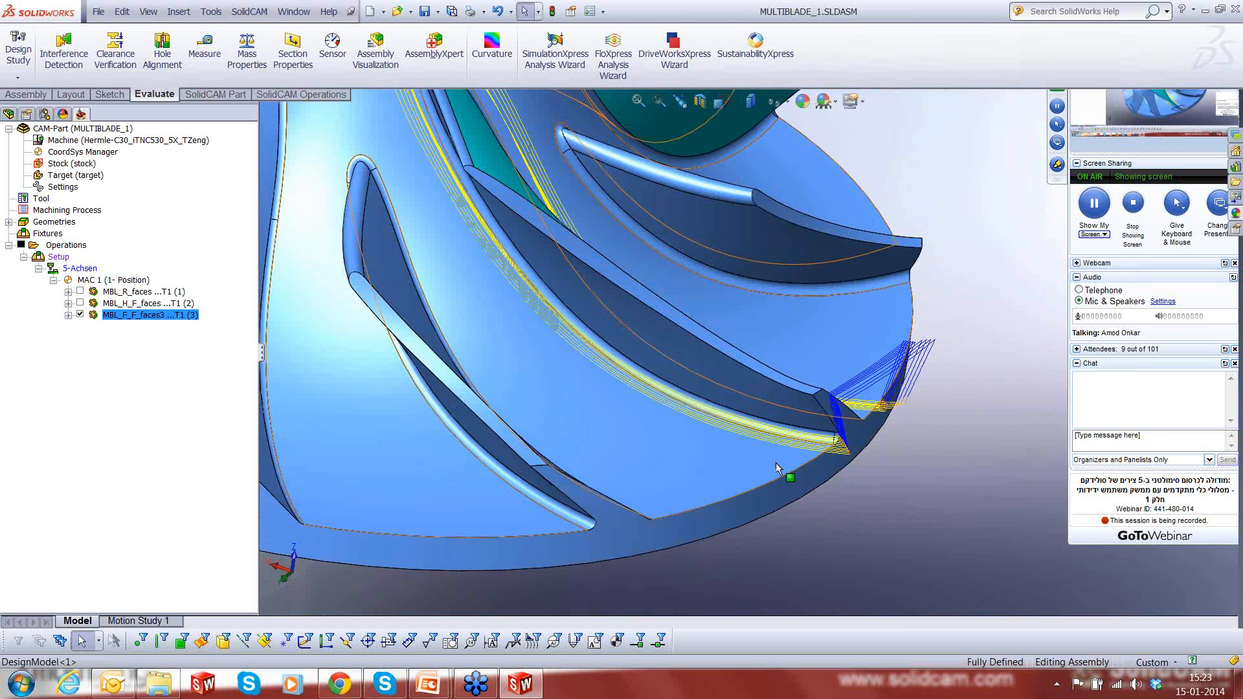
pyautogui.scroll(-3, 802, 396)
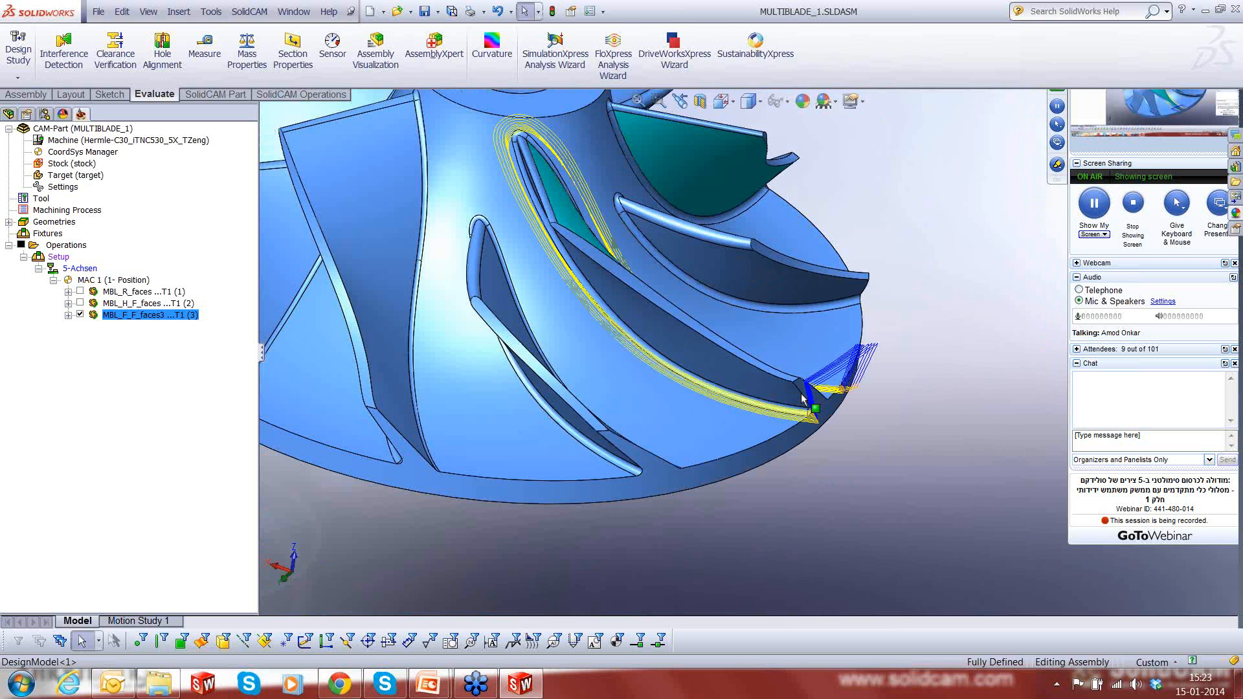
pyautogui.scroll(5, 567, 203)
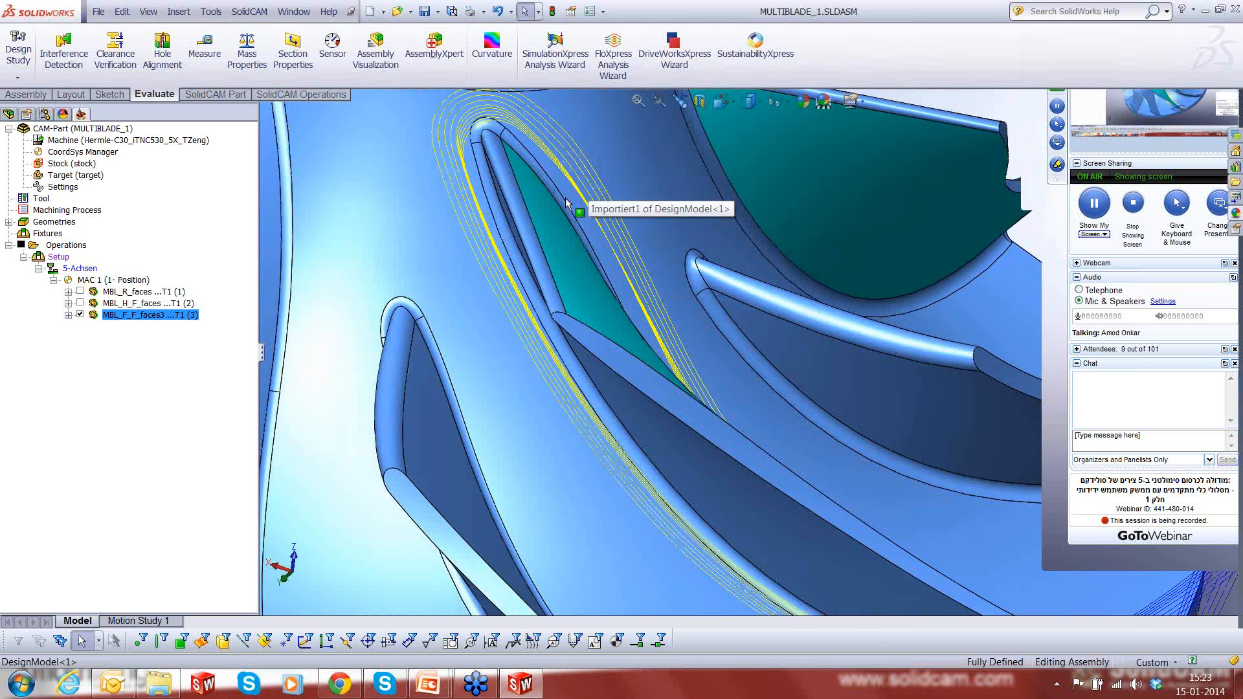
pyautogui.moveTo(567, 203); pyautogui.dragTo(548, 228, button='middle')
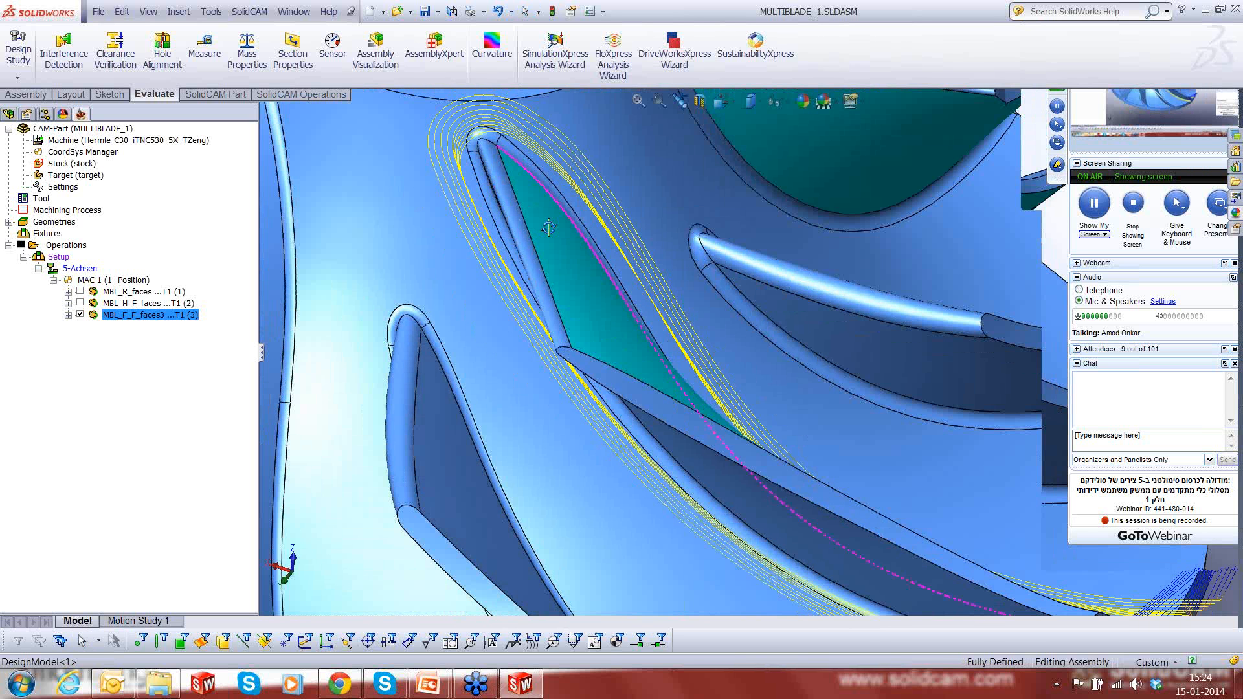
pyautogui.scroll(-5, 775, 394)
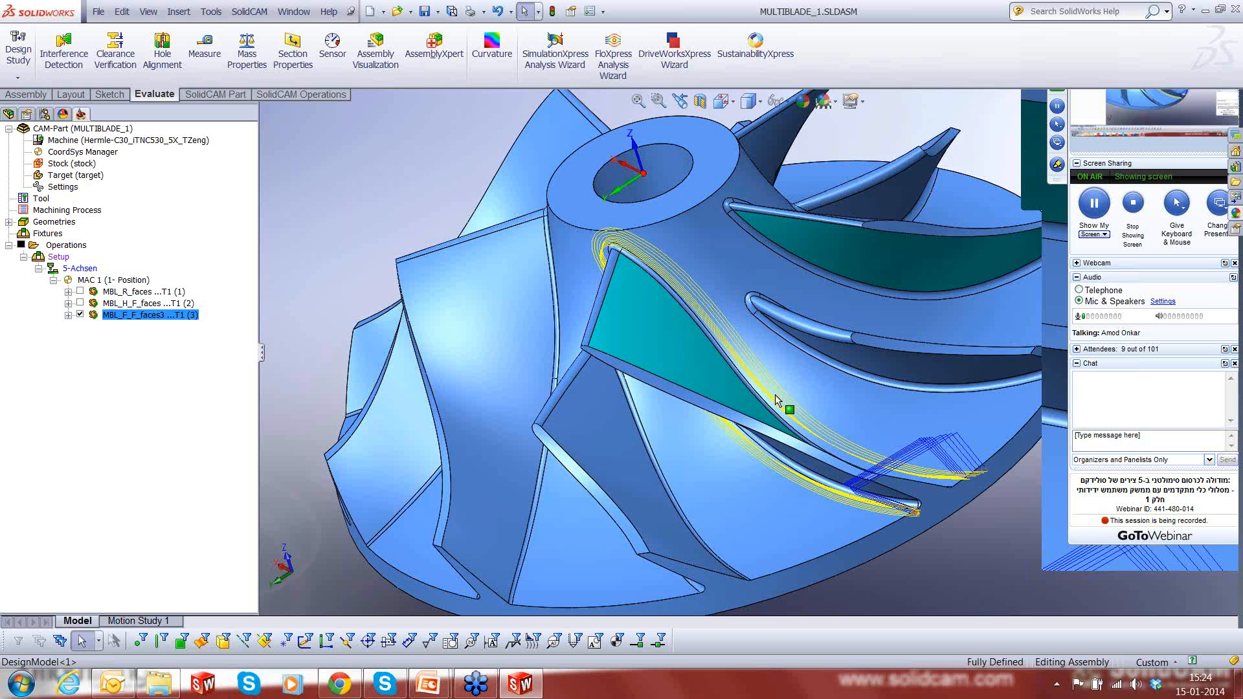
pyautogui.moveTo(775, 394); pyautogui.dragTo(922, 490, button='middle')
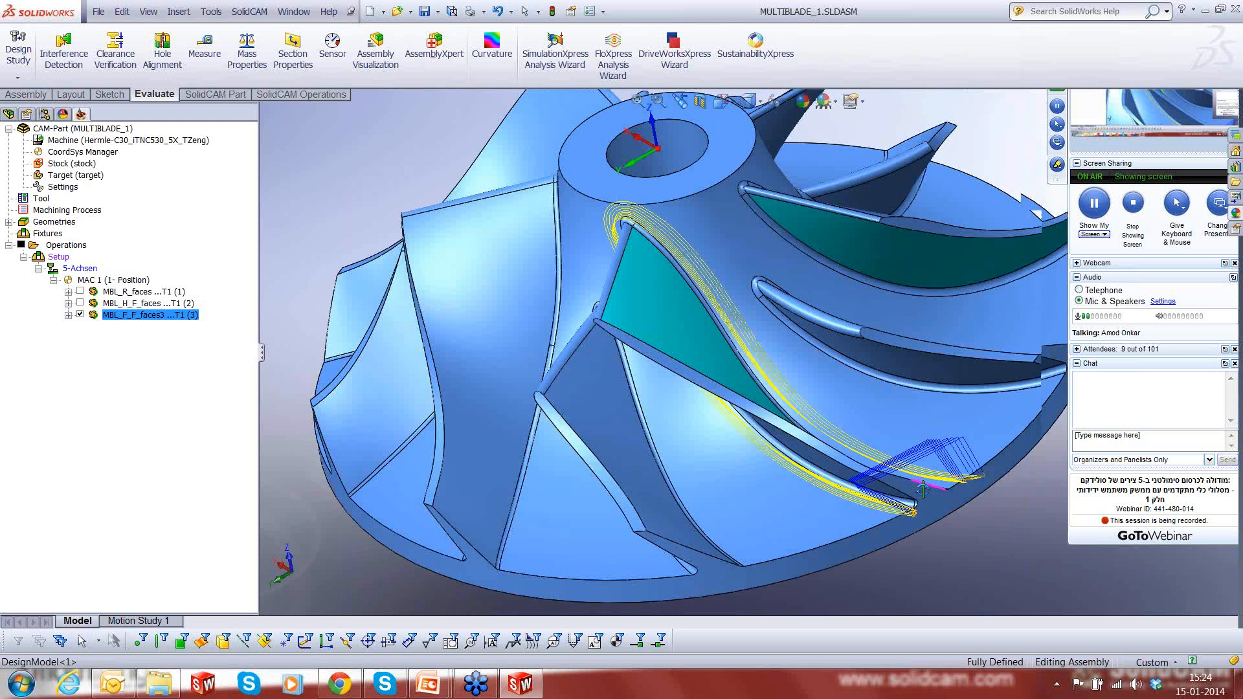
pyautogui.scroll(3, 923, 490)
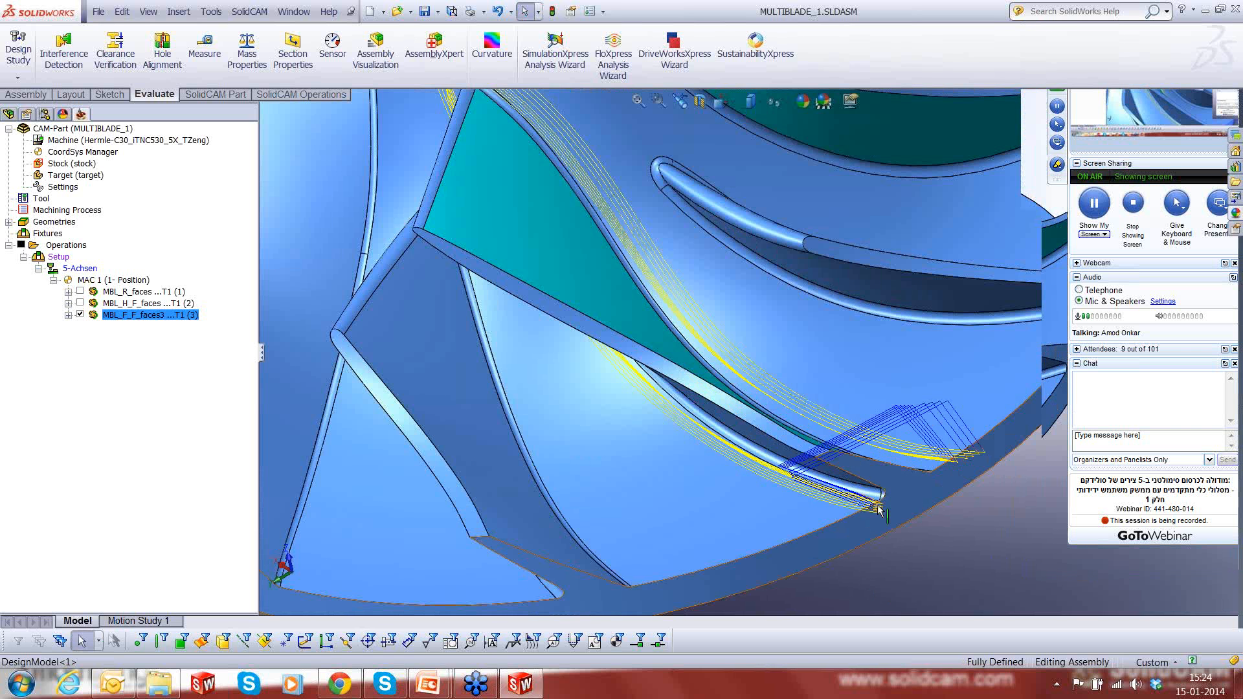
pyautogui.moveTo(879, 510); pyautogui.dragTo(891, 425, button='middle')
pyautogui.scroll(-3, 881, 538)
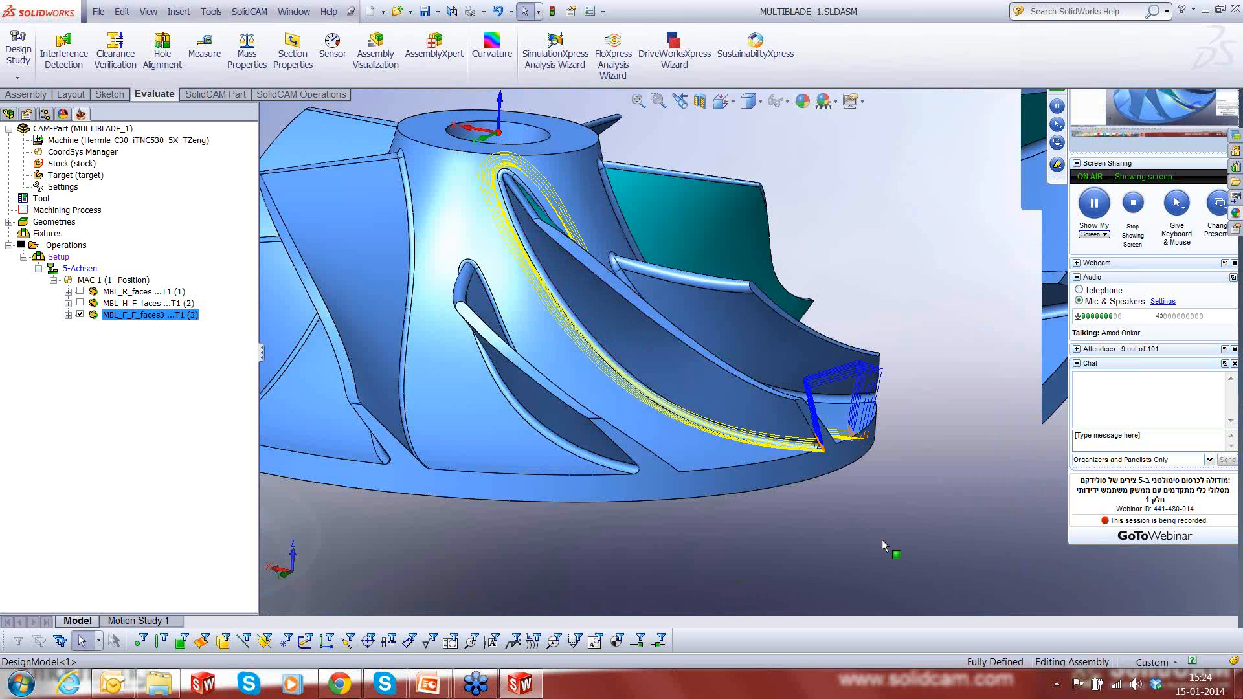
pyautogui.scroll(-1, 881, 538)
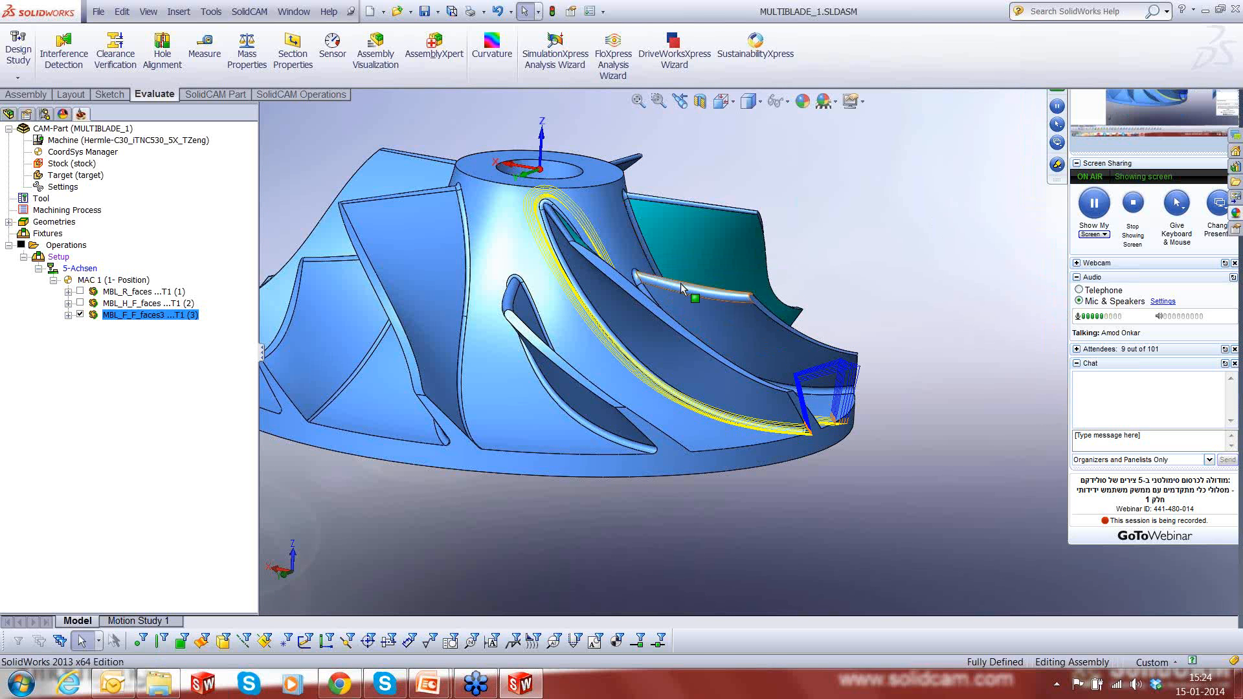
pyautogui.scroll(-1, 681, 288)
pyautogui.moveTo(681, 288); pyautogui.dragTo(666, 413, button='middle')
pyautogui.click(80, 314)
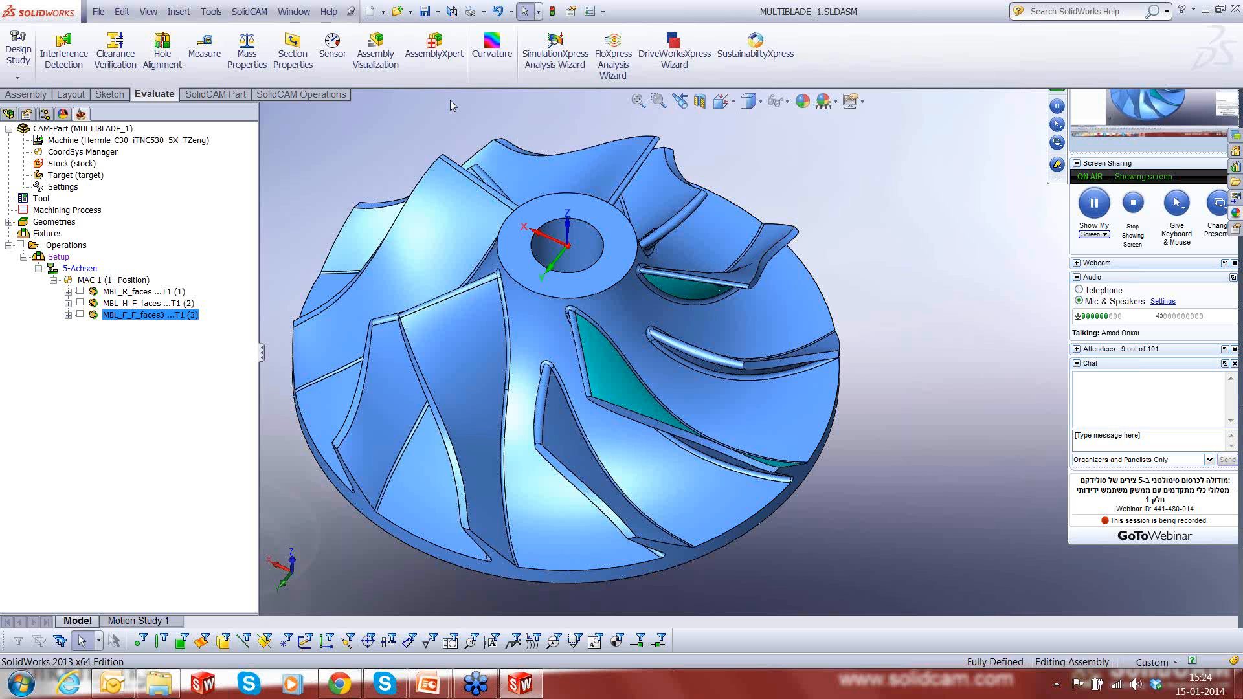
# - Open the CAM-part OTOKAR1.PRT from the Contour_Trim folder
pyautogui.click(249, 12)
pyautogui.click(265, 51)
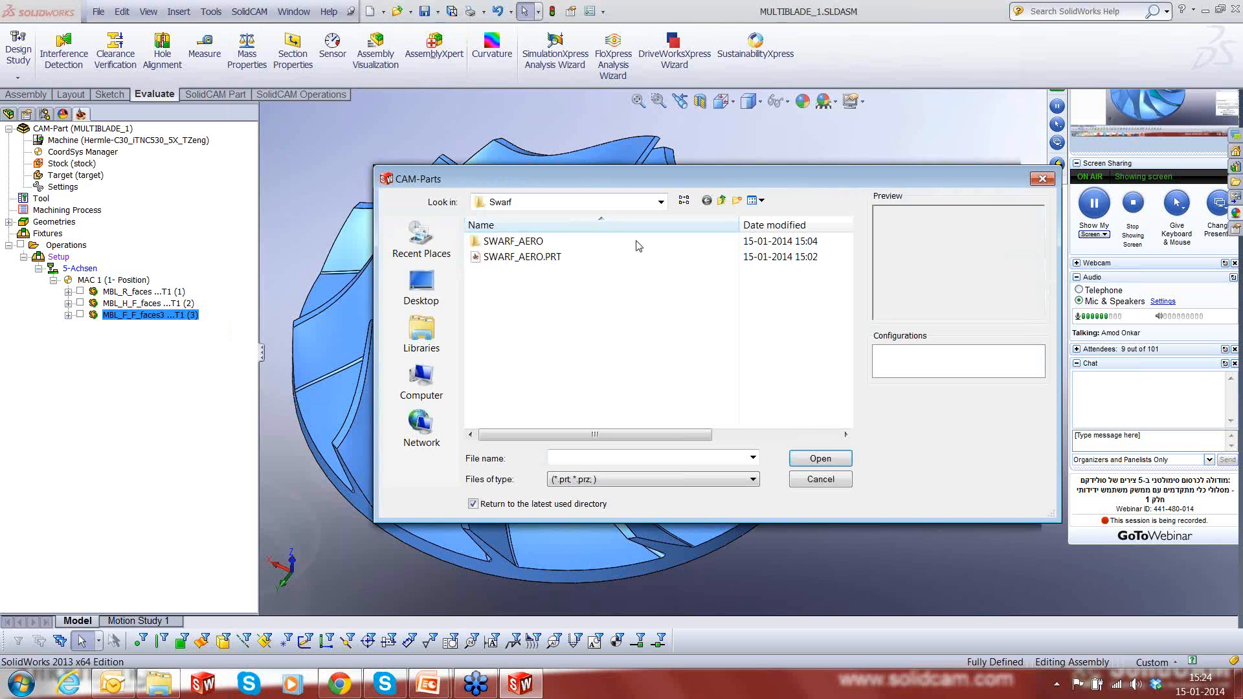
pyautogui.doubleClick(516, 257)
pyautogui.click(516, 257)
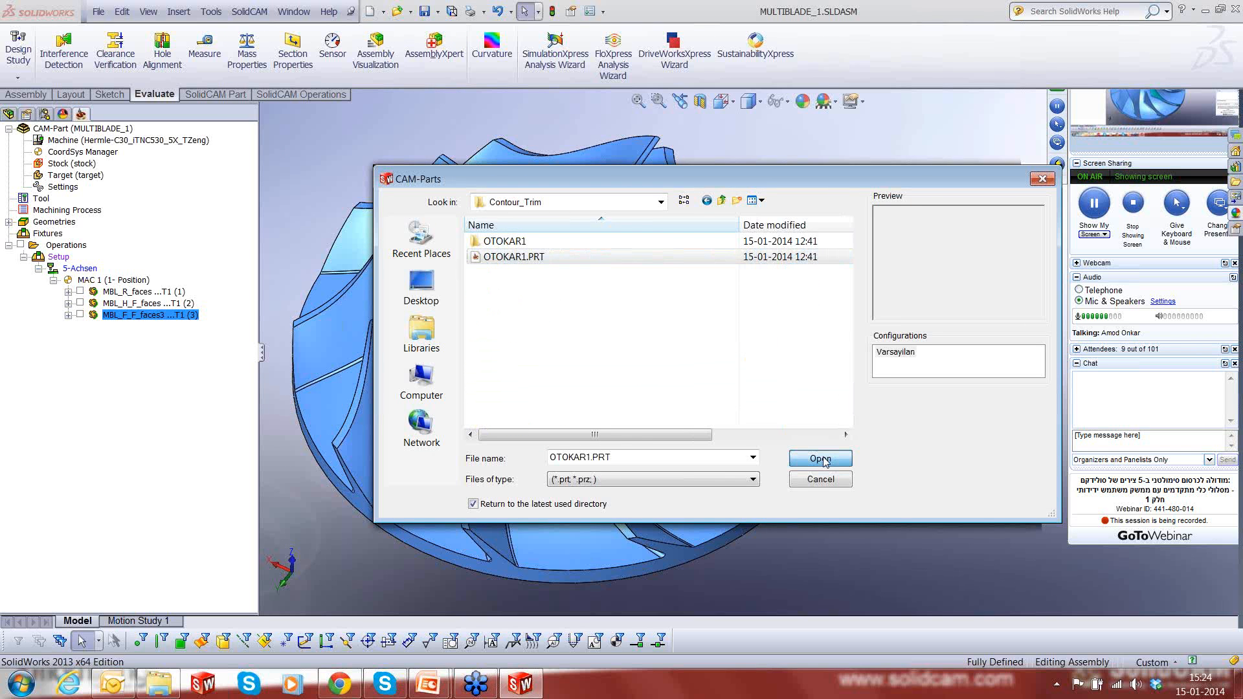
pyautogui.click(820, 459)
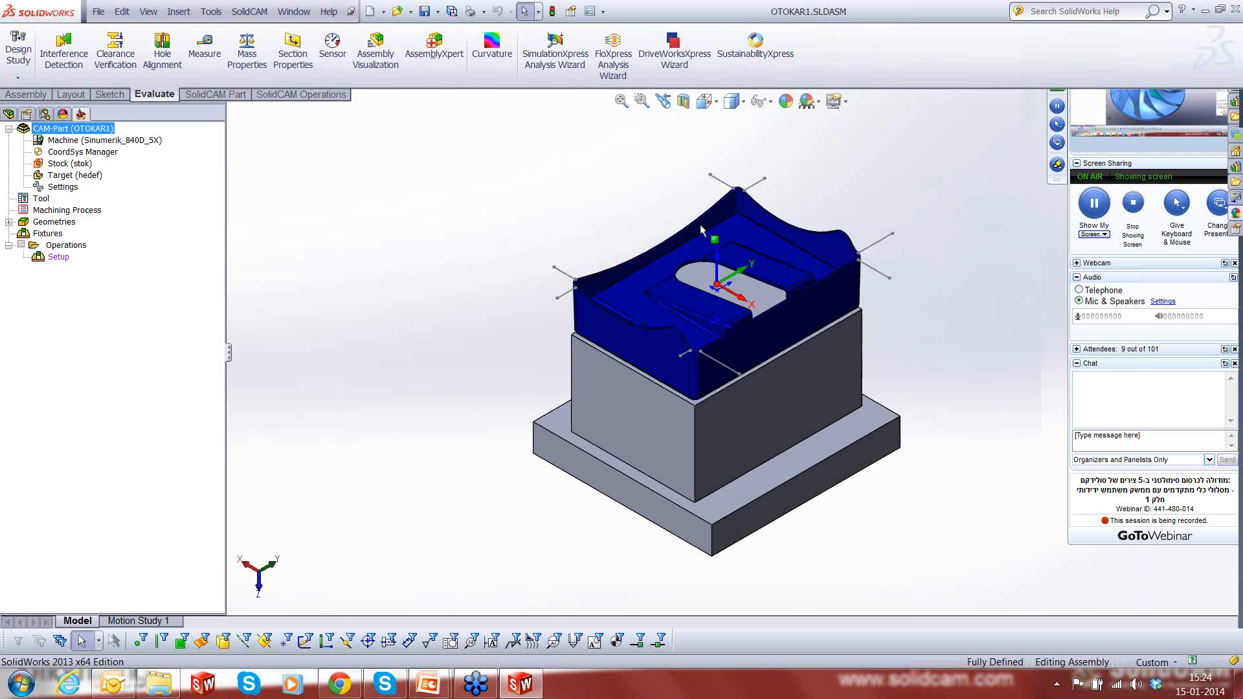
# - Examine the blue OTOKAR1 part on its fixture, including the trimmed rim, side walls and corner lines
pyautogui.moveTo(700, 224); pyautogui.dragTo(846, 320, button='middle')
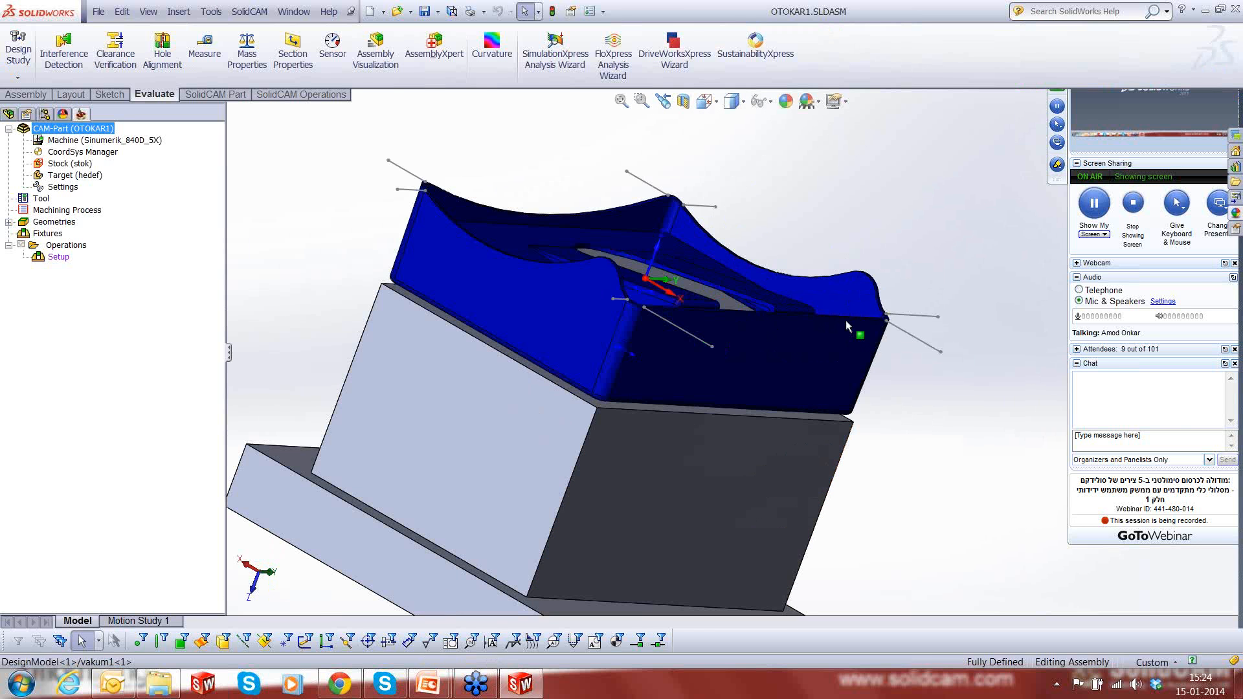
pyautogui.scroll(-5, 807, 366)
pyautogui.scroll(-2, 806, 366)
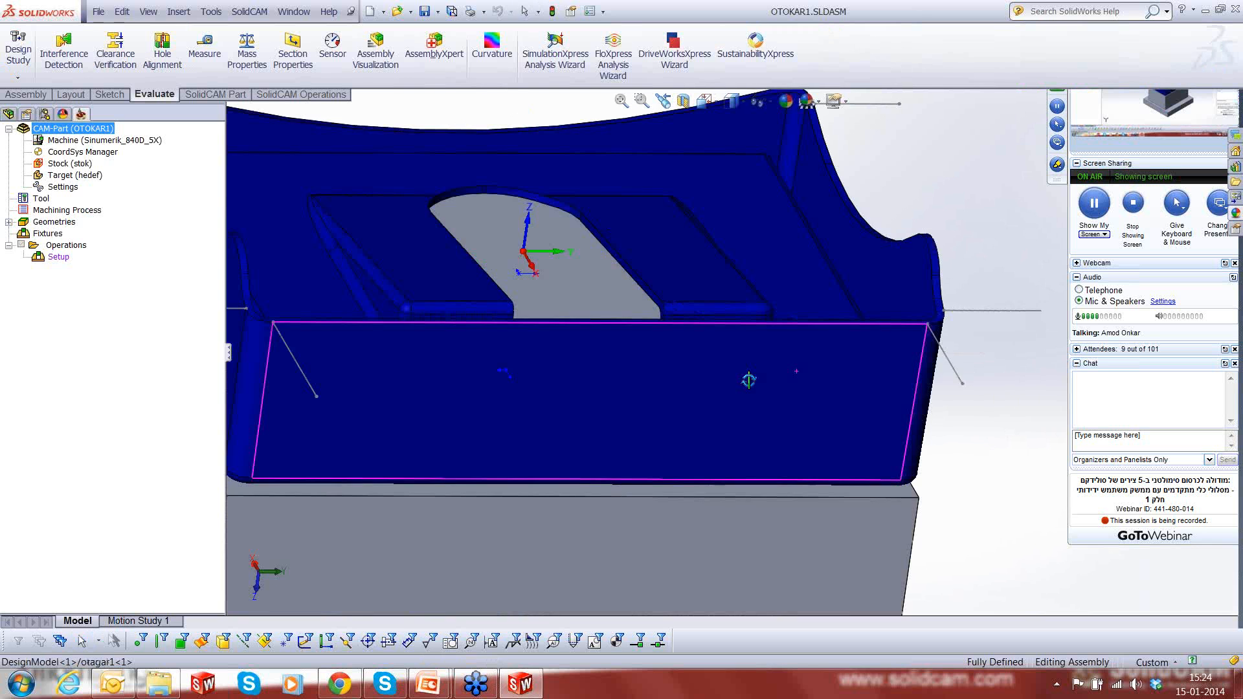
pyautogui.scroll(6, 797, 359)
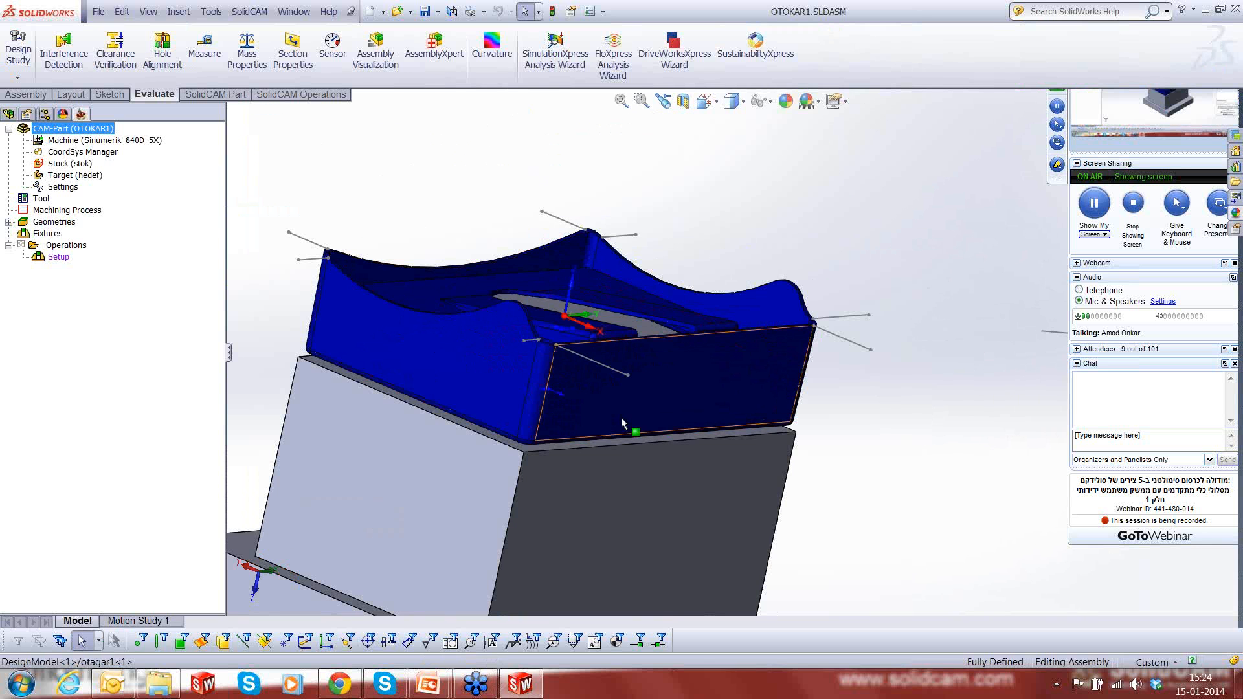
pyautogui.scroll(1, 620, 417)
pyautogui.scroll(1, 625, 409)
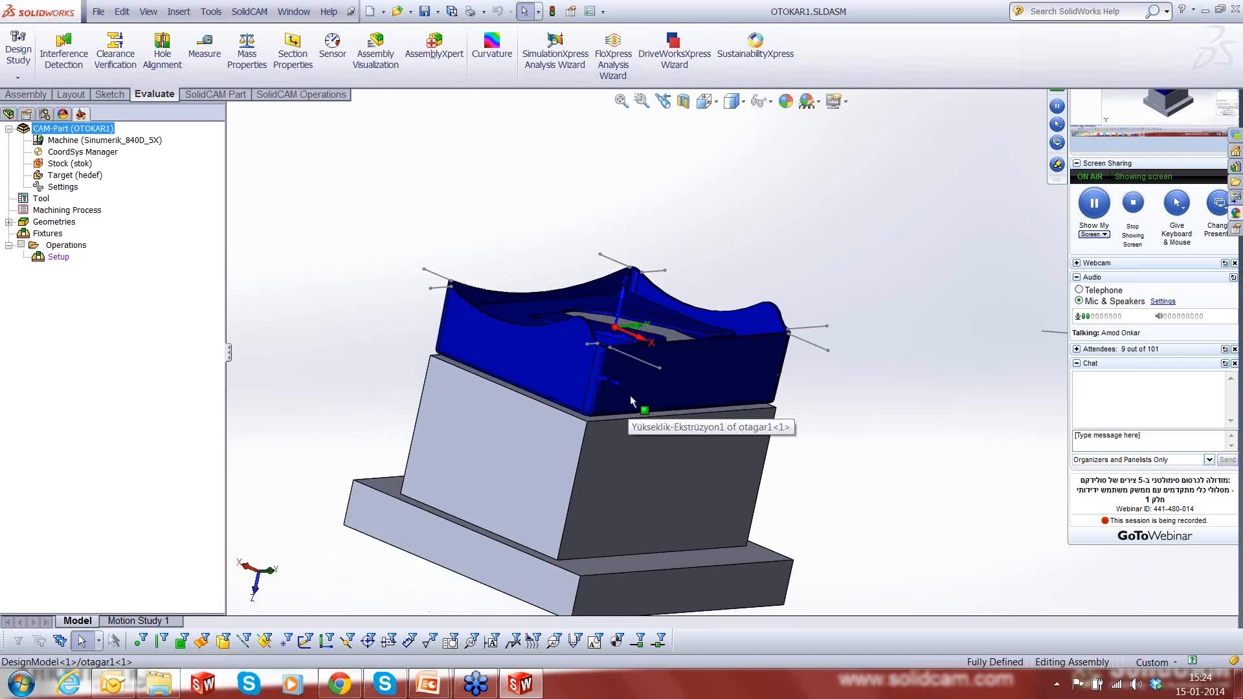
pyautogui.moveTo(631, 401); pyautogui.dragTo(779, 357, button='middle')
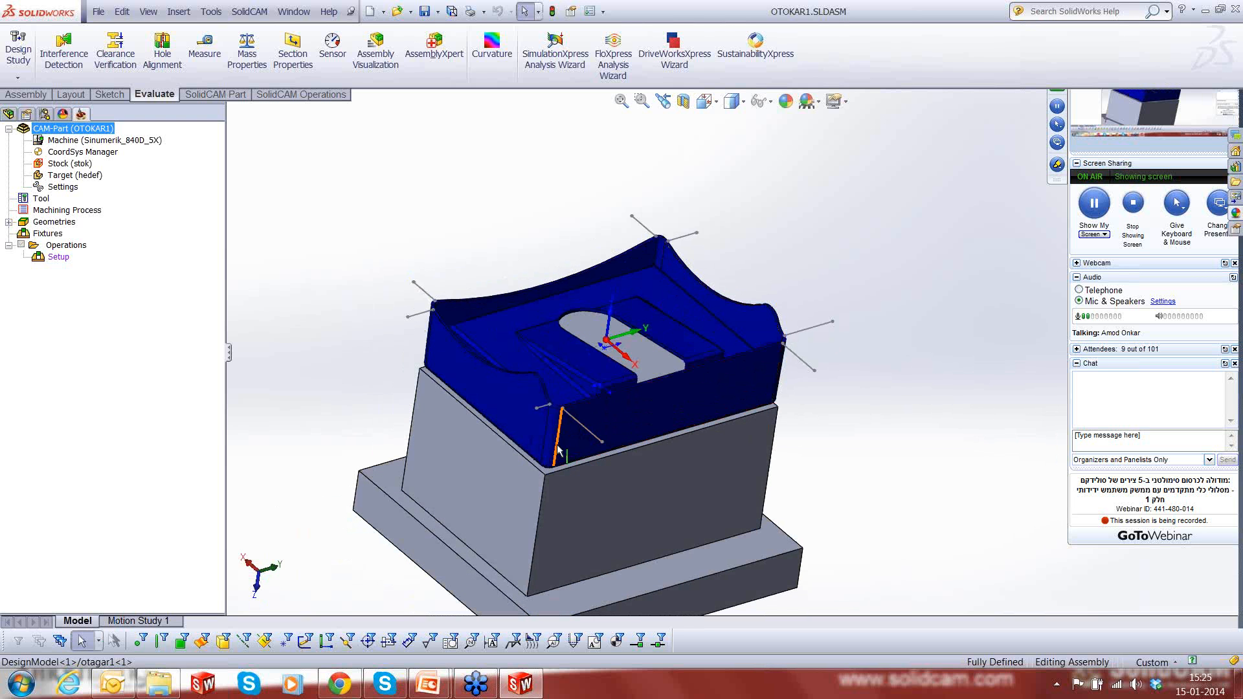
pyautogui.scroll(-3, 558, 451)
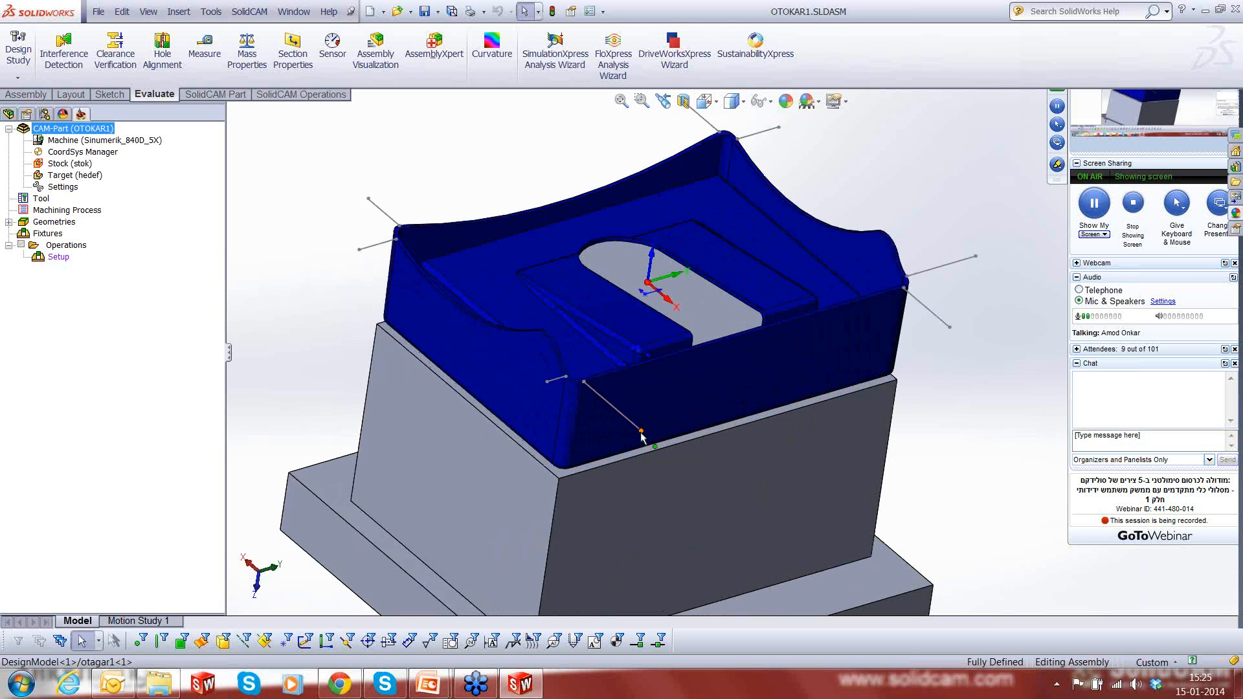
# - Add a Contour 5-Axis Machining operation to the OTOKAR1 CAM-part
pyautogui.rightClick(63, 246)
pyautogui.moveTo(134, 272)
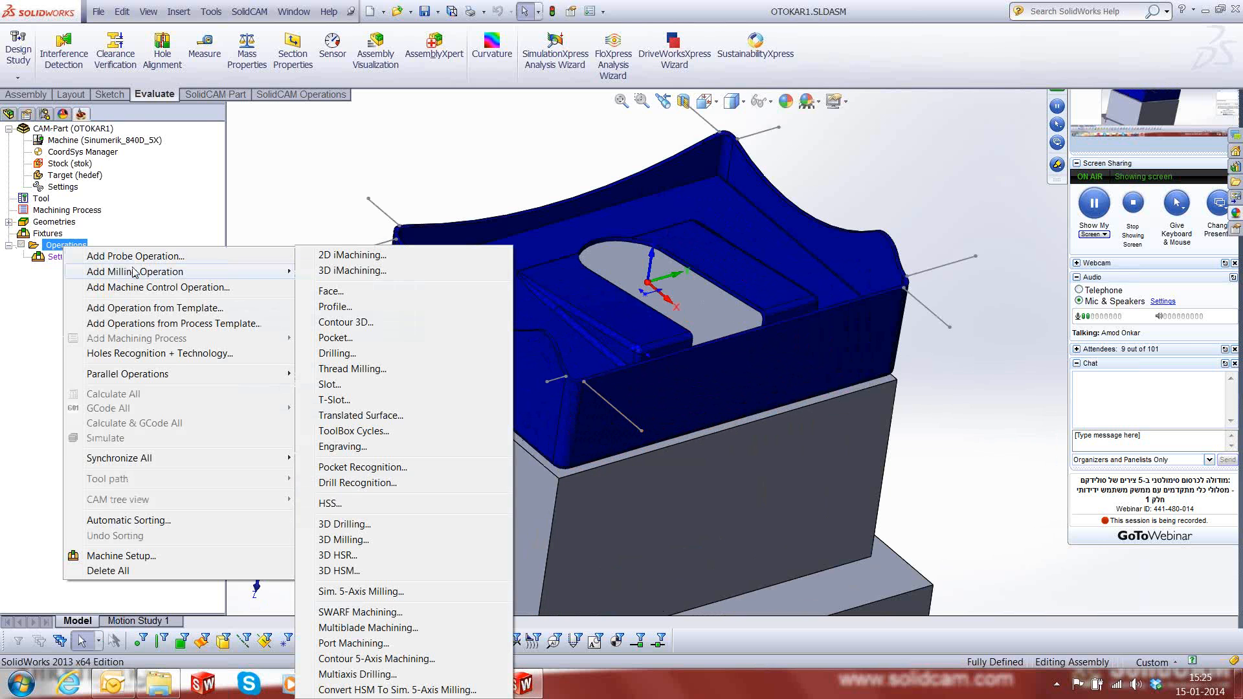
pyautogui.click(338, 660)
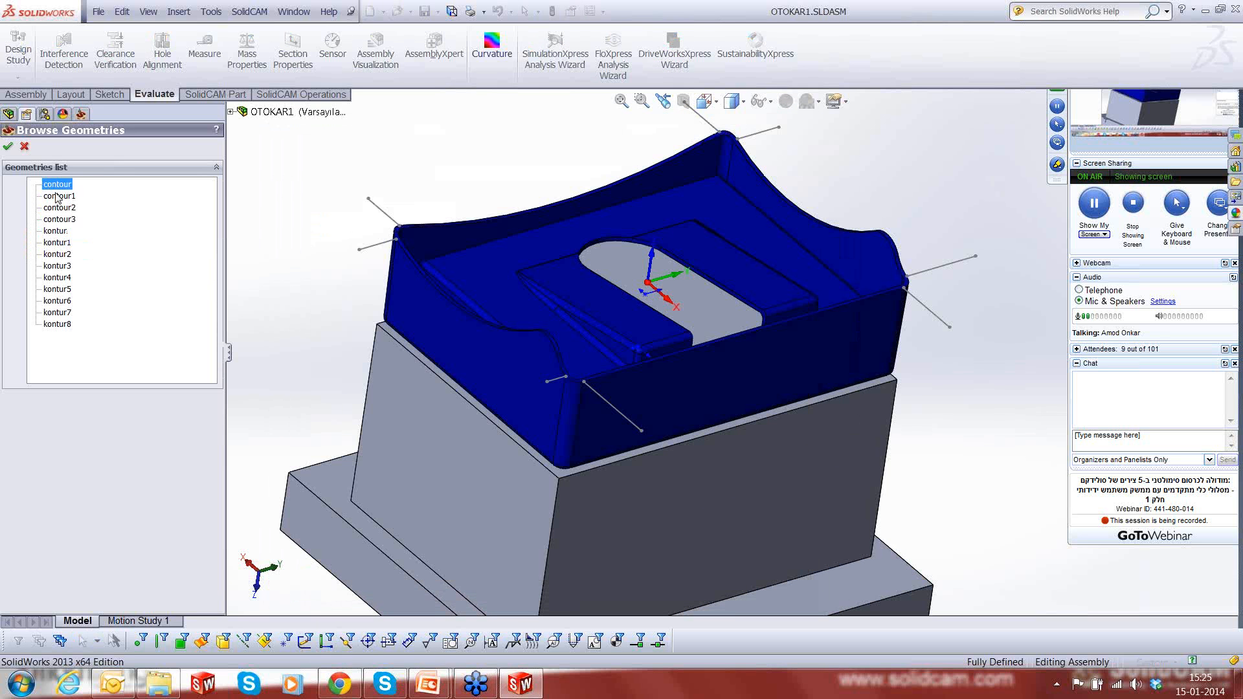
# - Preview the existing geometries from contour1 through kontur8 on the model, then leave the list without choosing one
pyautogui.click(58, 196)
pyautogui.click(57, 208)
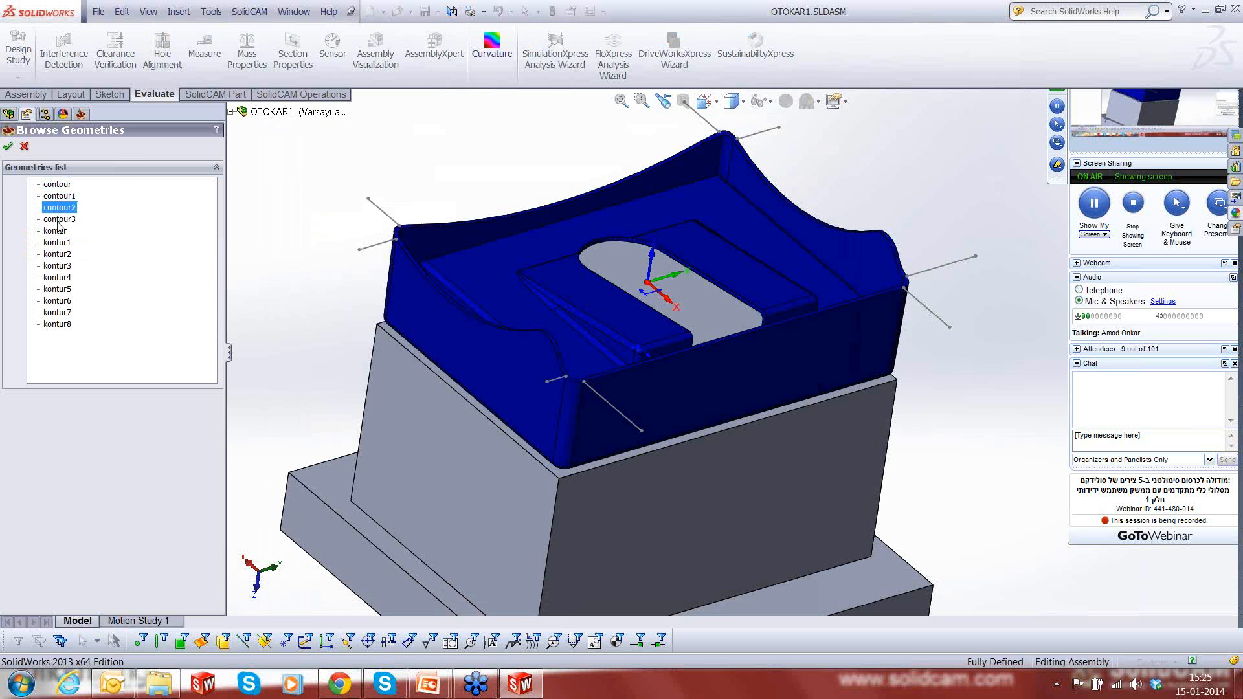
pyautogui.click(60, 220)
pyautogui.click(58, 231)
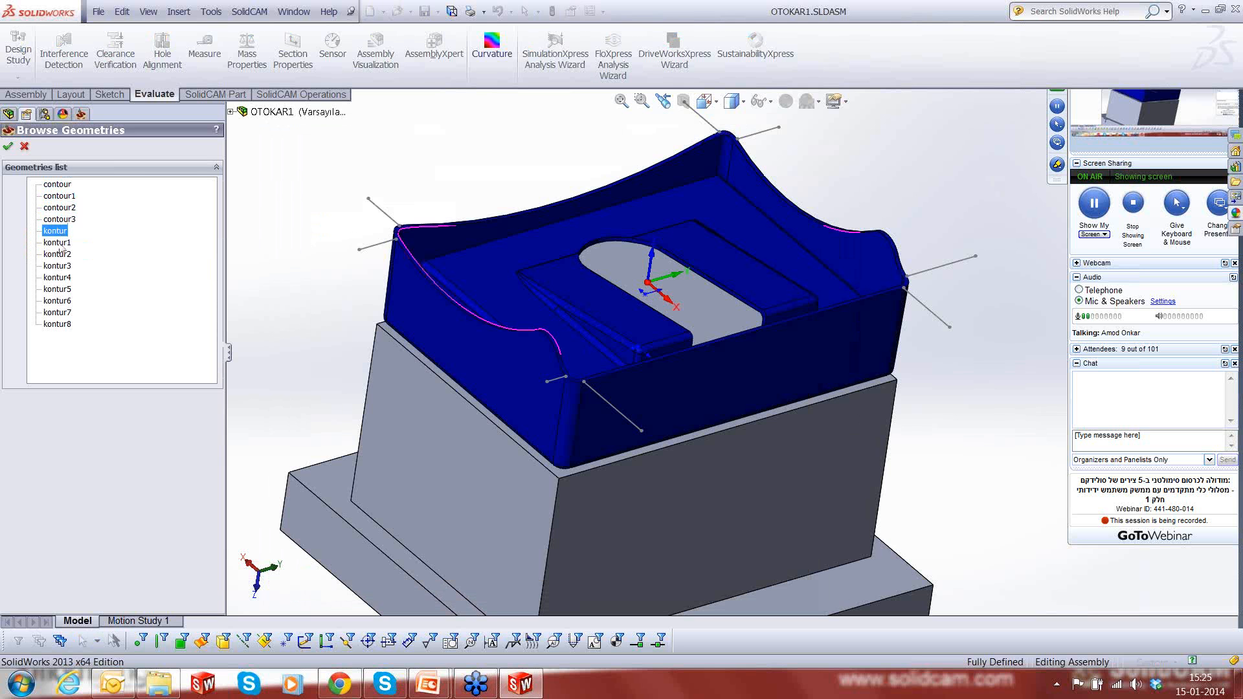
pyautogui.click(59, 242)
pyautogui.click(58, 255)
pyautogui.click(58, 266)
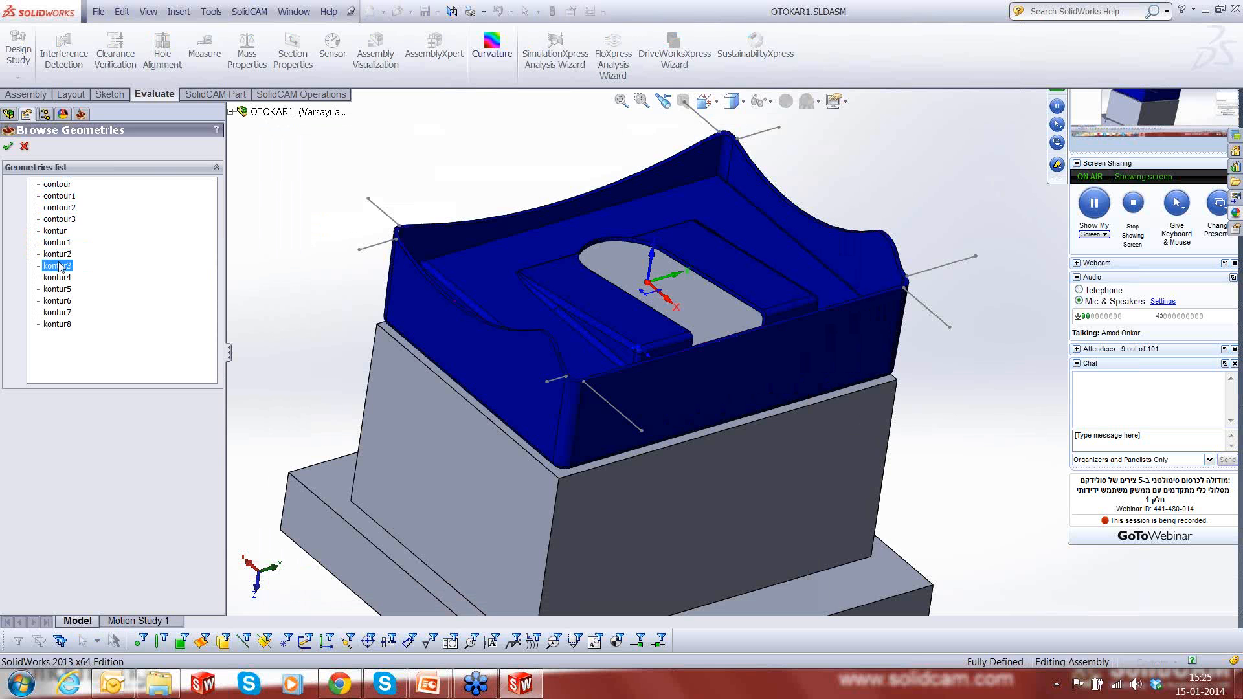
pyautogui.click(59, 278)
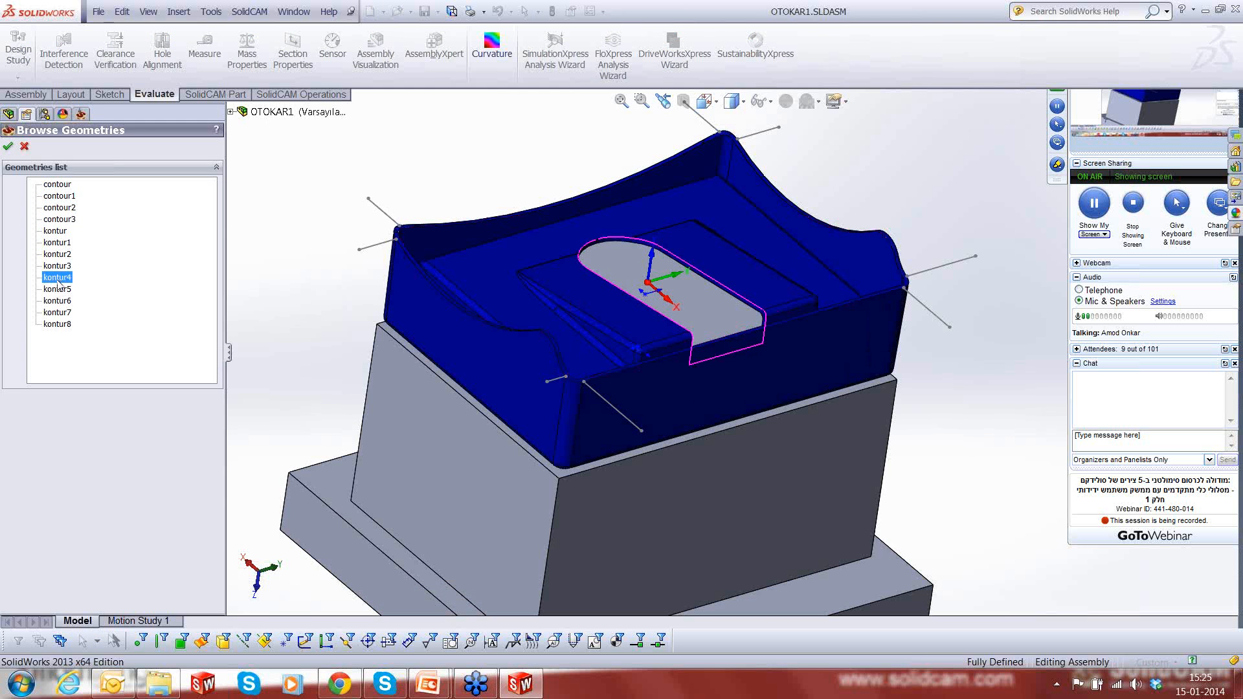
pyautogui.click(58, 290)
pyautogui.click(58, 302)
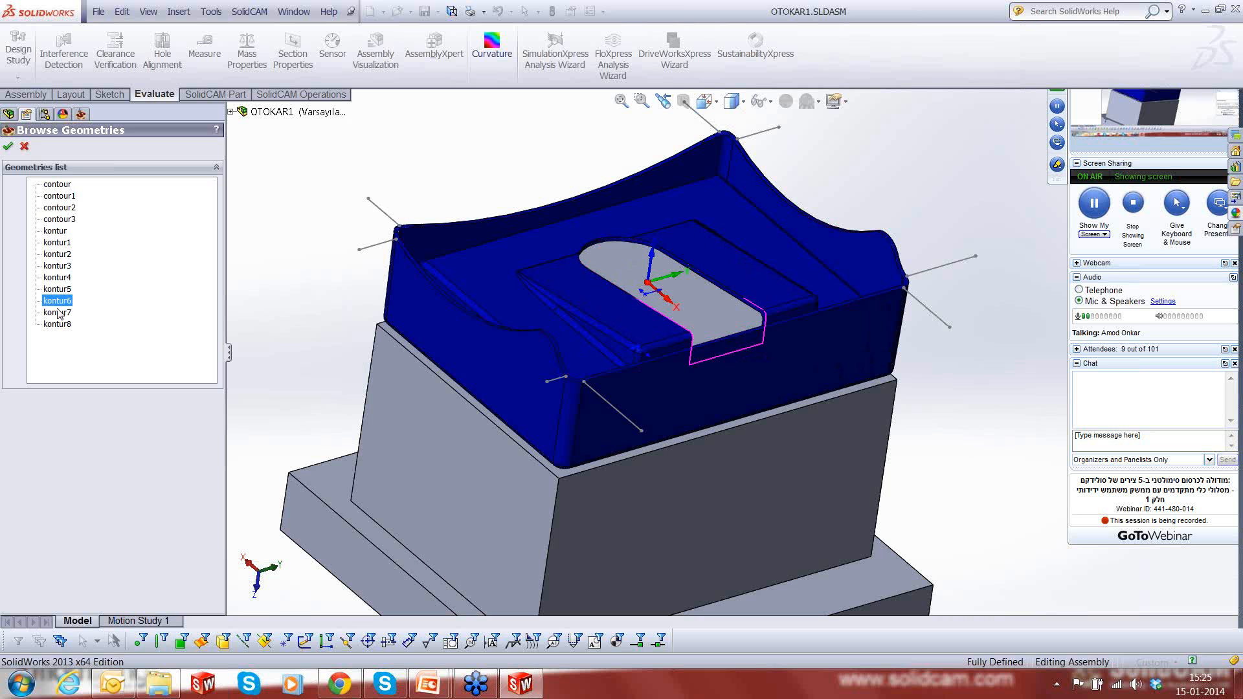
pyautogui.click(58, 313)
pyautogui.click(58, 324)
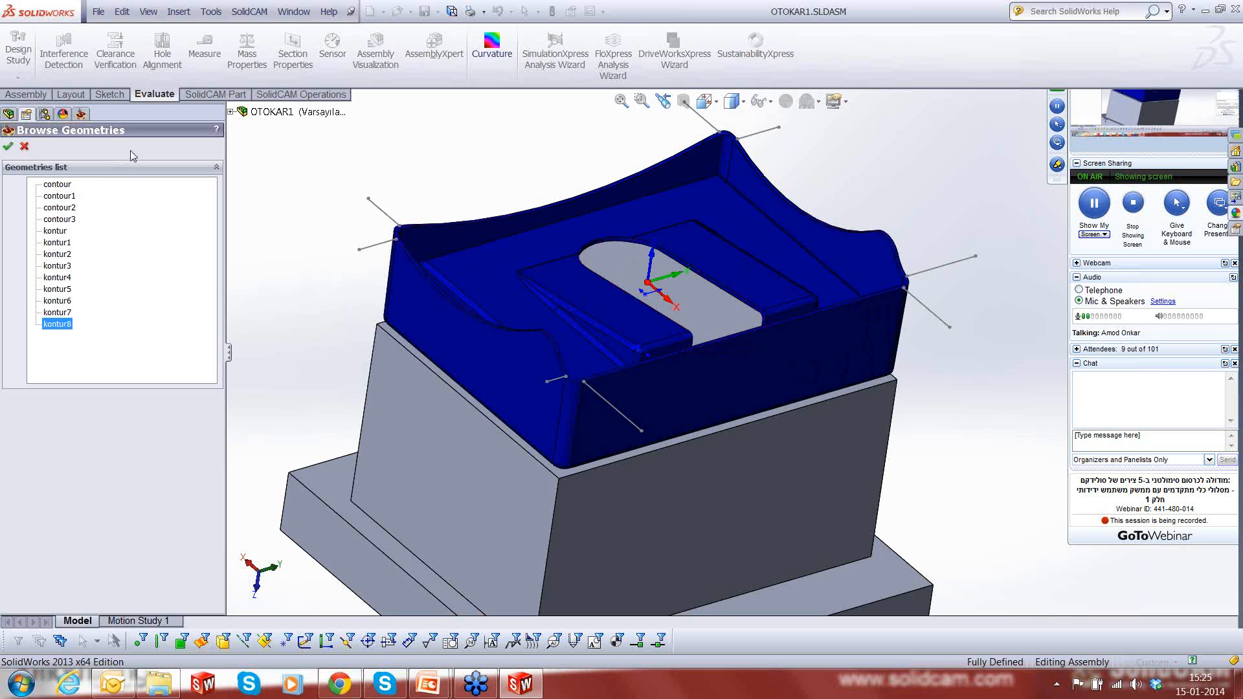
pyautogui.click(26, 148)
# - Start a new drive-curve geometry and chain the S-shaped rim edge, the nearest corner arc and the long straight front rim edge
pyautogui.click(473, 246)
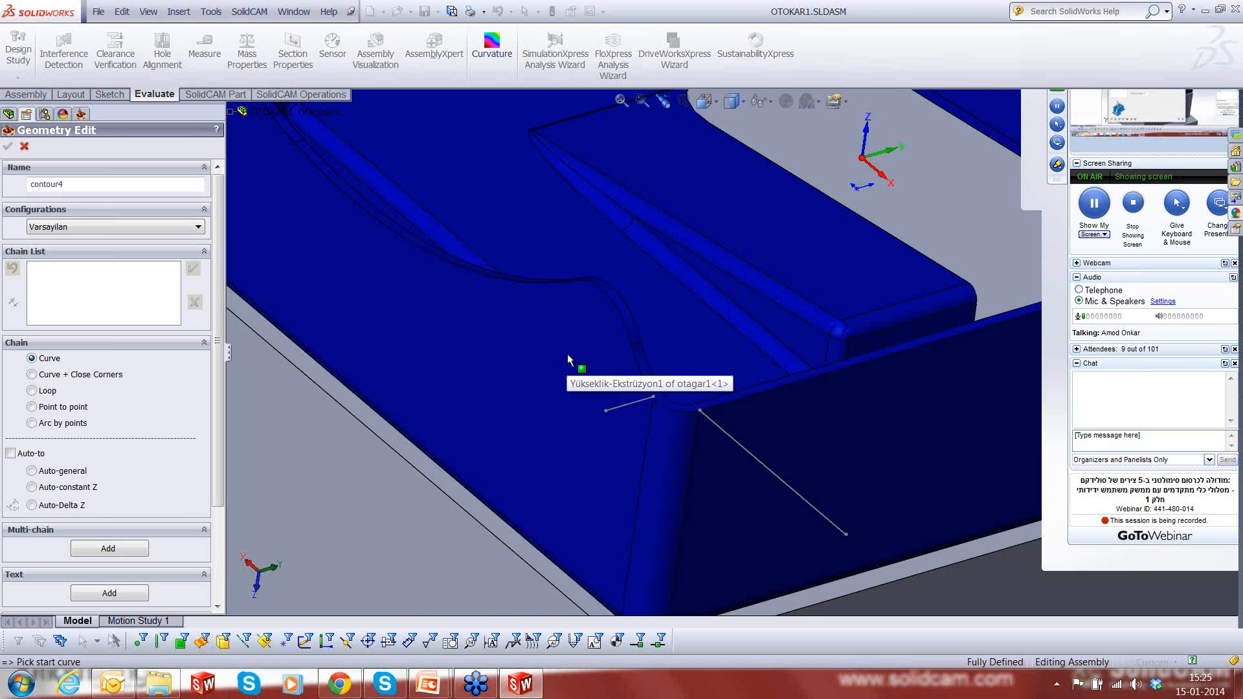
pyautogui.click(664, 405)
pyautogui.click(693, 412)
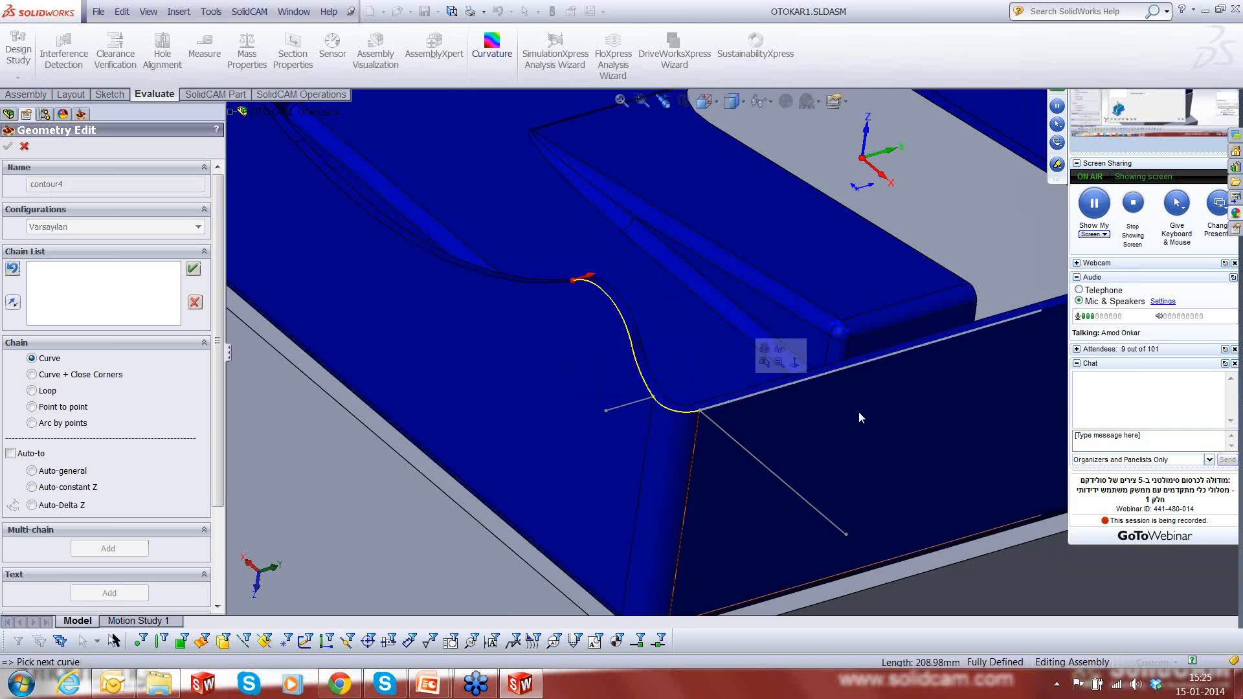
pyautogui.scroll(5, 859, 413)
pyautogui.scroll(-7, 1035, 285)
# - Extend the drive-curve chain around the corner beyond the straight front edge and along the curved outer rim edges of the adjoining wall
pyautogui.click(800, 321)
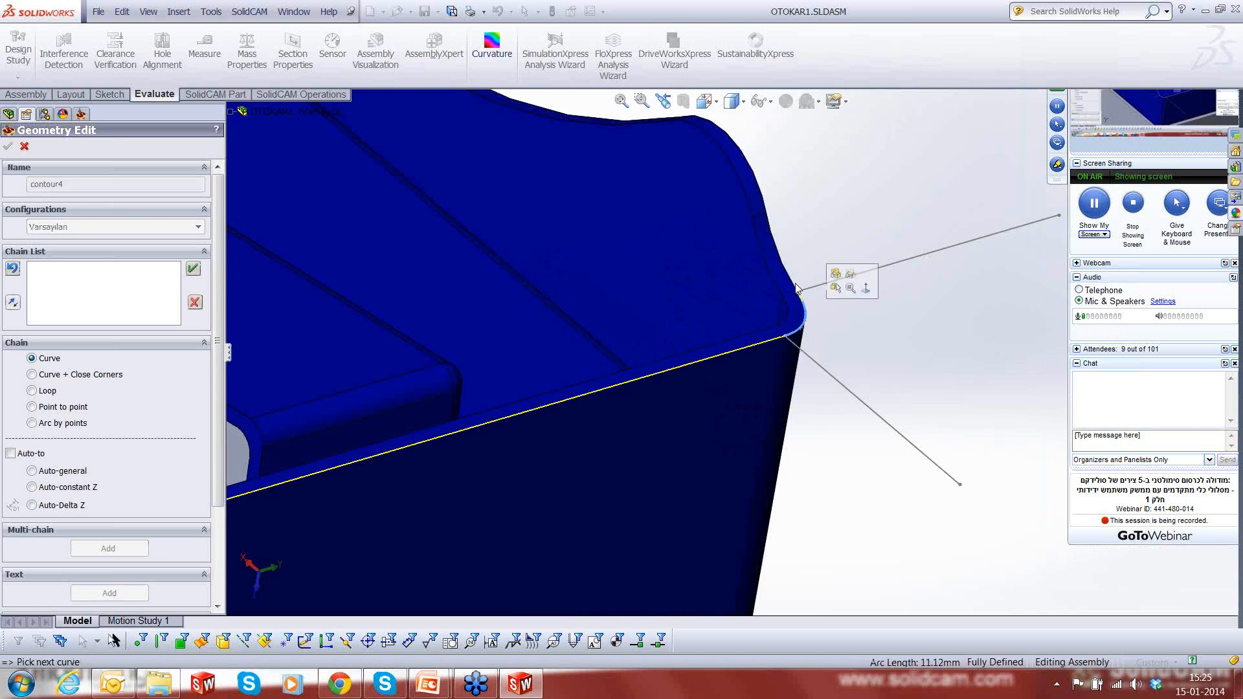
pyautogui.click(789, 270)
pyautogui.click(765, 202)
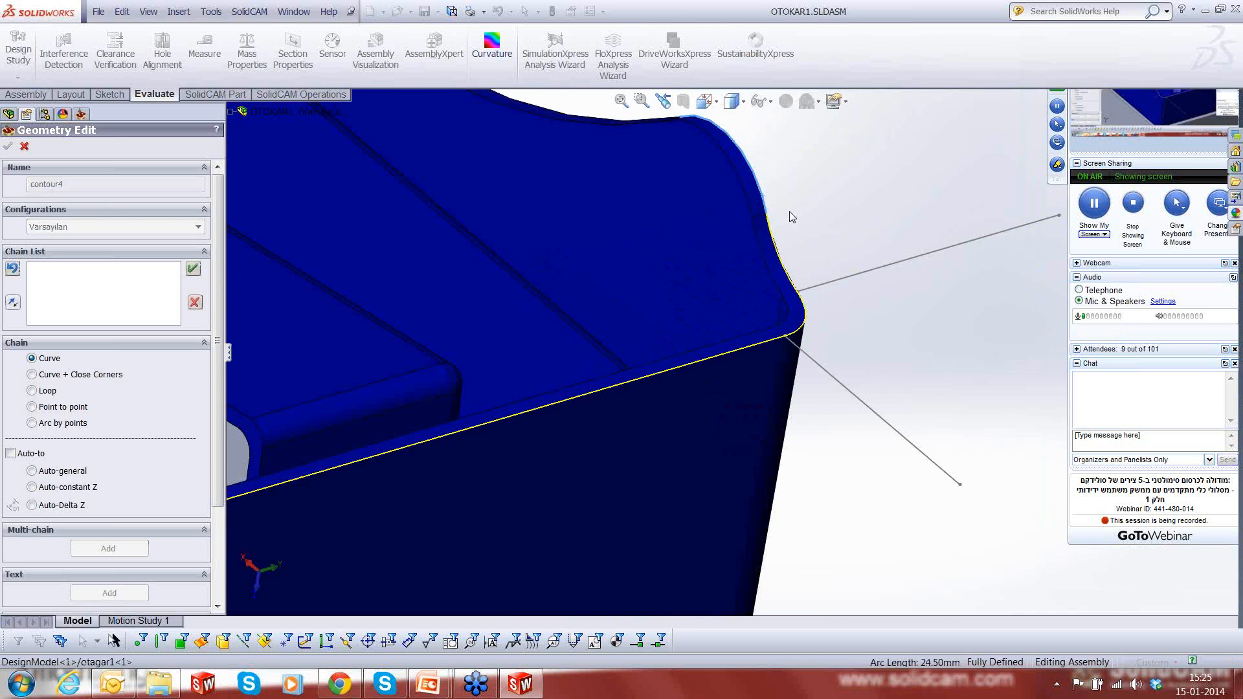
pyautogui.scroll(2, 790, 212)
pyautogui.scroll(3, 791, 212)
pyautogui.scroll(-4, 573, 220)
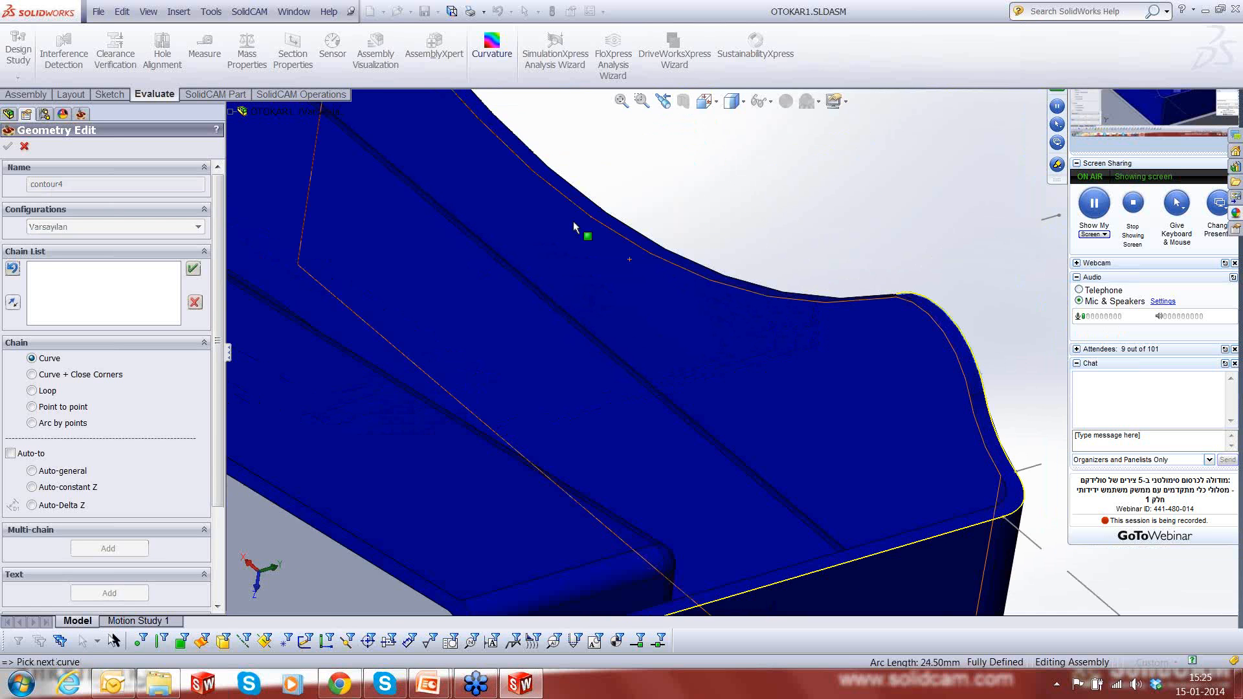
pyautogui.moveTo(573, 220); pyautogui.dragTo(728, 421, button='middle')
pyautogui.click(820, 381)
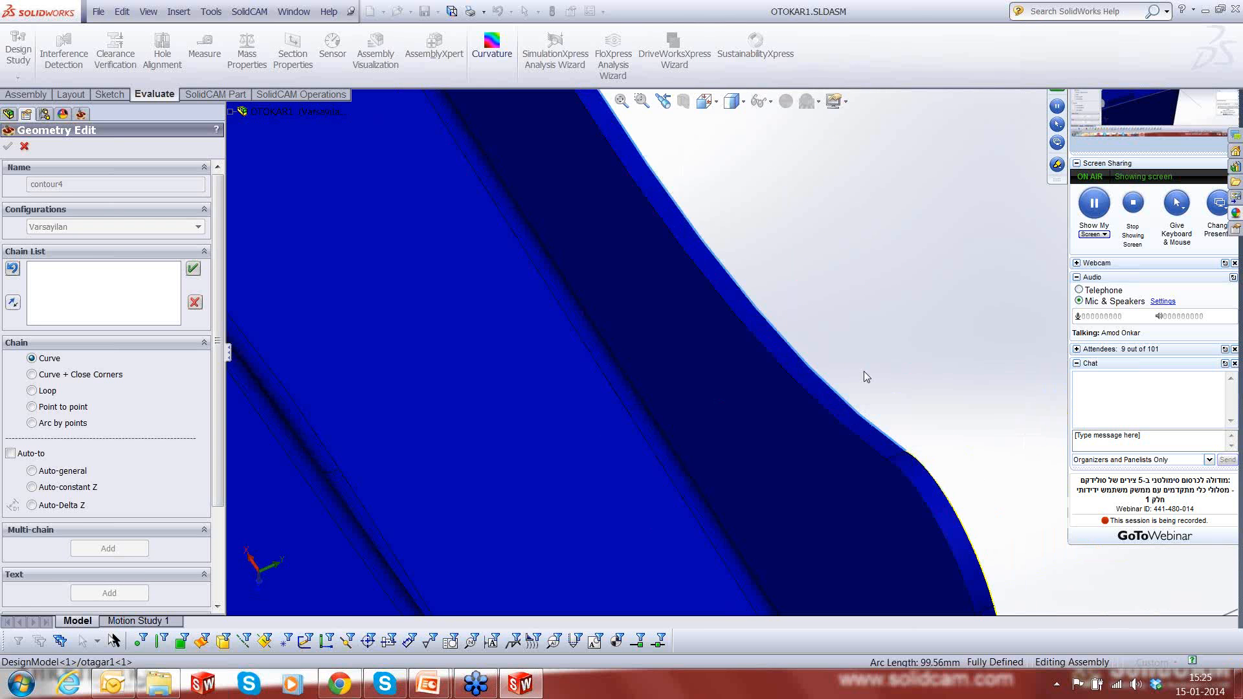
# - Continue the drive-curve chain around the rear corner and along the outer rim edge of the curved back wall
pyautogui.scroll(5, 863, 371)
pyautogui.scroll(-6, 693, 243)
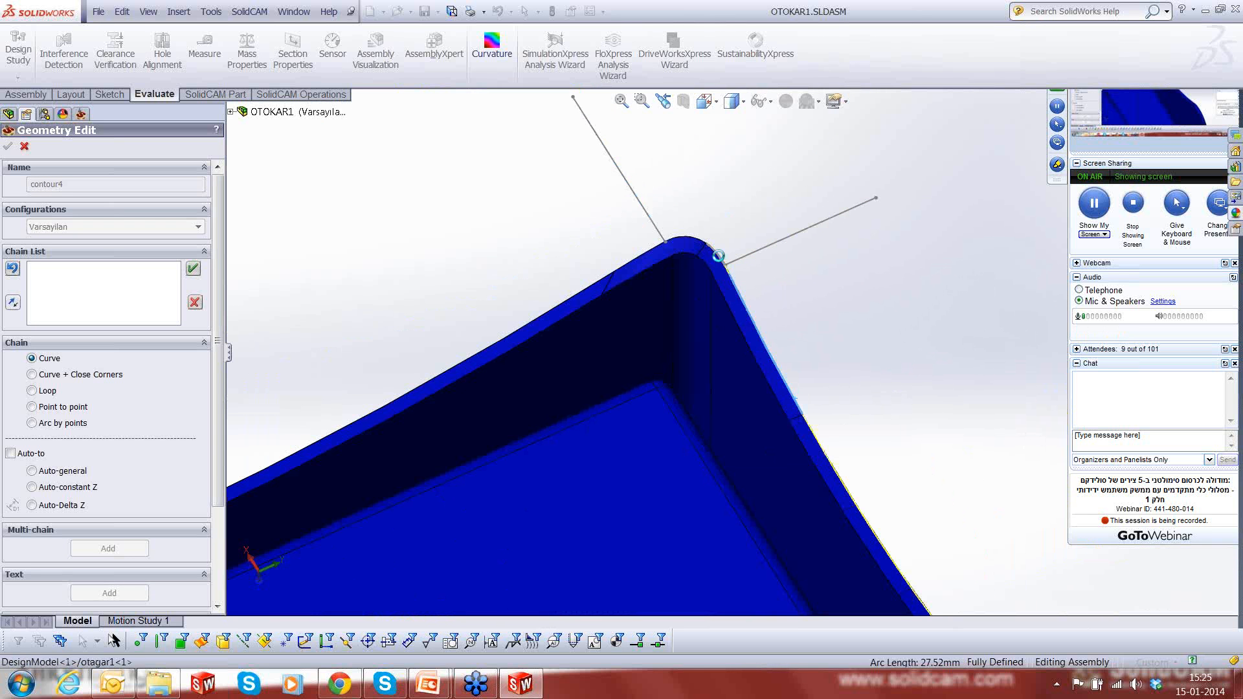
pyautogui.click(692, 244)
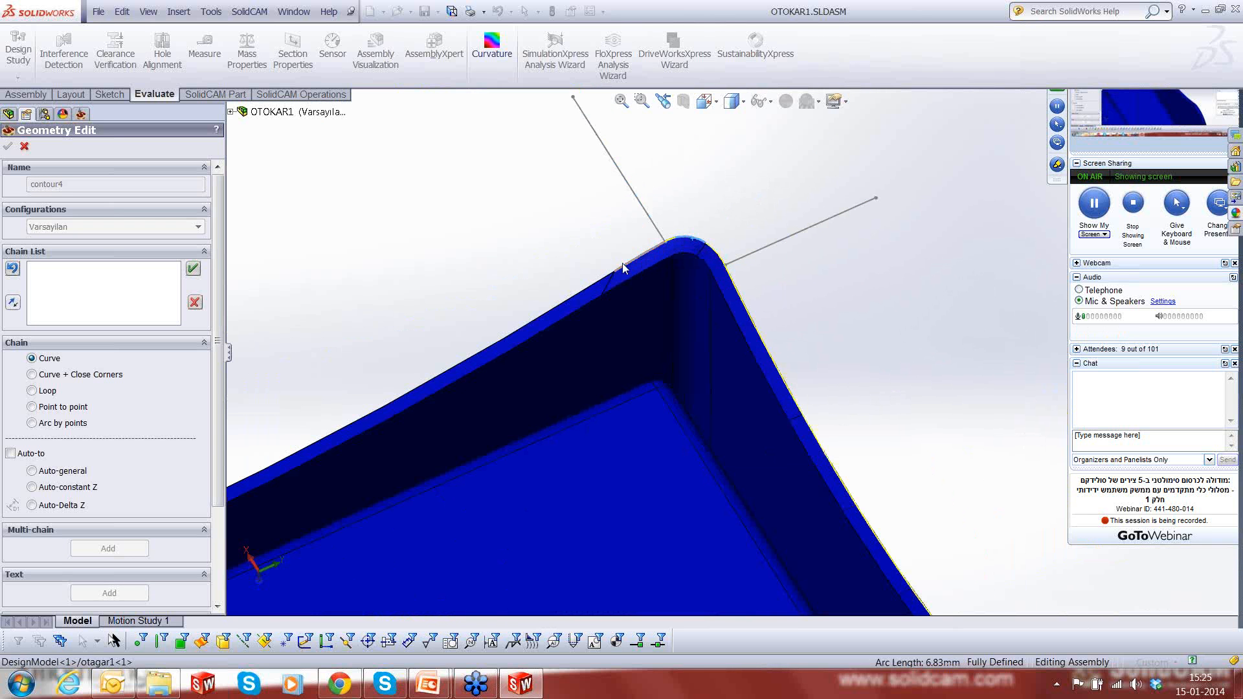
pyautogui.click(584, 274)
pyautogui.scroll(2, 524, 255)
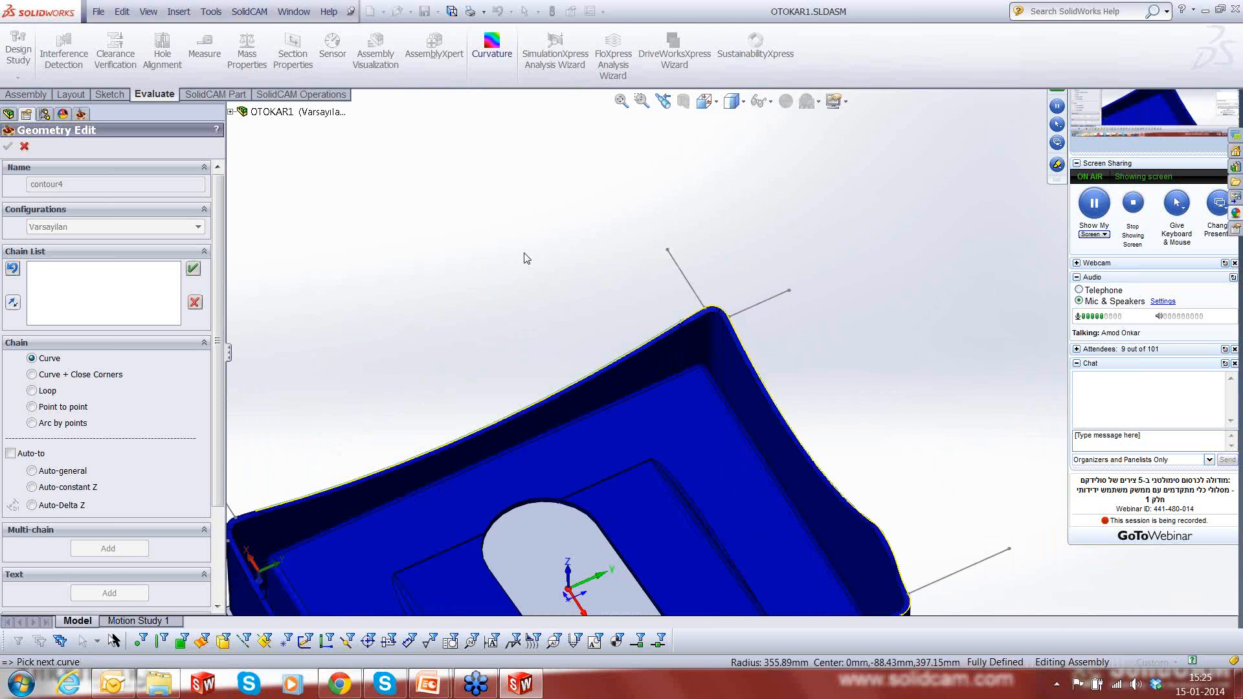
# - Add the outer arc edges of the fourth rim corner and the first edge of the remaining side wall to the chain
pyautogui.scroll(4, 526, 258)
pyautogui.scroll(-6, 593, 439)
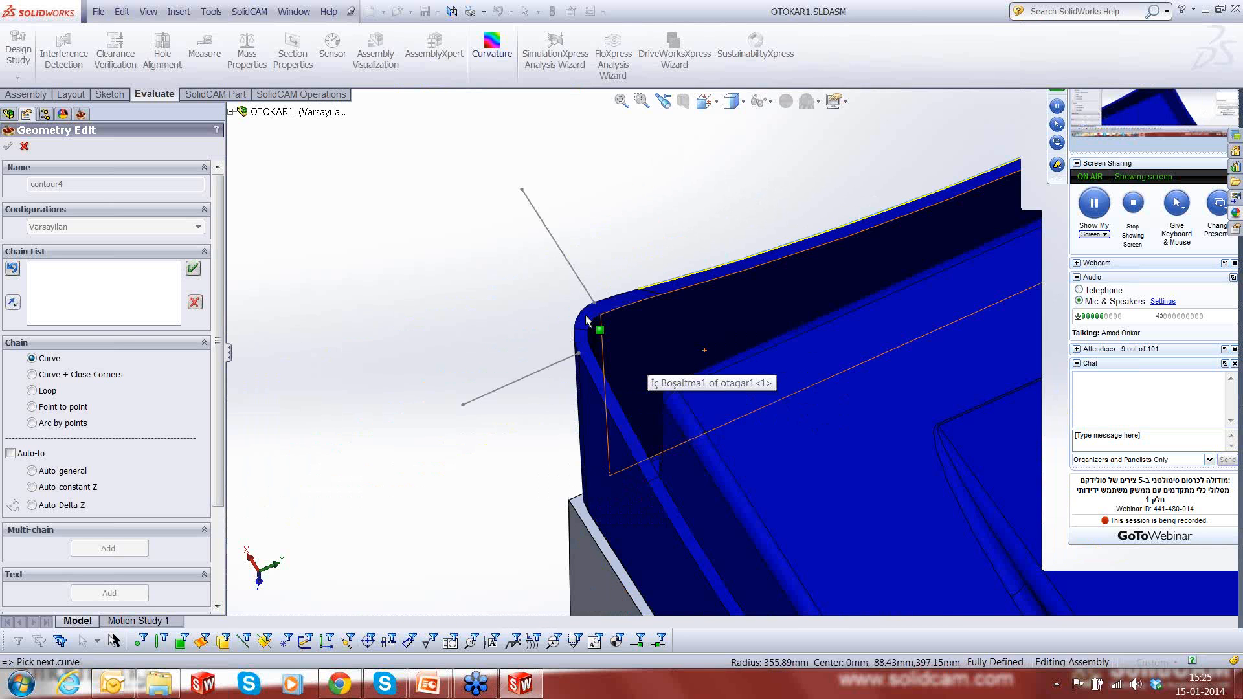
pyautogui.click(590, 360)
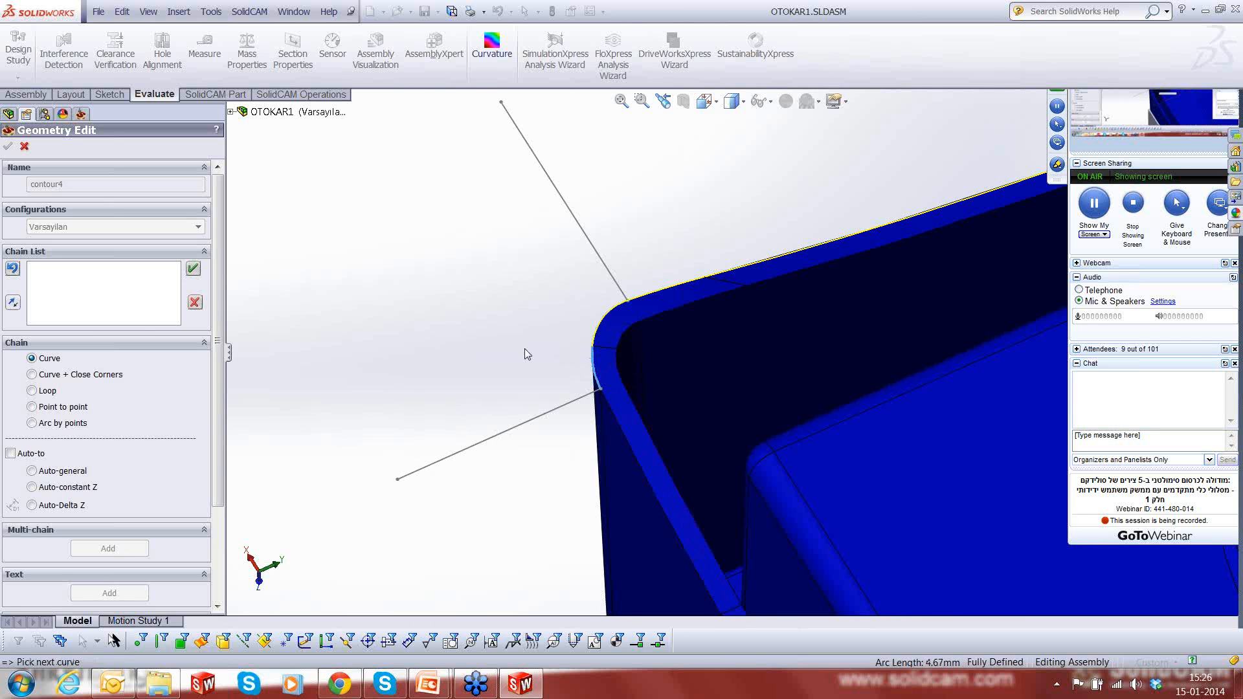
pyautogui.scroll(4, 525, 348)
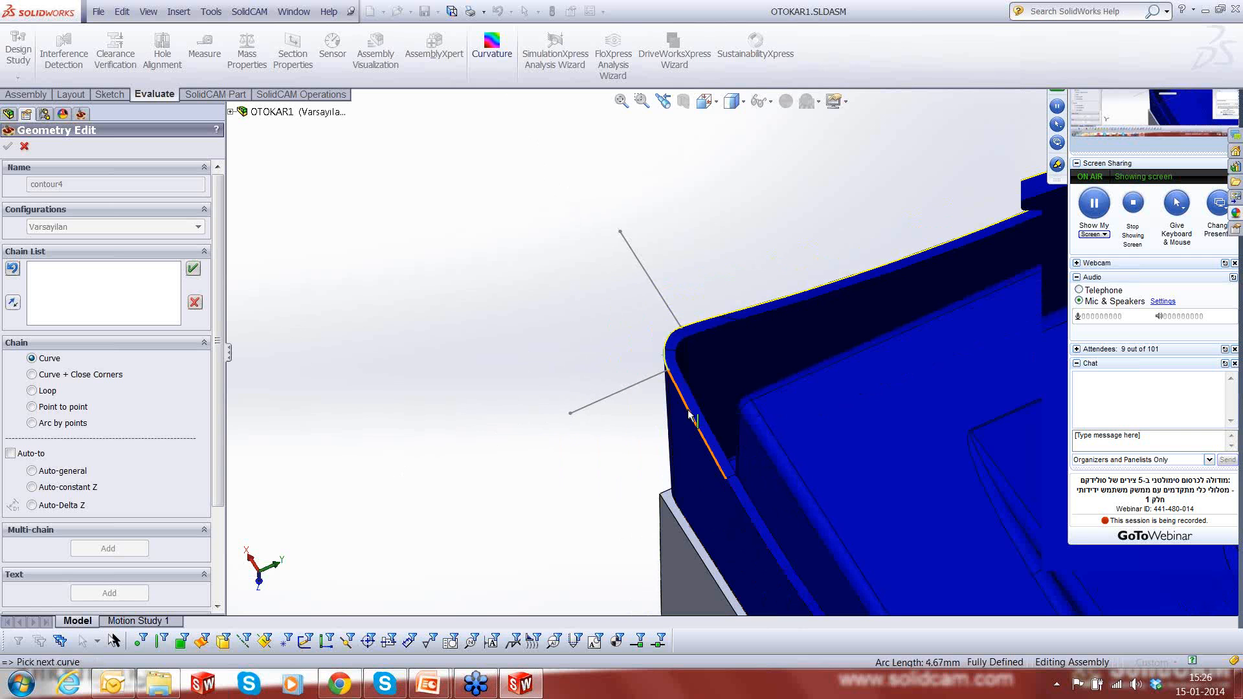
pyautogui.click(689, 415)
pyautogui.scroll(5, 588, 443)
pyautogui.scroll(-4, 768, 499)
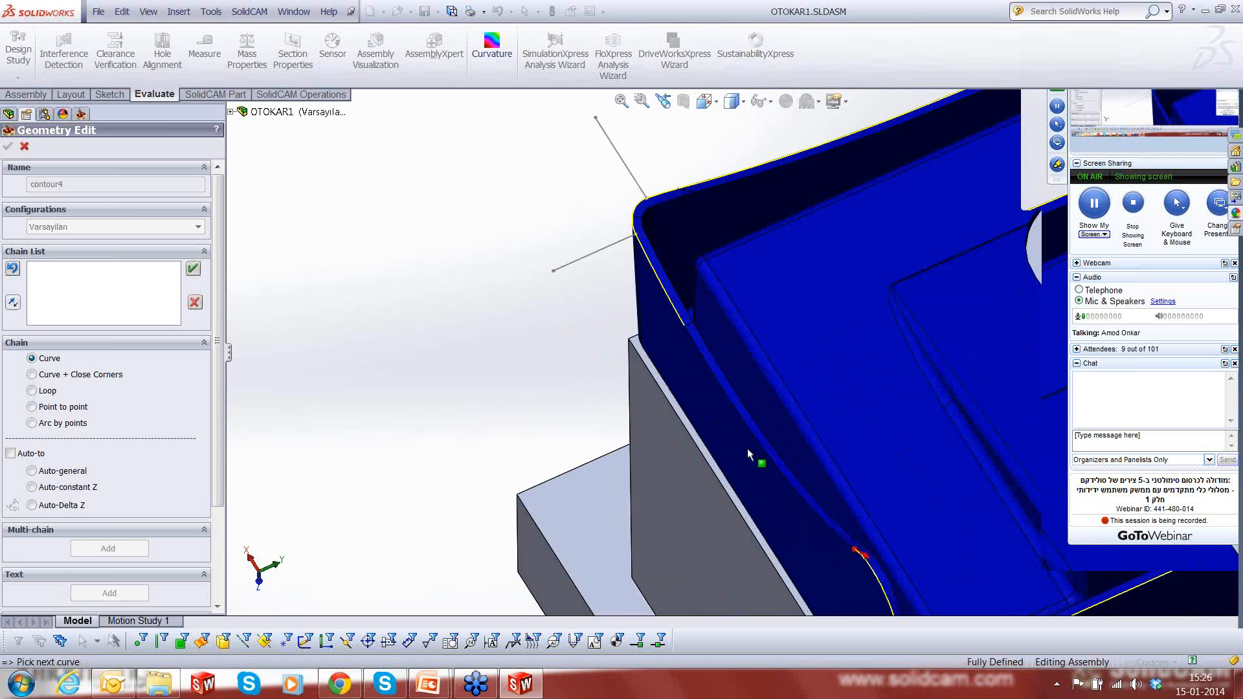
# - Close the rim chain with the last curved edge, accept it, and save geometry contour4 as the drive curve
pyautogui.click(700, 353)
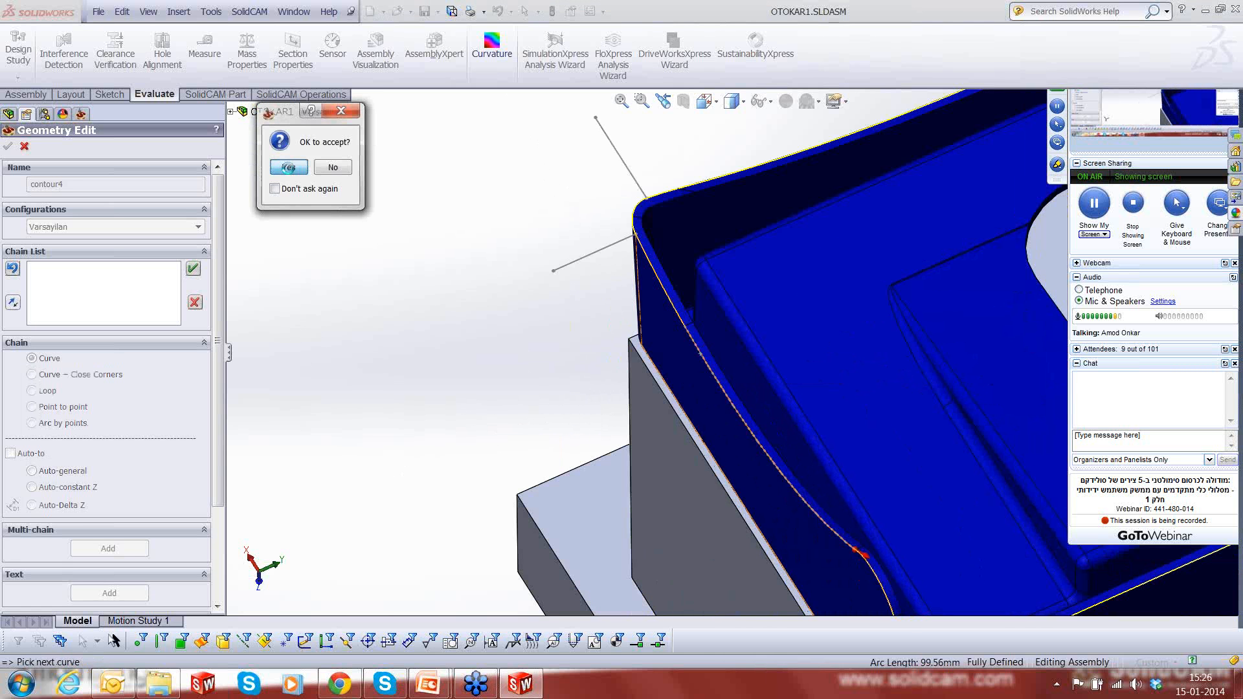
pyautogui.press('Return')
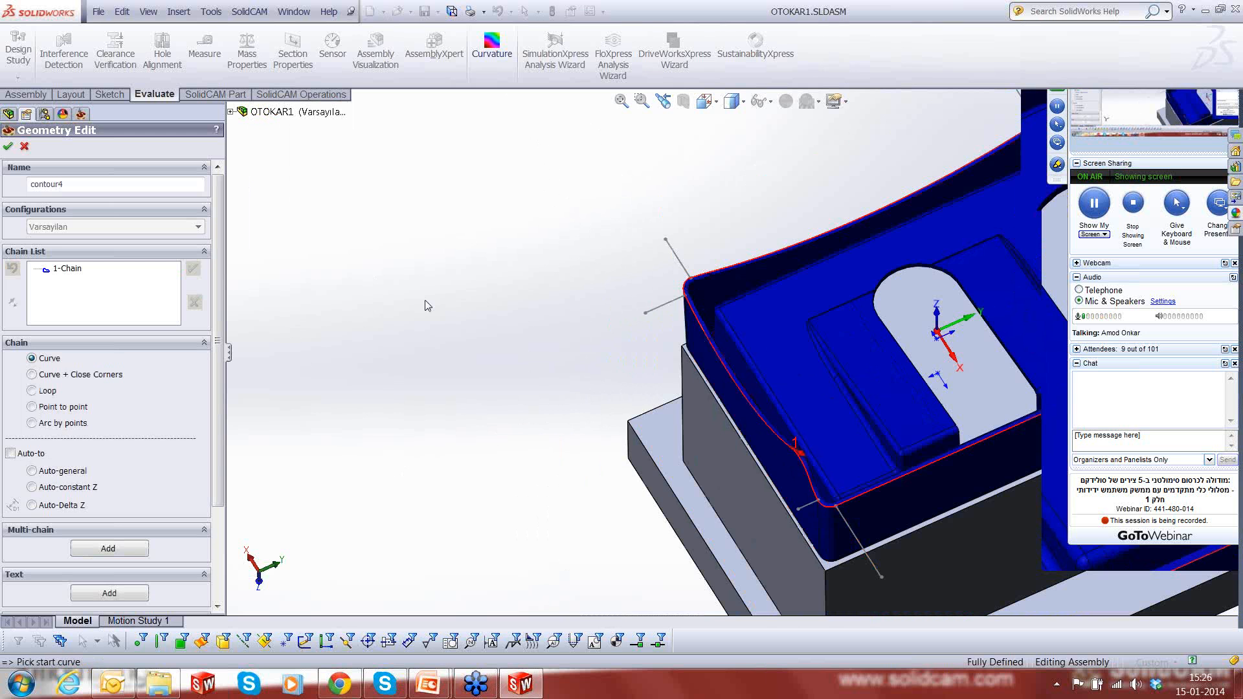
pyautogui.scroll(2, 425, 306)
pyautogui.scroll(-3, 809, 220)
pyautogui.moveTo(938, 365); pyautogui.dragTo(841, 337, button='middle')
pyautogui.click(8, 148)
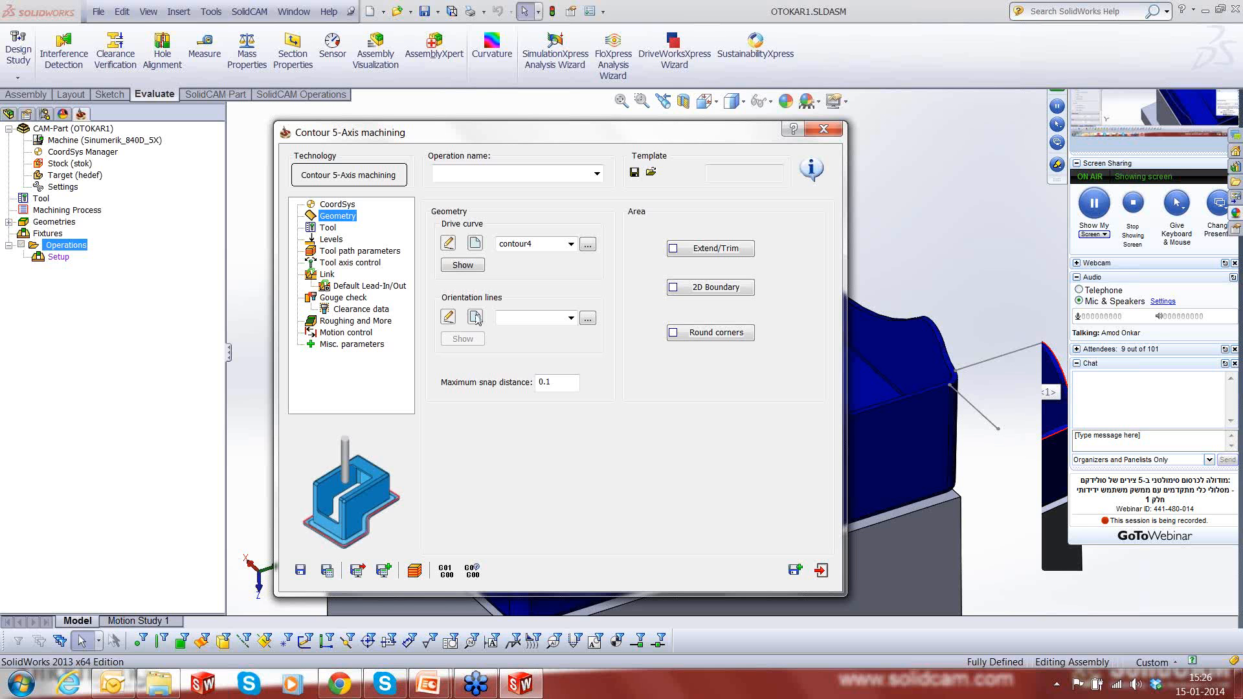
# - Start a new orientation-lines geometry and add the outward lines at both ends of the straight front wall as separate chains
pyautogui.click(570, 318)
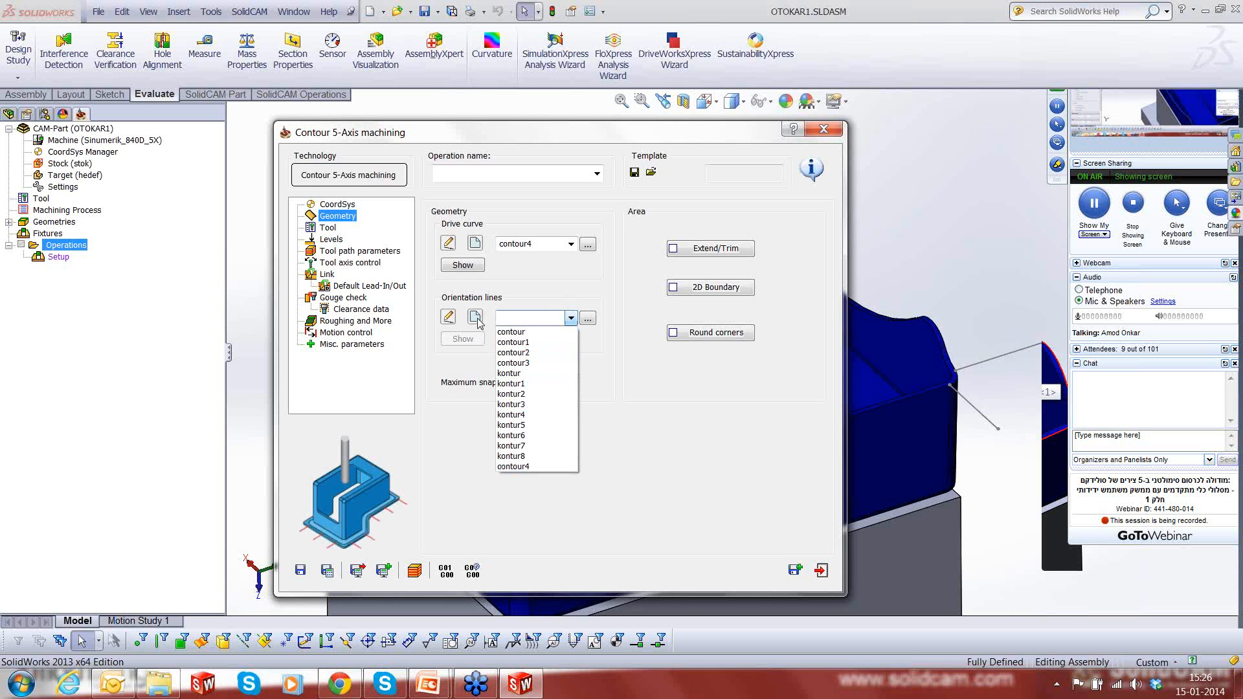
pyautogui.click(570, 318)
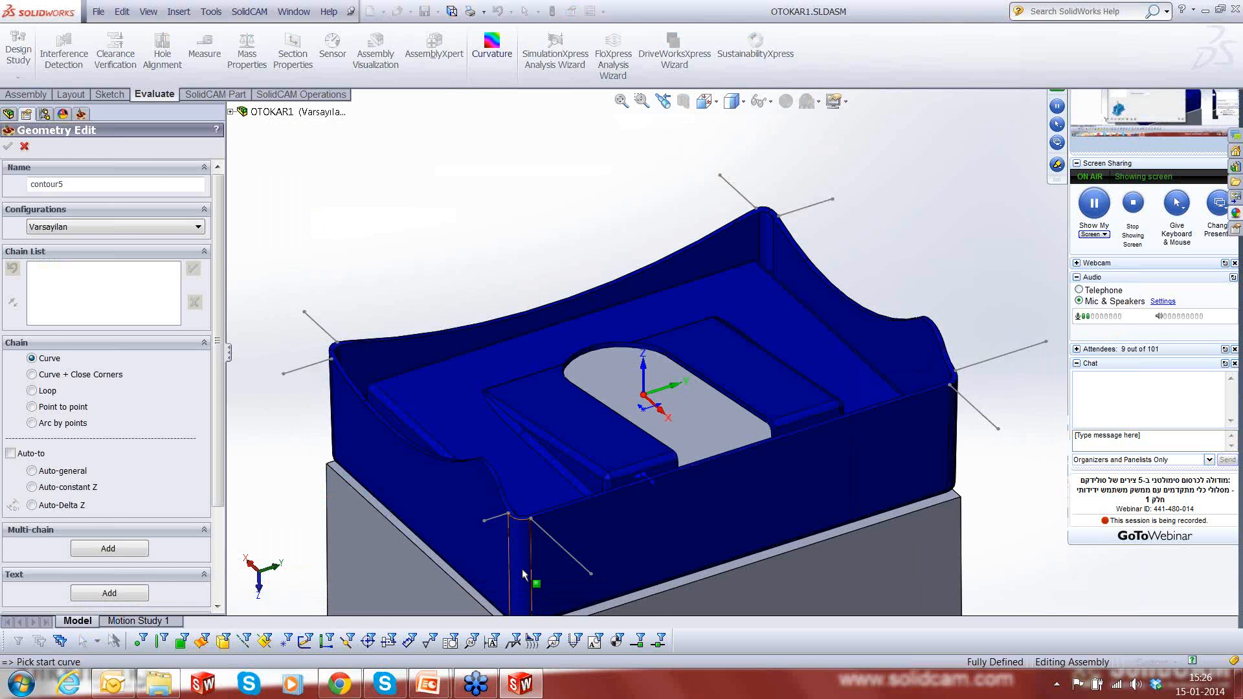
pyautogui.scroll(-2, 524, 573)
pyautogui.scroll(3, 706, 500)
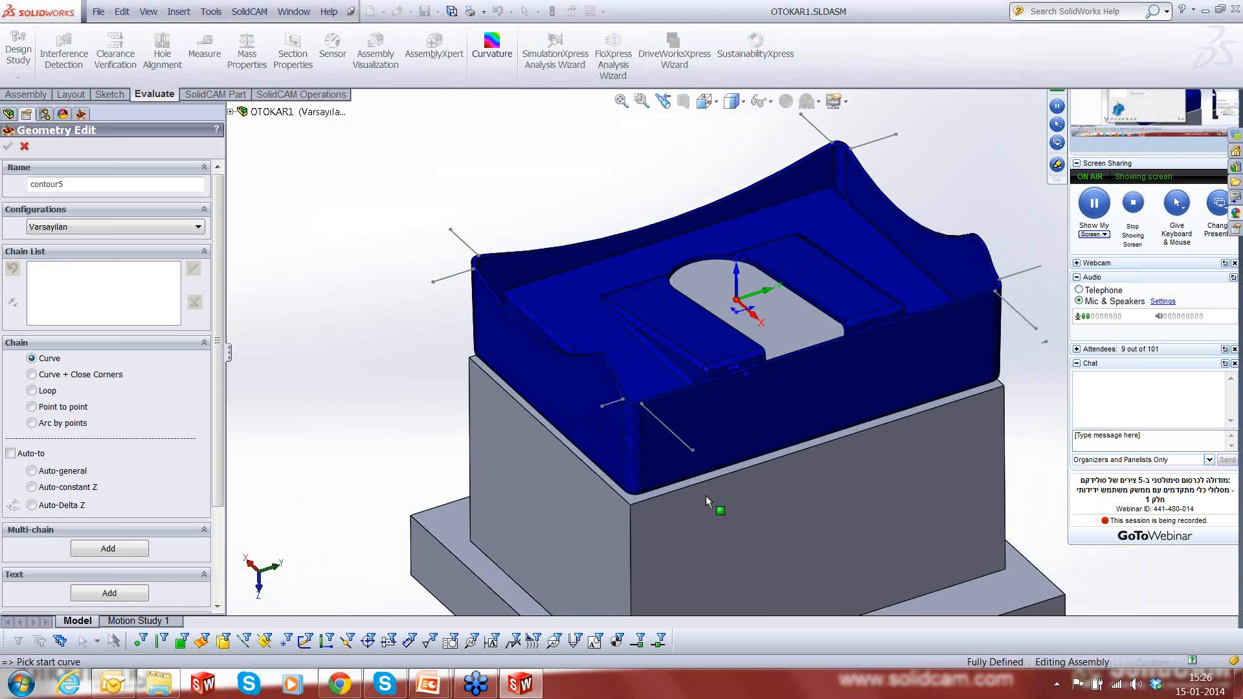
pyautogui.moveTo(705, 495); pyautogui.dragTo(718, 437, button='middle')
pyautogui.click(702, 428)
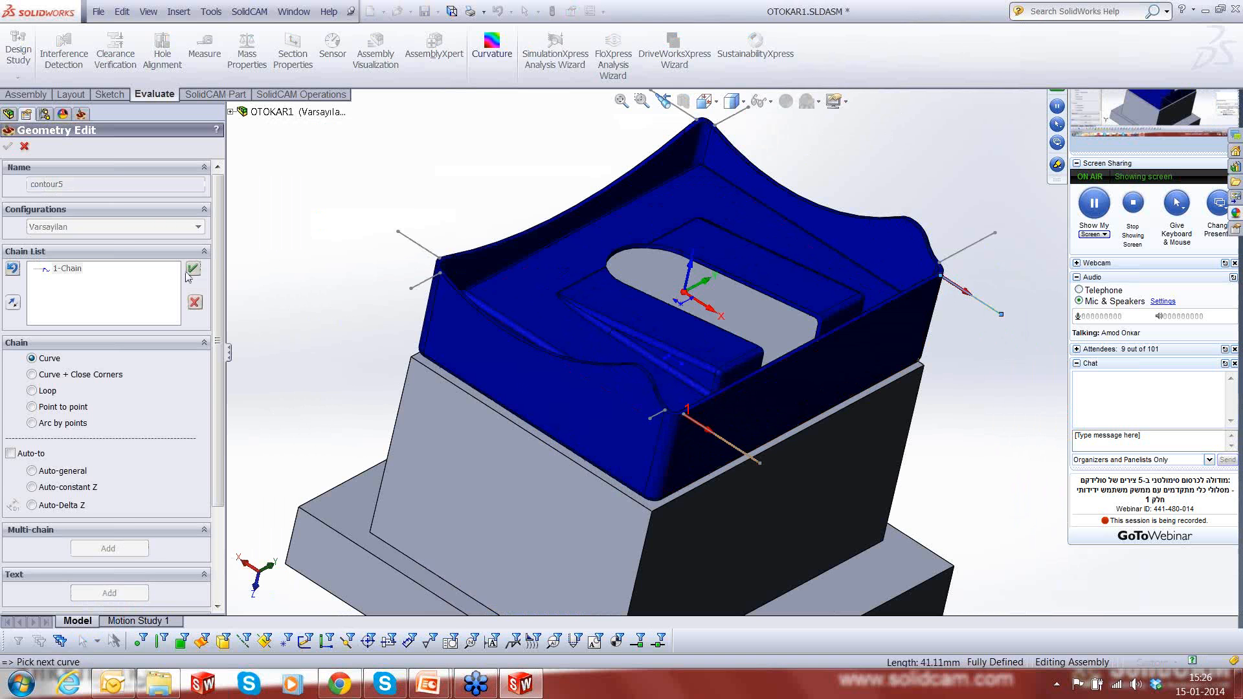
pyautogui.click(193, 268)
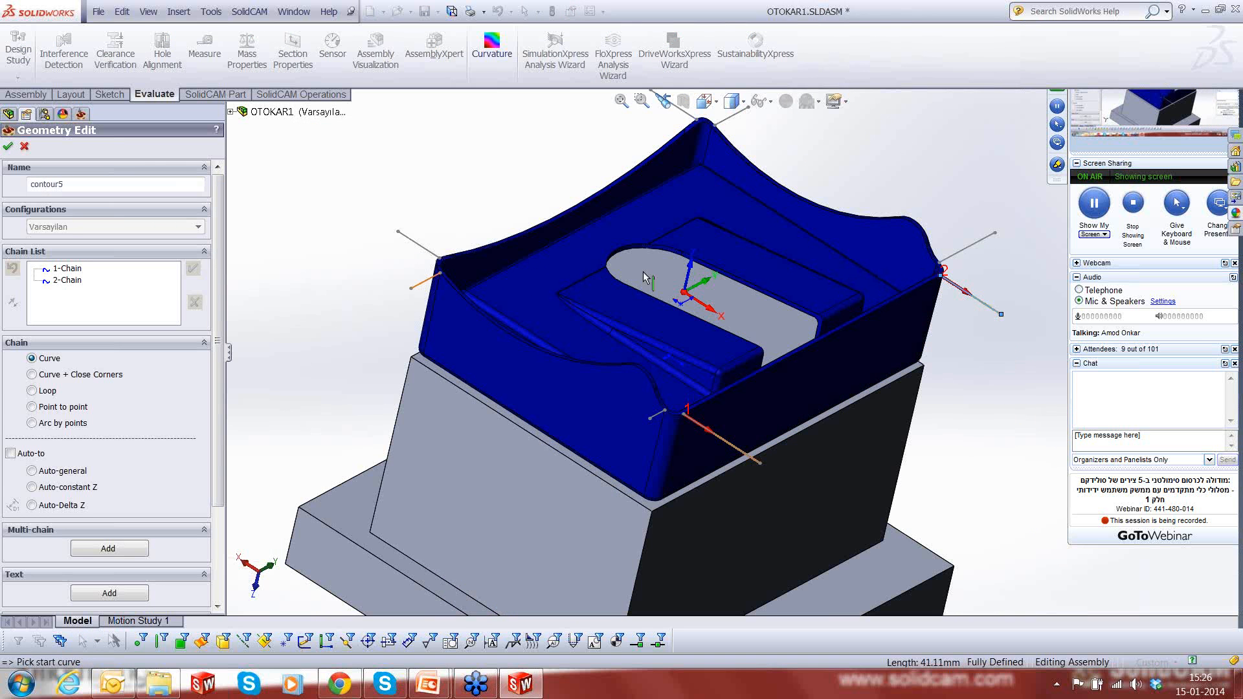
# - Add the lines at both ends of the adjoining curved side wall as the third and fourth orientation chains
pyautogui.click(950, 268)
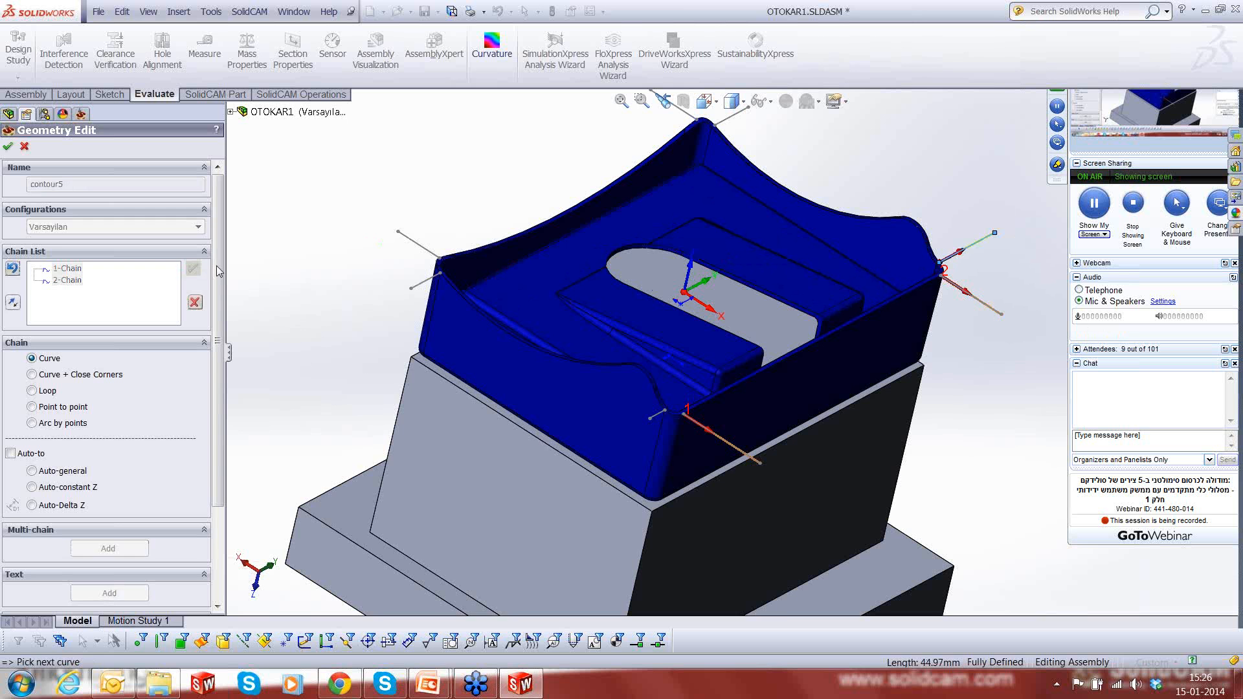
pyautogui.click(193, 268)
pyautogui.scroll(3, 760, 255)
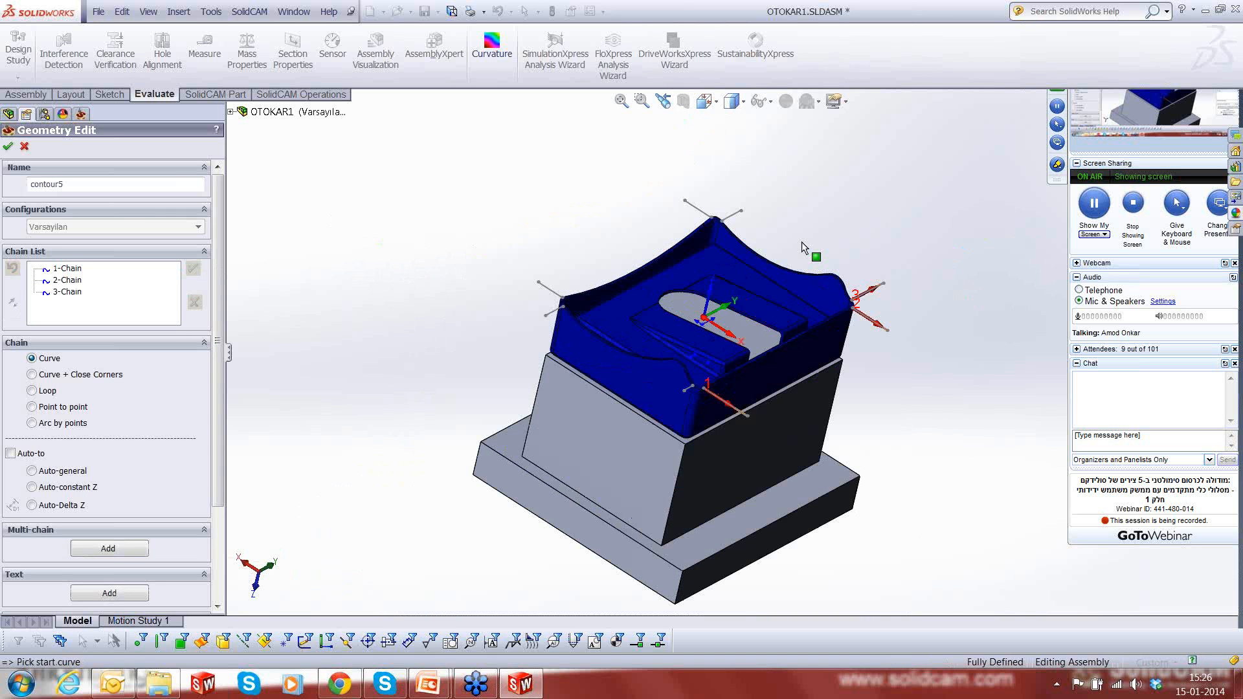
pyautogui.scroll(-6, 703, 200)
pyautogui.click(774, 260)
pyautogui.rightClick(775, 260)
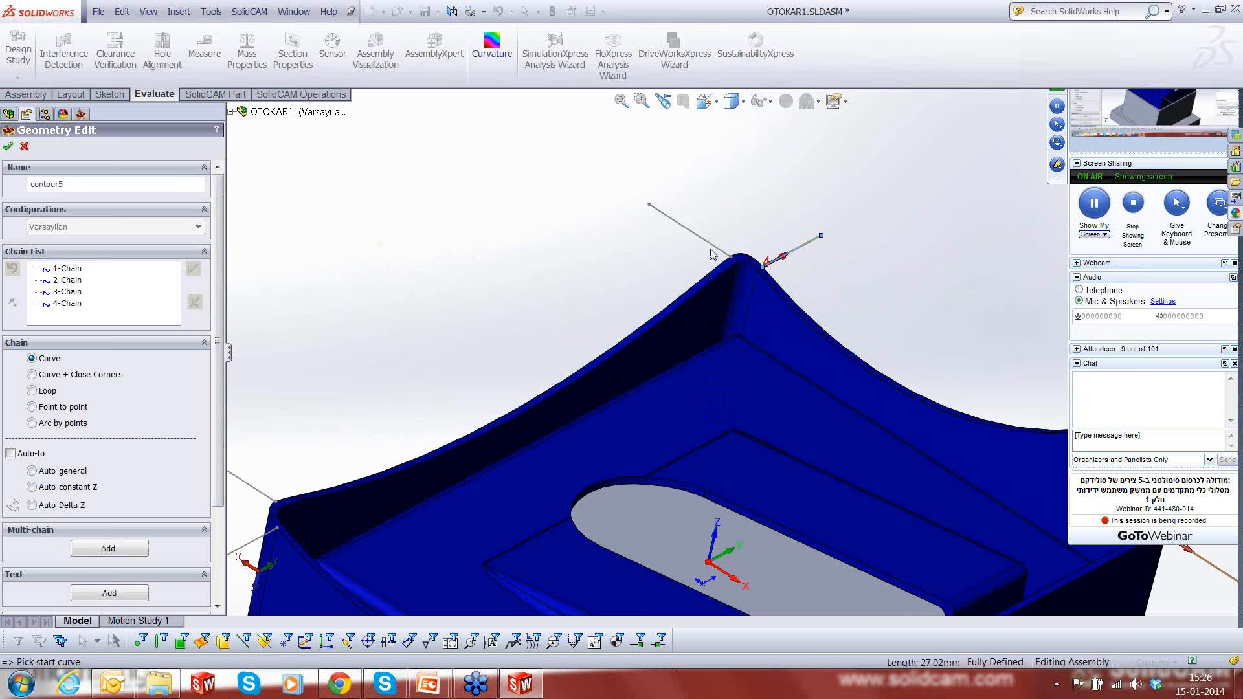
# - Add the rear corner's other line and both lines at the next rim corner as orientation chains 5, 6 and 7
pyautogui.click(714, 254)
pyautogui.click(193, 268)
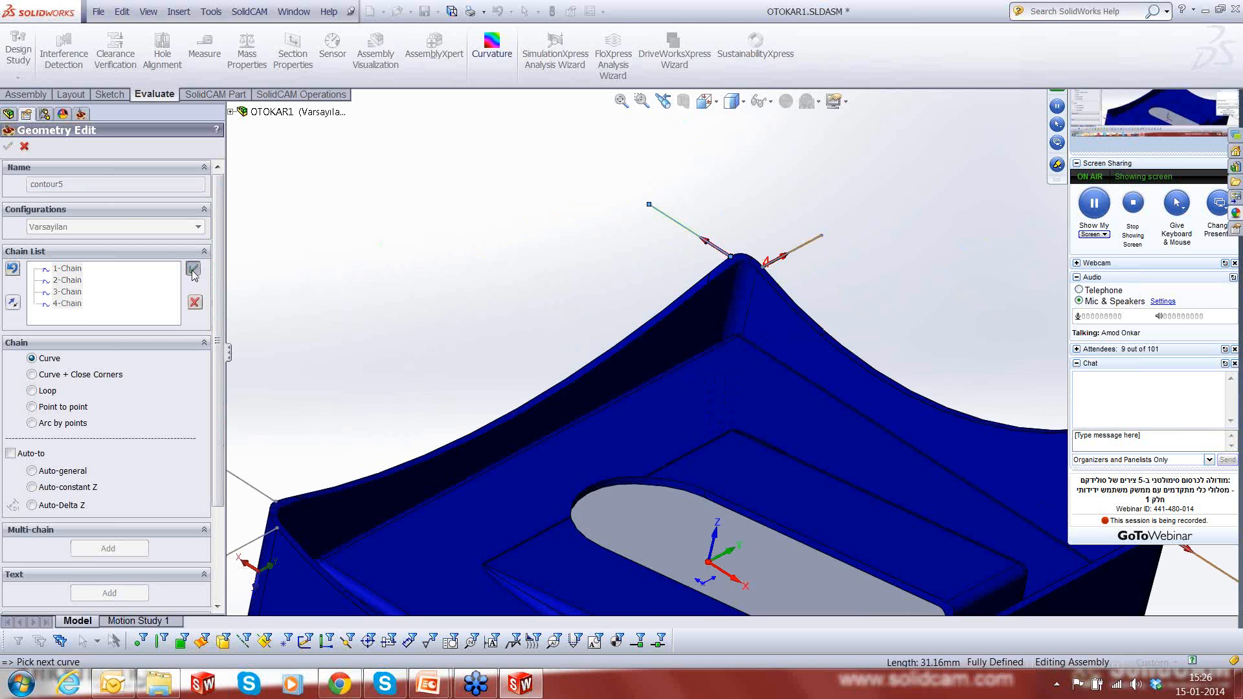
pyautogui.scroll(4, 349, 355)
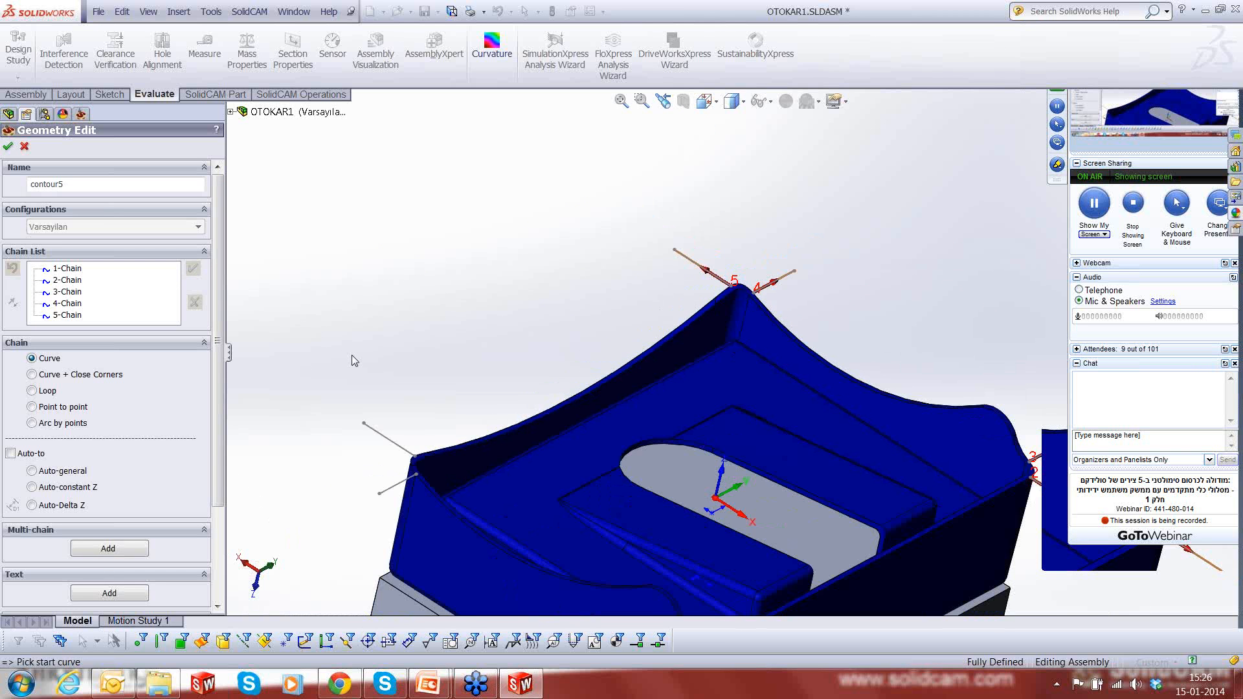
pyautogui.scroll(-5, 468, 467)
pyautogui.click(671, 310)
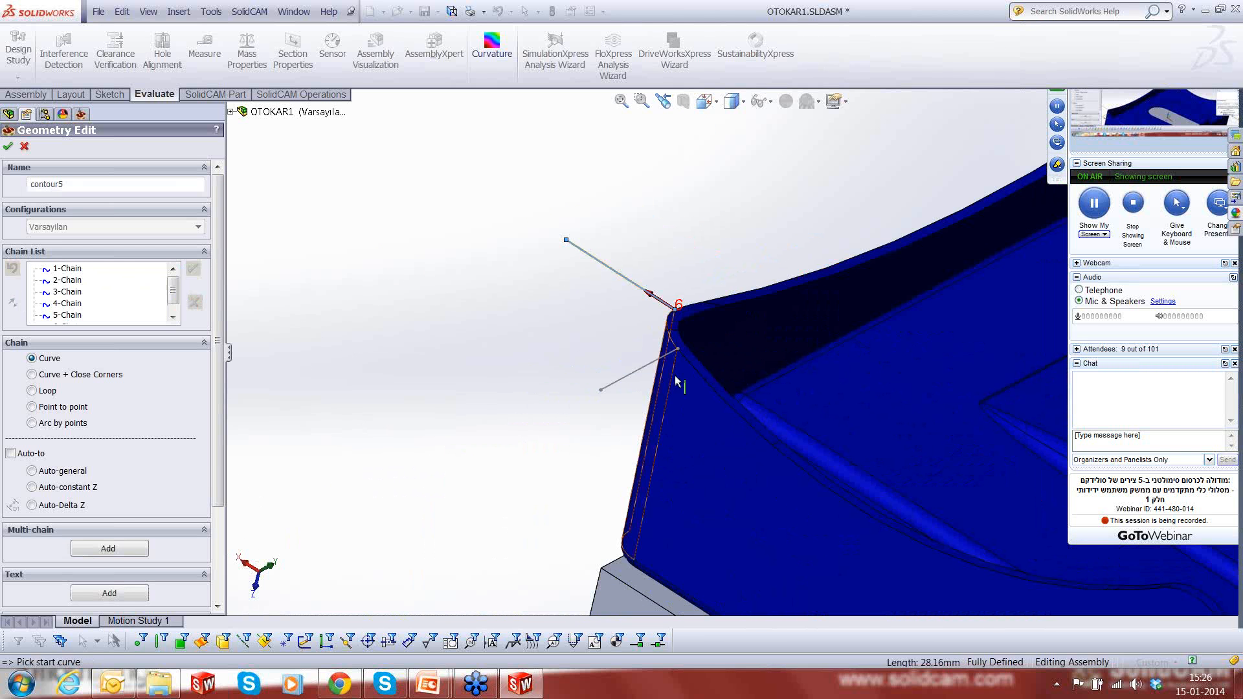
pyautogui.click(671, 351)
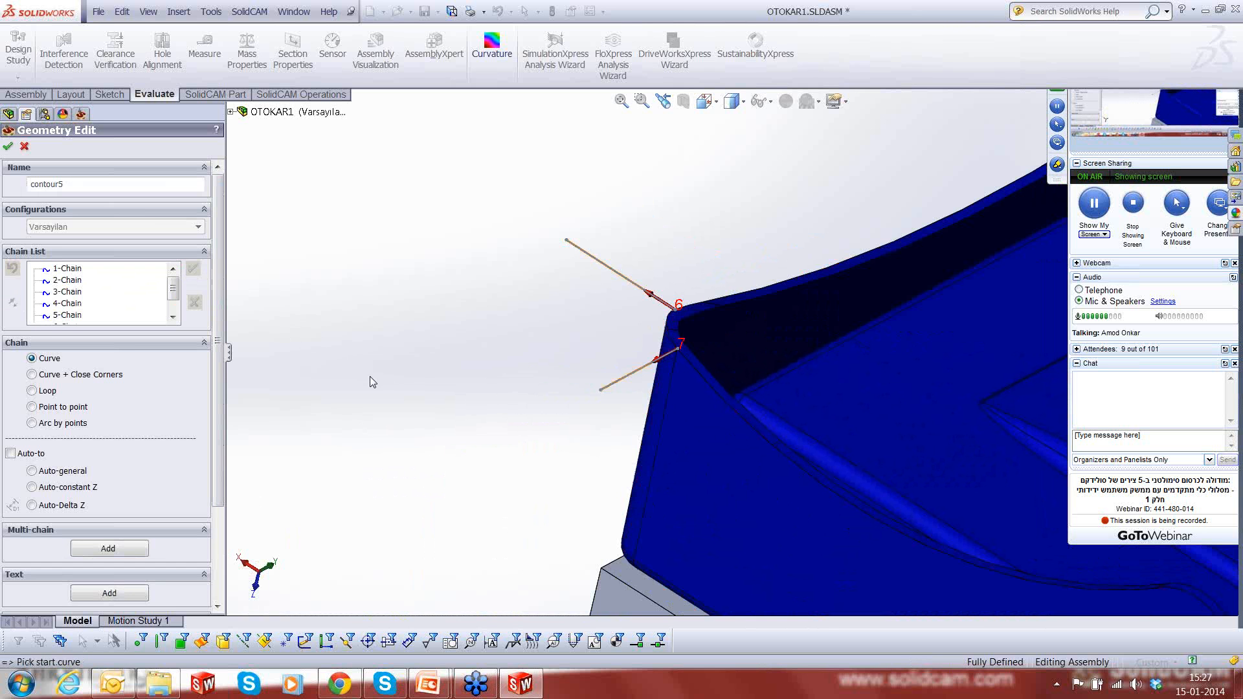
# - Add the short line at the nearest rim corner as the eighth chain and accept the contour5 orientation lines
pyautogui.scroll(6, 371, 377)
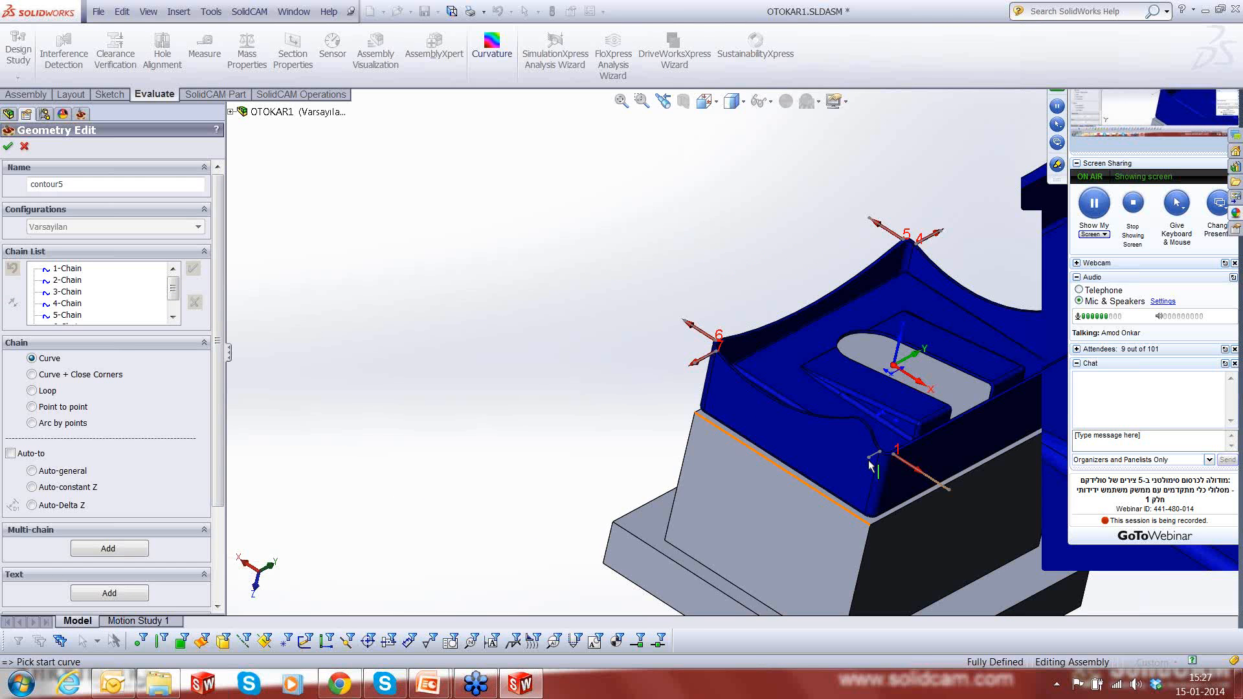
pyautogui.scroll(-5, 871, 466)
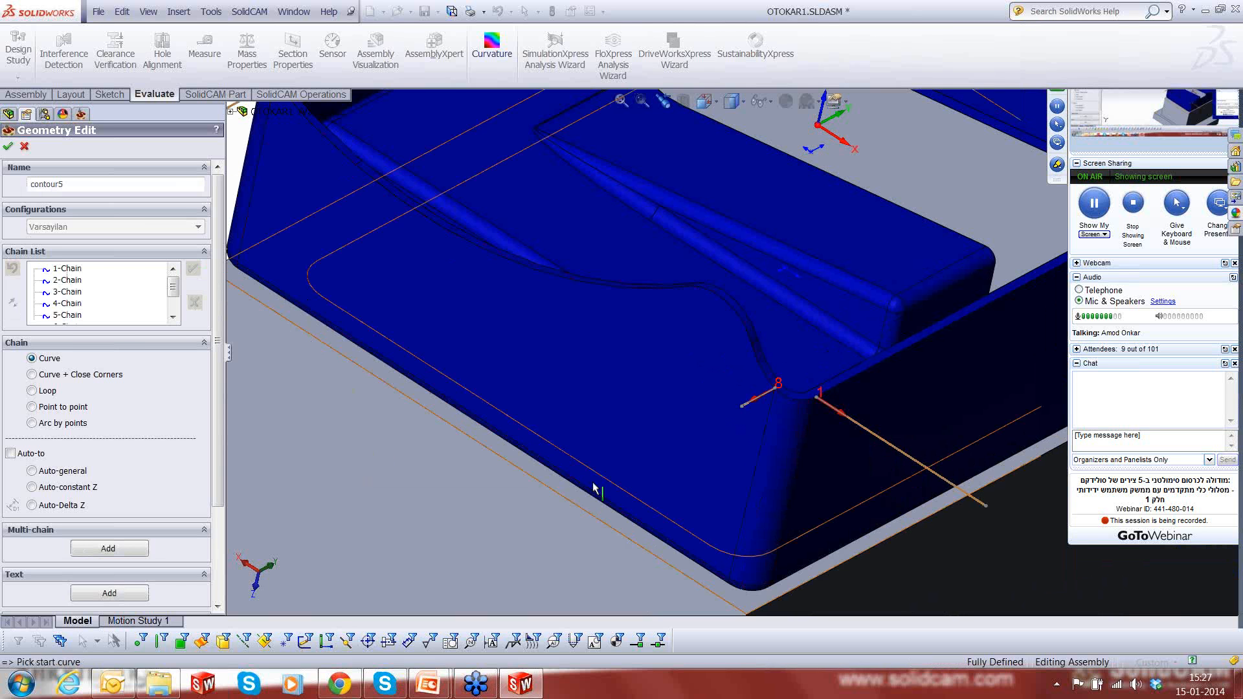
pyautogui.scroll(7, 596, 486)
pyautogui.scroll(-1, 747, 470)
pyautogui.click(9, 147)
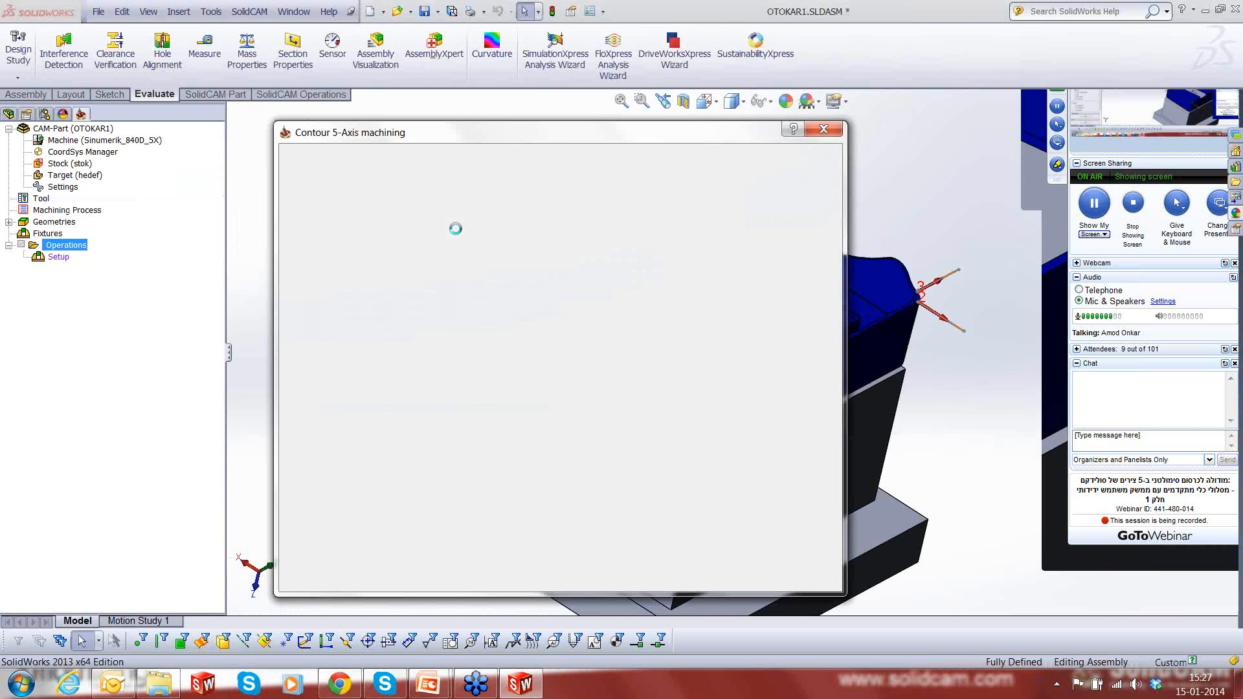
# - Assign a tool from the part's tool table to the Contour 5-Axis operation
pyautogui.click(505, 395)
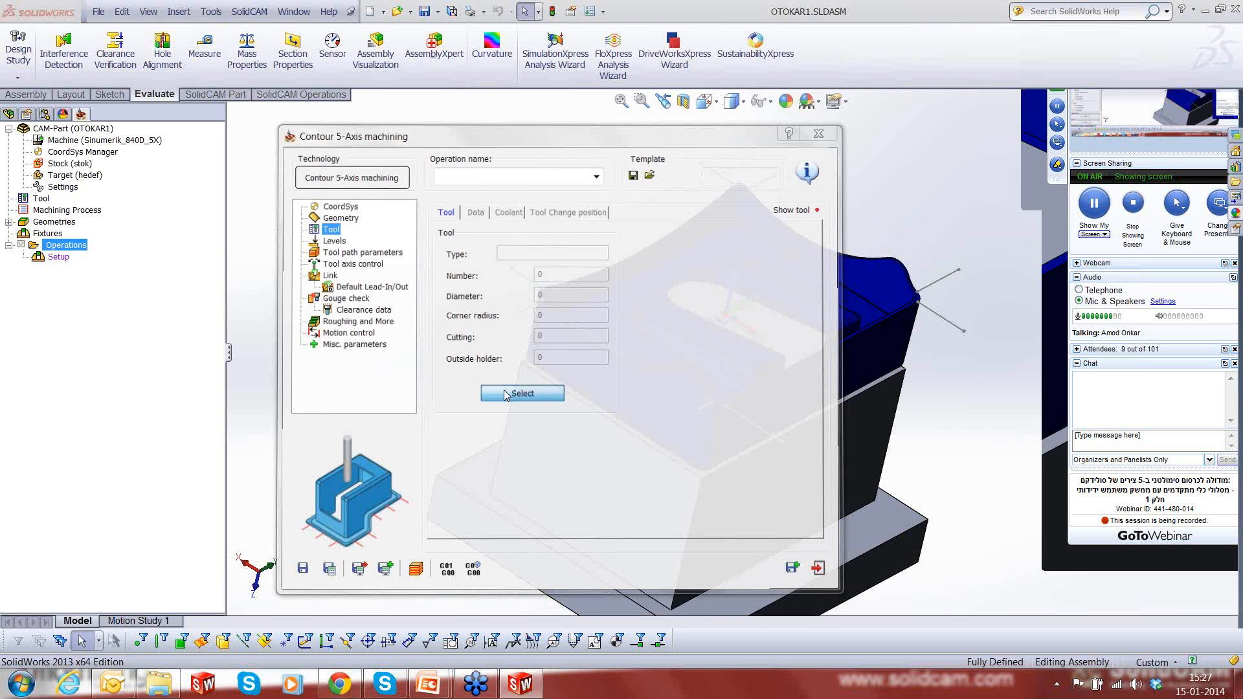
pyautogui.click(778, 435)
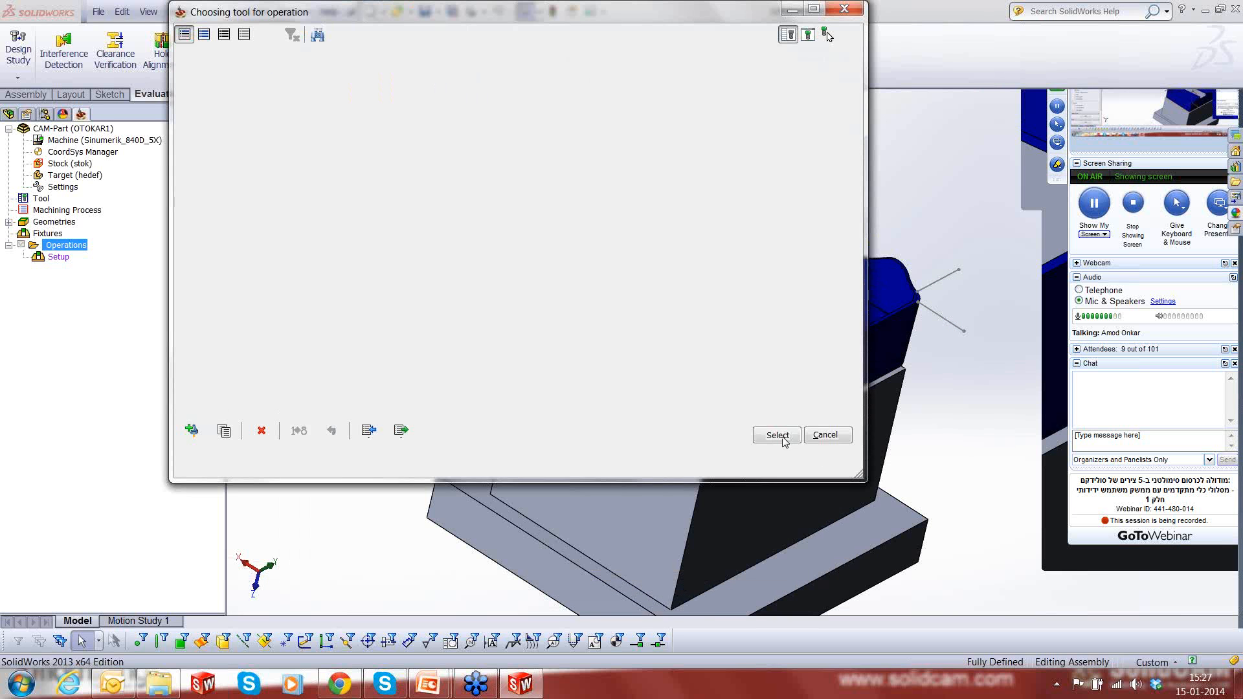
# - Set the clearance plane height to 50 and the entry safety distance to 5
pyautogui.click(331, 239)
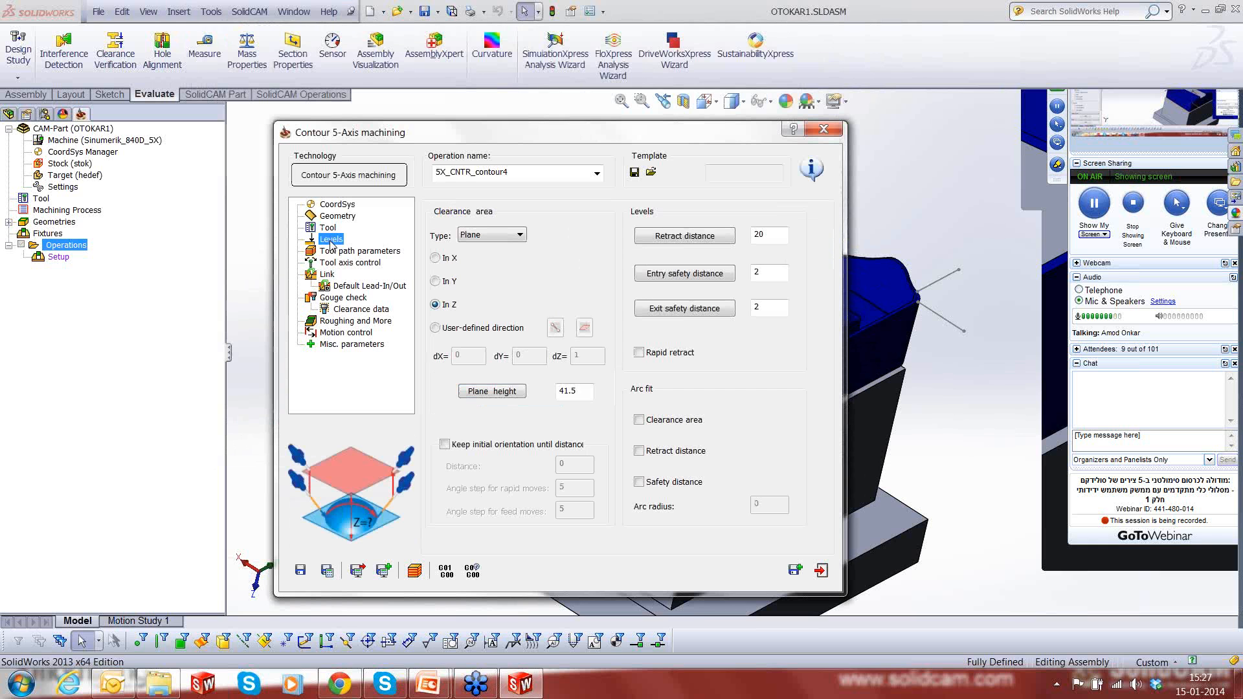
pyautogui.moveTo(577, 392); pyautogui.dragTo(534, 392)
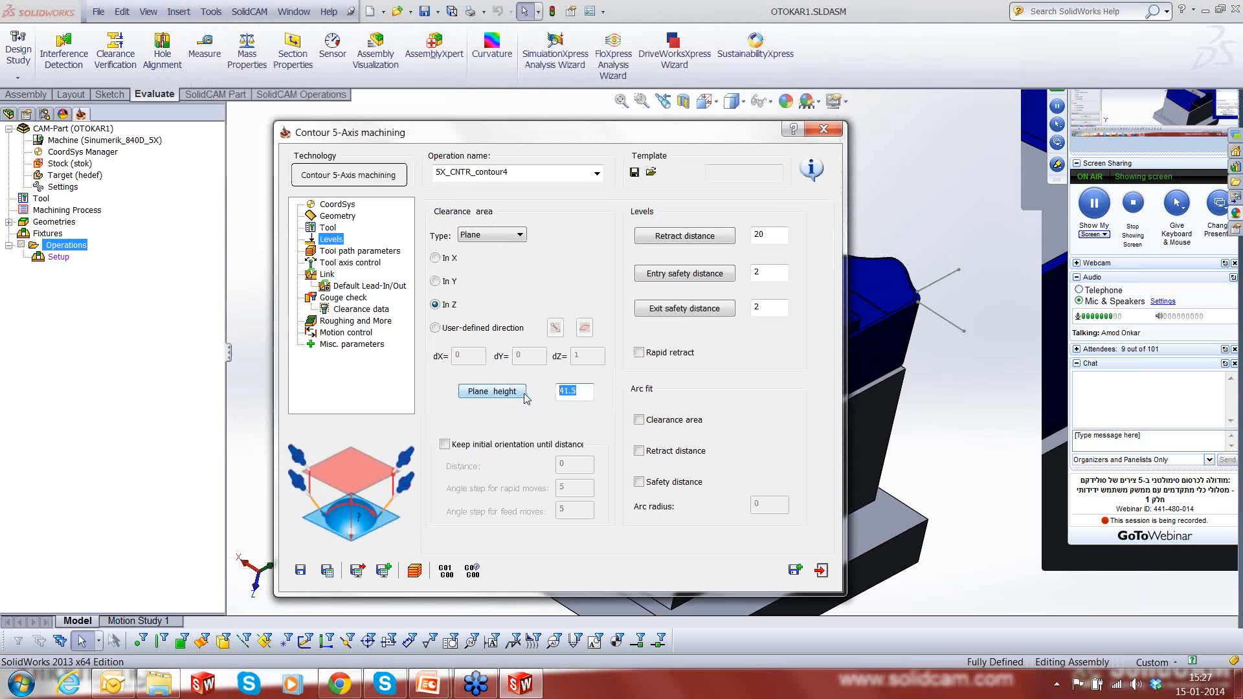
pyautogui.write('50')
pyautogui.doubleClick(767, 272)
pyautogui.write('5')
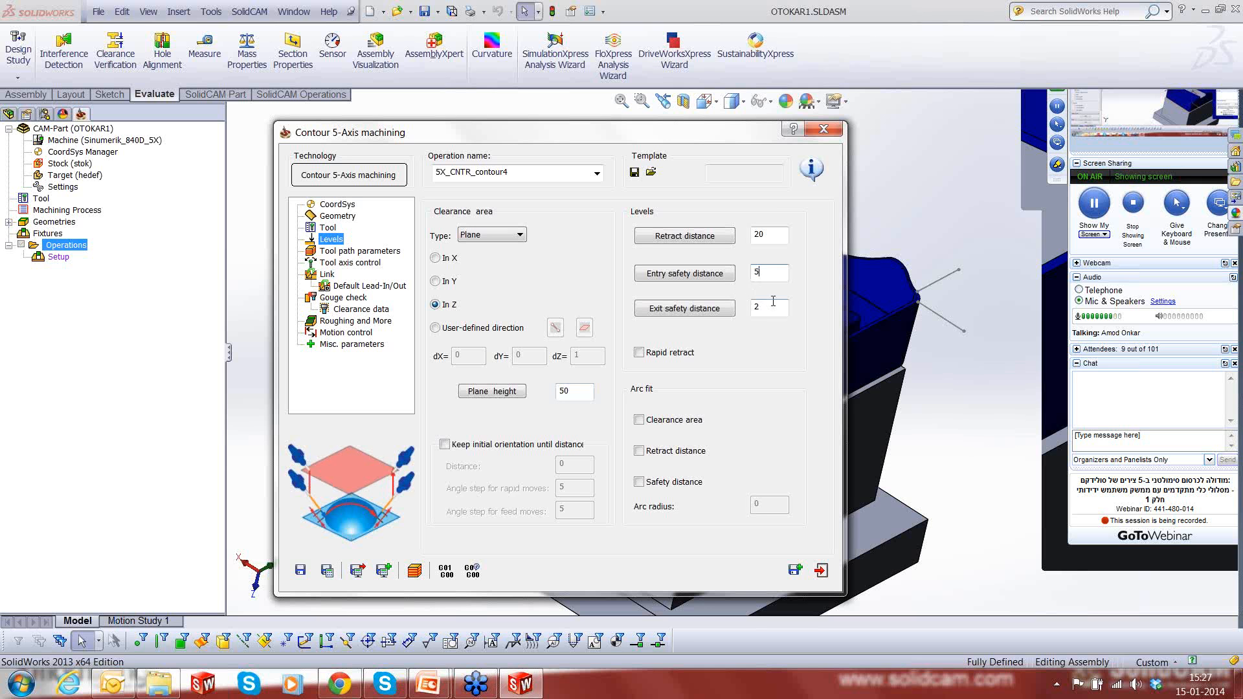
# - Set the exit safety distance to 5, then save and calculate the Contour 5-Axis operation
pyautogui.press('Tab')
pyautogui.write('5')
pyautogui.click(343, 251)
pyautogui.doubleClick(547, 255)
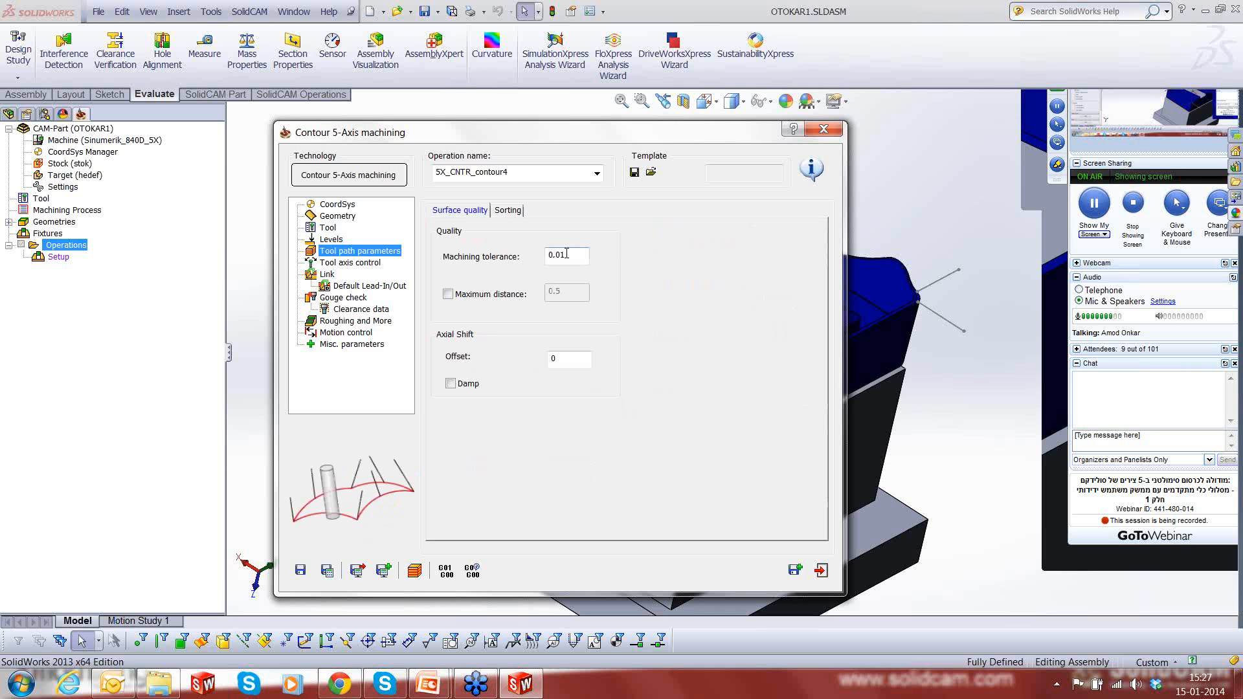
pyautogui.click(360, 264)
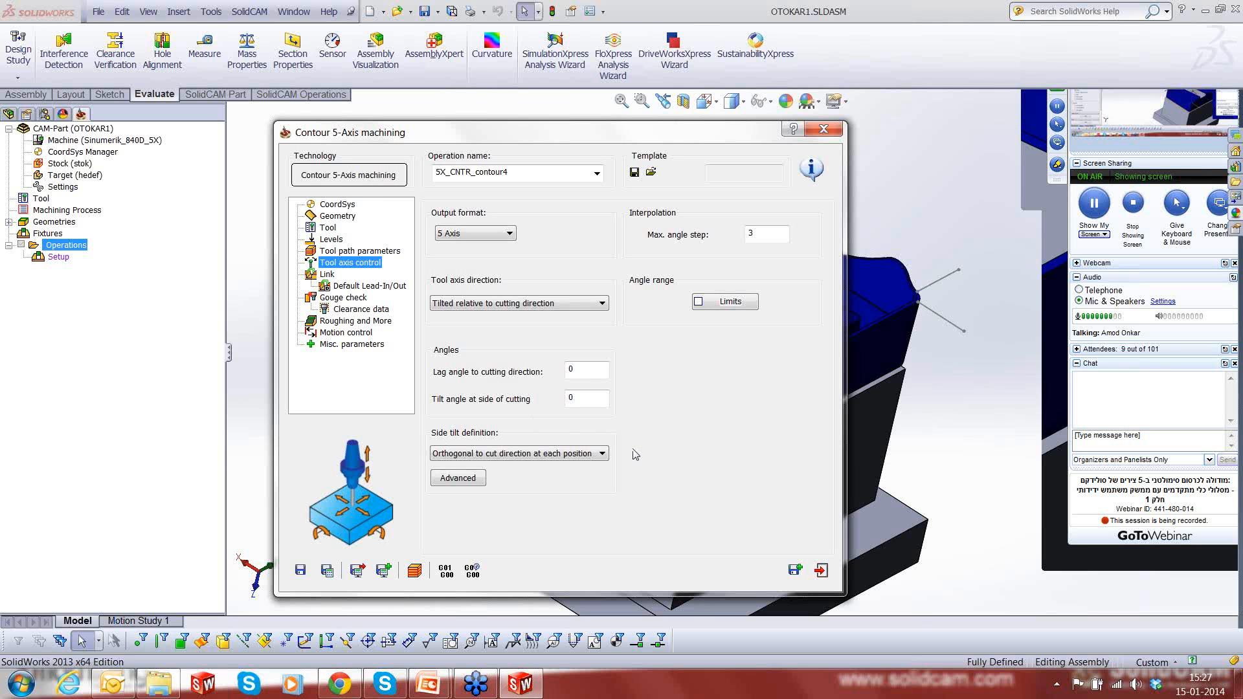
pyautogui.click(331, 300)
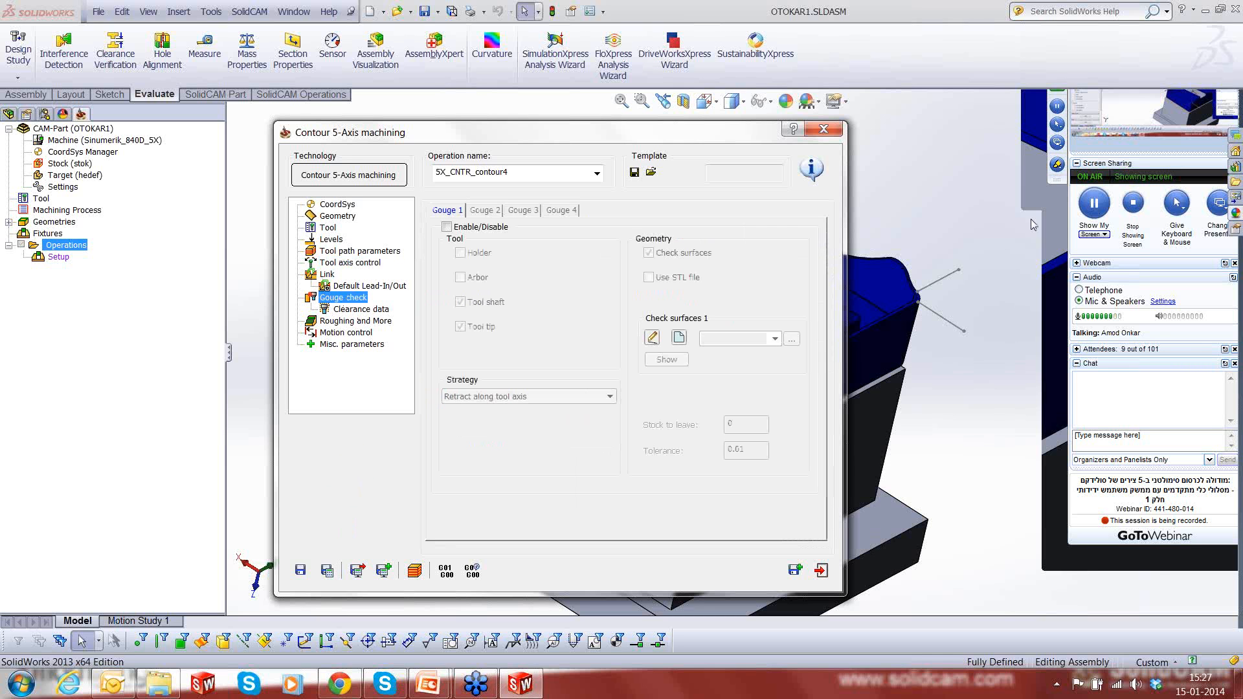
pyautogui.click(327, 571)
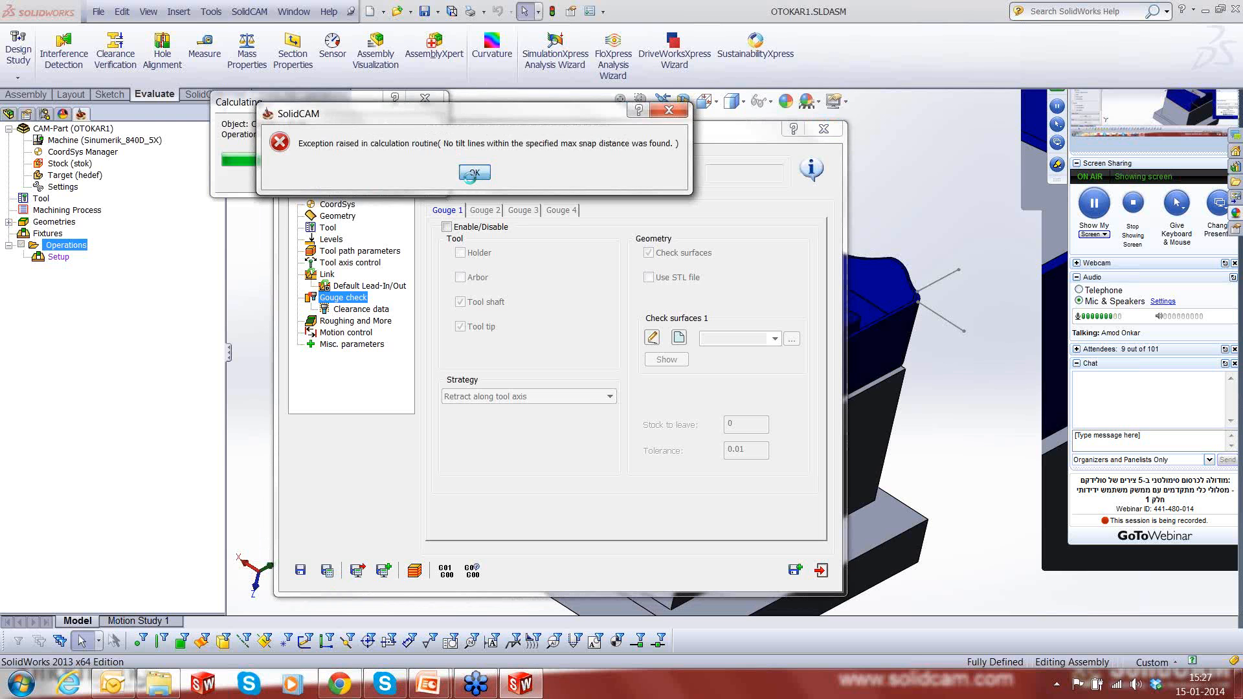
pyautogui.click(471, 172)
# - Set the maximum snap distance for the orientation lines to 5 and recalculate the operation
pyautogui.click(348, 265)
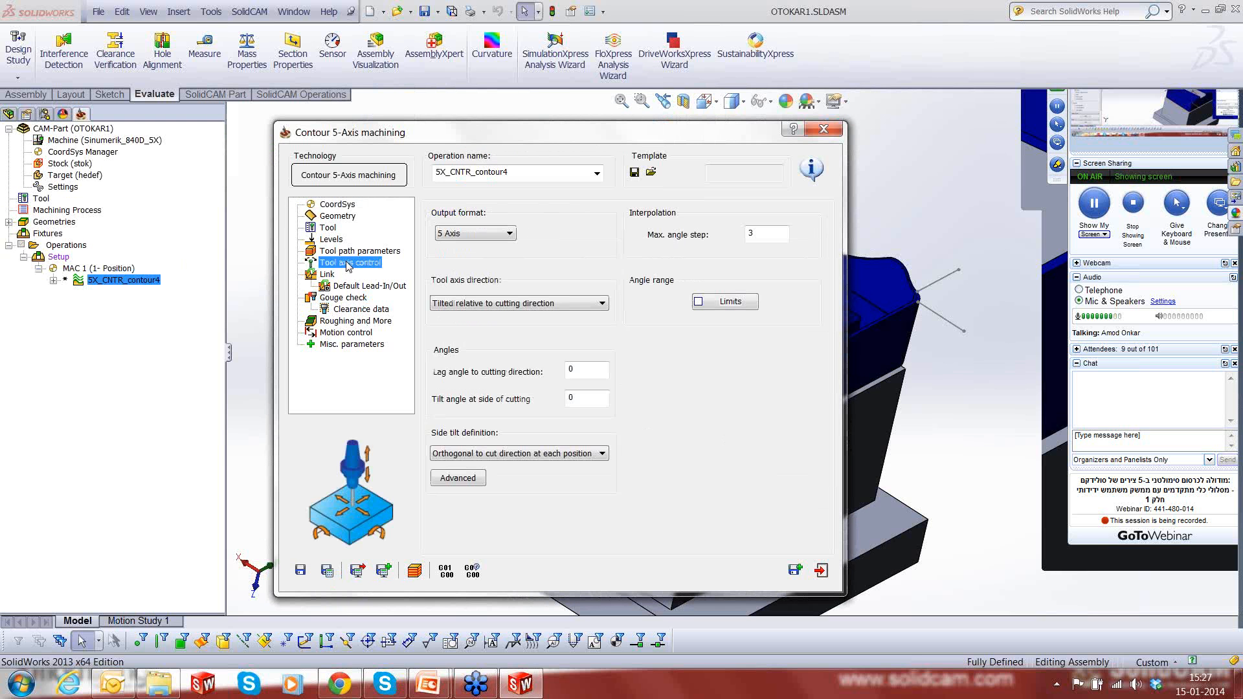
pyautogui.click(350, 220)
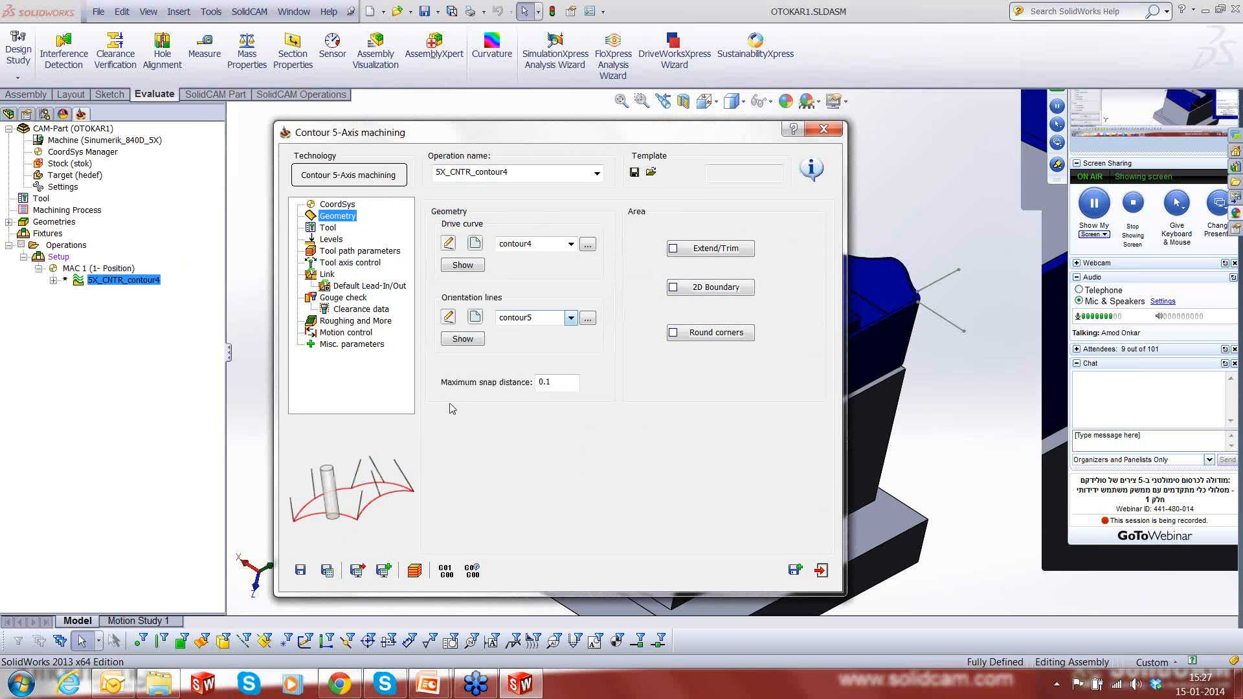
pyautogui.doubleClick(544, 384)
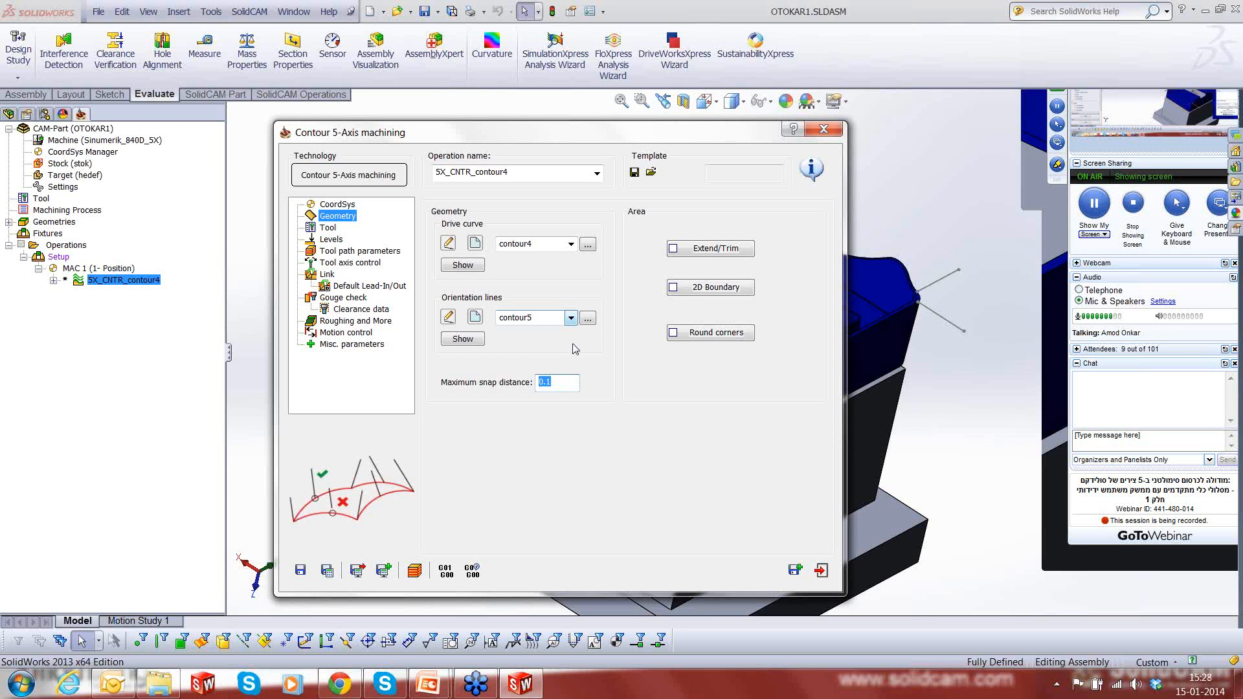
pyautogui.write('5')
pyautogui.click(328, 571)
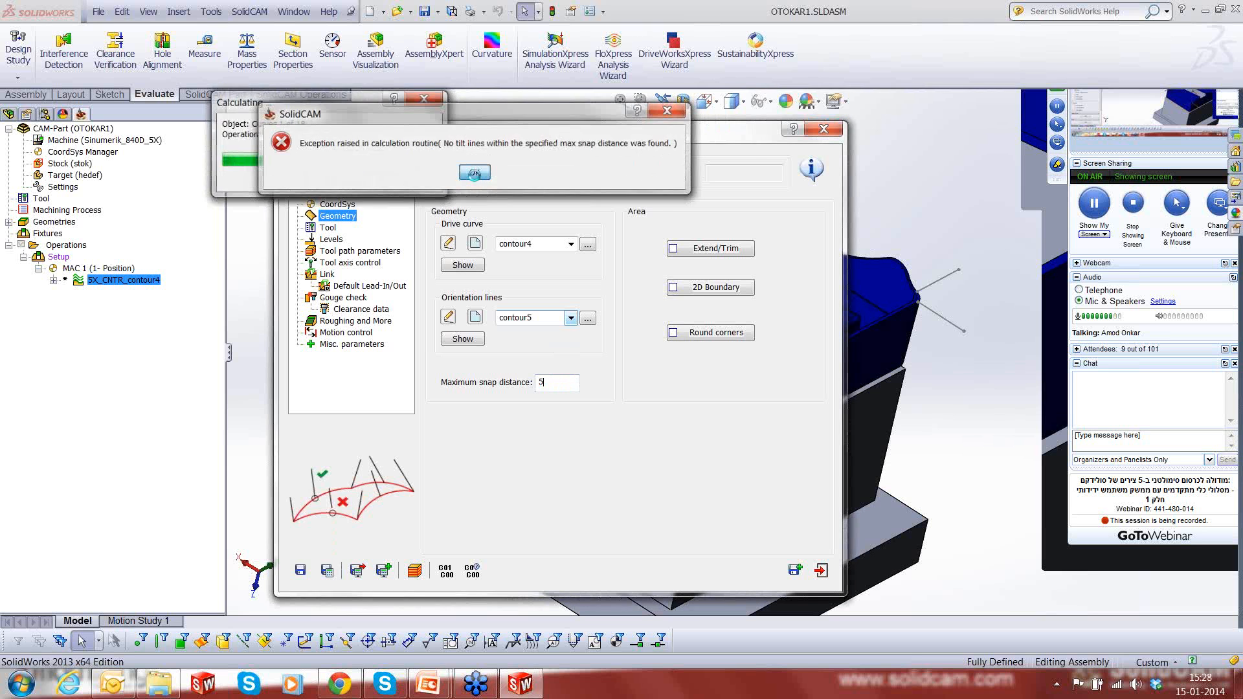
pyautogui.click(474, 174)
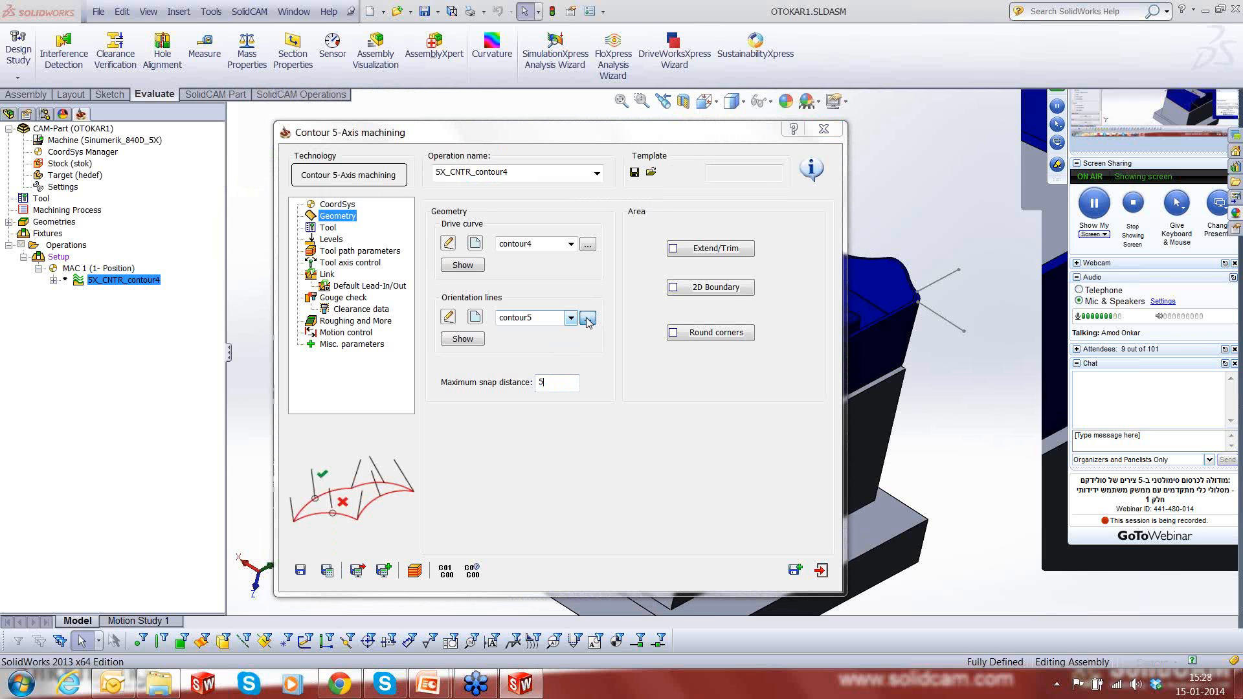
# - Preview the stored contour and kontur geometries on the model and keep contour5 as the orientation lines
pyautogui.click(588, 320)
pyautogui.click(57, 265)
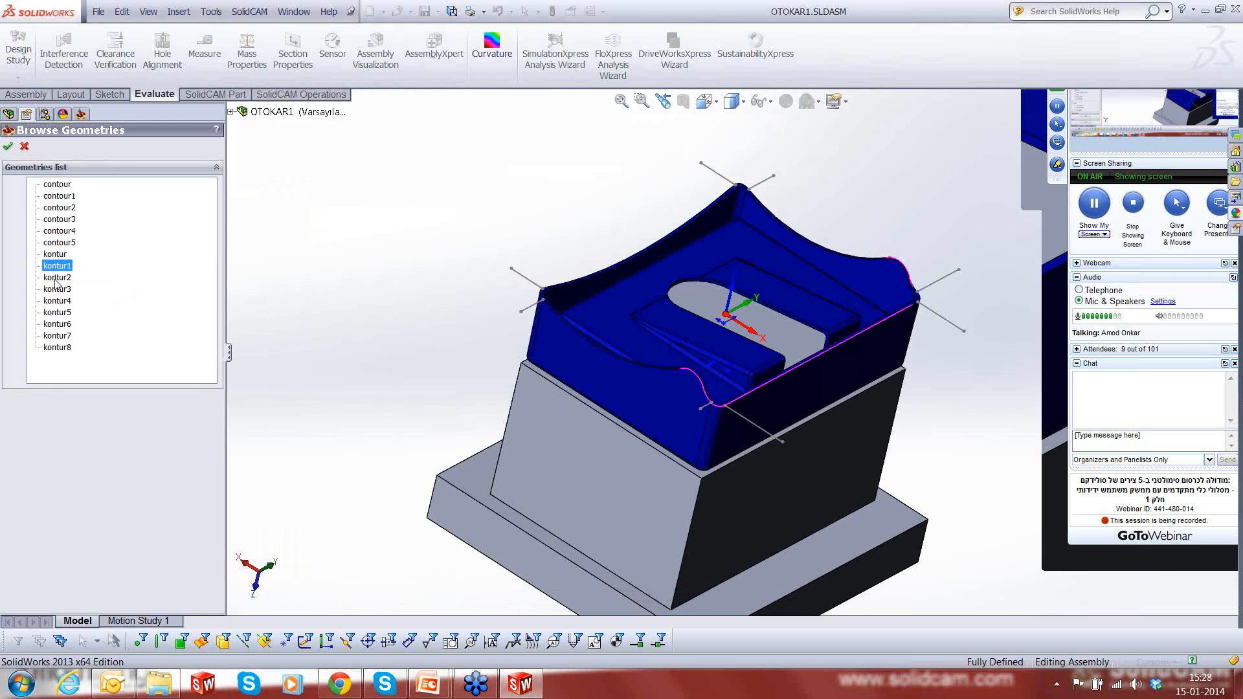
pyautogui.click(57, 277)
pyautogui.click(57, 289)
pyautogui.click(54, 312)
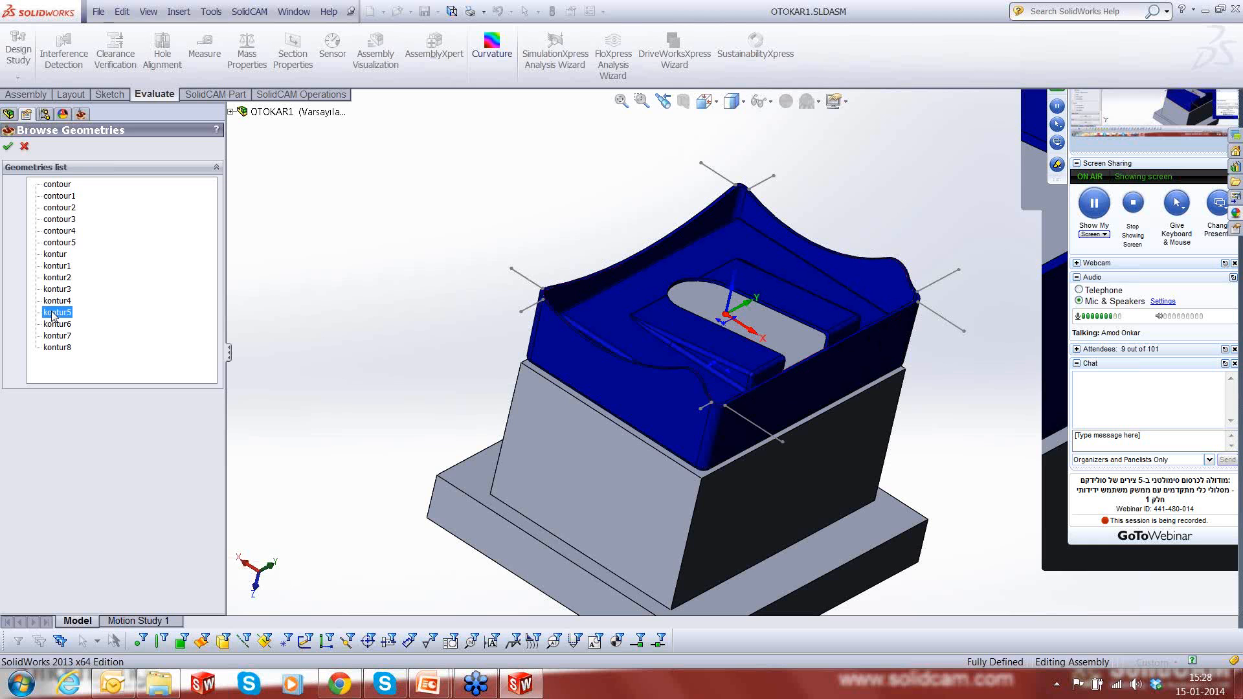
pyautogui.click(64, 195)
pyautogui.click(64, 208)
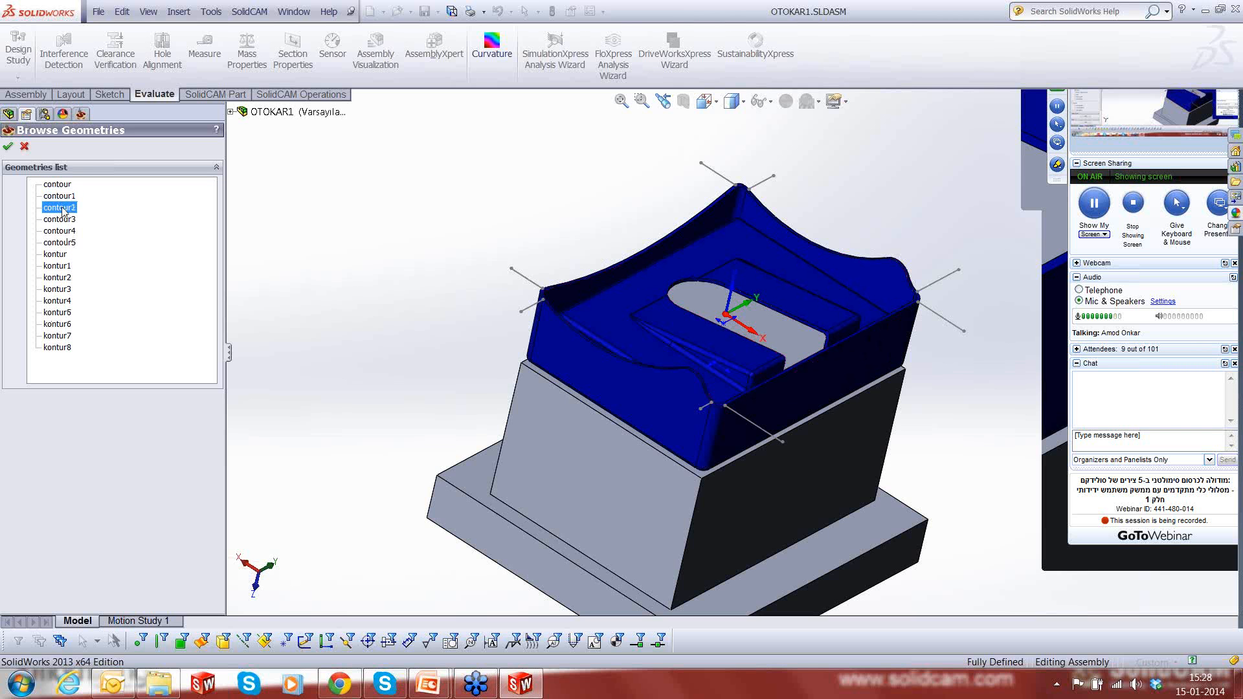
pyautogui.click(62, 219)
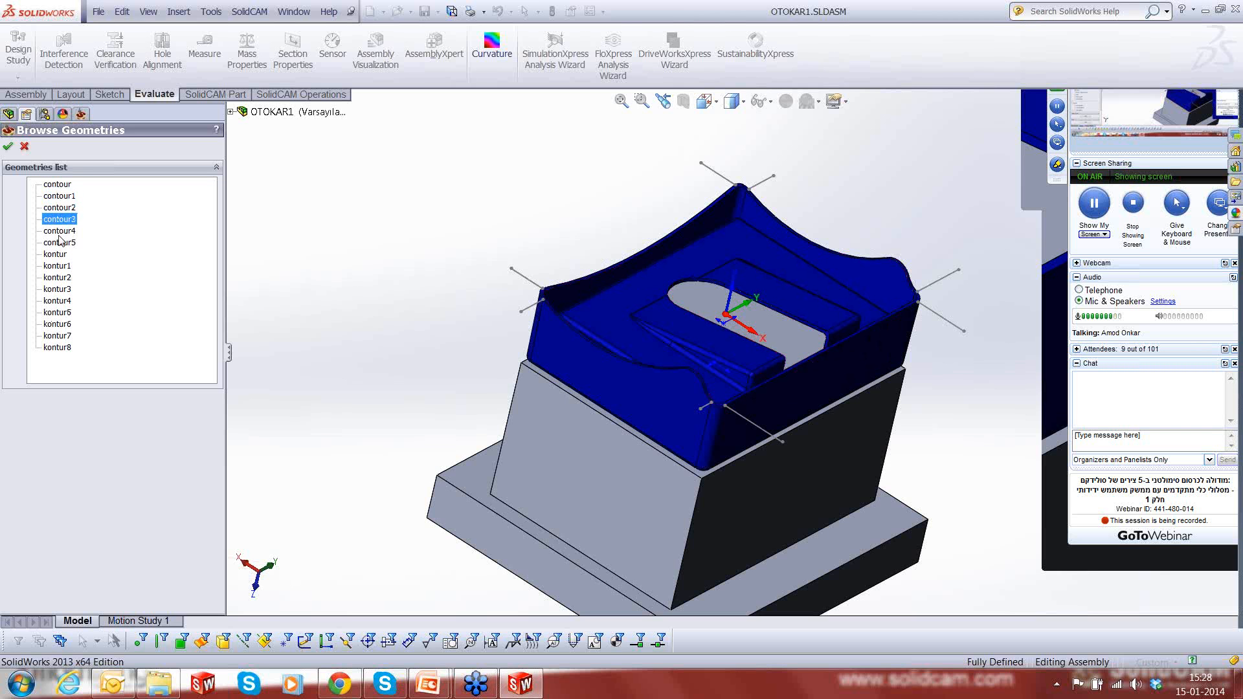
pyautogui.click(59, 235)
pyautogui.click(59, 242)
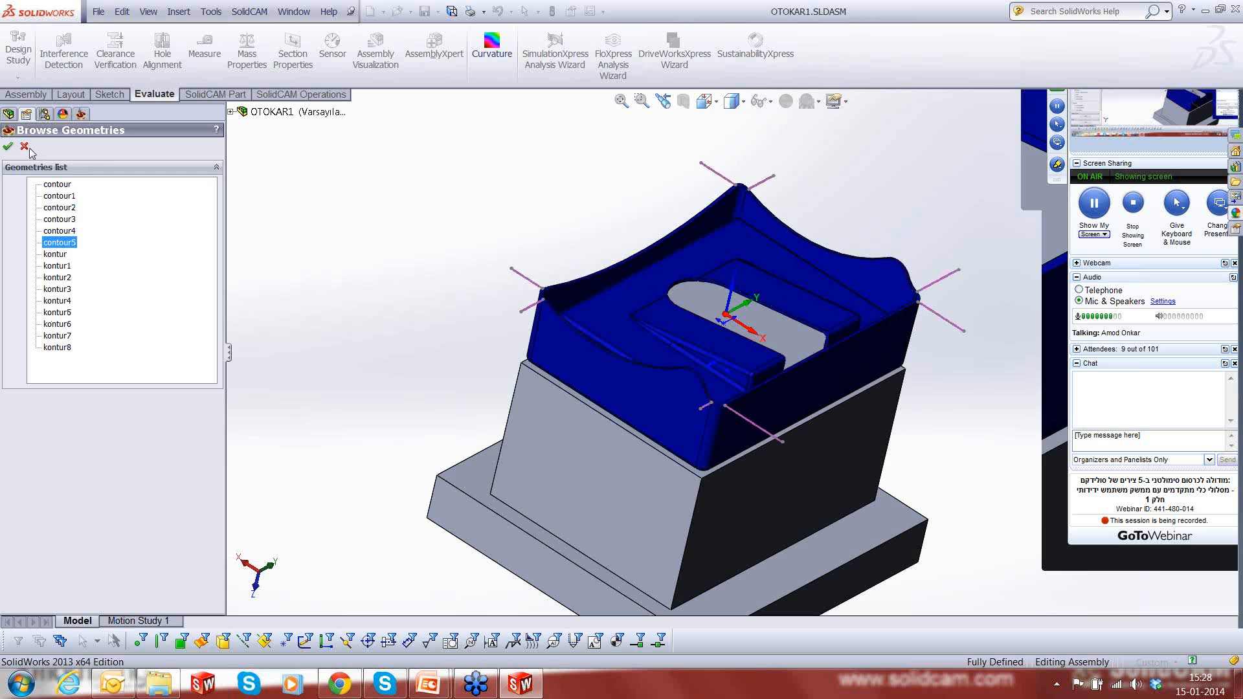
pyautogui.click(8, 146)
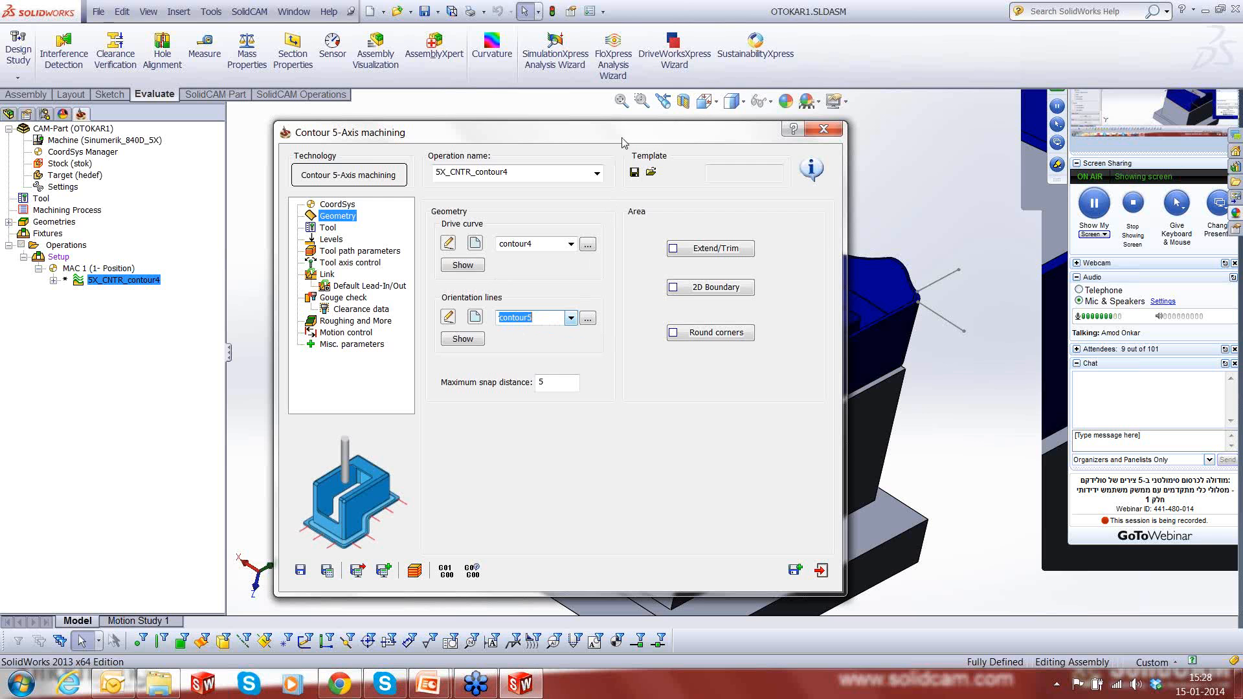
pyautogui.moveTo(623, 142); pyautogui.dragTo(558, 128)
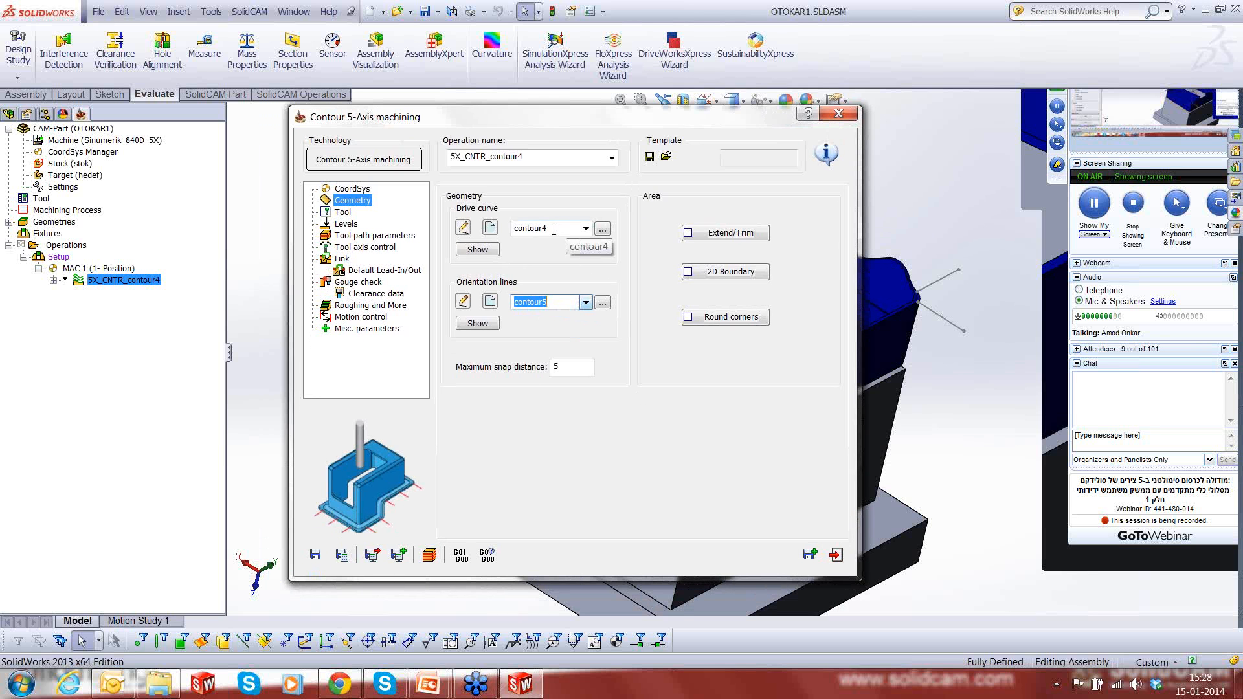
pyautogui.moveTo(556, 228); pyautogui.dragTo(457, 232)
pyautogui.press('Delete')
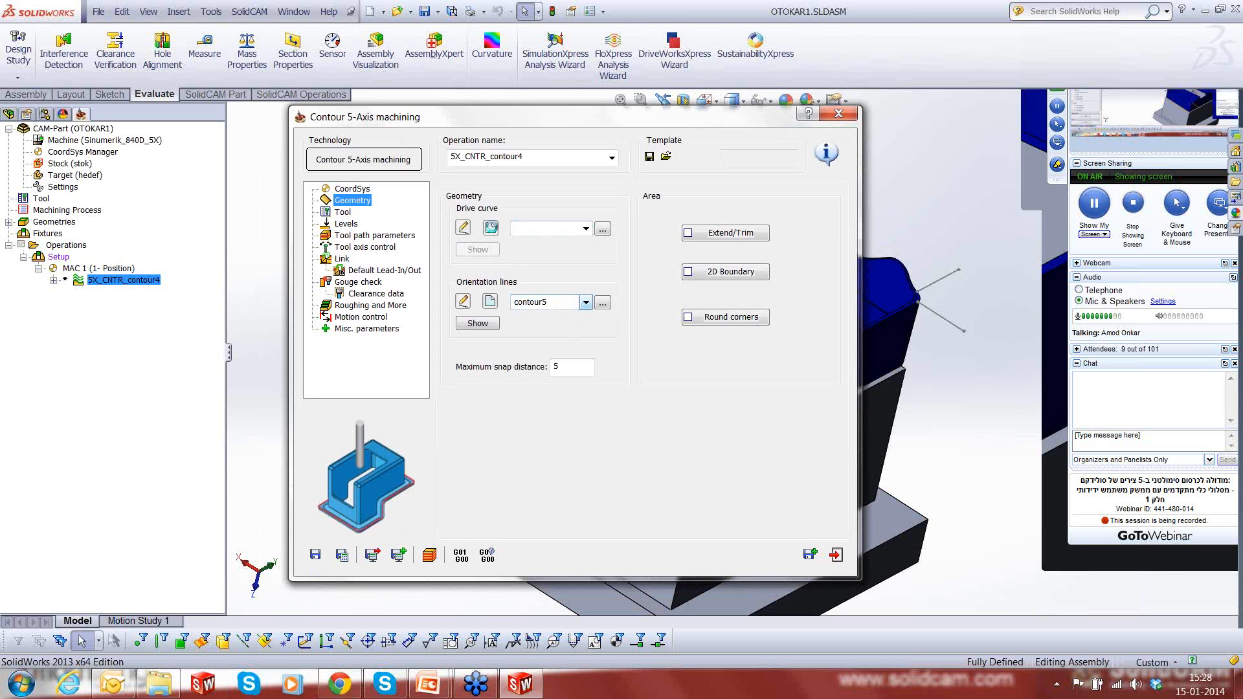
pyautogui.click(490, 227)
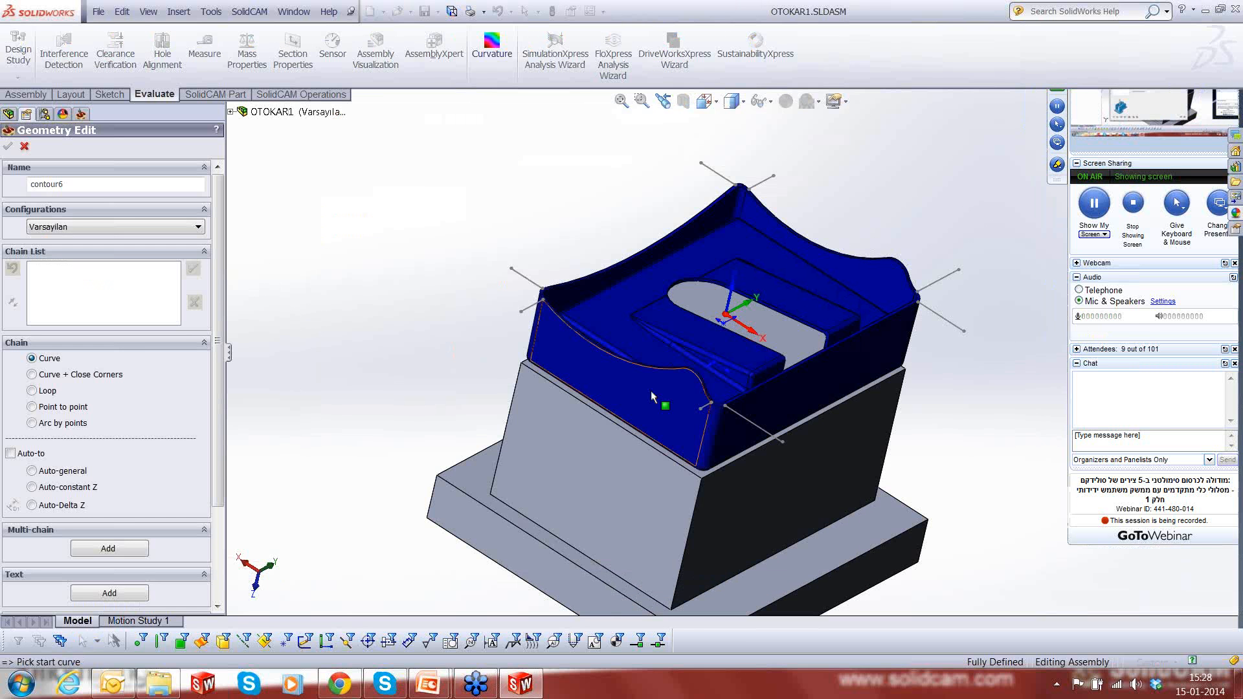
pyautogui.scroll(-3, 651, 390)
pyautogui.scroll(-2, 674, 388)
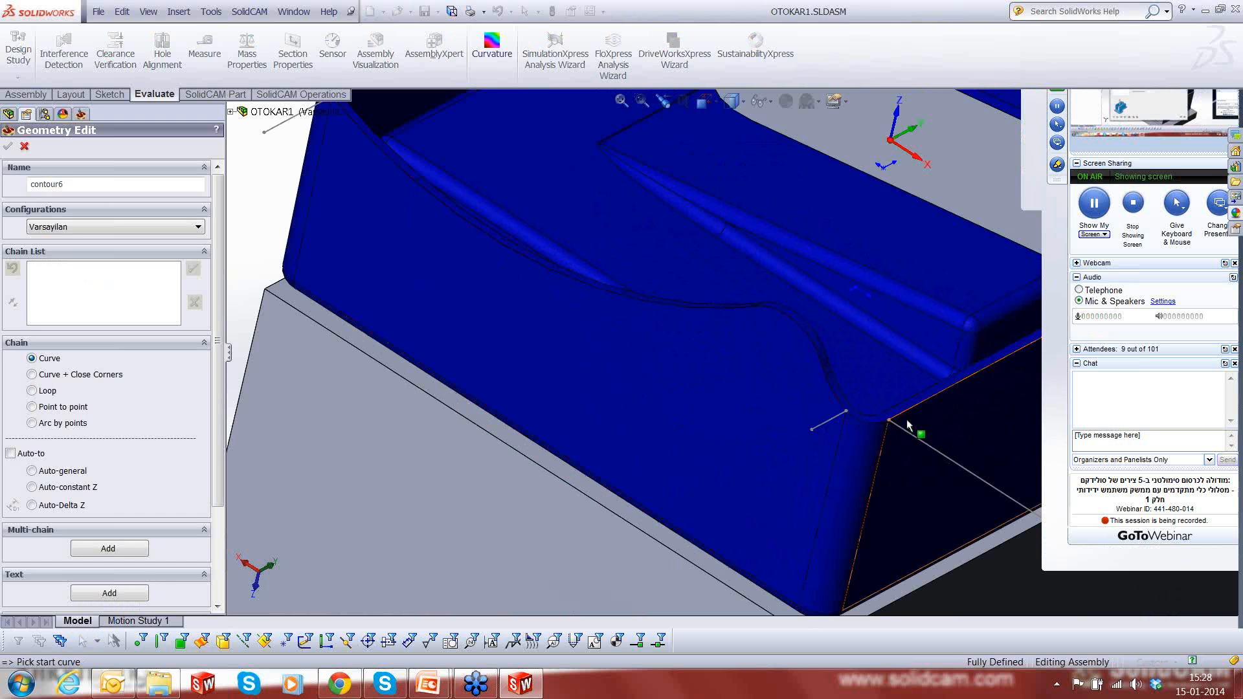
pyautogui.scroll(2, 899, 432)
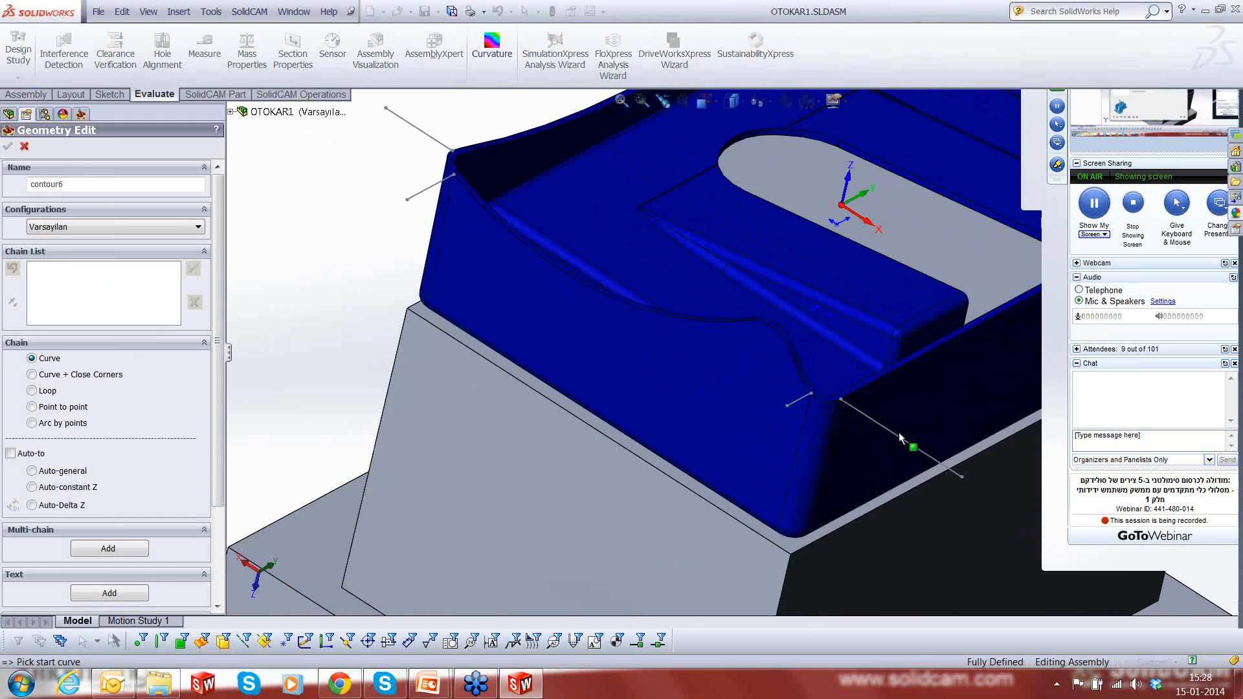
pyautogui.scroll(6, 898, 432)
pyautogui.click(24, 147)
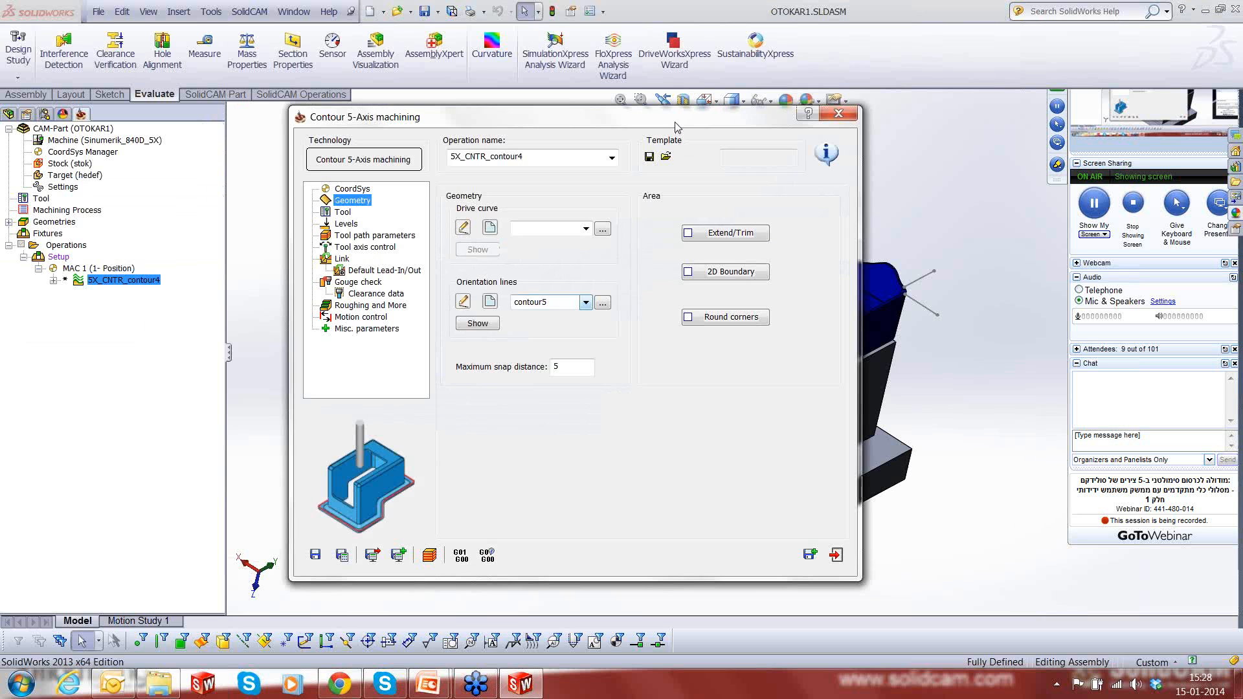
pyautogui.moveTo(675, 124); pyautogui.dragTo(589, 140)
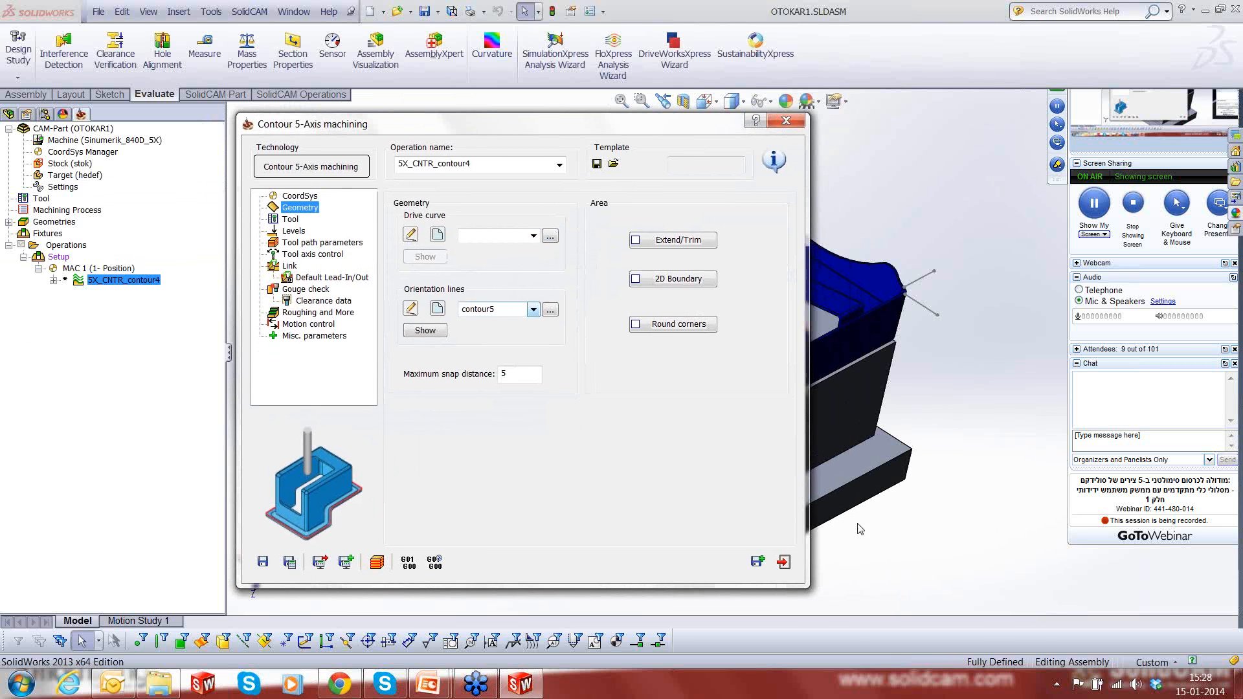
pyautogui.click(533, 236)
pyautogui.click(498, 387)
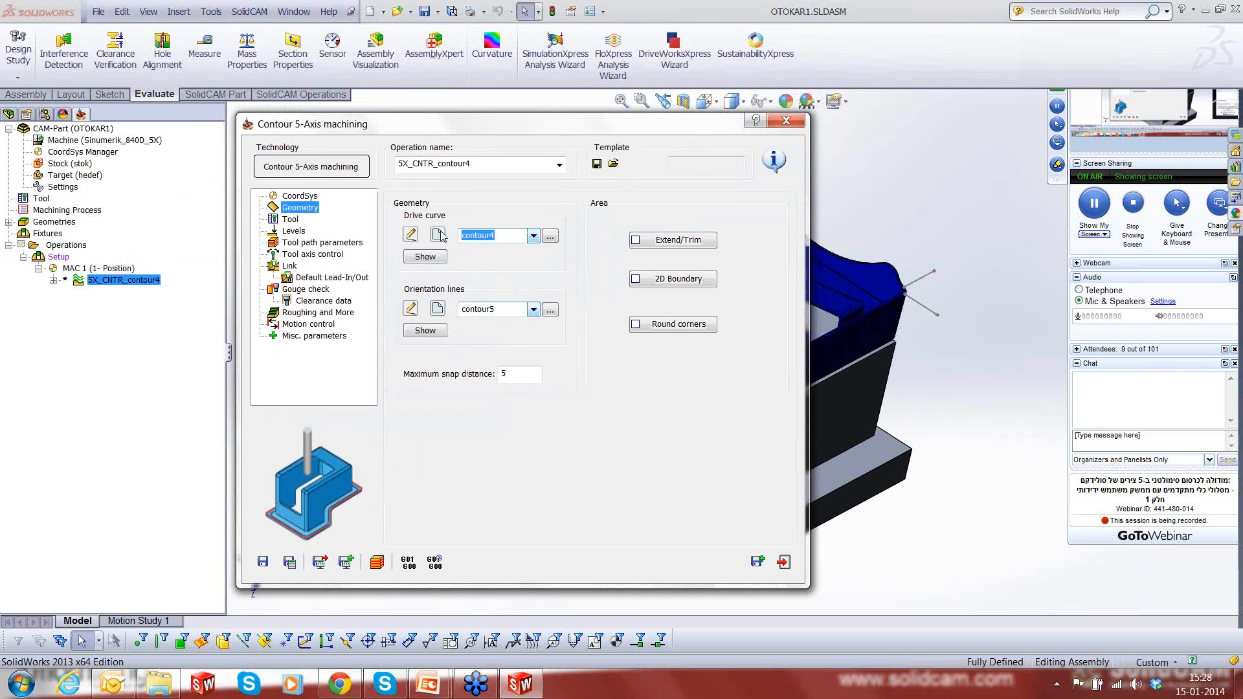
# - Show the contour4 drive curve on the model, inspect it at the nearest rim corner, and exit the operation
pyautogui.click(434, 257)
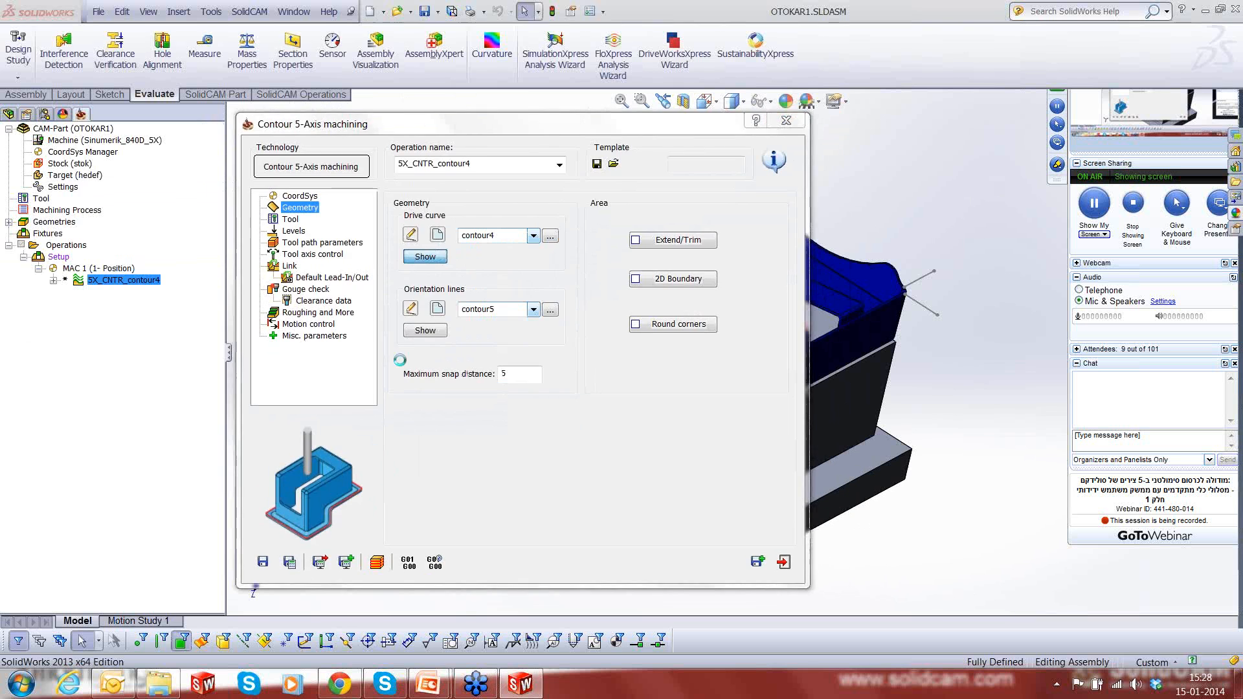
pyautogui.scroll(-3, 761, 363)
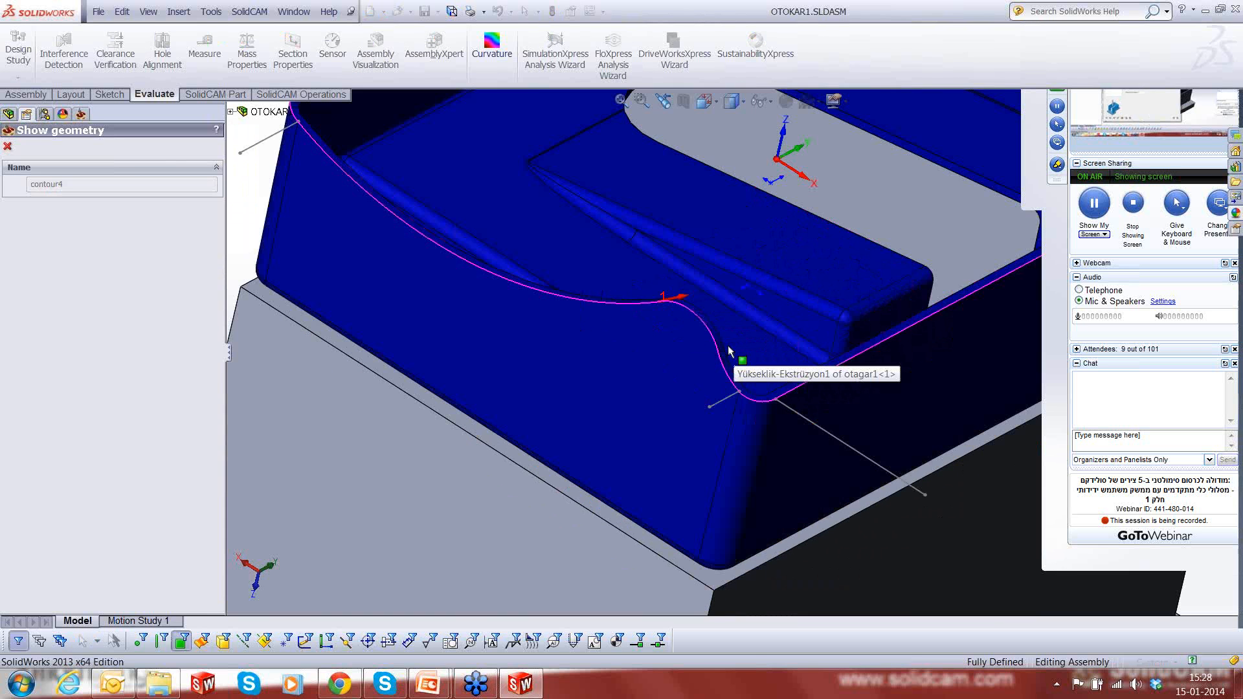
pyautogui.scroll(-2, 728, 350)
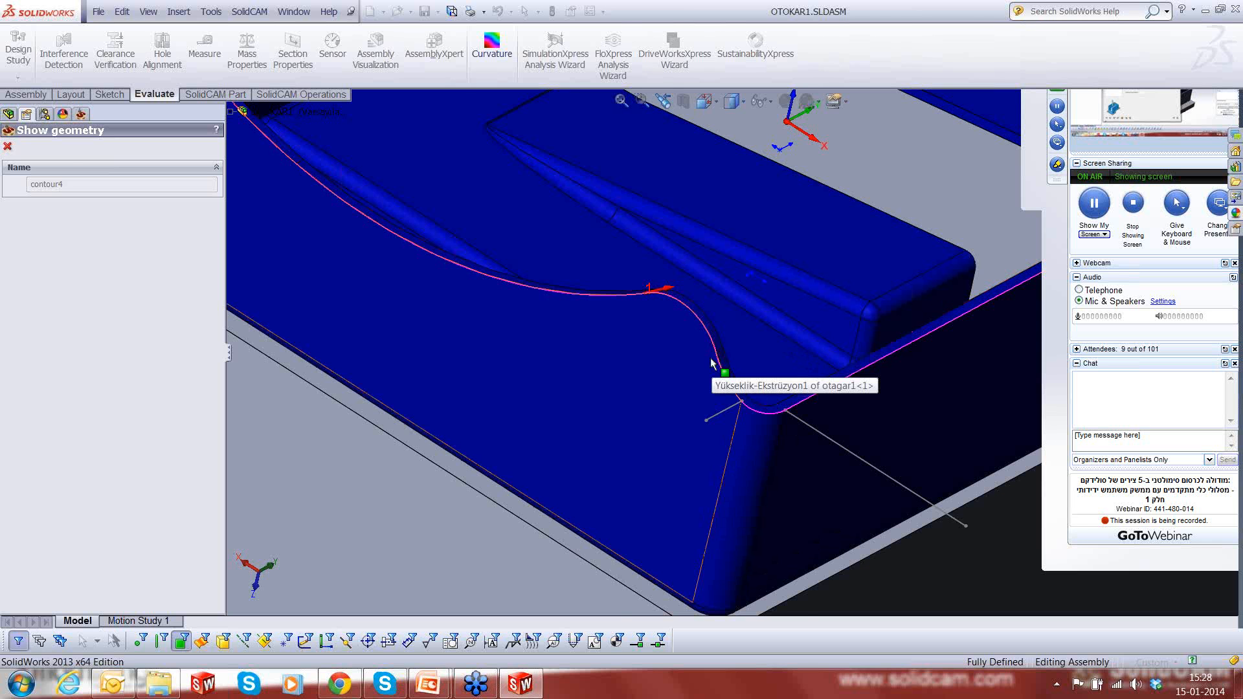
pyautogui.scroll(6, 710, 364)
pyautogui.click(7, 146)
pyautogui.click(785, 563)
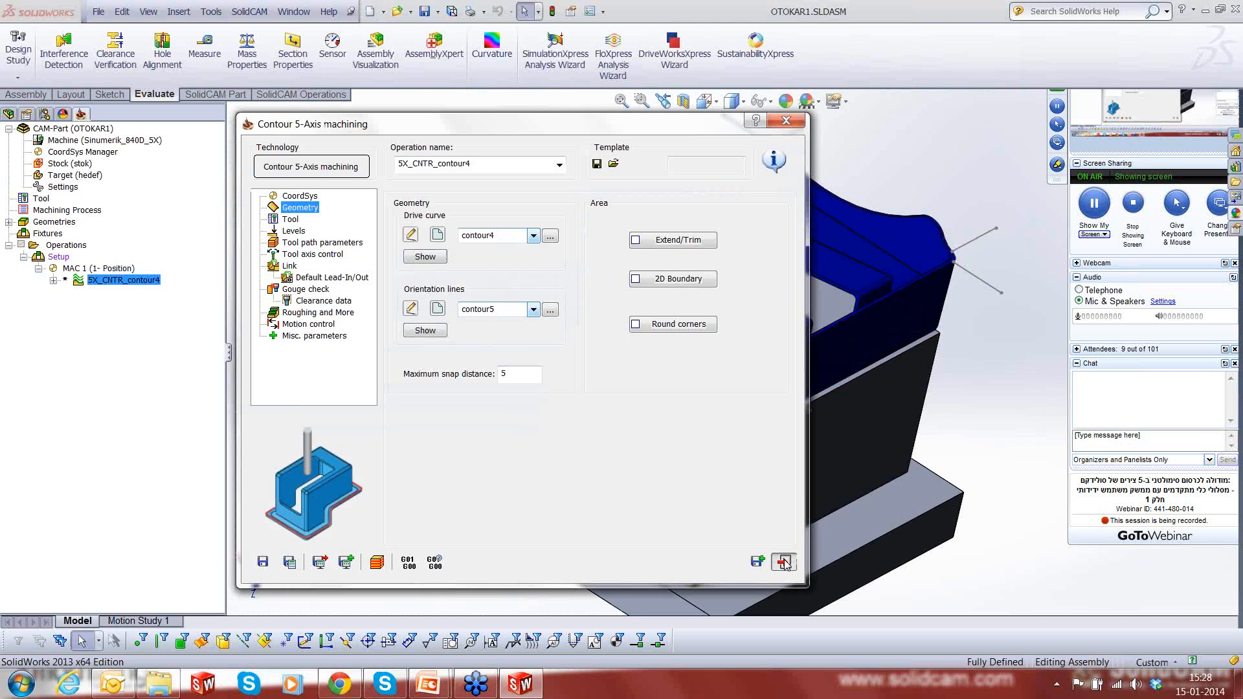
# - Show the New Tilt lines sketch of the assembly in the model
pyautogui.click(7, 114)
pyautogui.click(148, 355)
pyautogui.scroll(-7, 130, 453)
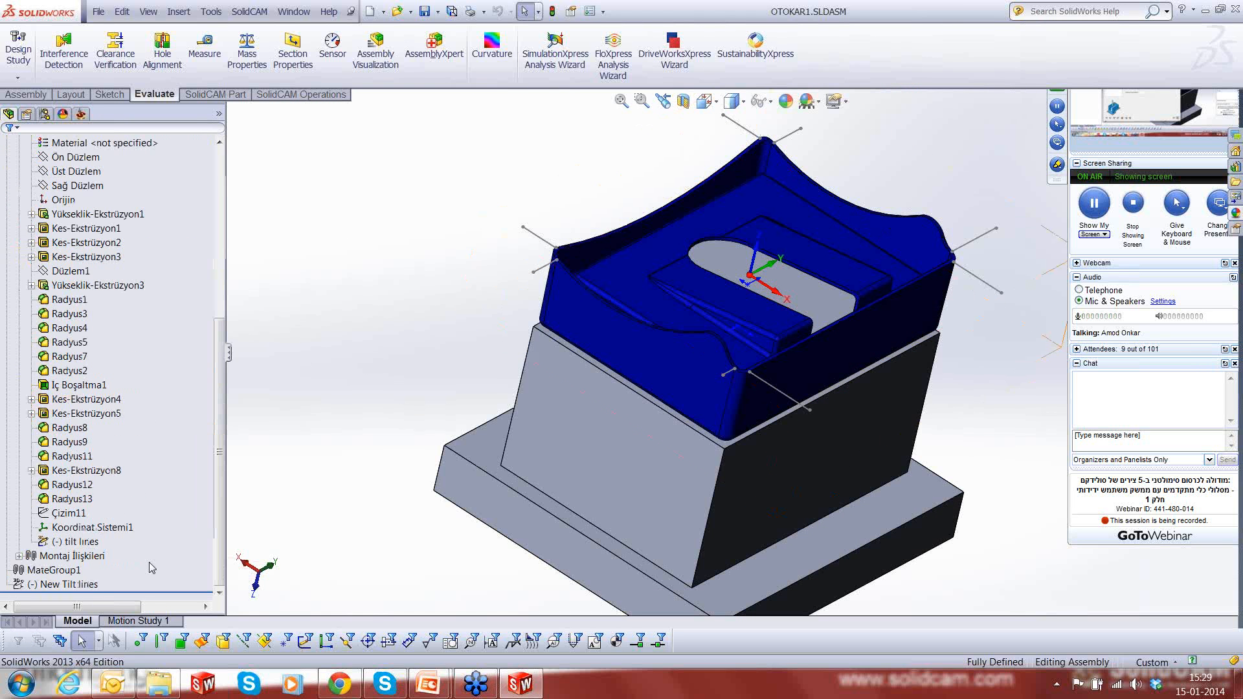
pyautogui.click(82, 584)
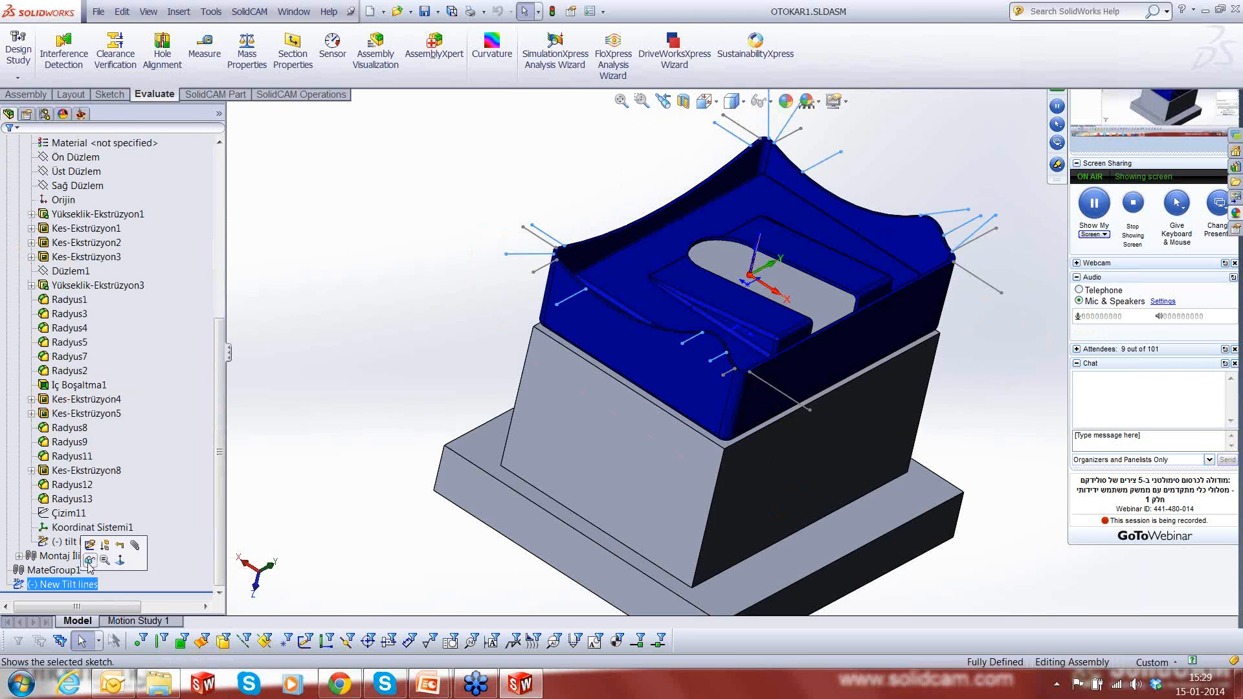
pyautogui.click(88, 563)
pyautogui.scroll(2, 817, 374)
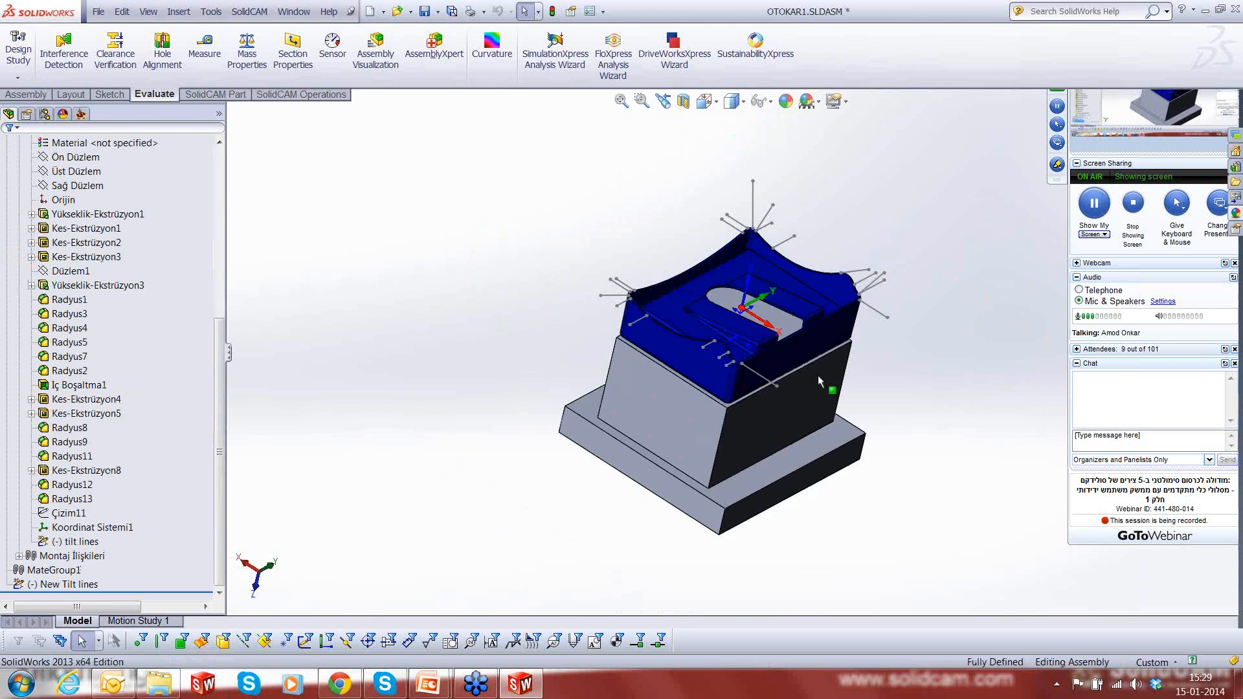
pyautogui.scroll(-4, 817, 375)
# - Reopen the 5X_CNTR_contour4 operation and replace contour5 with a new, empty orientation lines geometry
pyautogui.click(81, 113)
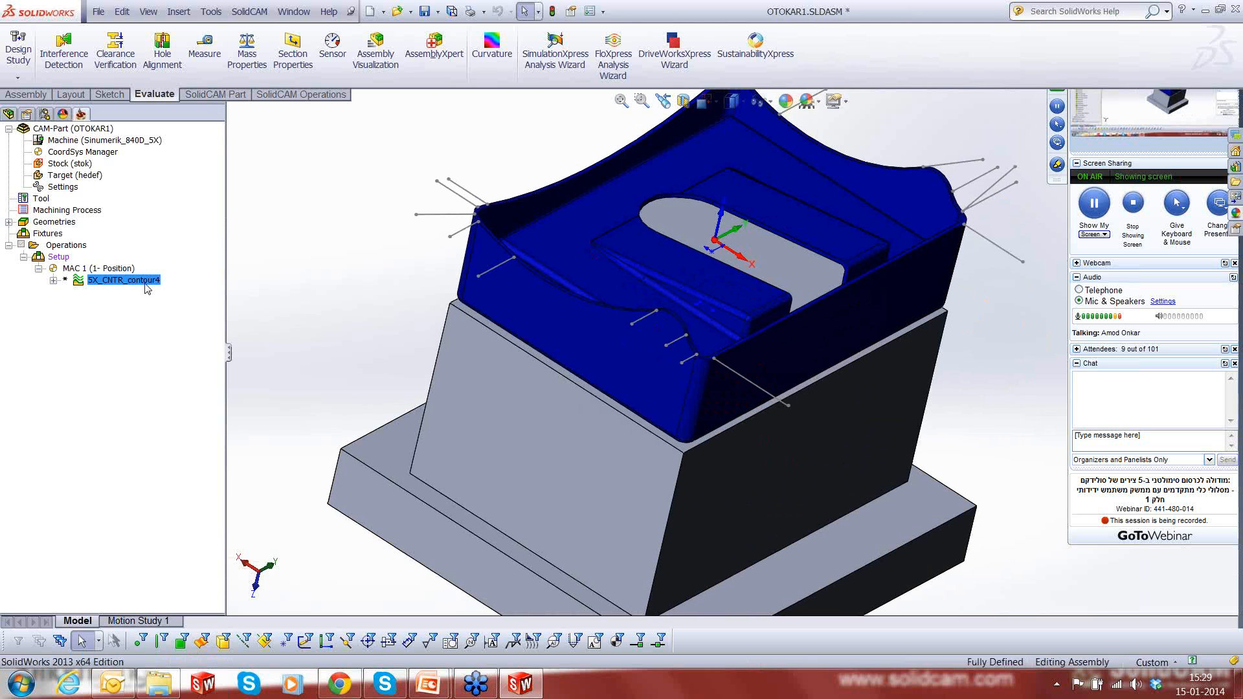
pyautogui.rightClick(131, 283)
pyautogui.click(163, 190)
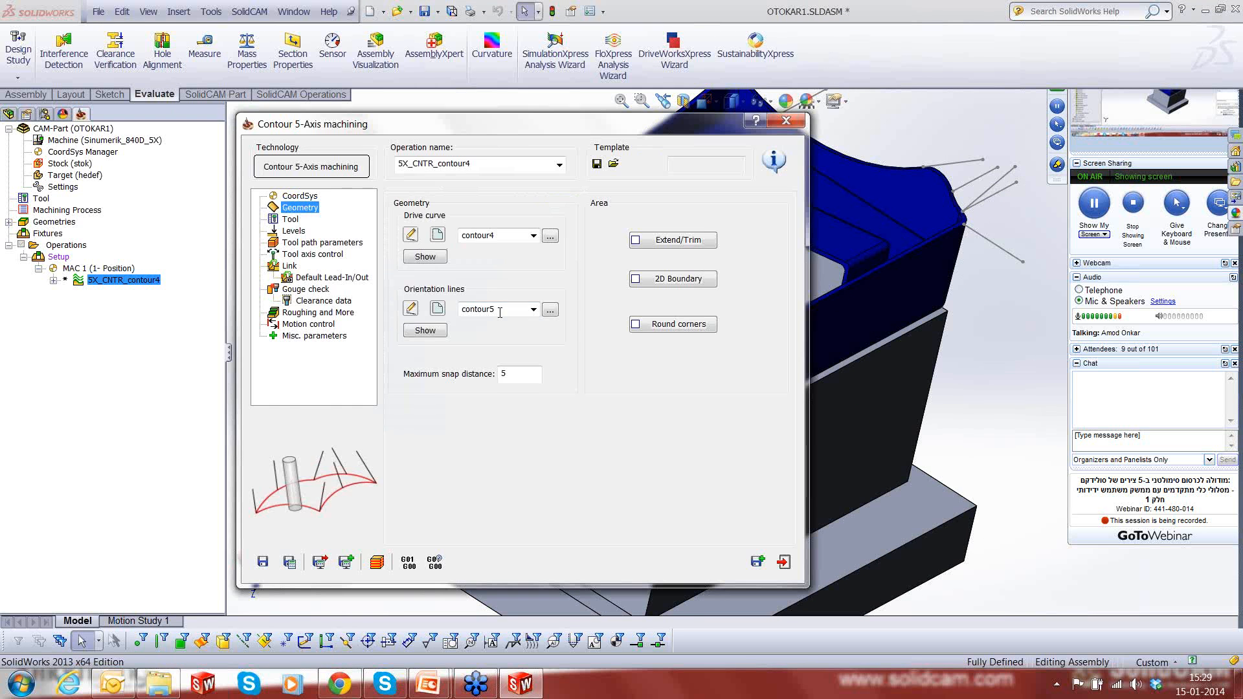
pyautogui.doubleClick(513, 309)
pyautogui.press('Delete')
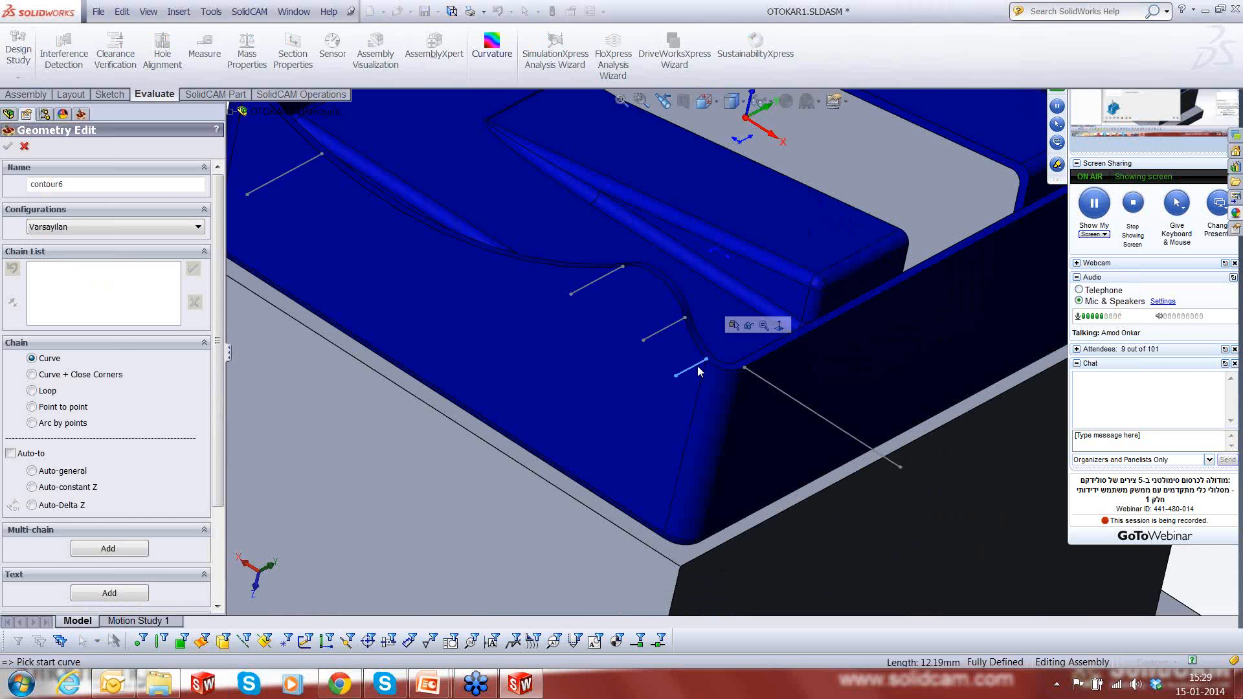
# - Add the short and the long line at the nearest rim corner as orientation chains 1 and 2
pyautogui.click(688, 370)
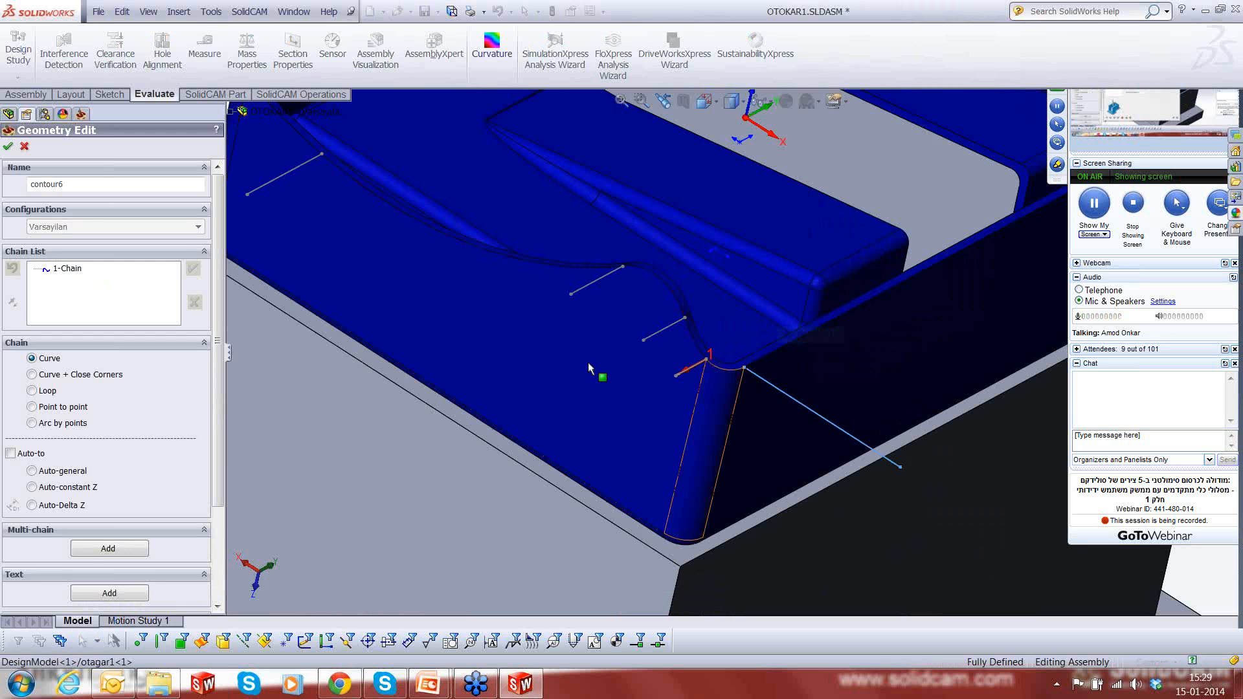
pyautogui.click(192, 268)
pyautogui.click(192, 269)
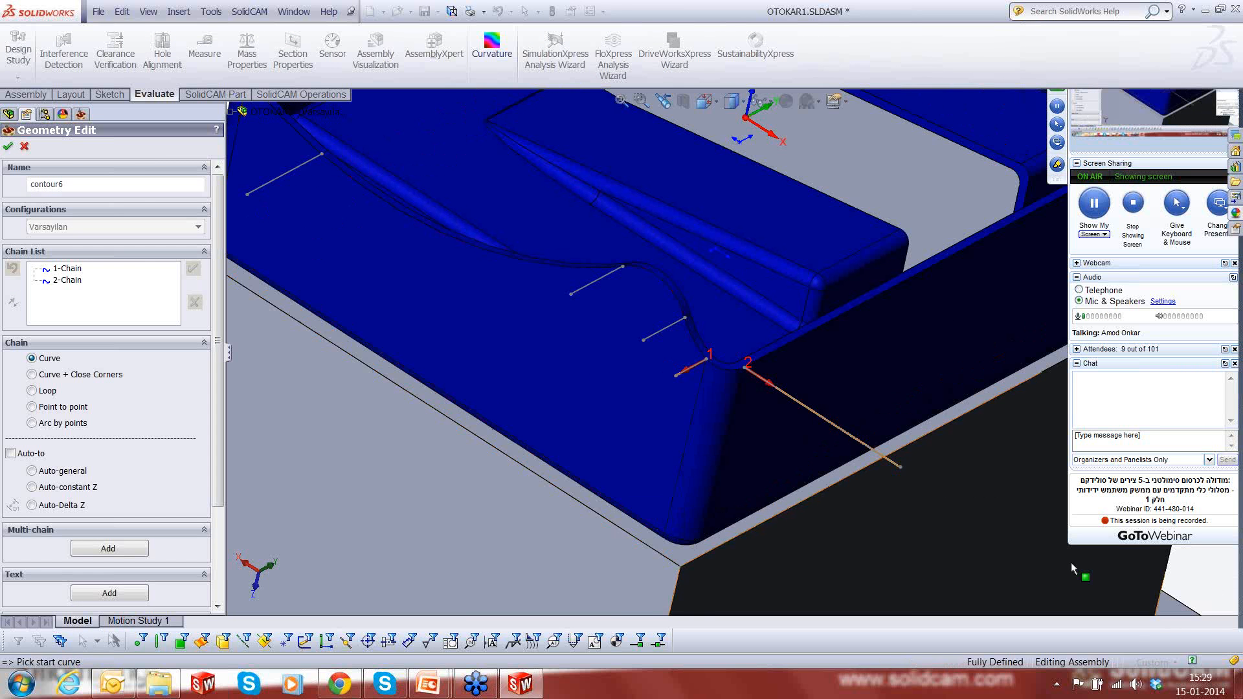
# - Add one line on each side of the adjacent rim corner as orientation chains 3 and 4, both pointing outward
pyautogui.press('f')
pyautogui.scroll(-8, 926, 492)
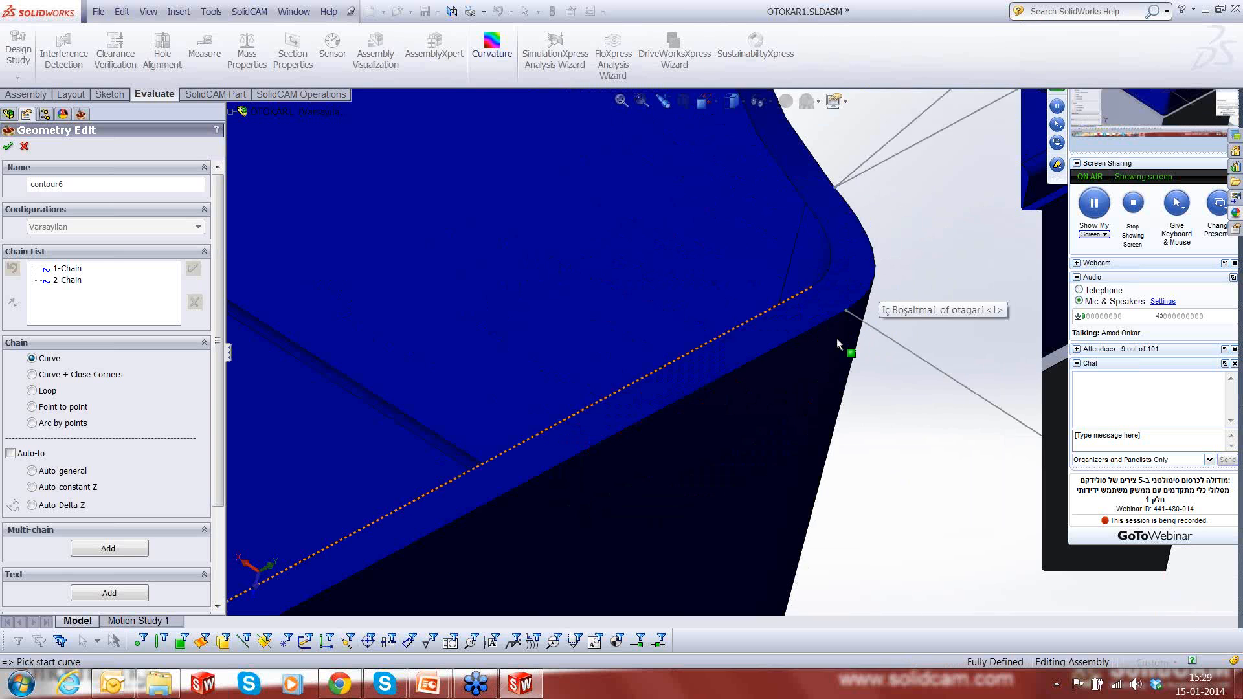
pyautogui.scroll(-1, 873, 315)
pyautogui.click(870, 329)
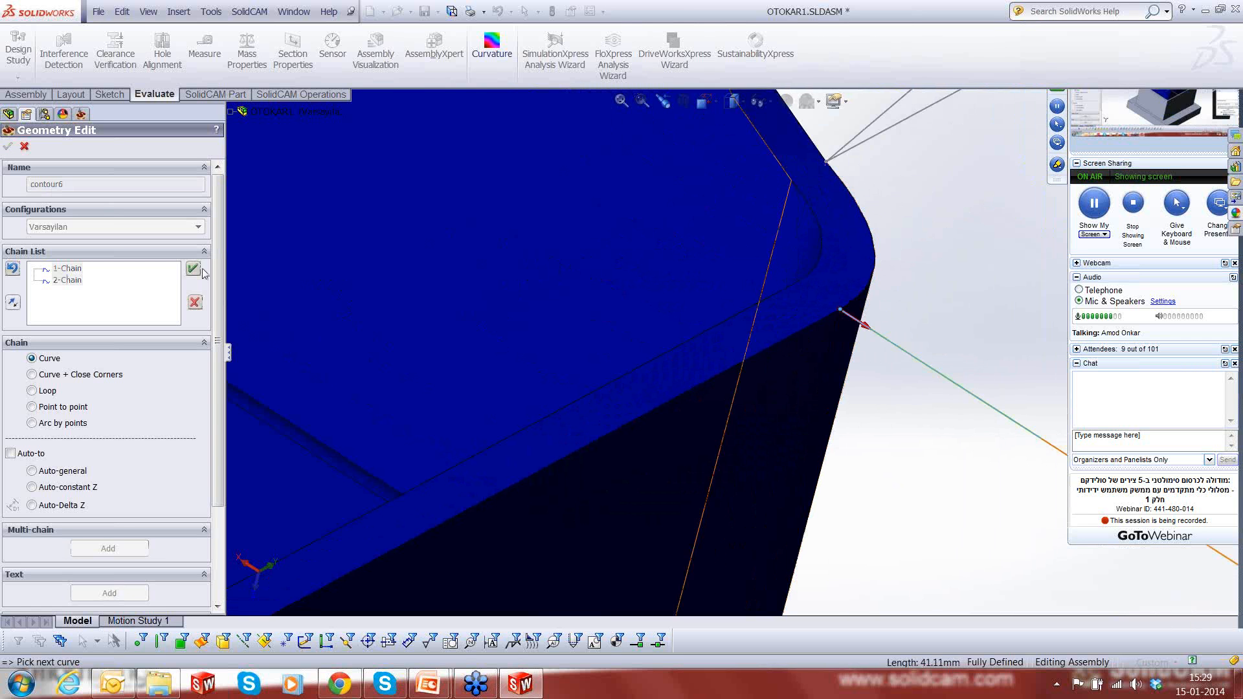
pyautogui.scroll(1, 960, 248)
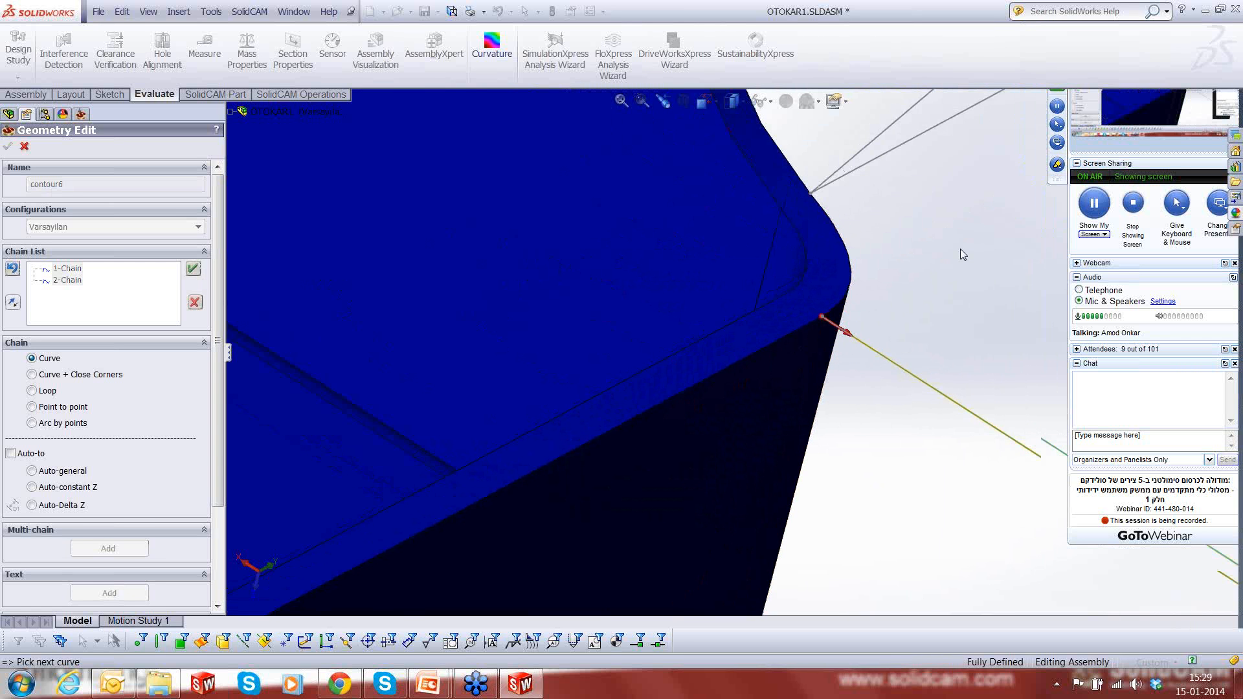
pyautogui.scroll(1, 960, 248)
pyautogui.scroll(1, 884, 273)
pyautogui.scroll(1, 884, 274)
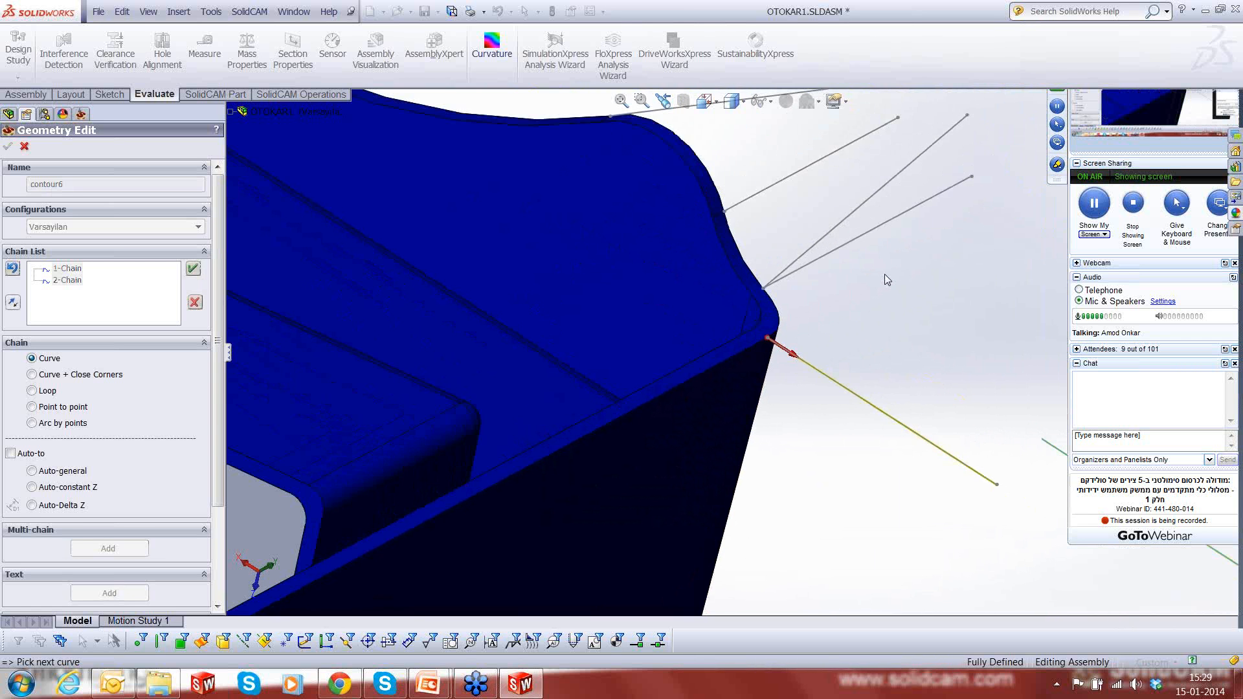
pyautogui.moveTo(885, 274); pyautogui.dragTo(813, 328, button='middle')
pyautogui.click(783, 299)
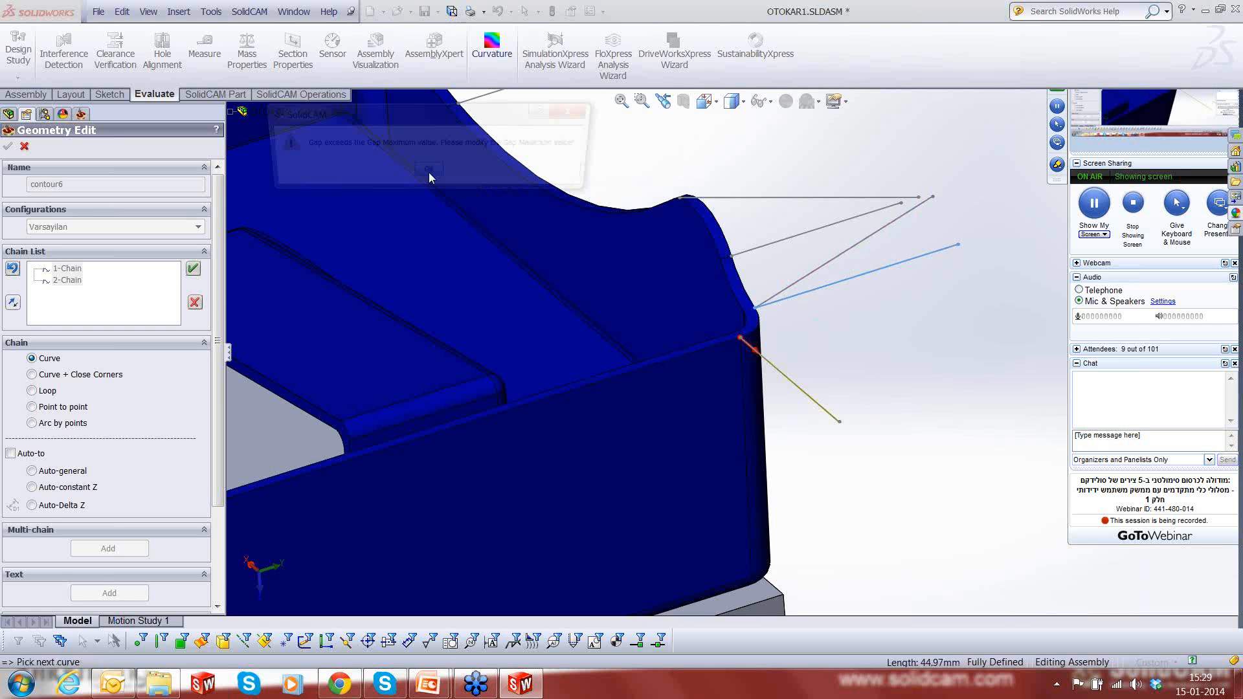
pyautogui.click(428, 172)
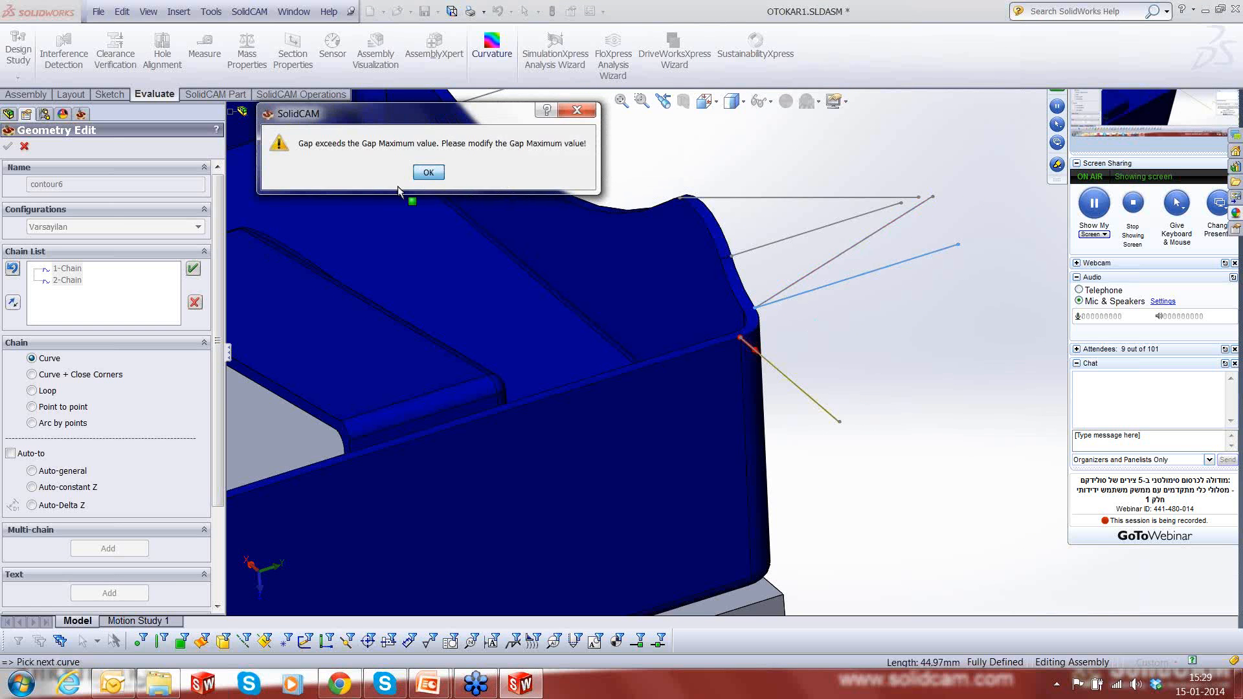
pyautogui.click(193, 268)
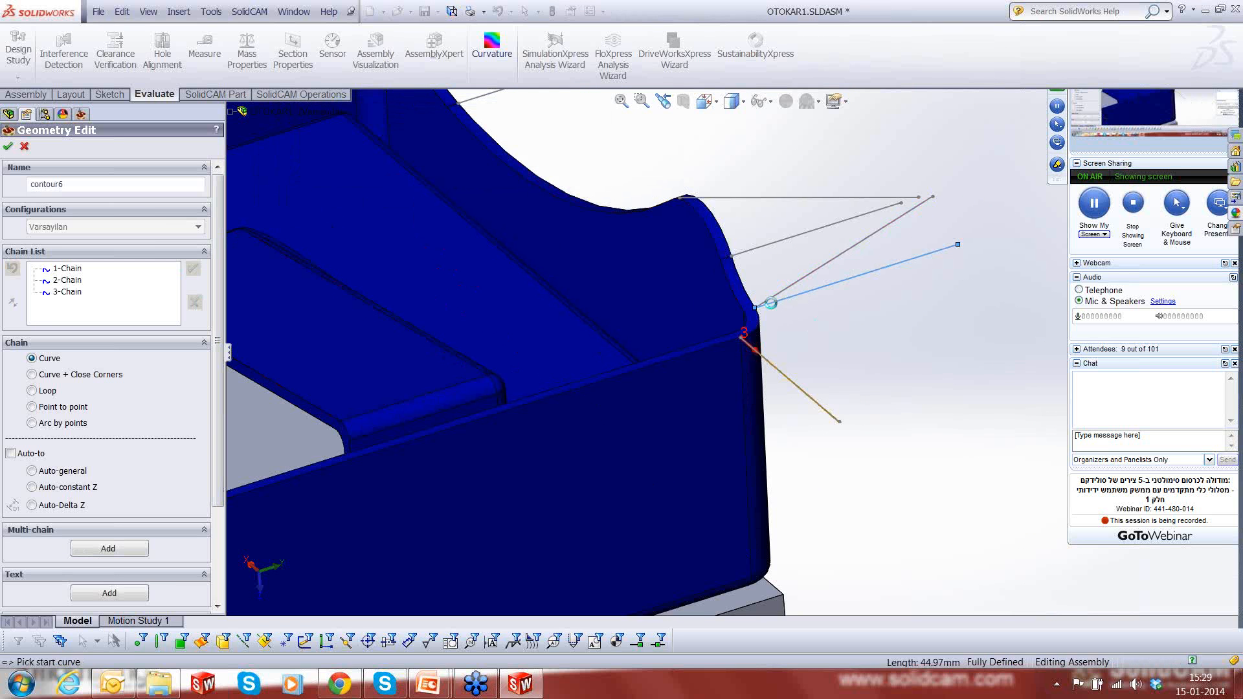
pyautogui.click(193, 269)
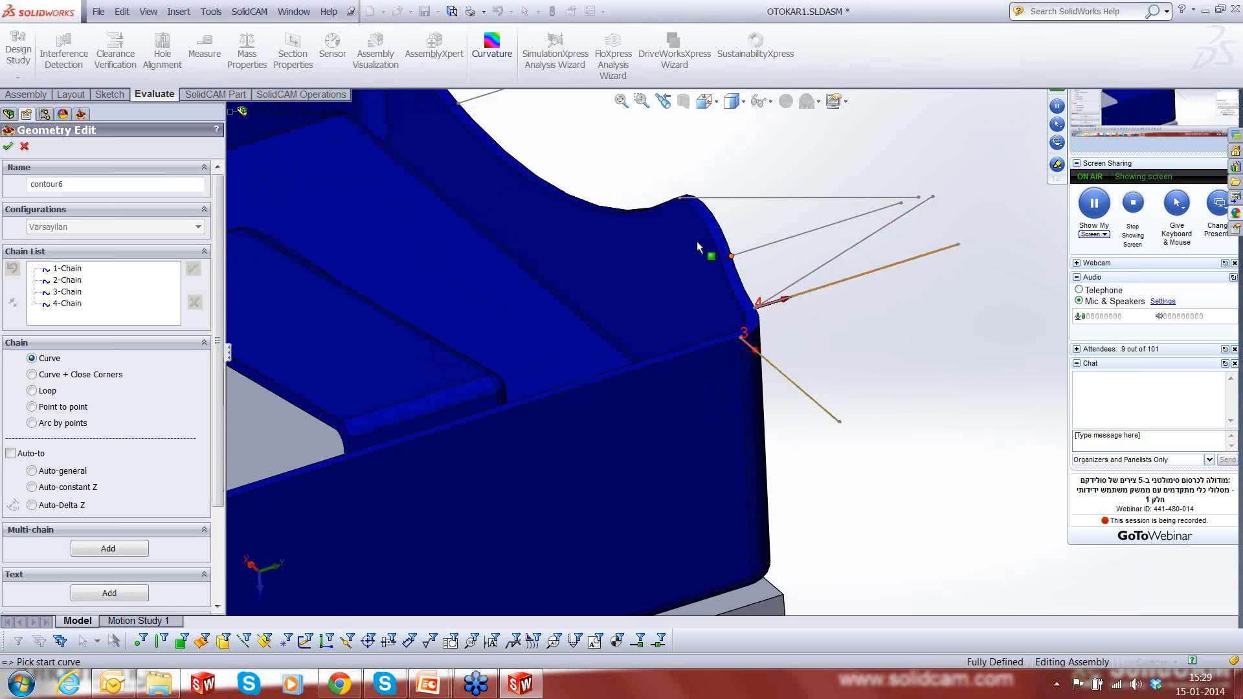
# - Add the two lines along the curved rim edge beyond chain 4 as outward-pointing chains 5 and 6
pyautogui.scroll(-1, 697, 246)
pyautogui.scroll(-4, 697, 242)
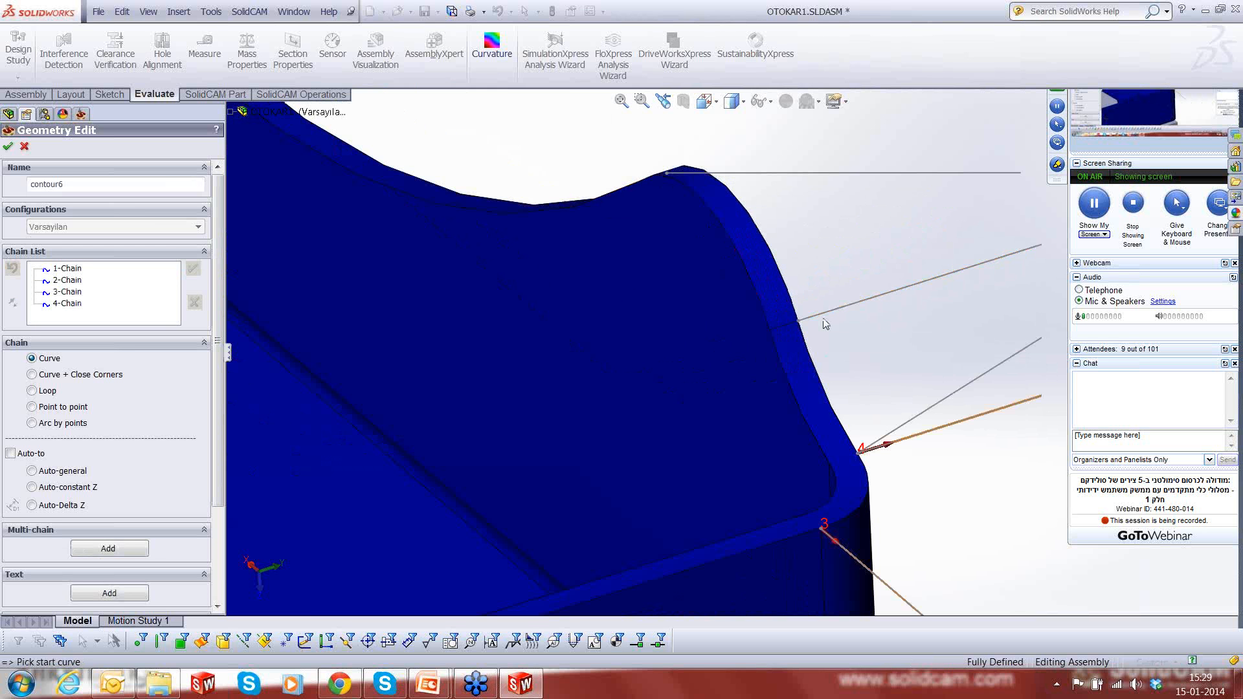
pyautogui.click(821, 314)
pyautogui.click(194, 270)
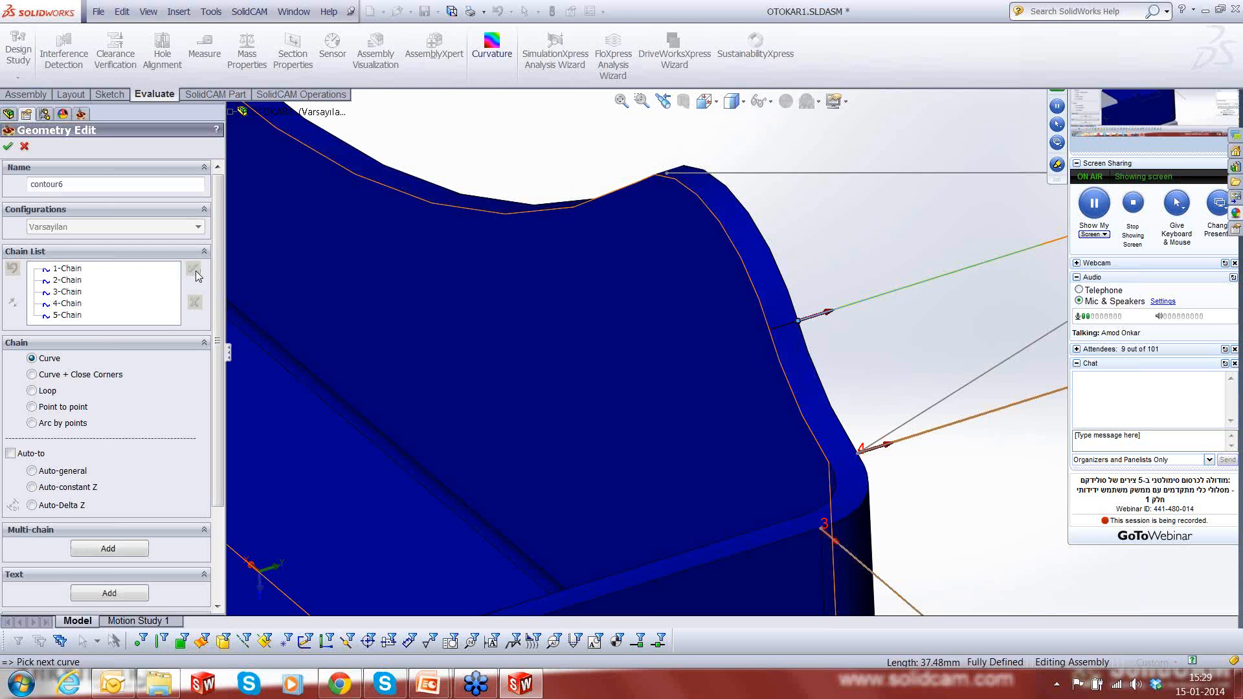
pyautogui.scroll(2, 810, 242)
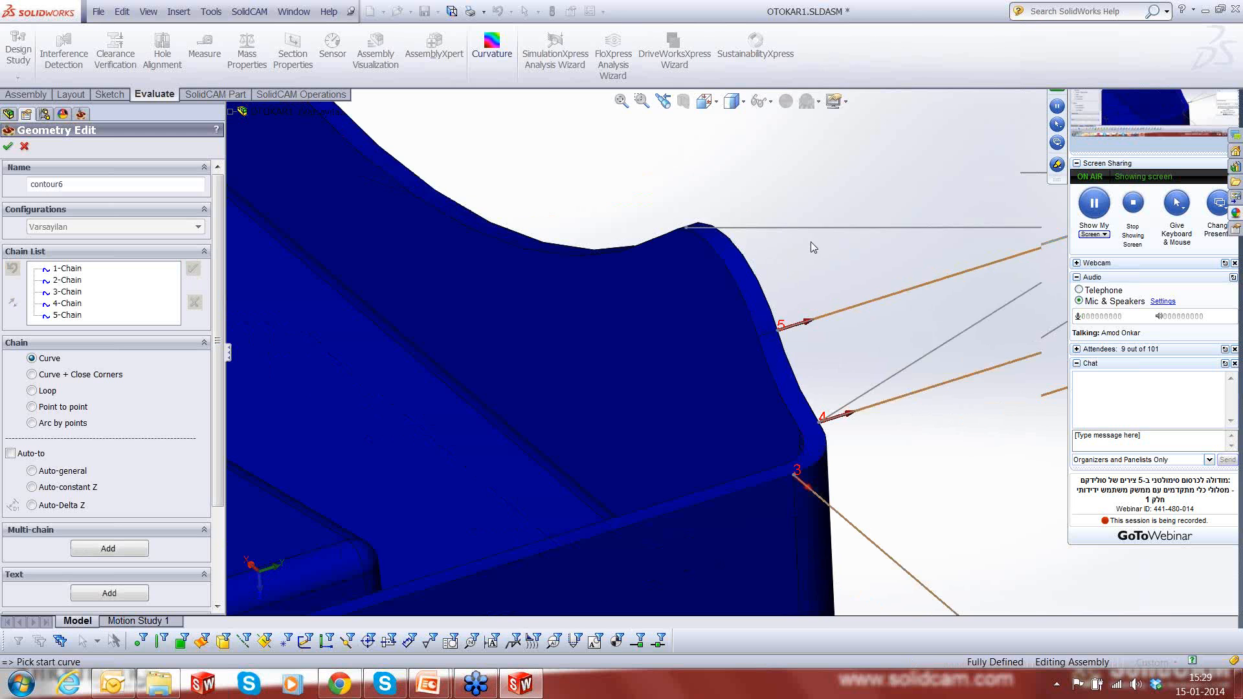
pyautogui.moveTo(810, 242)
pyautogui.mouseDown(button='middle')
pyautogui.moveTo(745, 357)
pyautogui.moveTo(736, 304)
pyautogui.mouseUp(button='middle')
pyautogui.click(726, 176)
pyautogui.click(194, 269)
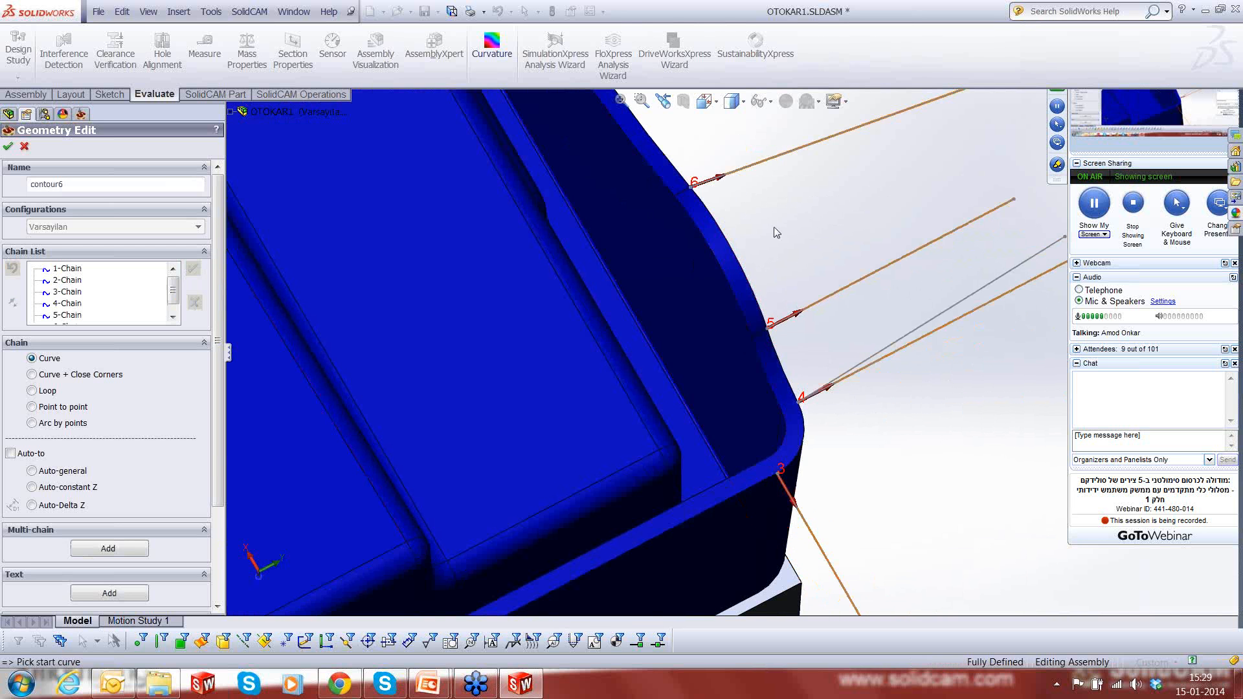
# - Add the single line farther along the same rim side, before the next corner, as orientation chain 7
pyautogui.scroll(1, 774, 226)
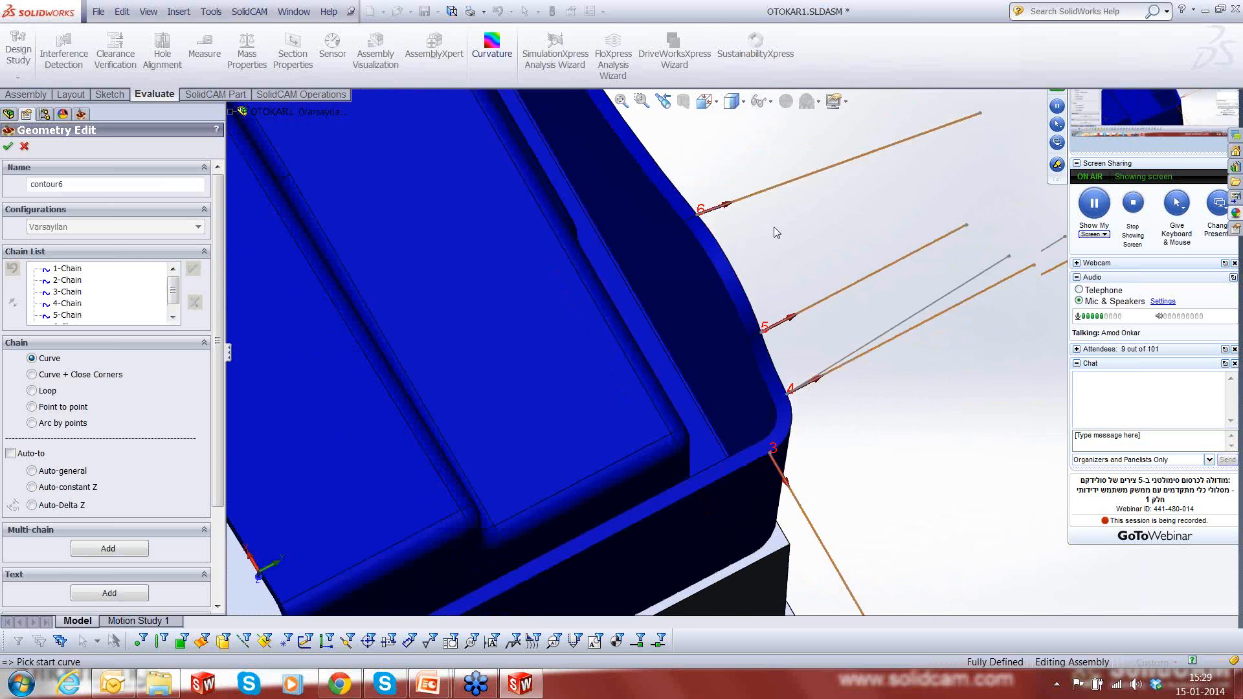
pyautogui.press('f')
pyautogui.scroll(-6, 685, 224)
pyautogui.click(608, 284)
pyautogui.rightClick(610, 286)
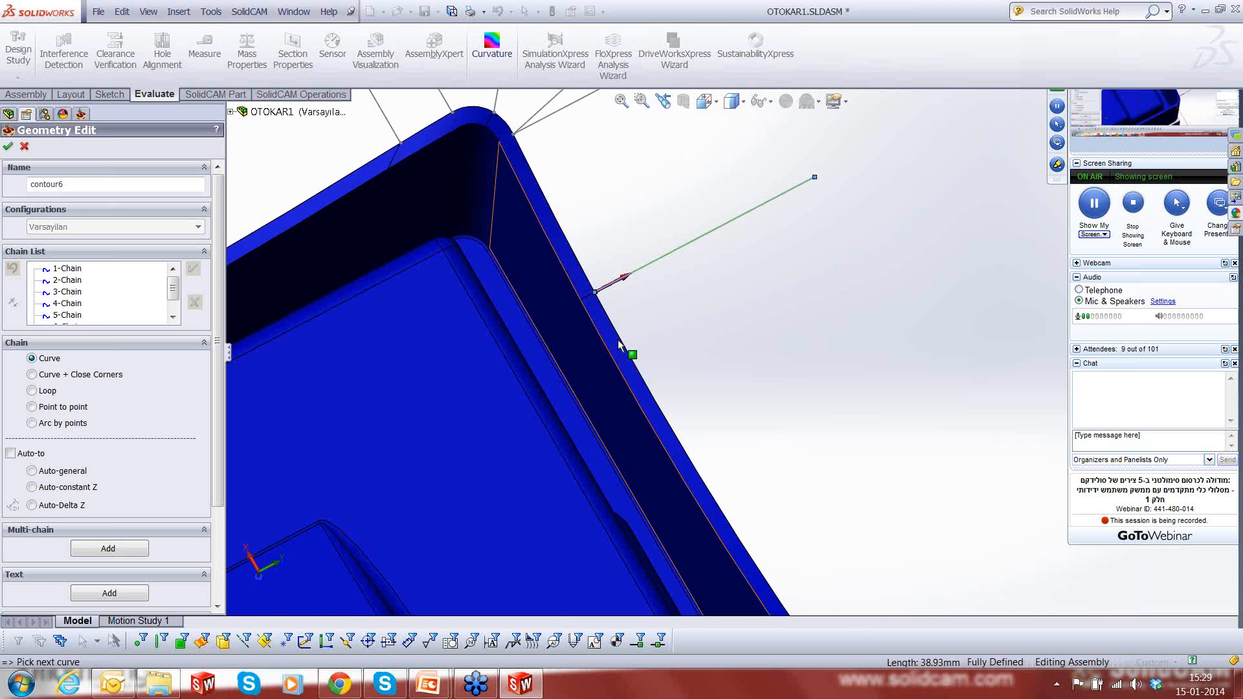
# - Add four lines around the next rim corner as outward-pointing chains 8 to 11, leaving out the extra line that shares chain 8's start point
pyautogui.scroll(2, 694, 339)
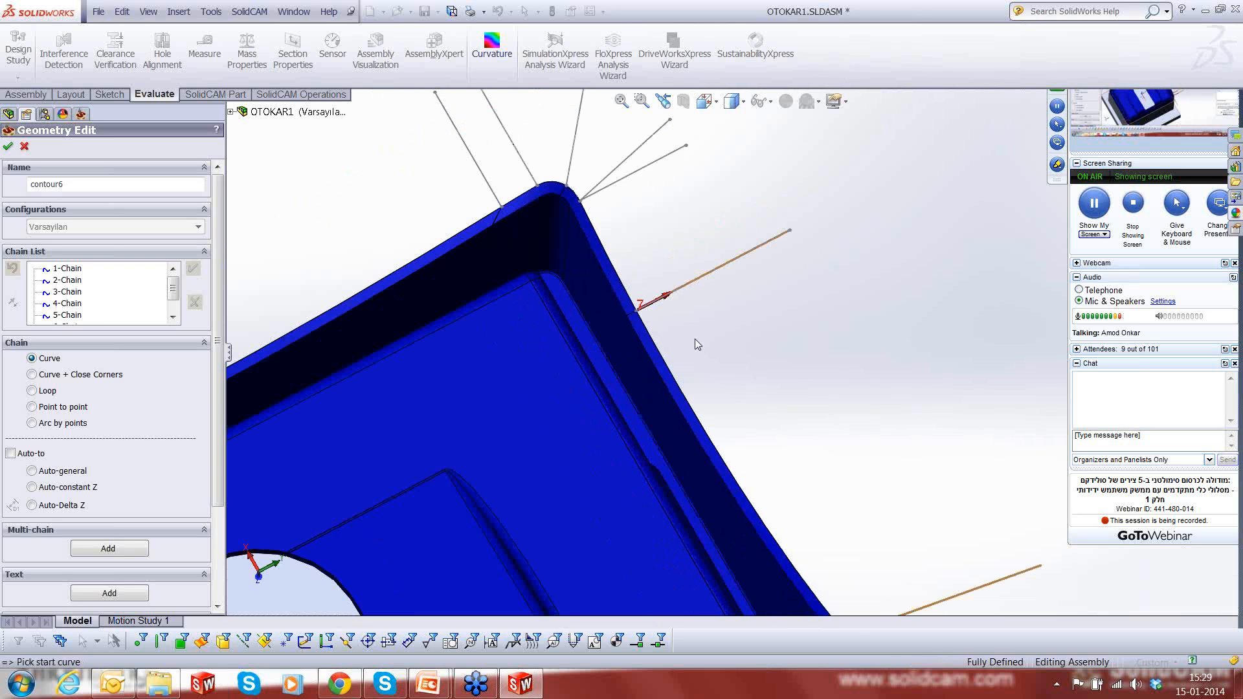
pyautogui.scroll(-2, 665, 295)
pyautogui.scroll(2, 666, 295)
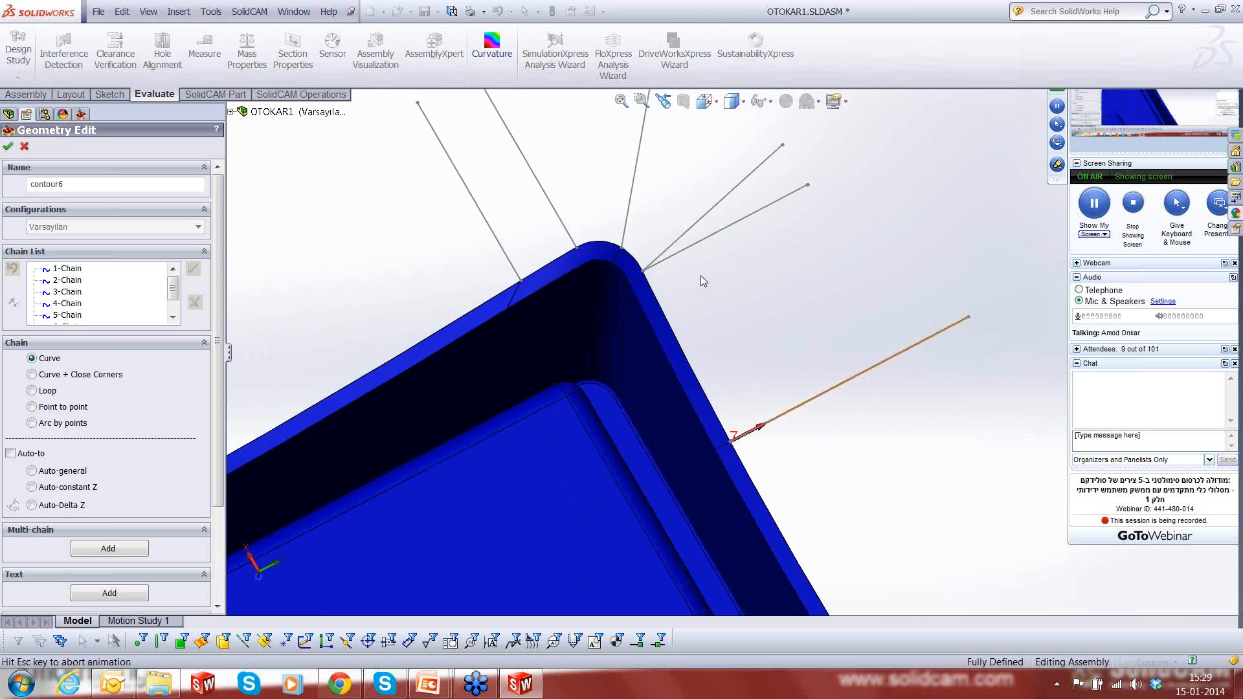
pyautogui.press('f')
pyautogui.scroll(-2, 791, 202)
pyautogui.scroll(-2, 791, 202)
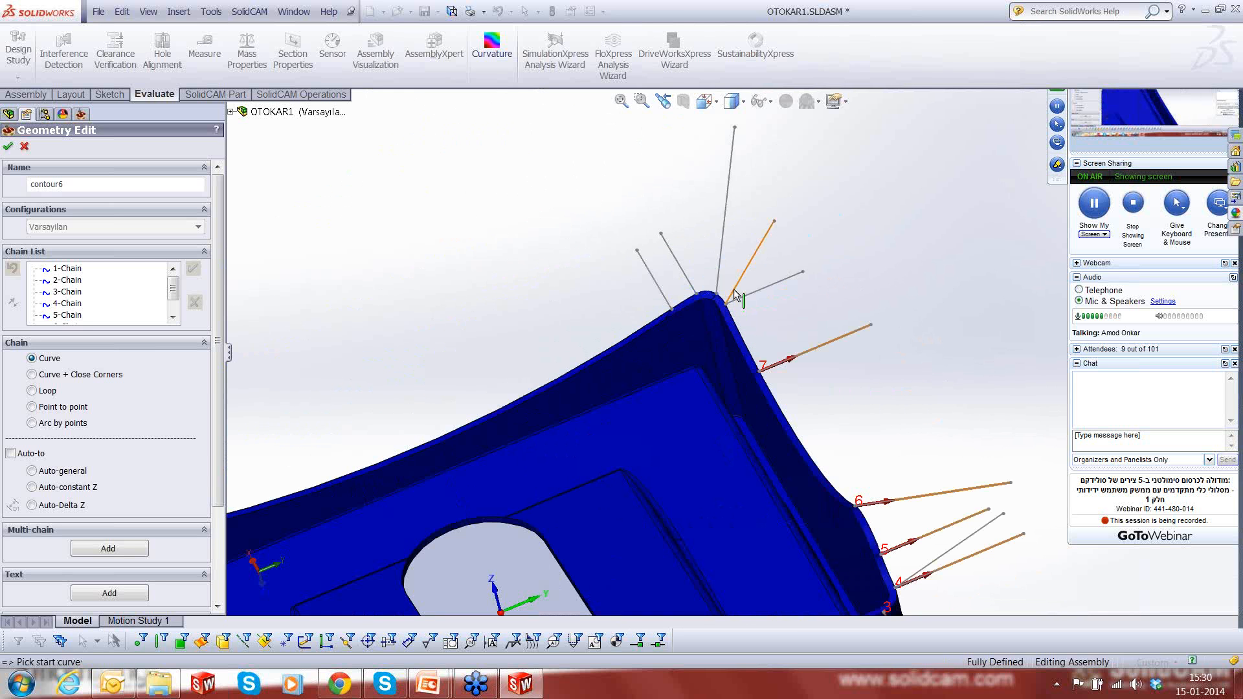
pyautogui.click(728, 297)
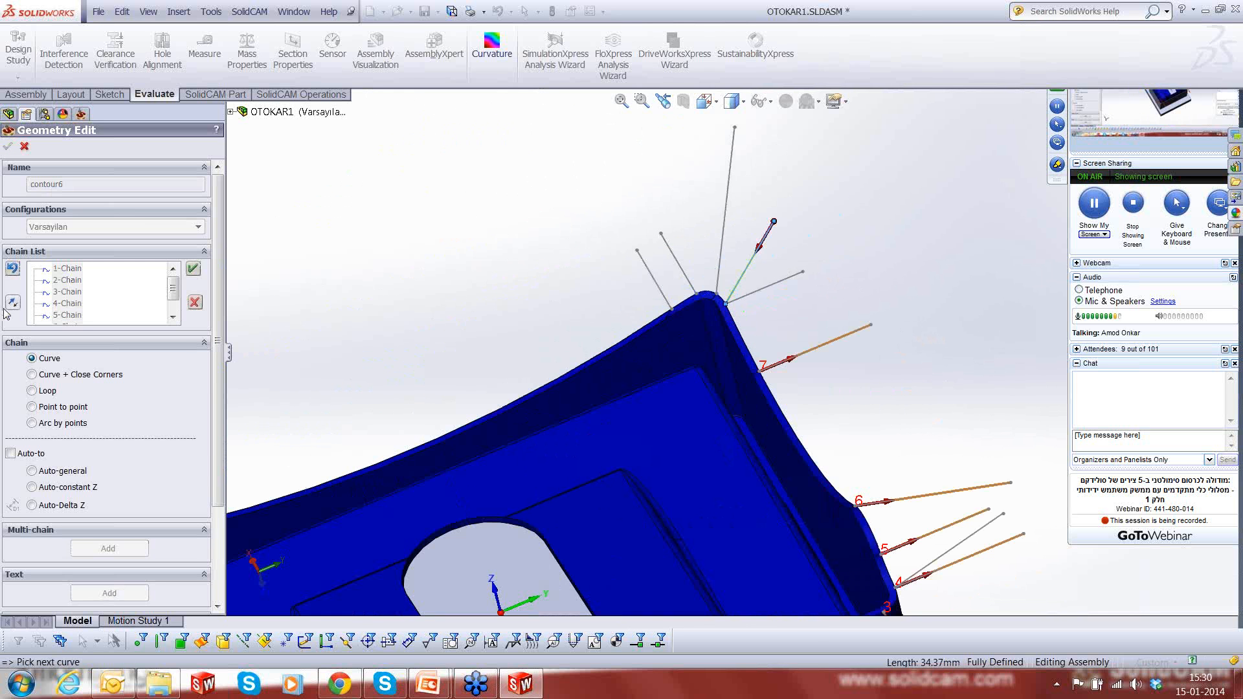
pyautogui.click(13, 274)
pyautogui.click(193, 268)
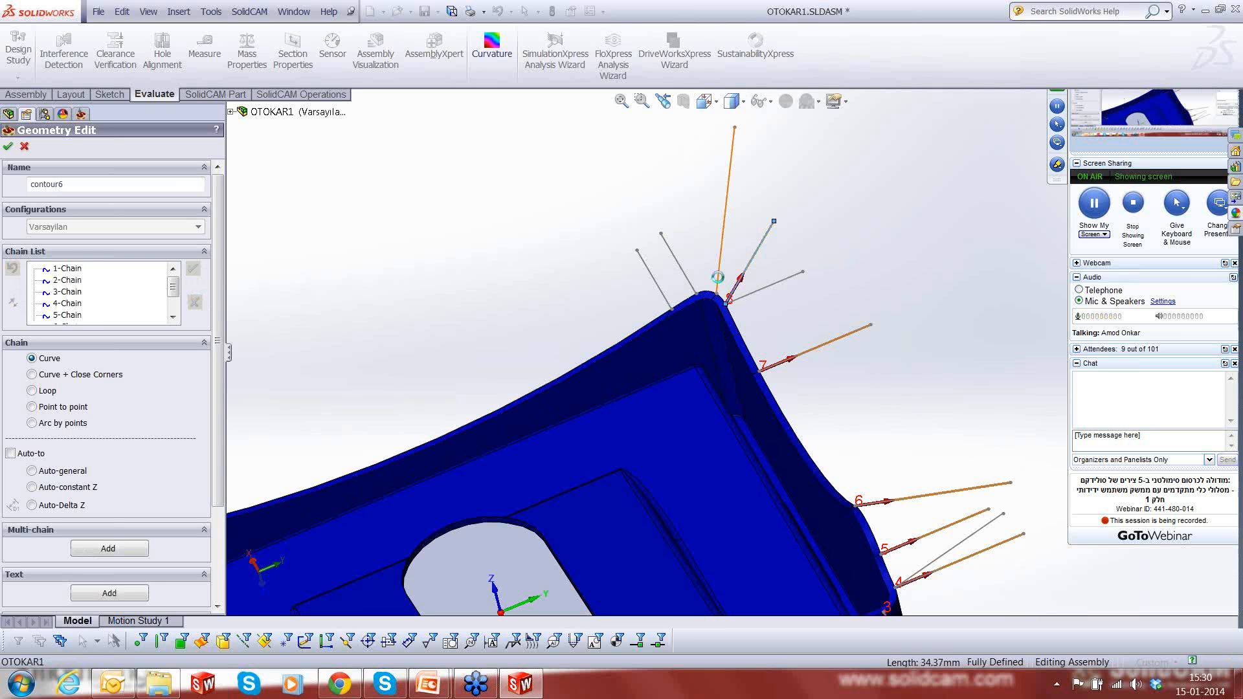
pyautogui.click(719, 282)
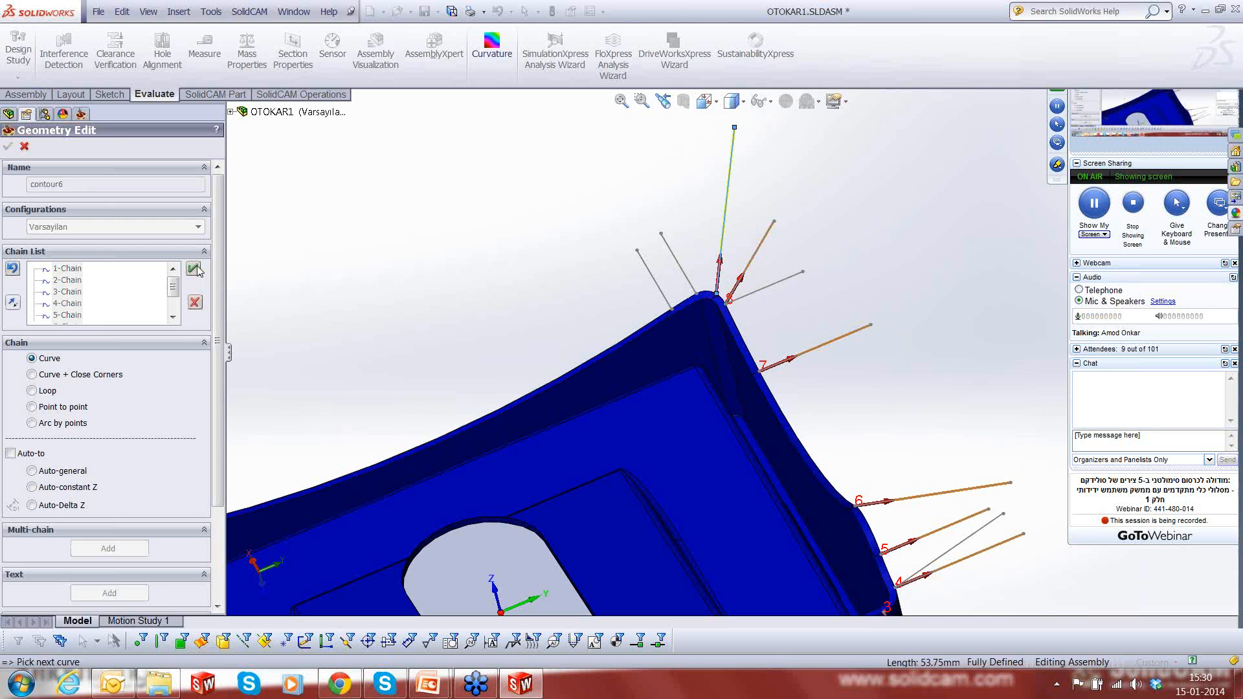
pyautogui.click(691, 291)
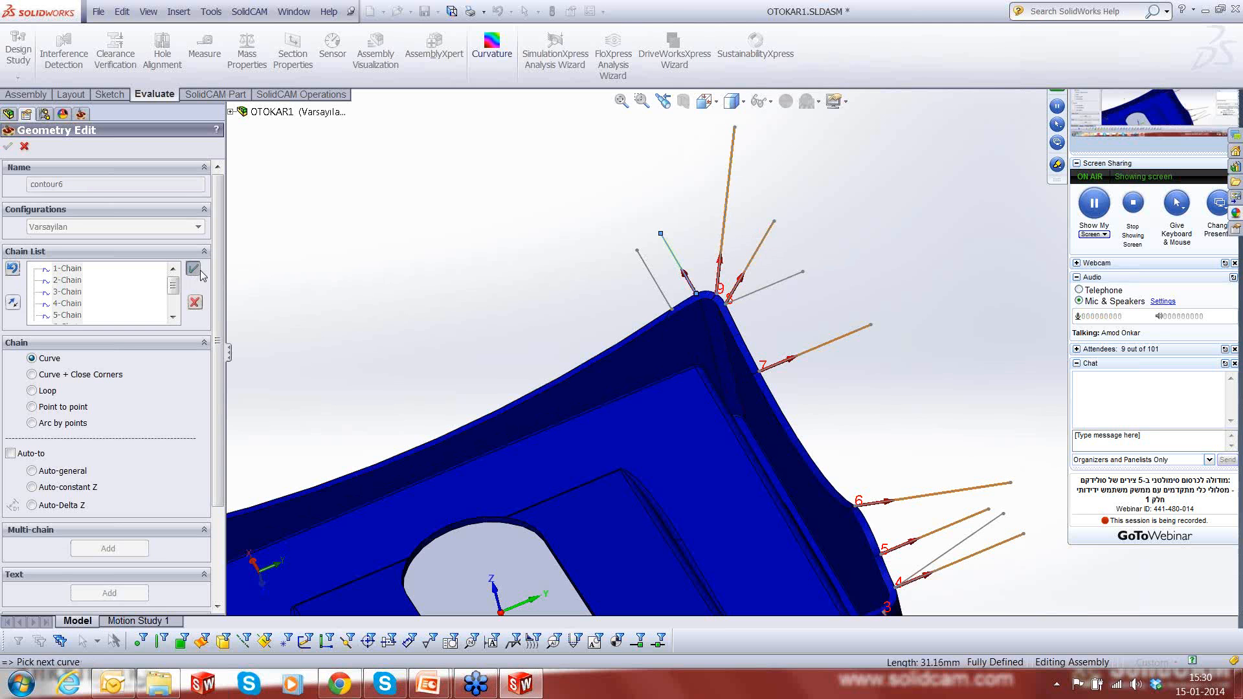
pyautogui.click(668, 304)
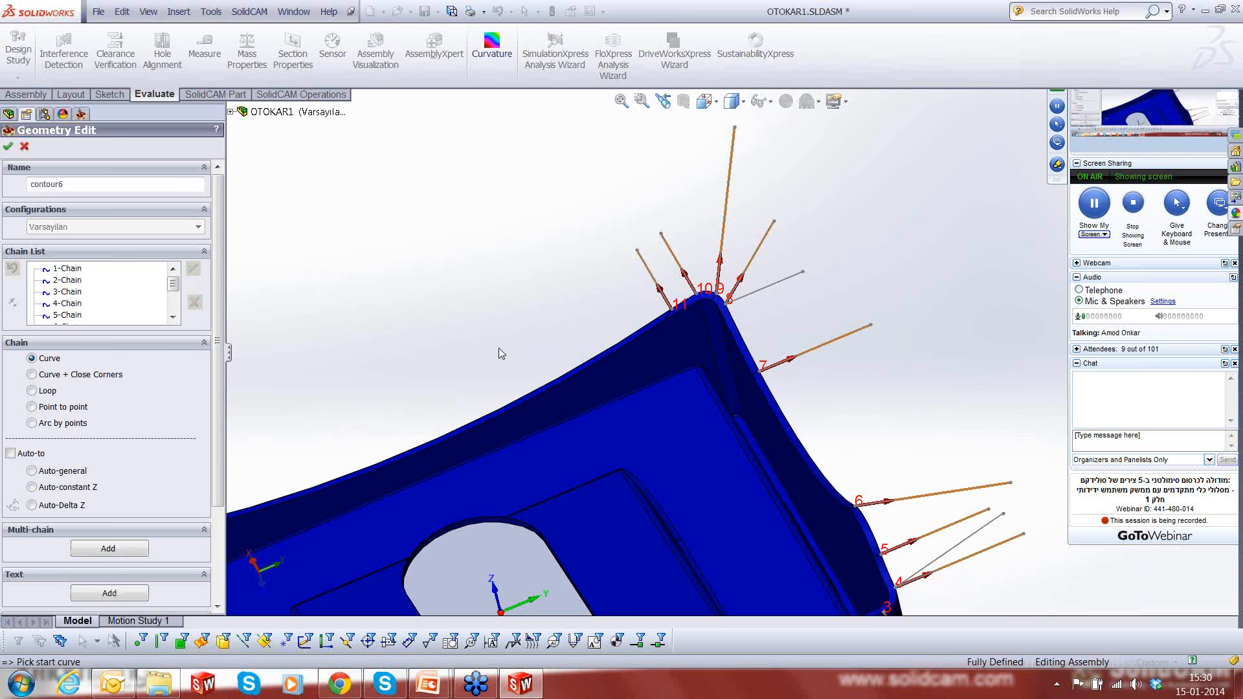
# - Add the four lines around the last rim corner as outward-pointing orientation chains 12 to 15
pyautogui.scroll(7, 498, 347)
pyautogui.scroll(-9, 521, 407)
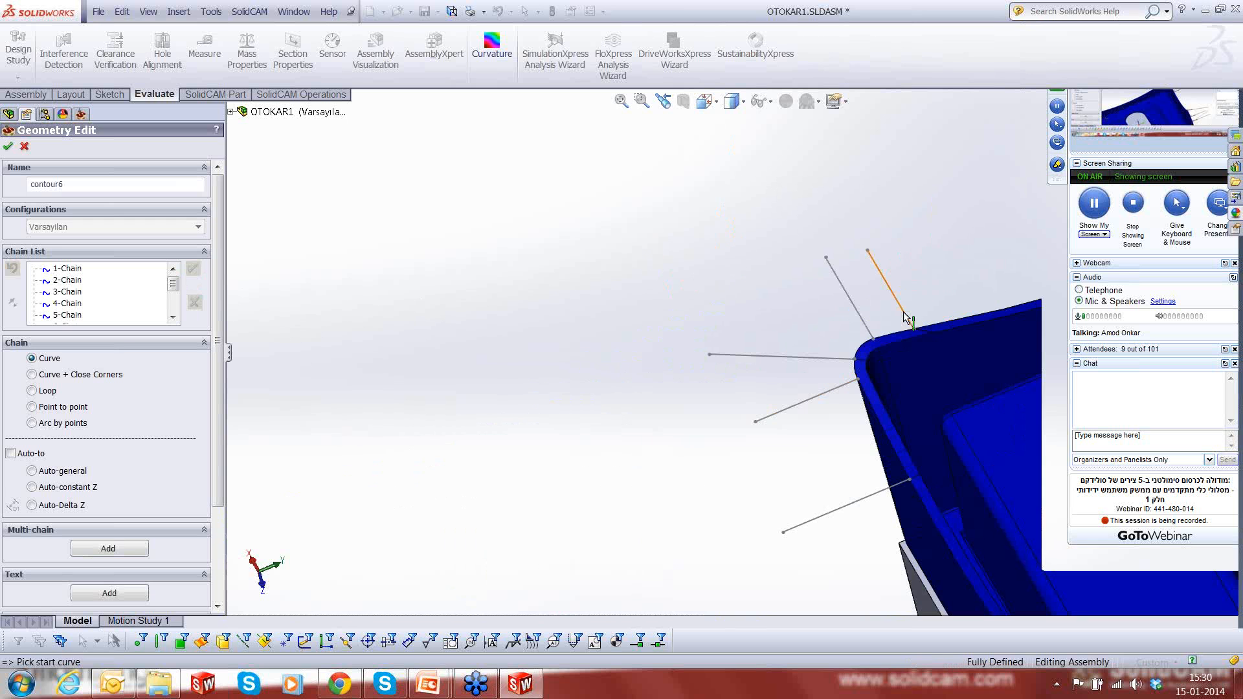
pyautogui.click(901, 312)
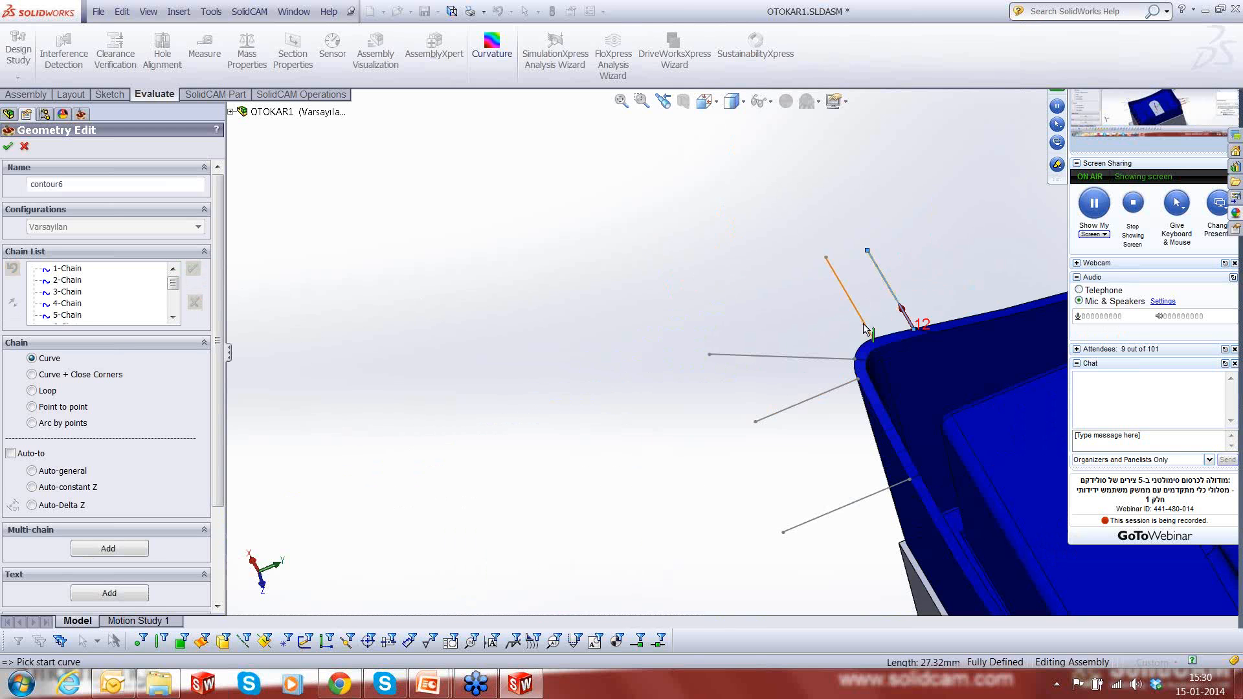
pyautogui.click(865, 328)
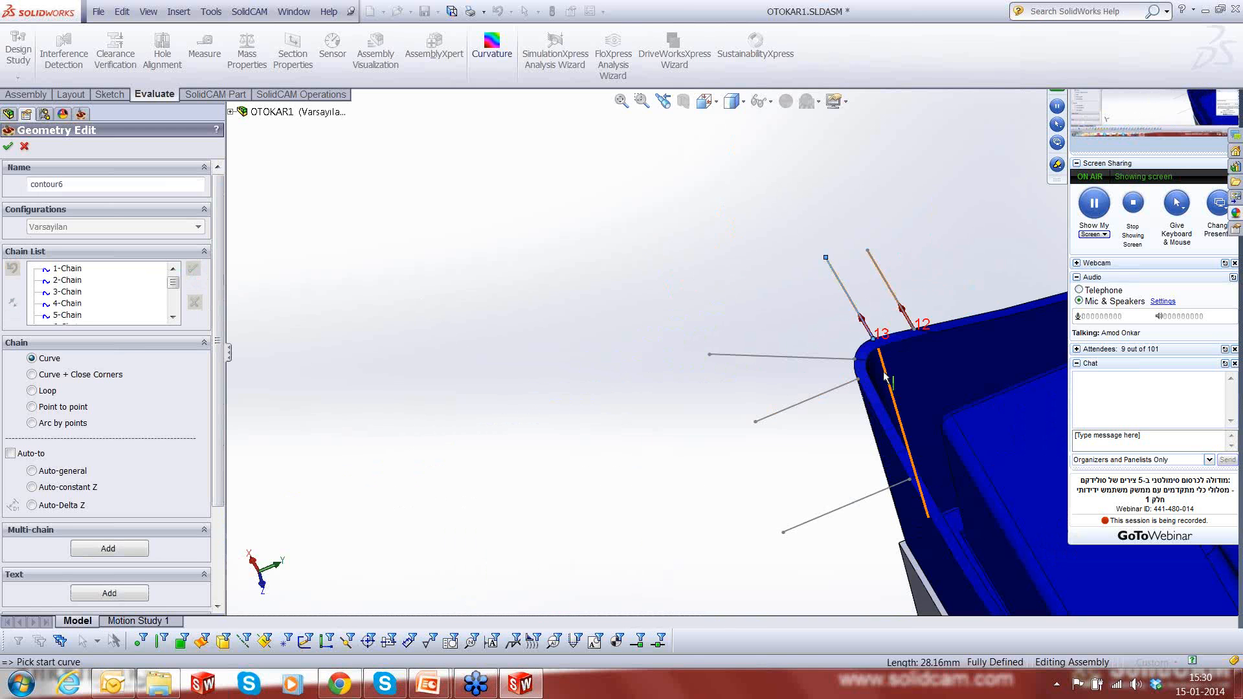
pyautogui.click(756, 358)
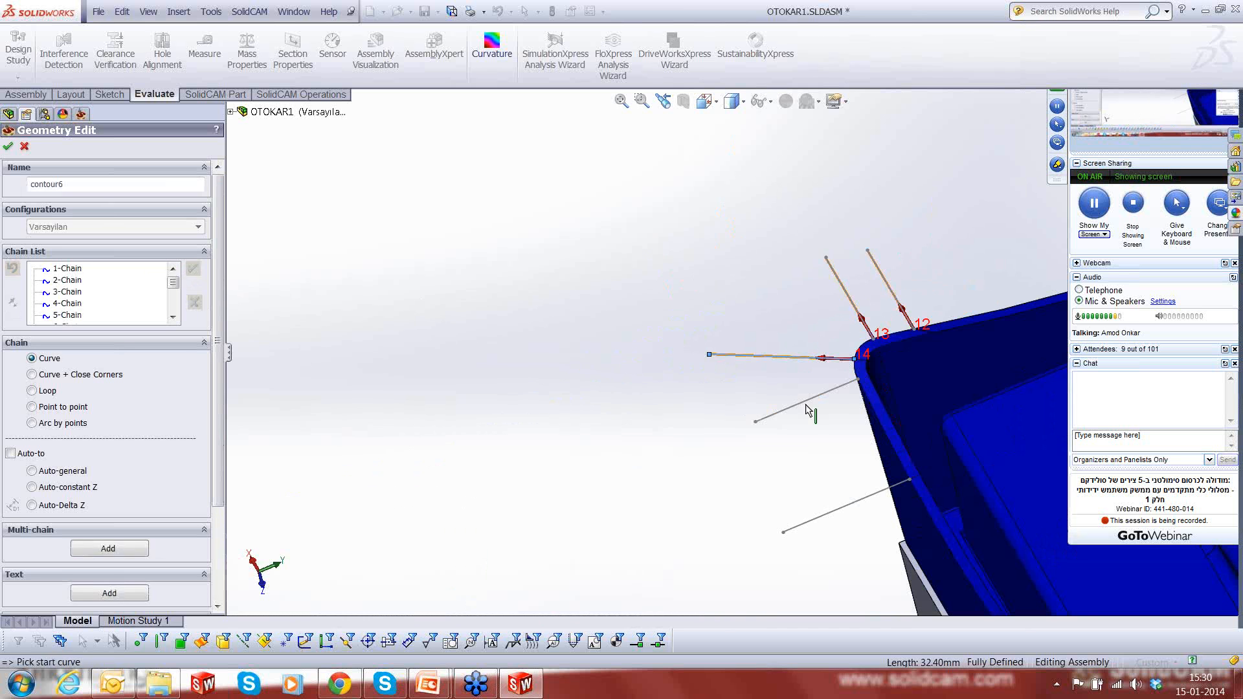
pyautogui.click(842, 385)
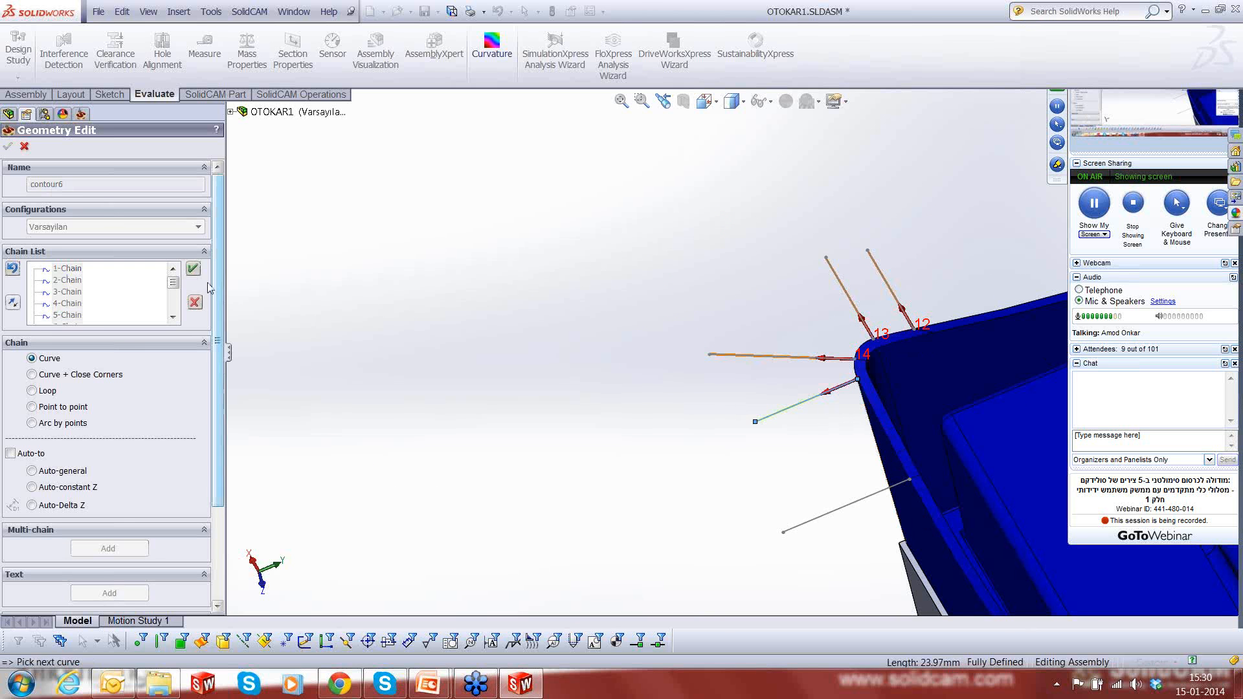
pyautogui.click(193, 269)
# - Add the three remaining lines along the rim side leading back to chain 1 as orientation chains 16, 17 and 18
pyautogui.scroll(1, 749, 459)
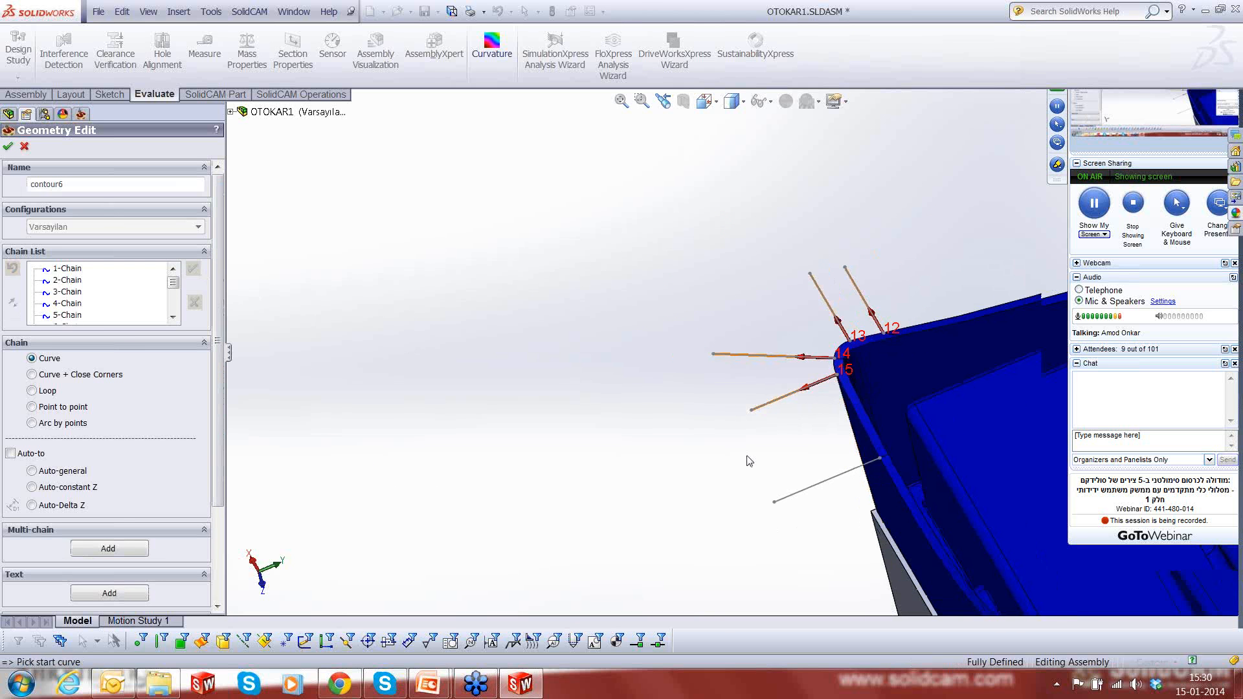
pyautogui.scroll(2, 748, 461)
pyautogui.scroll(-3, 876, 444)
pyautogui.click(701, 372)
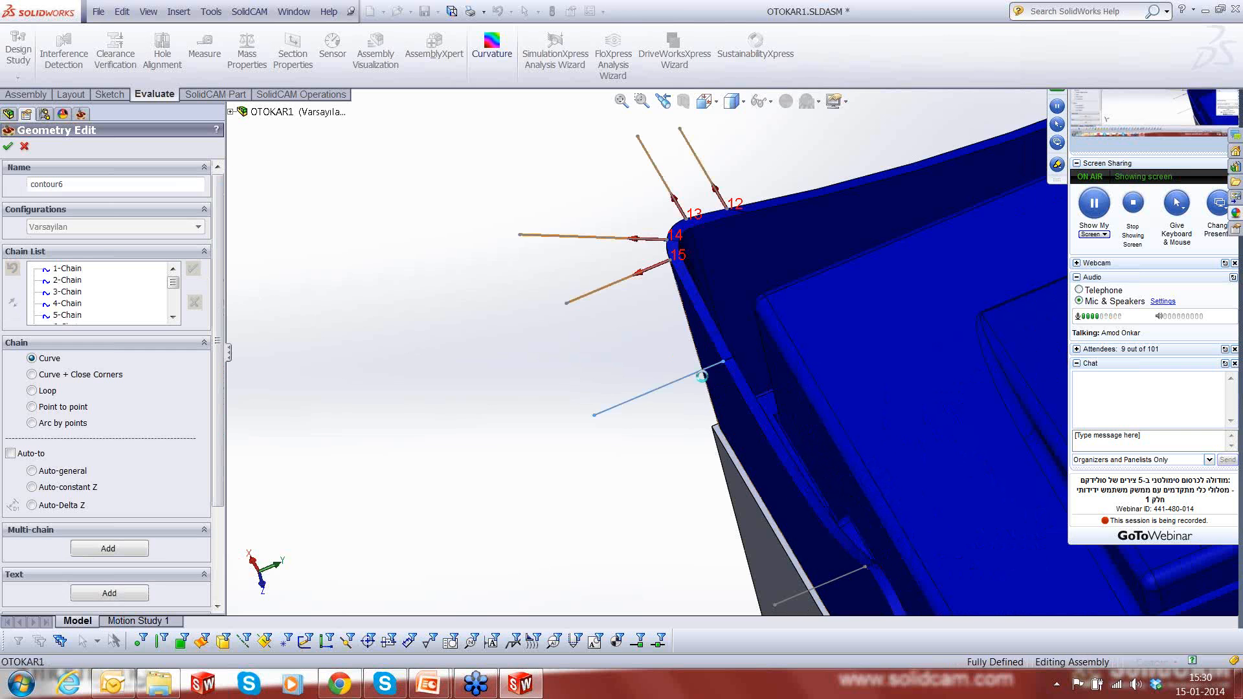
pyautogui.scroll(3, 509, 490)
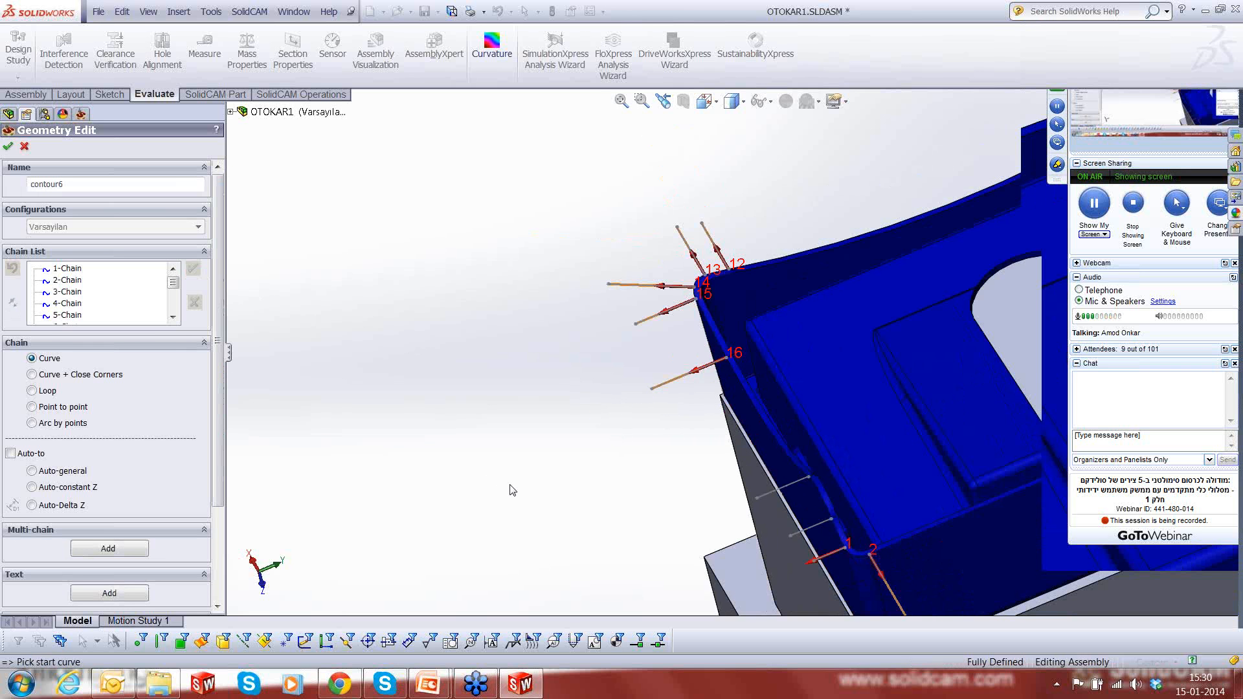
pyautogui.scroll(3, 738, 465)
pyautogui.scroll(-5, 738, 465)
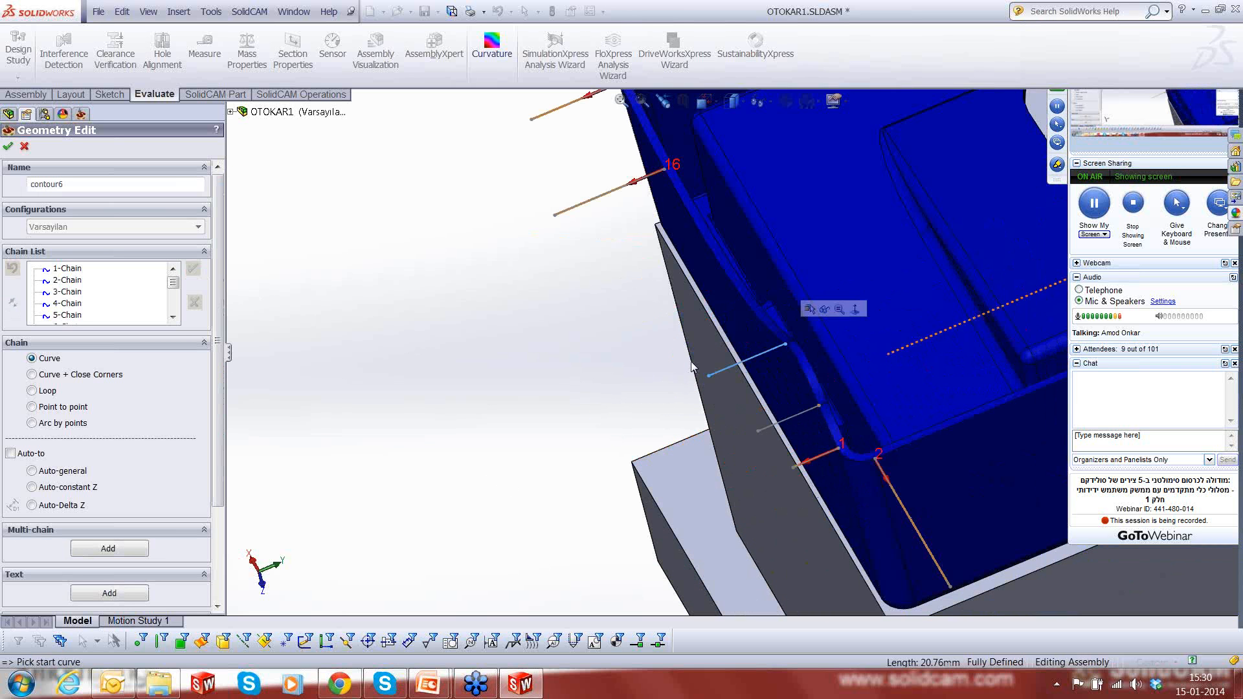
pyautogui.click(812, 417)
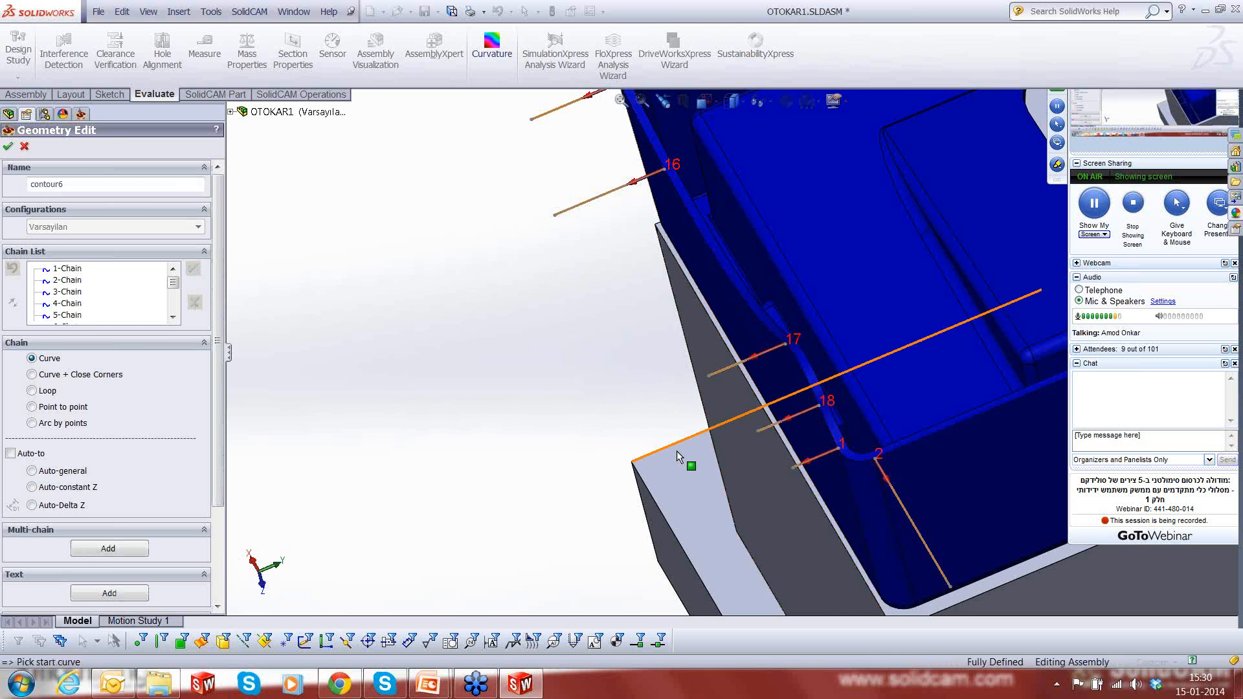
# - Check the orientation chains around the whole rim and accept the contour6 geometry
pyautogui.scroll(1, 677, 450)
pyautogui.scroll(3, 677, 451)
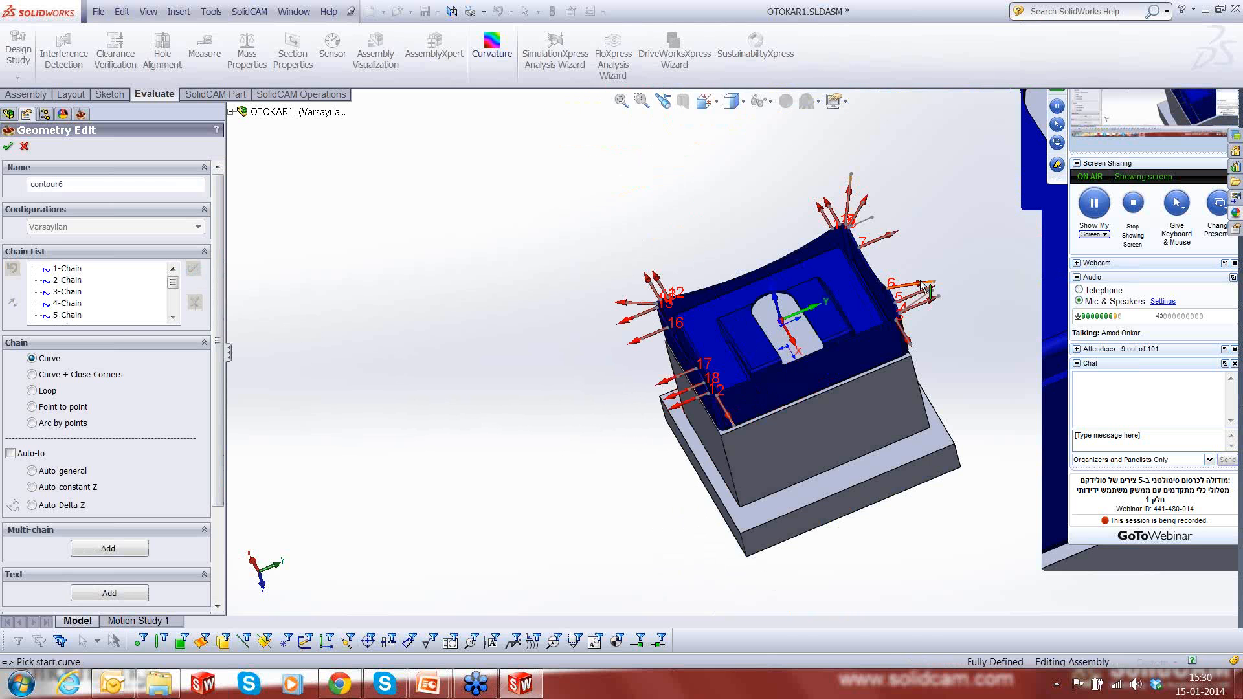
pyautogui.moveTo(876, 328); pyautogui.dragTo(867, 291, button='middle')
pyautogui.click(8, 146)
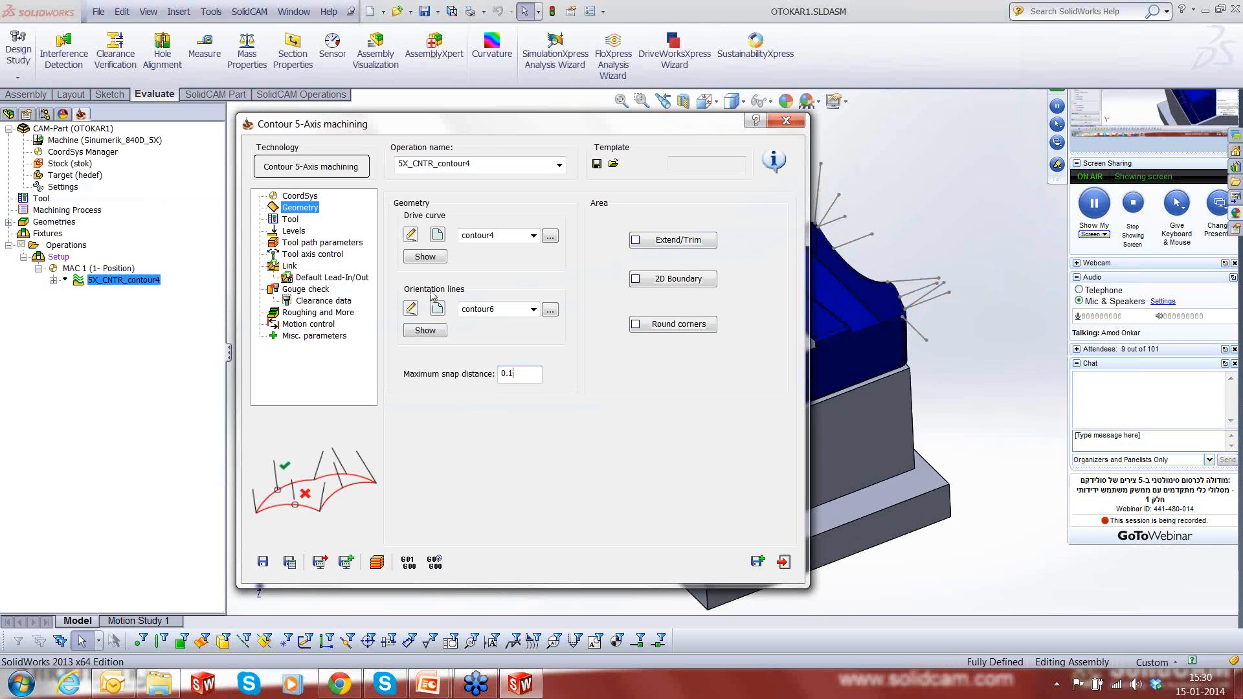
# - Save and calculate the 5X_CNTR_contour4 operation and start its simulation
pyautogui.click(290, 562)
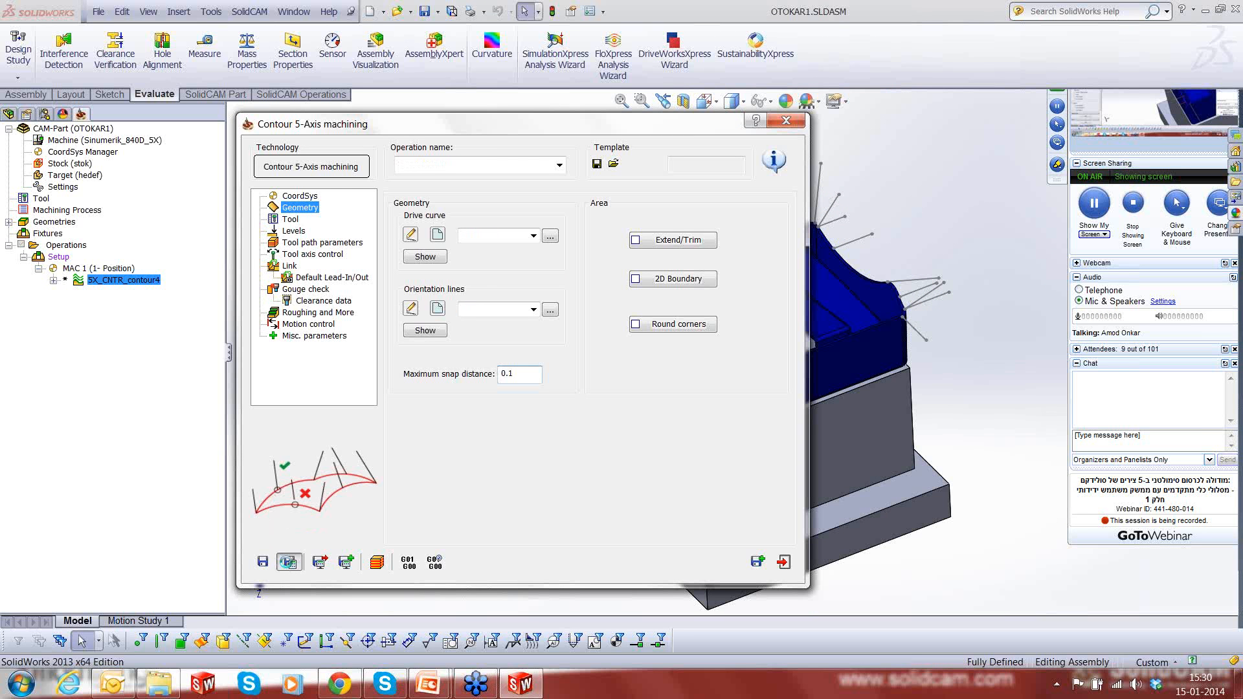
pyautogui.click(377, 562)
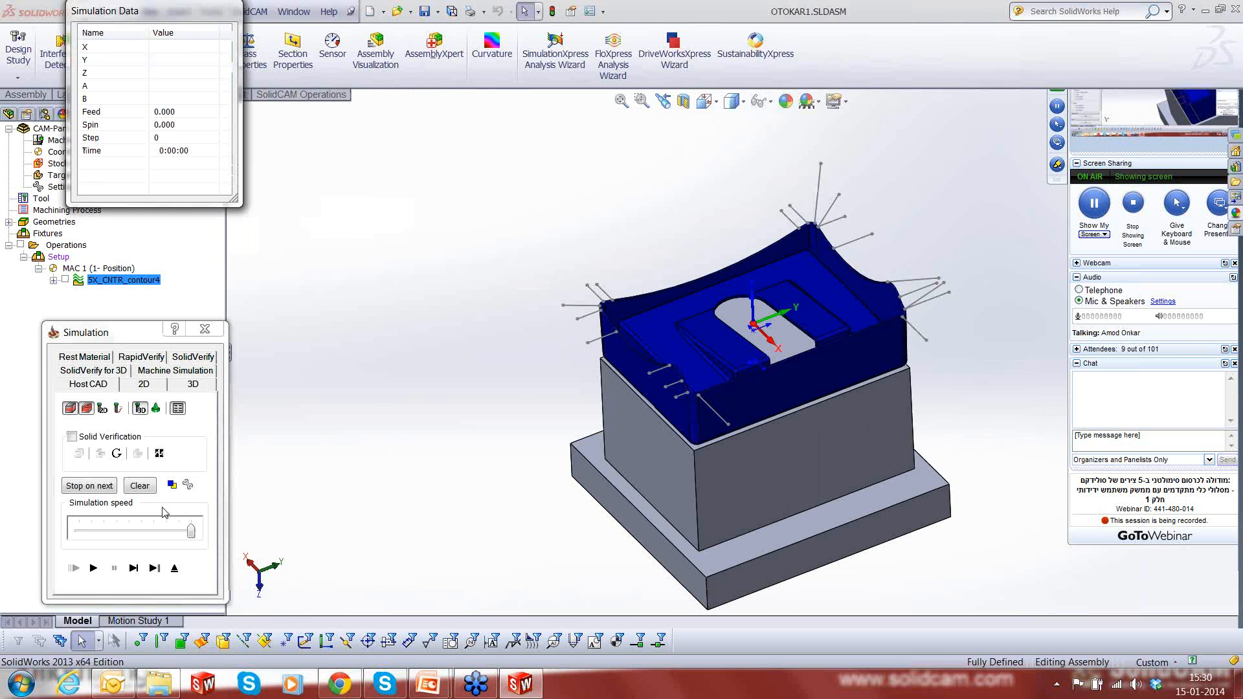
# - Single-step the simulation through the first tool moves and examine the tool's tilt at the start of the rim
pyautogui.click(134, 567)
pyautogui.click(133, 568)
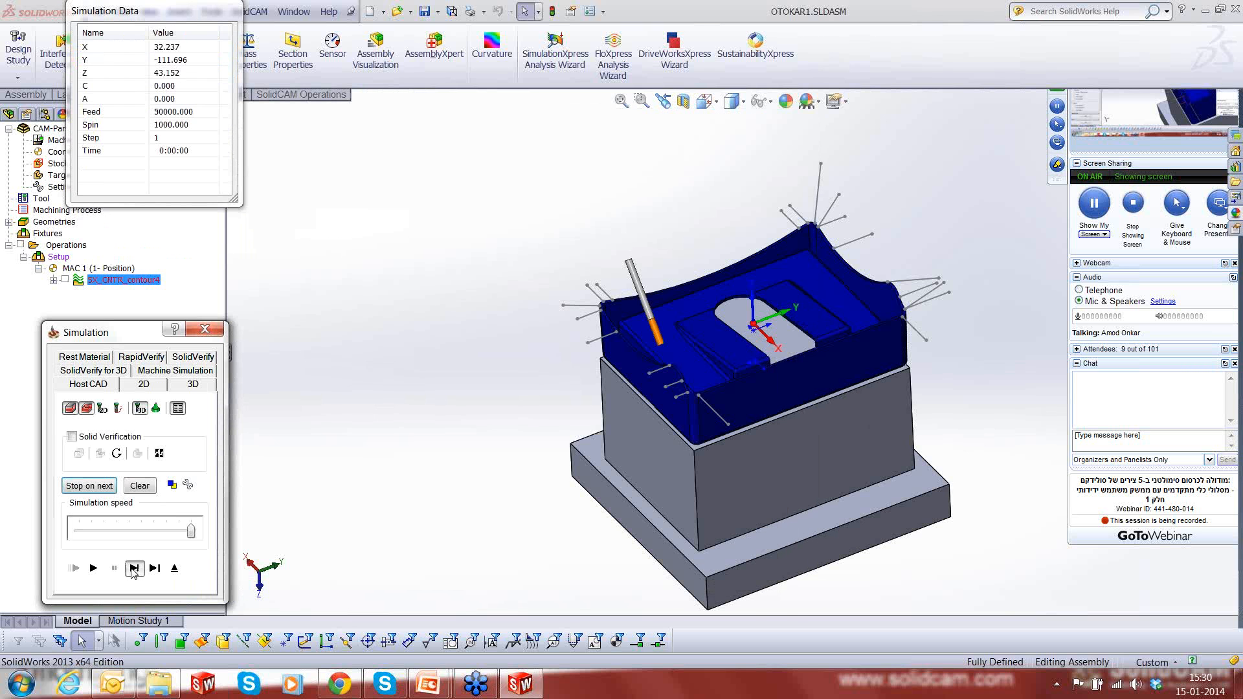
pyautogui.click(133, 567)
pyautogui.click(134, 568)
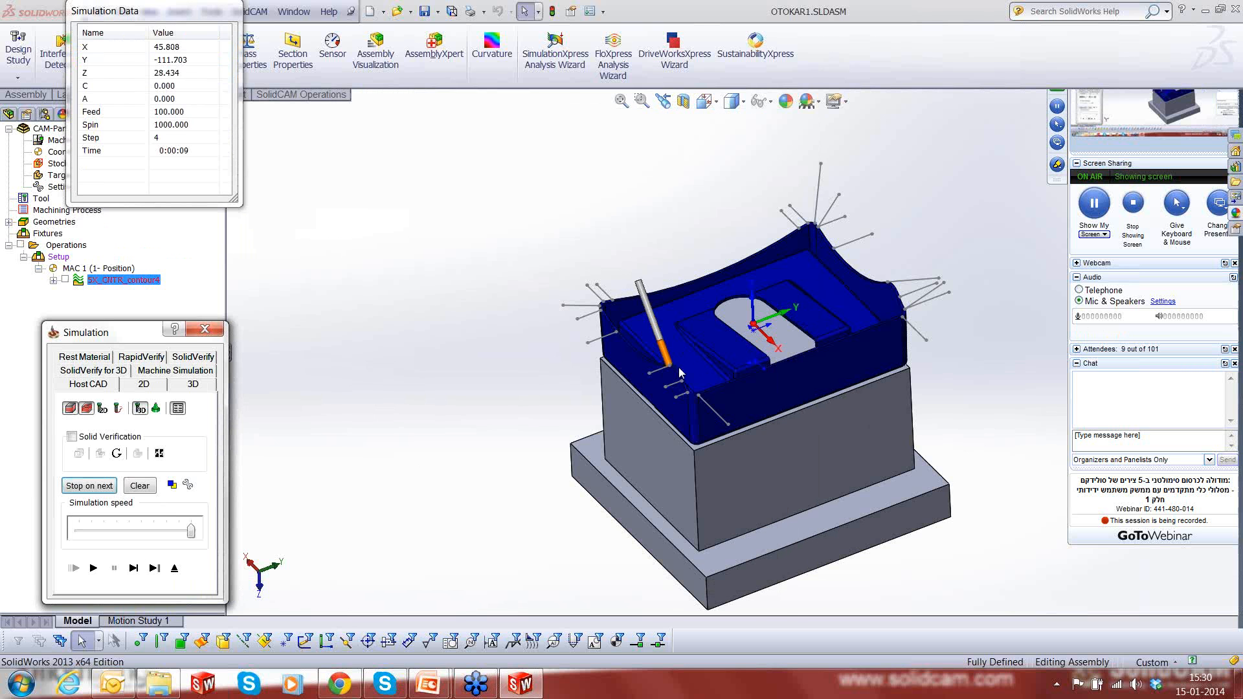
pyautogui.moveTo(678, 368); pyautogui.dragTo(691, 396, button='middle')
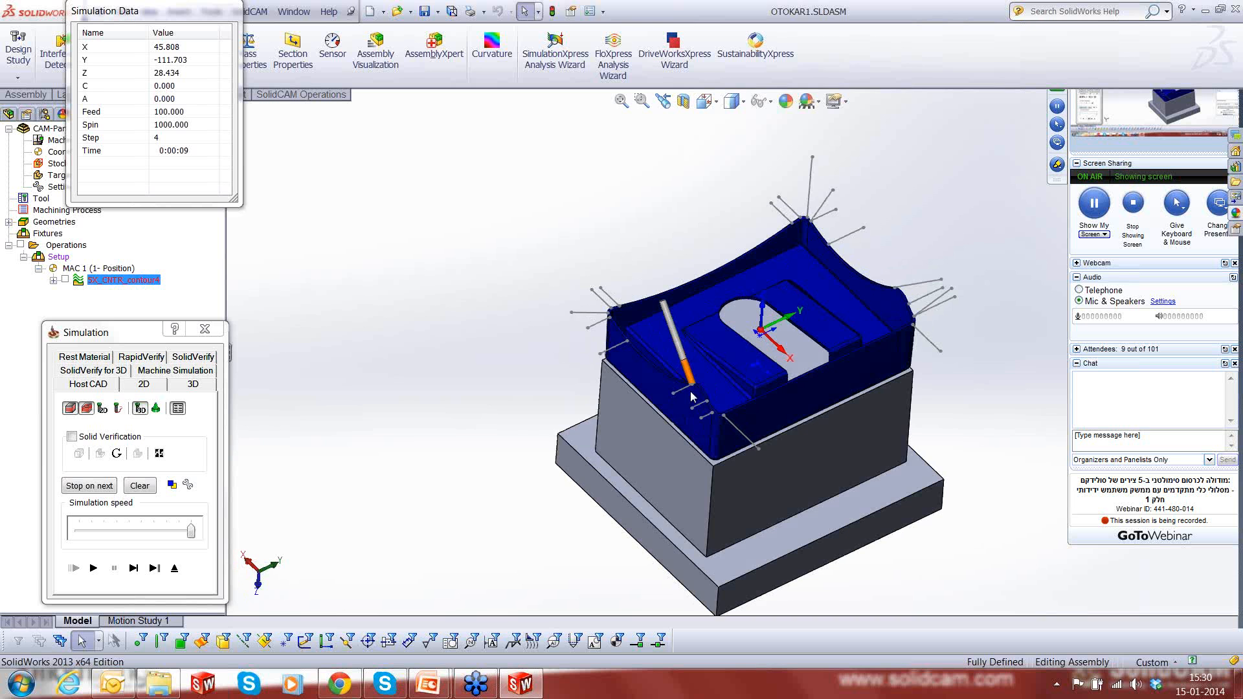
pyautogui.scroll(-3, 691, 396)
pyautogui.scroll(-2, 698, 396)
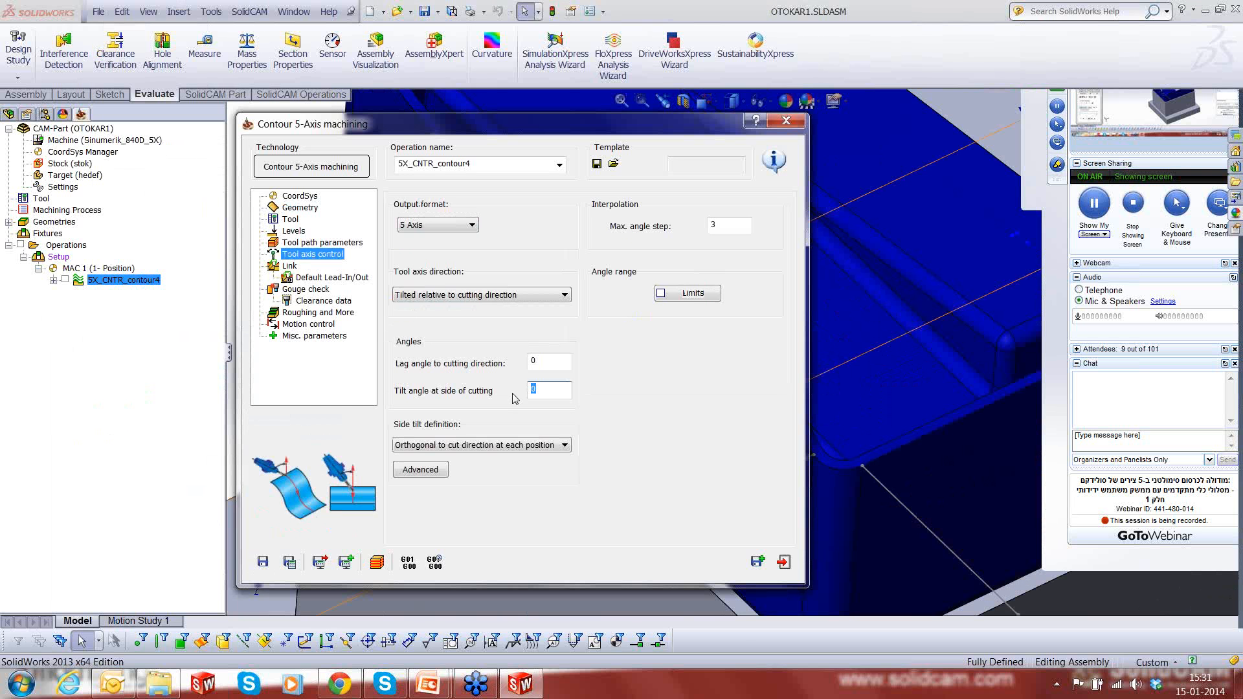
# - Save and calculate the operation with the 90° tilt angle at side of cutting and start its simulation
pyautogui.click(291, 565)
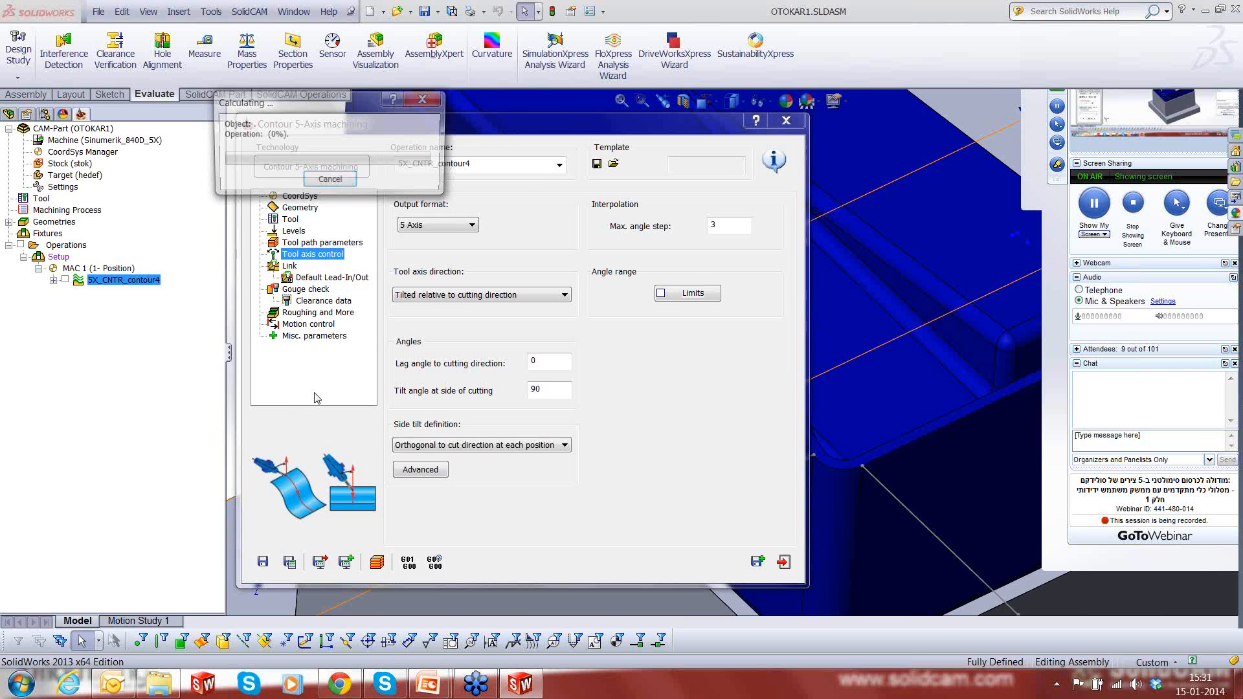
pyautogui.click(377, 563)
pyautogui.scroll(7, 795, 396)
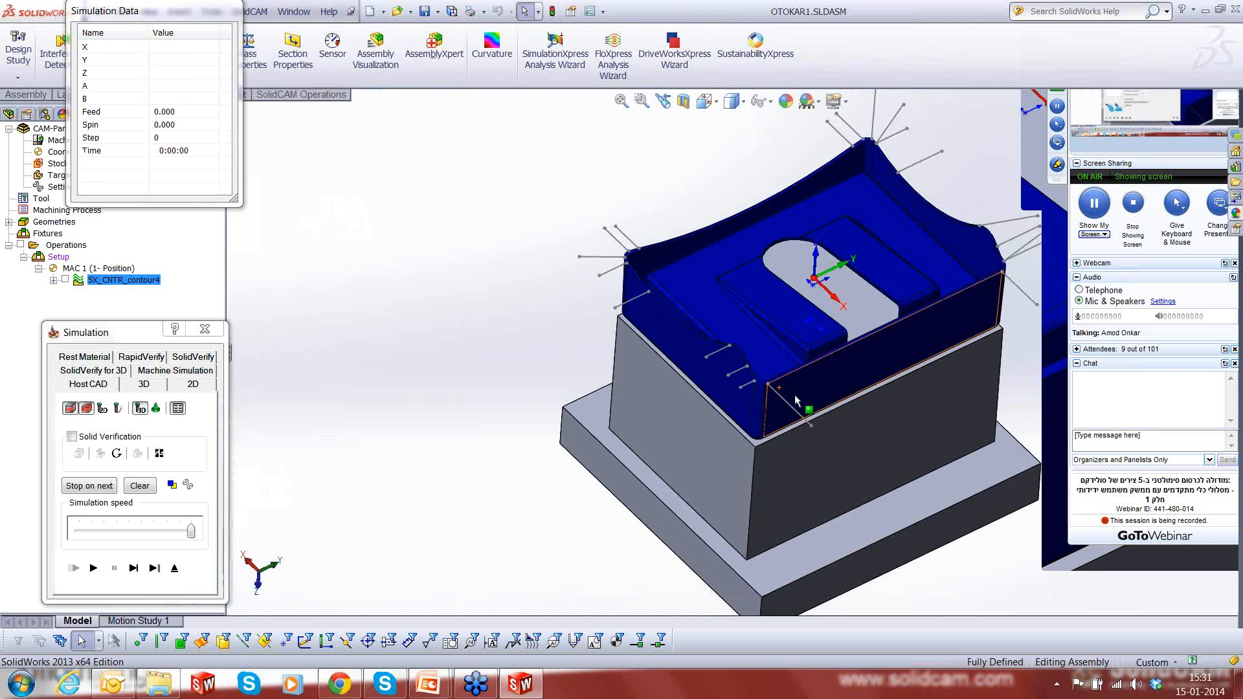
pyautogui.scroll(-1, 794, 400)
pyautogui.keyDown('ctrl'); pyautogui.moveTo(795, 400); pyautogui.dragTo(615, 464, button='middle'); pyautogui.keyUp('ctrl')
# - Single-step the simulation from the approach along the curved short rim edge to the nearest corner, checking the tool orientation
pyautogui.click(130, 569)
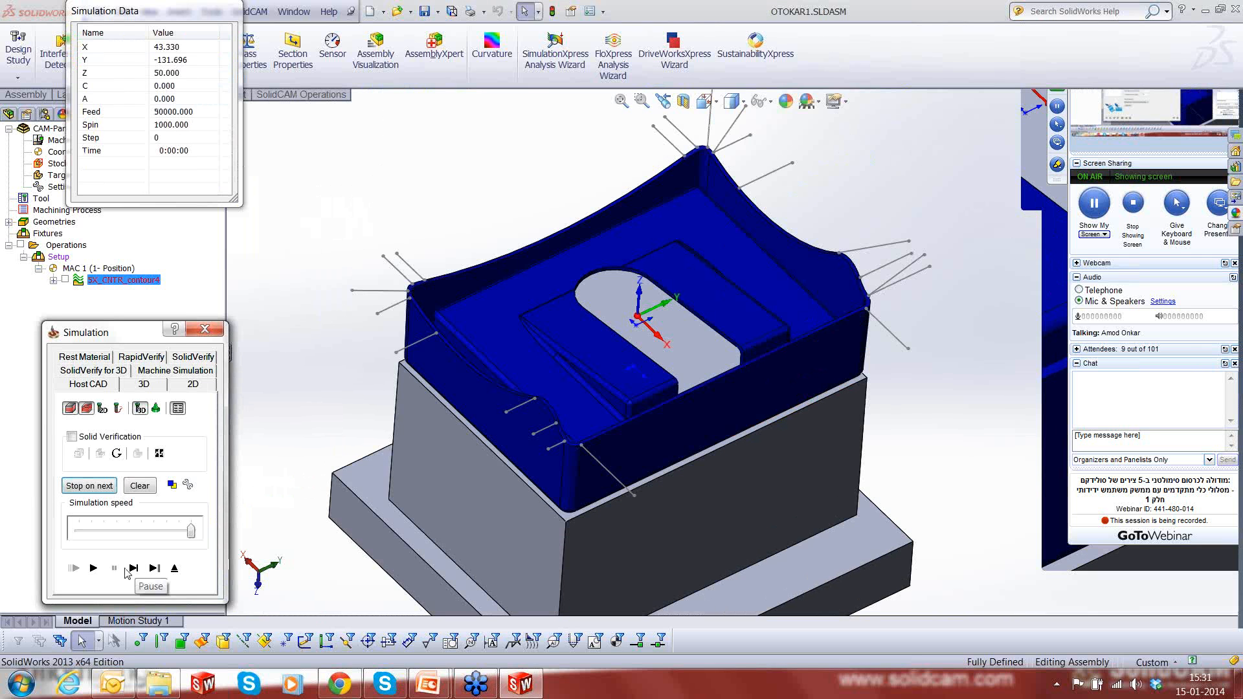
pyautogui.click(136, 570)
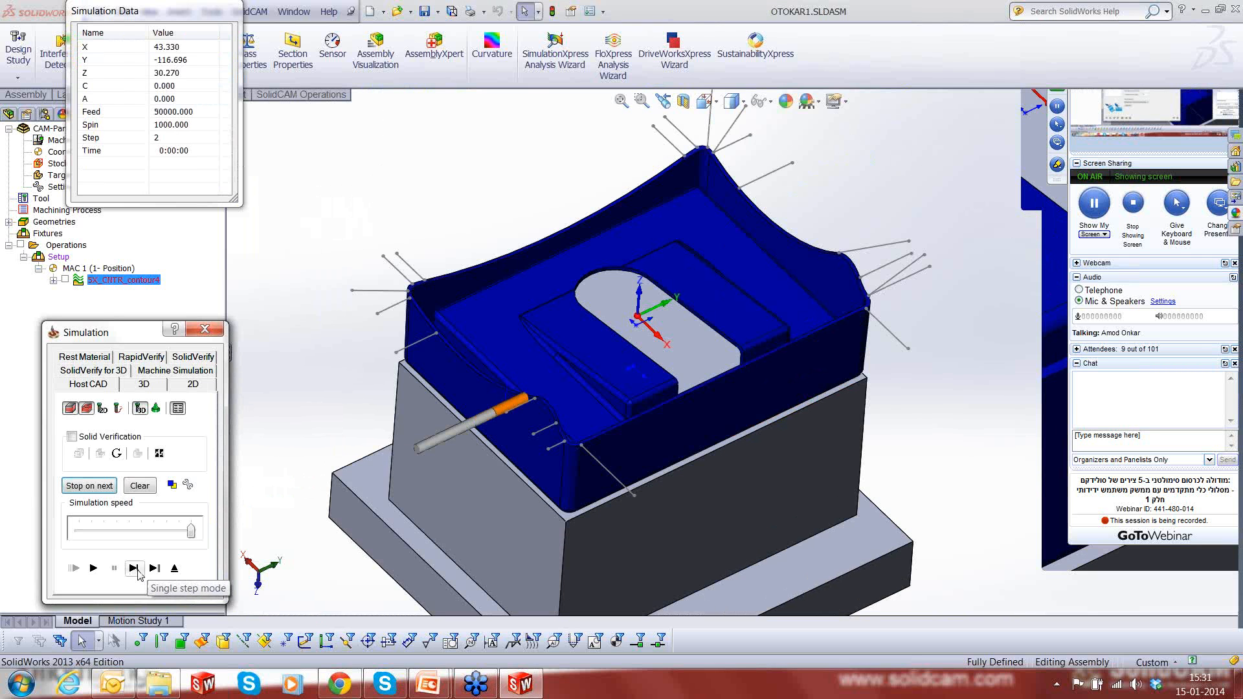
pyautogui.click(135, 569)
pyautogui.click(138, 570)
pyautogui.click(138, 570)
pyautogui.click(138, 570)
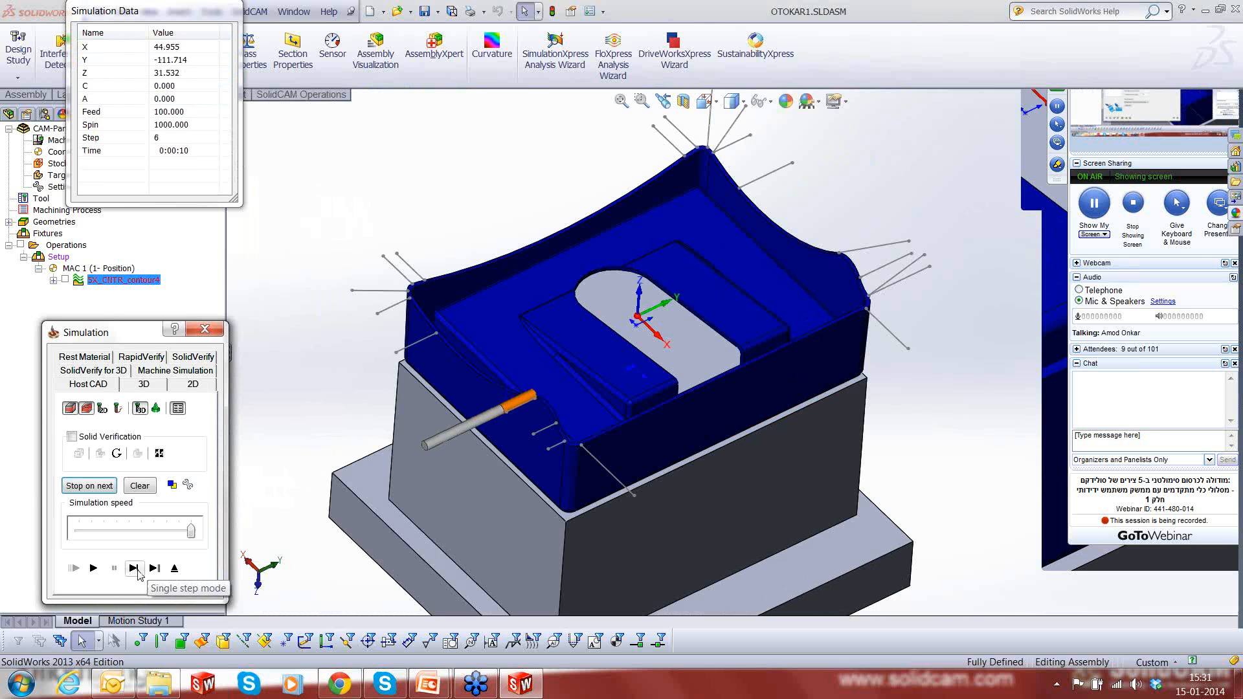
pyautogui.click(138, 570)
pyautogui.click(138, 571)
pyautogui.click(138, 570)
pyautogui.click(138, 570)
pyautogui.click(138, 571)
pyautogui.click(138, 570)
pyautogui.click(138, 570)
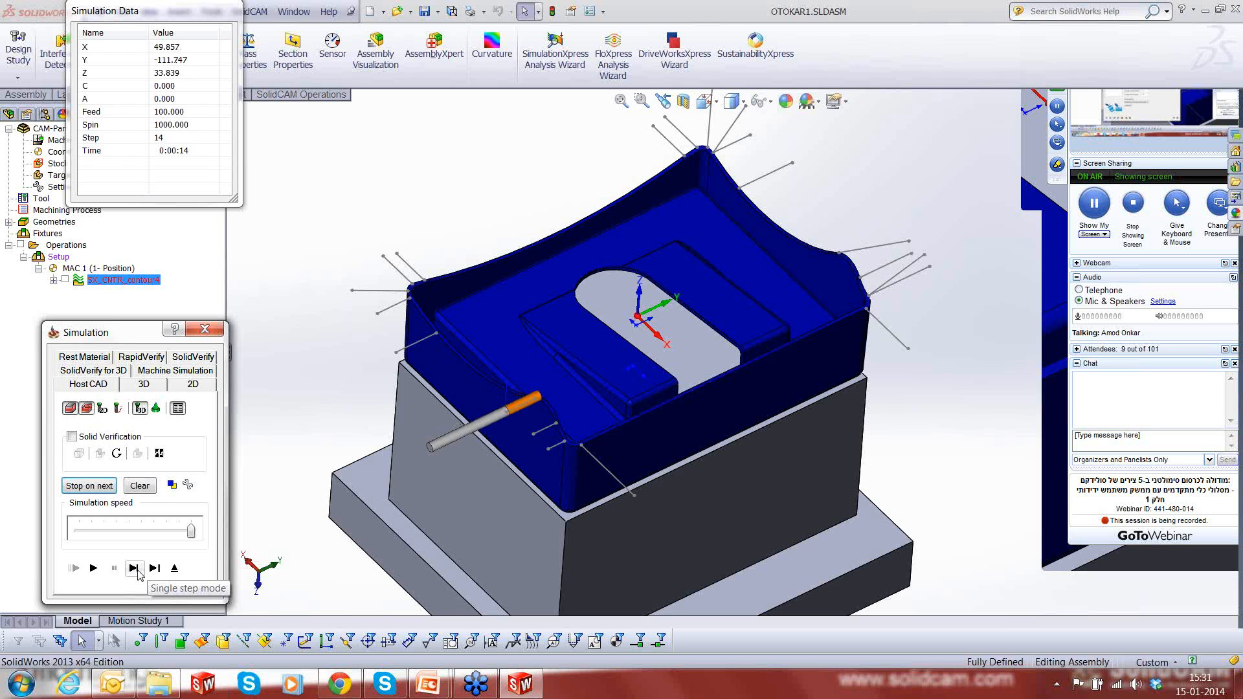
pyautogui.click(138, 570)
pyautogui.click(138, 570)
pyautogui.click(138, 570)
pyautogui.click(138, 570)
pyautogui.click(137, 570)
pyautogui.click(138, 570)
pyautogui.click(138, 571)
pyautogui.click(137, 571)
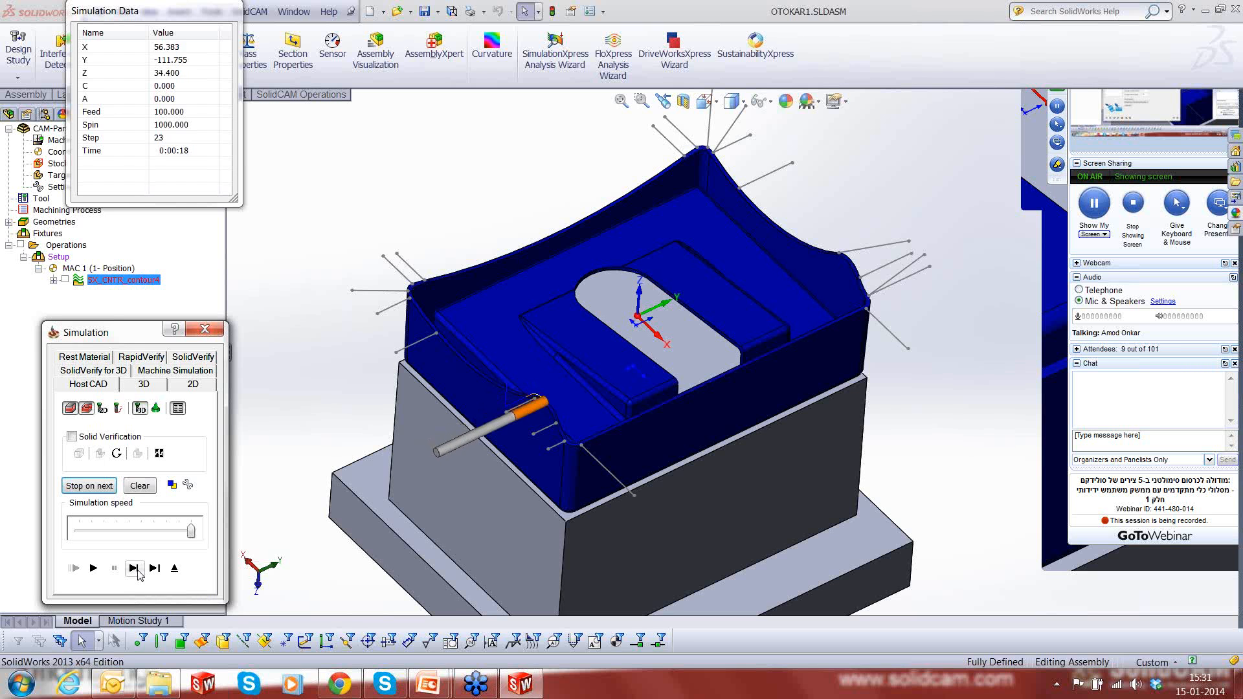
pyautogui.click(137, 570)
pyautogui.click(138, 570)
pyautogui.click(137, 570)
pyautogui.click(138, 570)
pyautogui.click(133, 568)
pyautogui.click(133, 568)
pyautogui.click(133, 568)
pyautogui.click(133, 569)
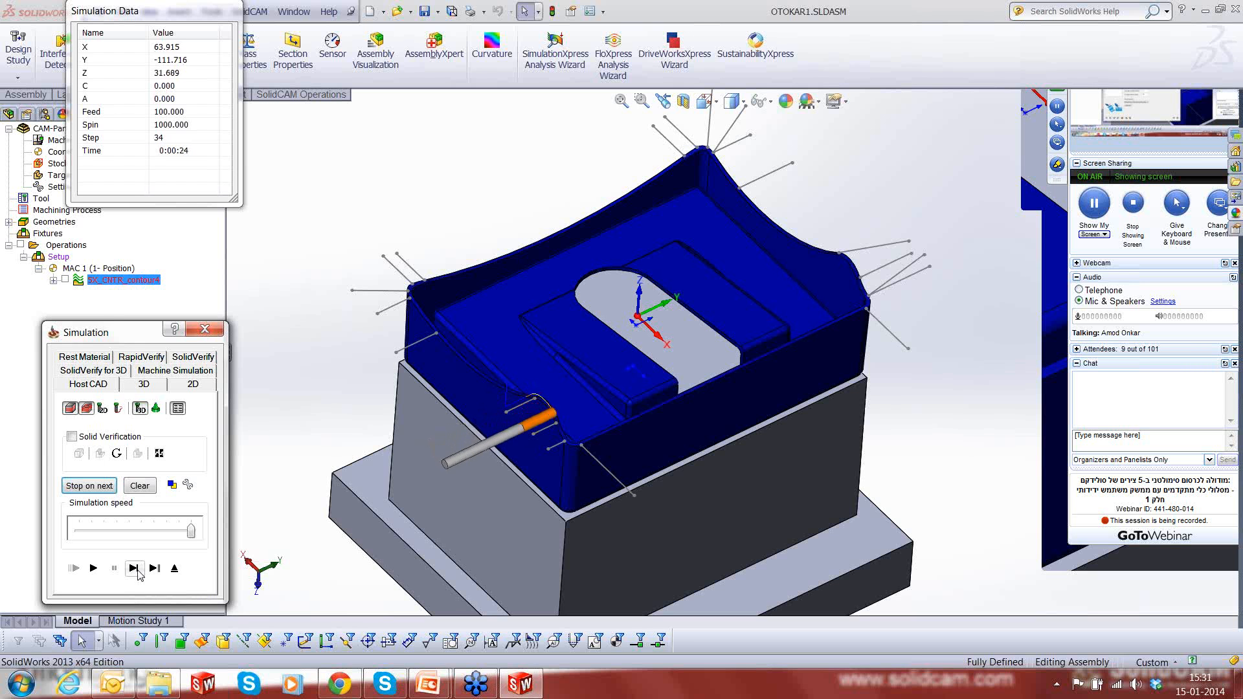
pyautogui.click(134, 568)
pyautogui.click(133, 569)
pyautogui.click(134, 568)
pyautogui.click(134, 568)
pyautogui.click(134, 569)
pyautogui.click(134, 569)
pyautogui.click(134, 569)
pyautogui.click(134, 569)
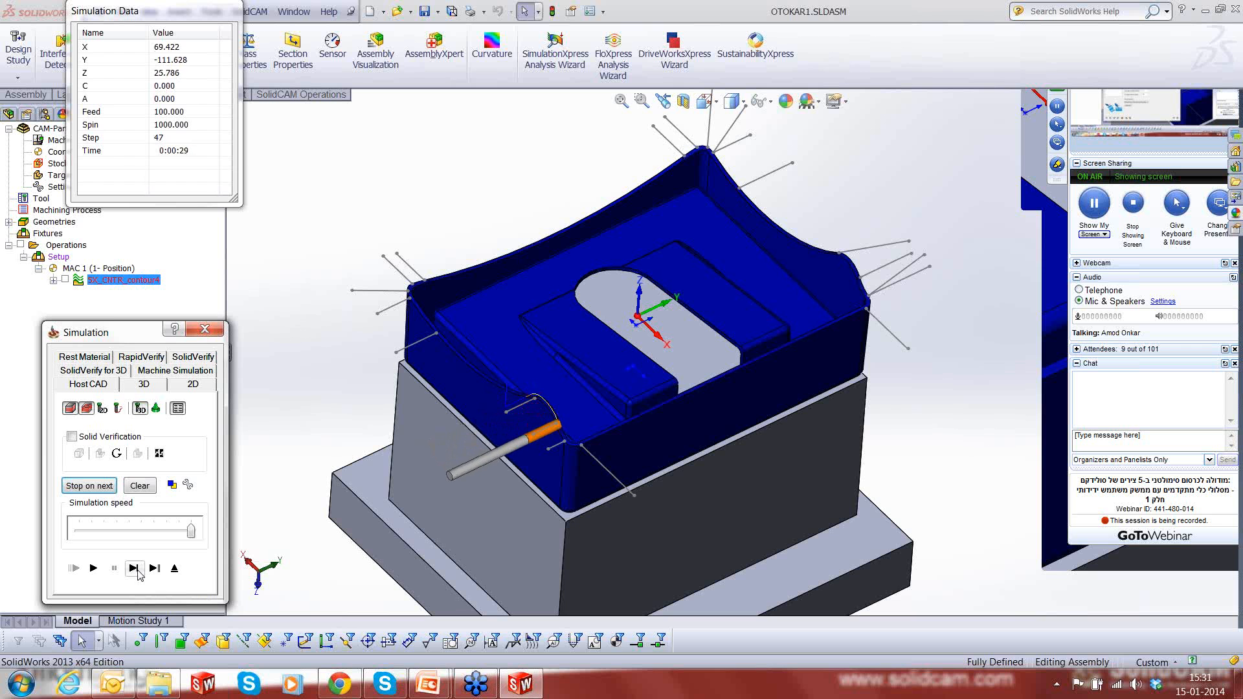
pyautogui.click(134, 569)
pyautogui.click(134, 569)
# - Single-step the simulation around the nearest rim corner to examine how the tool swings toward the long side
pyautogui.click(134, 569)
pyautogui.click(134, 569)
pyautogui.click(133, 568)
pyautogui.click(133, 569)
pyautogui.click(134, 568)
pyautogui.click(133, 568)
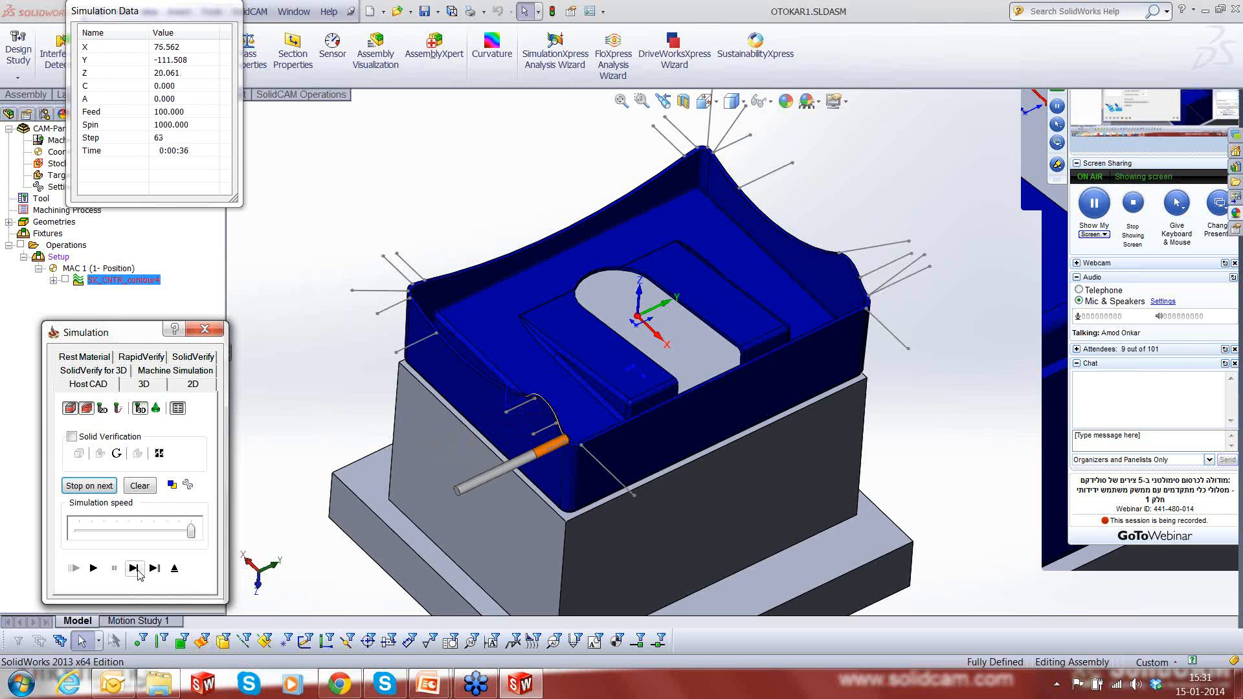
pyautogui.click(133, 568)
pyautogui.click(133, 569)
pyautogui.click(133, 568)
pyautogui.click(133, 568)
pyautogui.click(134, 568)
pyautogui.click(134, 569)
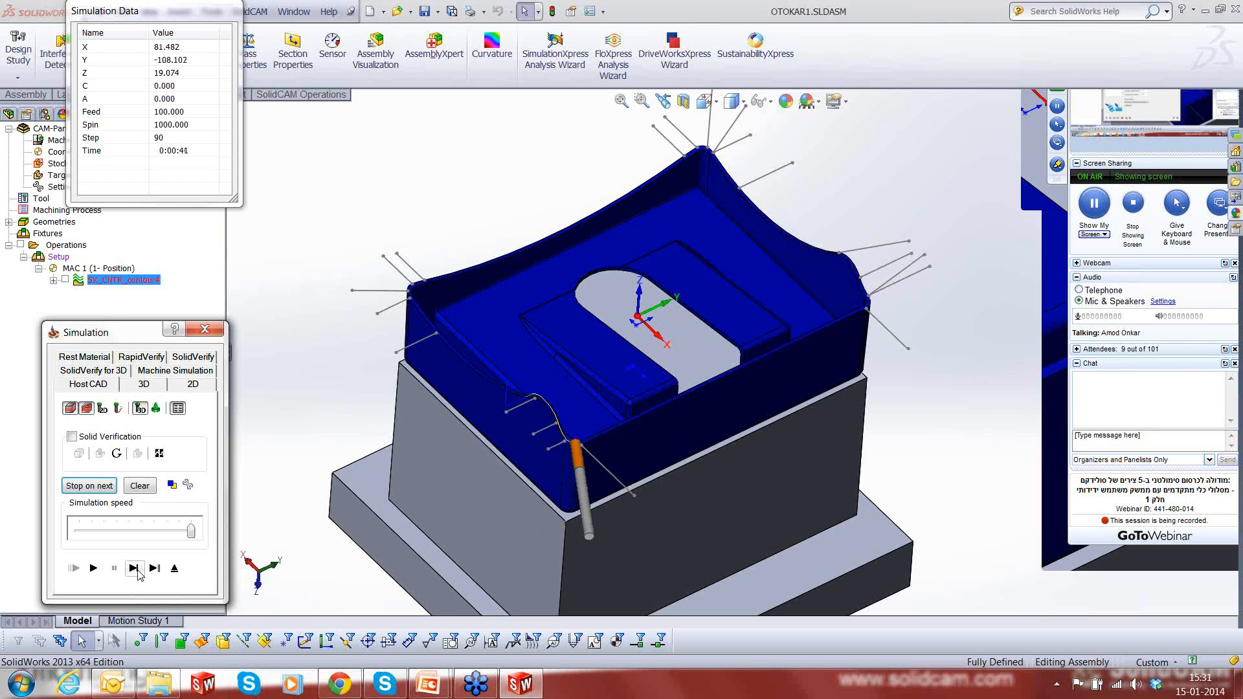
pyautogui.click(134, 569)
# - Single-step the simulation along the straight long rim edge and into the next corner
pyautogui.click(134, 569)
pyautogui.click(137, 570)
pyautogui.click(137, 570)
pyautogui.click(137, 571)
pyautogui.click(136, 571)
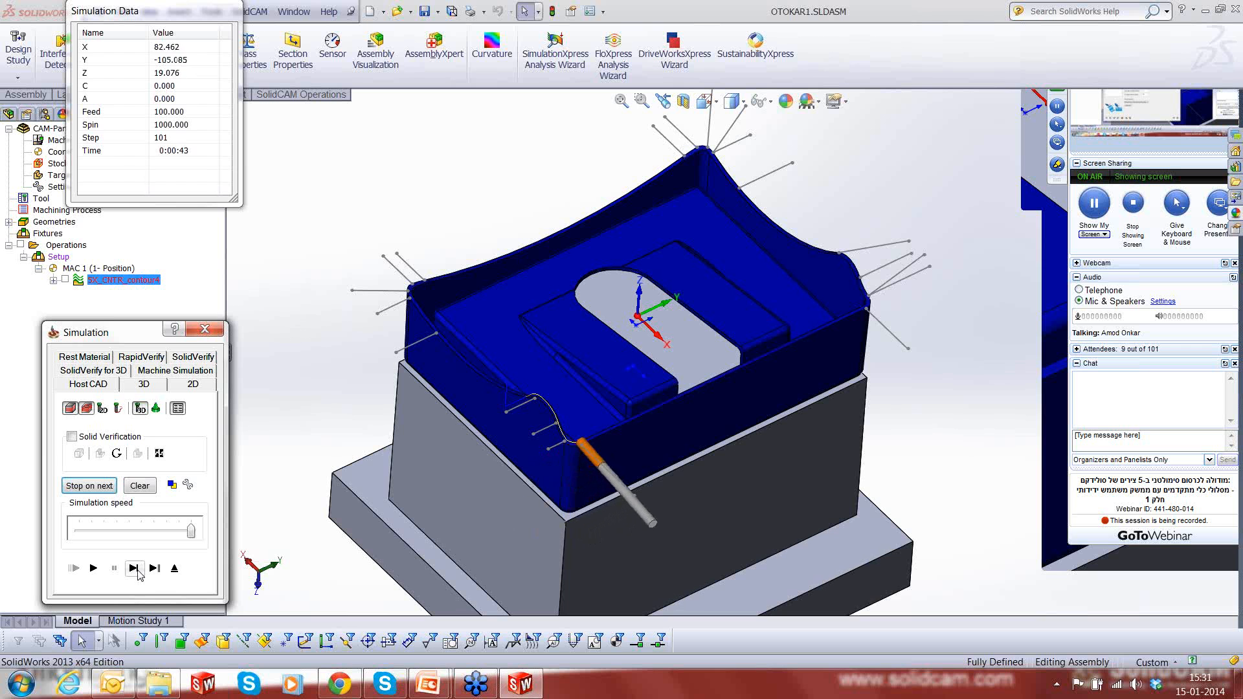
pyautogui.click(137, 571)
pyautogui.click(136, 571)
pyautogui.click(136, 571)
pyautogui.click(136, 571)
pyautogui.click(134, 568)
pyautogui.click(134, 569)
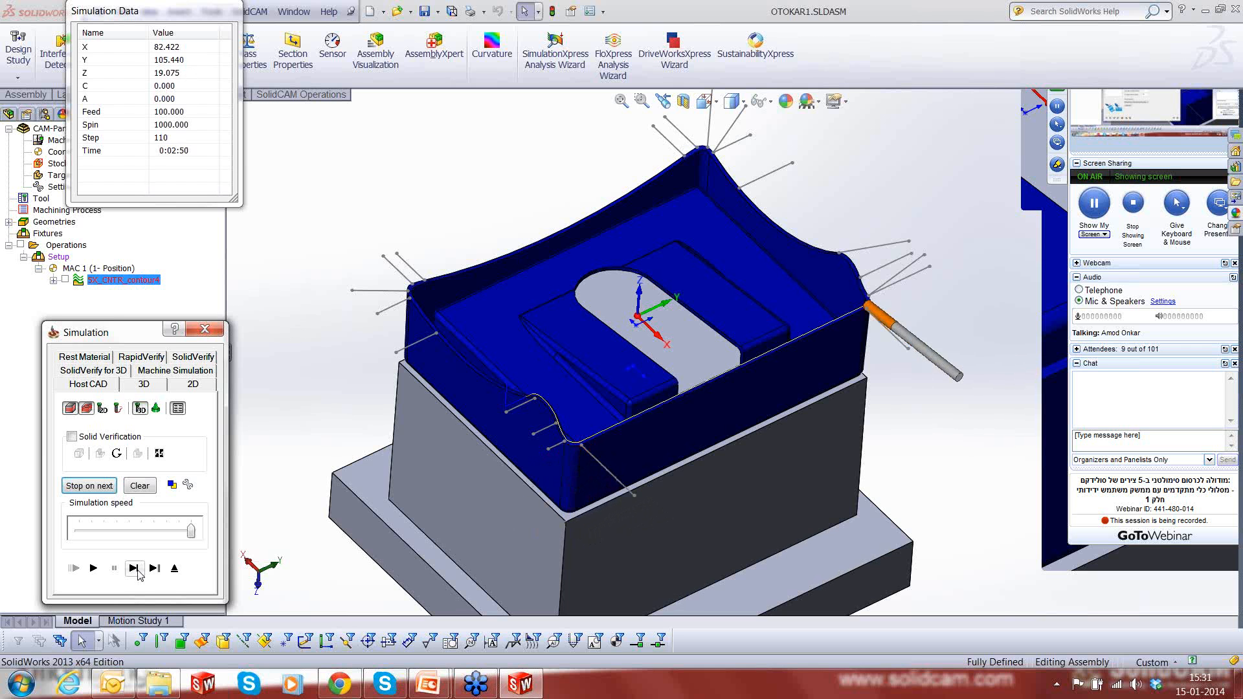
pyautogui.click(134, 569)
pyautogui.click(134, 569)
pyautogui.click(134, 569)
pyautogui.click(134, 569)
pyautogui.click(134, 569)
pyautogui.click(134, 569)
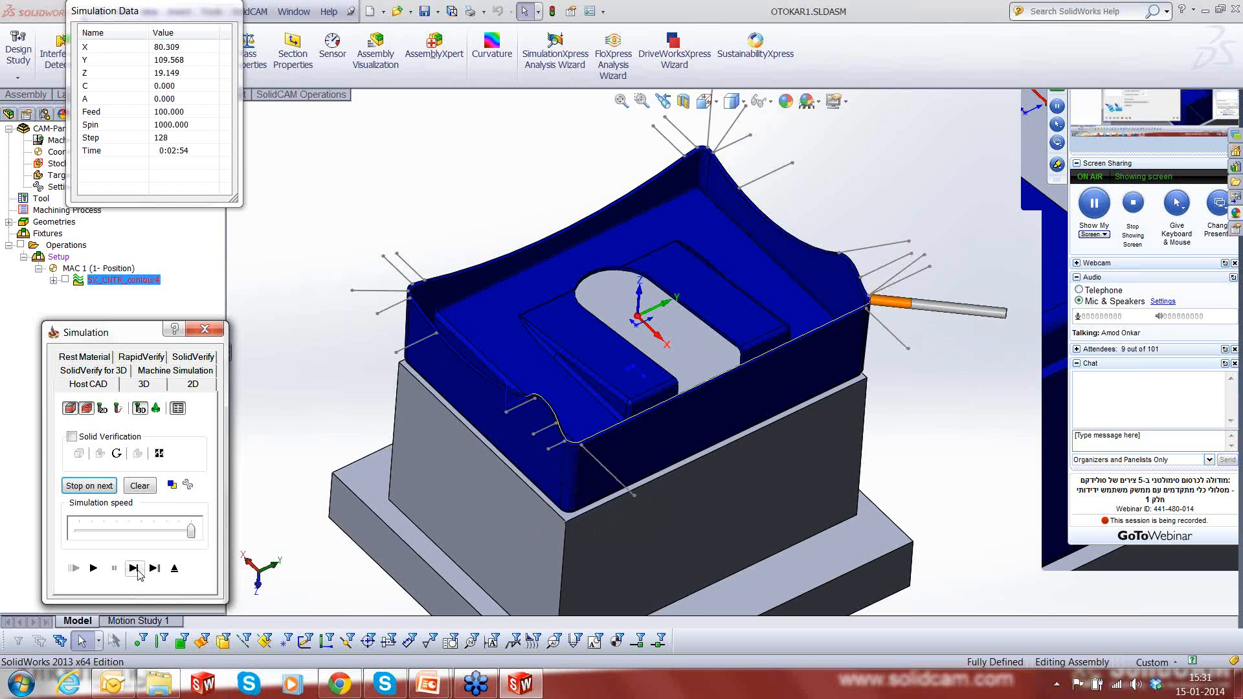
pyautogui.click(134, 569)
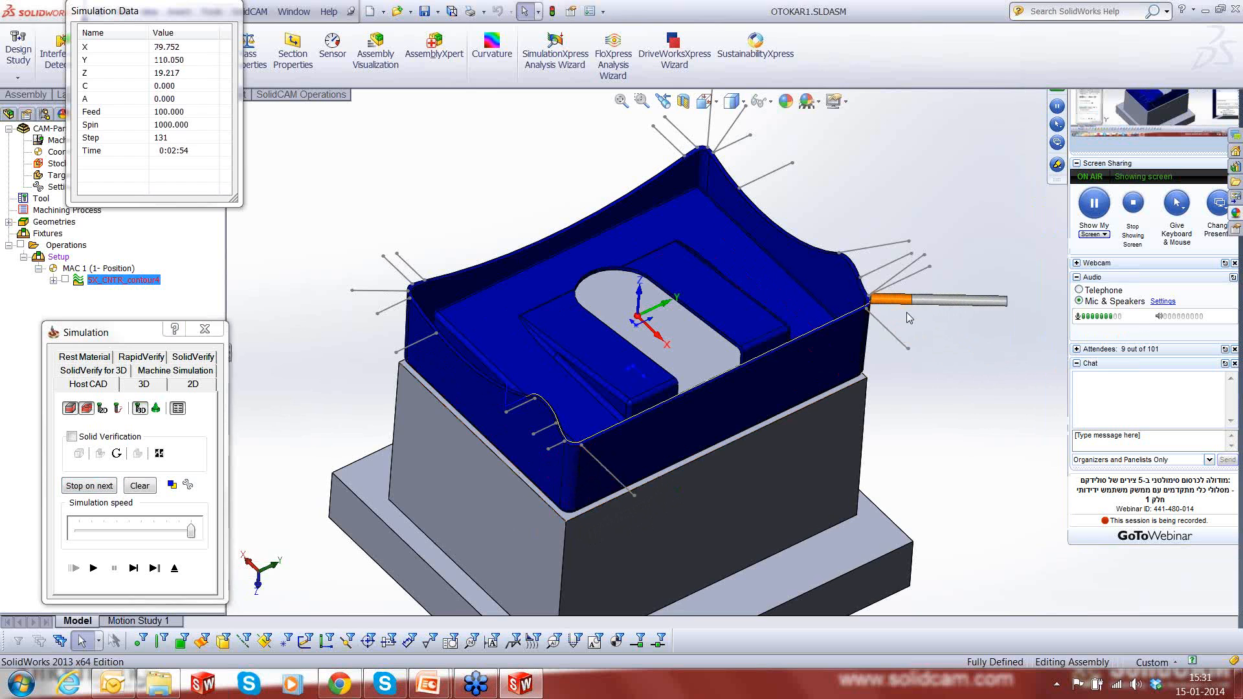
# - Examine the tool up close while single-stepping it around the corner at the far end of the long edge
pyautogui.scroll(-3, 906, 312)
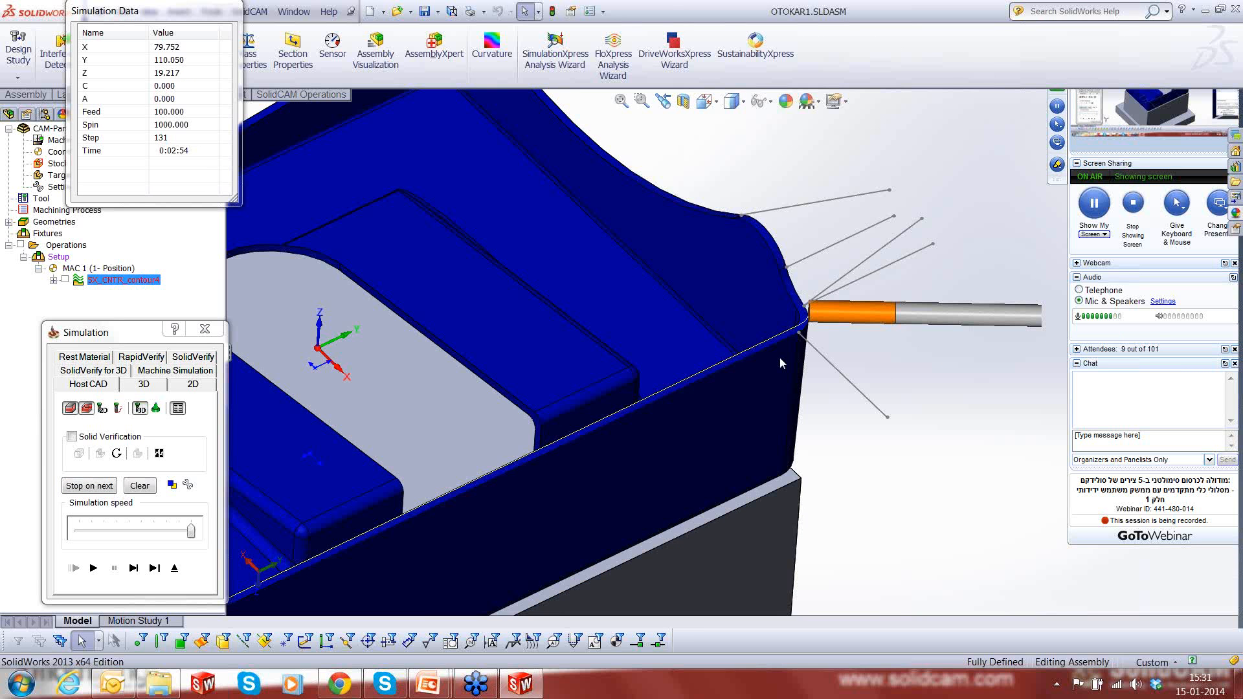
pyautogui.moveTo(779, 358); pyautogui.dragTo(722, 299, button='middle')
pyautogui.scroll(-3, 722, 299)
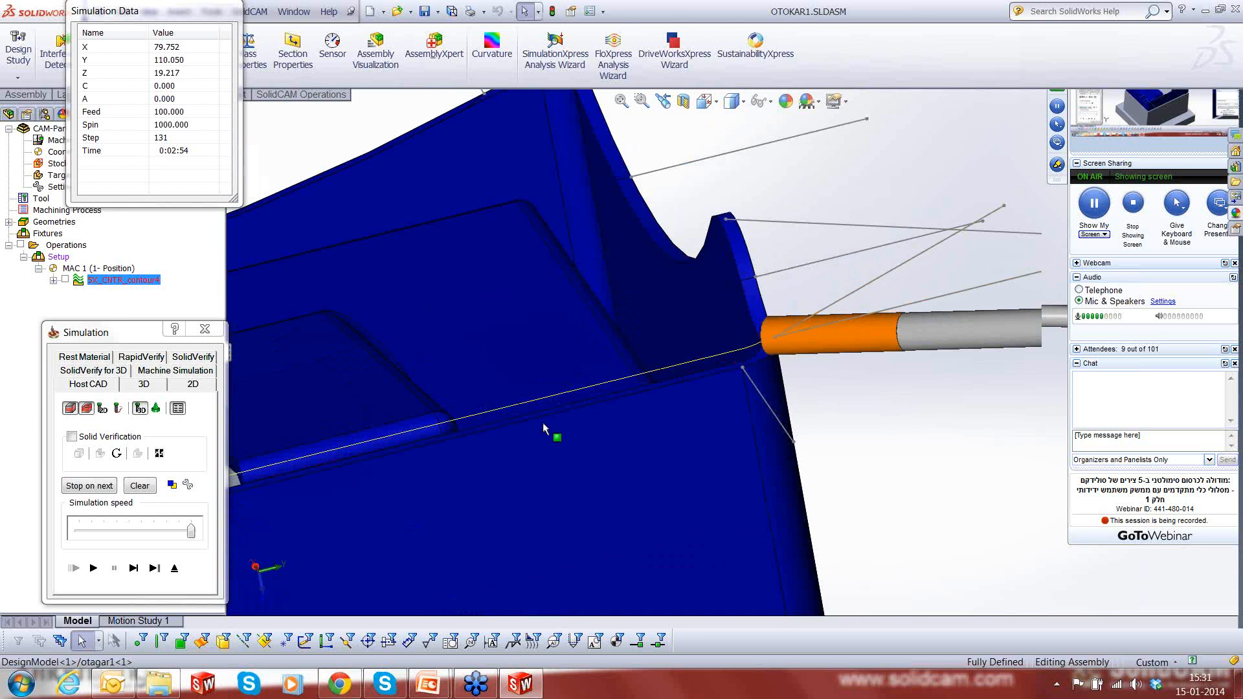
pyautogui.click(134, 568)
pyautogui.click(136, 574)
pyautogui.click(135, 574)
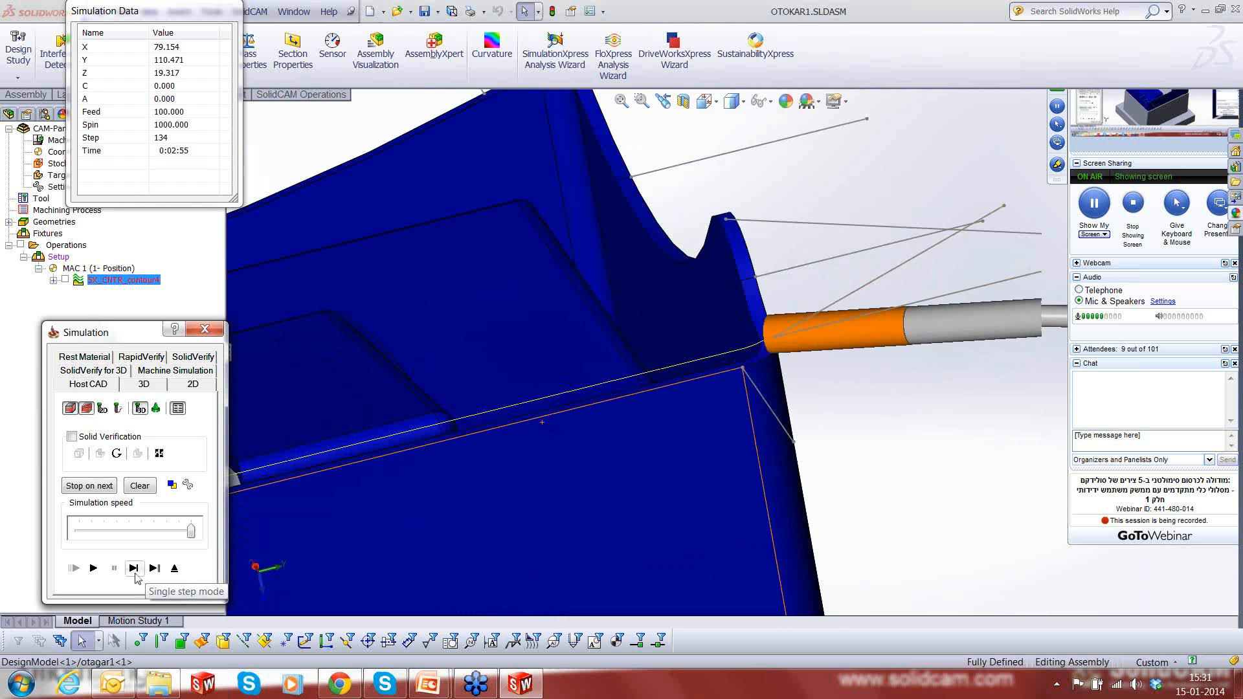
pyautogui.click(135, 574)
pyautogui.click(136, 574)
pyautogui.click(135, 574)
pyautogui.click(136, 574)
pyautogui.click(135, 574)
pyautogui.click(135, 575)
pyautogui.click(134, 569)
pyautogui.click(134, 570)
pyautogui.click(134, 569)
pyautogui.click(134, 569)
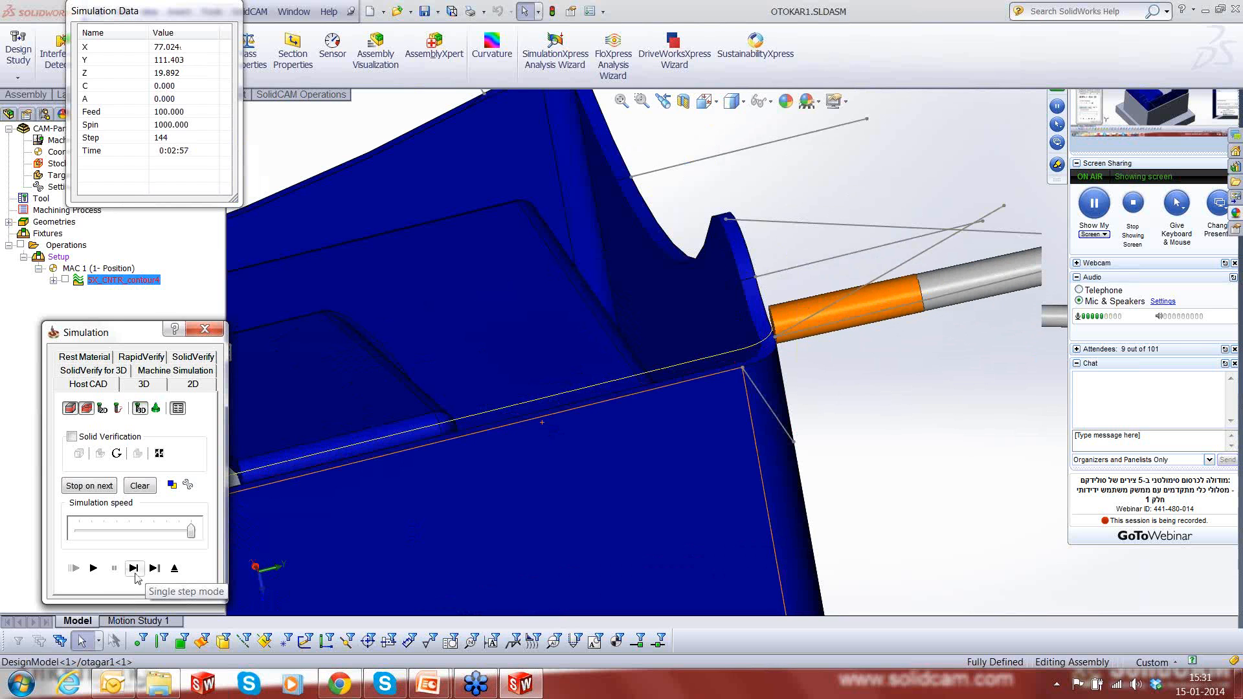
pyautogui.click(134, 570)
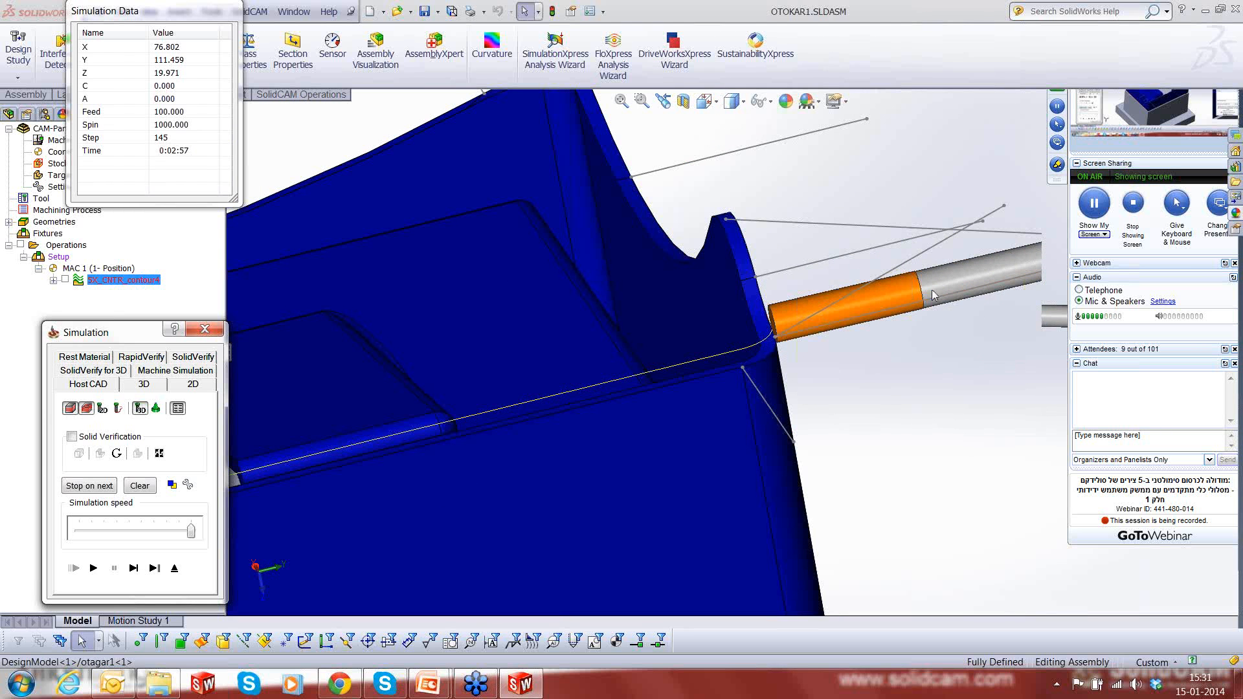
# - Single-step the simulation up the opposite short rim edge, comparing the tool direction with the orientation lines
pyautogui.click(134, 569)
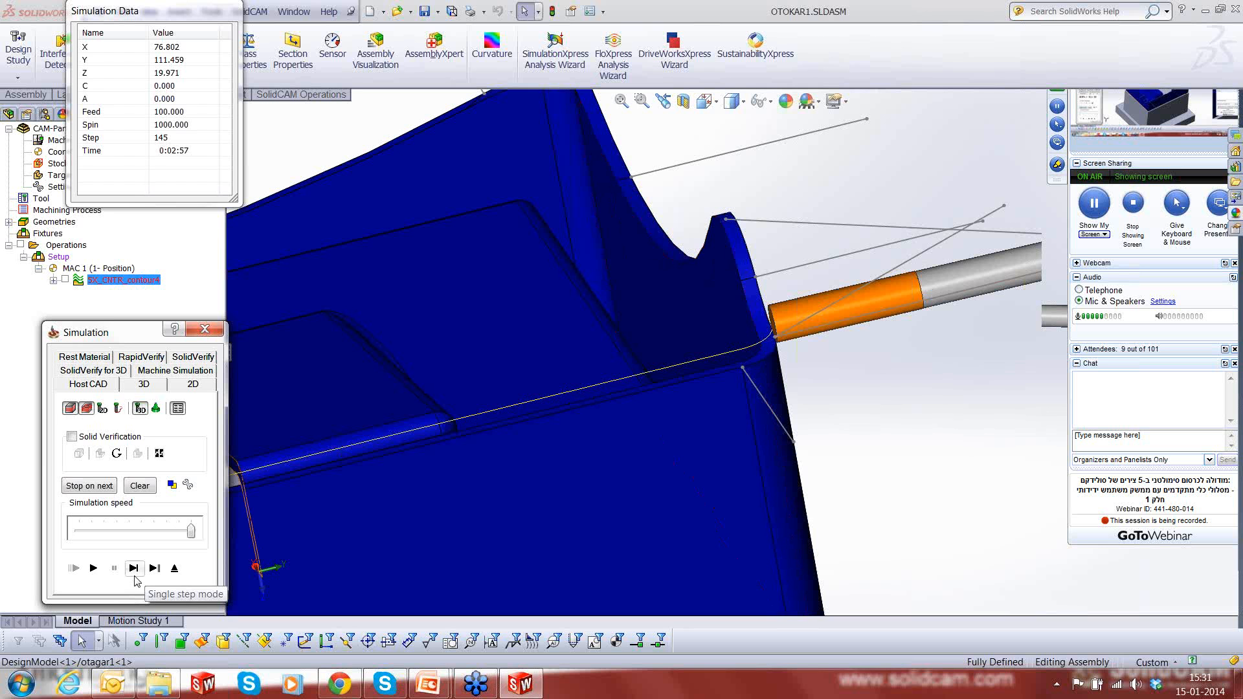
pyautogui.click(135, 575)
pyautogui.click(135, 576)
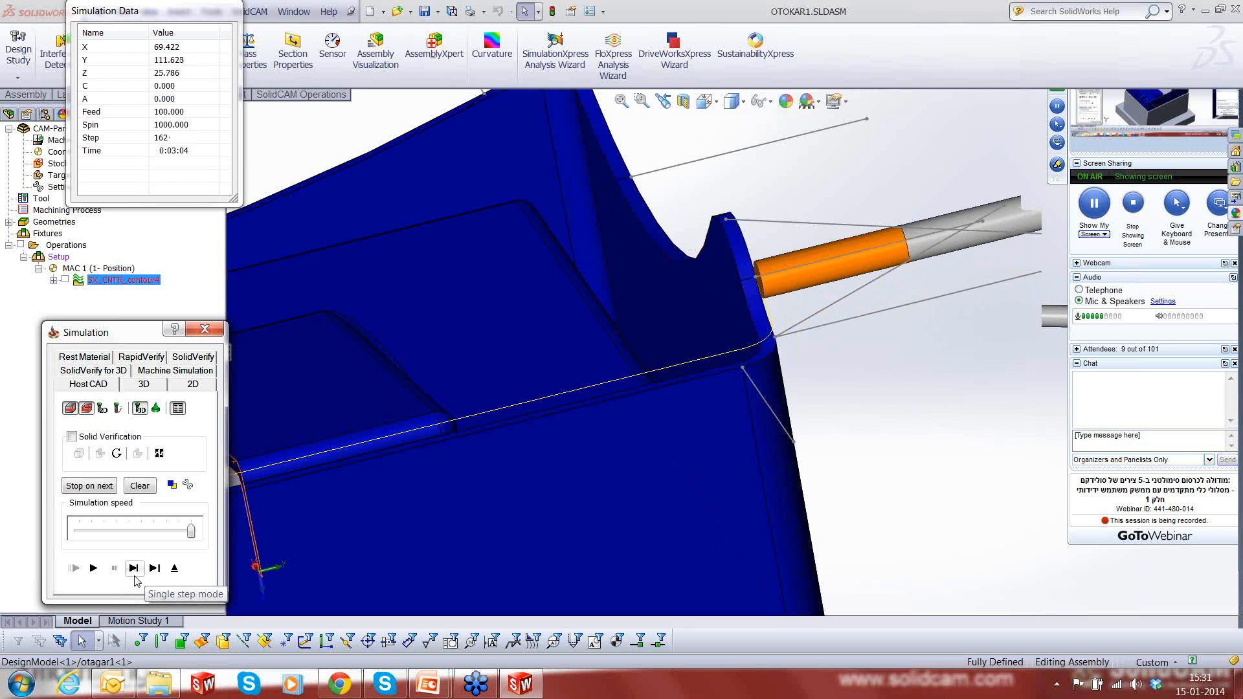
pyautogui.middleClick(677, 289)
pyautogui.middleClick(677, 289)
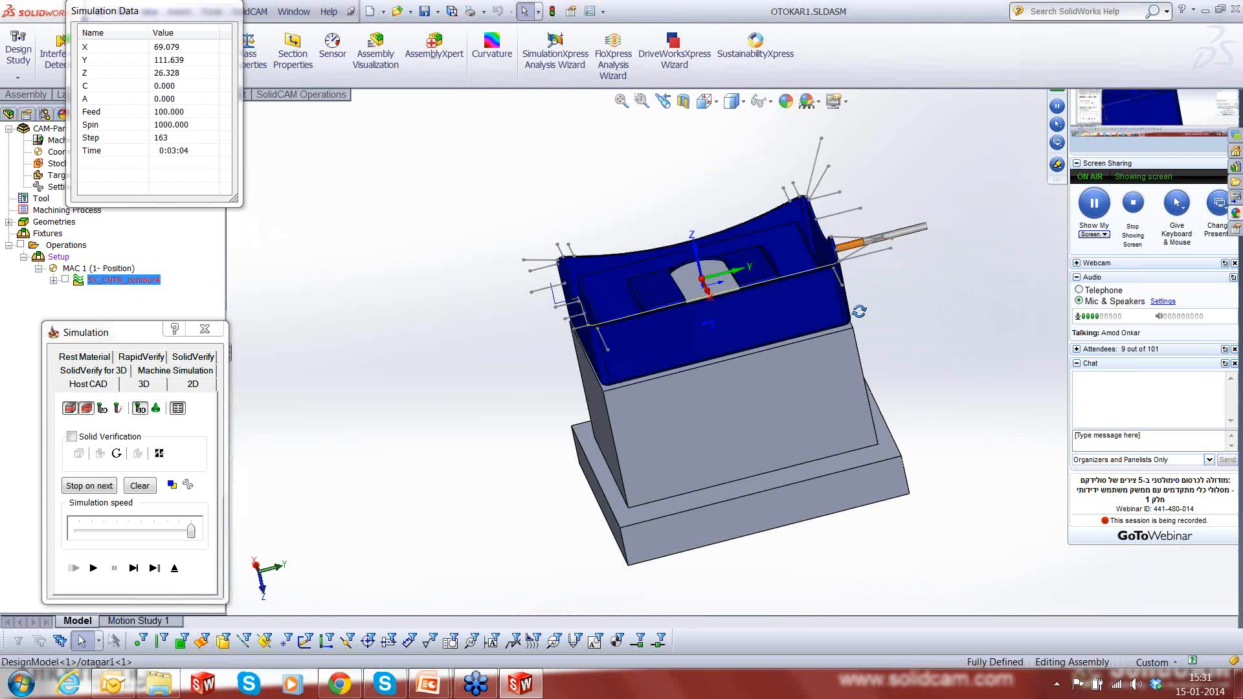
pyautogui.scroll(-5, 841, 301)
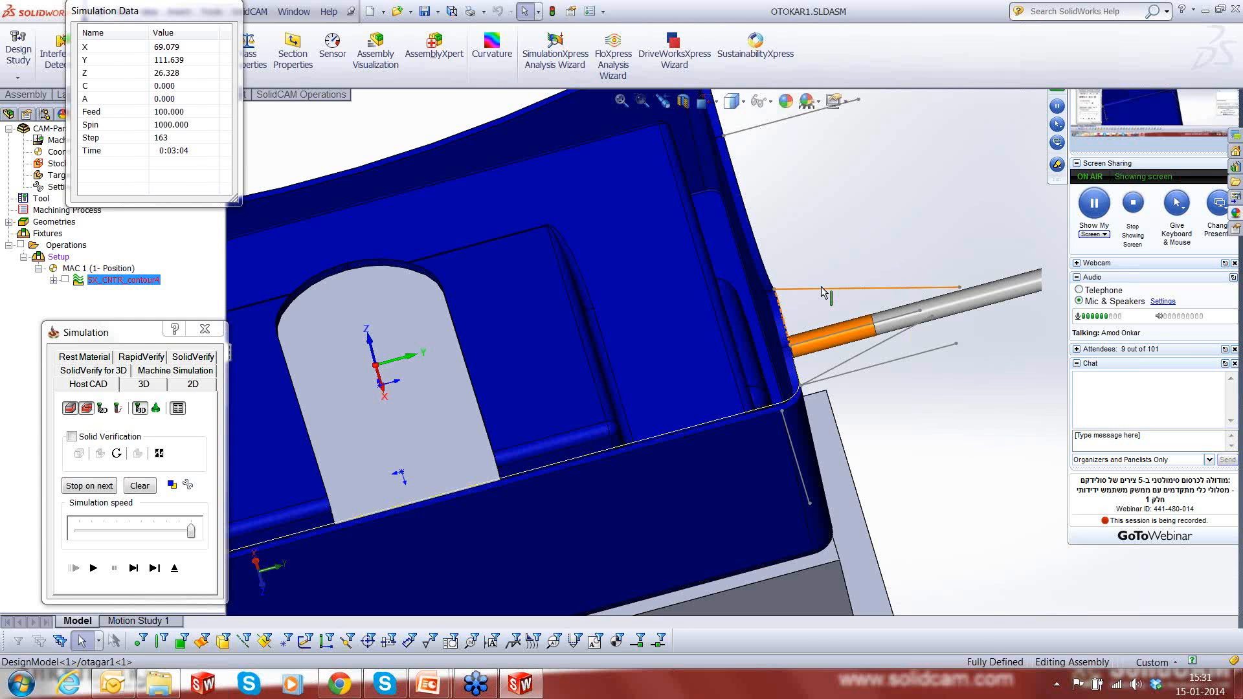
pyautogui.click(134, 569)
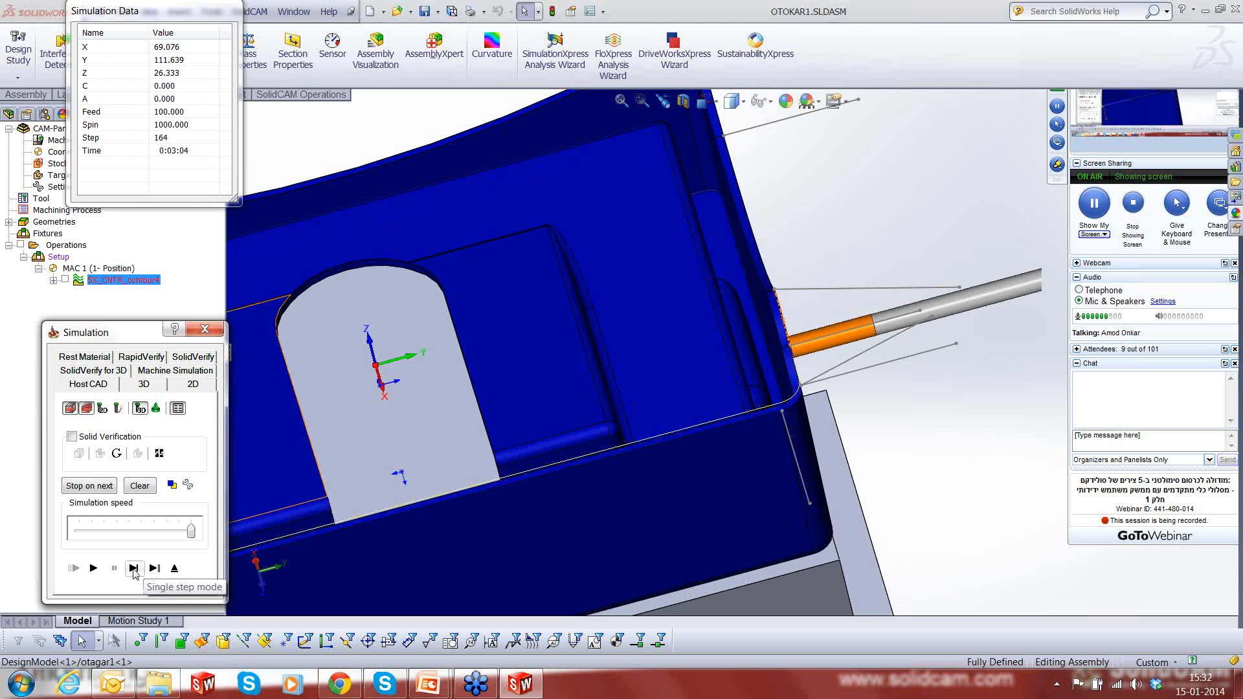
pyautogui.click(136, 573)
pyautogui.click(135, 573)
pyautogui.click(135, 573)
pyautogui.click(135, 573)
pyautogui.click(135, 573)
pyautogui.click(135, 572)
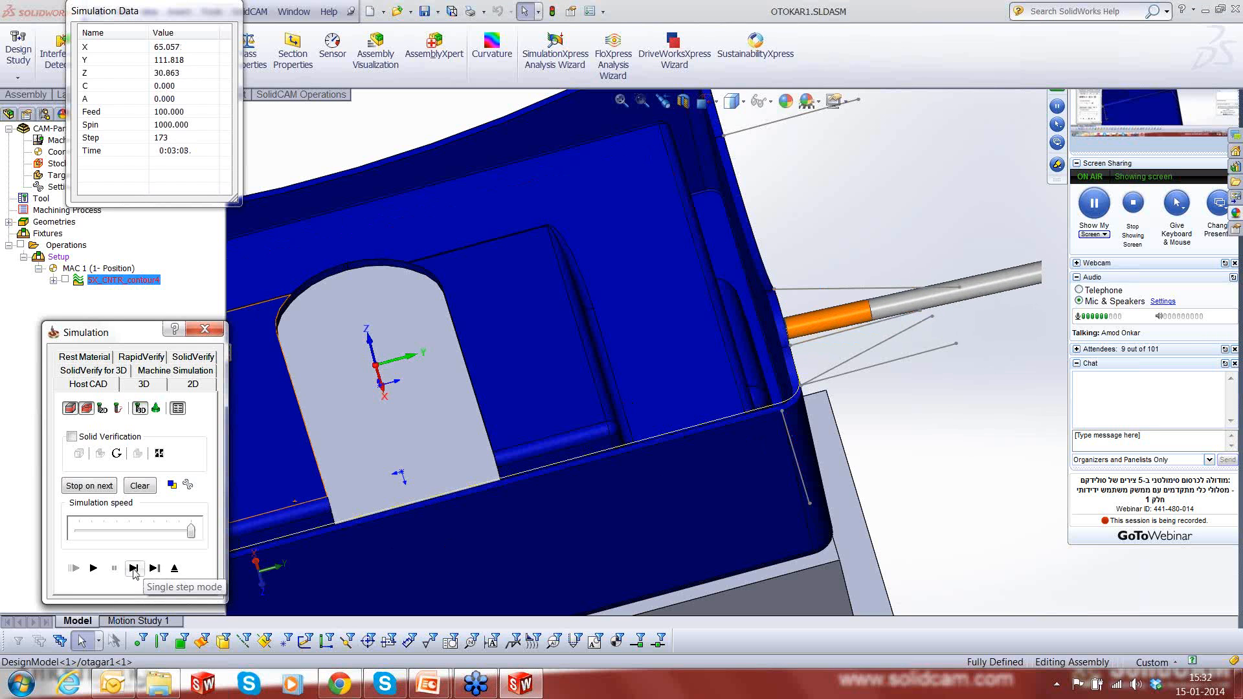
pyautogui.click(135, 573)
pyautogui.click(135, 573)
pyautogui.click(134, 570)
pyautogui.click(134, 570)
pyautogui.click(134, 569)
pyautogui.click(133, 570)
pyautogui.click(134, 570)
pyautogui.click(133, 570)
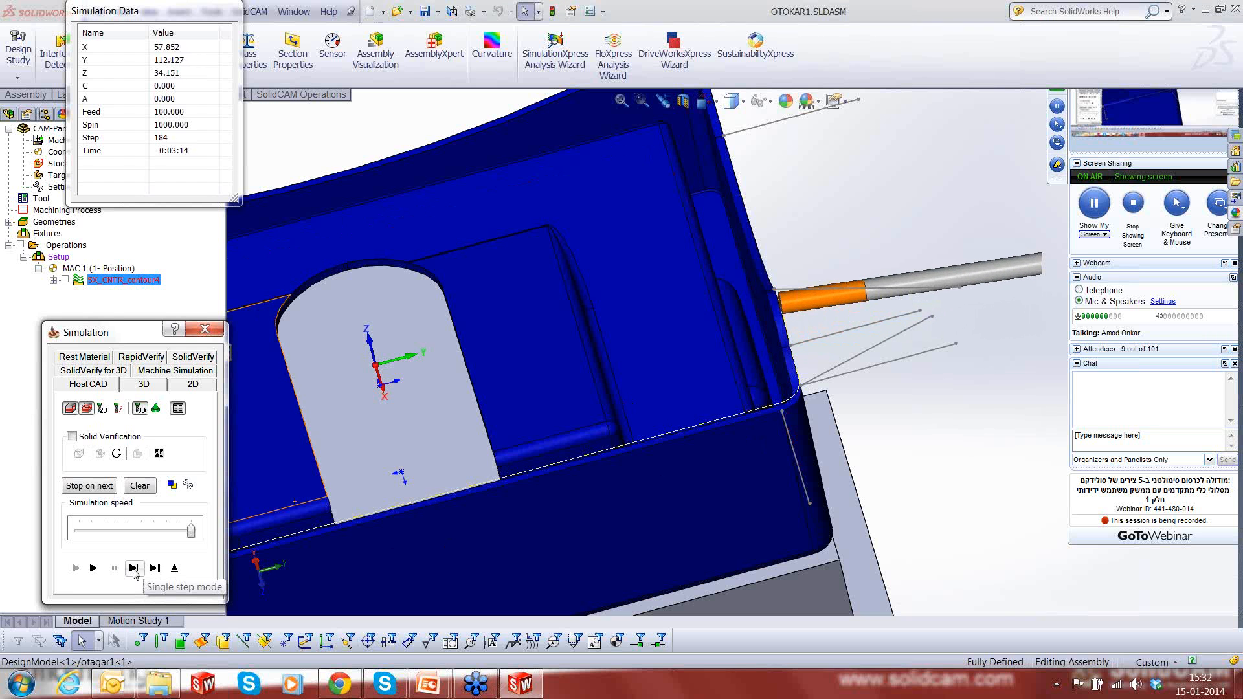
pyautogui.click(133, 569)
pyautogui.click(134, 570)
pyautogui.click(133, 569)
pyautogui.click(133, 569)
pyautogui.click(133, 570)
pyautogui.click(133, 570)
pyautogui.click(133, 569)
pyautogui.click(133, 569)
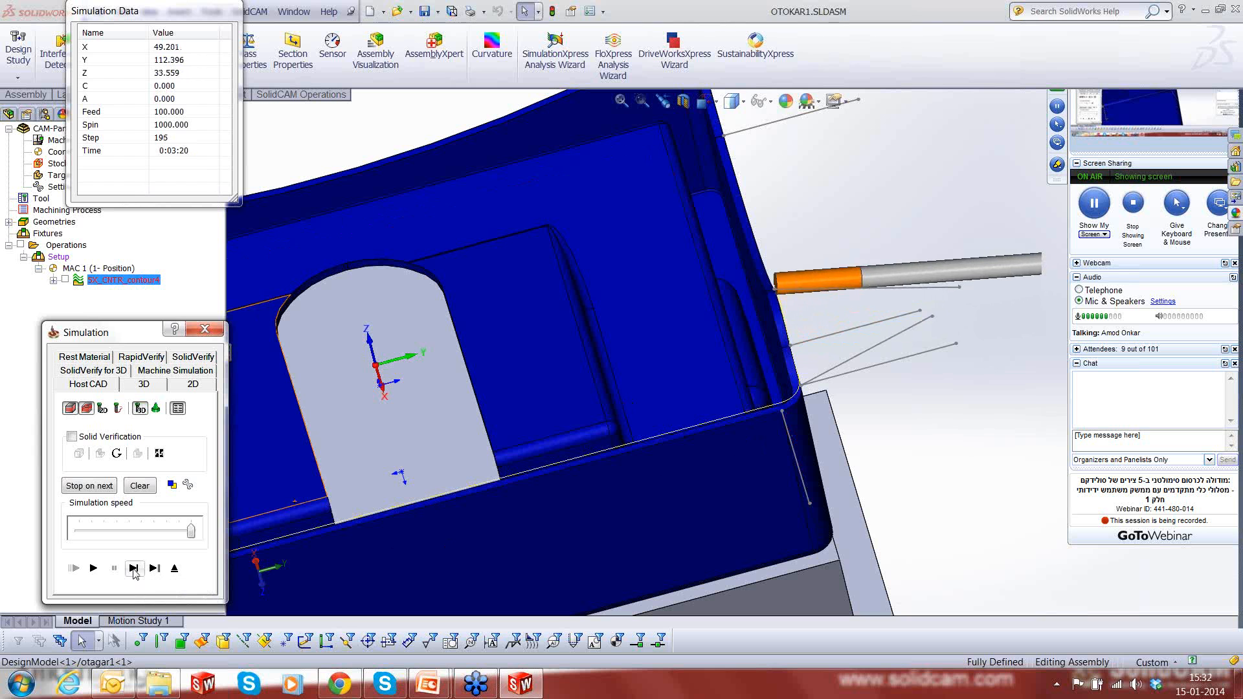
pyautogui.click(134, 570)
pyautogui.click(133, 569)
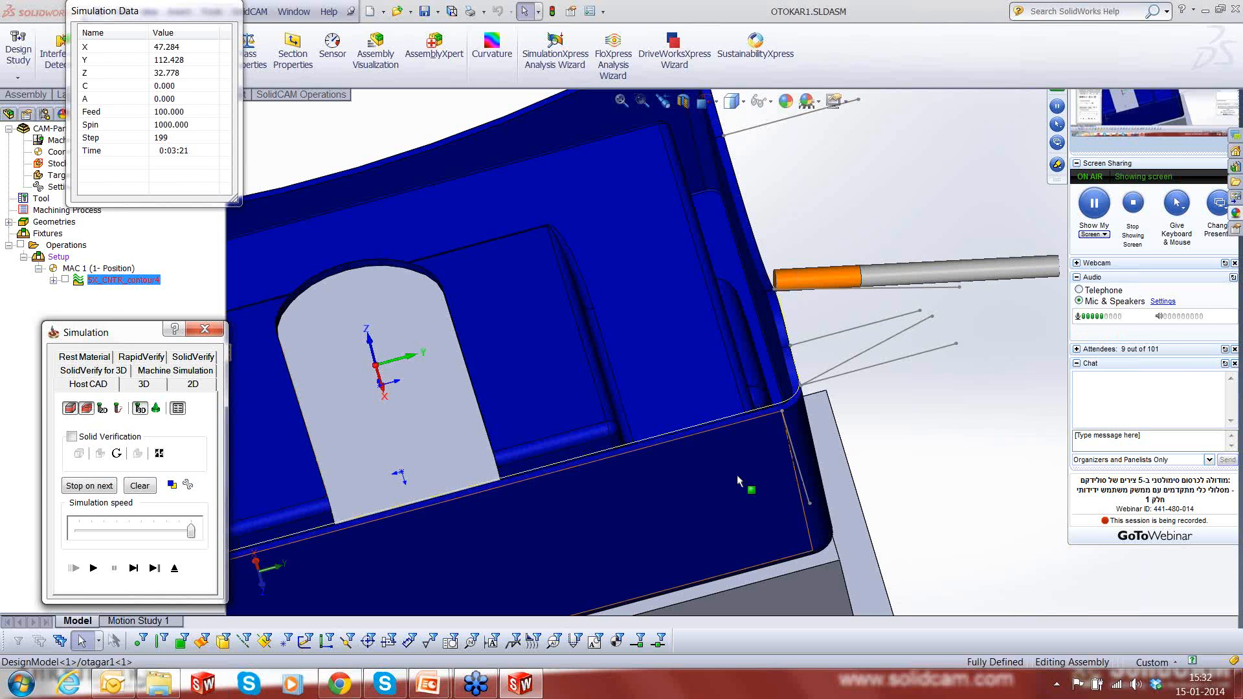
# - Single-step the simulation along the curved short rim edge, through its dip and up toward the next corner
pyautogui.moveTo(738, 481); pyautogui.dragTo(741, 374, button='middle')
pyautogui.scroll(3, 738, 369)
pyautogui.scroll(2, 925, 413)
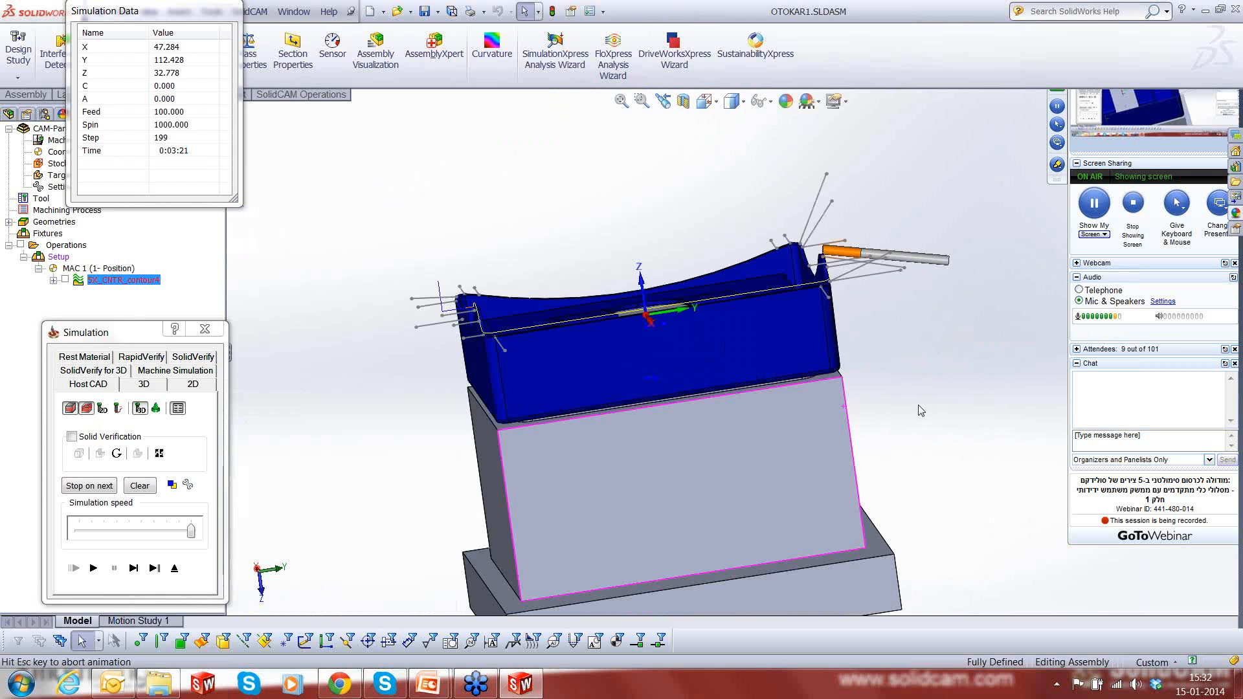
pyautogui.scroll(-3, 914, 232)
pyautogui.scroll(-2, 914, 227)
pyautogui.click(134, 568)
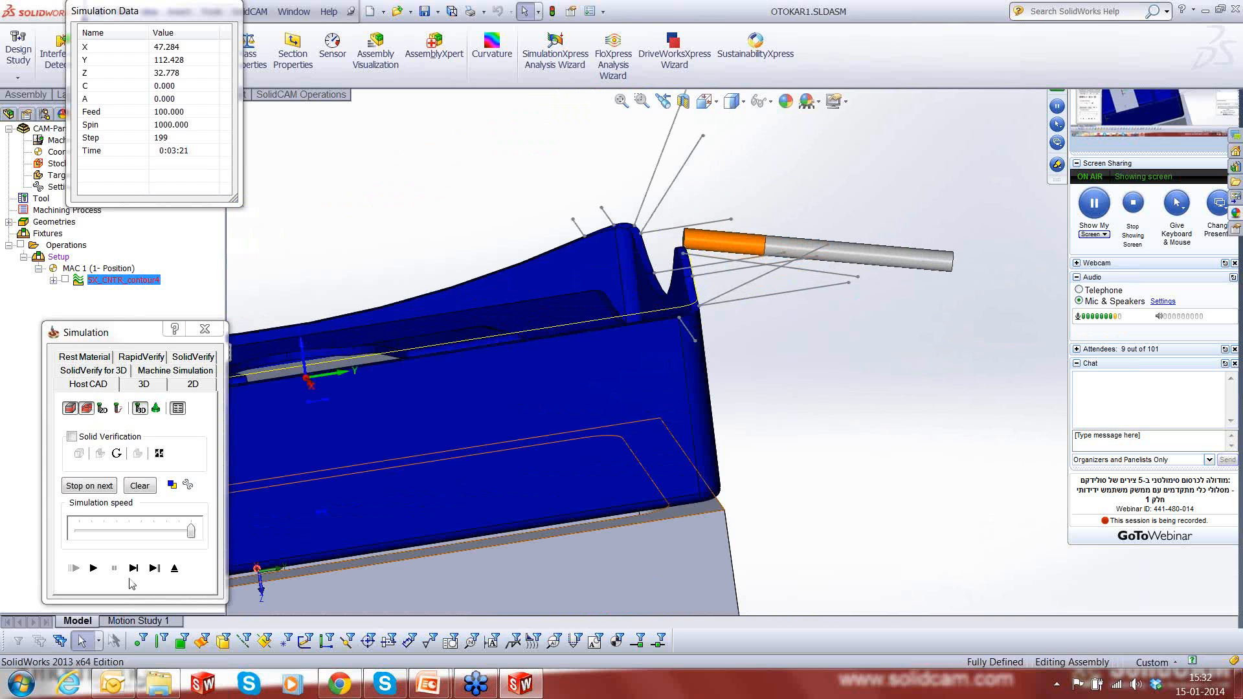
pyautogui.click(136, 567)
pyautogui.click(136, 567)
pyautogui.click(136, 567)
pyautogui.click(136, 567)
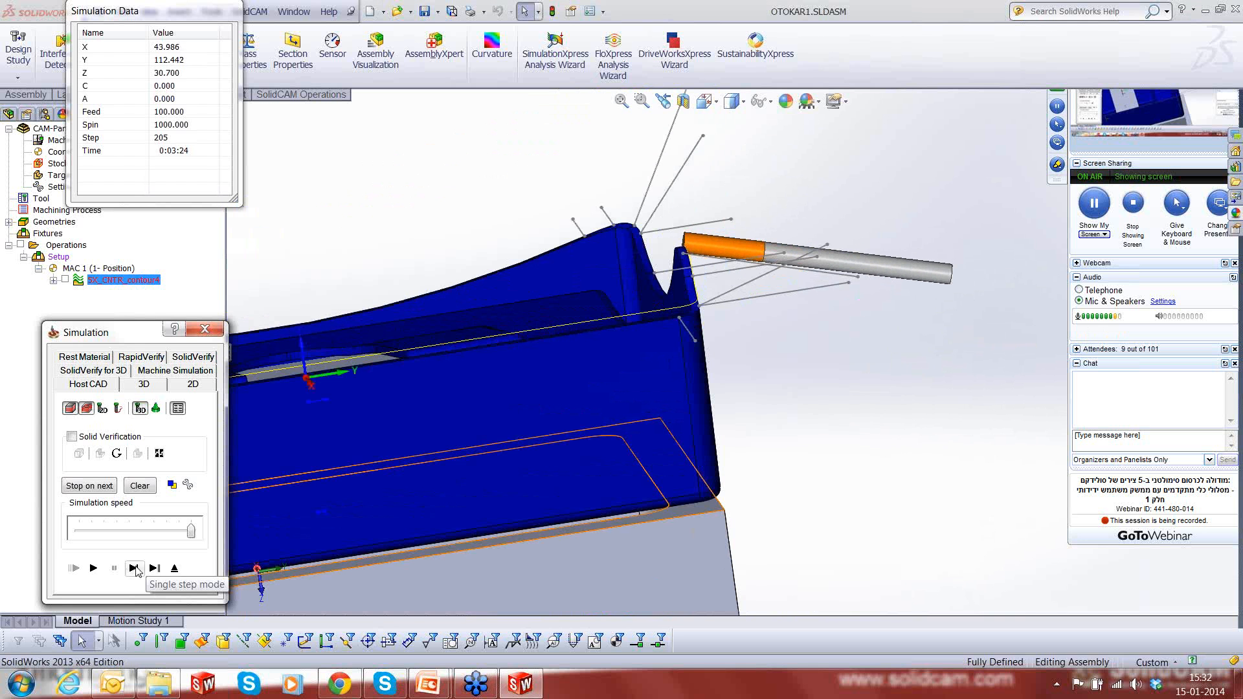
pyautogui.click(135, 567)
pyautogui.click(136, 567)
pyautogui.click(136, 567)
pyautogui.click(136, 567)
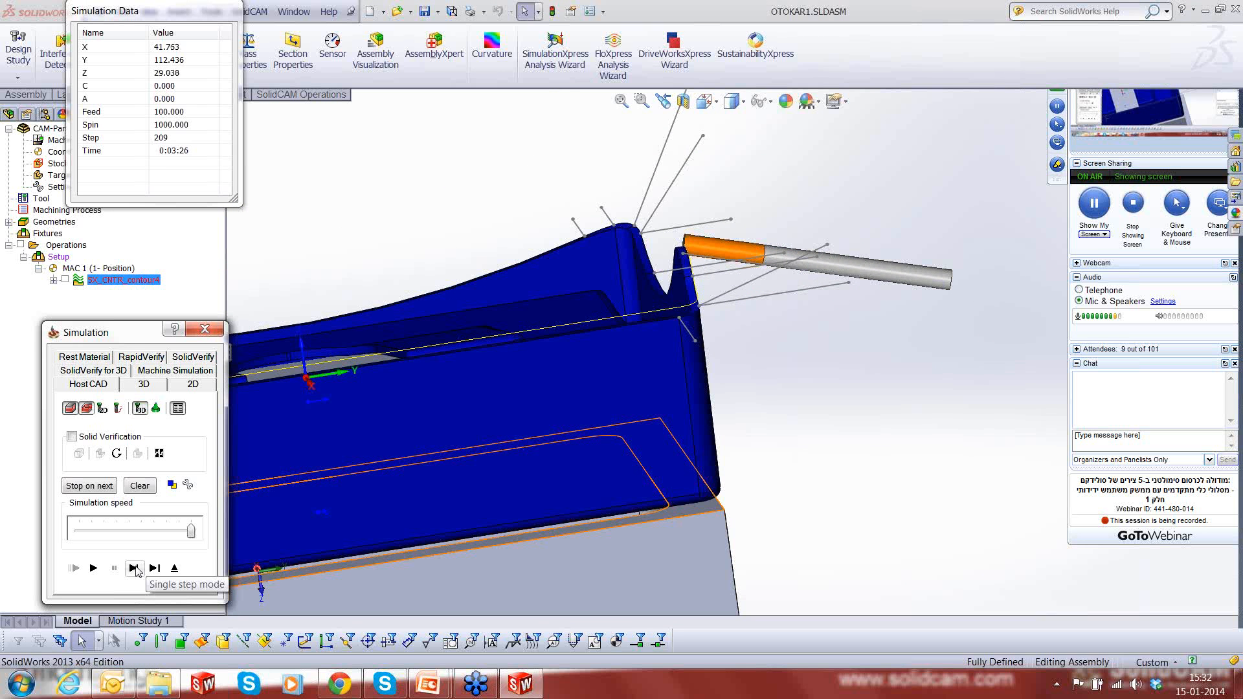
pyautogui.click(135, 569)
pyautogui.click(136, 569)
pyautogui.click(136, 569)
pyautogui.click(136, 569)
pyautogui.click(136, 570)
pyautogui.click(136, 570)
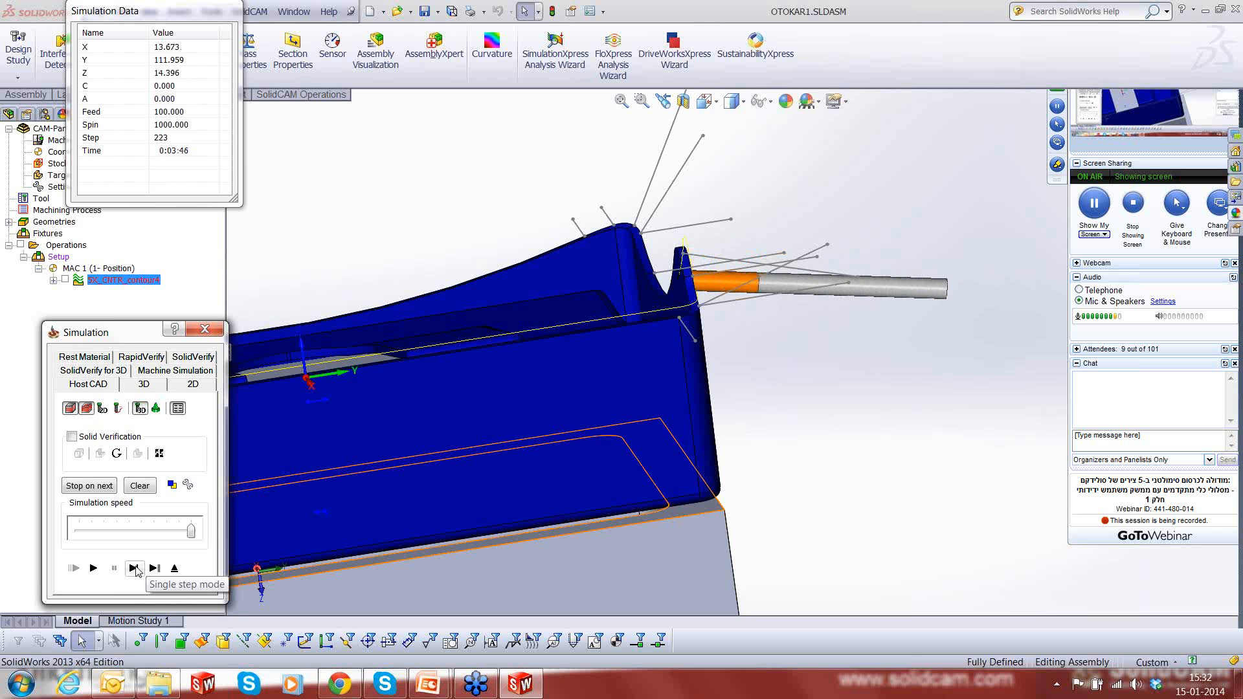
pyautogui.click(136, 570)
pyautogui.click(136, 570)
pyautogui.click(134, 569)
pyautogui.click(134, 568)
pyautogui.click(134, 568)
pyautogui.click(133, 568)
pyautogui.click(134, 568)
pyautogui.click(134, 568)
pyautogui.click(134, 568)
pyautogui.click(134, 568)
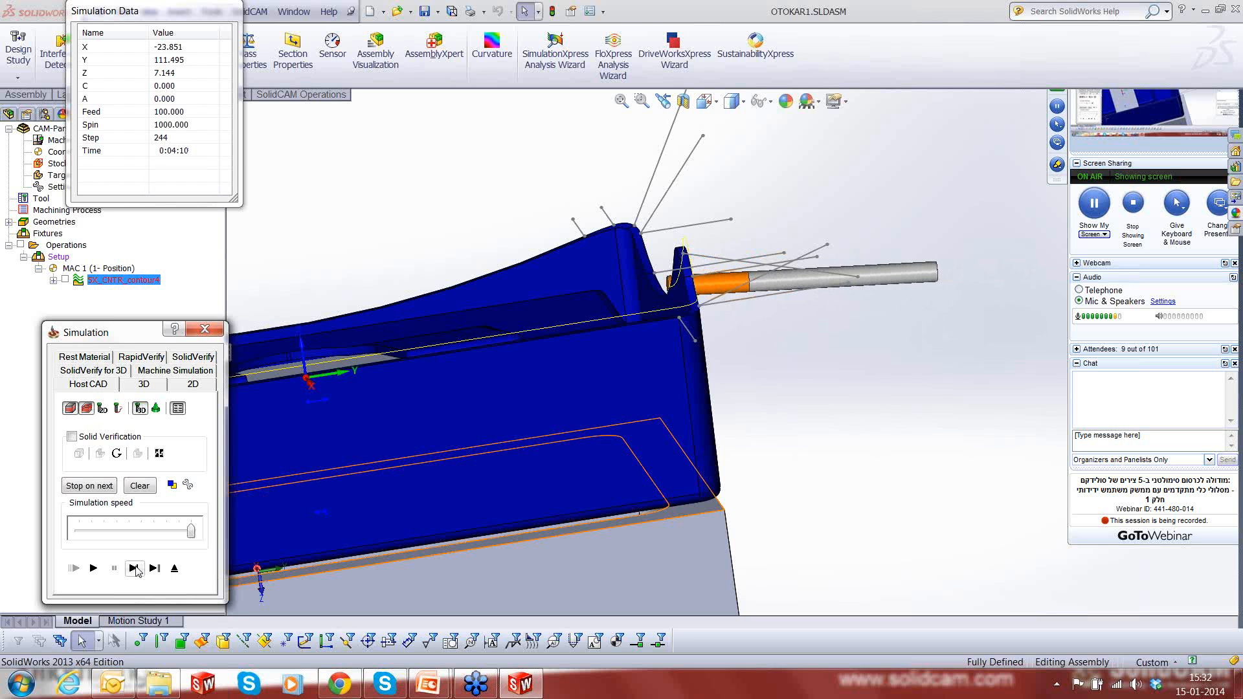
pyautogui.click(134, 569)
pyautogui.click(134, 569)
pyautogui.click(134, 568)
pyautogui.click(134, 569)
pyautogui.click(134, 568)
pyautogui.click(134, 568)
pyautogui.click(134, 568)
pyautogui.click(134, 568)
pyautogui.click(134, 568)
pyautogui.click(134, 568)
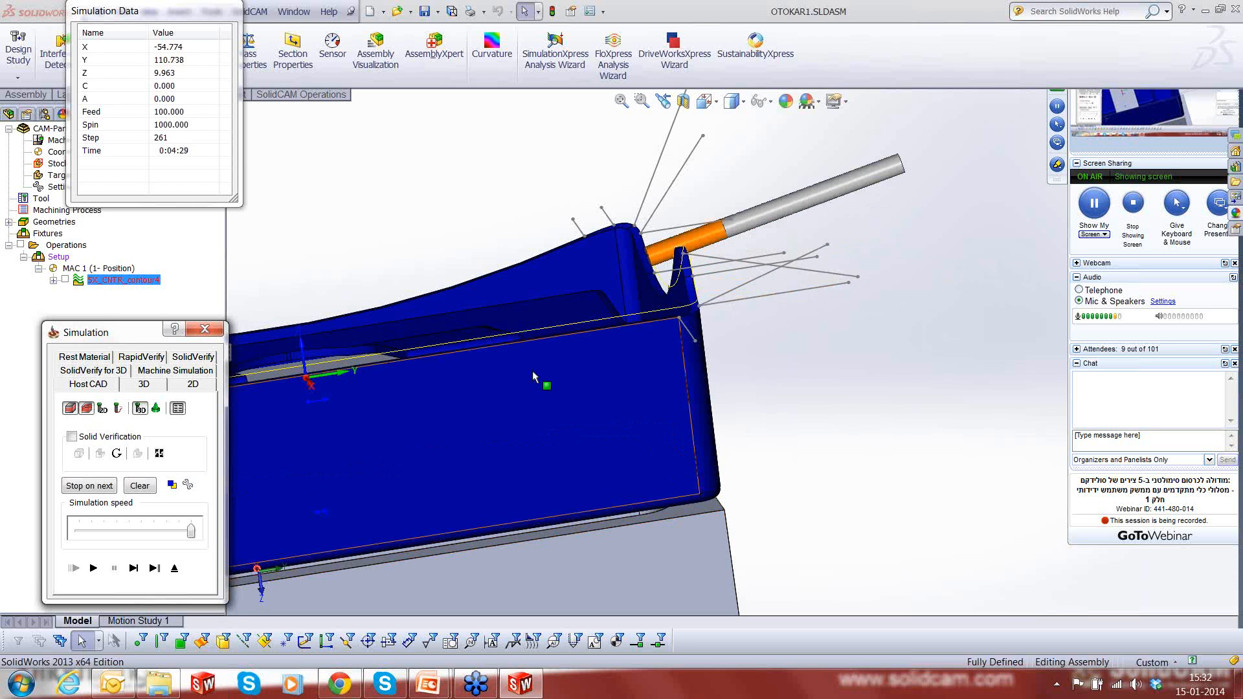
# - Examine the tool up close while single-stepping it out of the short edge's dip toward the raised rim corner
pyautogui.moveTo(533, 376); pyautogui.dragTo(587, 302, button='middle')
pyautogui.scroll(-3, 587, 303)
pyautogui.click(133, 569)
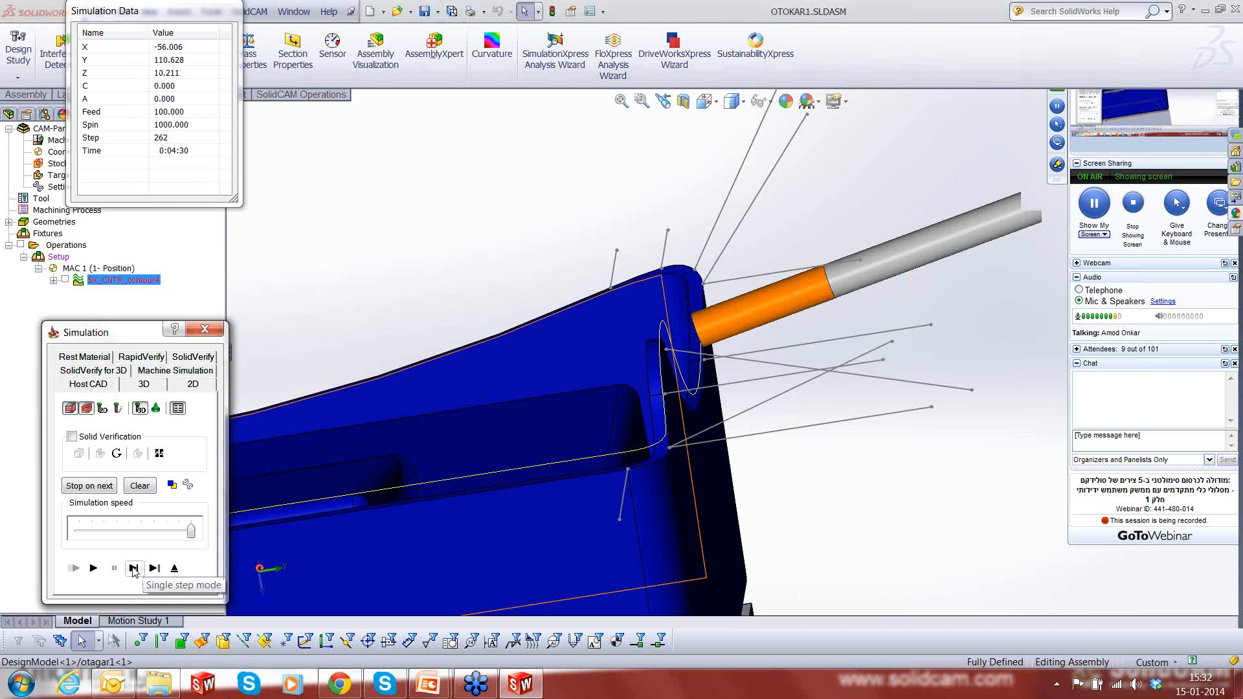
pyautogui.click(133, 569)
pyautogui.click(133, 569)
pyautogui.click(134, 569)
pyautogui.click(133, 569)
pyautogui.click(134, 569)
pyautogui.click(133, 569)
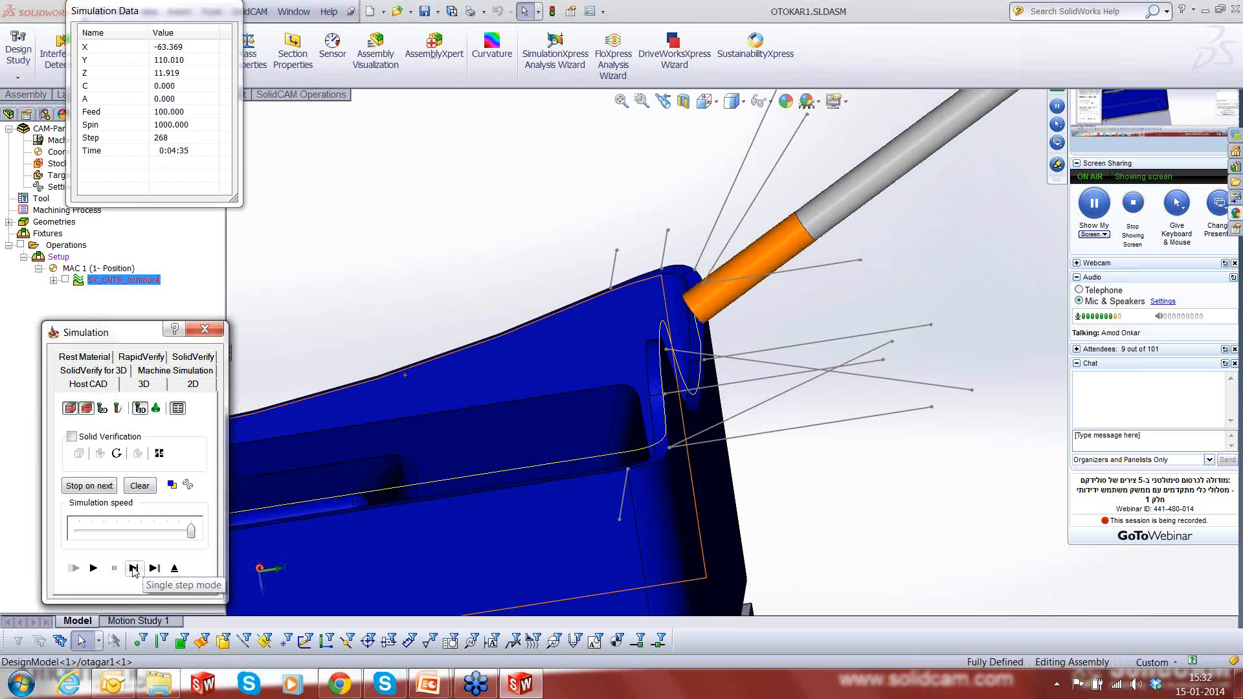
pyautogui.click(133, 569)
pyautogui.click(133, 569)
pyautogui.click(133, 569)
pyautogui.click(133, 569)
pyautogui.click(133, 569)
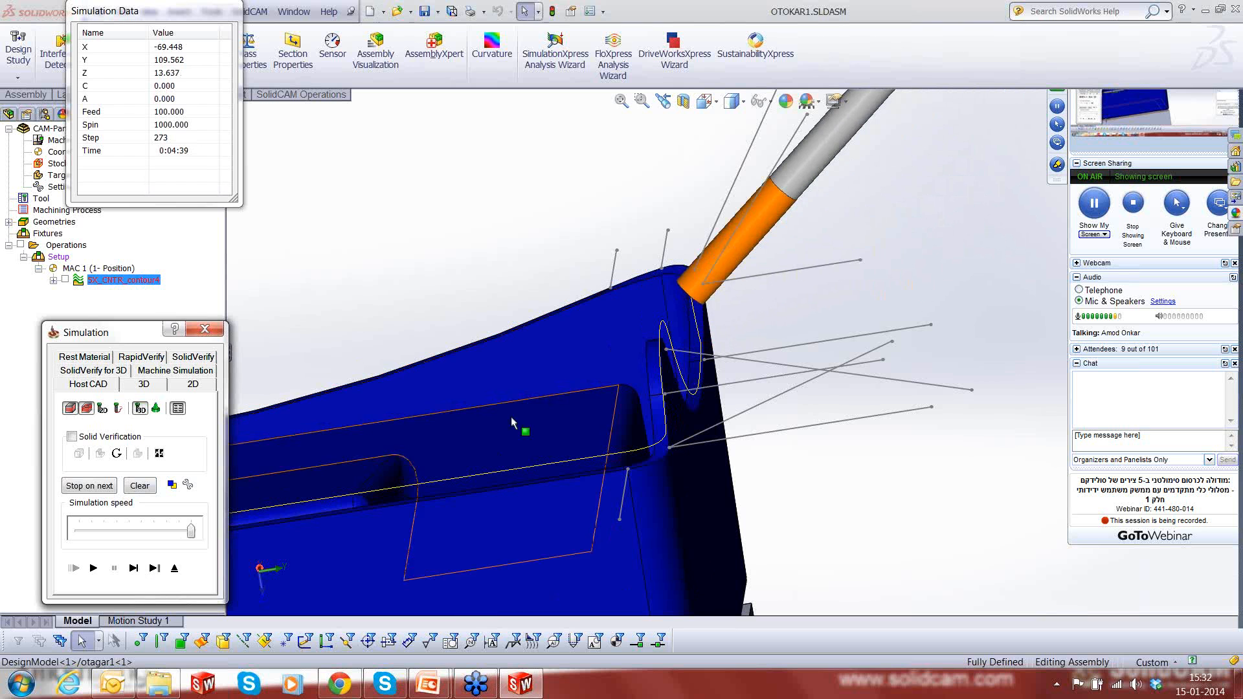
pyautogui.click(864, 416)
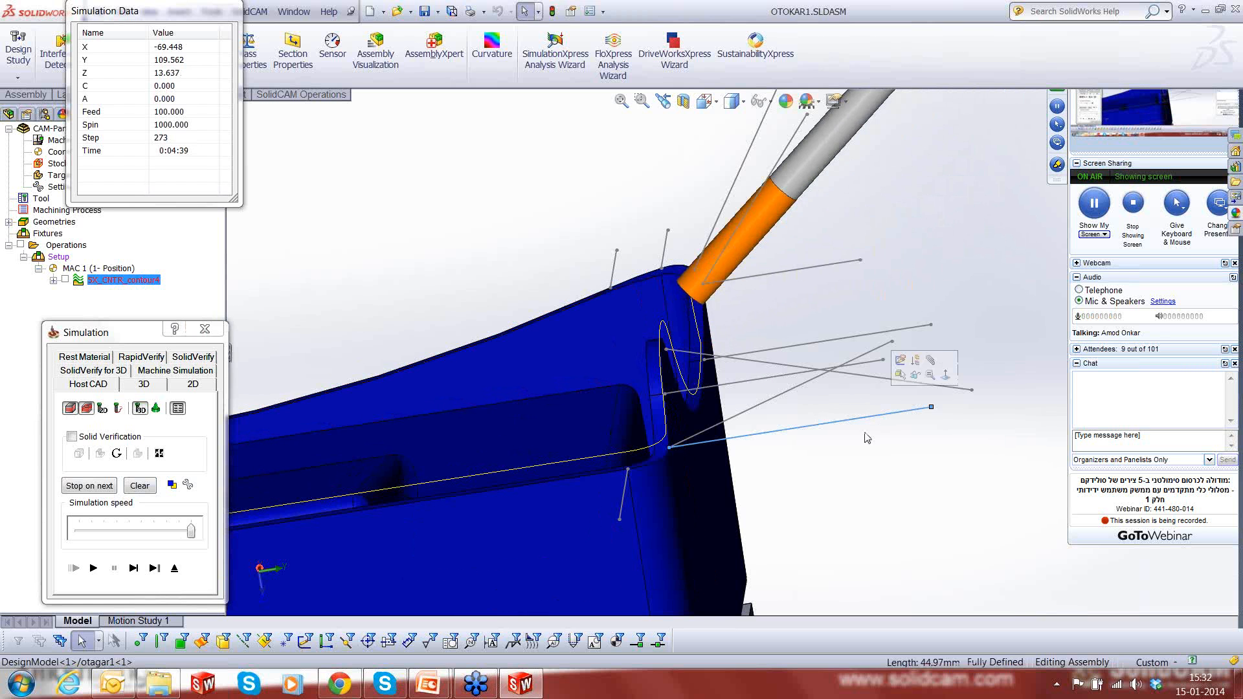
pyautogui.scroll(5, 863, 442)
pyautogui.click(863, 443)
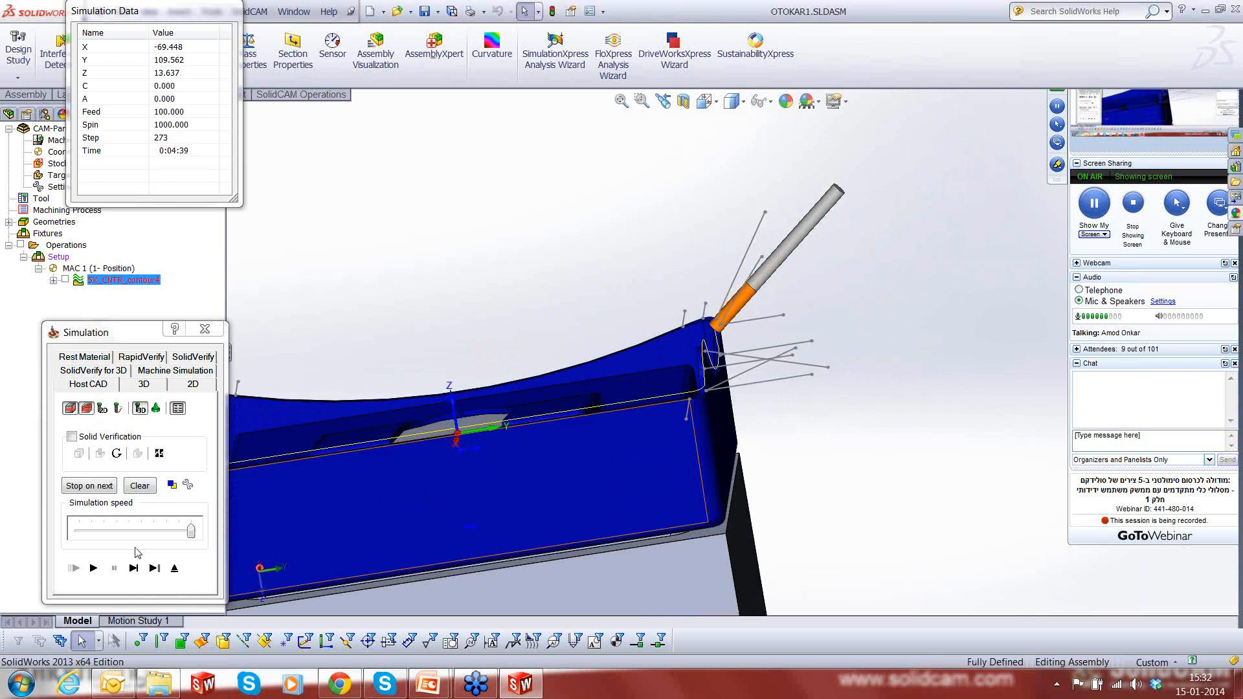
# - Single-step the simulation around the raised rim corner to check how the tool turns onto the curved long edge
pyautogui.click(133, 568)
pyautogui.click(134, 568)
pyautogui.click(133, 569)
pyautogui.click(134, 568)
pyautogui.click(134, 568)
pyautogui.click(134, 568)
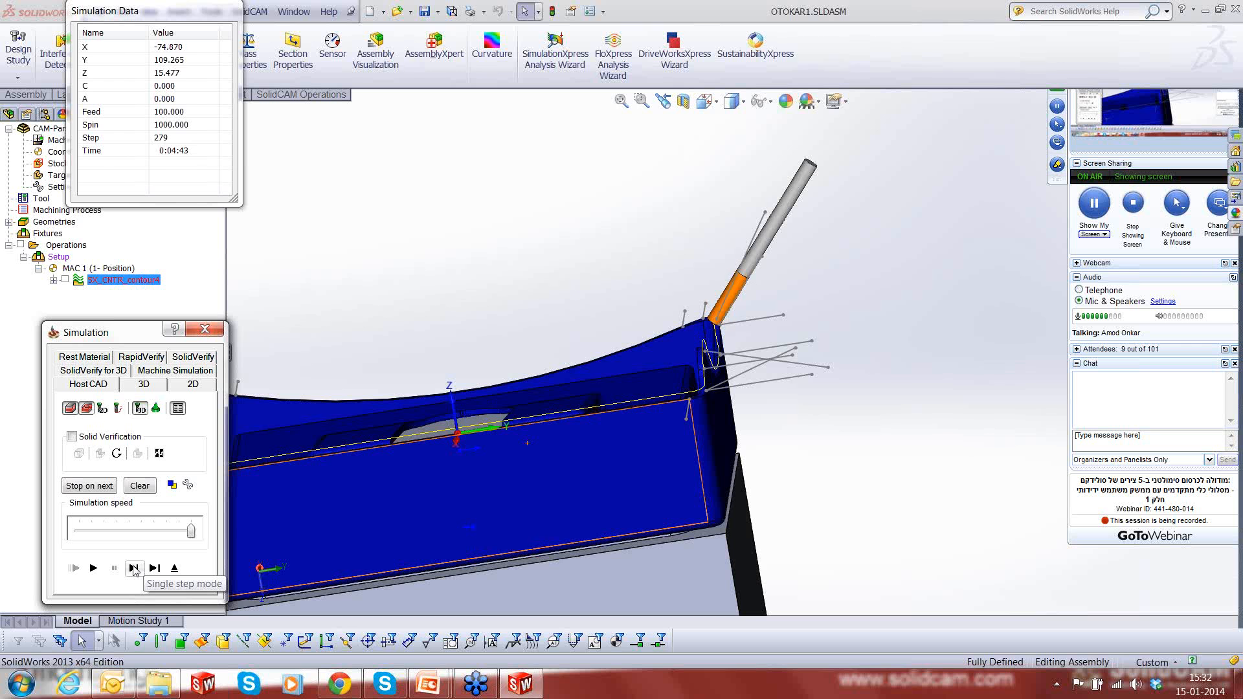
pyautogui.click(134, 569)
pyautogui.click(134, 568)
pyautogui.click(134, 569)
pyautogui.click(134, 569)
pyautogui.click(134, 569)
pyautogui.click(134, 569)
pyautogui.click(134, 569)
pyautogui.click(134, 569)
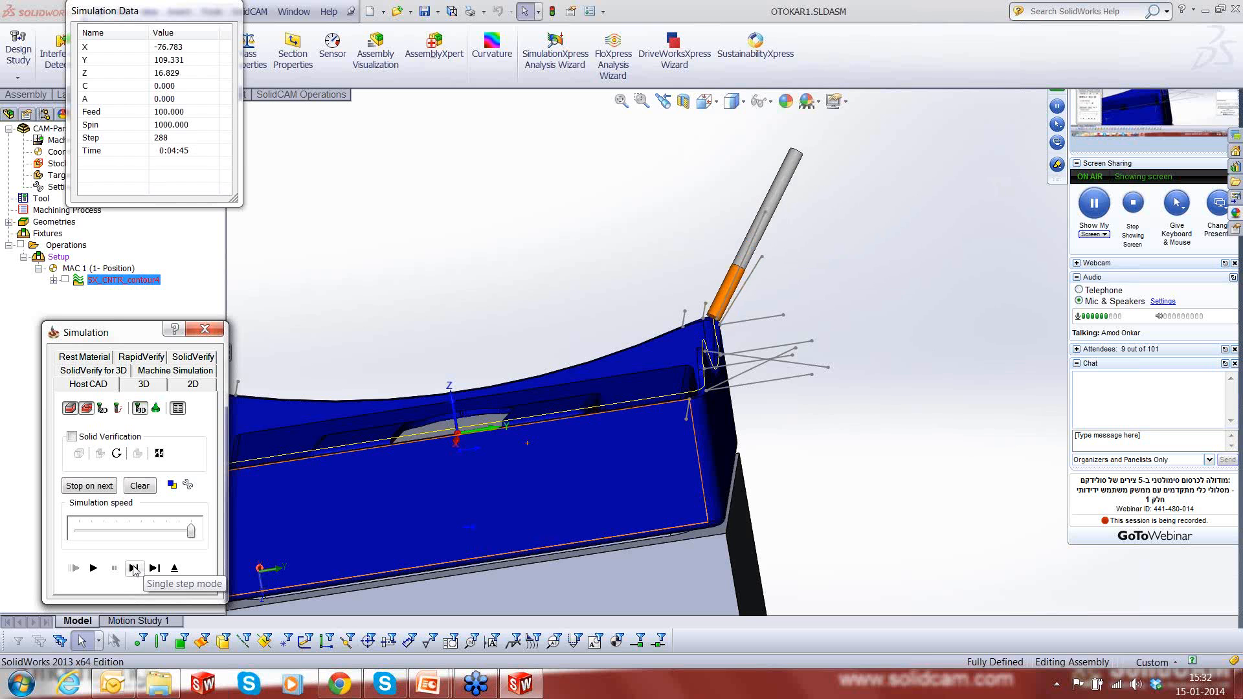
pyautogui.click(134, 569)
pyautogui.click(134, 569)
pyautogui.click(134, 569)
pyautogui.click(134, 569)
pyautogui.click(134, 569)
pyautogui.click(134, 569)
pyautogui.click(134, 569)
pyautogui.click(134, 569)
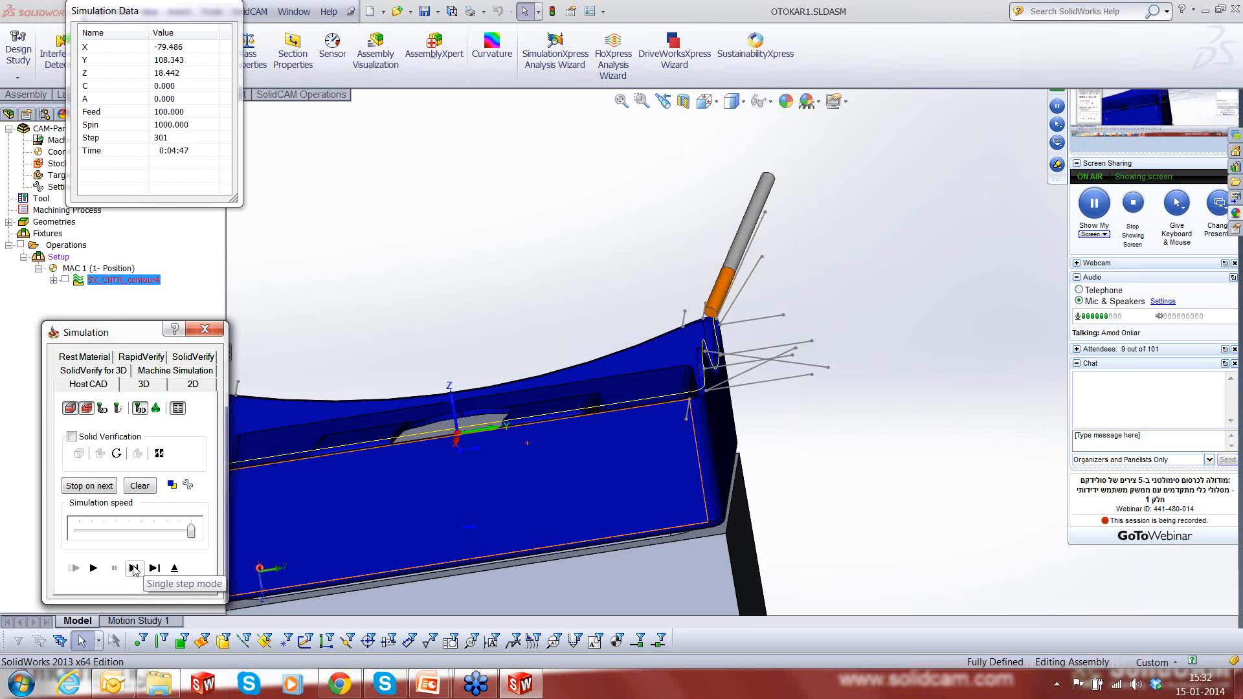
pyautogui.click(134, 569)
pyautogui.click(134, 569)
pyautogui.click(134, 569)
pyautogui.click(134, 568)
pyautogui.click(134, 569)
pyautogui.click(134, 569)
pyautogui.click(134, 569)
pyautogui.click(134, 569)
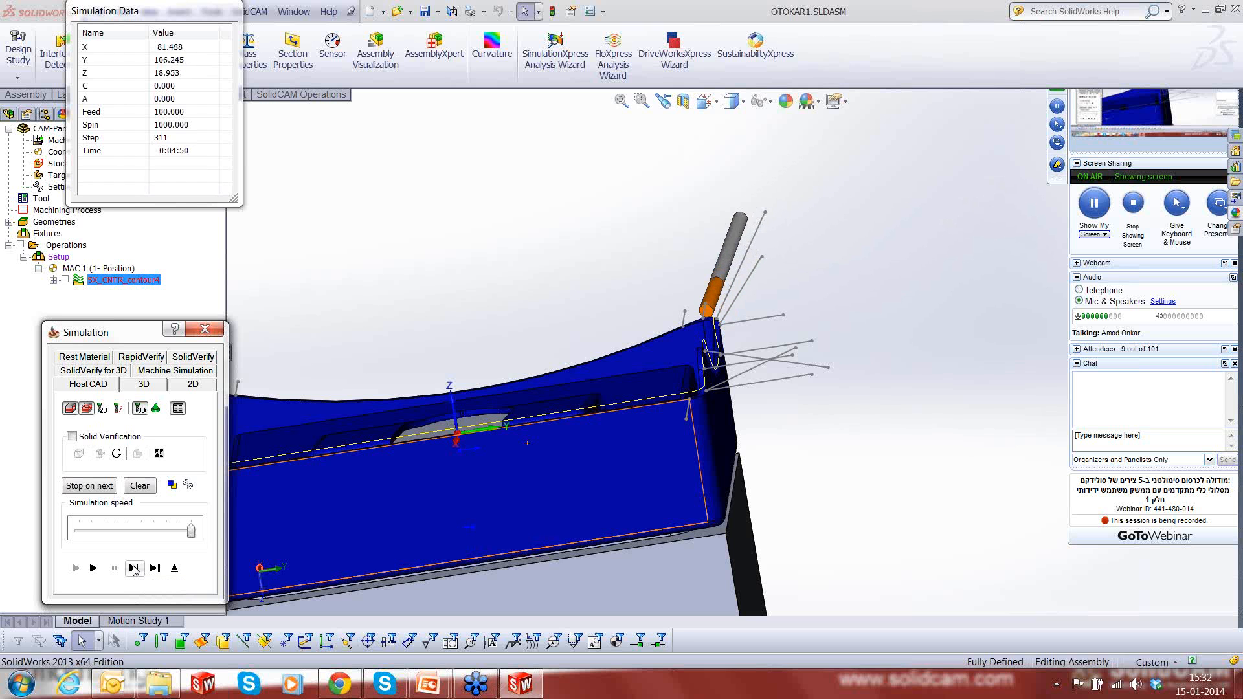
pyautogui.click(134, 568)
pyautogui.click(134, 569)
# - Single-step the simulation along the curved long rim edge toward the last corner, viewing the whole part
pyautogui.click(134, 569)
pyautogui.click(134, 568)
pyautogui.click(134, 569)
pyautogui.click(134, 569)
pyautogui.click(134, 569)
pyautogui.click(134, 569)
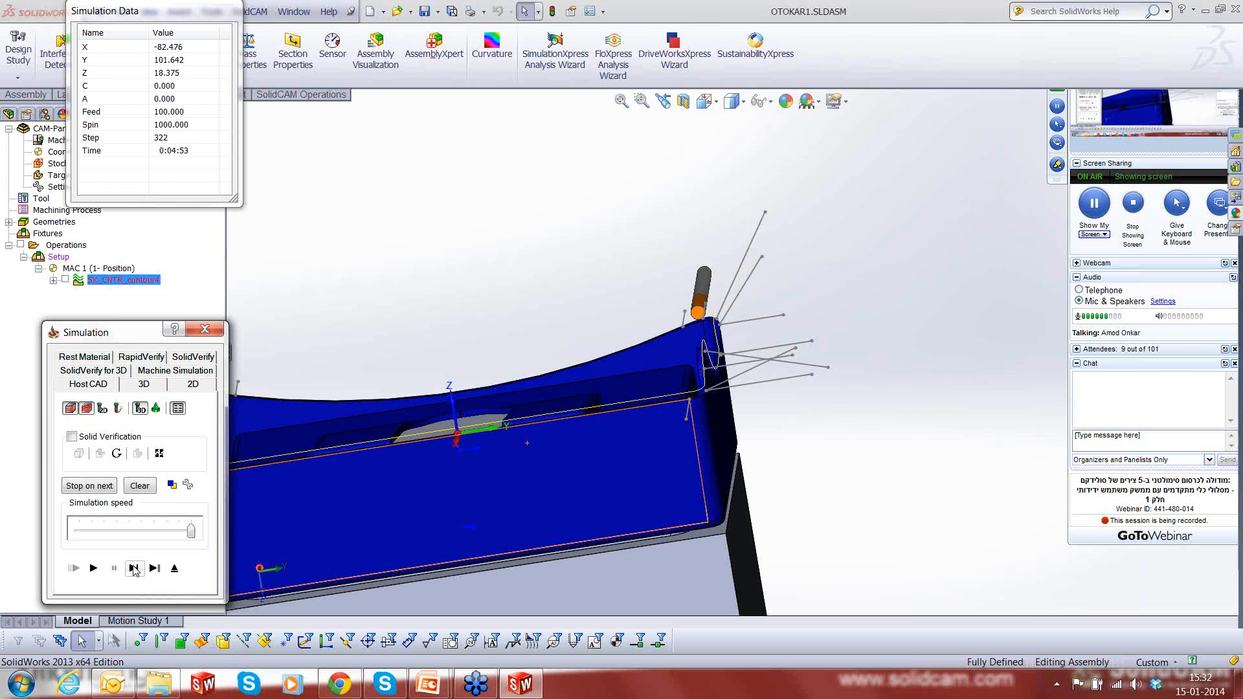
pyautogui.click(134, 568)
pyautogui.click(134, 569)
pyautogui.click(134, 569)
pyautogui.click(134, 569)
pyautogui.click(134, 569)
pyautogui.click(134, 569)
pyautogui.click(134, 569)
pyautogui.click(134, 569)
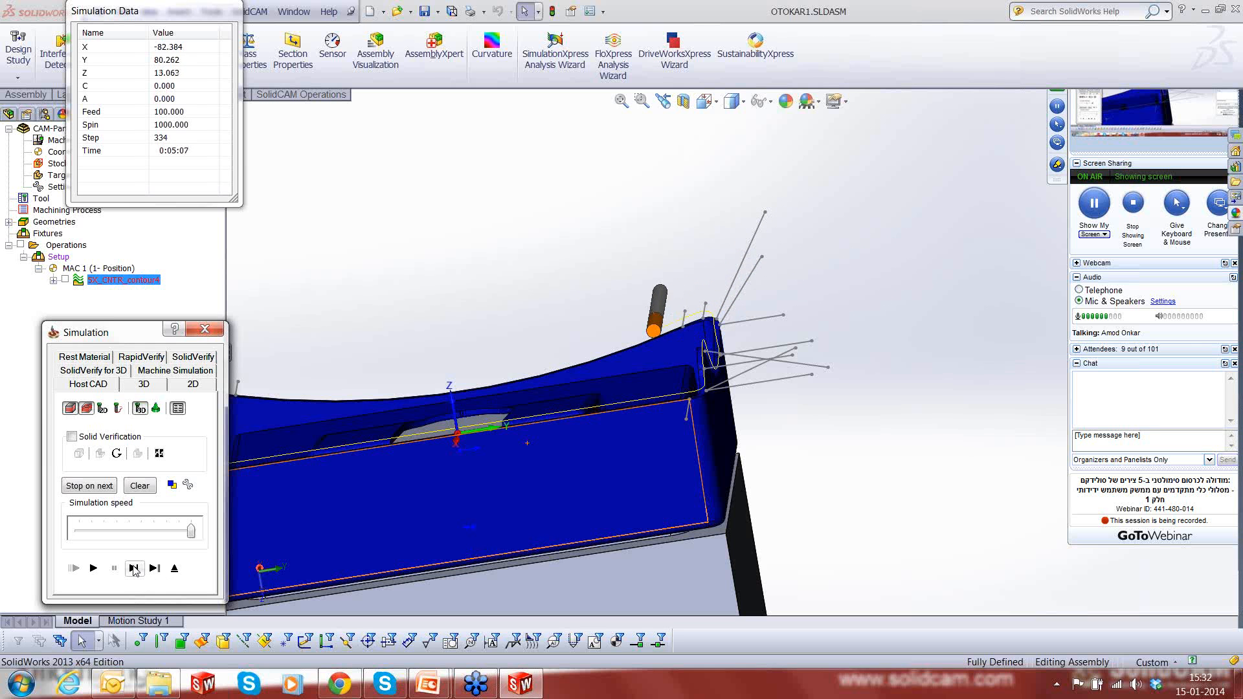
pyautogui.click(134, 569)
pyautogui.click(134, 569)
pyautogui.click(134, 569)
pyautogui.click(134, 569)
pyautogui.click(134, 569)
pyautogui.click(134, 569)
pyautogui.click(134, 569)
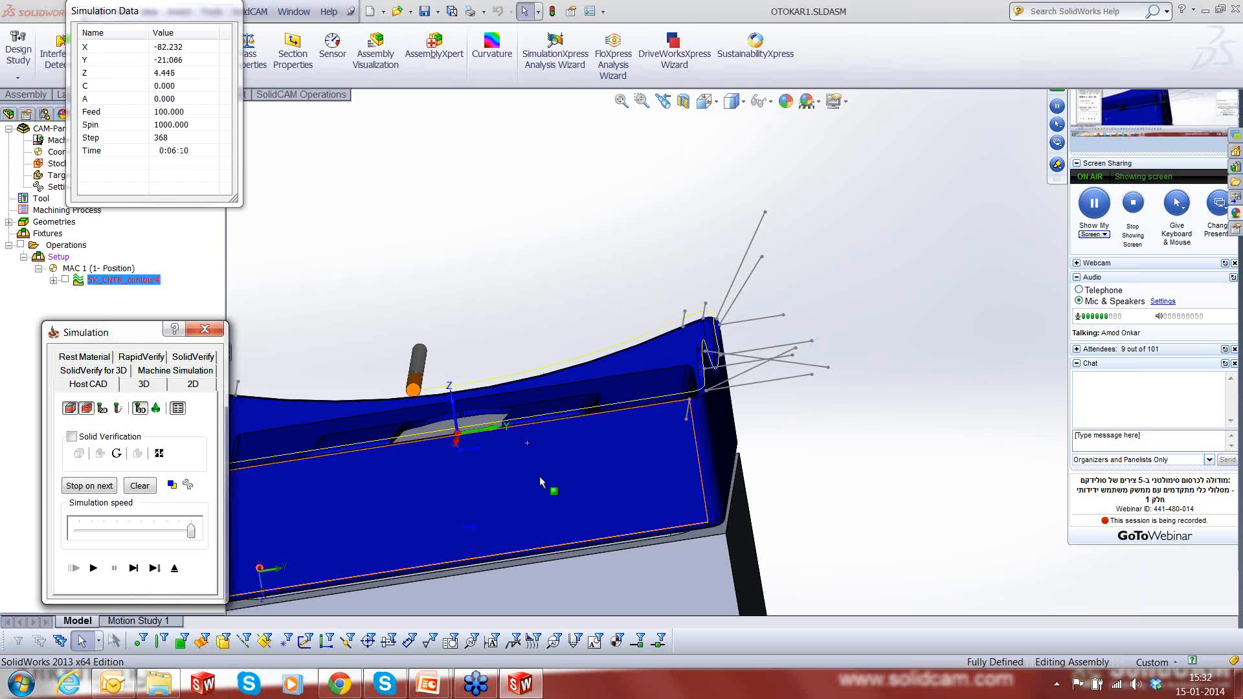
pyautogui.scroll(2, 505, 324)
pyautogui.scroll(3, 505, 325)
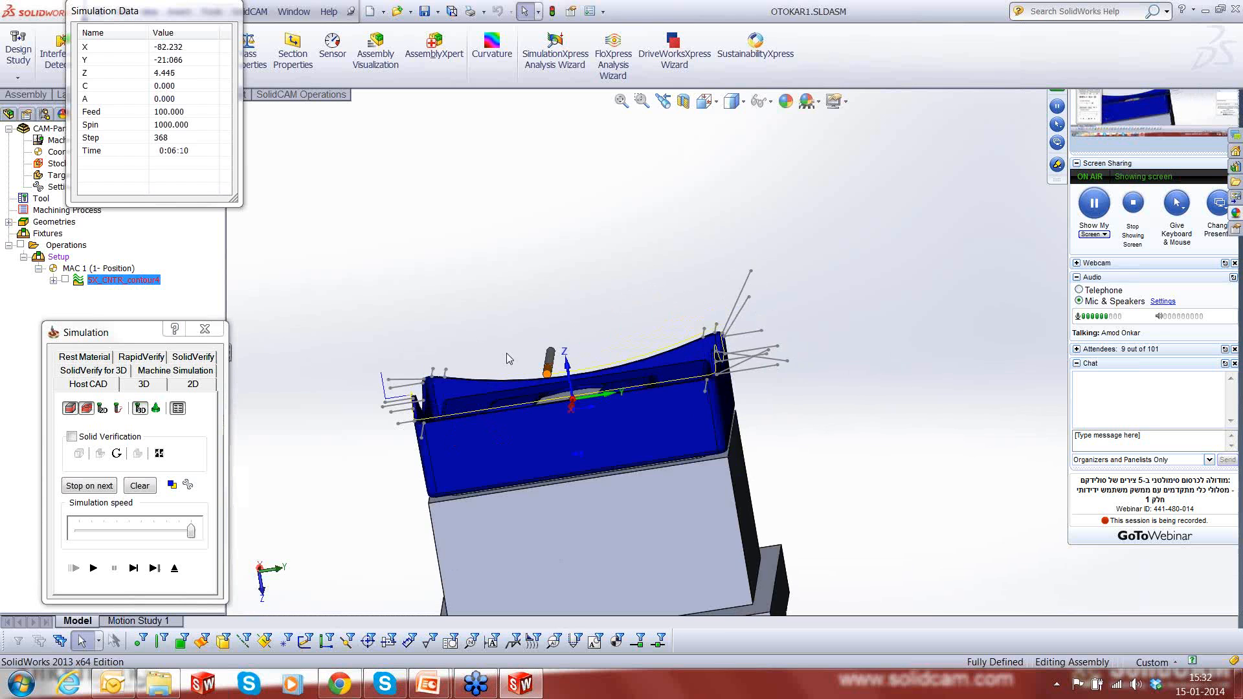
pyautogui.moveTo(506, 352); pyautogui.dragTo(594, 466, button='middle')
pyautogui.scroll(2, 594, 466)
pyautogui.click(129, 572)
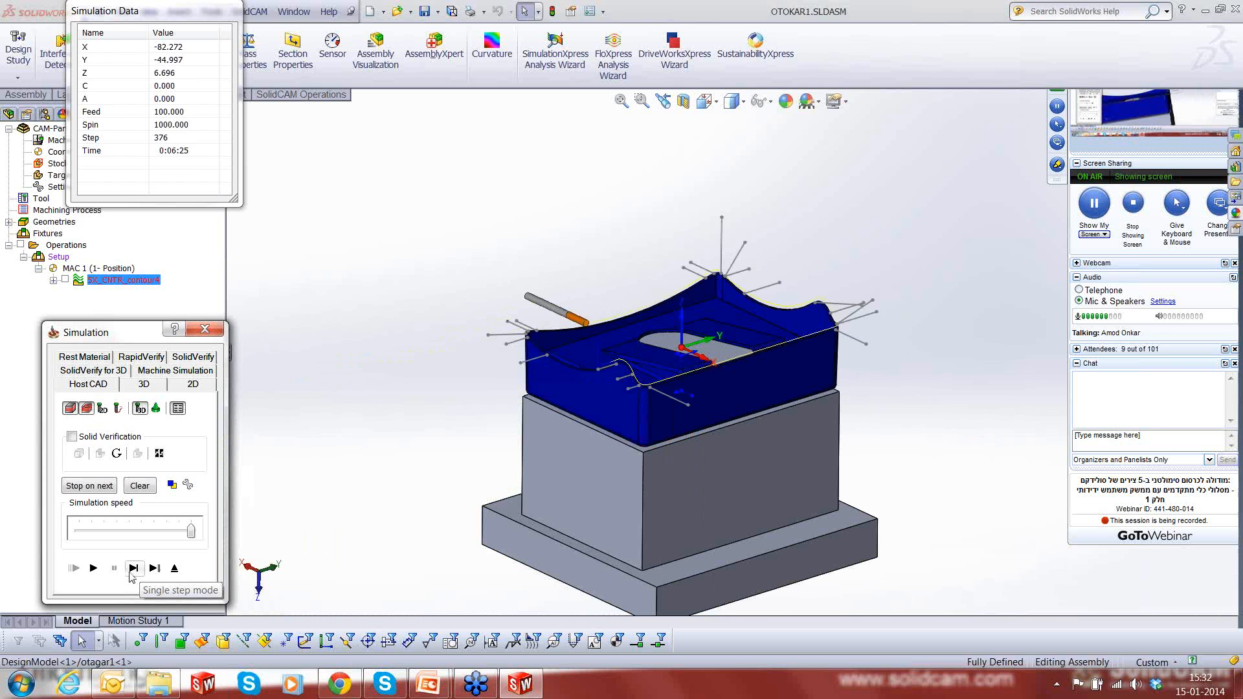
pyautogui.press('space')
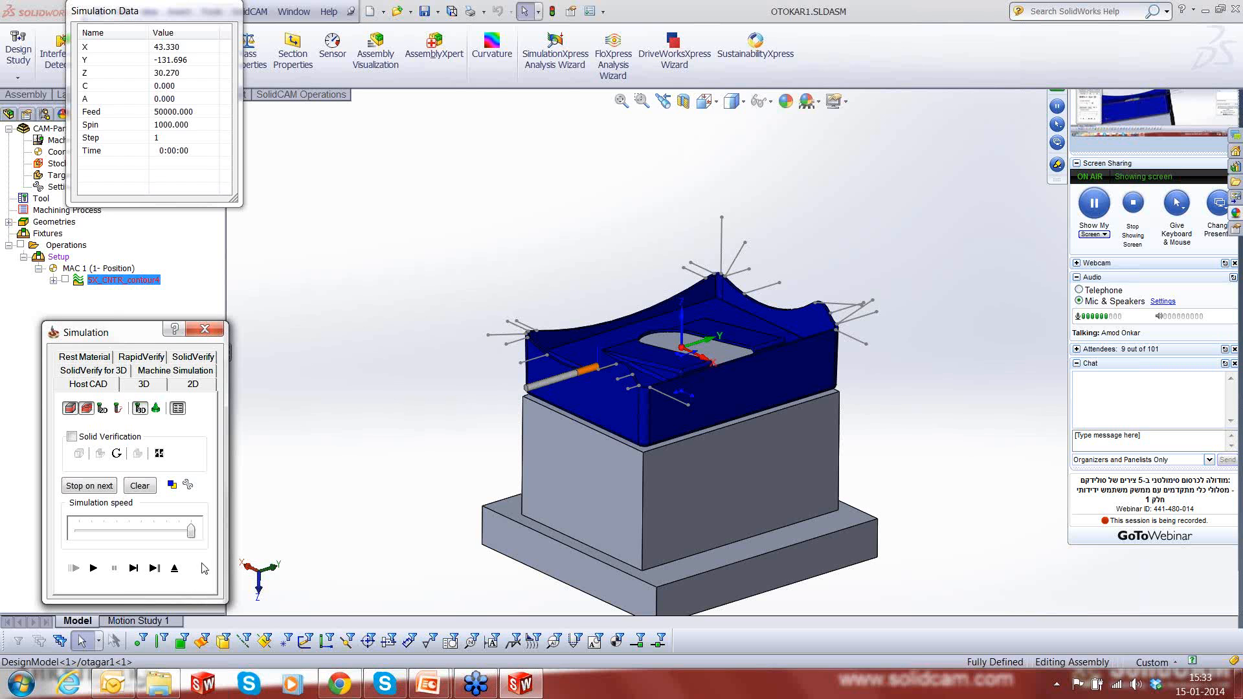
# - Exit the simulation and open the recent CAM-Part Webinar-5X\Extruder\05112-123.PRT
pyautogui.click(174, 568)
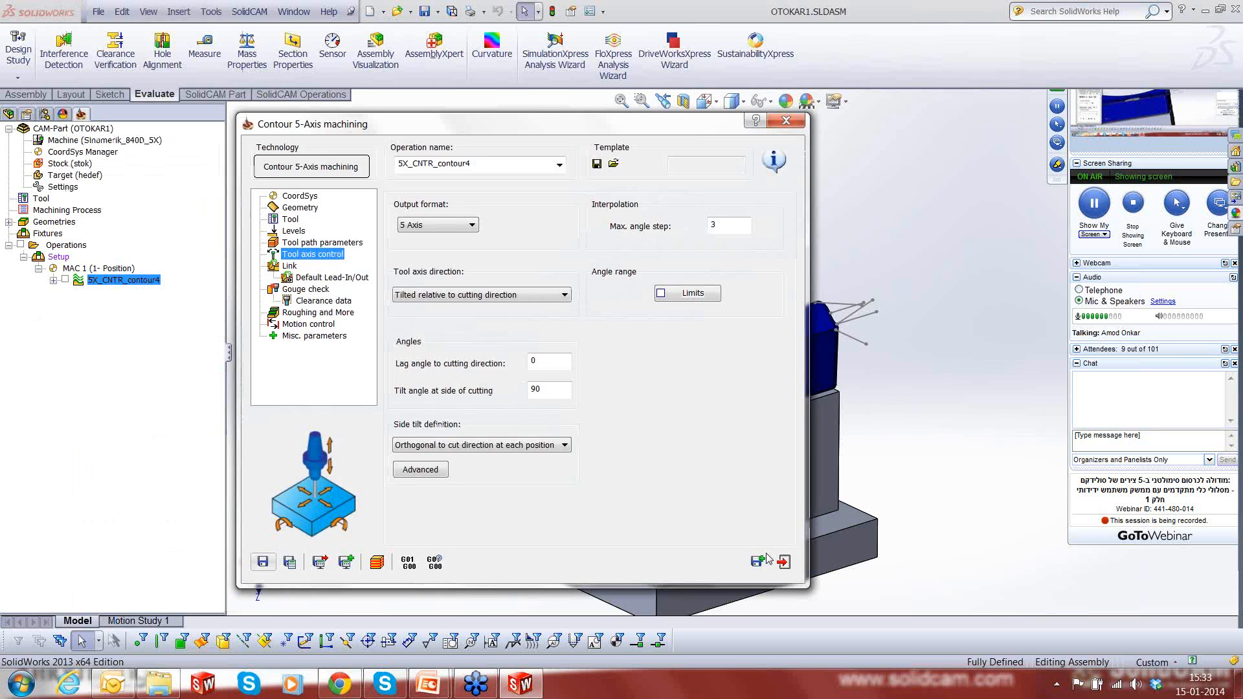
pyautogui.click(785, 562)
pyautogui.scroll(3, 839, 493)
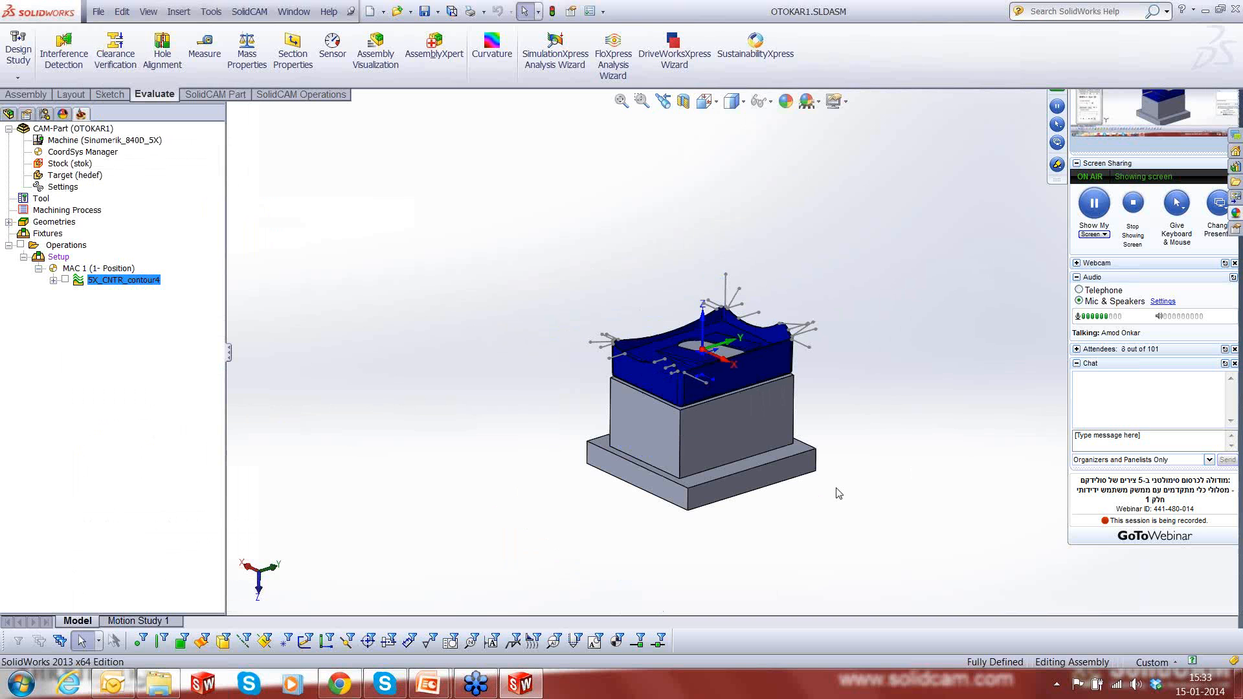
pyautogui.click(249, 11)
pyautogui.moveTo(265, 309)
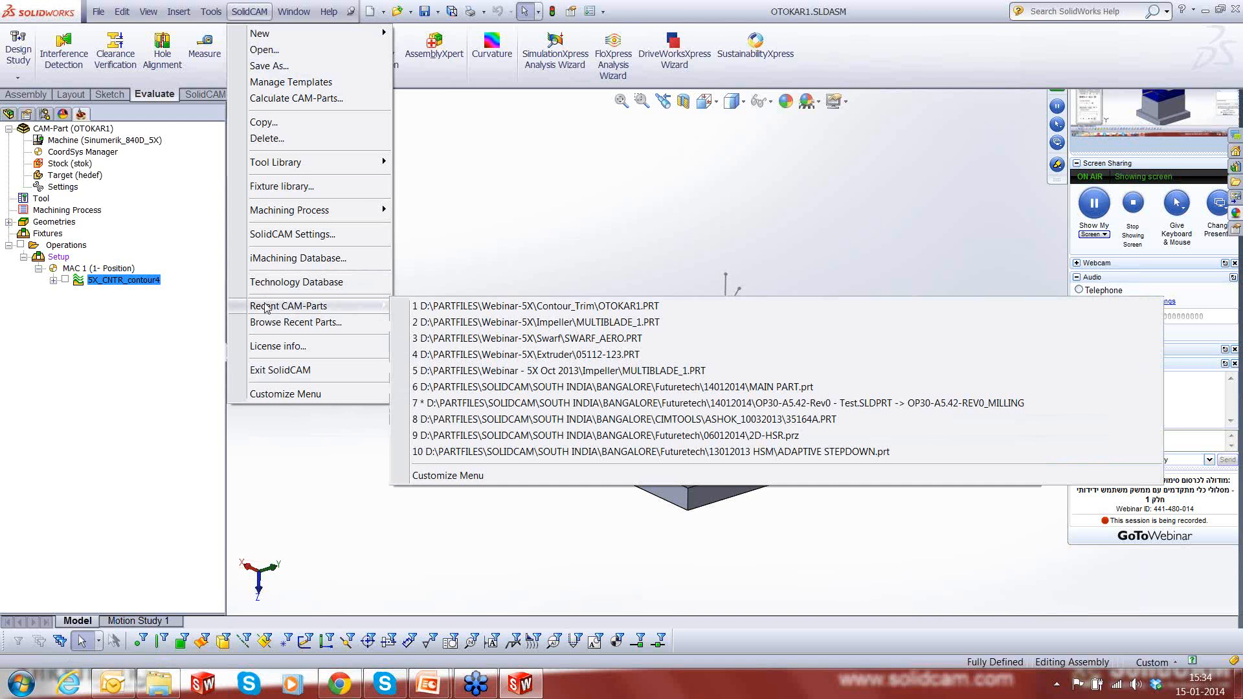
pyautogui.click(633, 355)
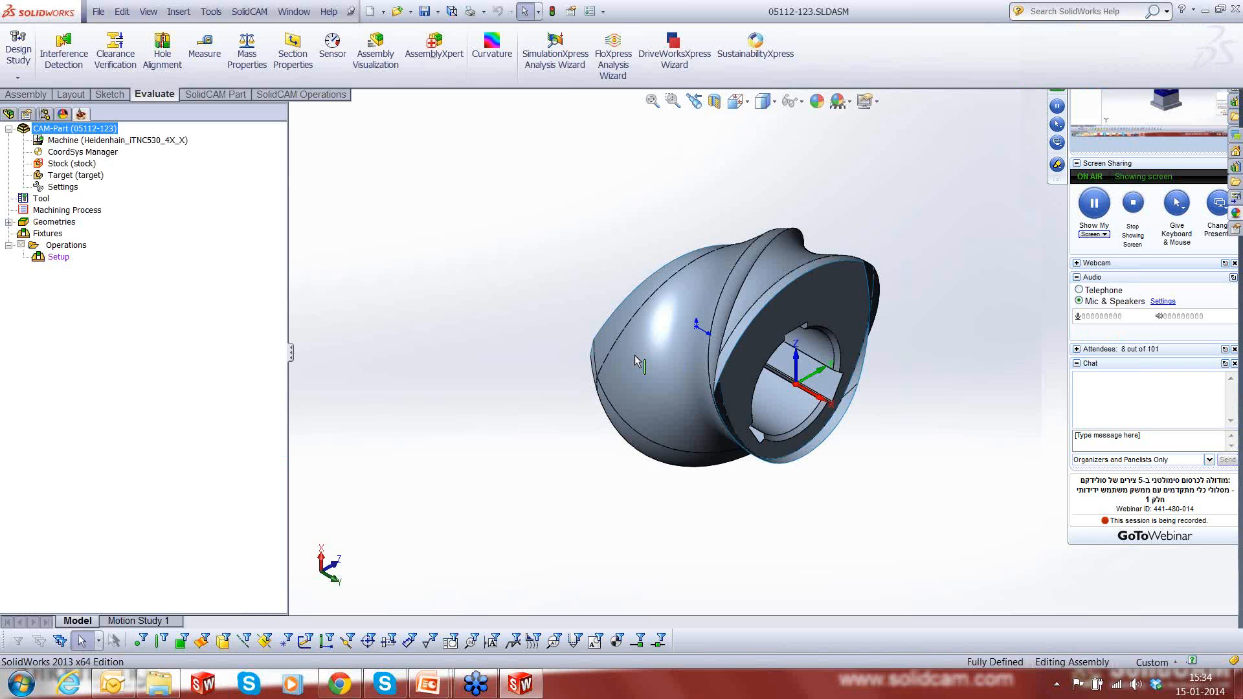
# - Examine the extruder screw model from several sides, including its twisted flank faces and keyed bore
pyautogui.moveTo(493, 347); pyautogui.dragTo(617, 444, button='middle')
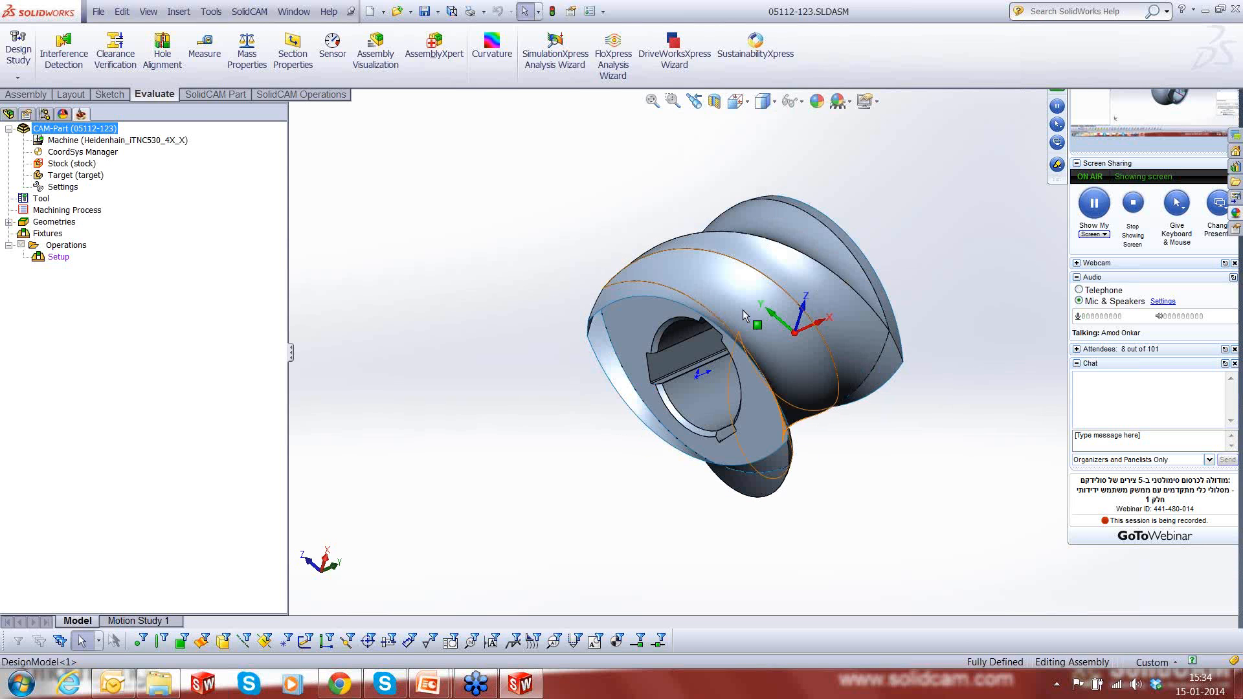
pyautogui.click(860, 336)
pyautogui.moveTo(869, 340); pyautogui.dragTo(687, 183, button='middle')
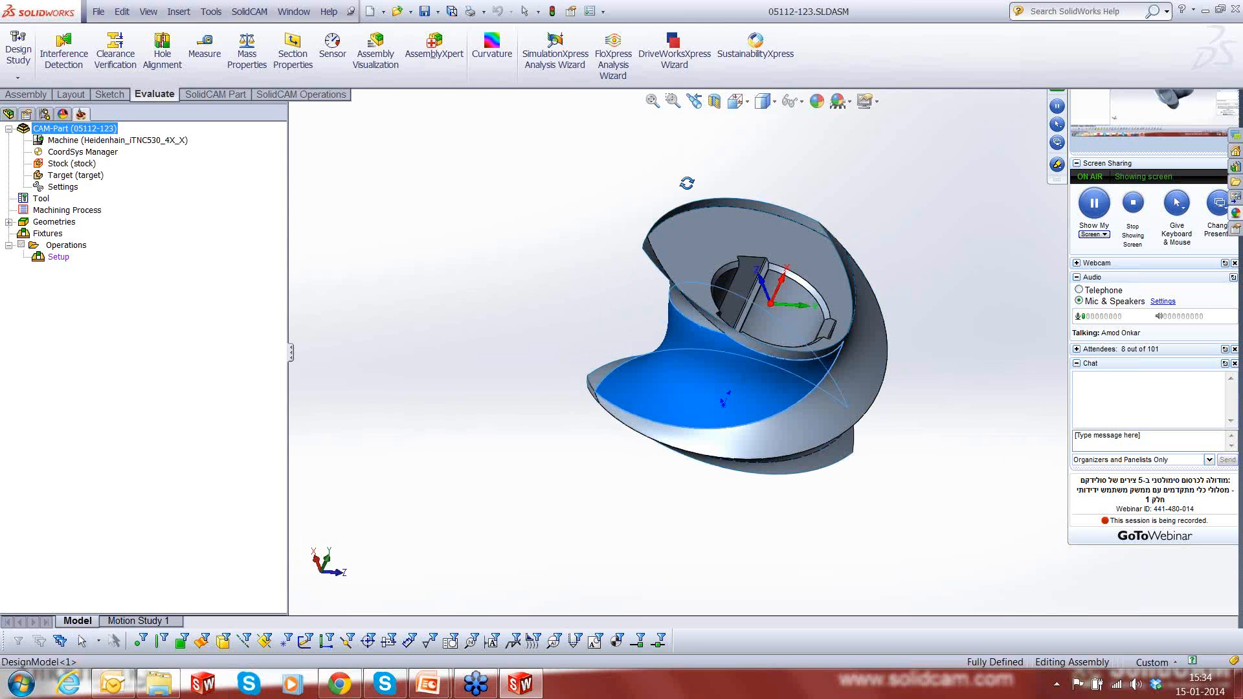
pyautogui.moveTo(889, 343); pyautogui.dragTo(870, 401, button='middle')
pyautogui.scroll(-1, 870, 402)
pyautogui.scroll(-2, 821, 325)
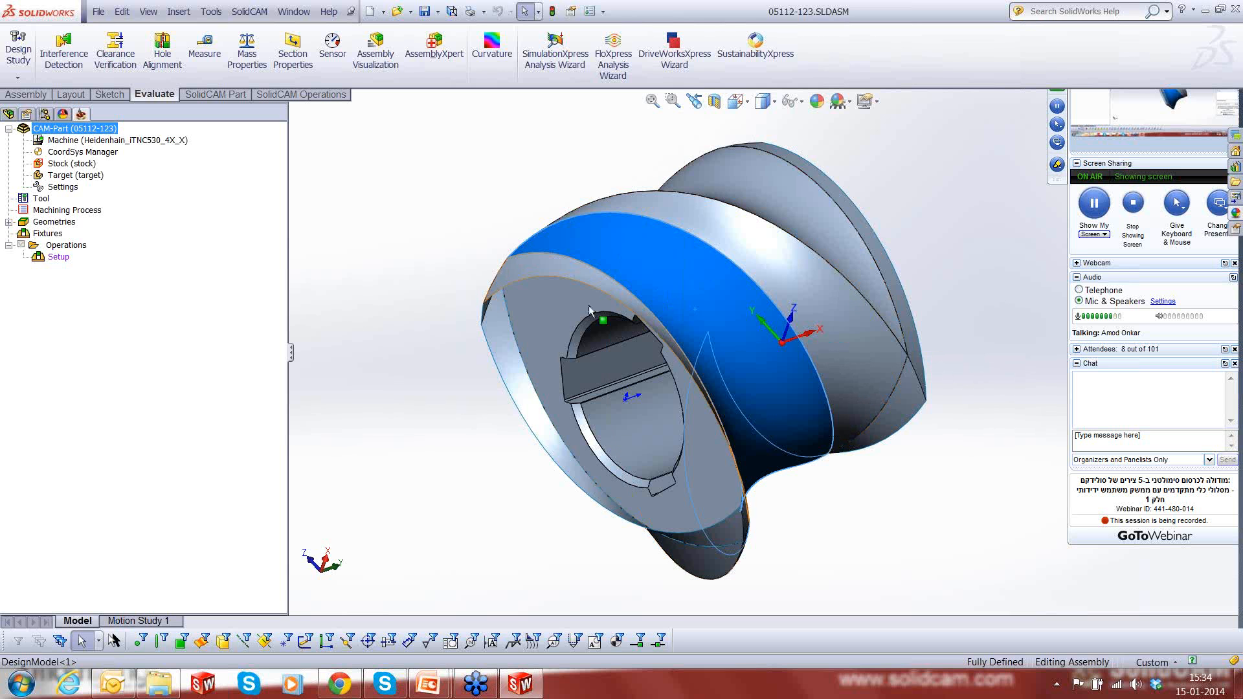
pyautogui.click(378, 387)
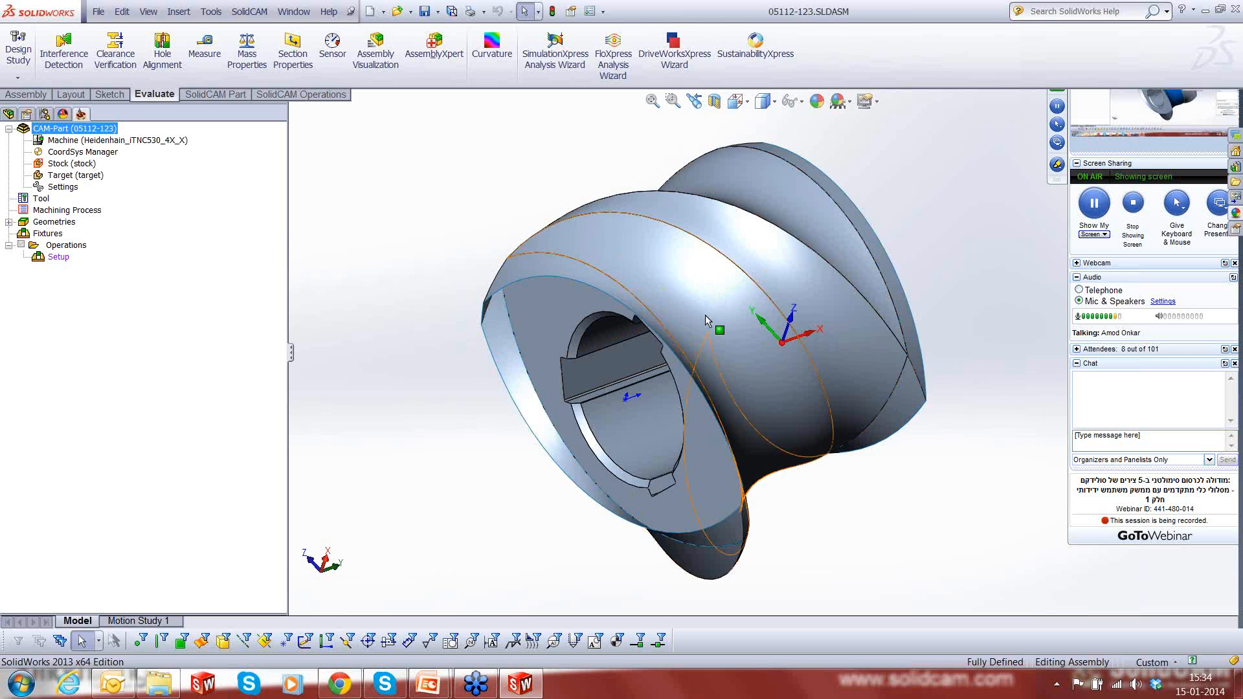
pyautogui.moveTo(705, 315); pyautogui.dragTo(720, 342, button='middle')
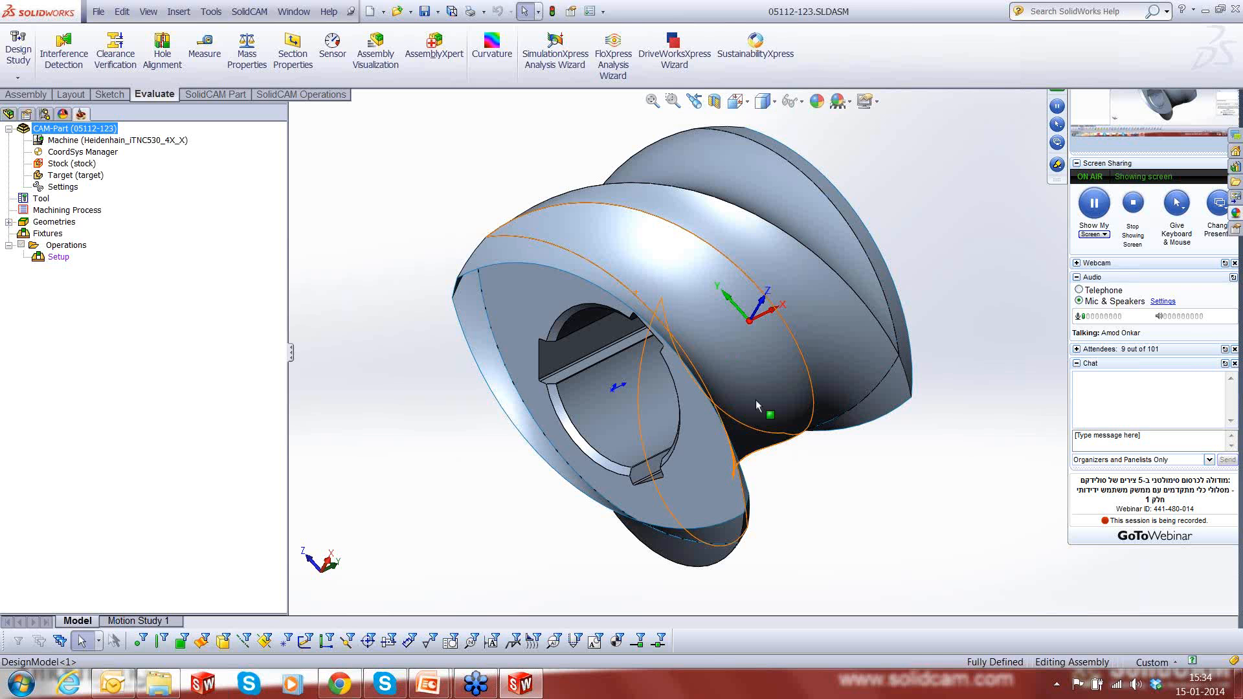
pyautogui.scroll(2, 823, 497)
# - Show the hidden Surface-Extrude1 surface body of the DesignModel component
pyautogui.click(9, 114)
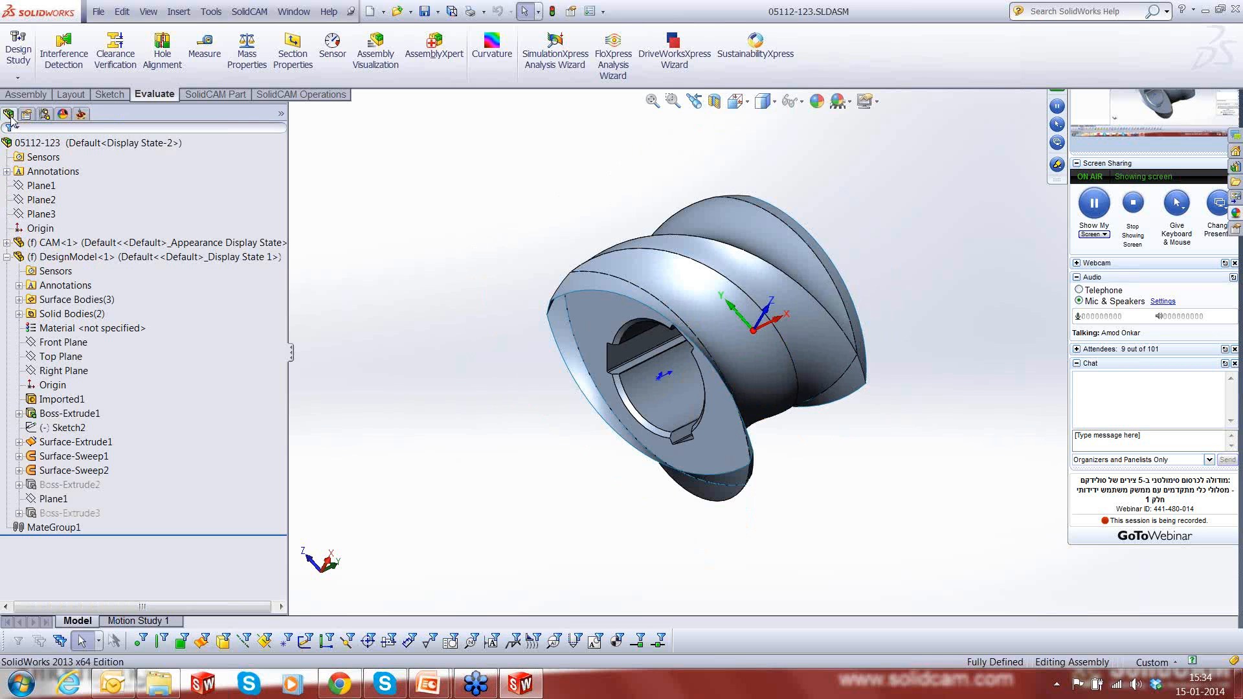
pyautogui.click(19, 300)
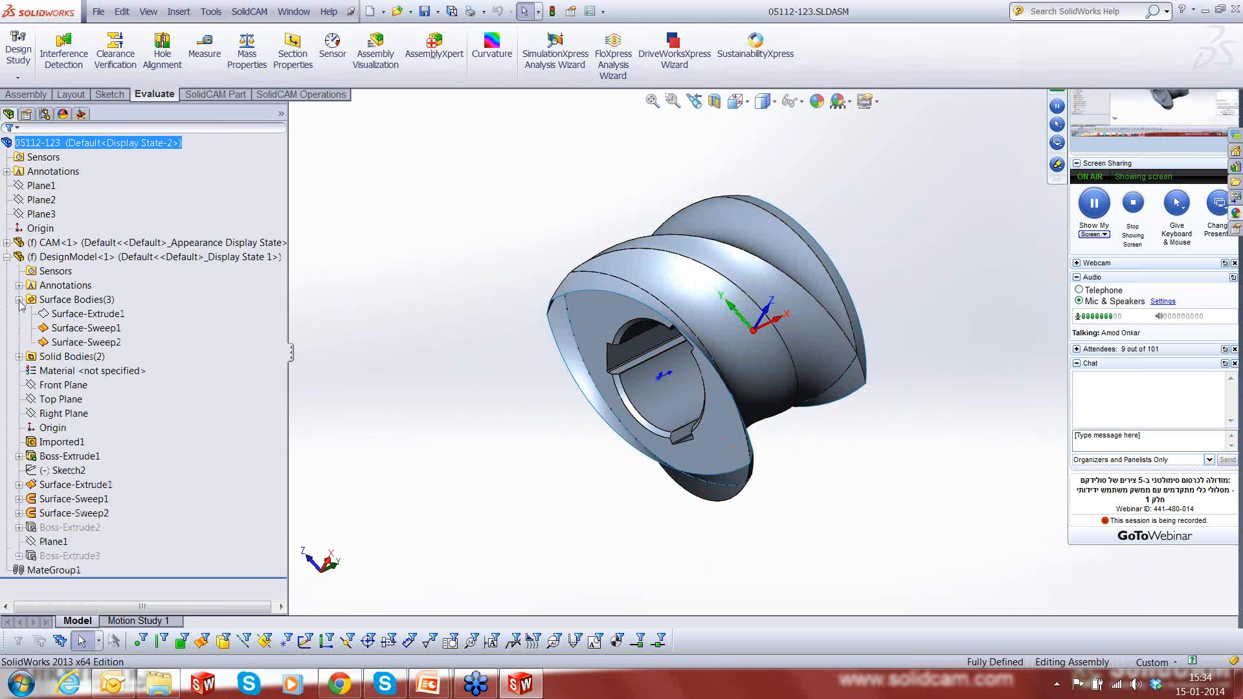
pyautogui.click(57, 314)
pyautogui.click(69, 291)
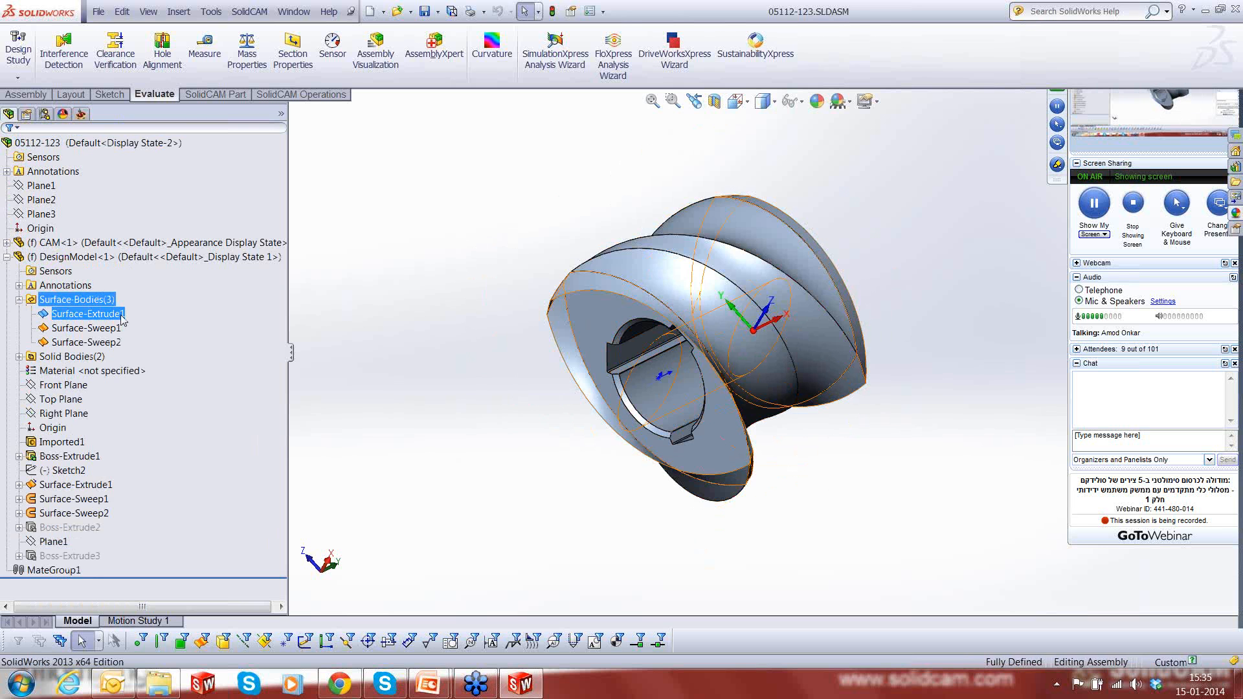
pyautogui.scroll(-4, 646, 365)
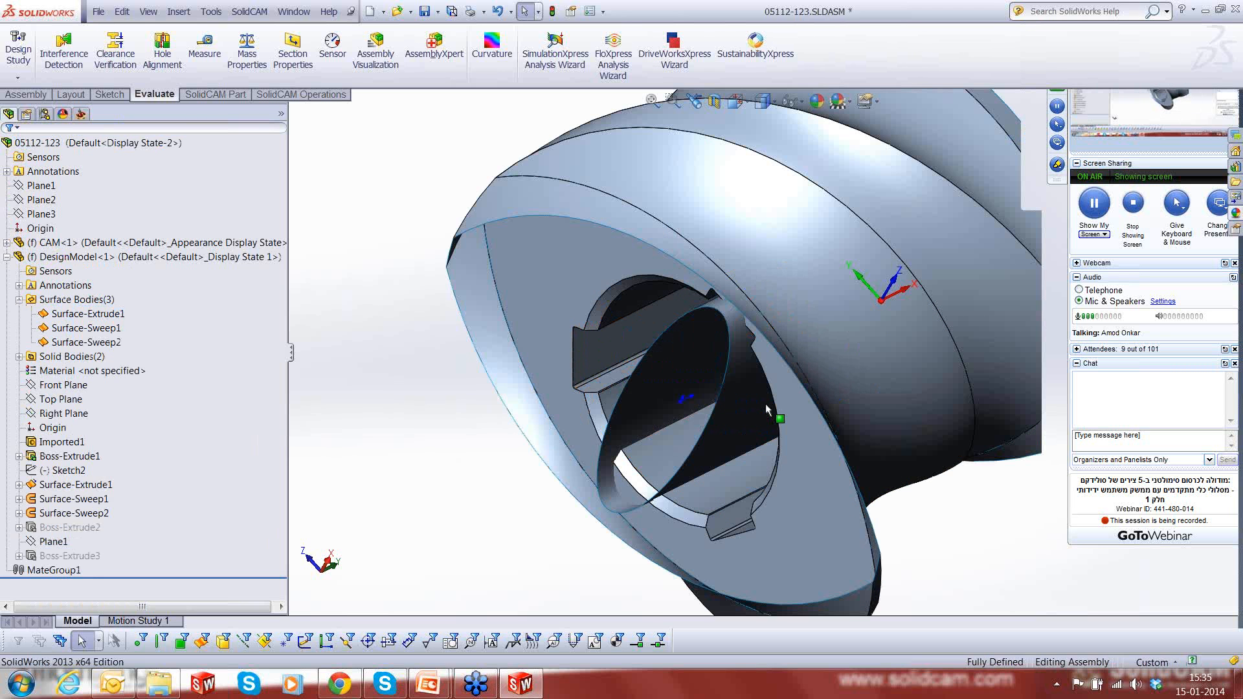
# - Add a Sim. 5-Axis Milling operation under the setup, using the Morph between two boundary curves technology
pyautogui.moveTo(765, 405); pyautogui.dragTo(757, 399, button='middle')
pyautogui.click(759, 398)
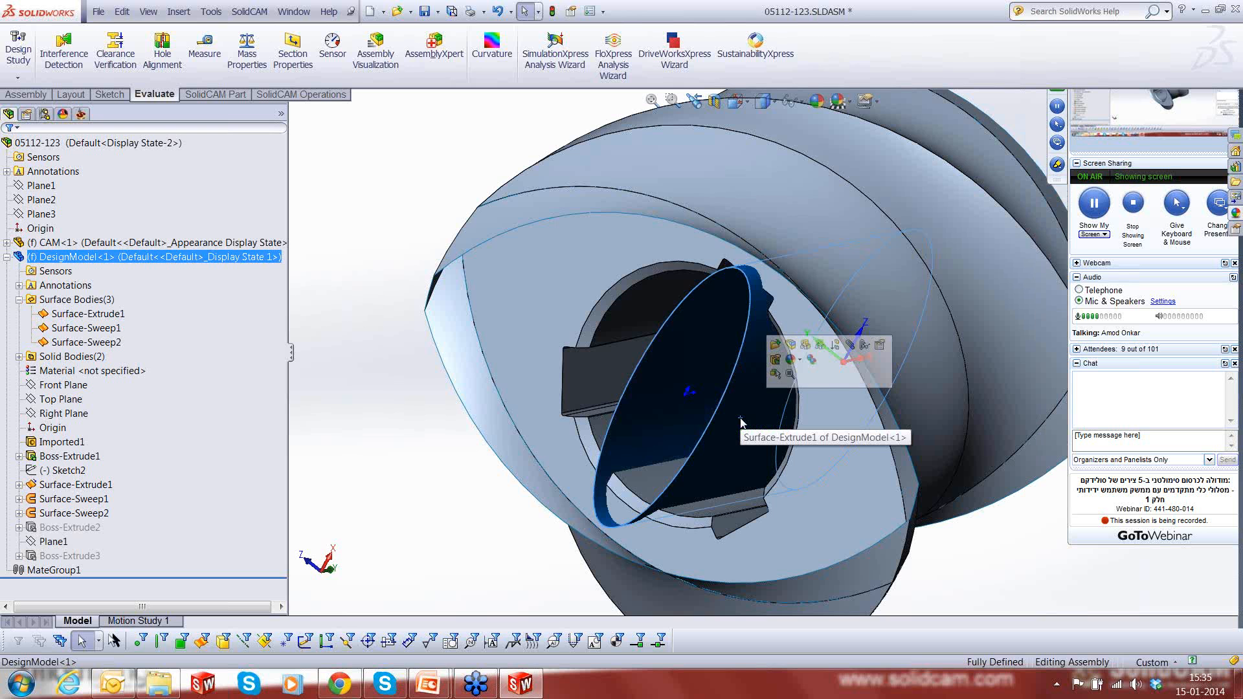
pyautogui.press('f')
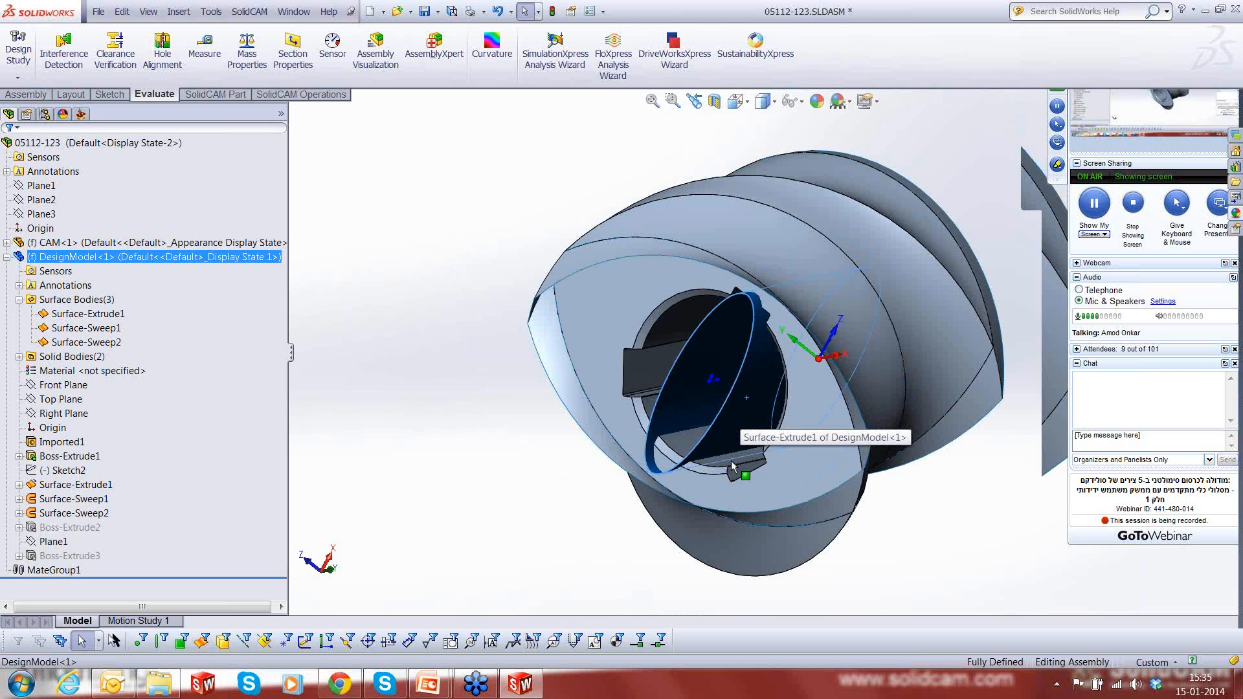
pyautogui.moveTo(732, 465); pyautogui.dragTo(774, 462, button='middle')
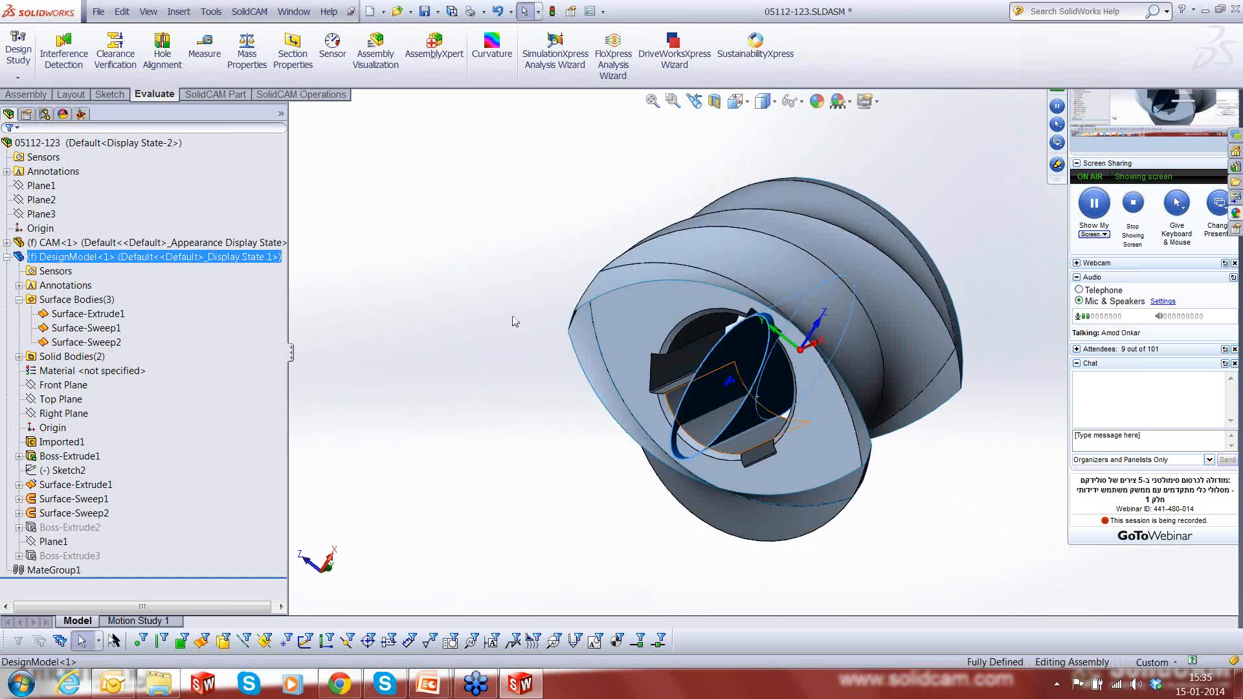
pyautogui.click(80, 114)
pyautogui.rightClick(60, 257)
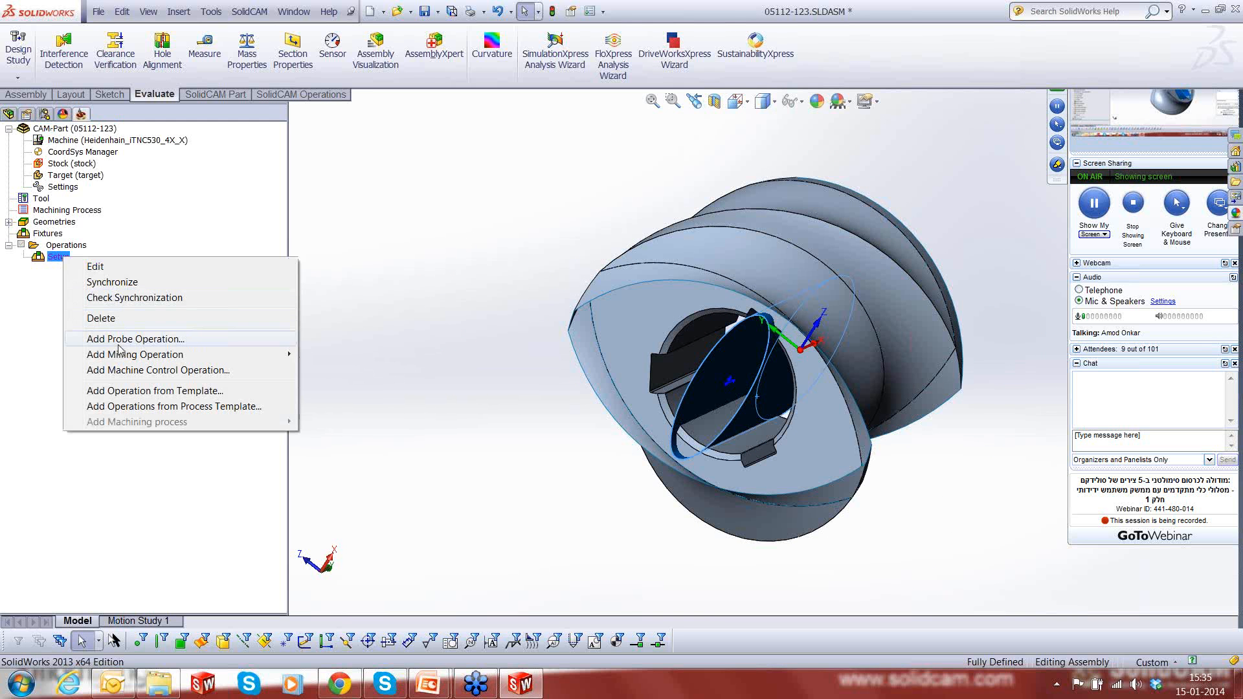
pyautogui.moveTo(136, 354)
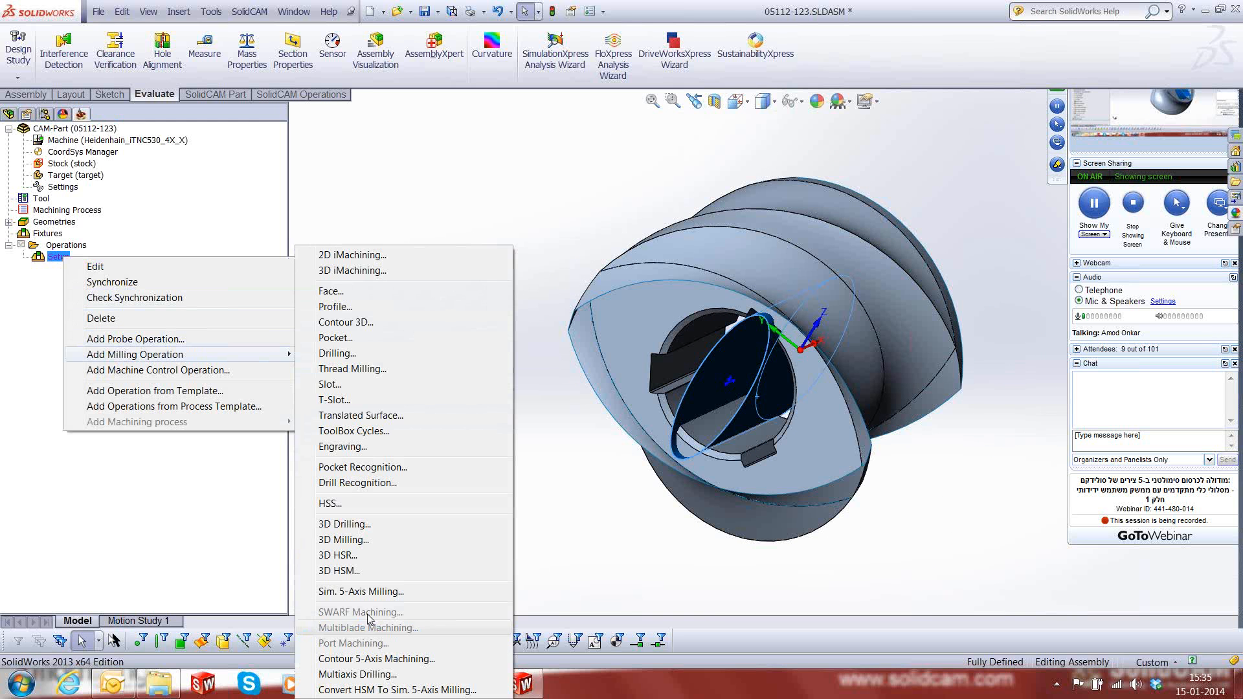
pyautogui.click(361, 574)
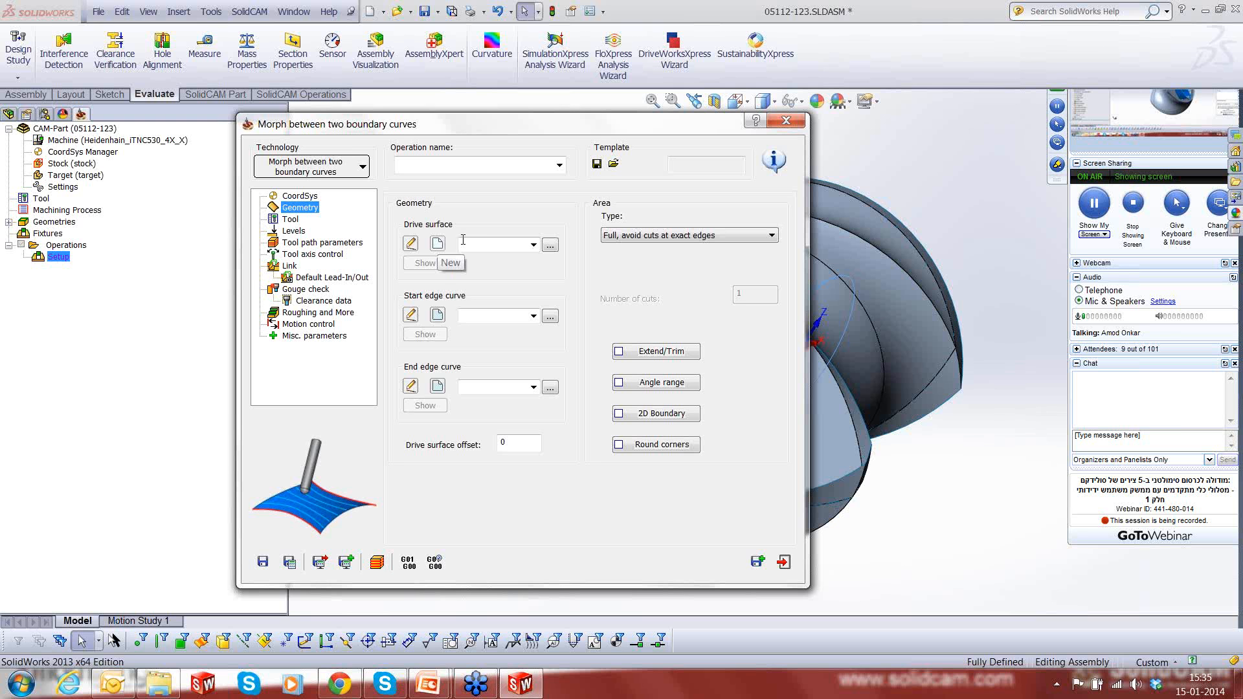
# - Assign the existing faces geometry as the drive surface and set the area type to Full, start and end at exact surface edges
pyautogui.click(550, 246)
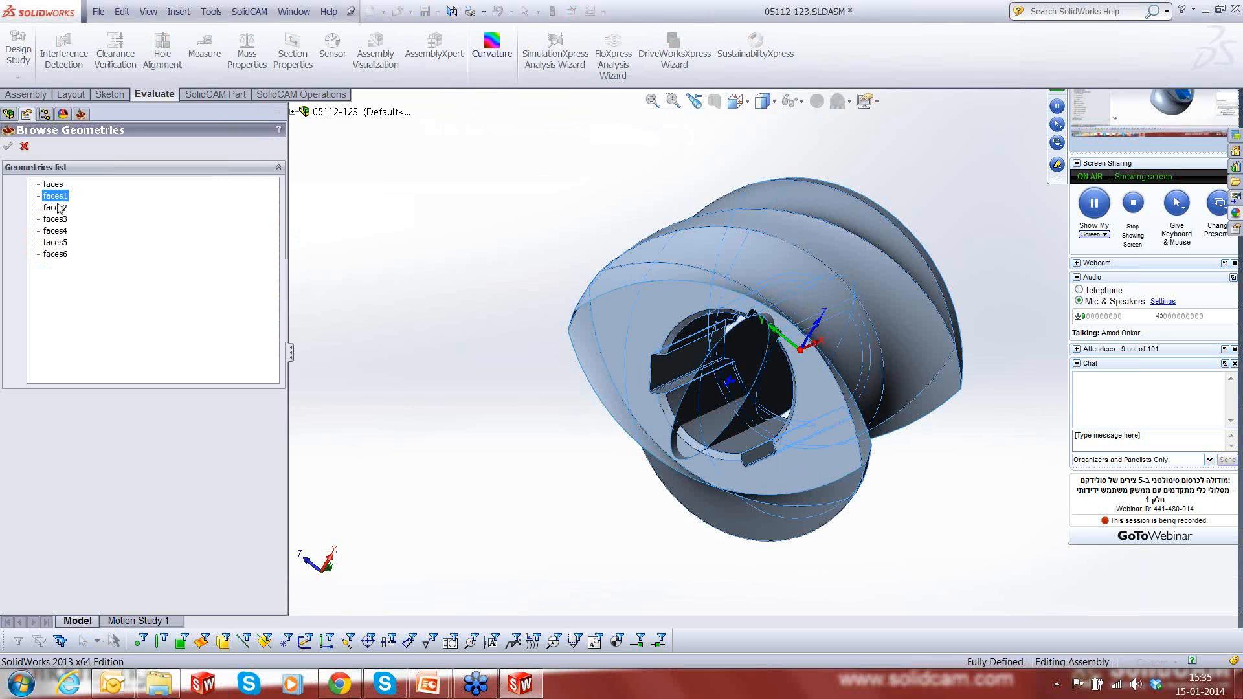
pyautogui.click(54, 185)
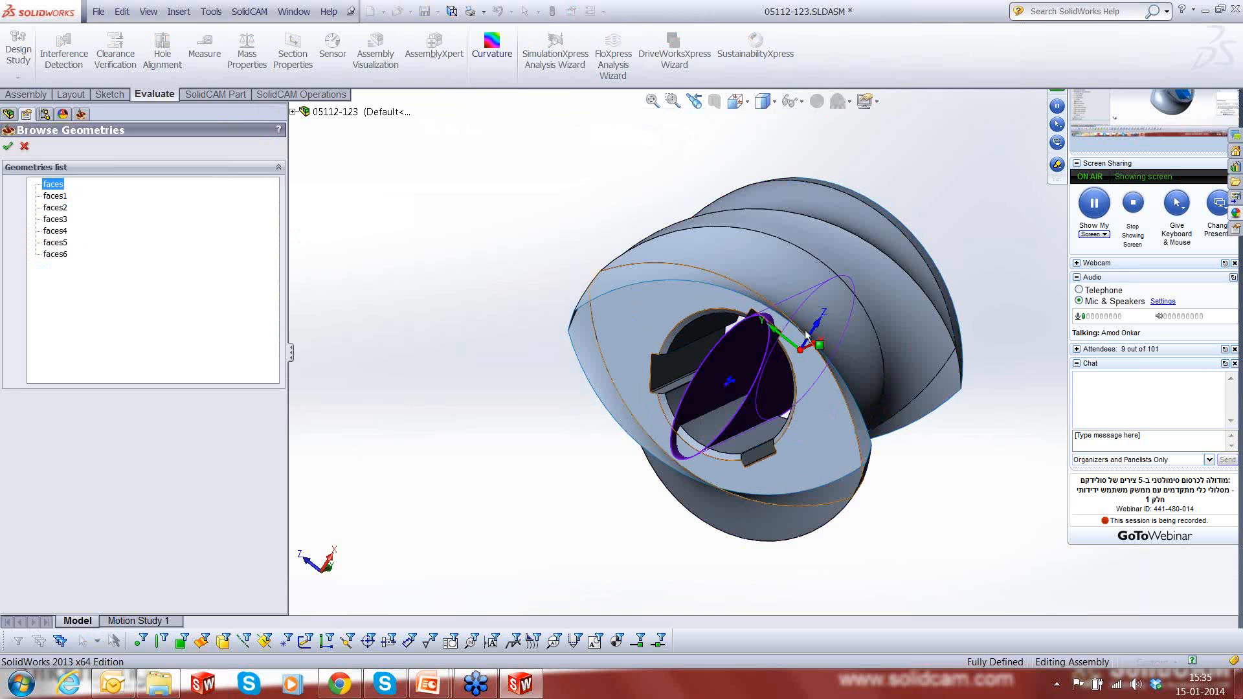
pyautogui.moveTo(809, 339); pyautogui.dragTo(729, 356, button='middle')
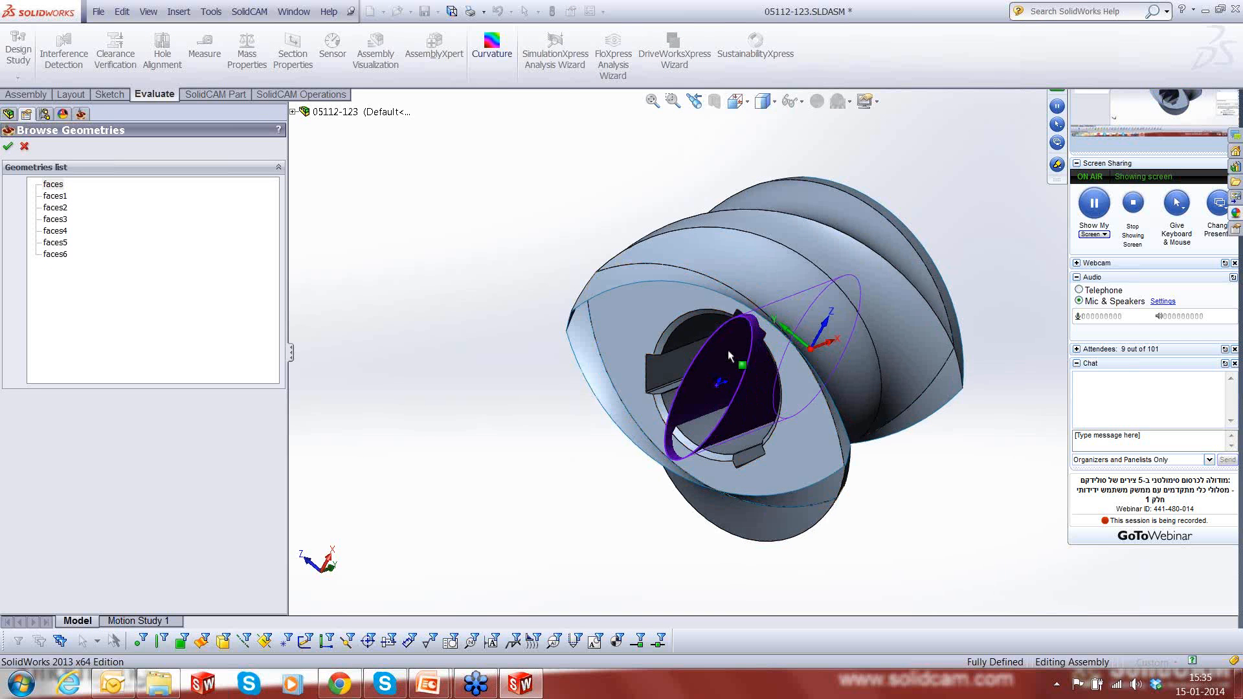
pyautogui.scroll(-2, 802, 378)
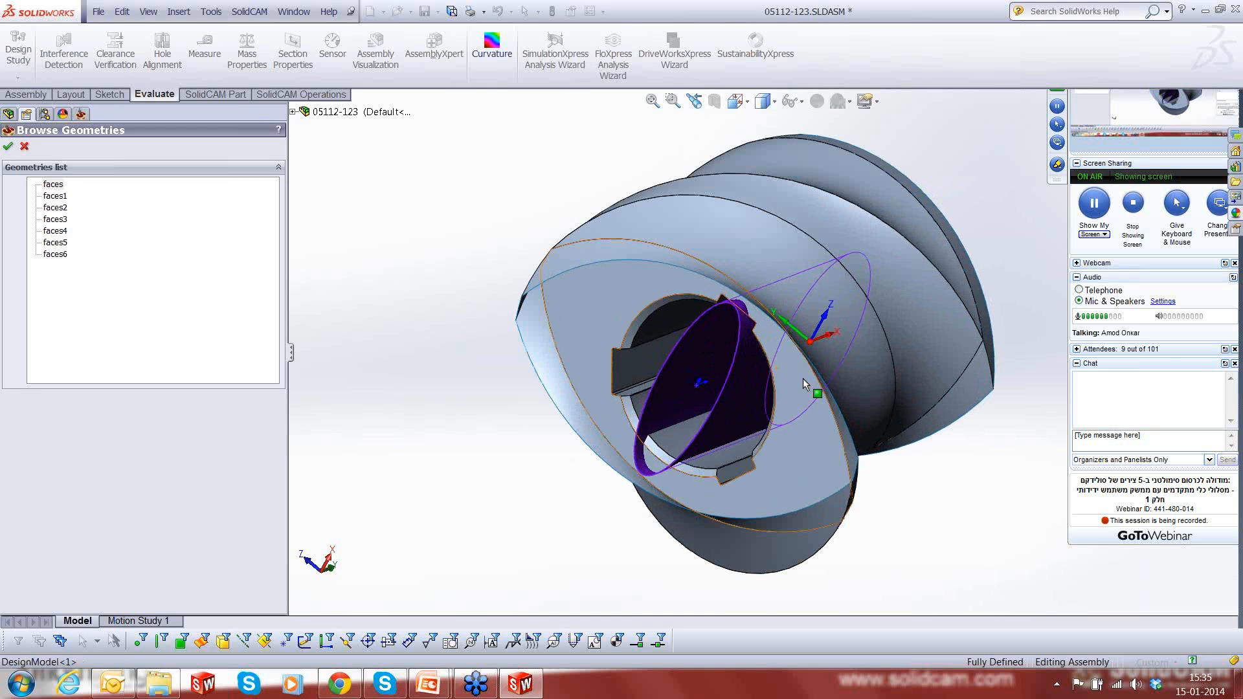
pyautogui.scroll(-1, 802, 378)
pyautogui.scroll(3, 736, 379)
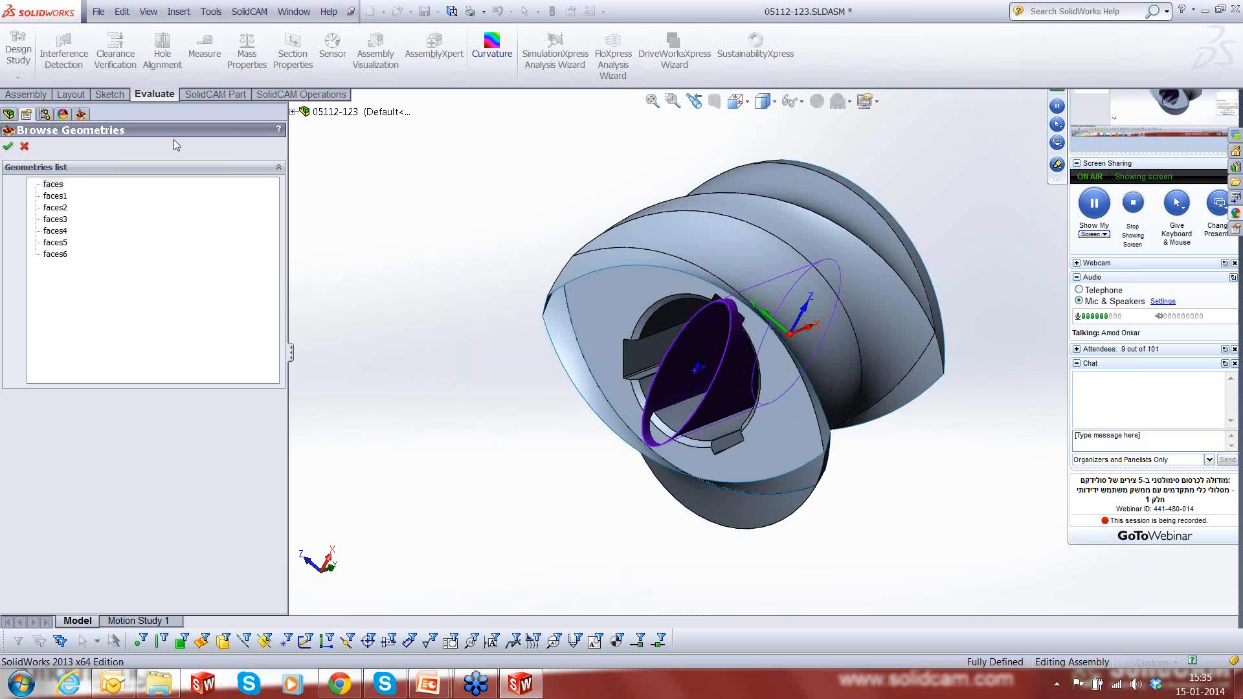
pyautogui.click(8, 146)
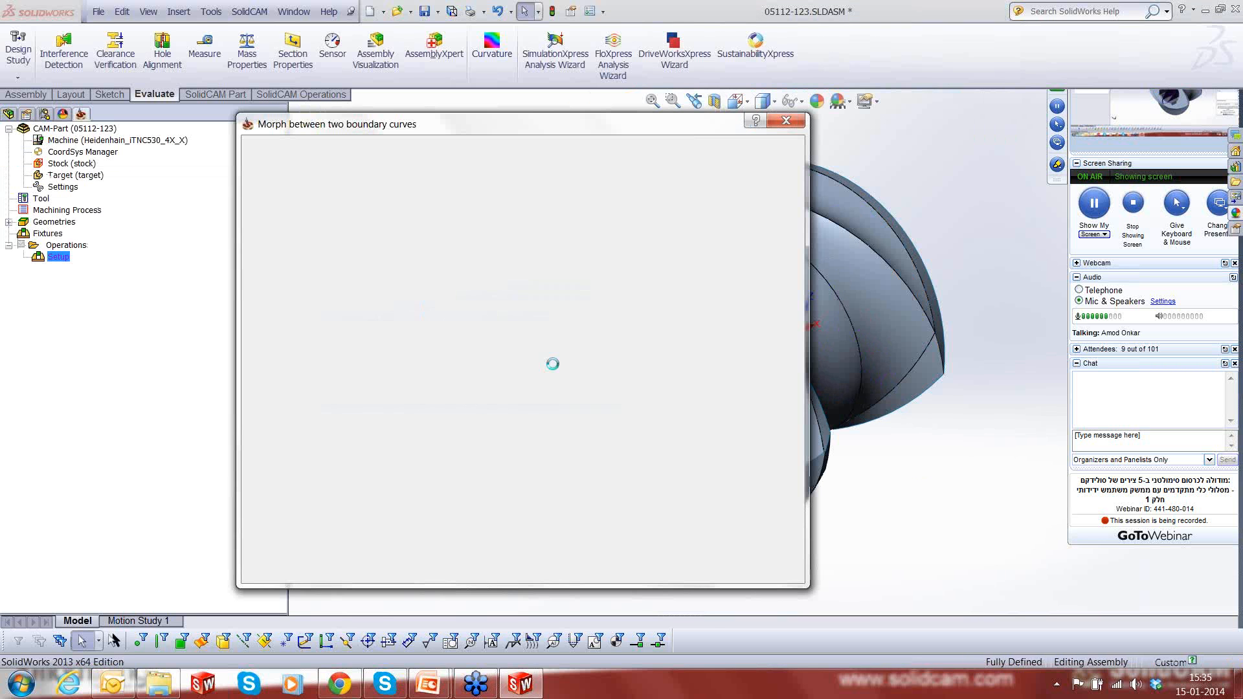
pyautogui.click(627, 235)
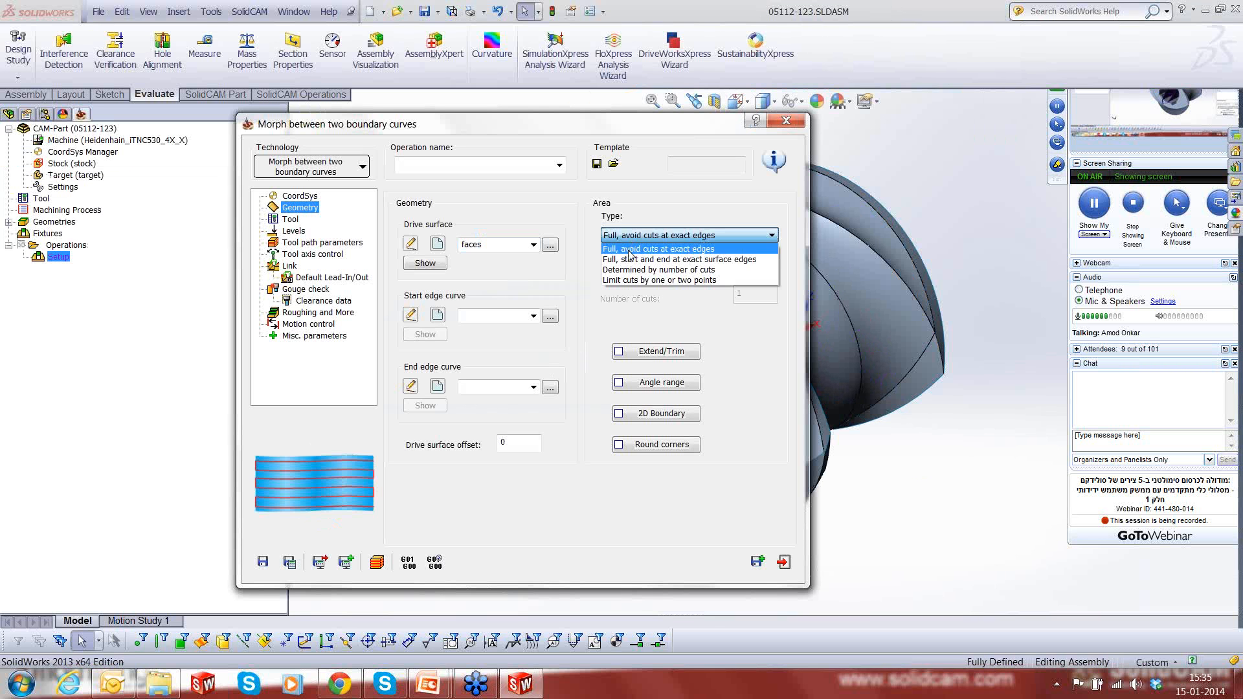
pyautogui.click(629, 260)
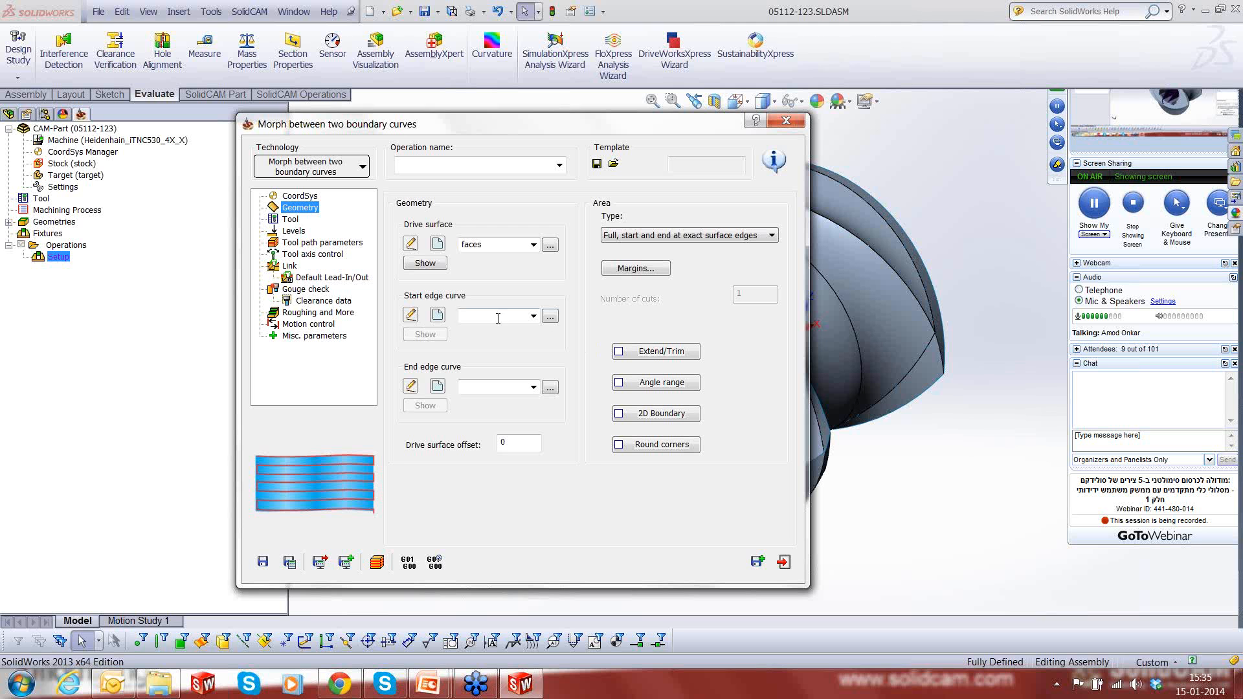
# - Assign the existing geometry contour as the start edge curve and contour1 as the end edge curve
pyautogui.click(549, 317)
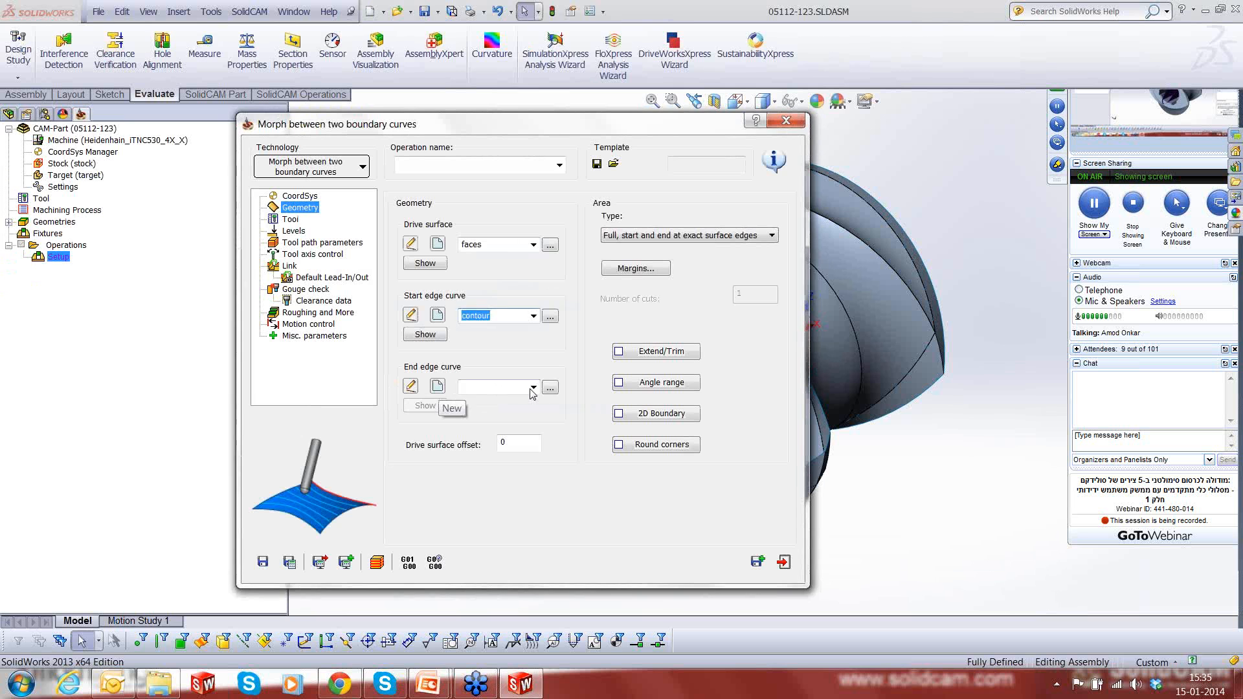
pyautogui.click(549, 387)
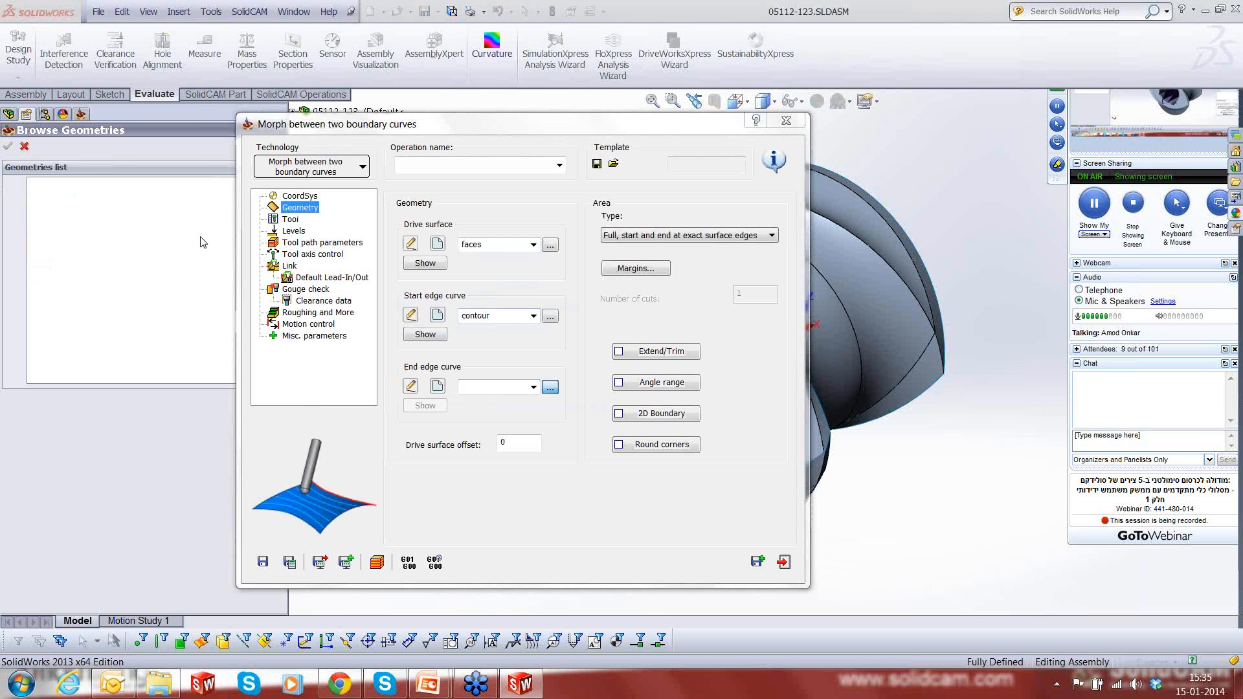
pyautogui.moveTo(929, 272); pyautogui.dragTo(747, 284, button='middle')
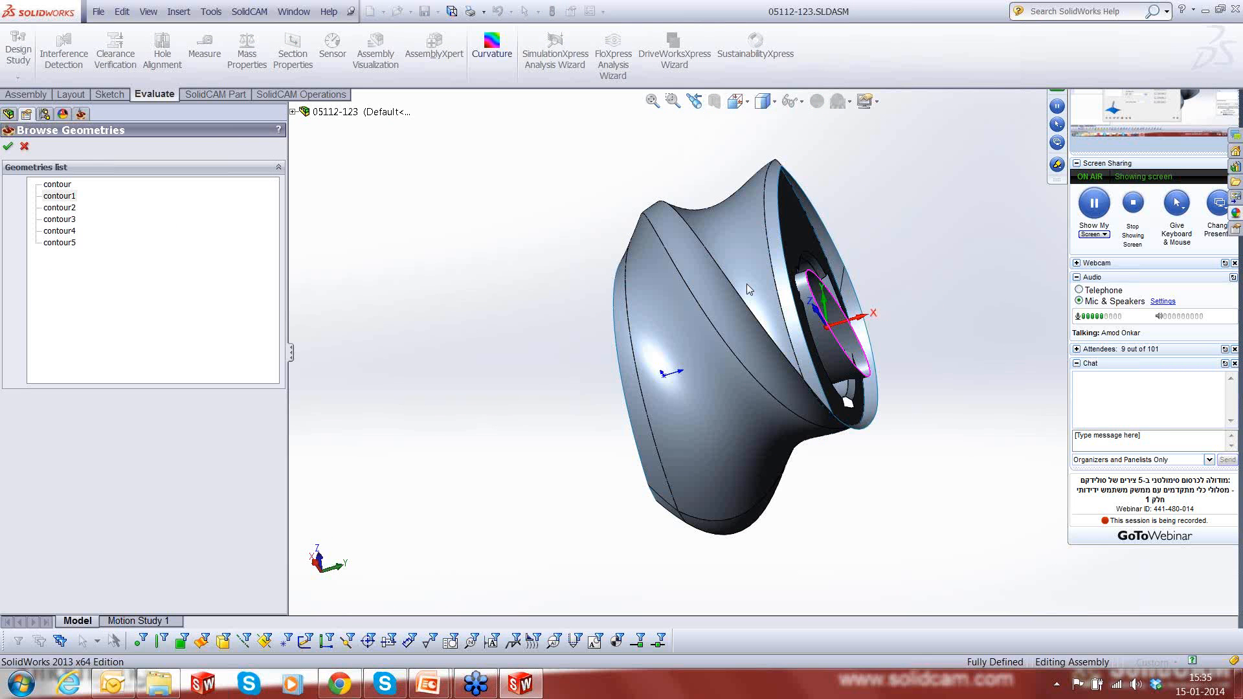
pyautogui.click(8, 147)
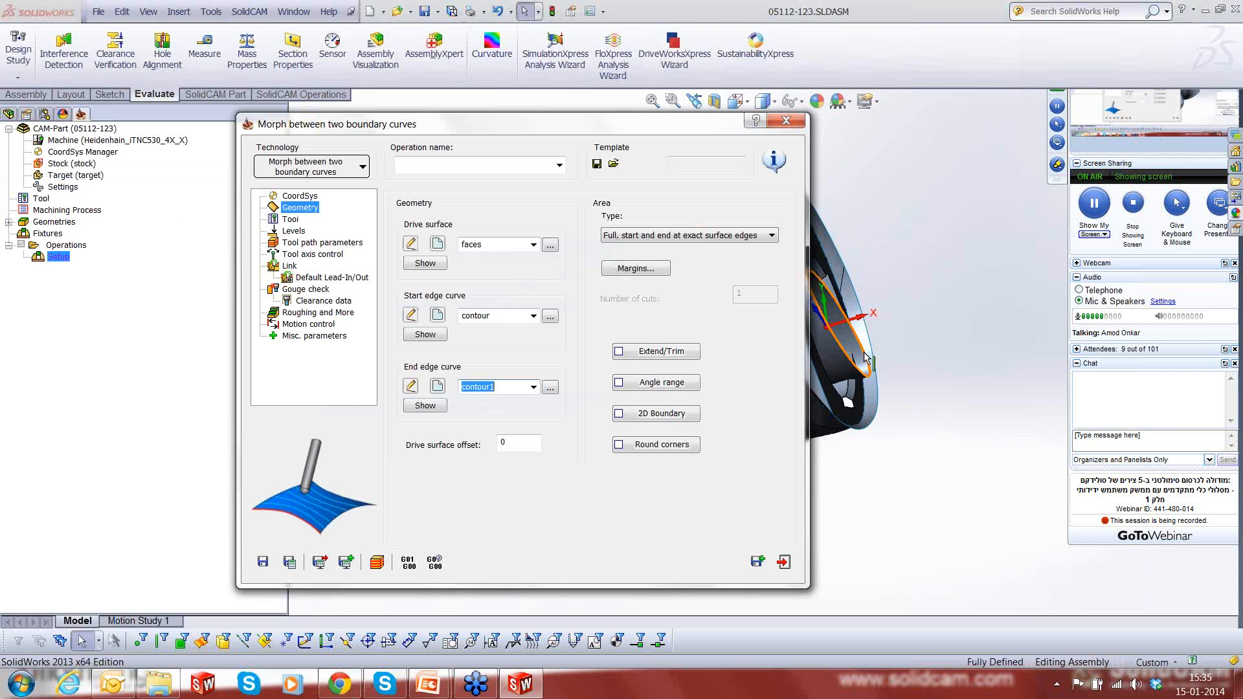
# - Choose tool number 4, the 10 mm ball nose mill, for the operation
pyautogui.click(292, 220)
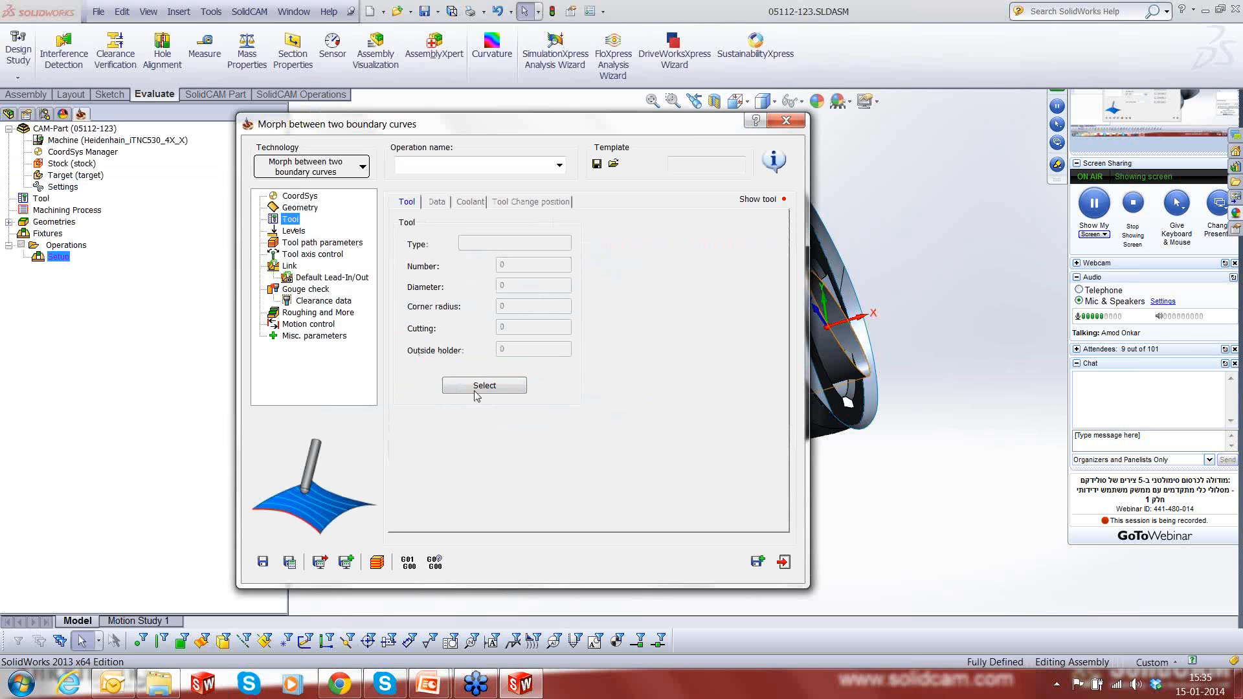
pyautogui.click(483, 392)
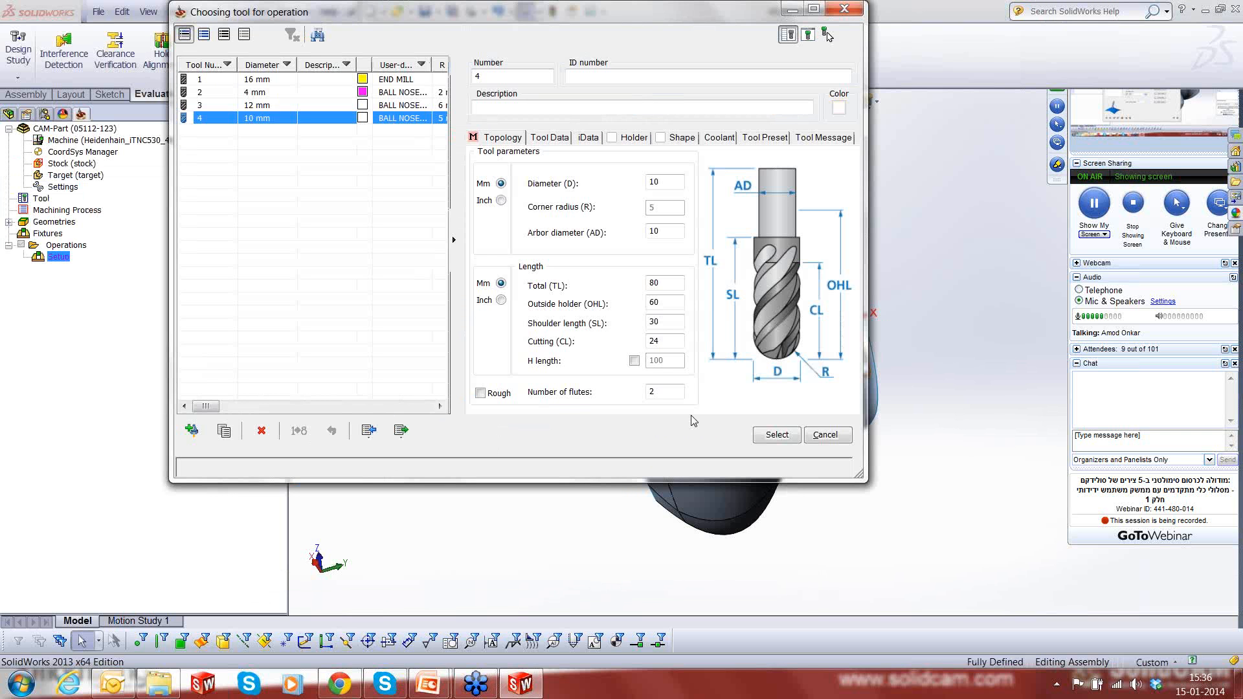
pyautogui.click(776, 434)
# - Set the tool path's maximum step over to 2 and its cutting method to Spiral
pyautogui.click(317, 243)
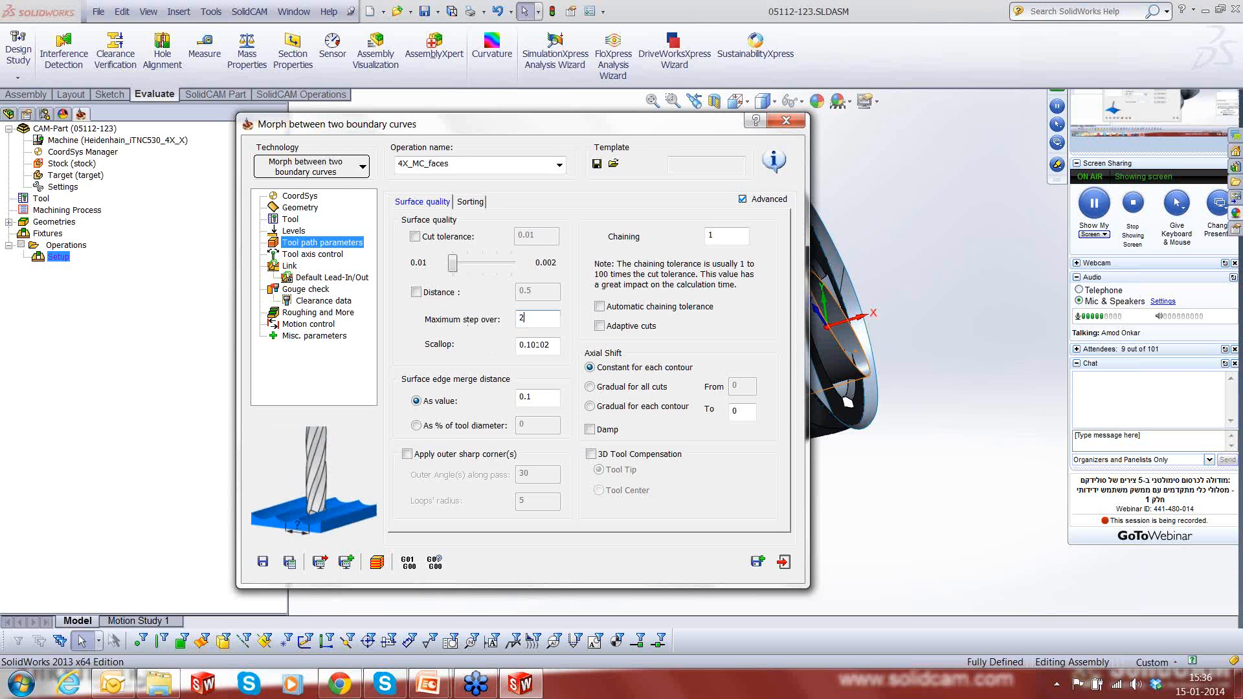
pyautogui.click(472, 202)
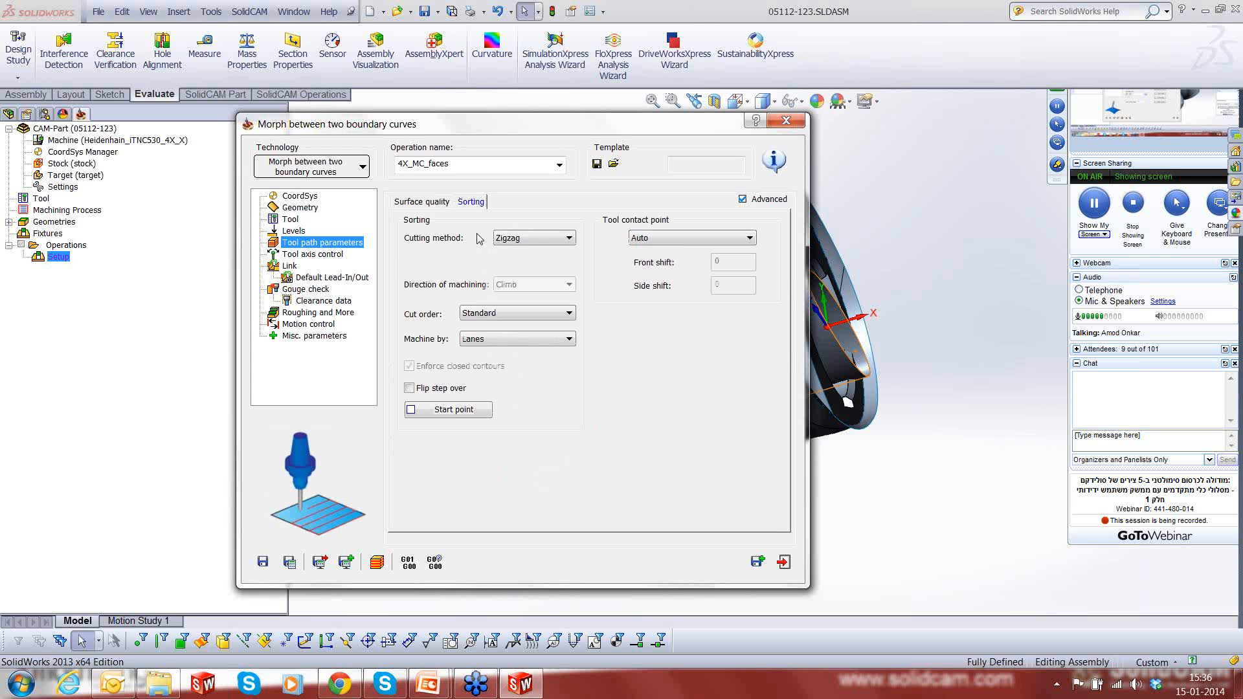
pyautogui.click(533, 237)
pyautogui.click(517, 272)
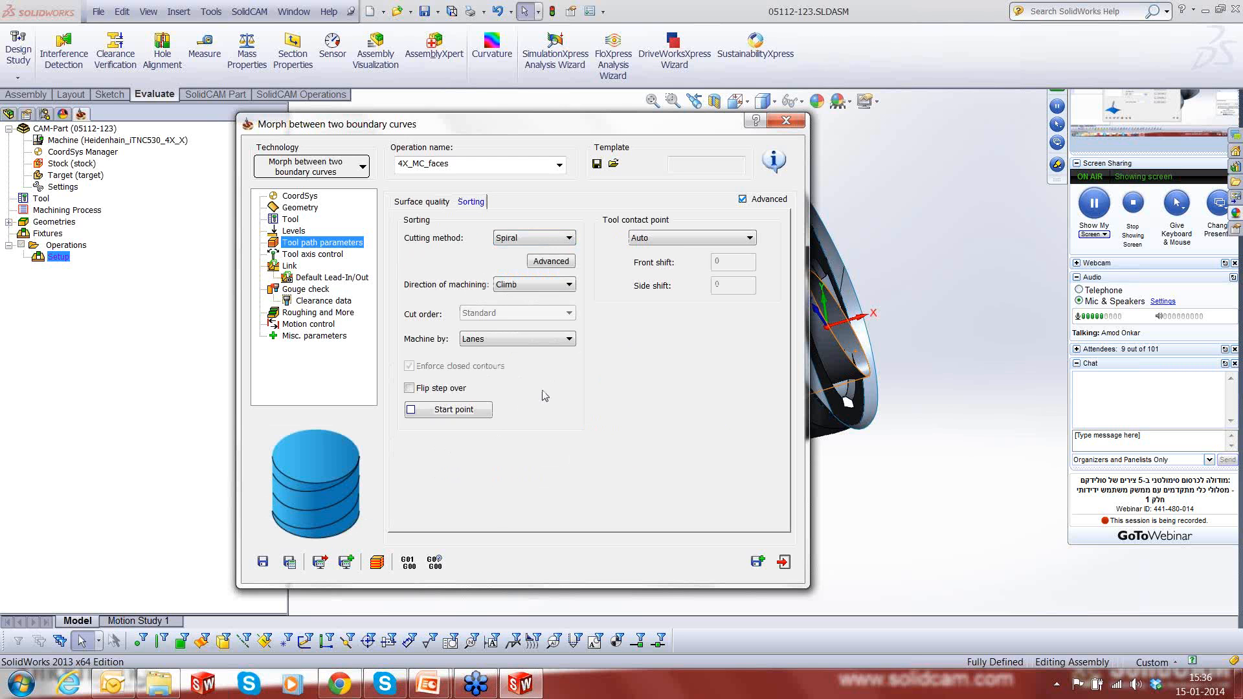
pyautogui.click(432, 203)
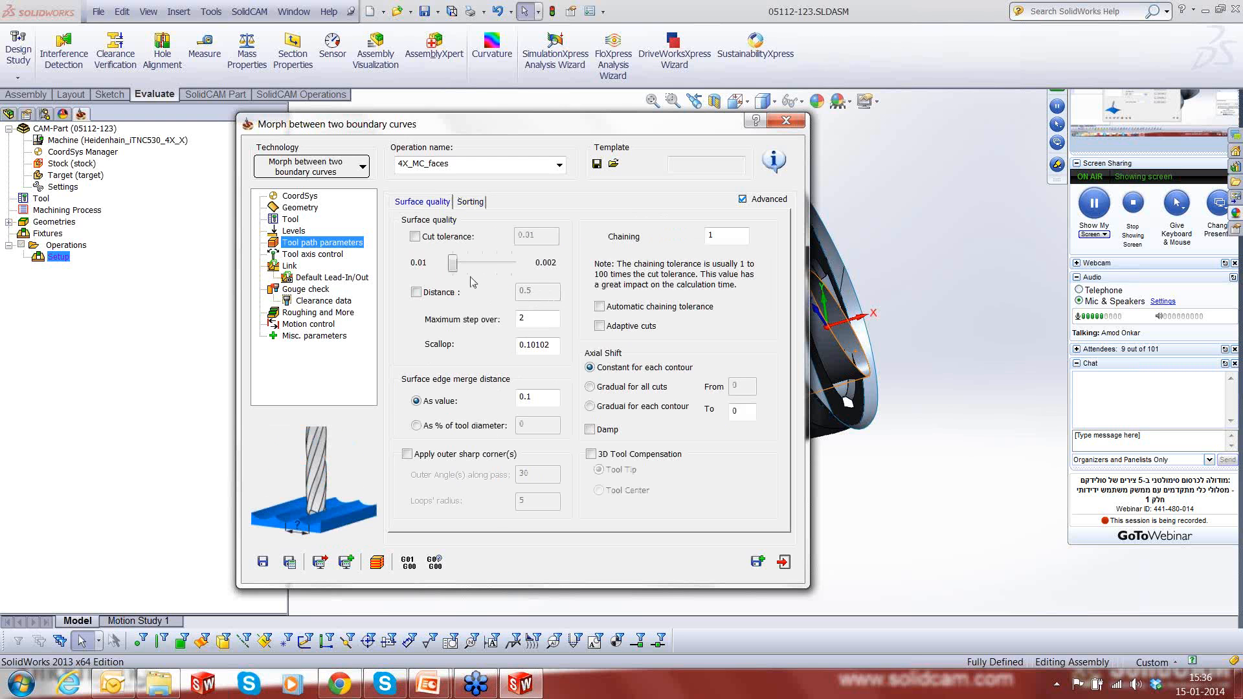
# - Review the tool axis control settings for output format and tilt alongside the bore surface of the model
pyautogui.click(299, 255)
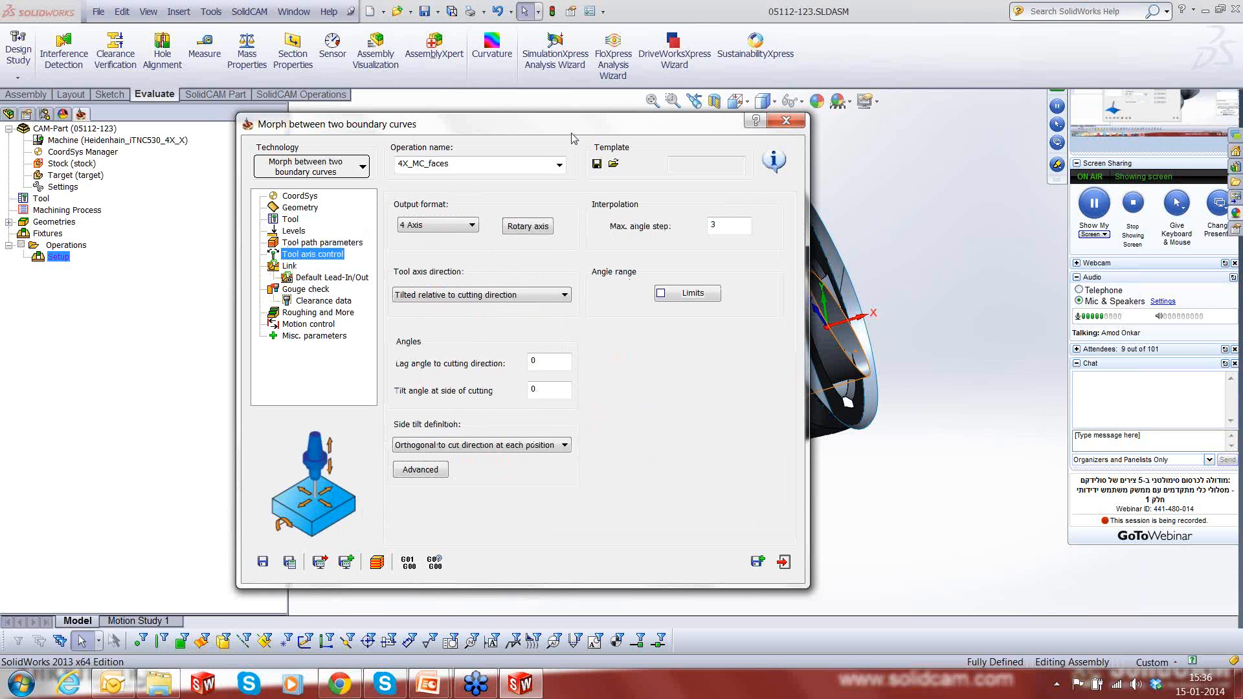
pyautogui.moveTo(571, 129); pyautogui.dragTo(547, 135)
pyautogui.moveTo(403, 168); pyautogui.dragTo(330, 166)
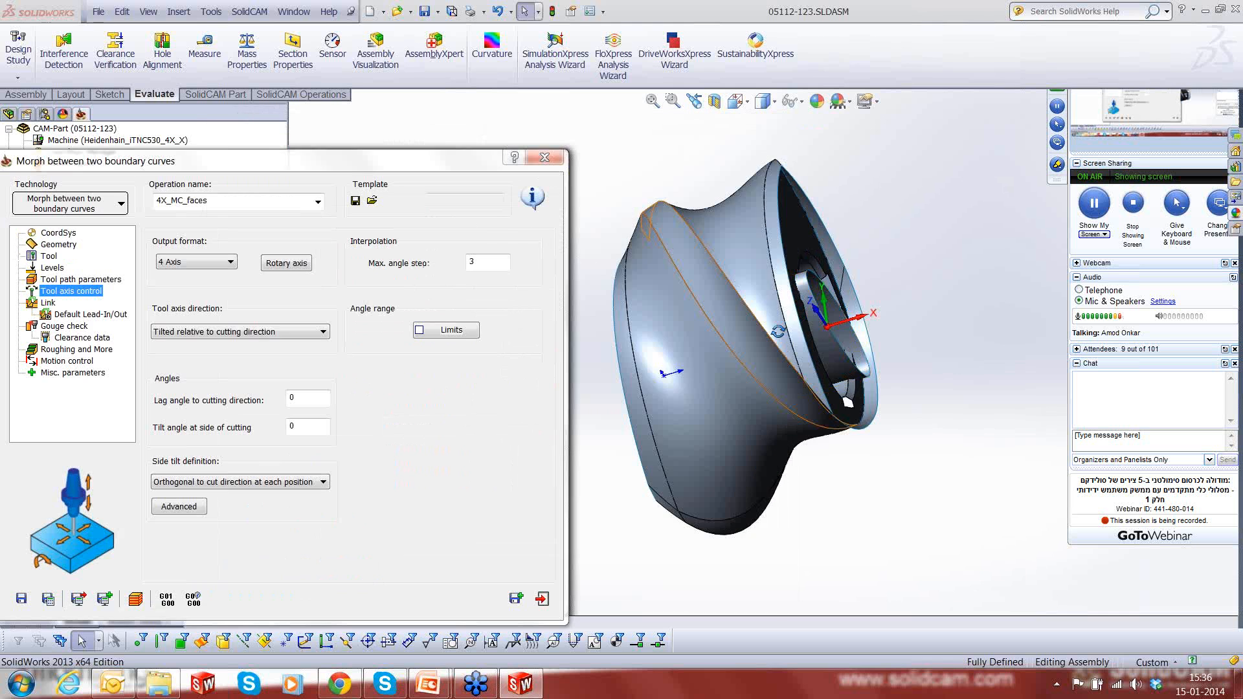
pyautogui.moveTo(777, 332); pyautogui.dragTo(728, 425, button='middle')
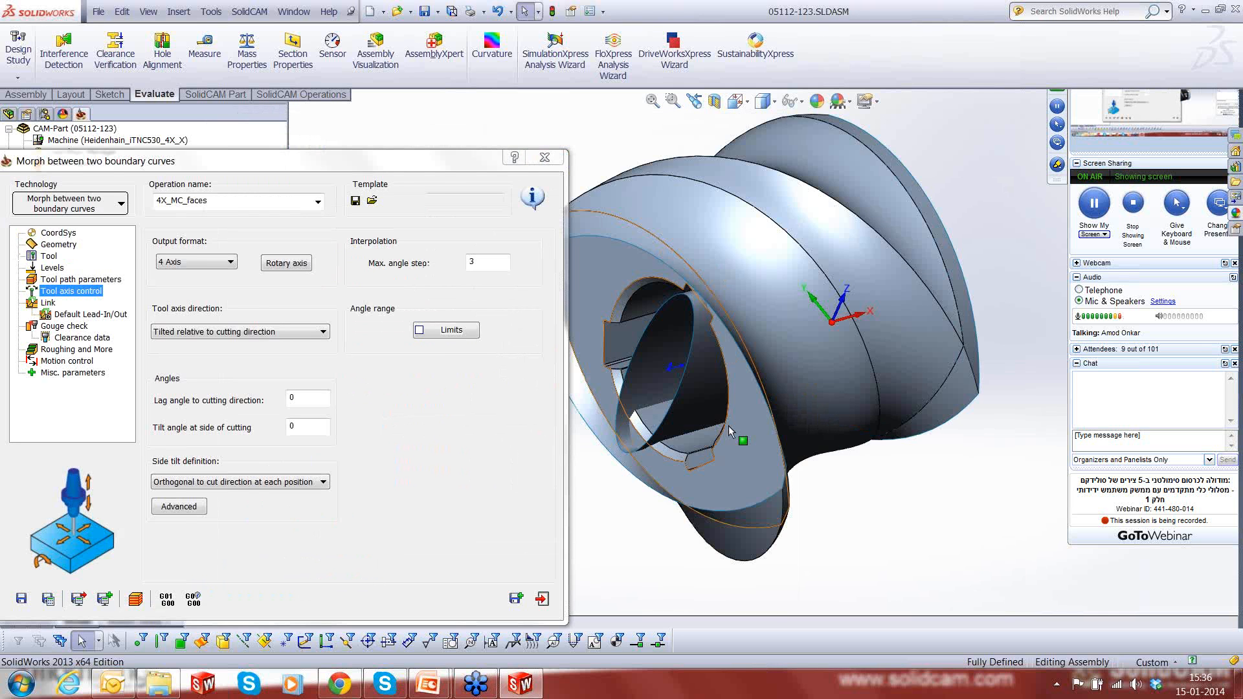
pyautogui.scroll(2, 728, 425)
pyautogui.moveTo(401, 161); pyautogui.dragTo(488, 137)
# - Enable gouge check 1 for holder, arbor, tool shaft and tool tip, and exclude the drive surfaces from it
pyautogui.click(151, 299)
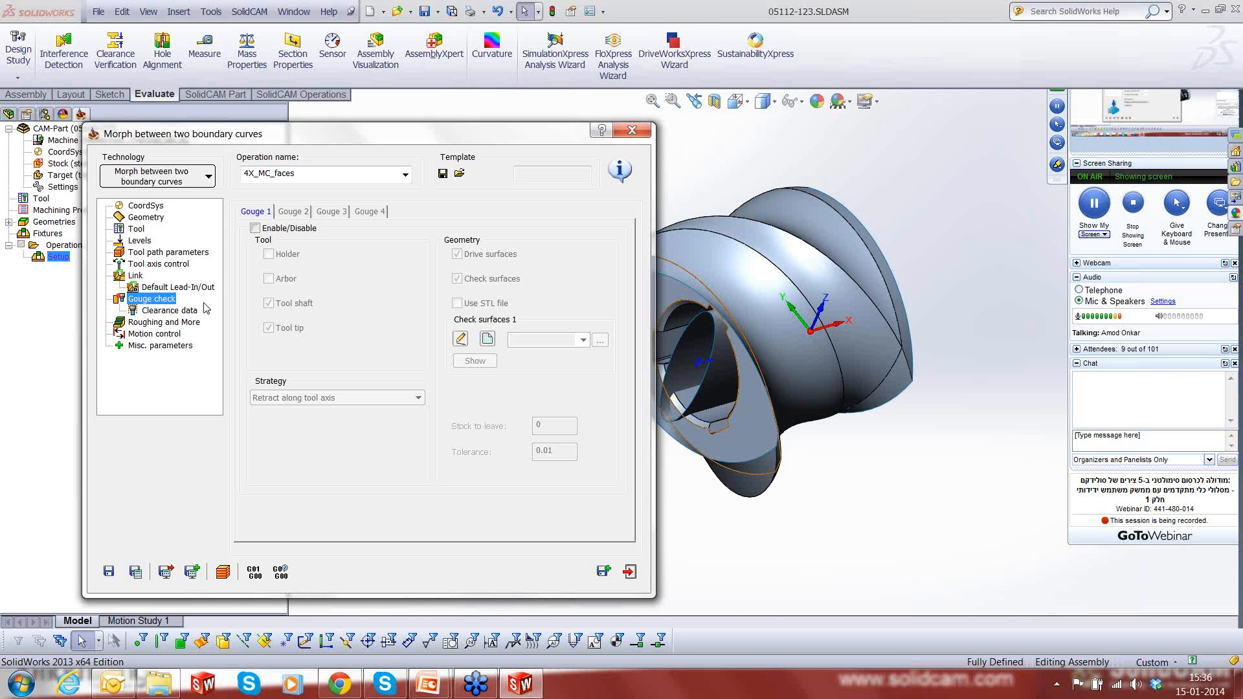
pyautogui.click(254, 228)
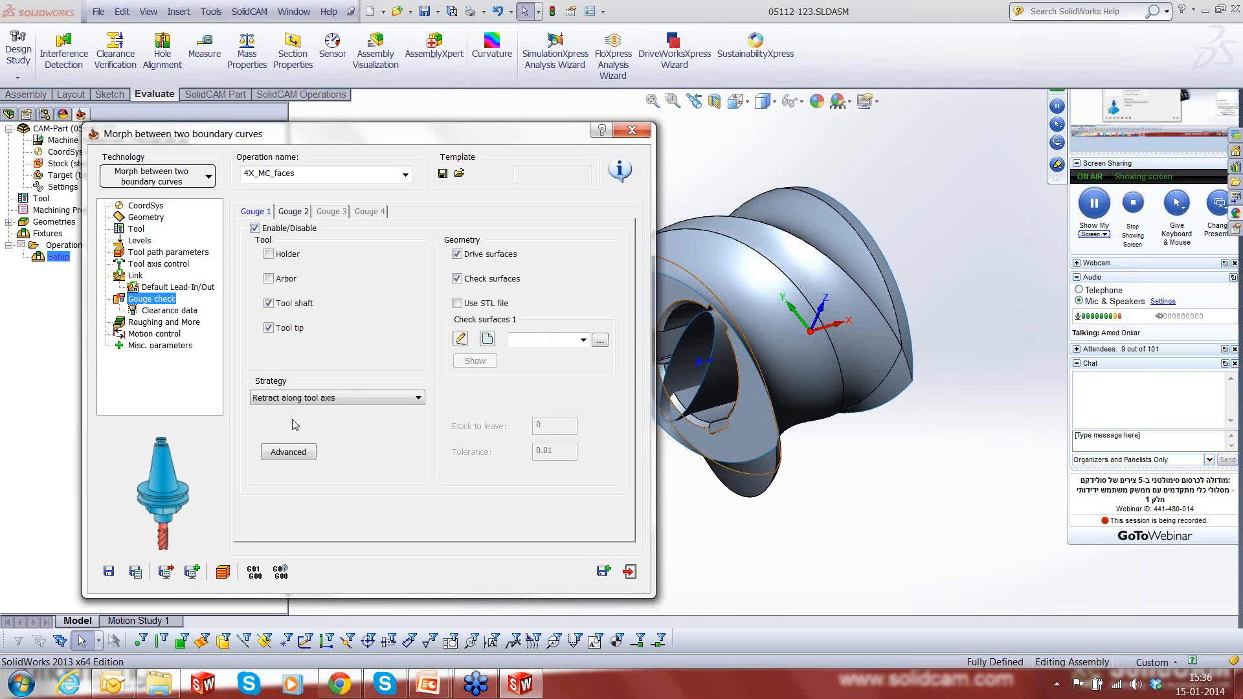
pyautogui.click(269, 279)
pyautogui.click(291, 259)
pyautogui.click(458, 255)
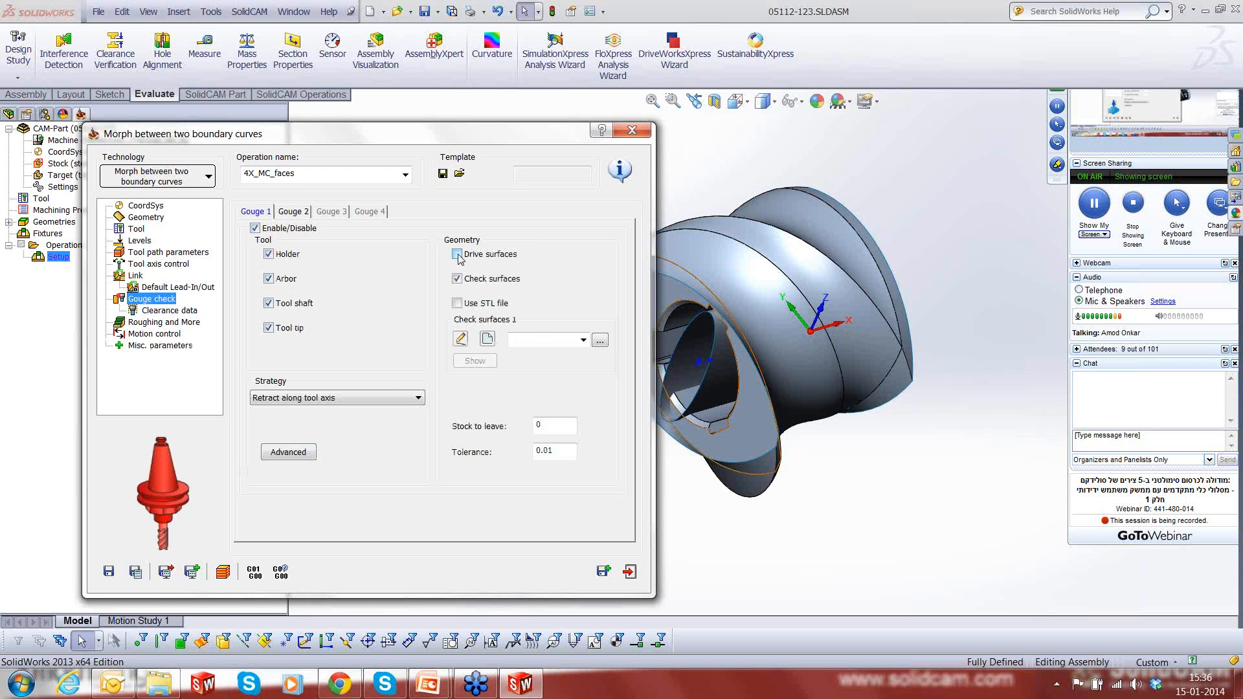
# - Assign the existing faces2 geometry as the check surfaces of gouge check 1
pyautogui.click(600, 343)
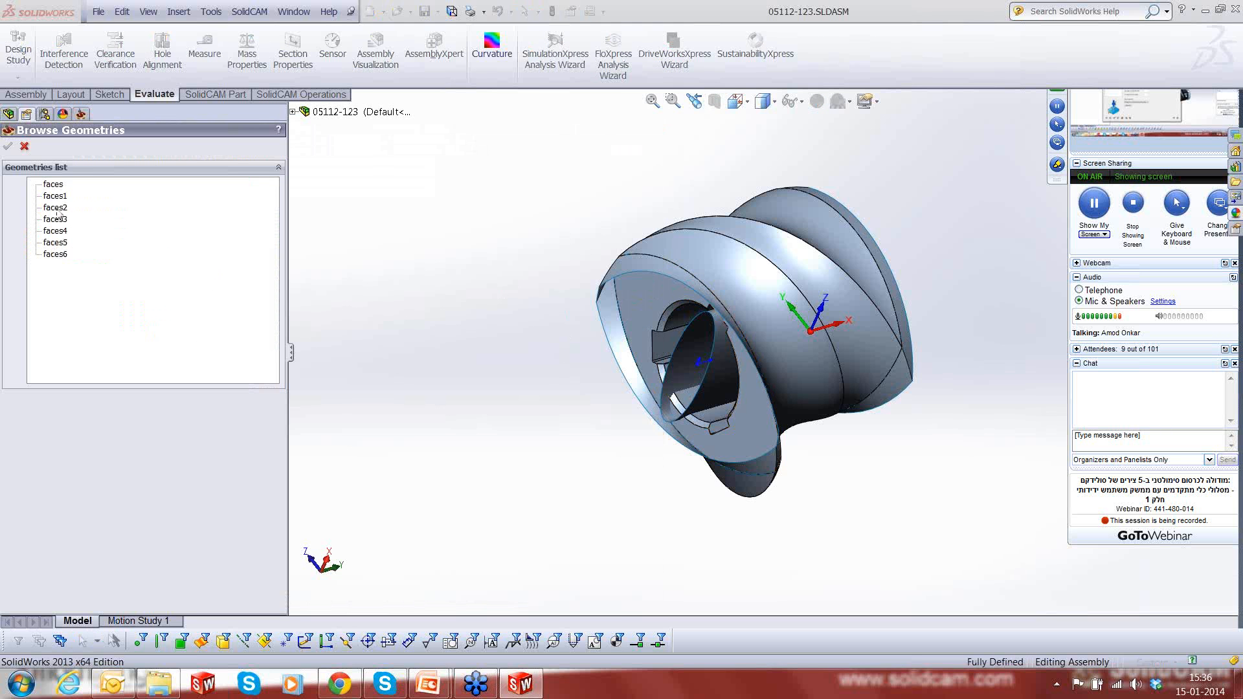
pyautogui.click(55, 208)
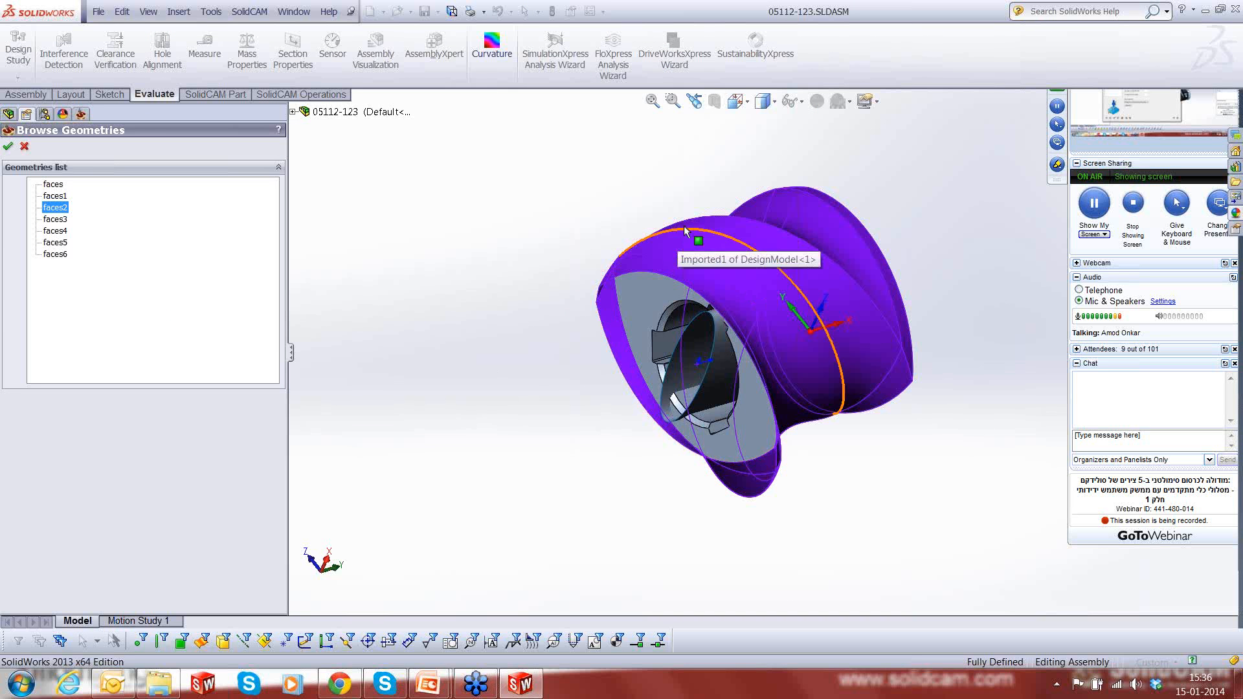
pyautogui.click(8, 146)
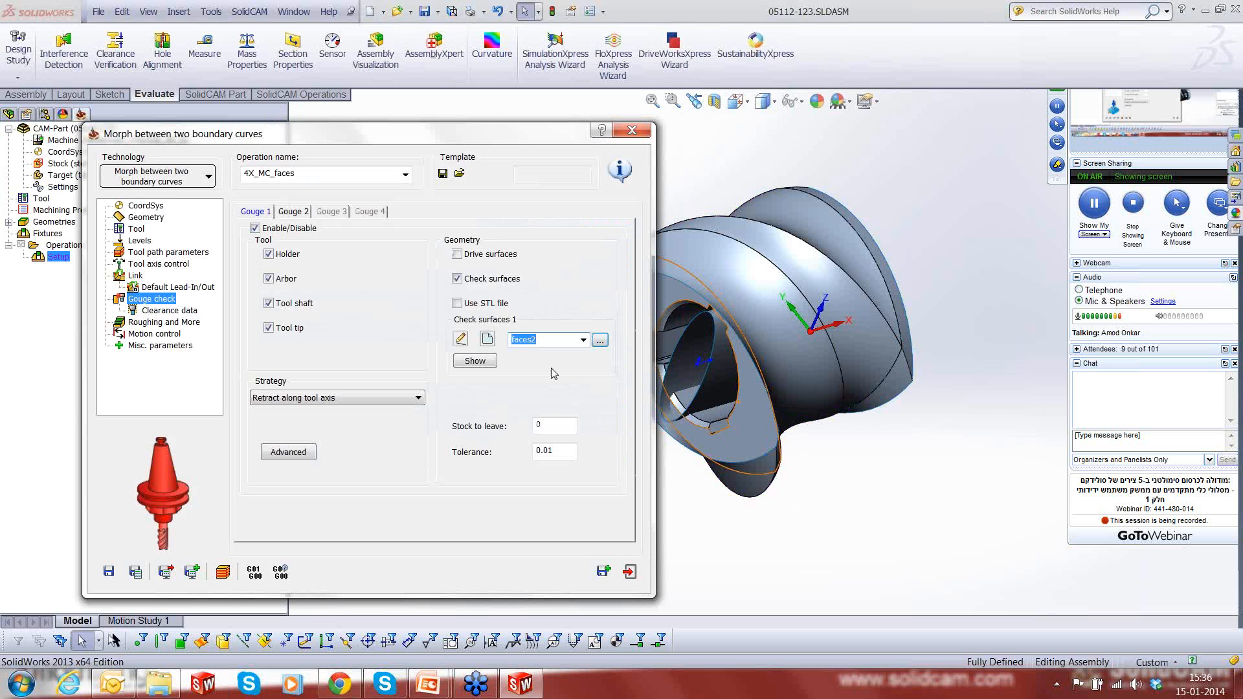
# - Look over the clearance data and roughing options, and save and calculate the 4X_MC_faces operation
pyautogui.click(153, 311)
pyautogui.click(154, 323)
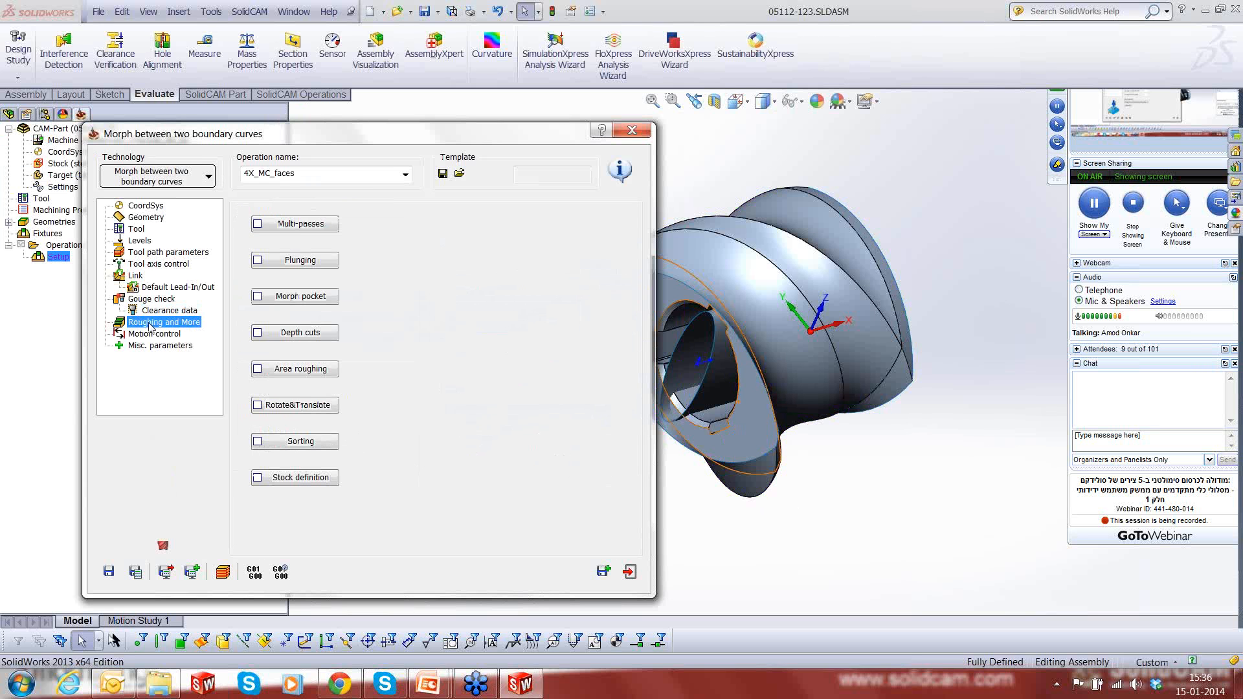
pyautogui.click(136, 571)
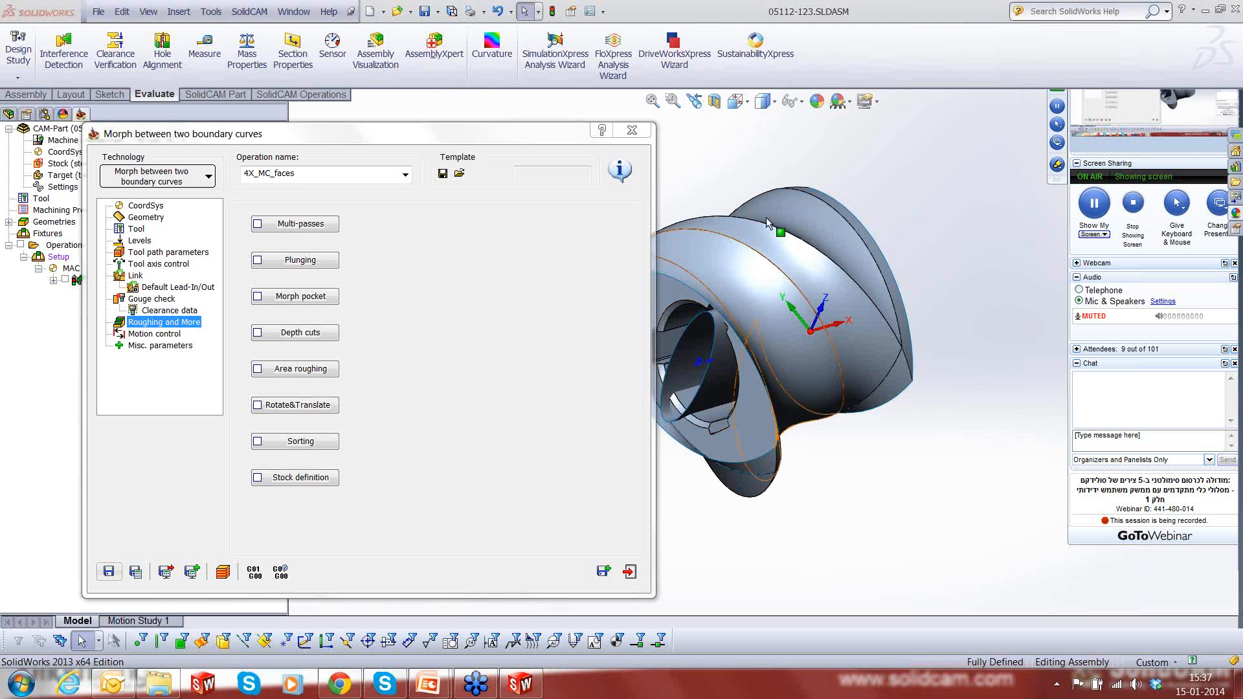
# - Close the 4X_MC_faces operation settings and inspect the calculated spiral tool path around the extruder part
pyautogui.click(630, 572)
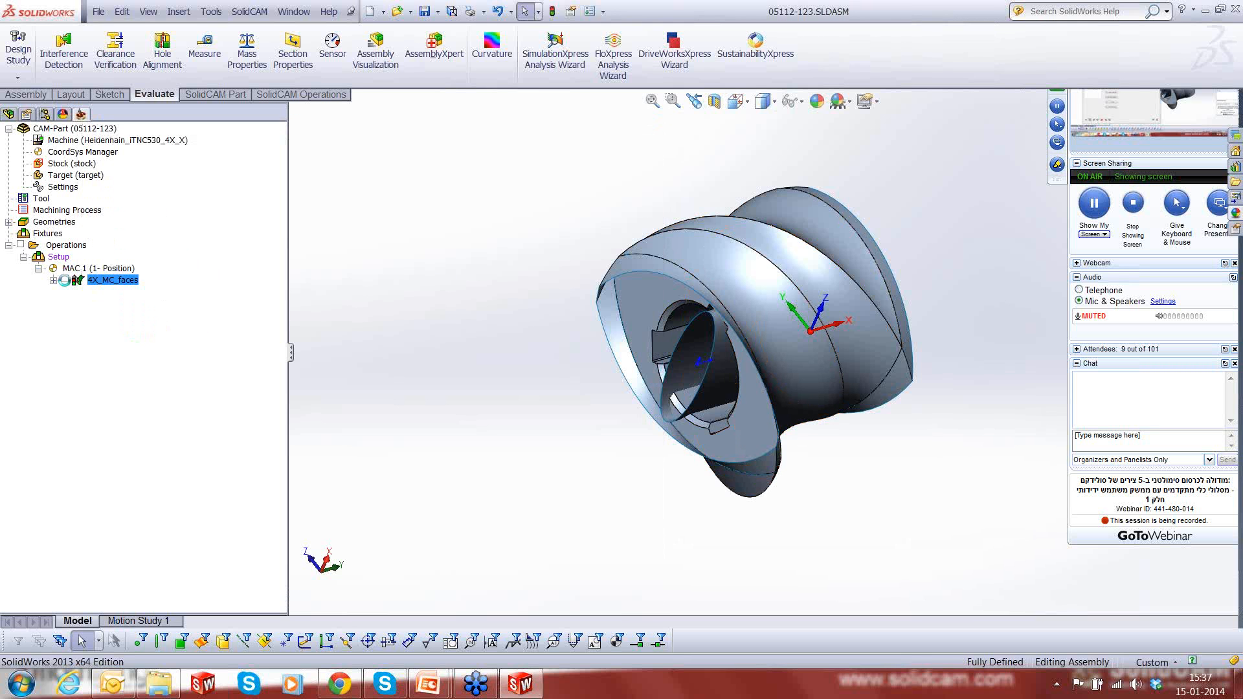
pyautogui.moveTo(834, 389)
pyautogui.mouseDown(button='middle')
pyautogui.moveTo(877, 503)
pyautogui.moveTo(952, 557)
pyautogui.moveTo(872, 444)
pyautogui.moveTo(771, 391)
pyautogui.moveTo(840, 369)
pyautogui.mouseUp(button='middle')
pyautogui.scroll(-2, 841, 369)
pyautogui.scroll(2, 841, 369)
# - Simulate the 4X_MC_faces operation in Host CAD mode, stepping the tool along the spiral faces, and exit the simulation
pyautogui.rightClick(123, 281)
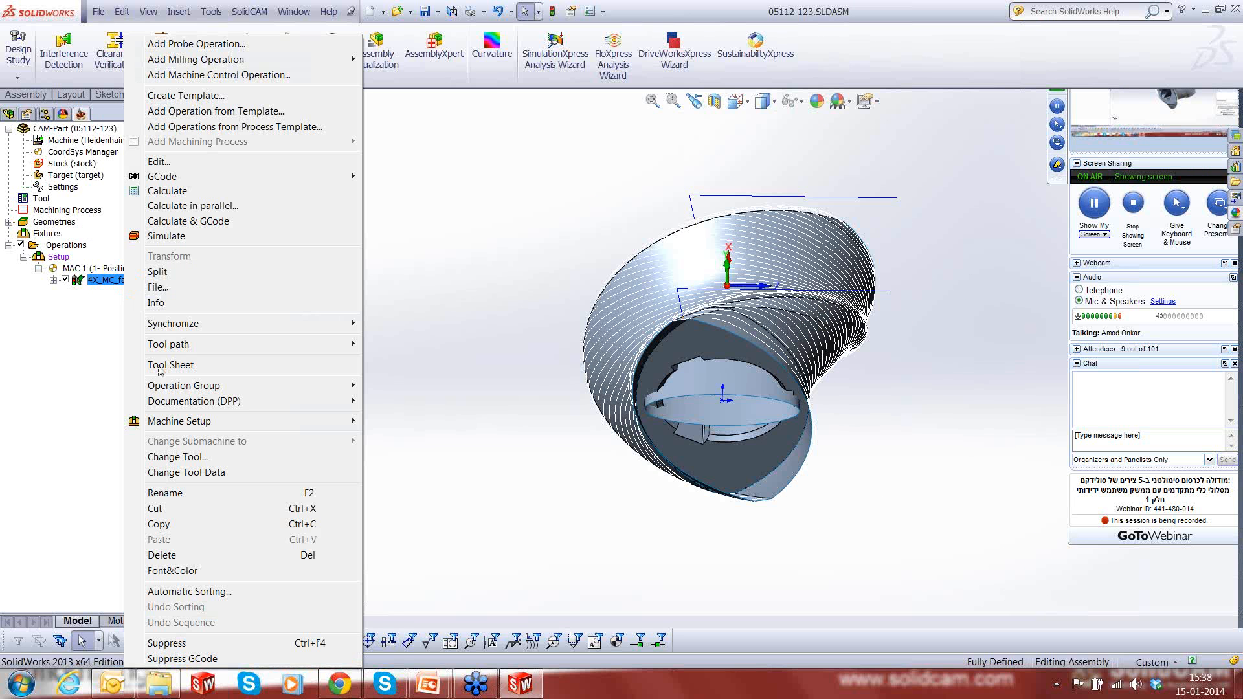
pyautogui.click(166, 237)
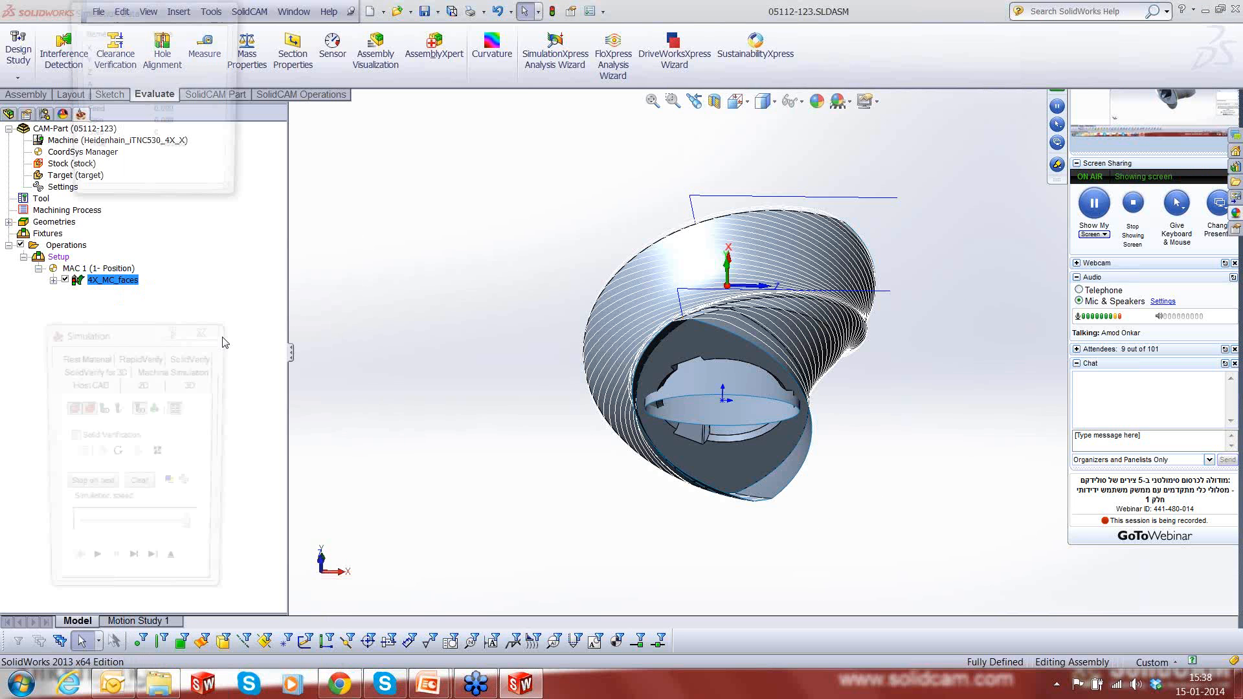
pyautogui.moveTo(856, 400); pyautogui.dragTo(827, 290, button='middle')
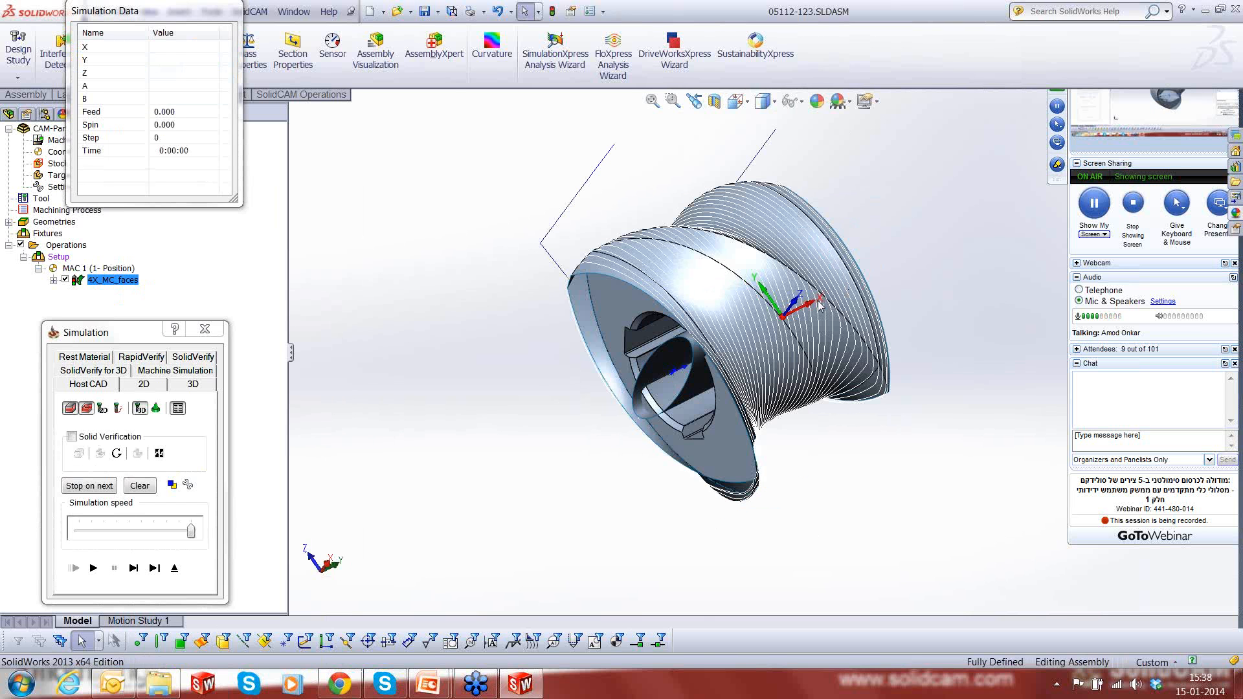
pyautogui.scroll(-2, 820, 305)
pyautogui.moveTo(772, 359); pyautogui.dragTo(744, 285, button='middle')
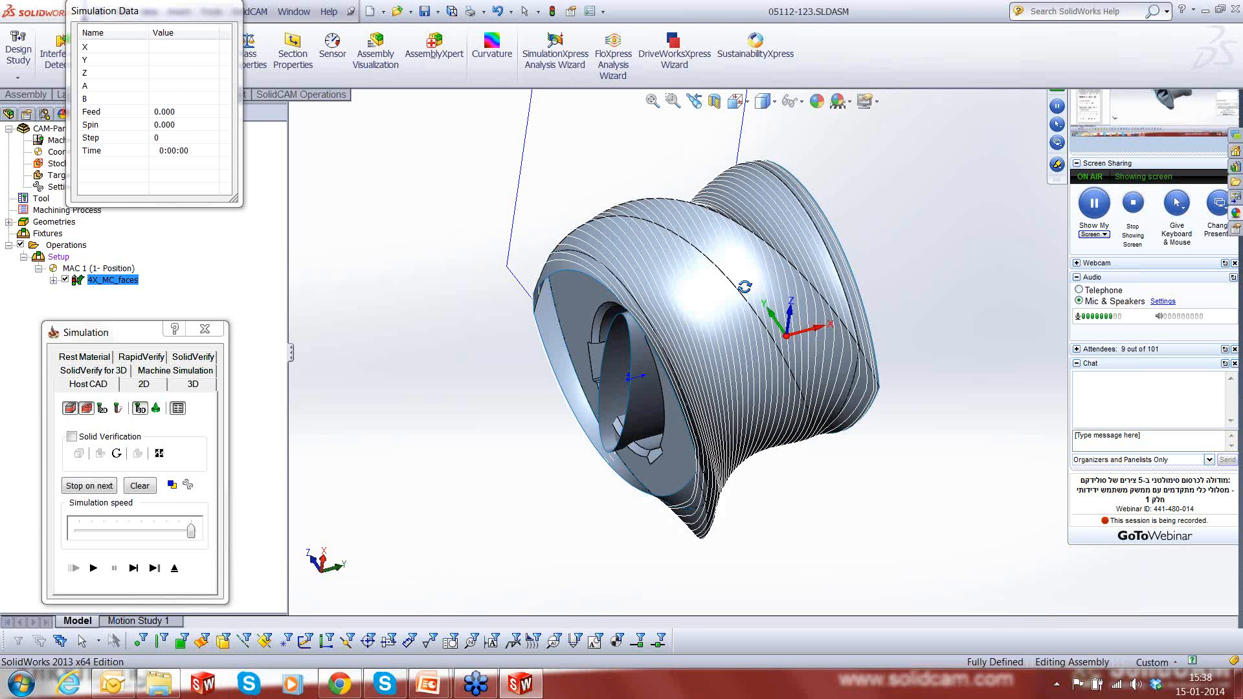
pyautogui.click(133, 573)
pyautogui.click(133, 575)
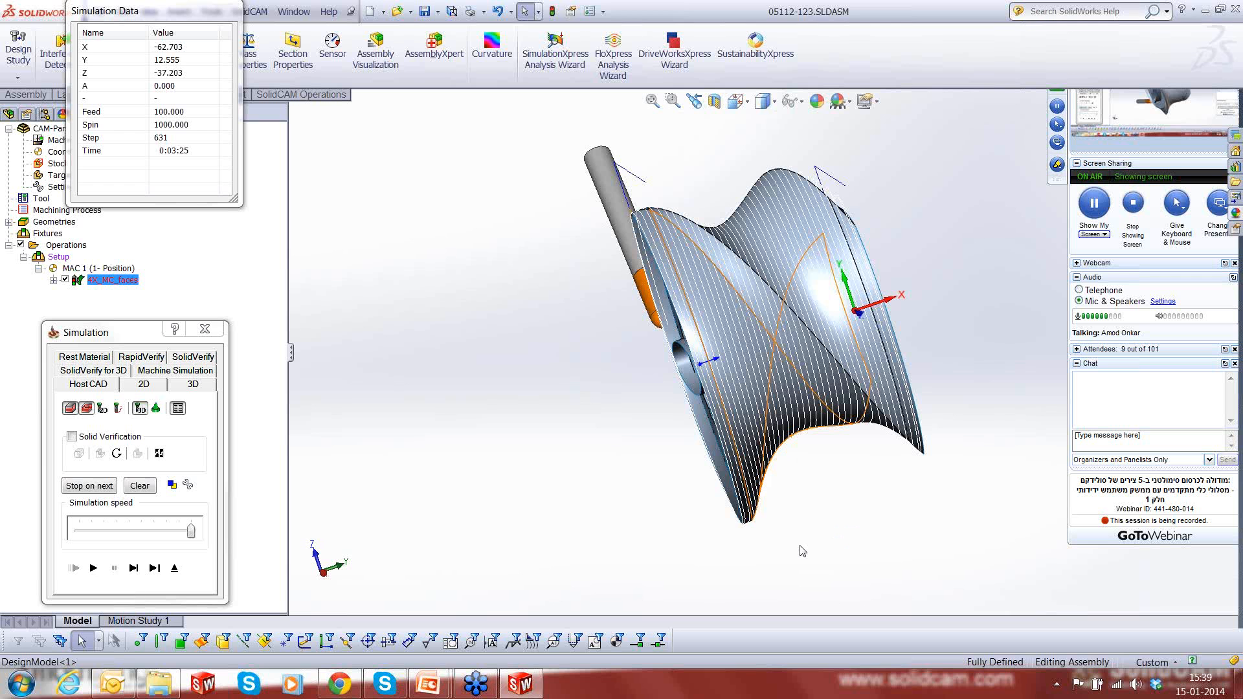
pyautogui.click(174, 568)
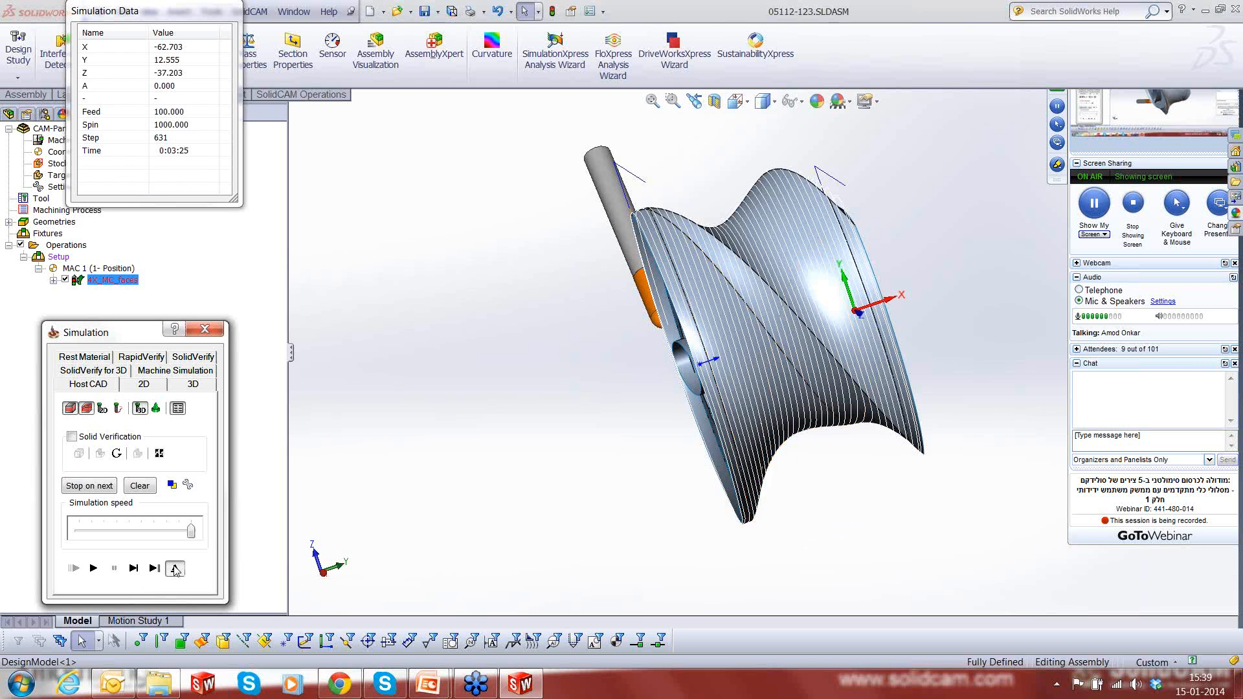
pyautogui.click(175, 568)
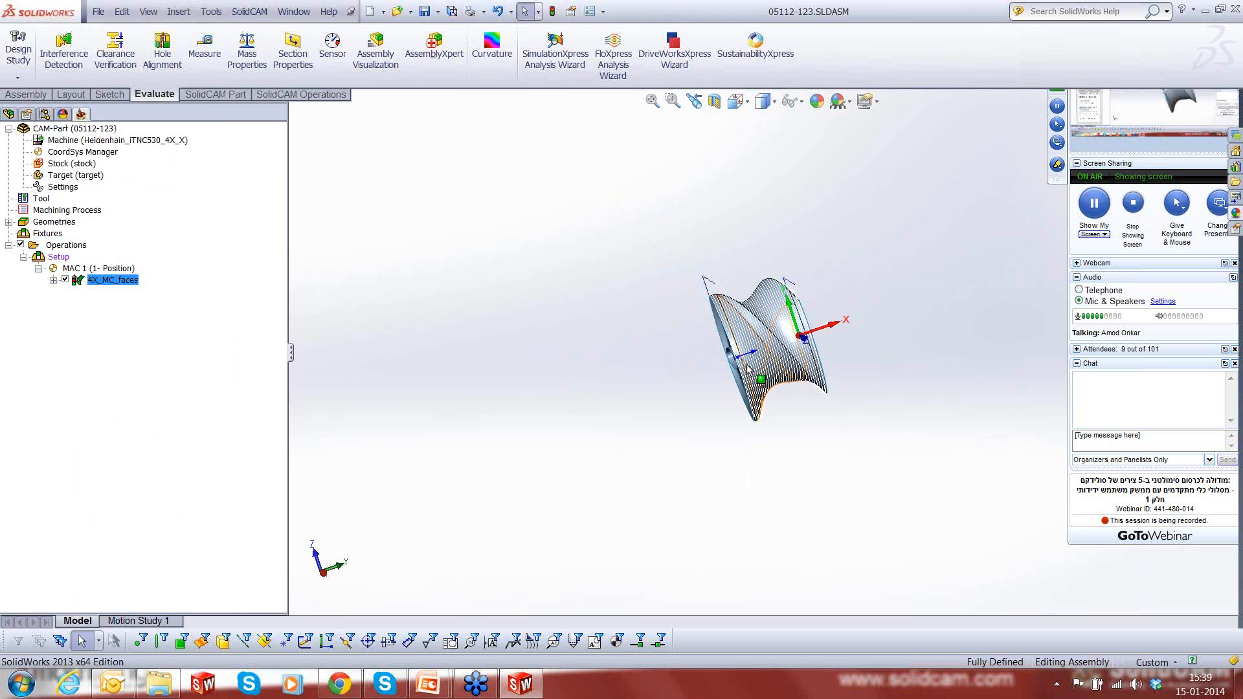
pyautogui.scroll(-3, 808, 302)
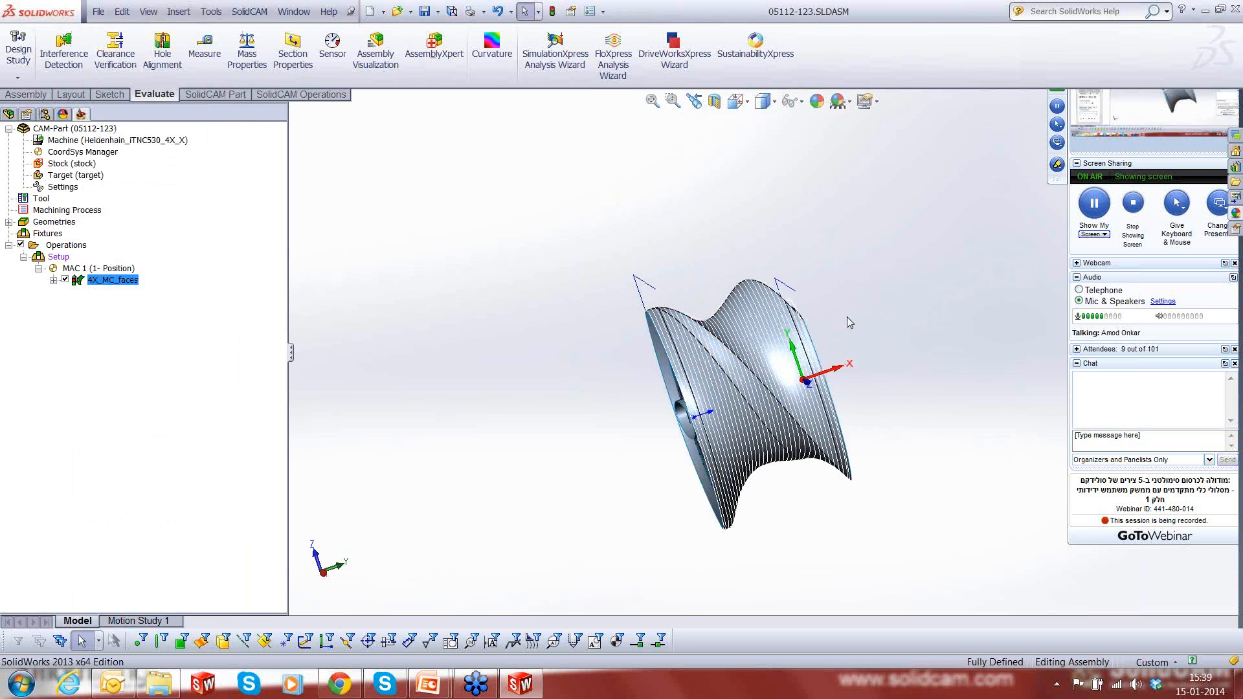